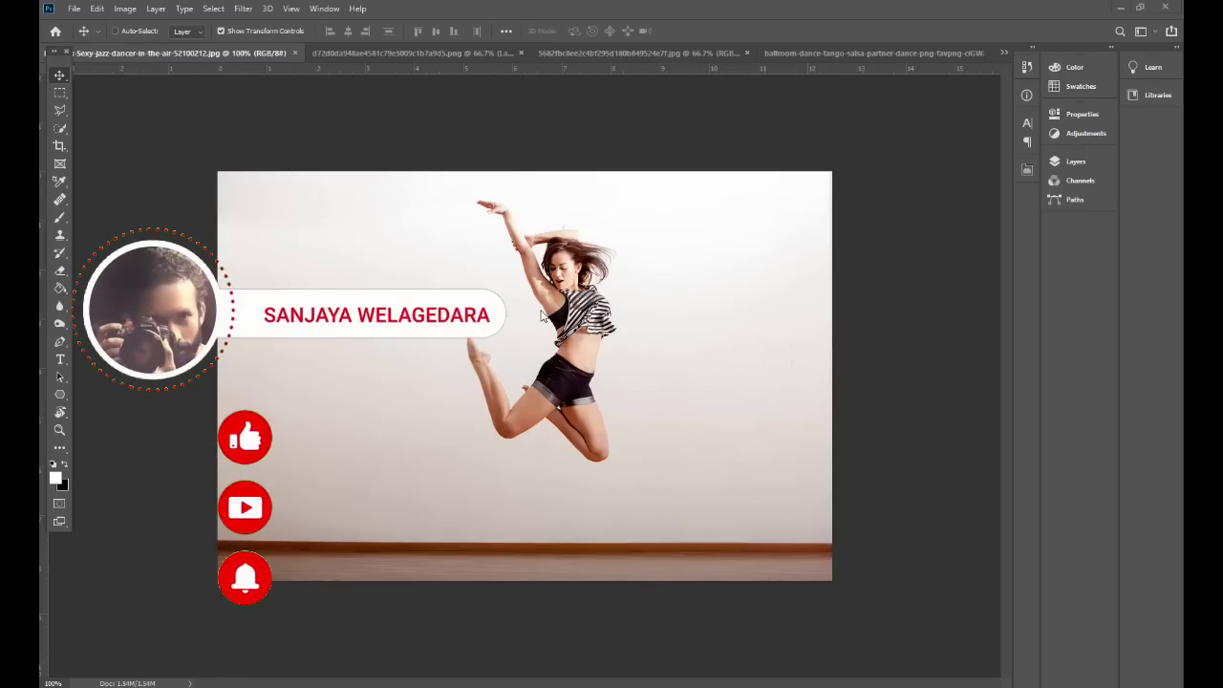
Step: Create a new A4 document from the Print presets
{"action": "left_click", "coordinate": [74, 9]}
{"action": "left_click", "coordinate": [83, 22]}
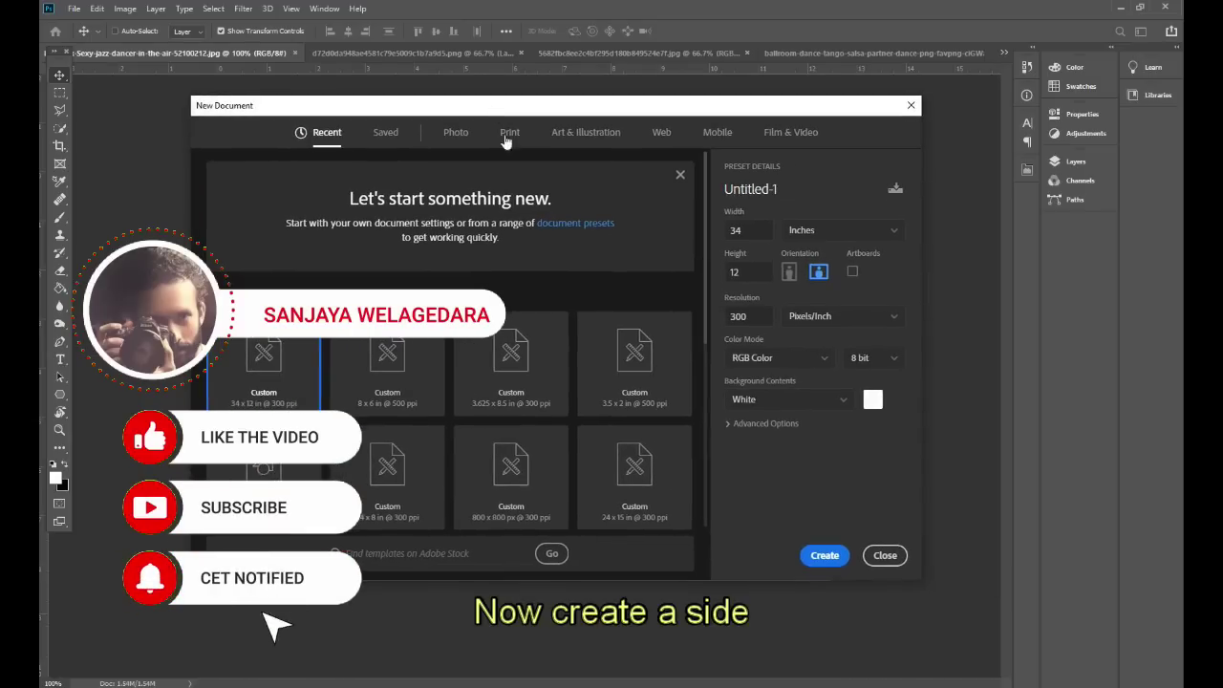
{"action": "left_click", "coordinate": [508, 134]}
{"action": "left_click", "coordinate": [635, 236]}
{"action": "left_click", "coordinate": [836, 562]}
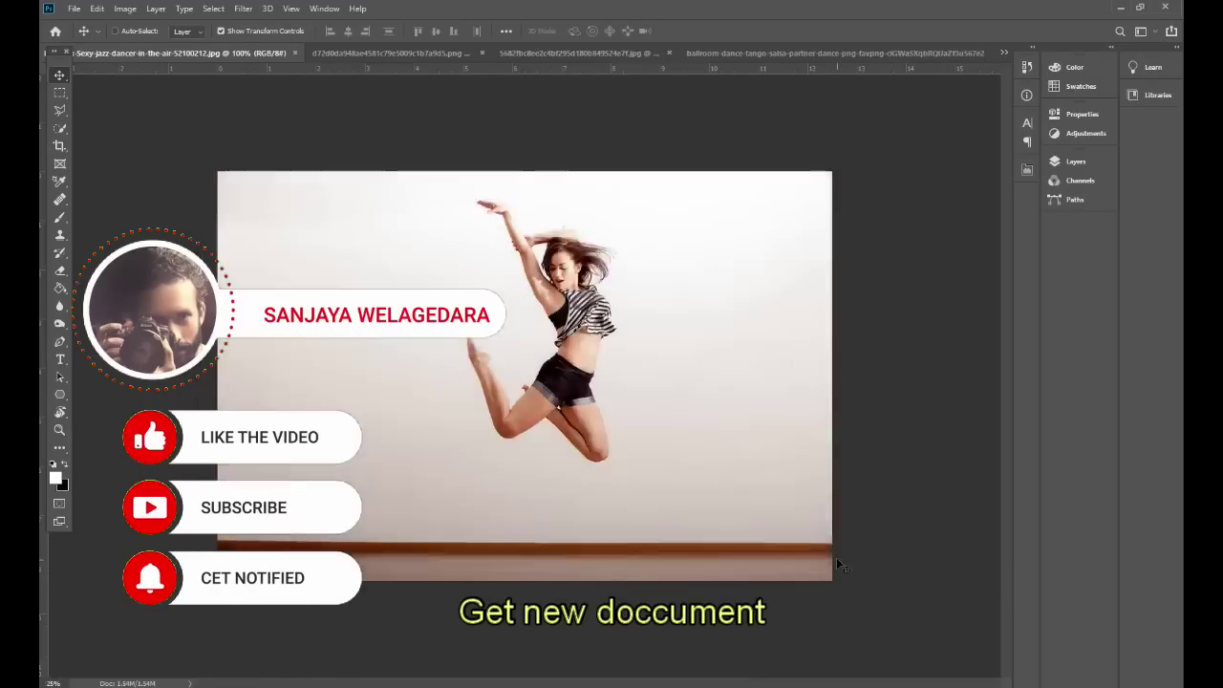
Step: Rotate the page 90° clockwise into landscape orientation
{"action": "key", "text": "ctrl+minus"}
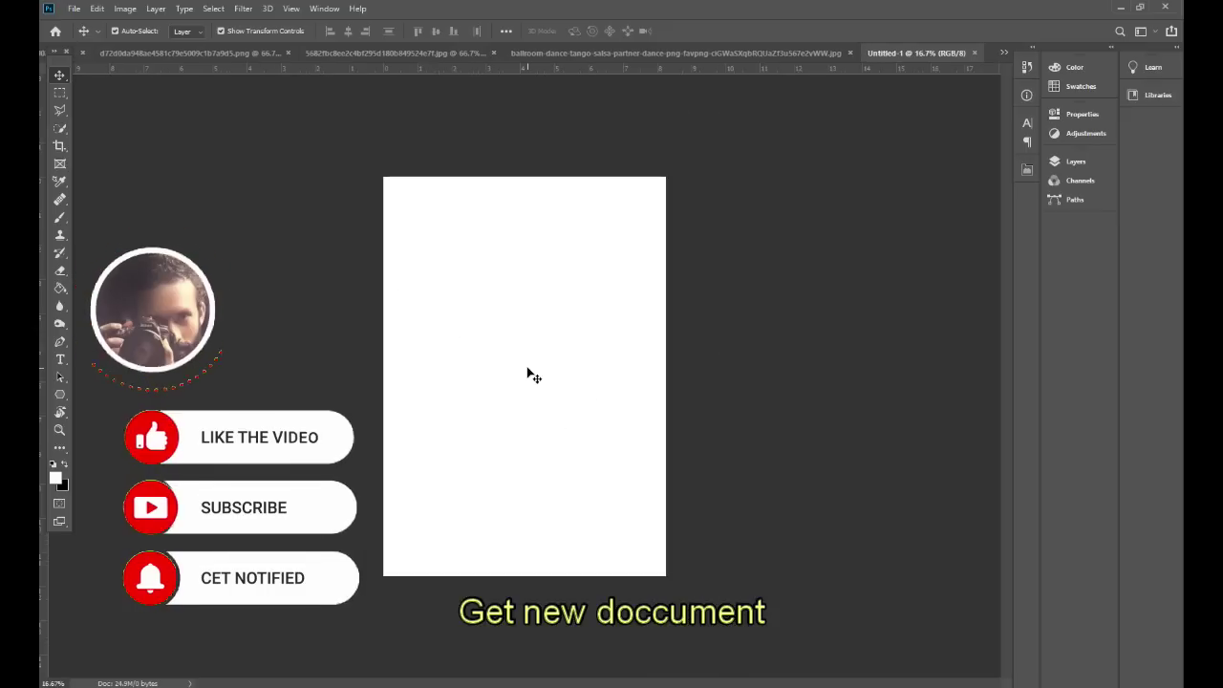
{"action": "left_click", "coordinate": [138, 10]}
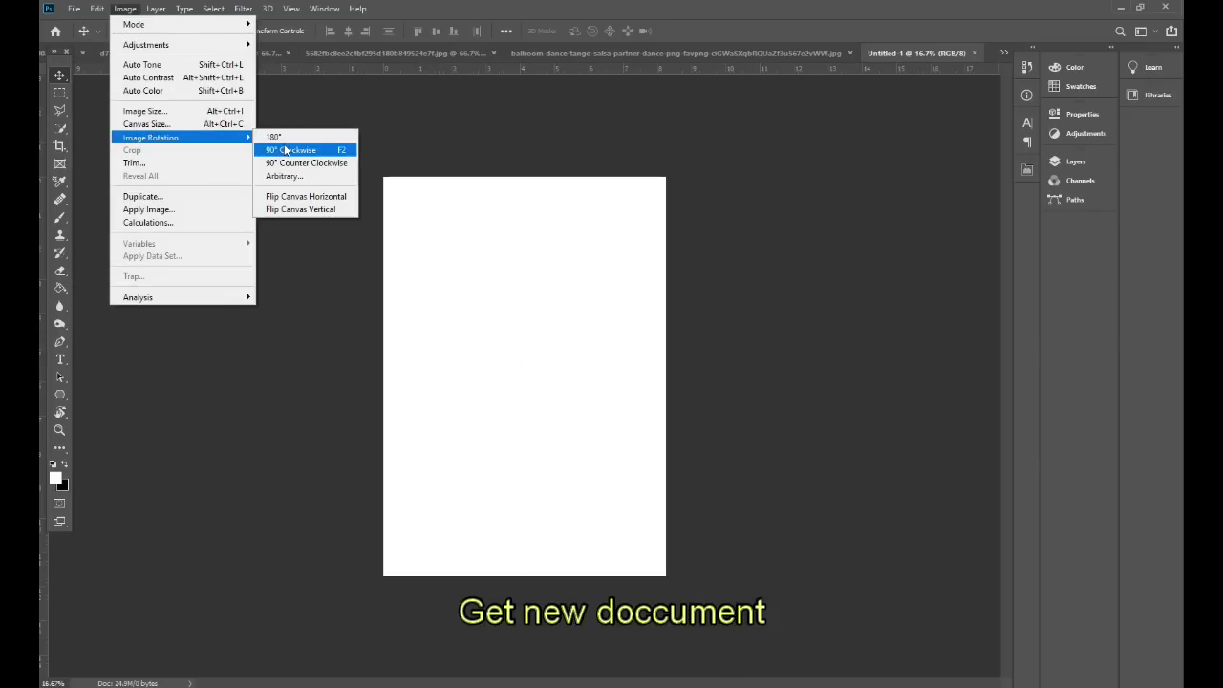
{"action": "mouse_move", "coordinate": [151, 137]}
{"action": "left_click", "coordinate": [286, 150]}
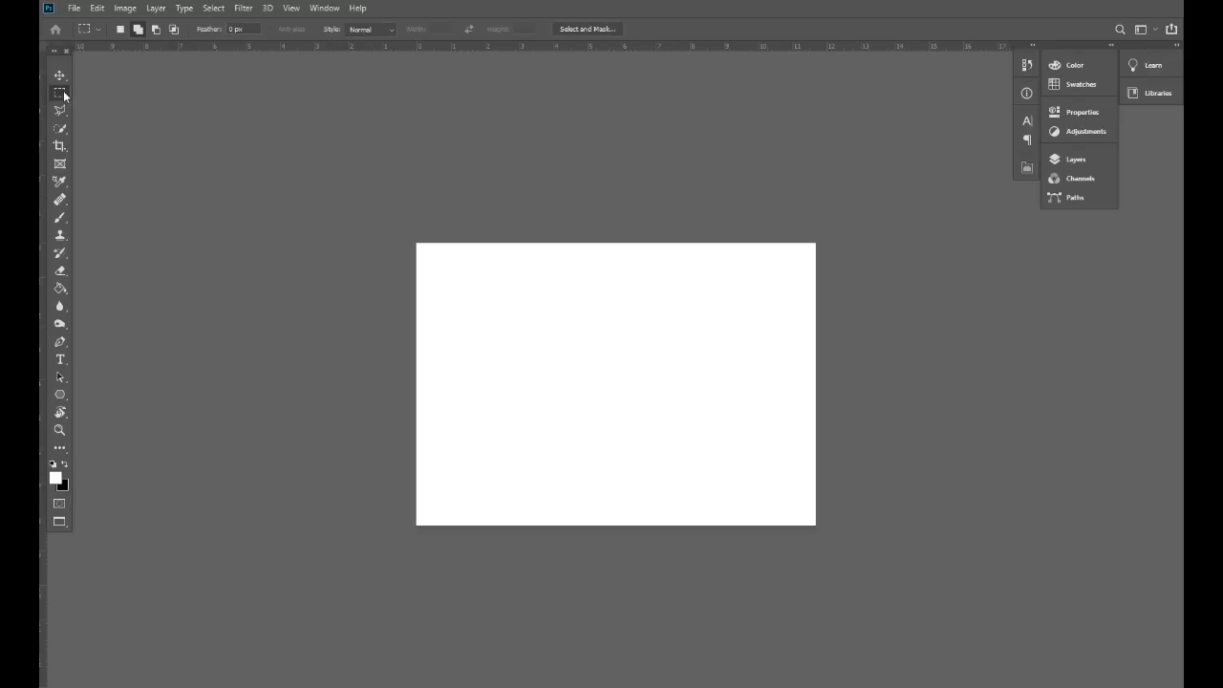
Step: Fill a left-third rectangular selection with black on a new Layer 1, then deselect
{"action": "left_click_drag", "start_coordinate": [388, 245], "coordinate": [568, 526]}
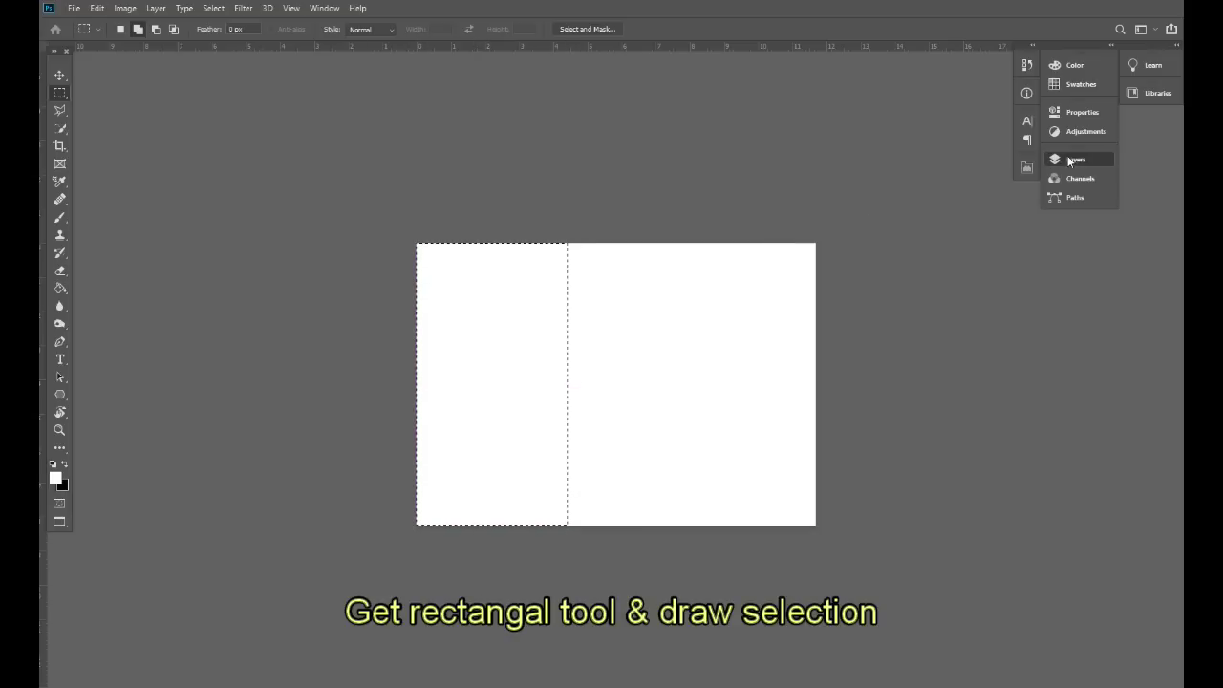
{"action": "left_click", "coordinate": [1069, 160]}
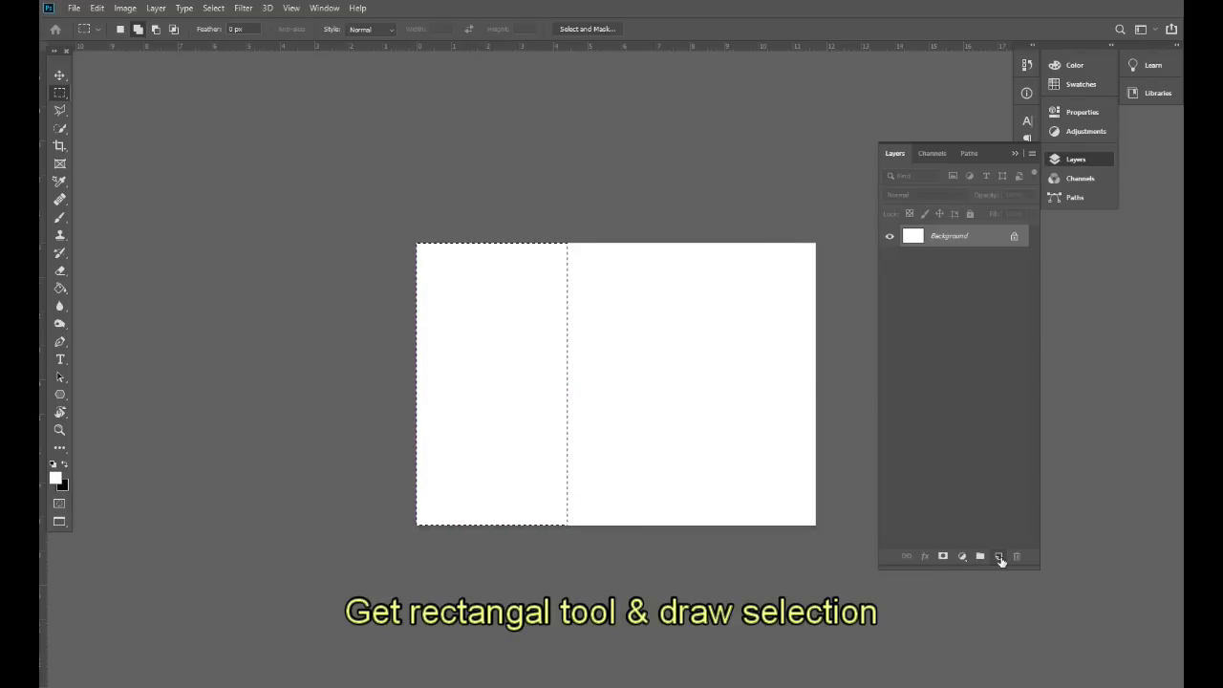
{"action": "left_click", "coordinate": [999, 556]}
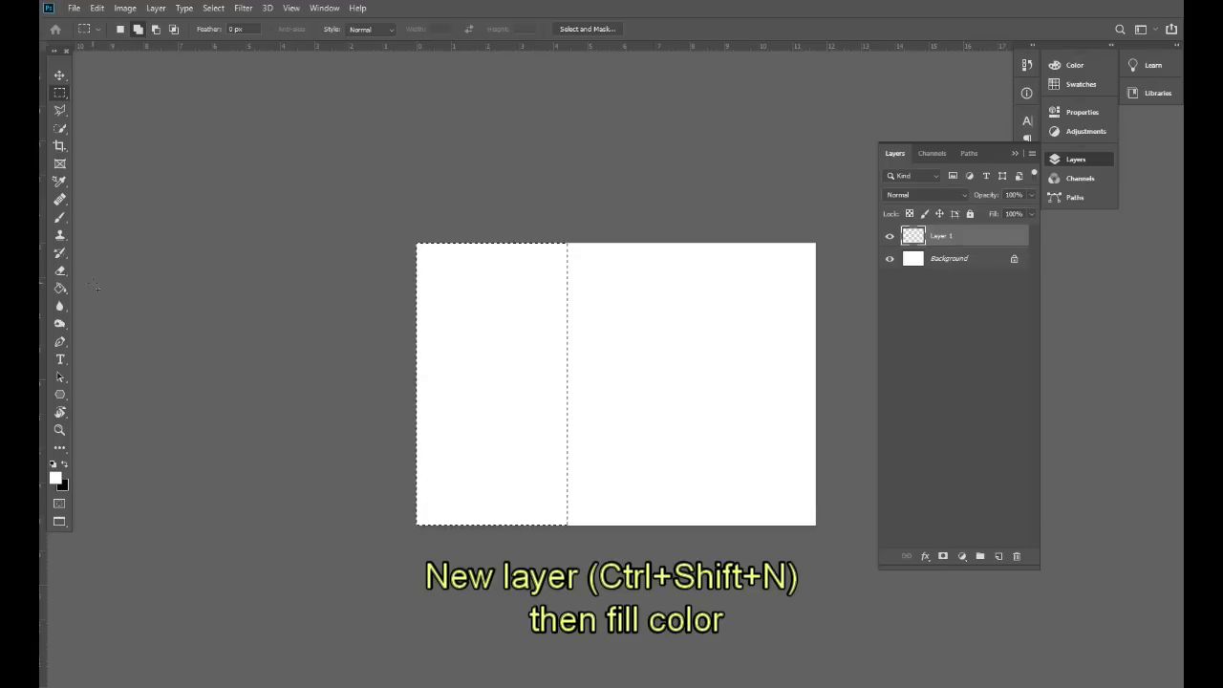
{"action": "left_click", "coordinate": [59, 288]}
{"action": "left_click", "coordinate": [64, 464]}
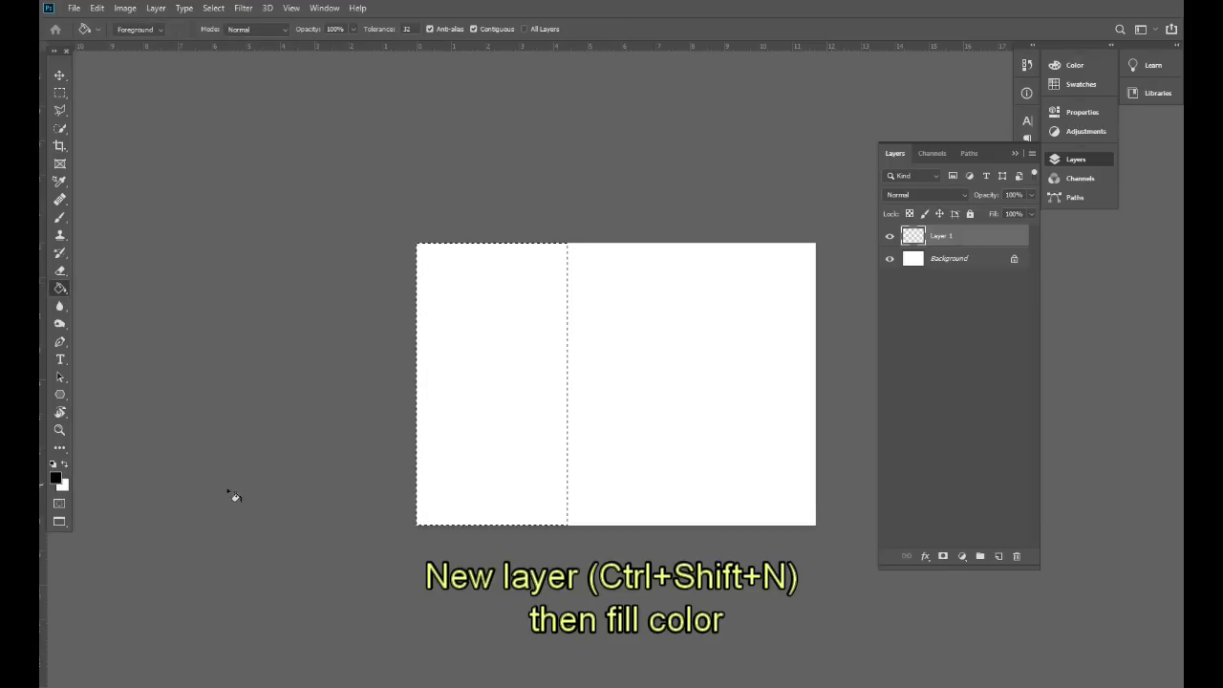
{"action": "left_click", "coordinate": [473, 346]}
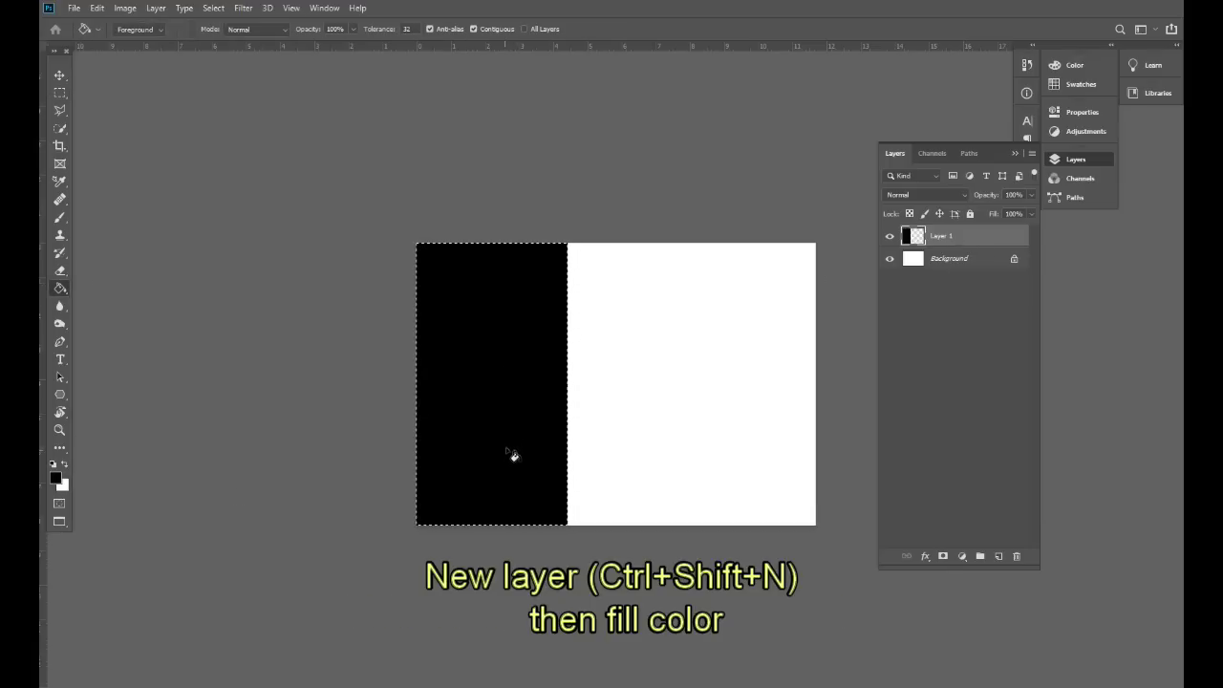
{"action": "left_click", "coordinate": [210, 9]}
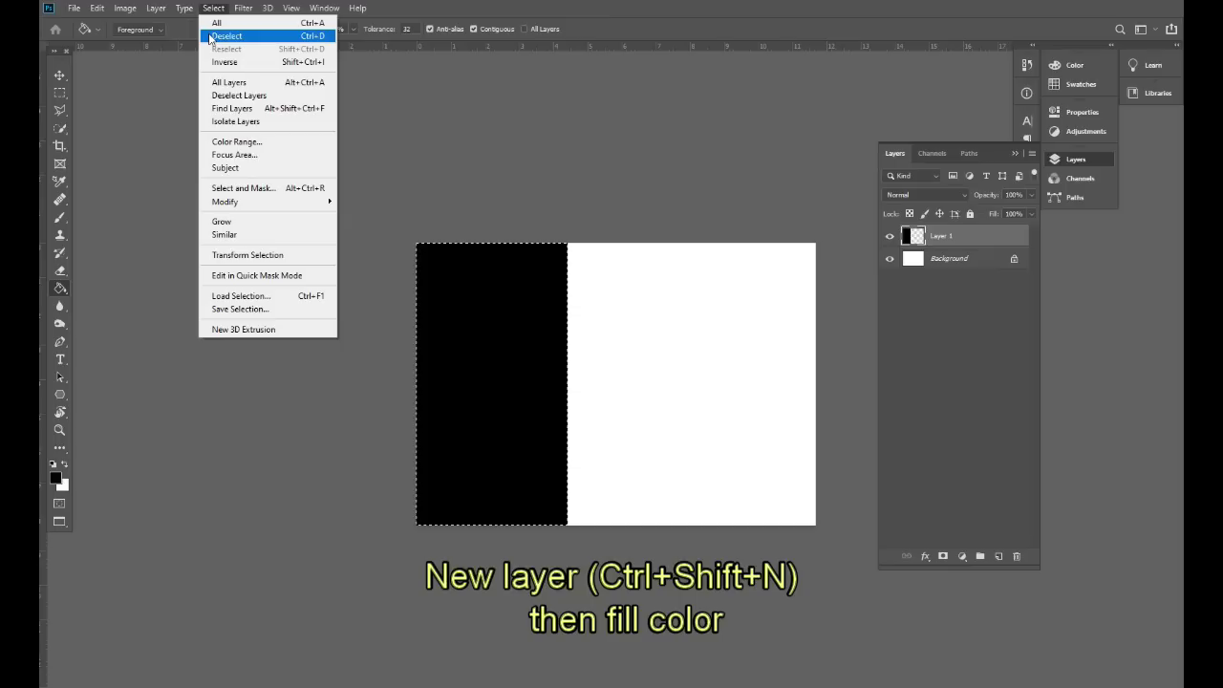
{"action": "left_click", "coordinate": [210, 36]}
{"action": "key", "text": "v"}
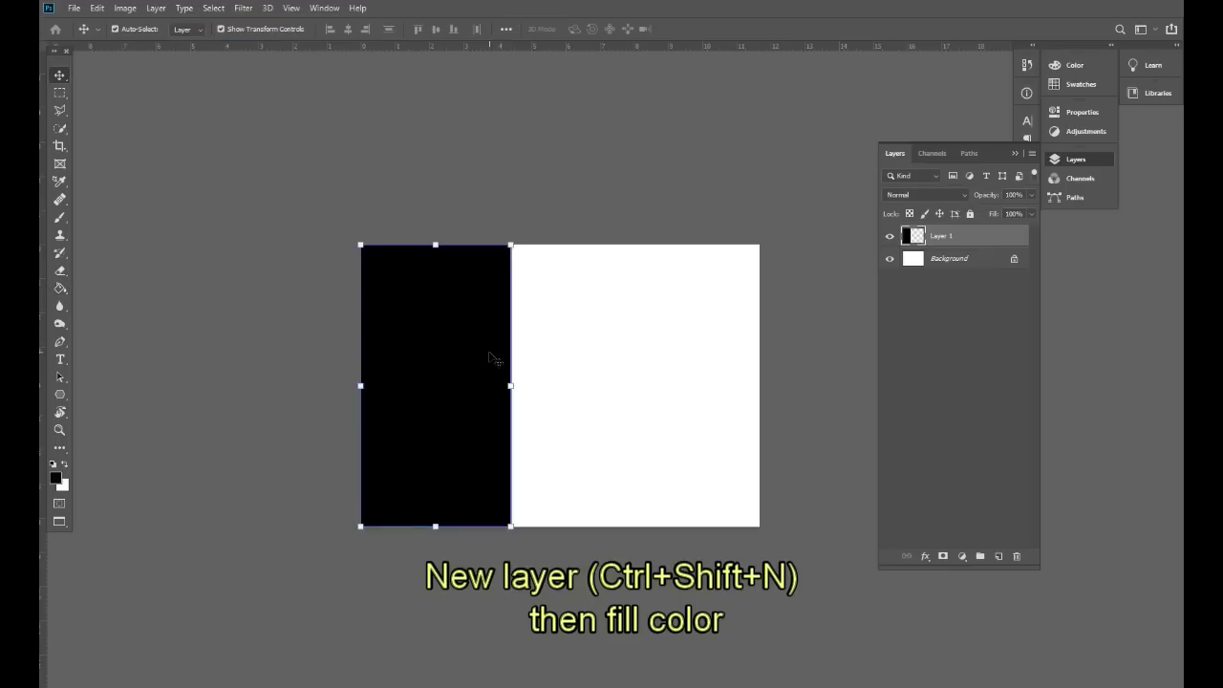
{"action": "key", "text": "ctrl+plus"}
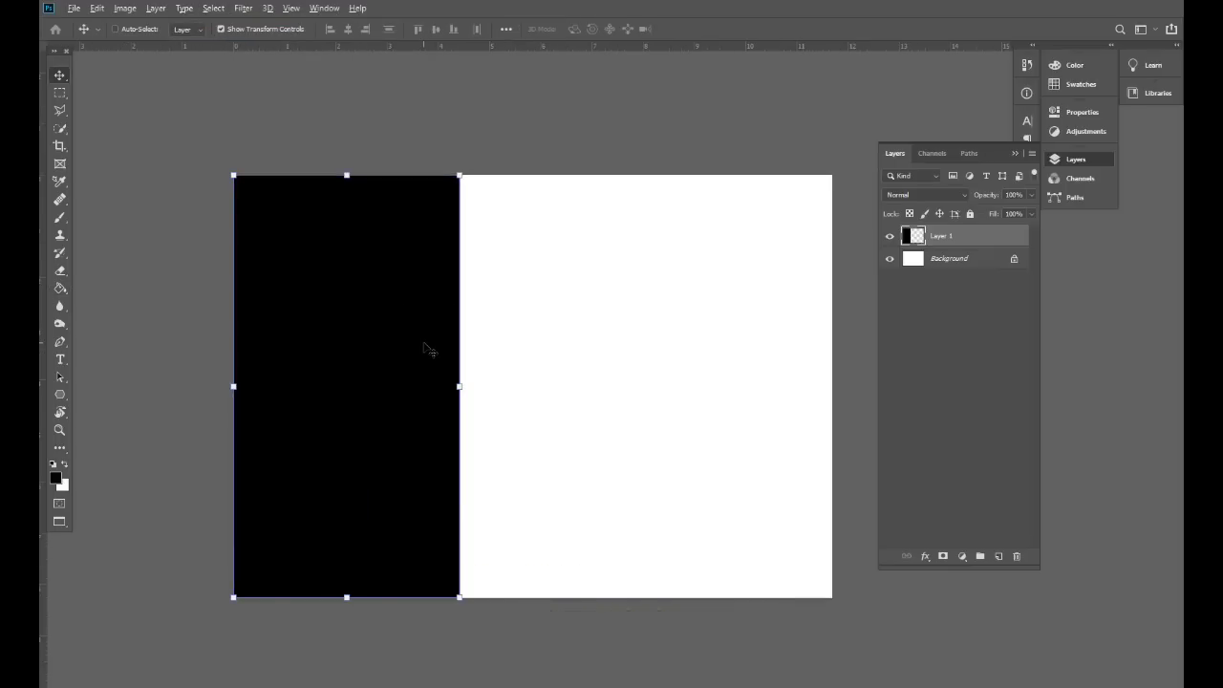
Step: Duplicate the black panel twice to the right and scale all three to the page width
{"action": "left_click_drag", "start_coordinate": [325, 355], "coordinate": [543, 348]}
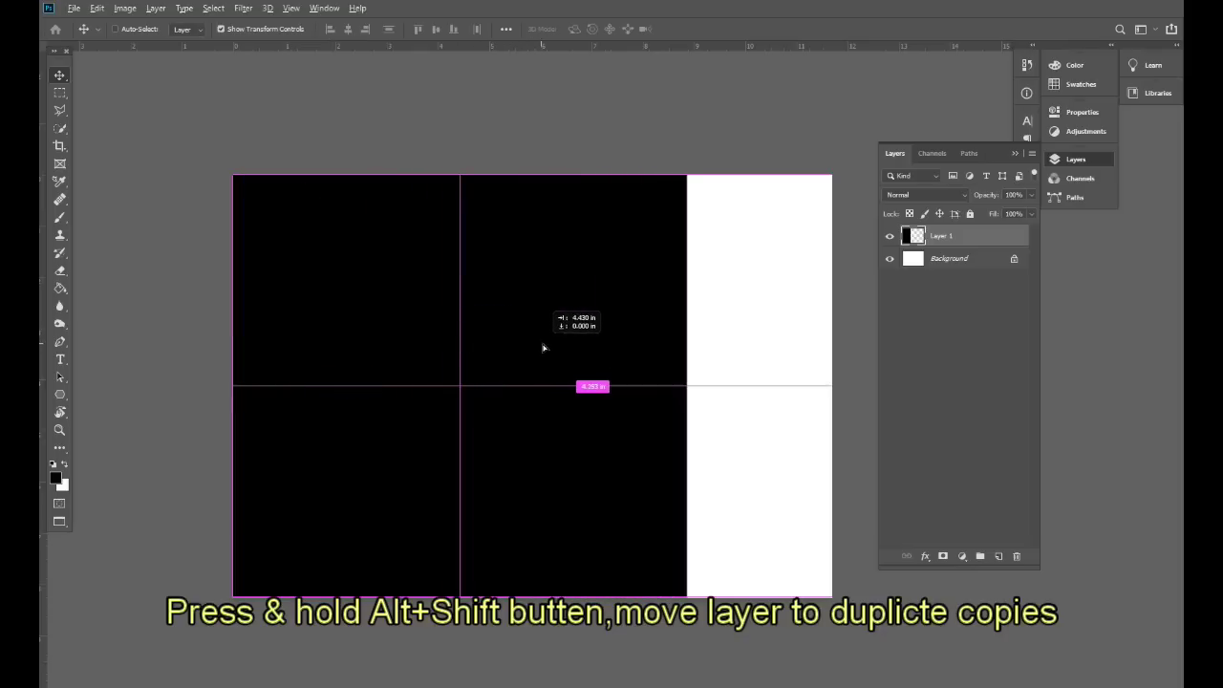
{"action": "mouse_move", "coordinate": [543, 348]}
{"action": "left_mouse_down"}
{"action": "mouse_move", "coordinate": [554, 348]}
{"action": "mouse_move", "coordinate": [469, 333]}
{"action": "mouse_move", "coordinate": [656, 353]}
{"action": "left_mouse_up"}
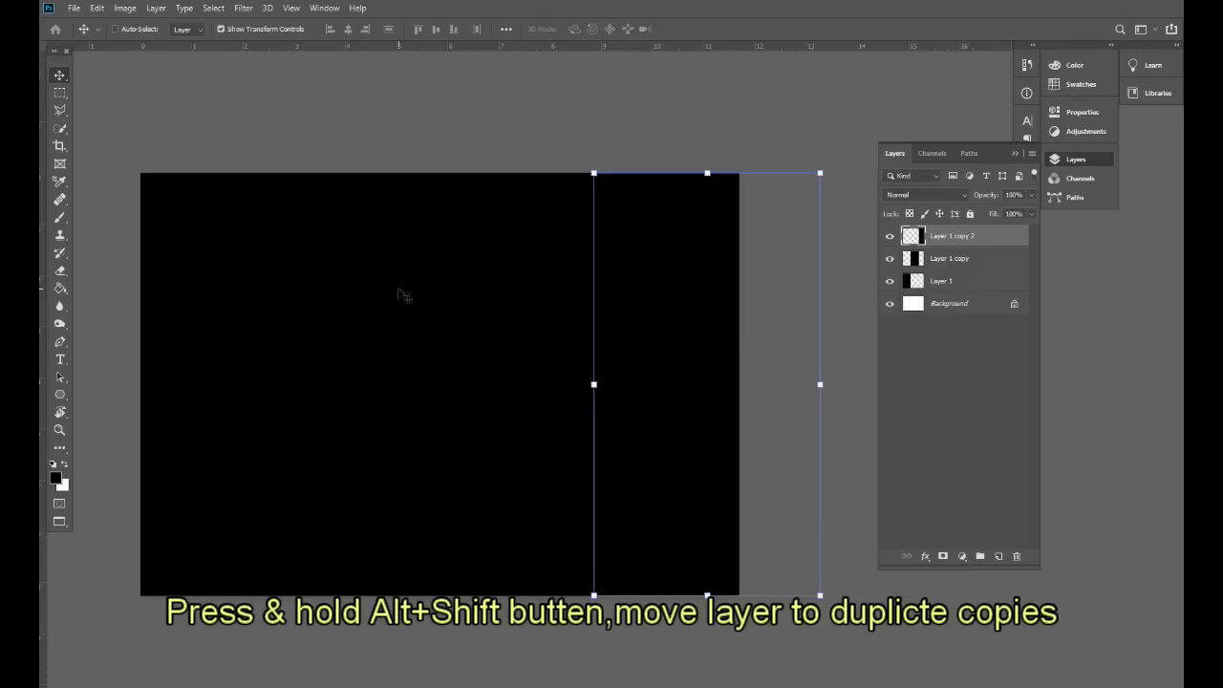
{"action": "left_click", "coordinate": [985, 260], "text": "ctrl"}
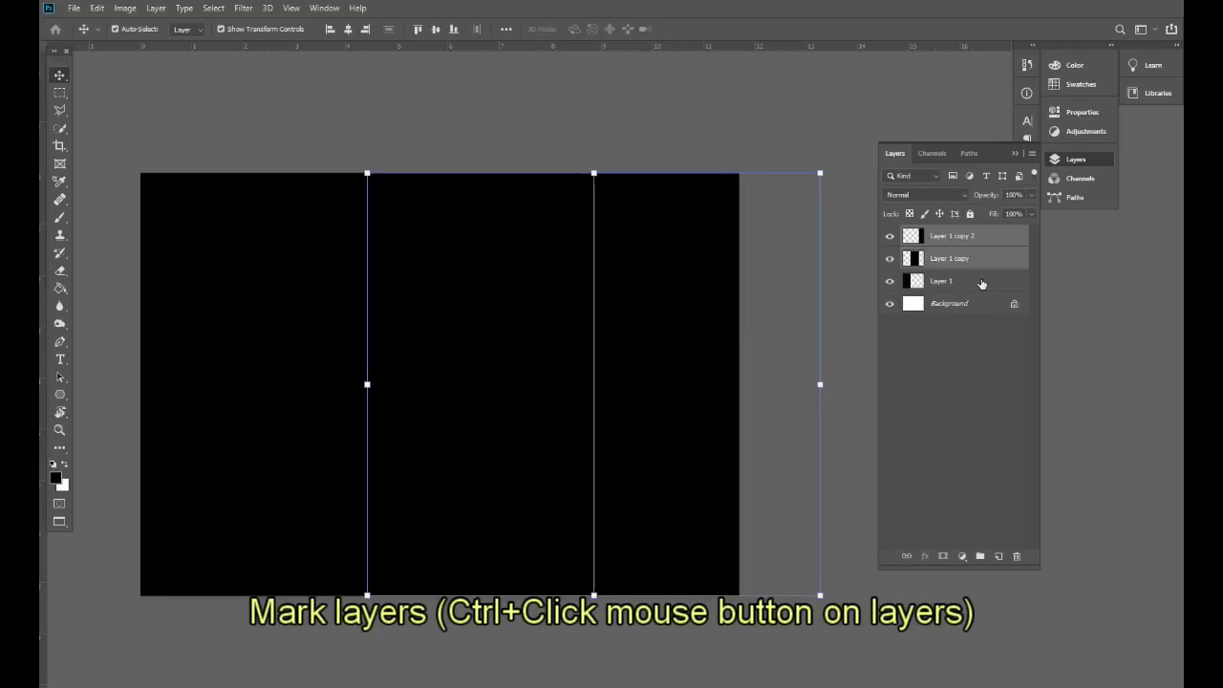
{"action": "left_click", "coordinate": [981, 283], "text": "ctrl"}
{"action": "mouse_move", "coordinate": [719, 353]}
{"action": "left_mouse_down"}
{"action": "mouse_move", "coordinate": [716, 316]}
{"action": "mouse_move", "coordinate": [697, 312]}
{"action": "left_mouse_up"}
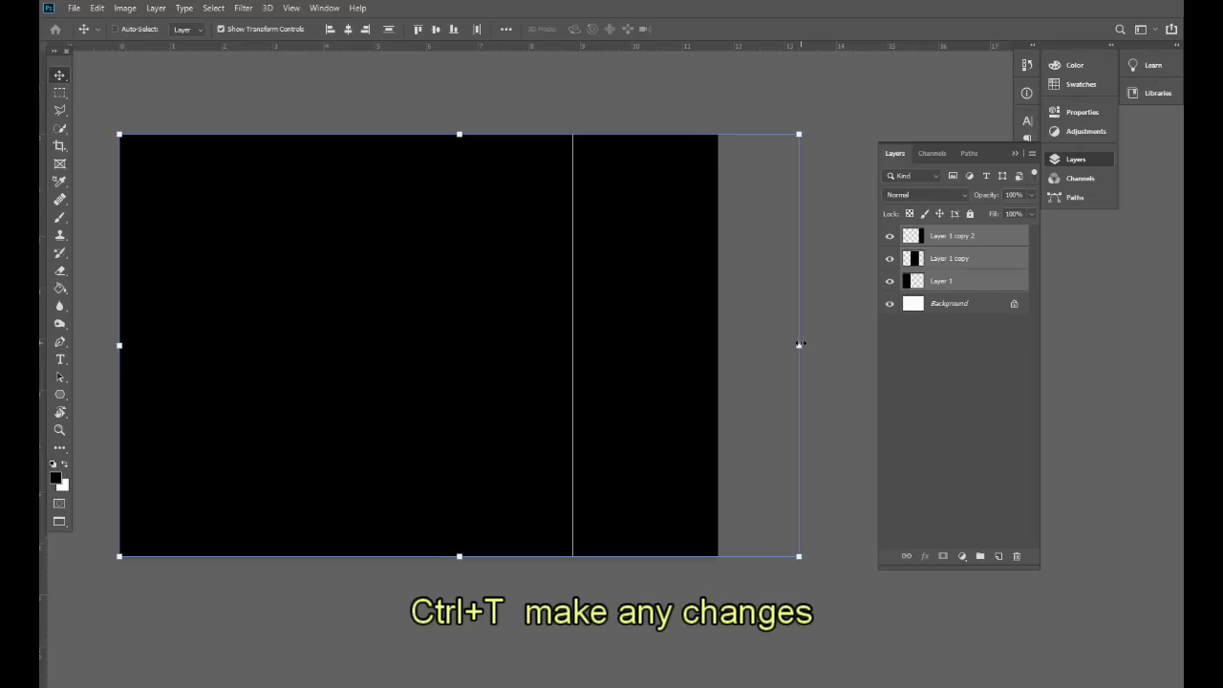
{"action": "left_click_drag", "start_coordinate": [800, 345], "coordinate": [718, 349]}
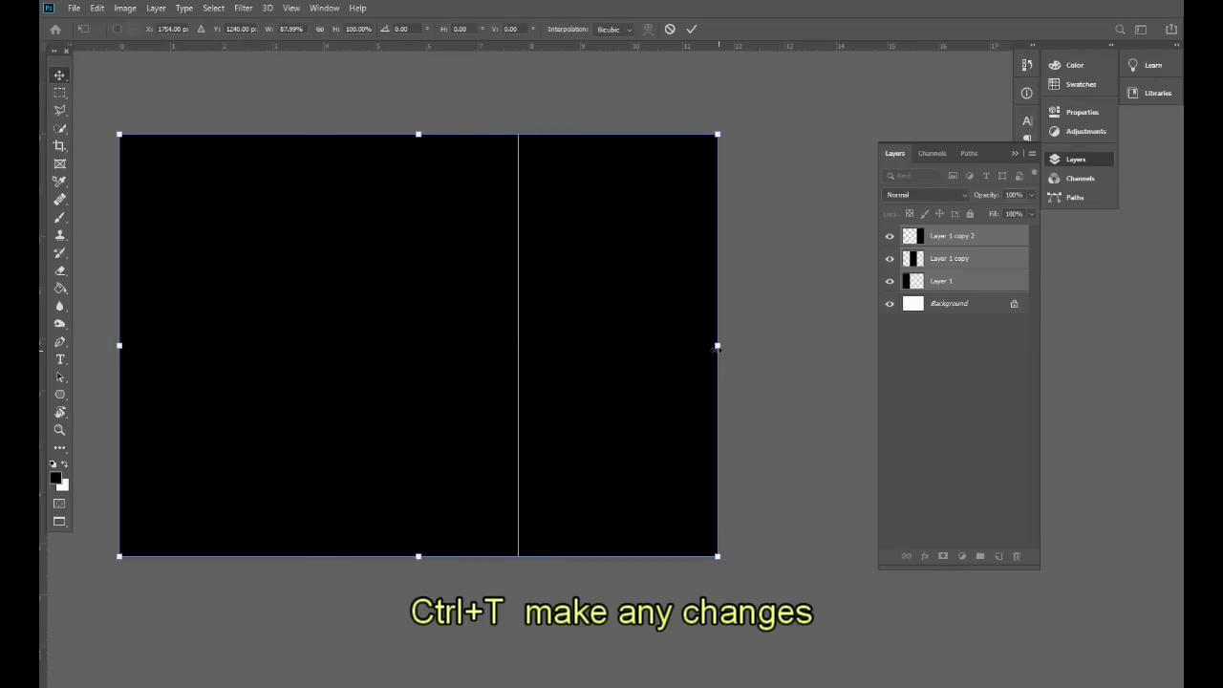
{"action": "key", "text": "Return"}
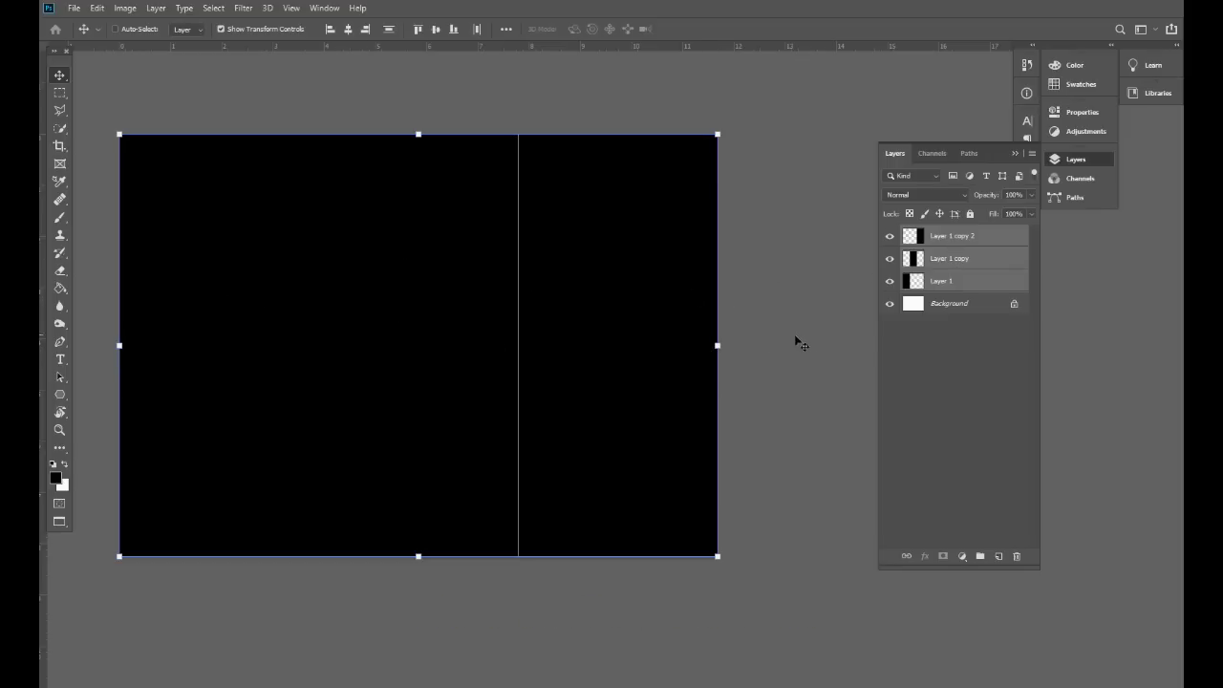
Step: Set Layer 1 copy's opacity to 63% so the middle panel turns grey
{"action": "left_click", "coordinate": [955, 260]}
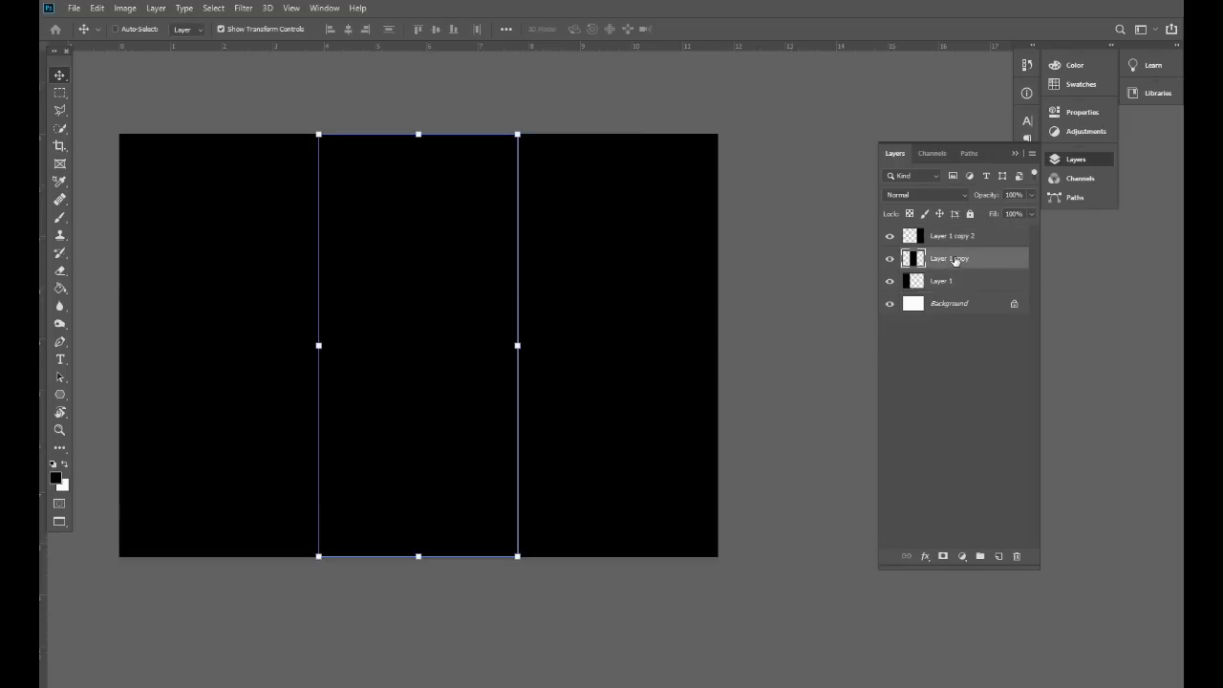
{"action": "left_click", "coordinate": [1032, 195]}
{"action": "left_click_drag", "start_coordinate": [1014, 214], "coordinate": [1009, 212]}
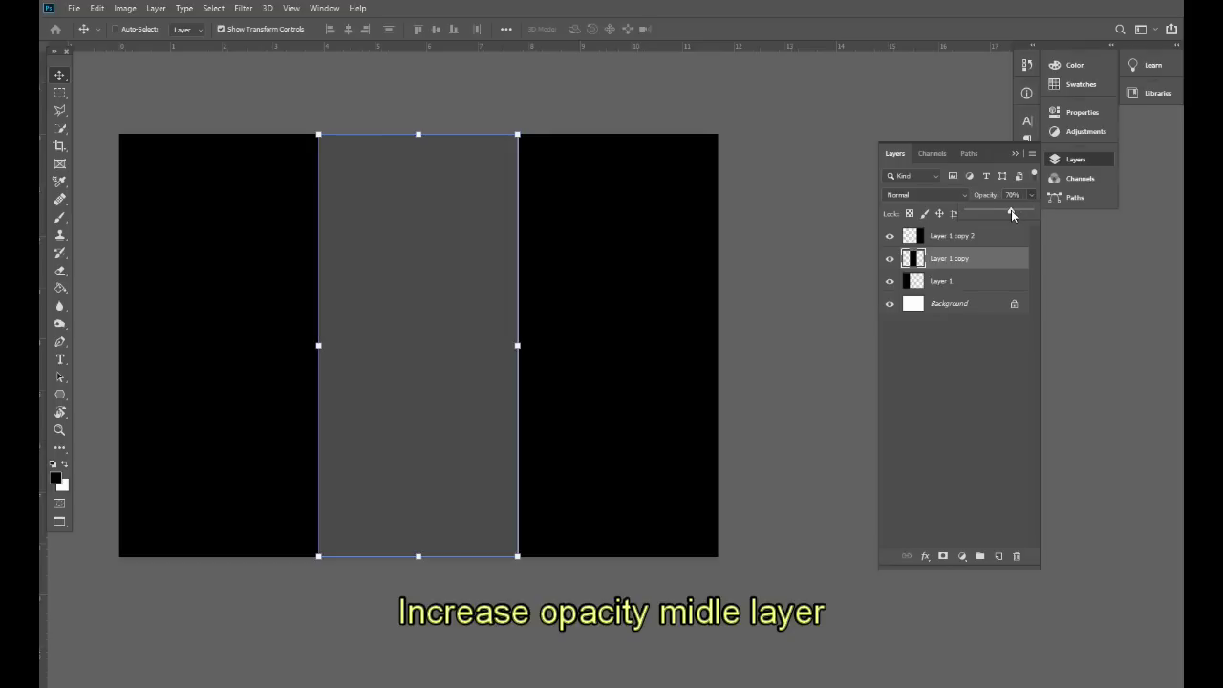
{"action": "left_click_drag", "start_coordinate": [519, 273], "coordinate": [557, 294]}
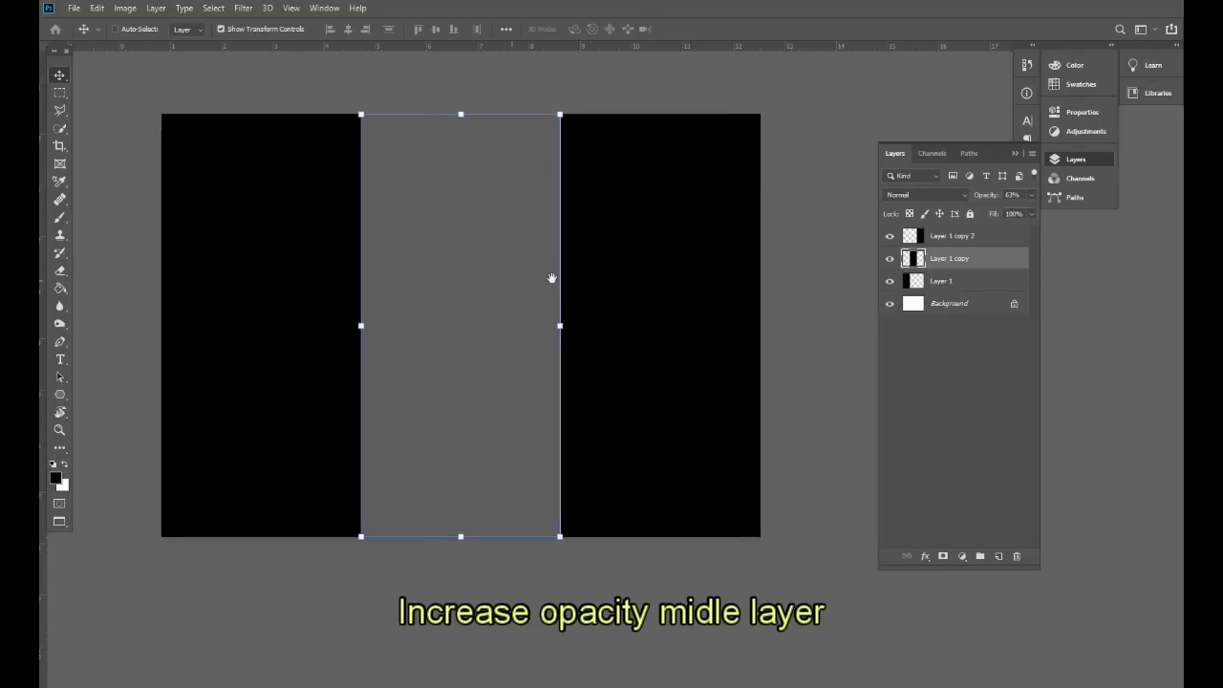
{"action": "key", "text": "ctrl+minus"}
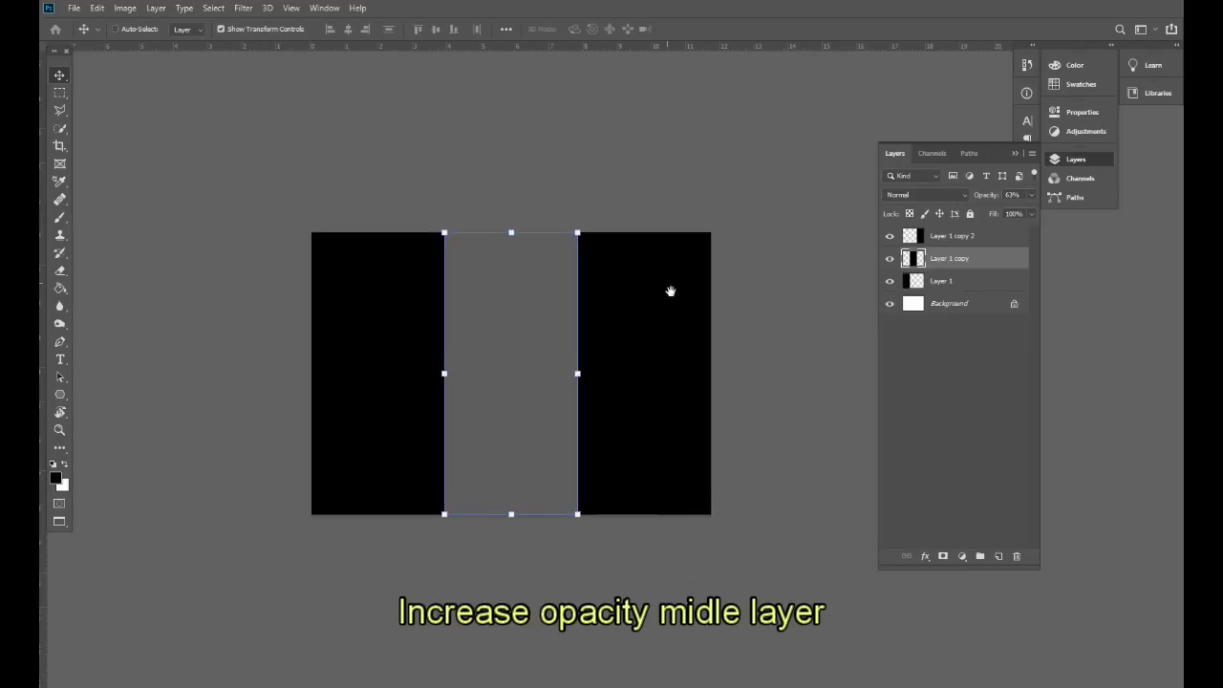
{"action": "left_click_drag", "start_coordinate": [669, 290], "coordinate": [677, 300]}
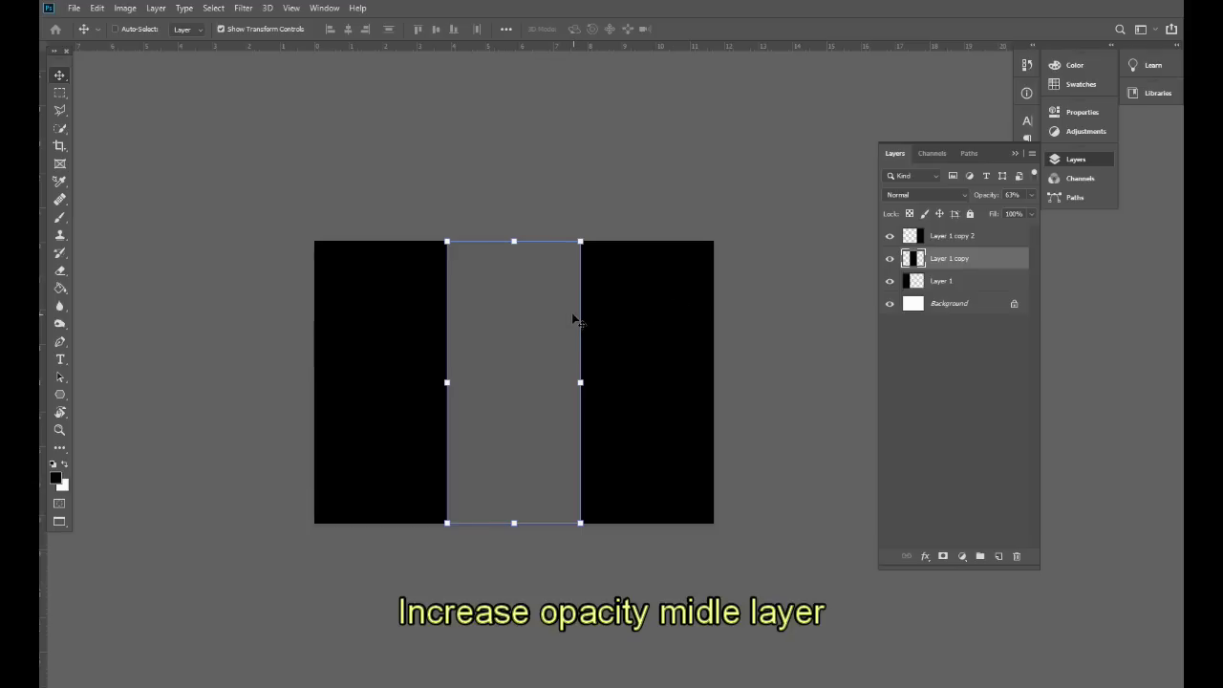
{"action": "key", "text": "ctrl+plus"}
Step: Draw a circular elliptical selection over the bottom of the right panel
{"action": "key", "text": "m"}
{"action": "right_click", "coordinate": [59, 96]}
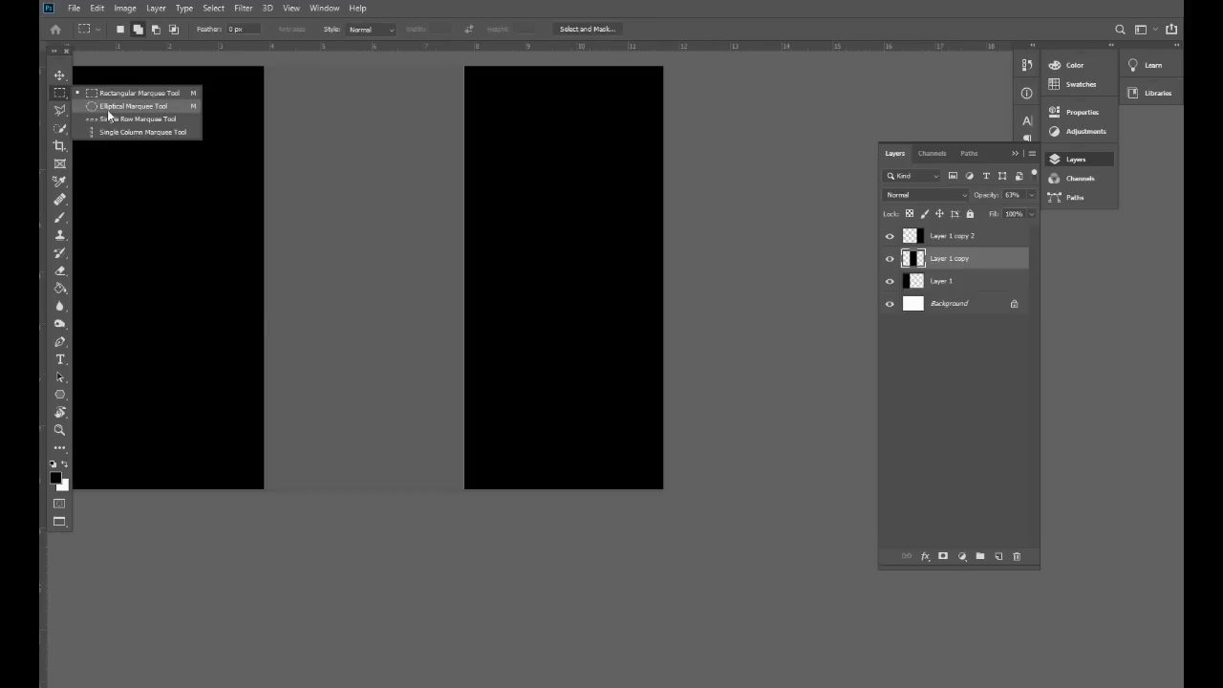
{"action": "left_click", "coordinate": [109, 108]}
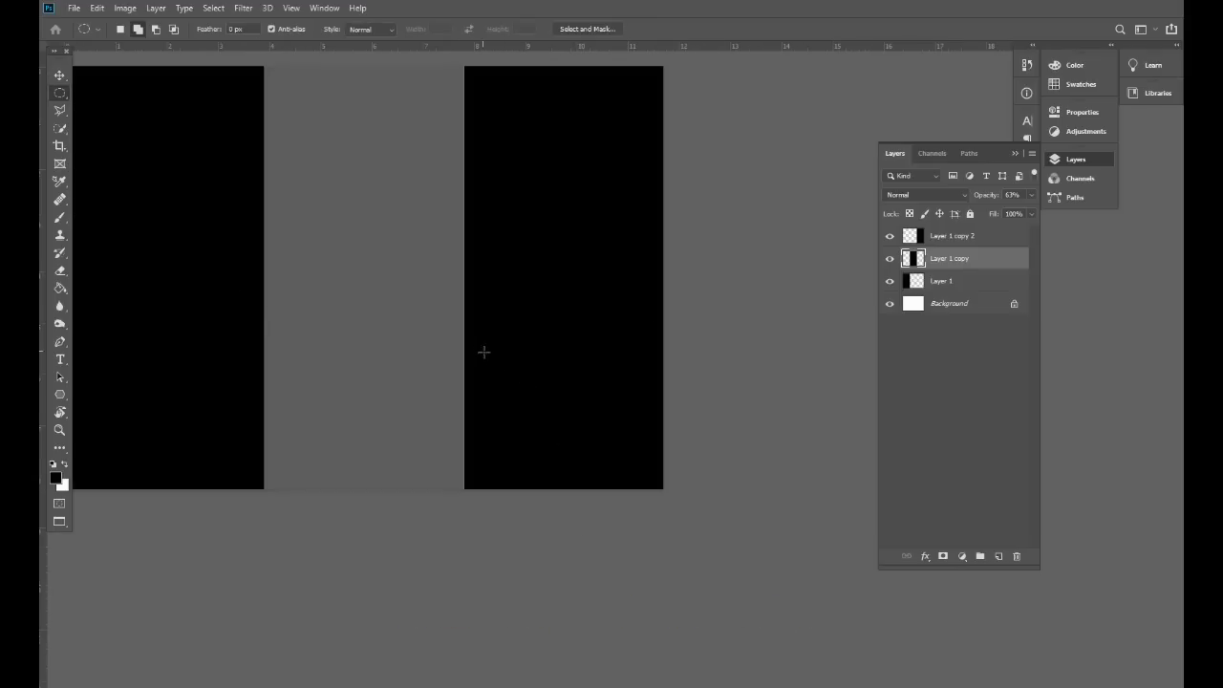
{"action": "mouse_move", "coordinate": [500, 353]}
{"action": "left_mouse_down"}
{"action": "mouse_move", "coordinate": [724, 595]}
{"action": "mouse_move", "coordinate": [747, 573]}
{"action": "mouse_move", "coordinate": [746, 526]}
{"action": "mouse_move", "coordinate": [694, 545]}
{"action": "mouse_move", "coordinate": [702, 528]}
{"action": "mouse_move", "coordinate": [712, 557]}
{"action": "left_mouse_up"}
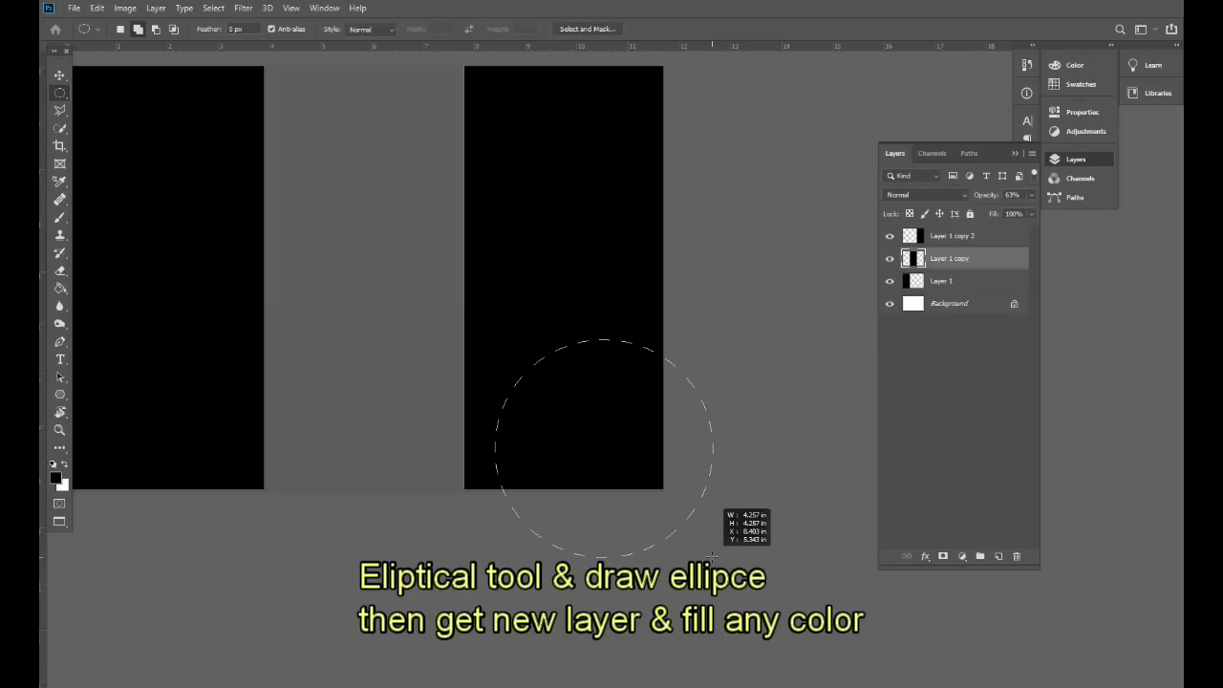
{"action": "left_click_drag", "start_coordinate": [712, 554], "coordinate": [712, 554]}
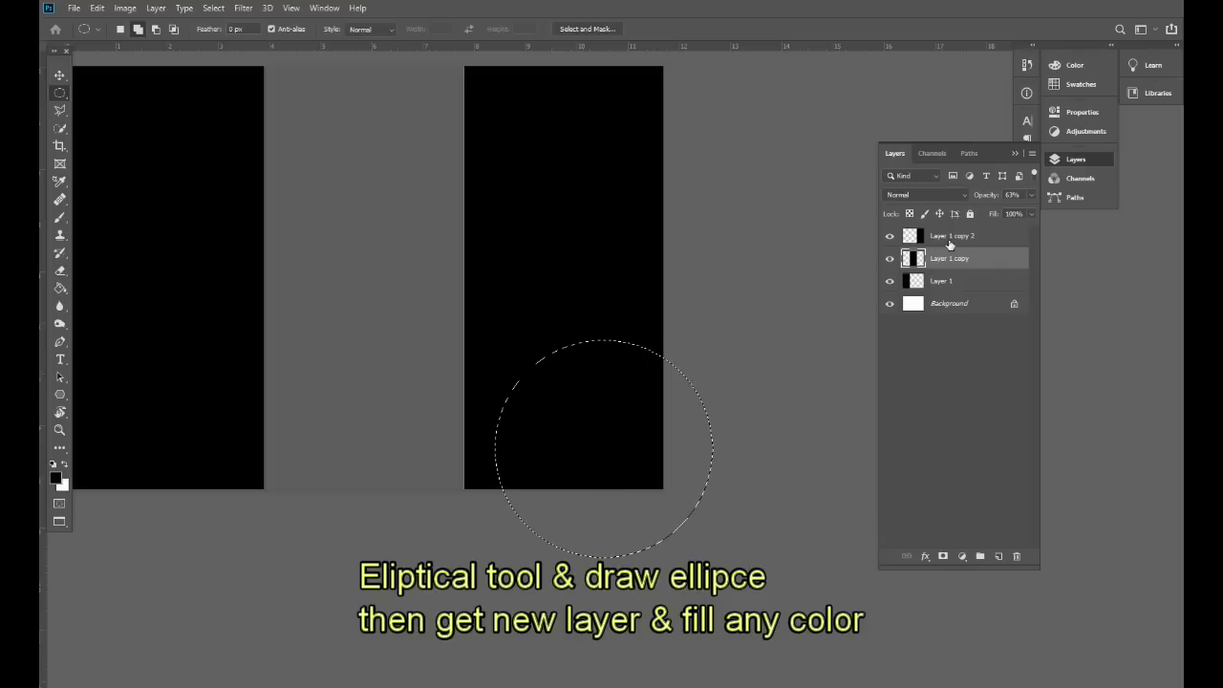
Step: Fill the circle with white on a new layer above Layer 1 copy 2, then deselect
{"action": "left_click", "coordinate": [951, 237]}
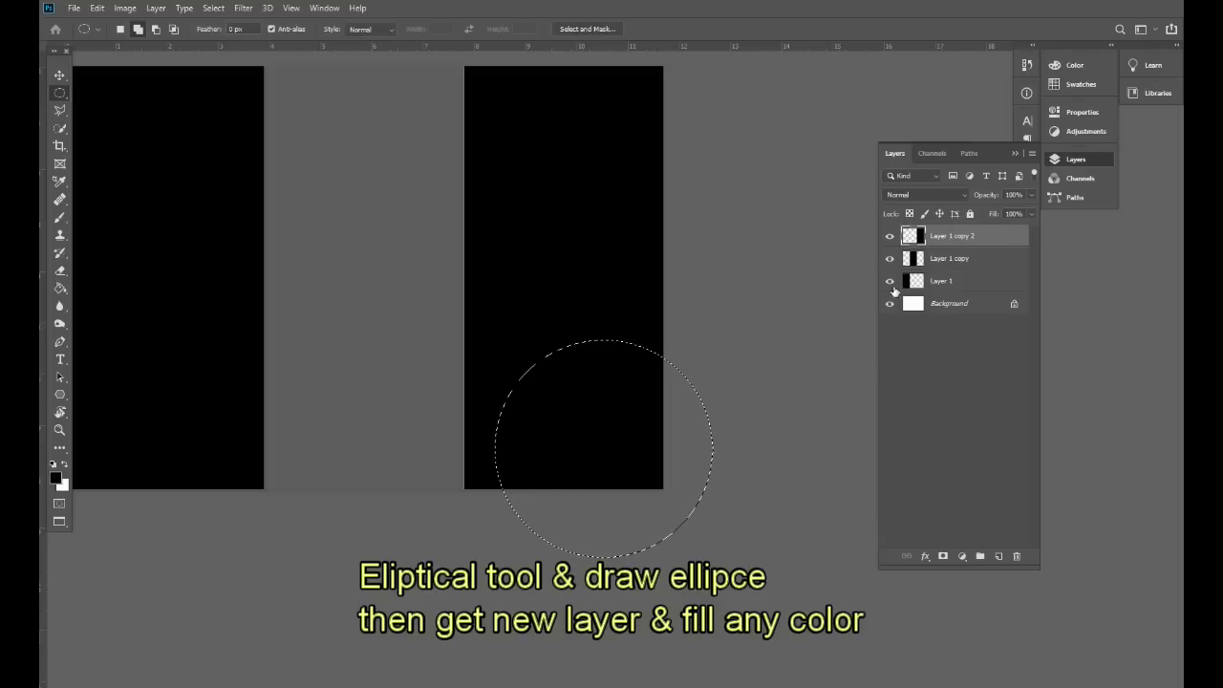
{"action": "left_click", "coordinate": [999, 559]}
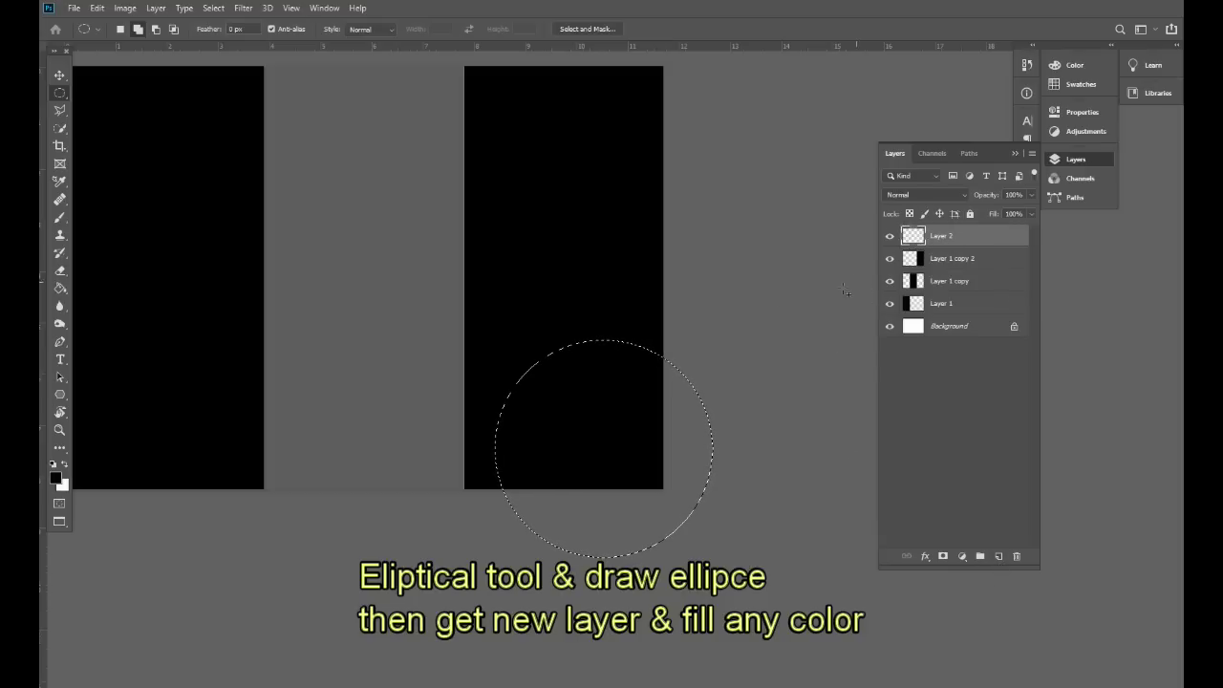
{"action": "left_click_drag", "start_coordinate": [513, 410], "coordinate": [493, 398]}
{"action": "left_click", "coordinate": [66, 465]}
{"action": "left_click", "coordinate": [59, 288]}
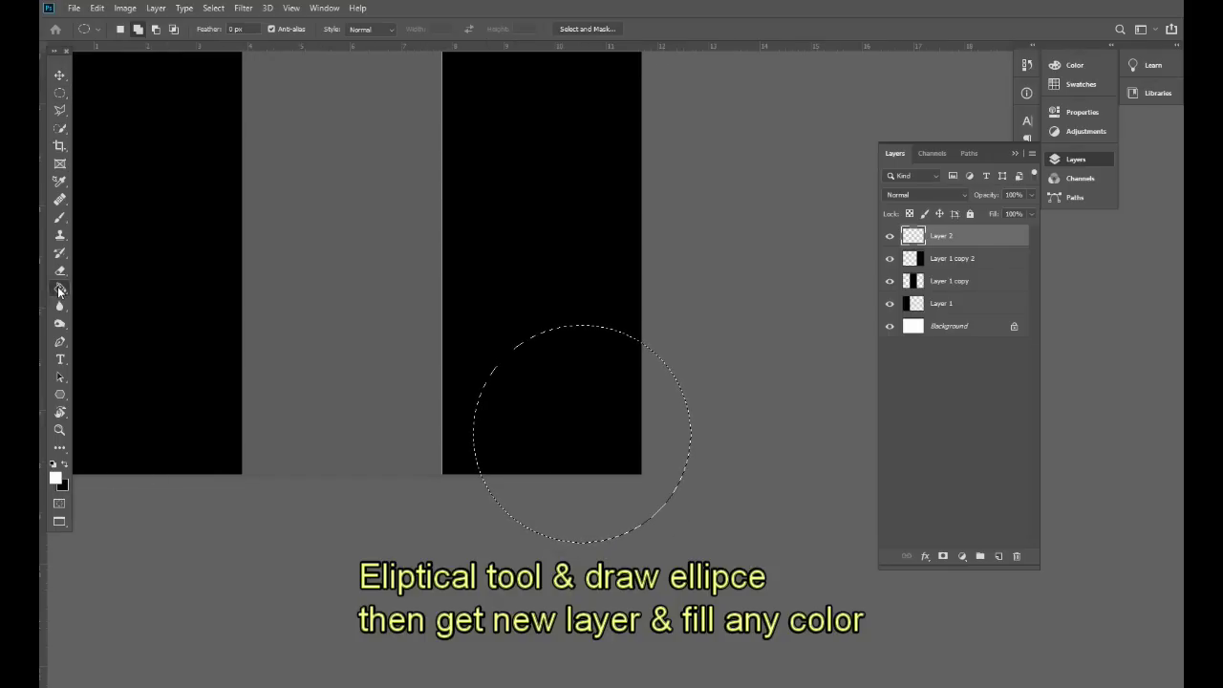
{"action": "left_click", "coordinate": [555, 430]}
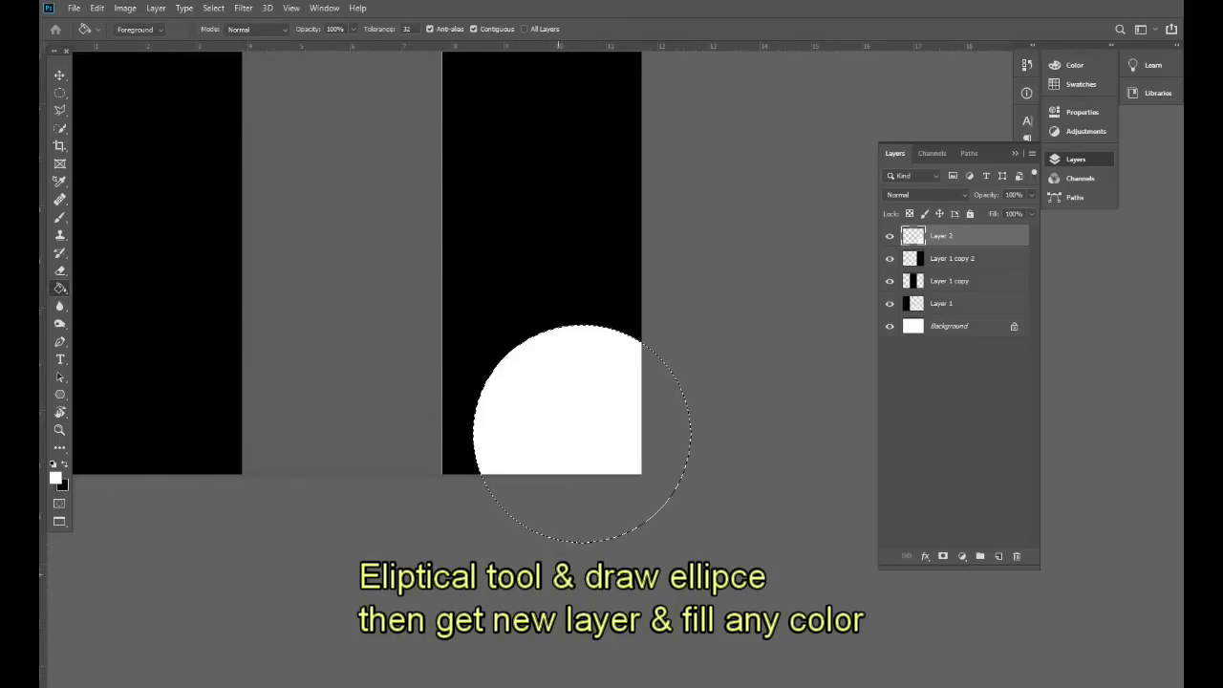
{"action": "left_click", "coordinate": [214, 7]}
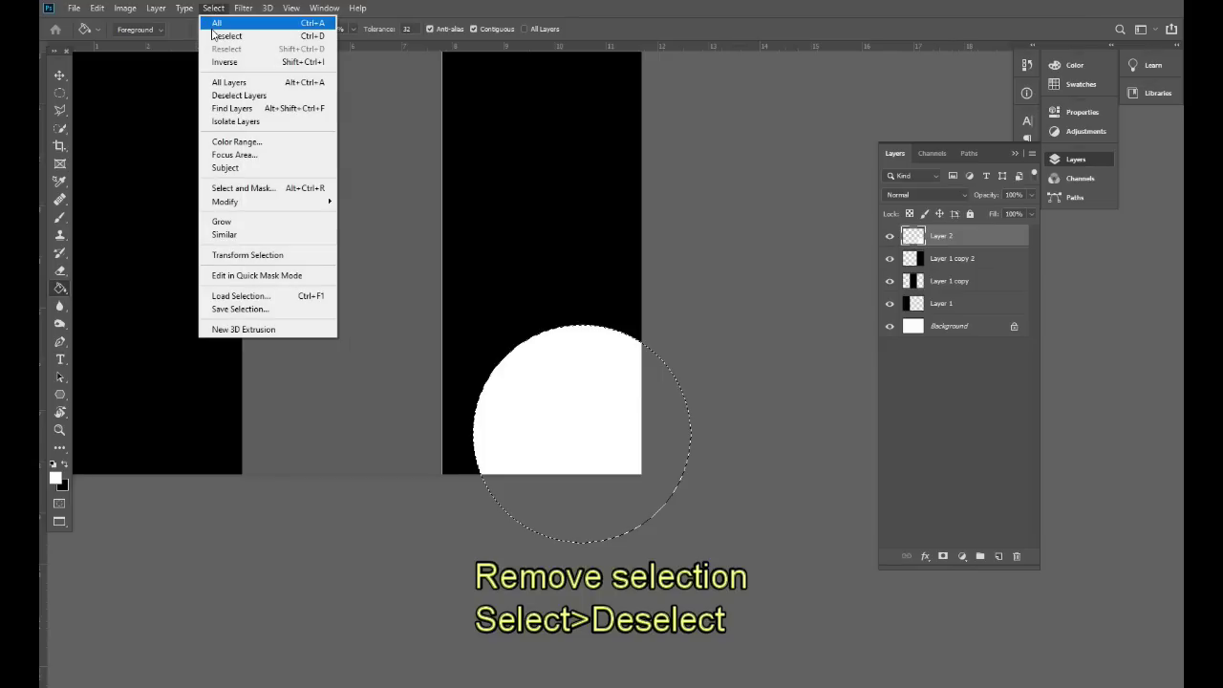
{"action": "left_click", "coordinate": [222, 36]}
{"action": "key", "text": "v"}
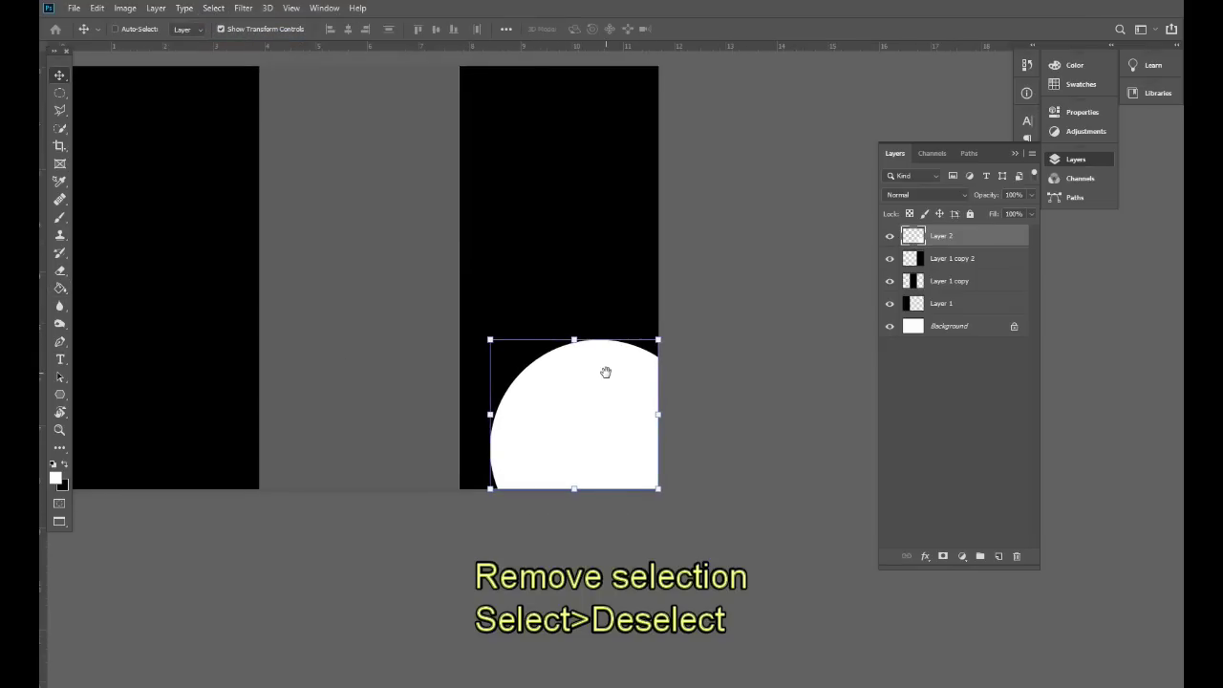
{"action": "left_click", "coordinate": [60, 342]}
Step: Draw a crescent Pen path along the white circle's left edge and make it a selection
{"action": "key", "text": "ctrl+plus"}
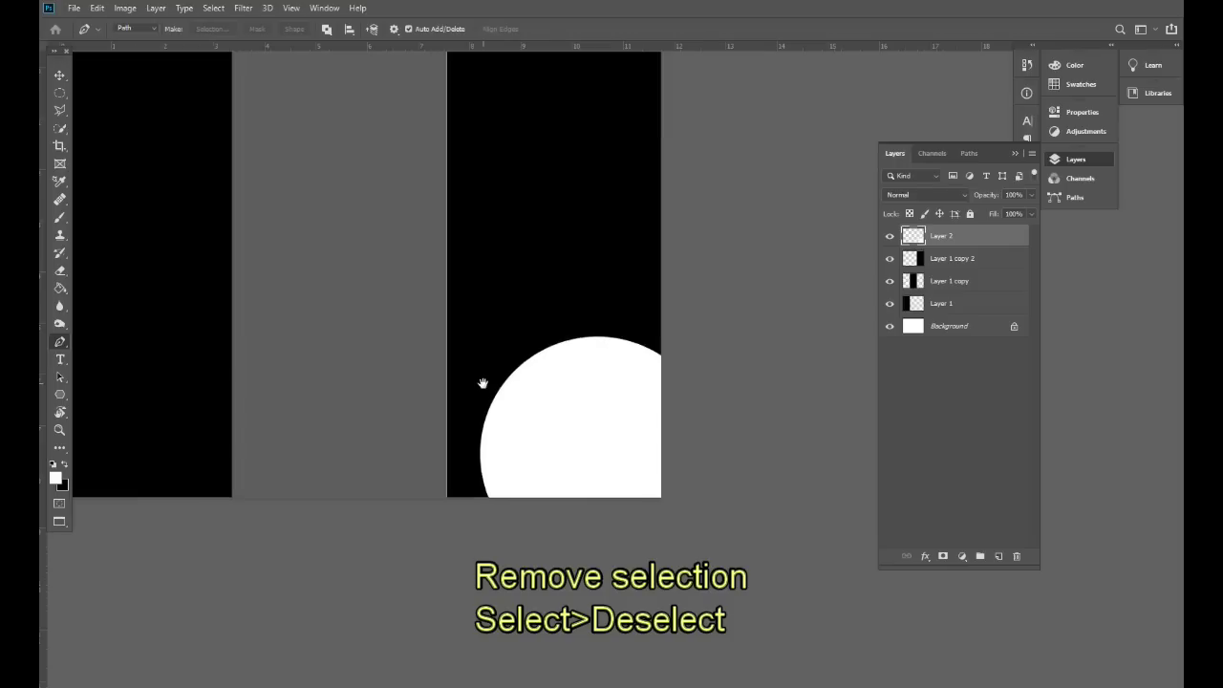
{"action": "left_click_drag", "start_coordinate": [484, 437], "coordinate": [492, 408]}
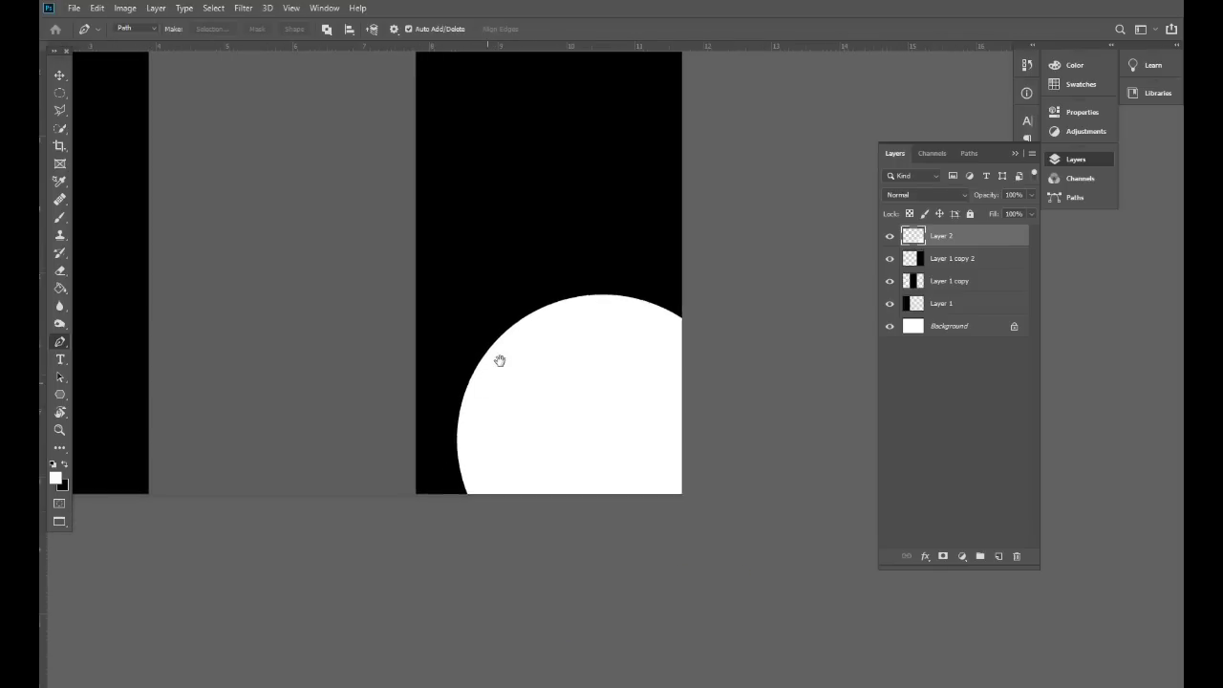
{"action": "left_click_drag", "start_coordinate": [500, 357], "coordinate": [542, 296]}
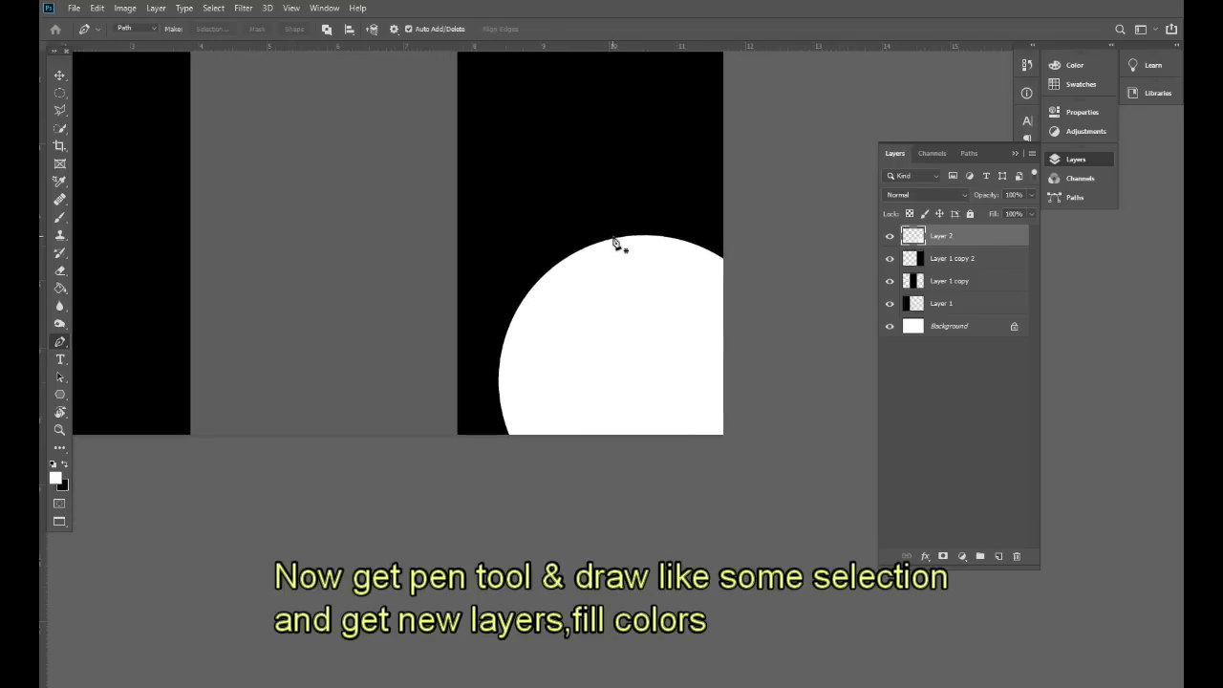
{"action": "left_click", "coordinate": [629, 236]}
{"action": "left_click_drag", "start_coordinate": [461, 421], "coordinate": [483, 602]}
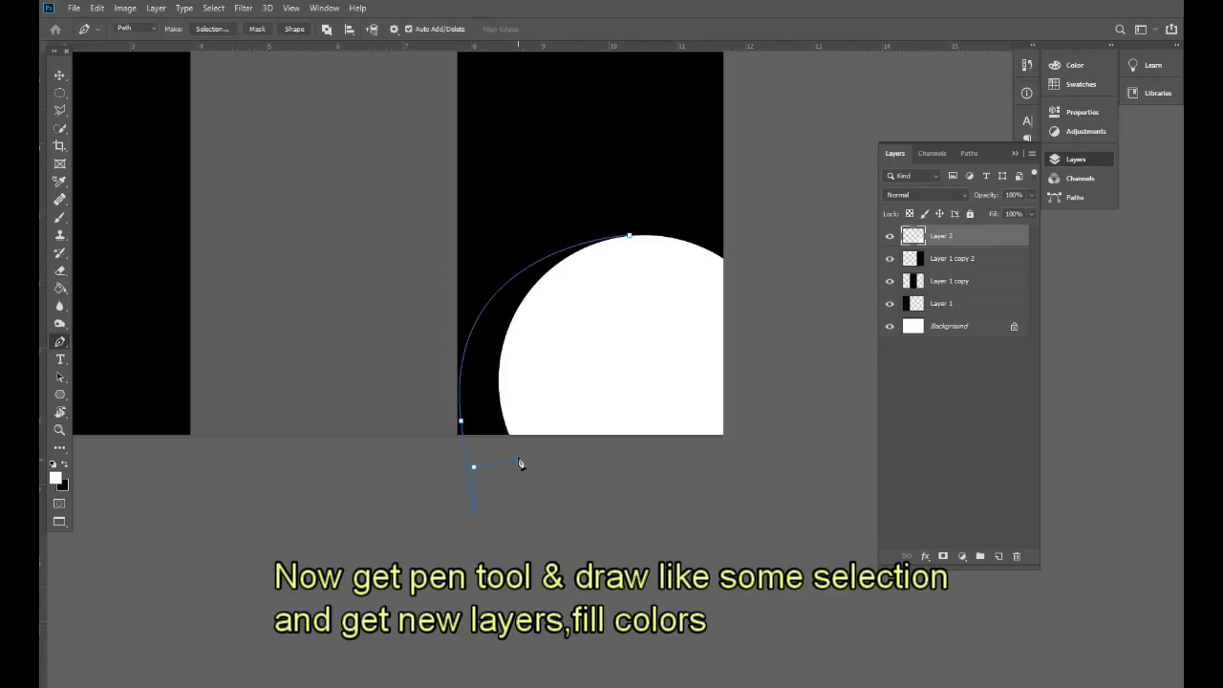
{"action": "left_click", "coordinate": [567, 318]}
{"action": "left_click", "coordinate": [619, 250]}
{"action": "left_click_drag", "start_coordinate": [634, 279], "coordinate": [549, 285]}
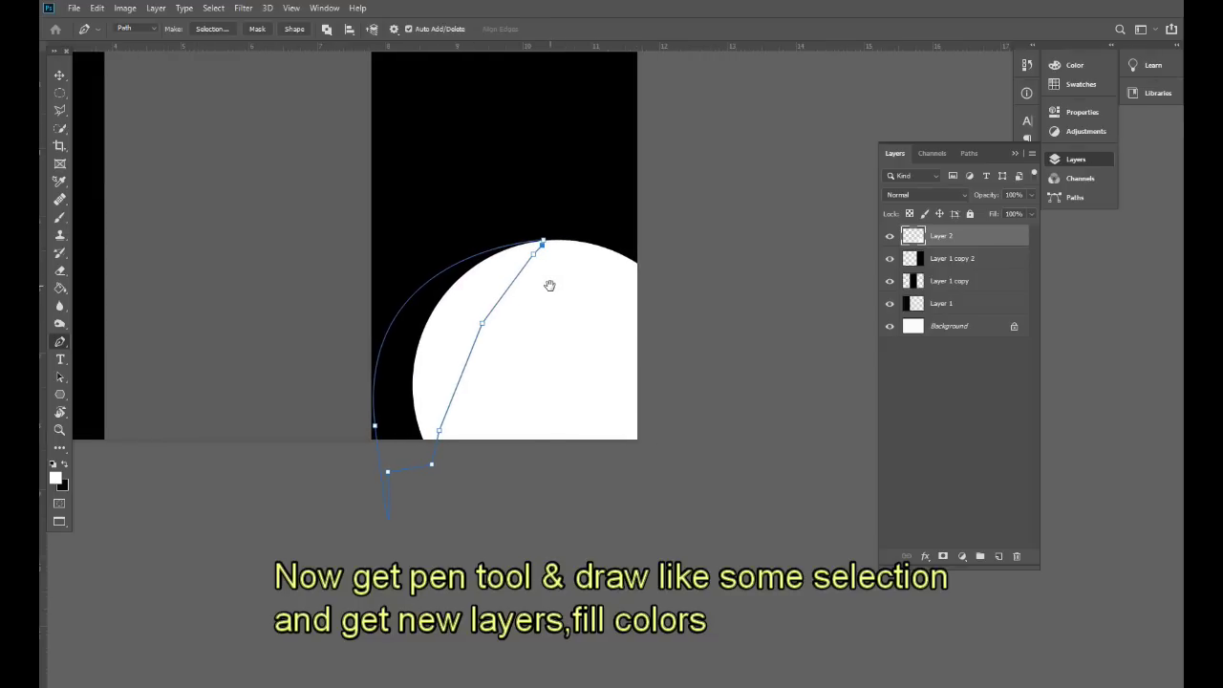
{"action": "key", "text": "ctrl+Return"}
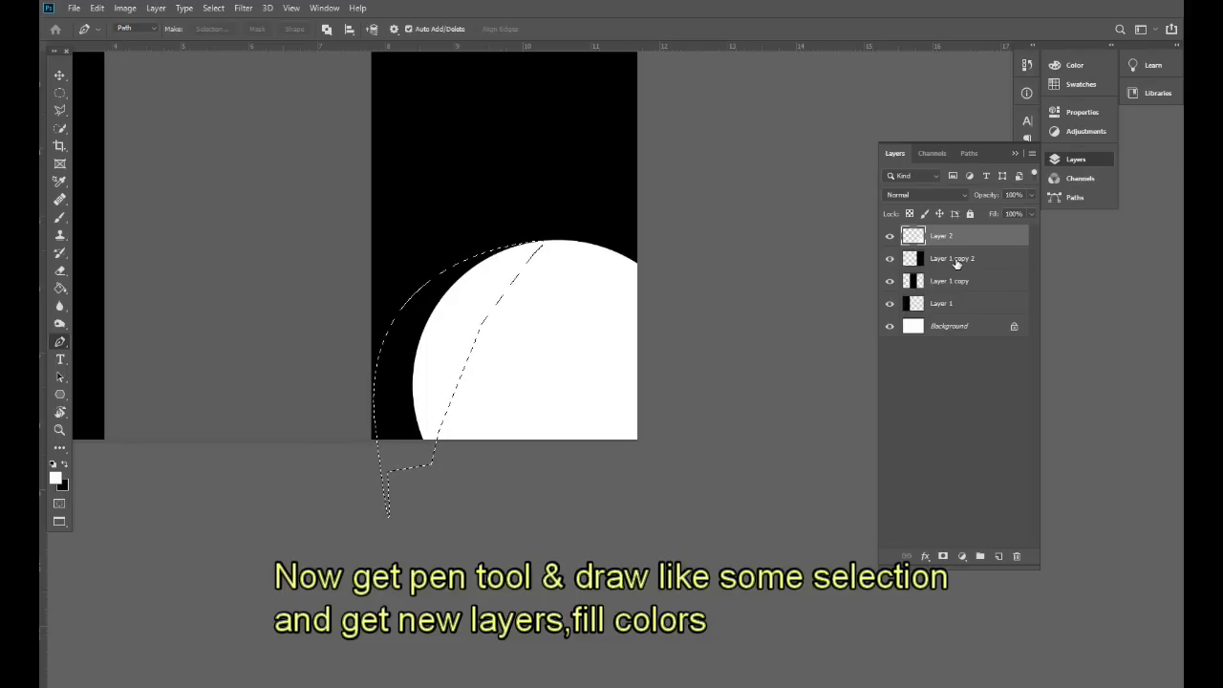
Step: Fill the crescent with red ff0000 on a new layer above Layer 1 copy 2, then deselect
{"action": "left_click", "coordinate": [942, 260]}
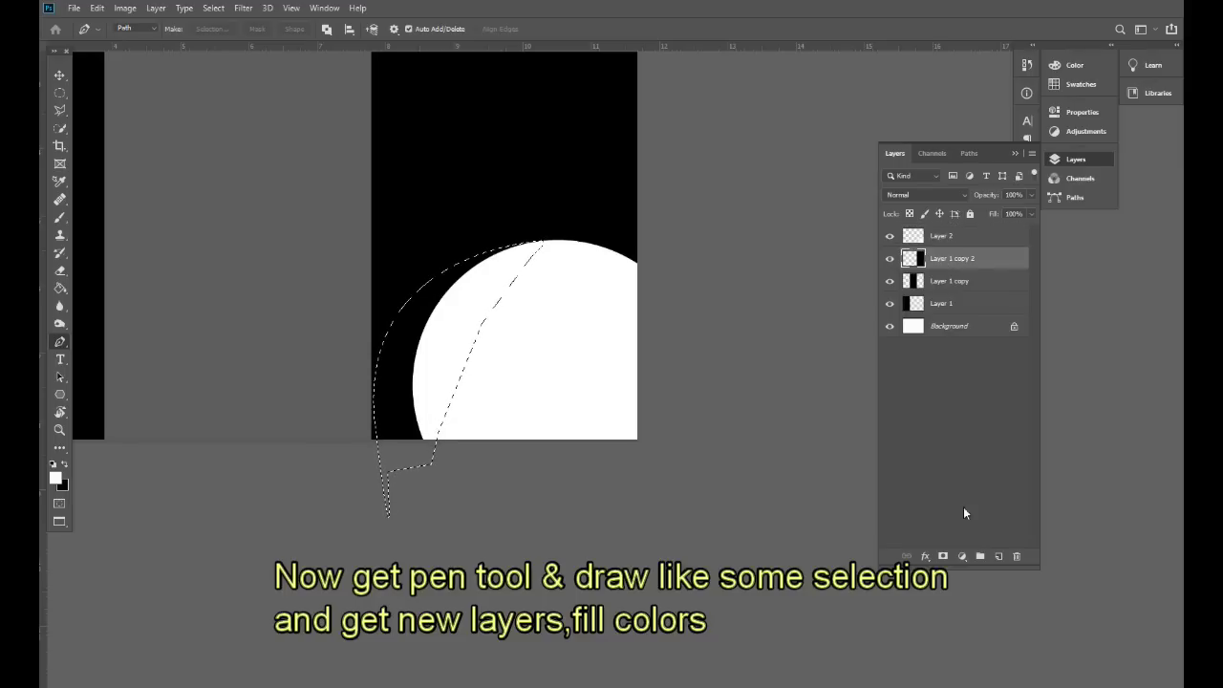
{"action": "left_click", "coordinate": [999, 557]}
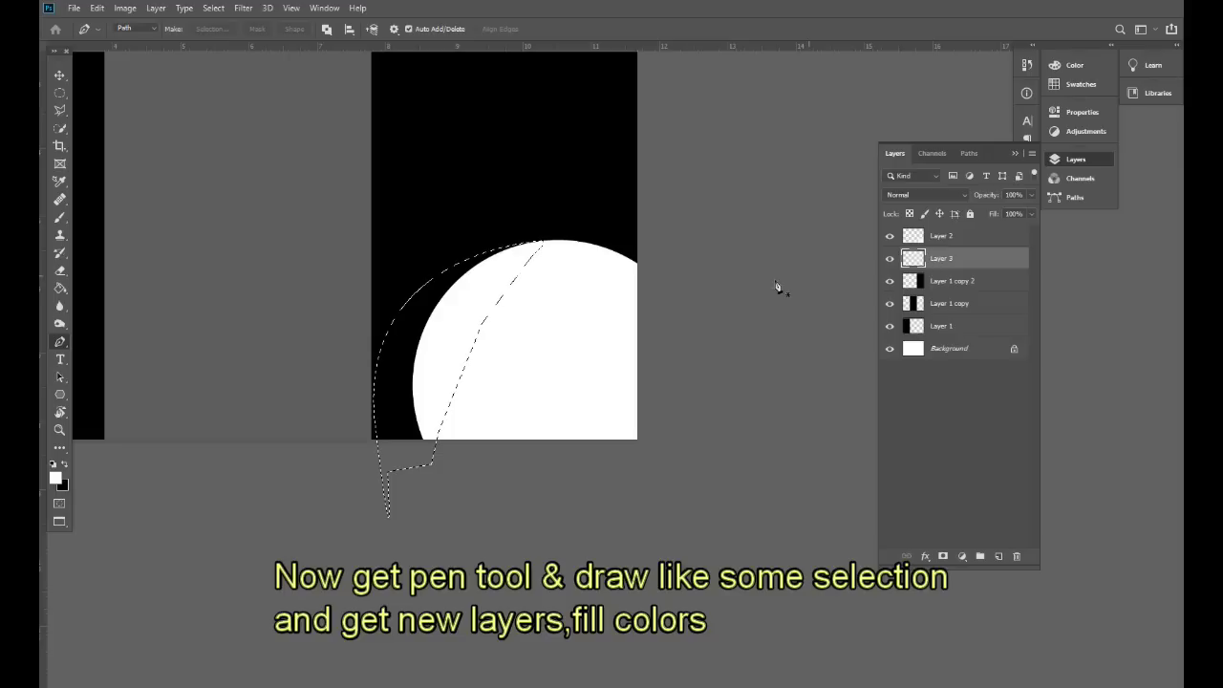
{"action": "left_click", "coordinate": [56, 482]}
{"action": "type", "text": "ff0000"}
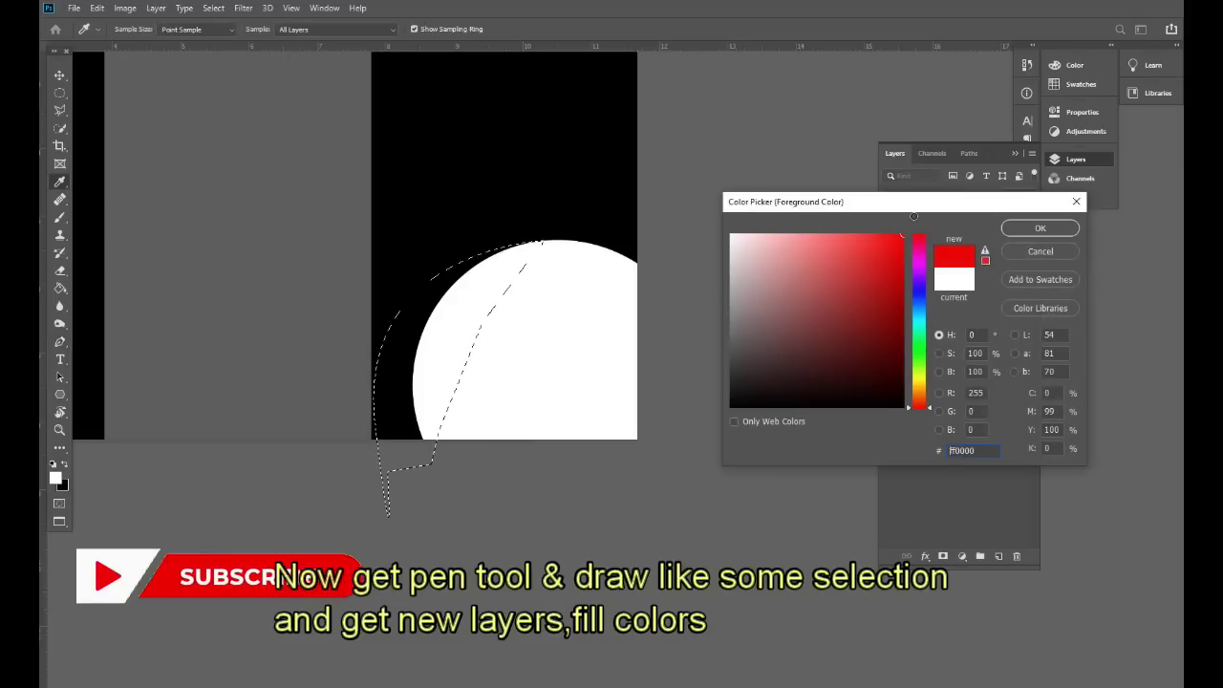
{"action": "key", "text": "Return"}
{"action": "key", "text": "g"}
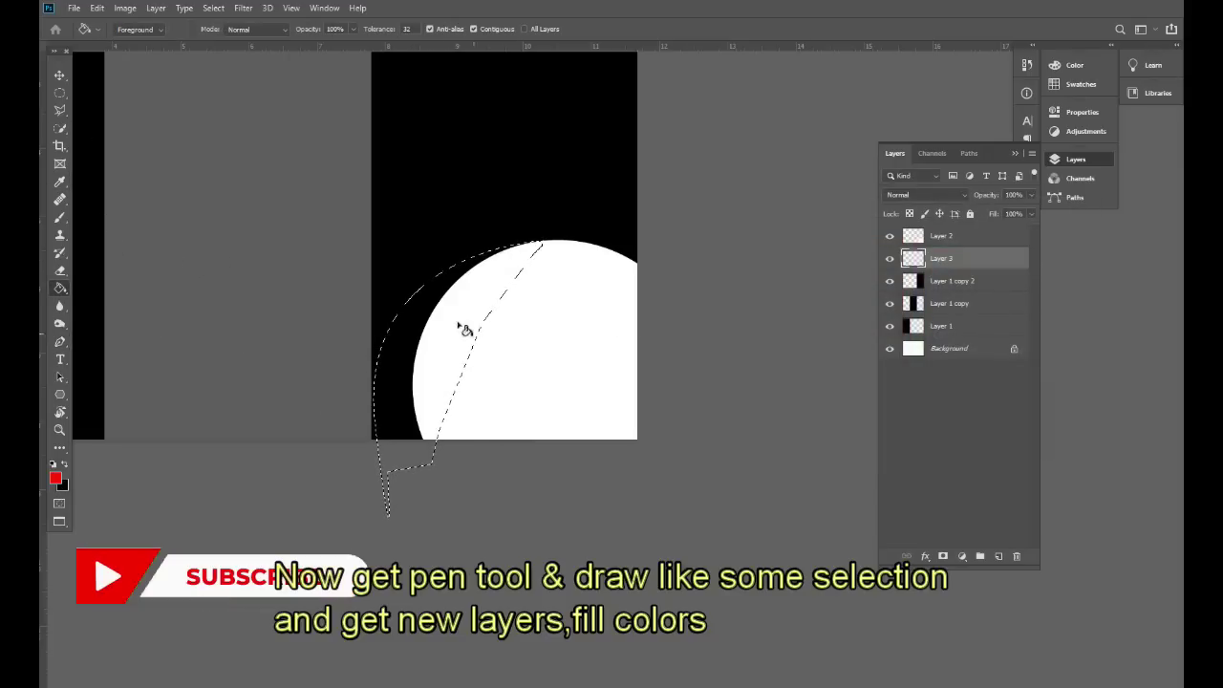
{"action": "left_click", "coordinate": [419, 311]}
{"action": "key", "text": "ctrl+d"}
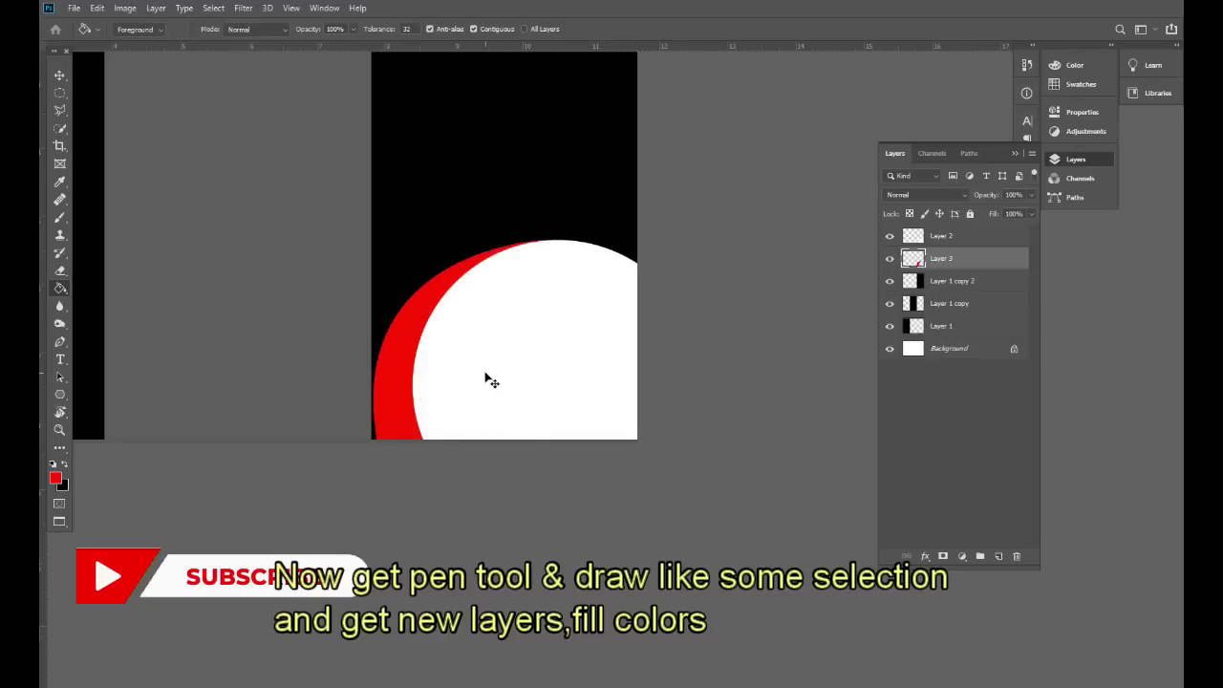
{"action": "key", "text": "v"}
{"action": "key", "text": "v"}
{"action": "left_click_drag", "start_coordinate": [442, 334], "coordinate": [484, 336]}
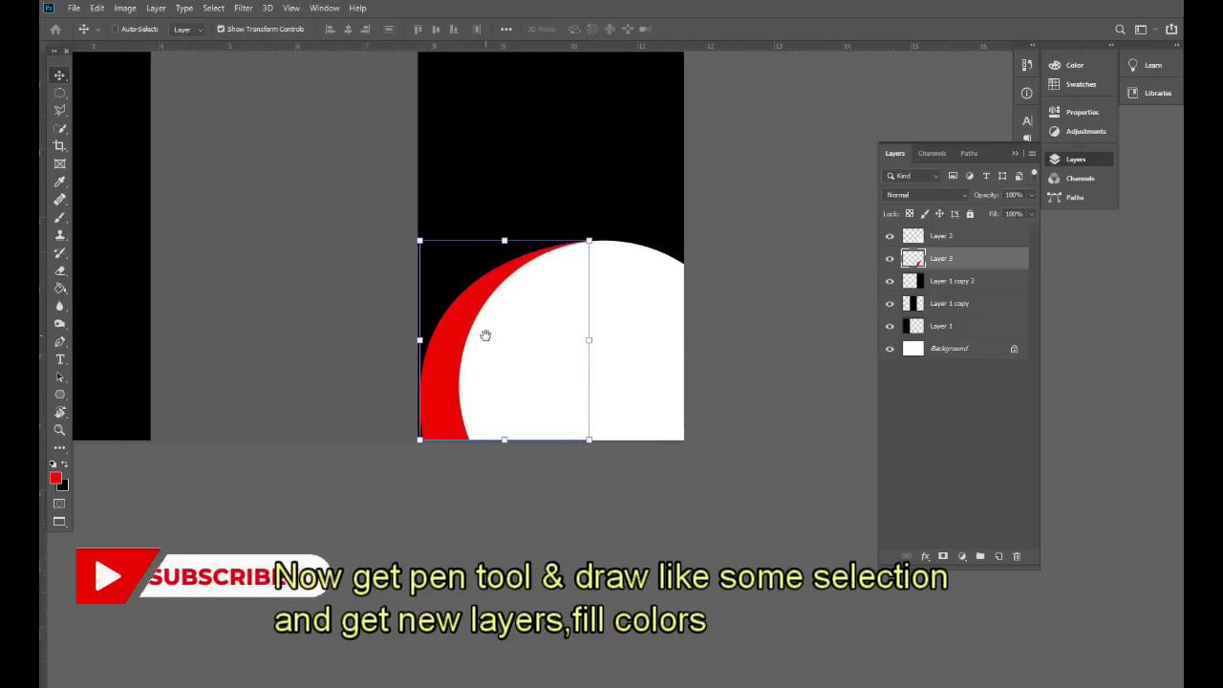
{"action": "left_click_drag", "start_coordinate": [500, 345], "coordinate": [529, 414]}
{"action": "key", "text": "p"}
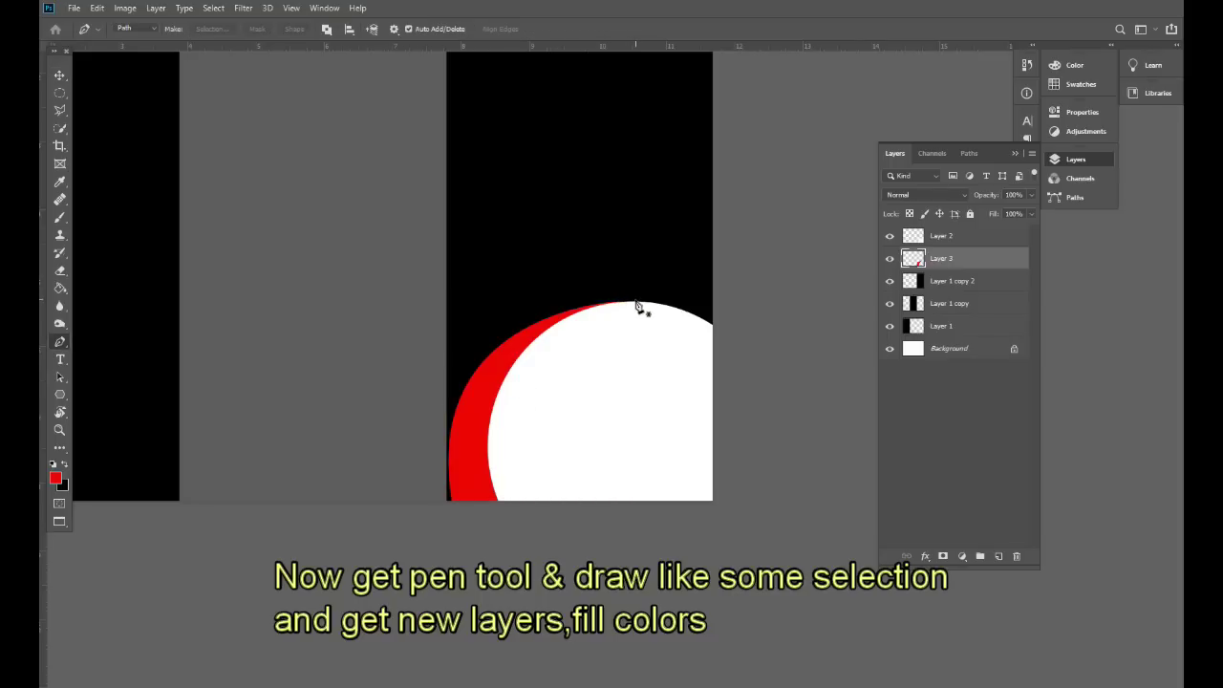
Step: Pen-draw a wave path from the circle's right edge sweeping left, and convert it to a selection
{"action": "left_click", "coordinate": [712, 327]}
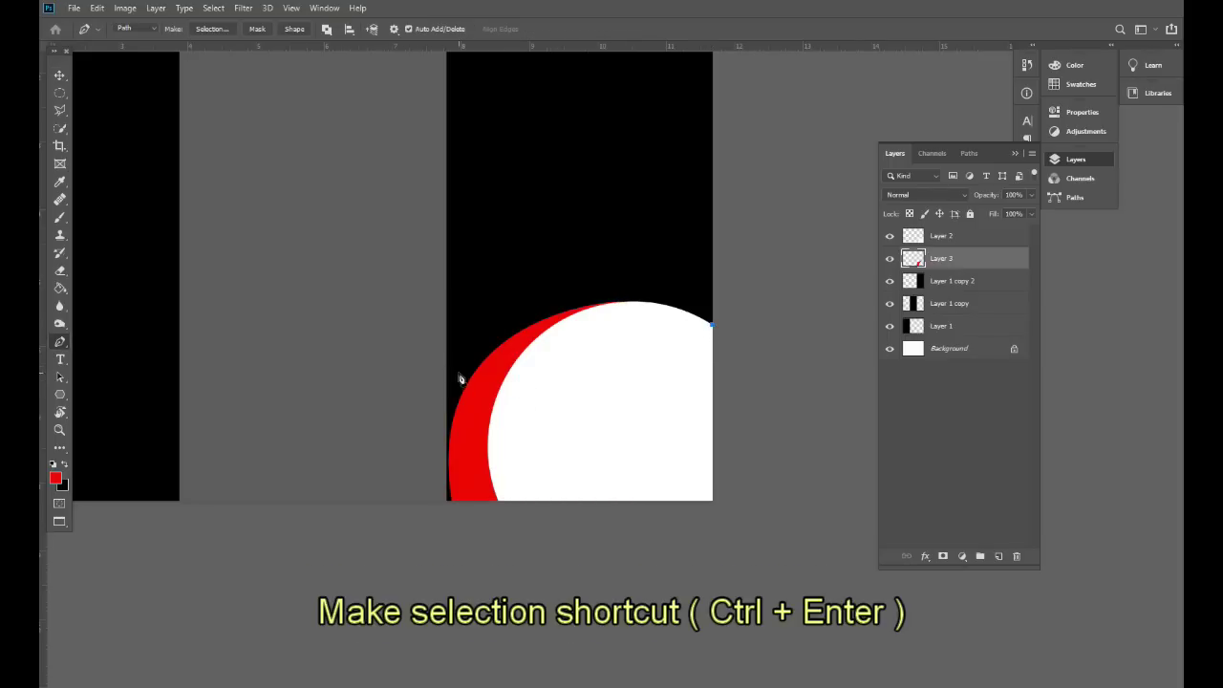
{"action": "mouse_move", "coordinate": [443, 369]}
{"action": "left_mouse_down"}
{"action": "mouse_move", "coordinate": [299, 544]}
{"action": "mouse_move", "coordinate": [290, 531]}
{"action": "left_mouse_up"}
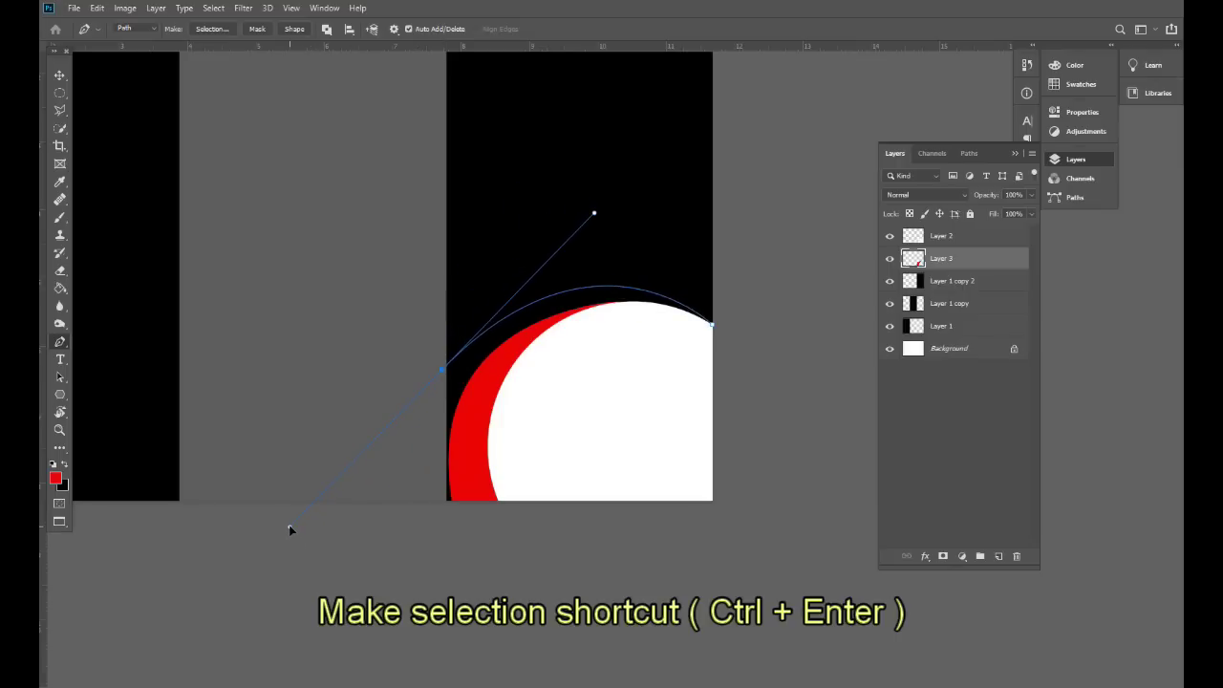
{"action": "left_click_drag", "start_coordinate": [292, 468], "coordinate": [428, 497]}
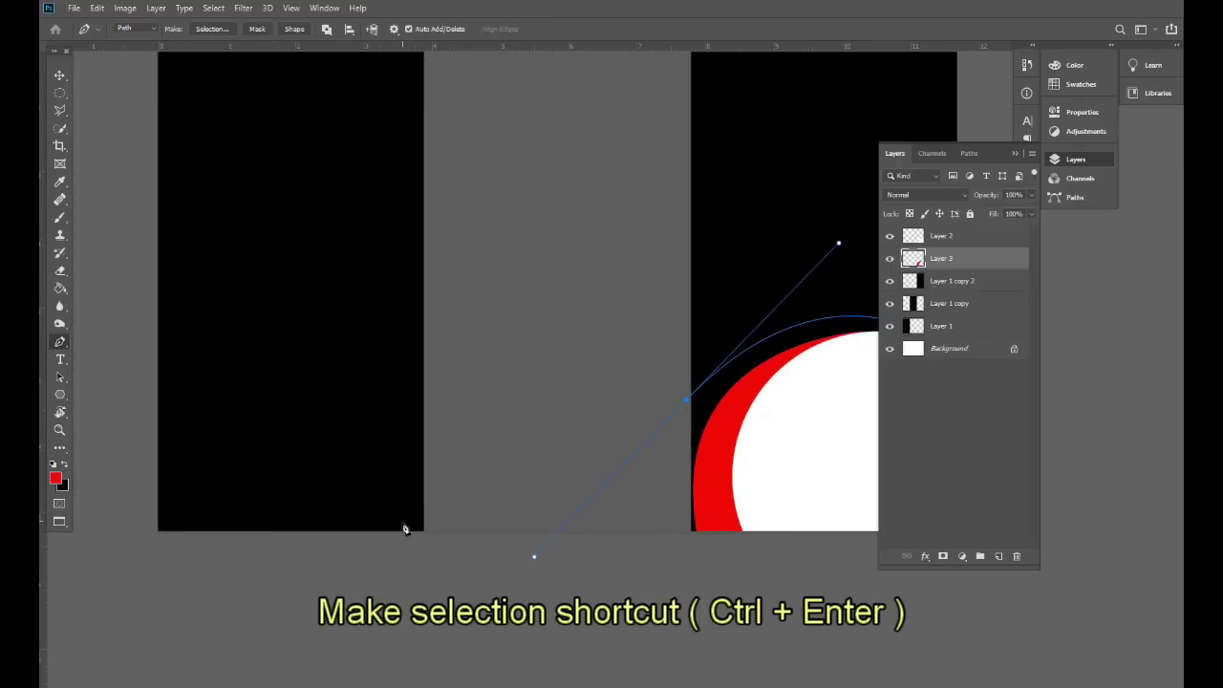
{"action": "left_click", "coordinate": [444, 532]}
{"action": "left_click", "coordinate": [442, 534]}
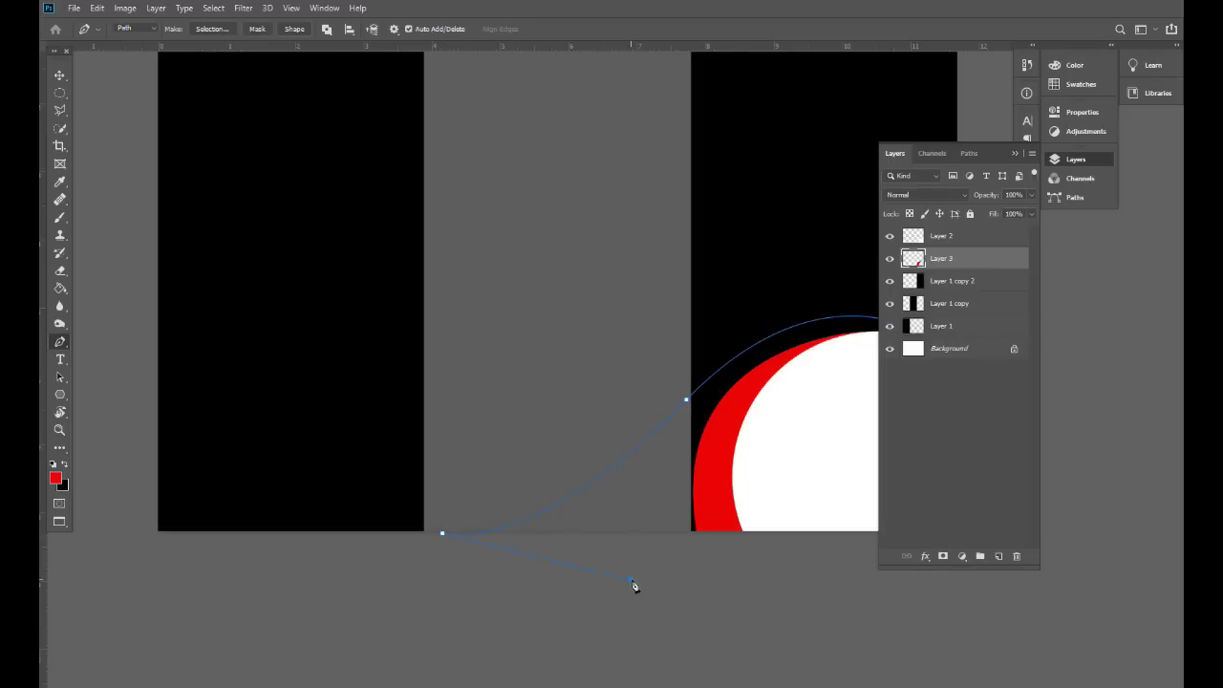
{"action": "left_click_drag", "start_coordinate": [725, 582], "coordinate": [630, 568]}
{"action": "mouse_move", "coordinate": [642, 506]}
{"action": "left_mouse_down"}
{"action": "mouse_move", "coordinate": [729, 396]}
{"action": "mouse_move", "coordinate": [814, 363]}
{"action": "left_mouse_up"}
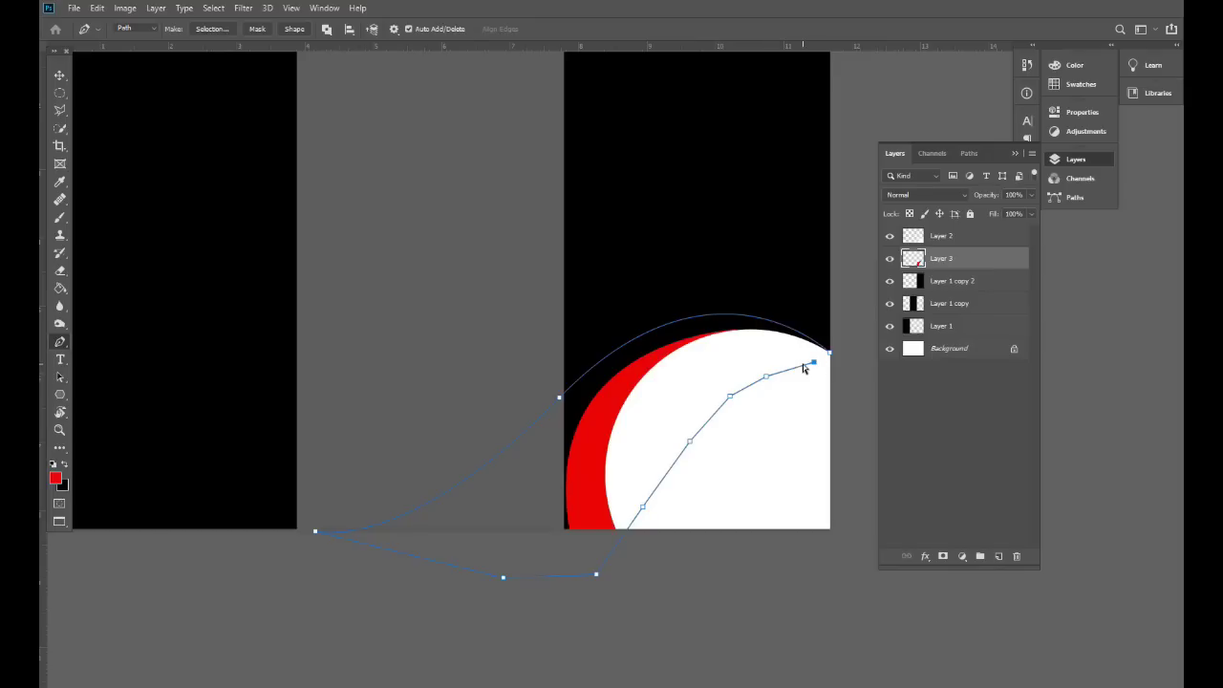
{"action": "key", "text": "ctrl+Return"}
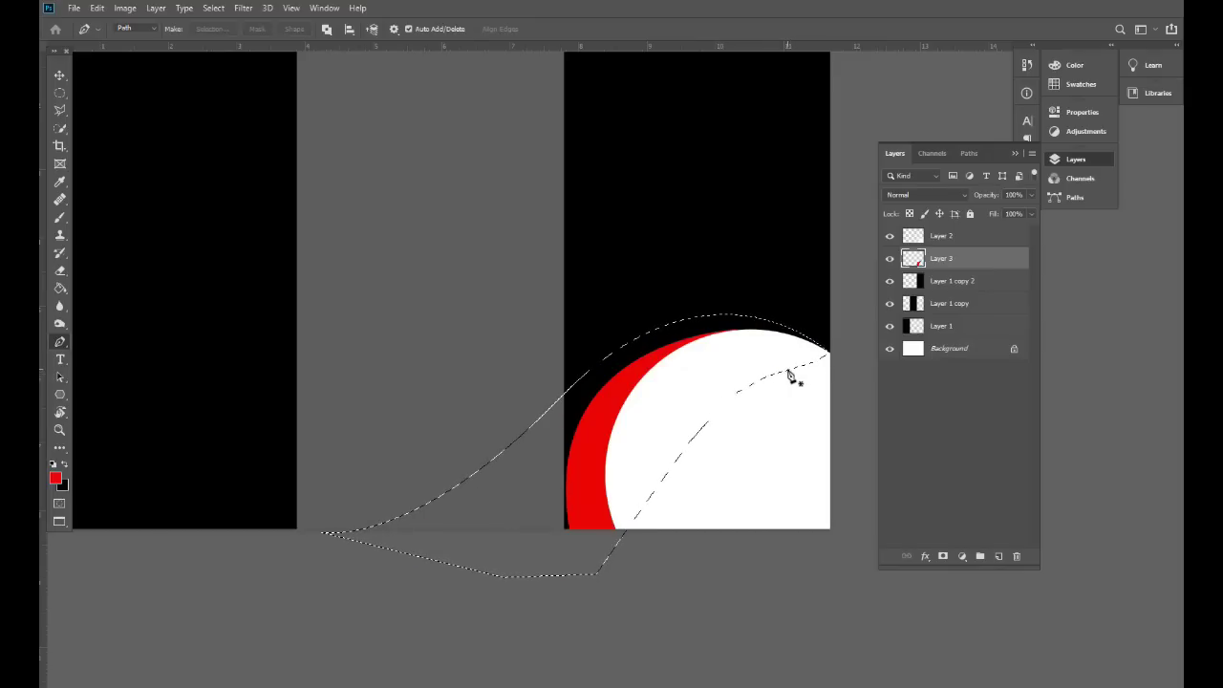
{"action": "scroll", "coordinate": [722, 373], "scroll_direction": "right", "scroll_amount": 1}
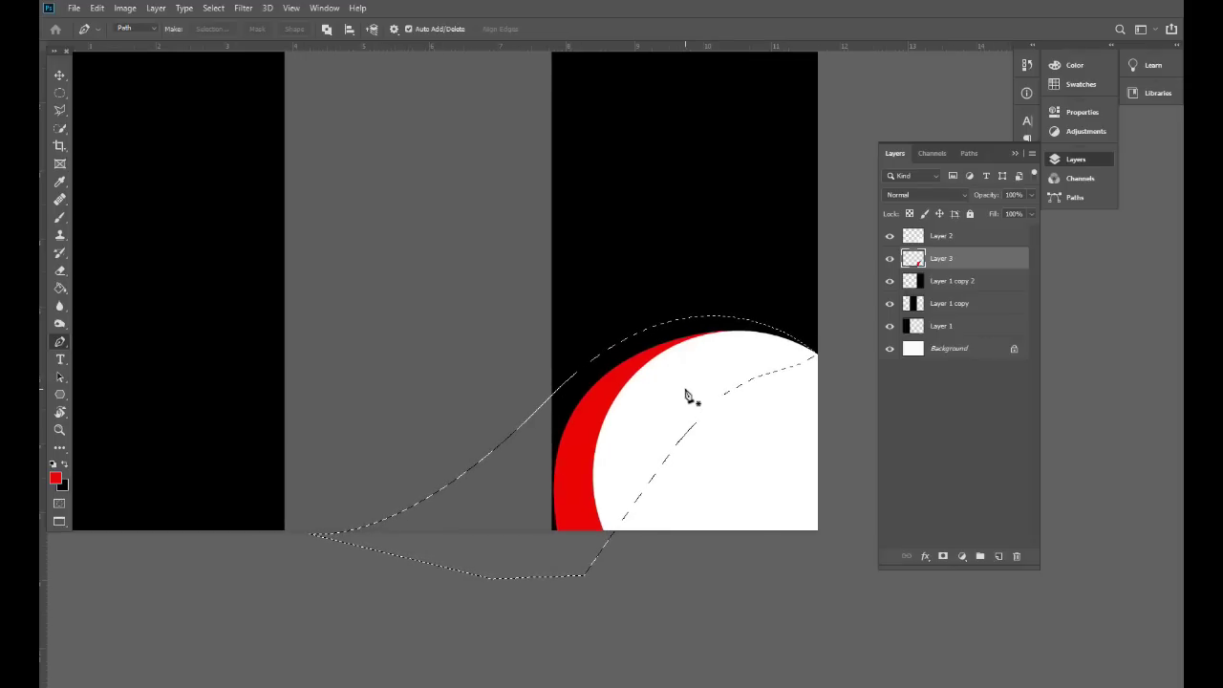
{"action": "left_click_drag", "start_coordinate": [694, 382], "coordinate": [669, 380]}
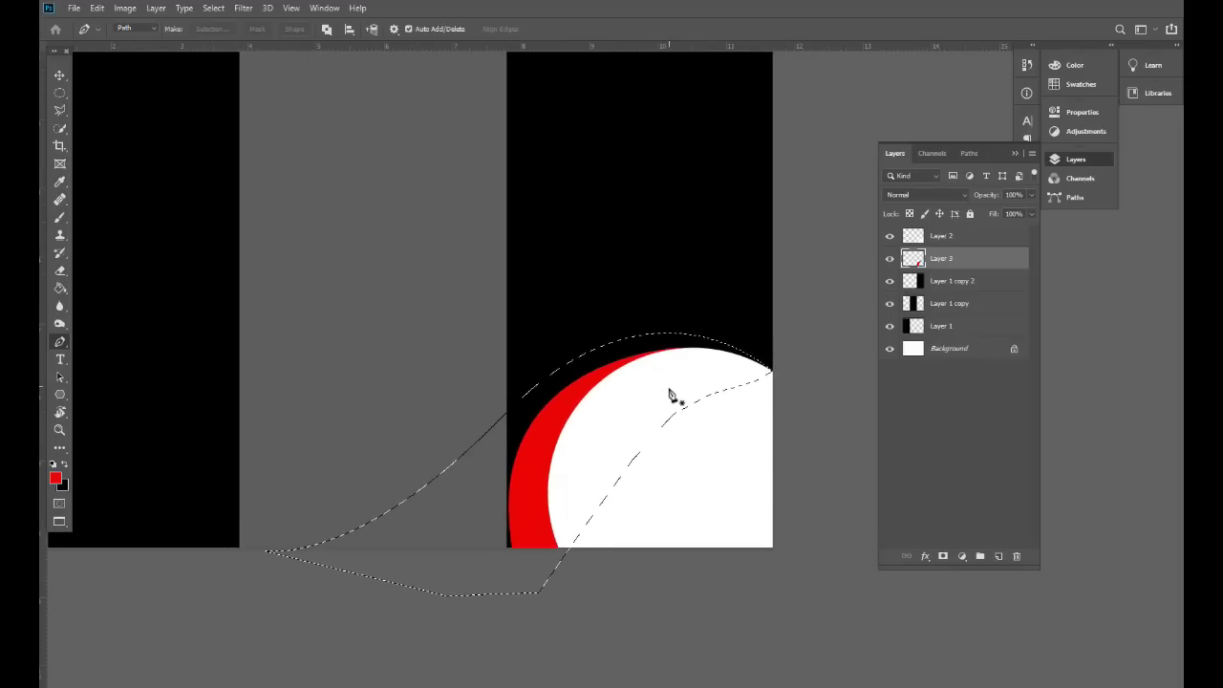
Step: Fill the wave selection with light pink on a new layer above Layer 1 copy 2
{"action": "left_click", "coordinate": [943, 283]}
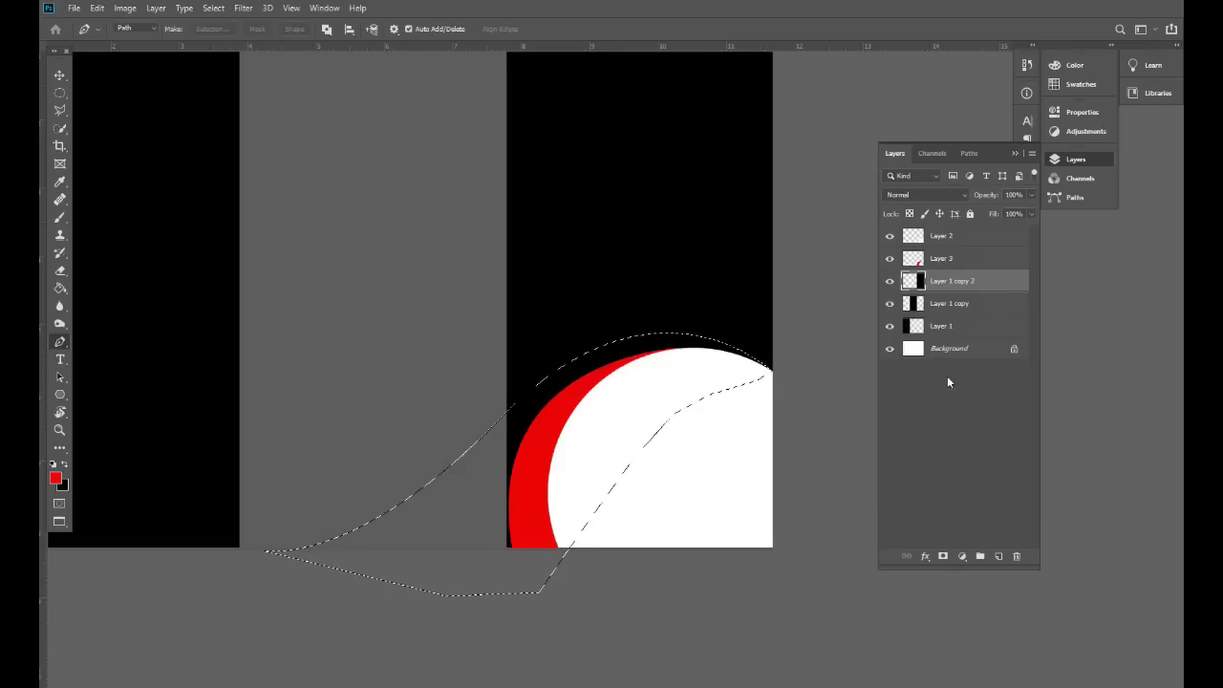
{"action": "left_click", "coordinate": [999, 555]}
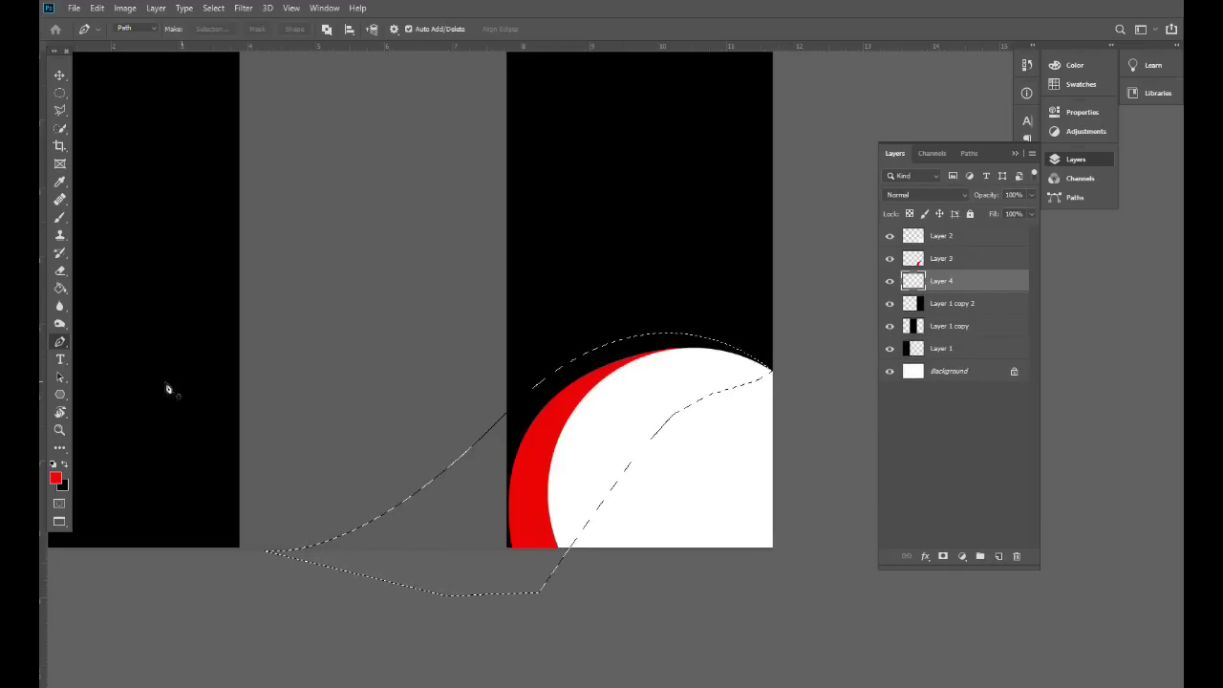
{"action": "left_click", "coordinate": [59, 289]}
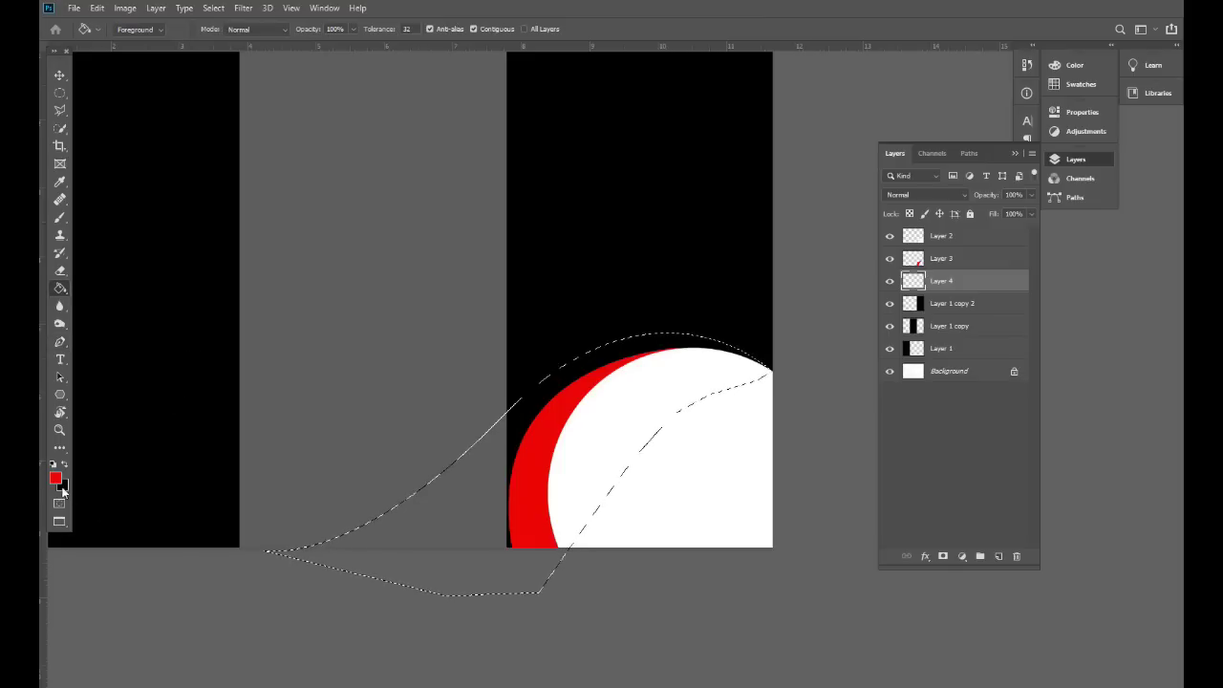
{"action": "left_click", "coordinate": [56, 479]}
{"action": "left_click", "coordinate": [796, 235]}
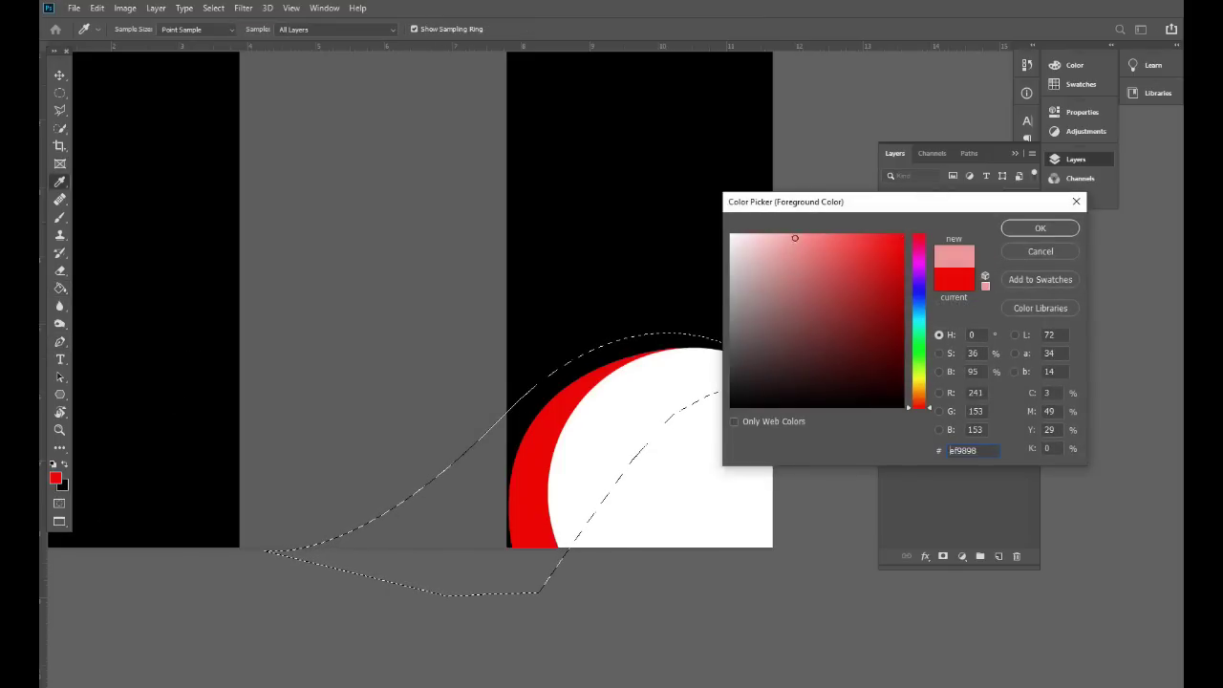
{"action": "left_click", "coordinate": [1040, 228]}
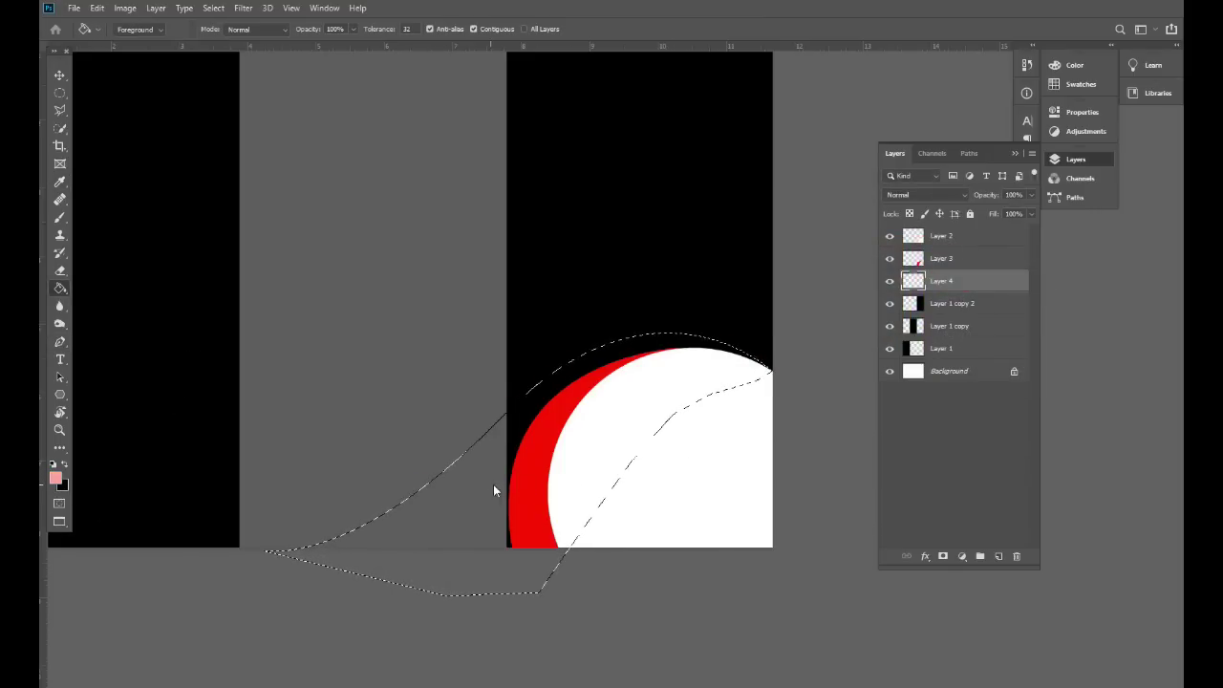
{"action": "left_click", "coordinate": [493, 484]}
Step: Clear the pink selection and start a Pen path curving from the pink wave's top to the left edge
{"action": "key", "text": "ctrl+d"}
{"action": "key", "text": "v"}
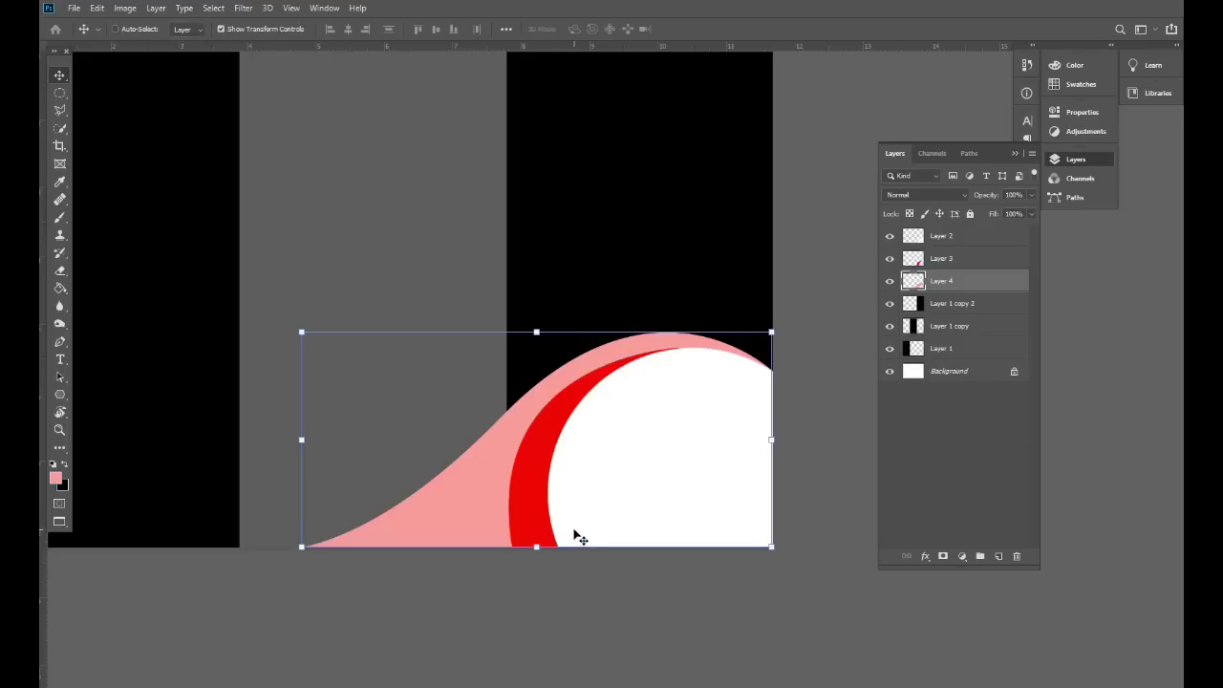
{"action": "left_click_drag", "start_coordinate": [494, 497], "coordinate": [614, 499]}
{"action": "key", "text": "p"}
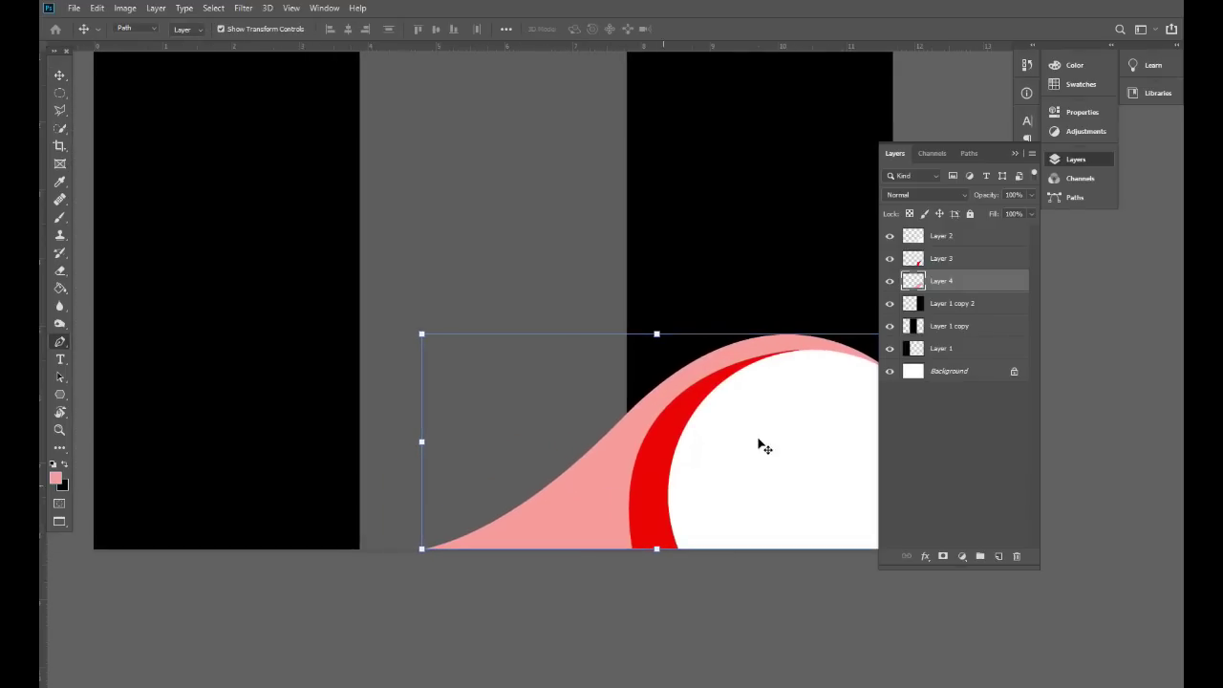
{"action": "left_click", "coordinate": [783, 336]}
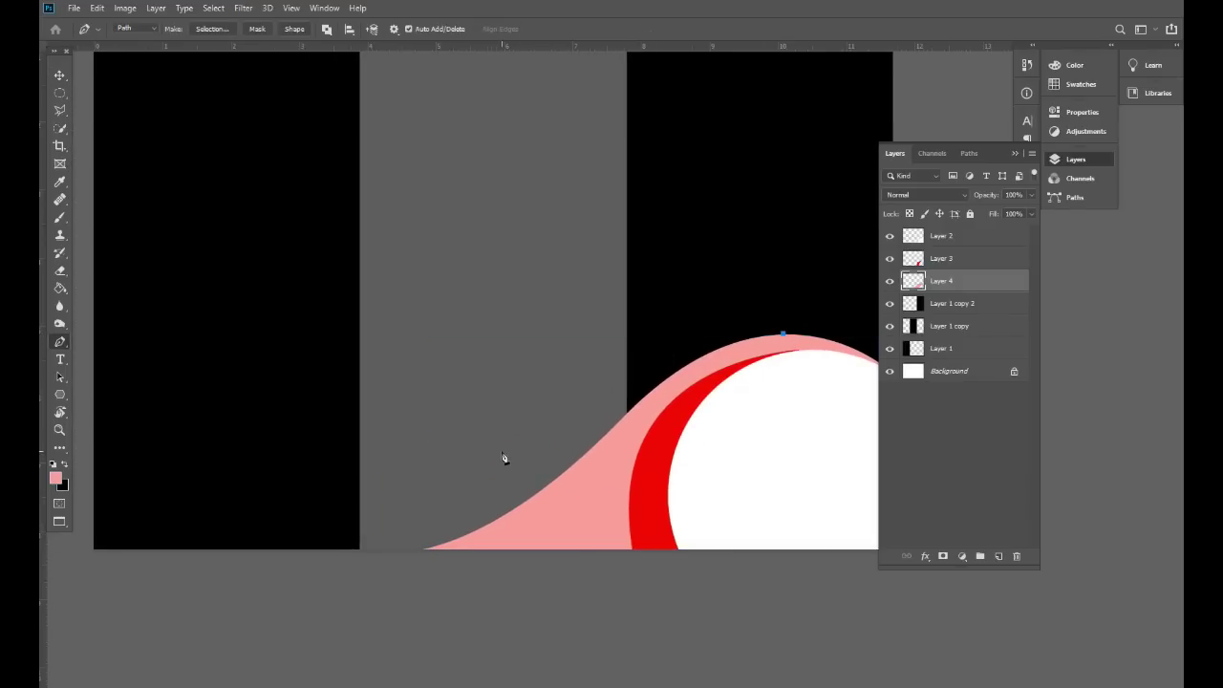
{"action": "left_click_drag", "start_coordinate": [553, 438], "coordinate": [407, 571]}
{"action": "left_click_drag", "start_coordinate": [344, 519], "coordinate": [508, 519]}
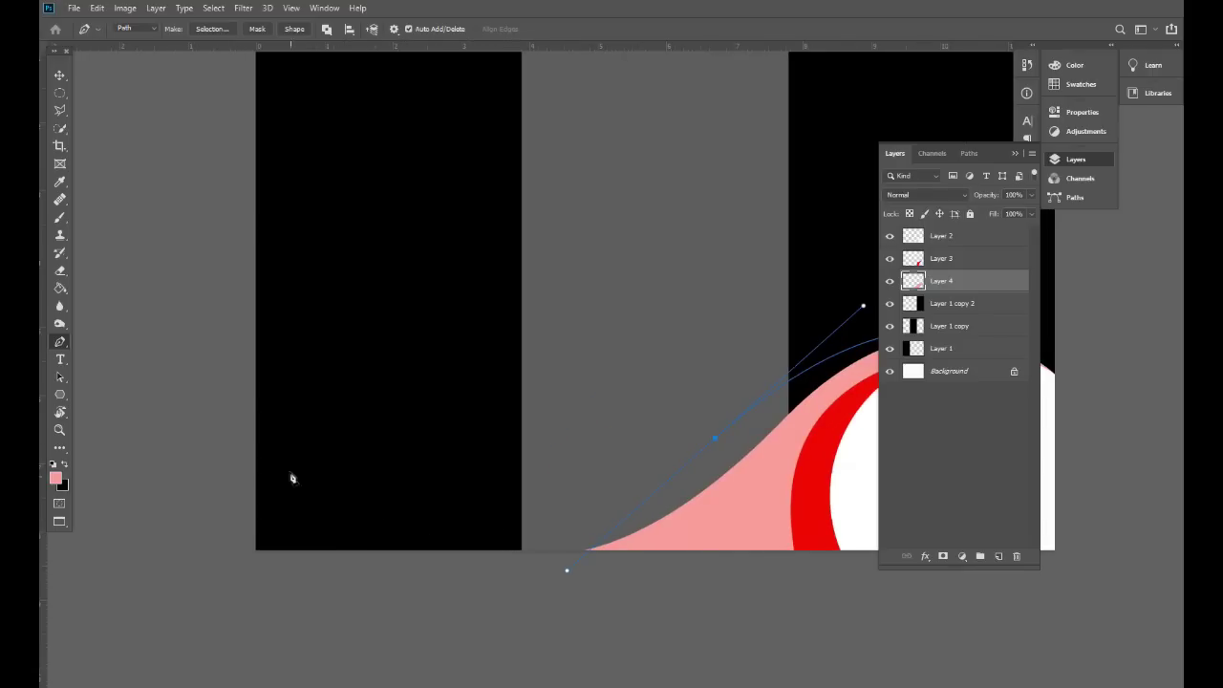
{"action": "left_click", "coordinate": [254, 441]}
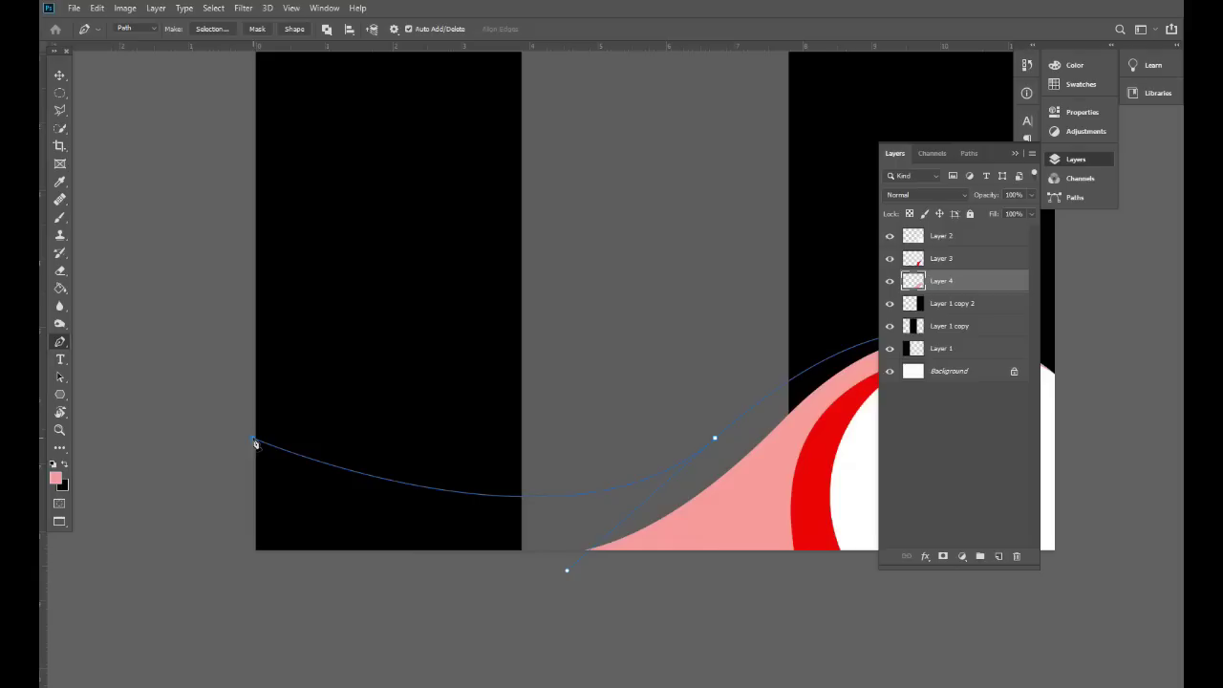
Step: Close the wave path below the canvas and back up to its start, then make it a selection
{"action": "key", "text": "ctrl+z"}
{"action": "left_click", "coordinate": [258, 403]}
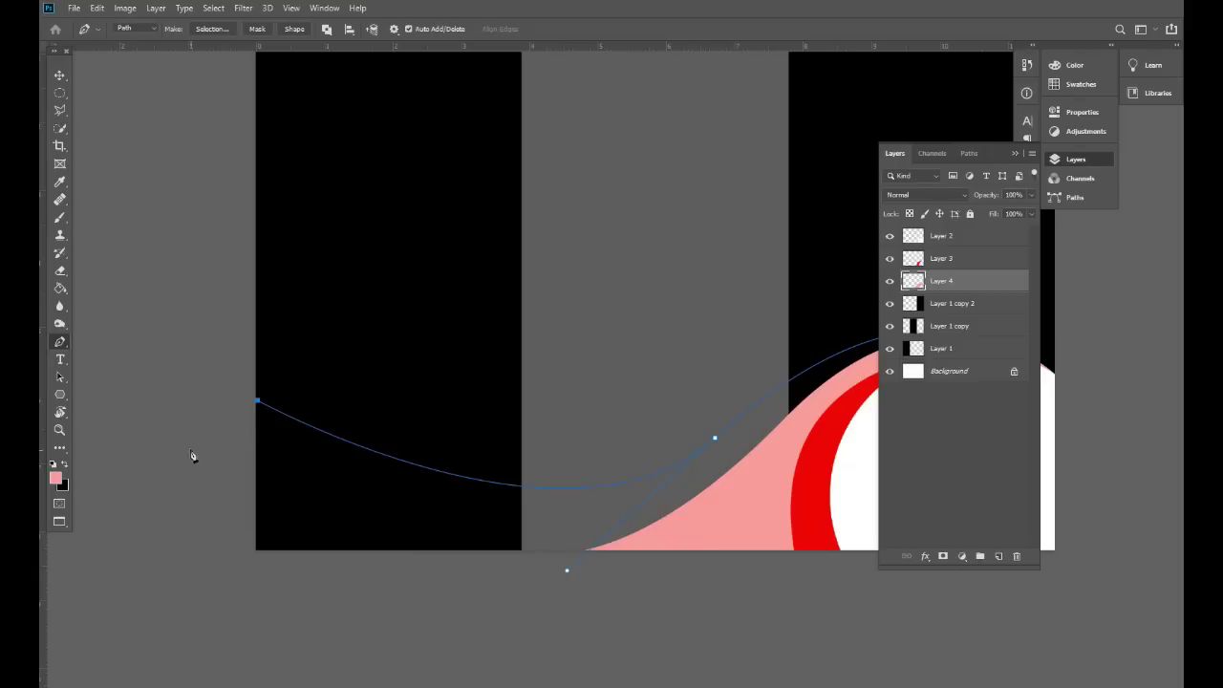
{"action": "left_click", "coordinate": [201, 522]}
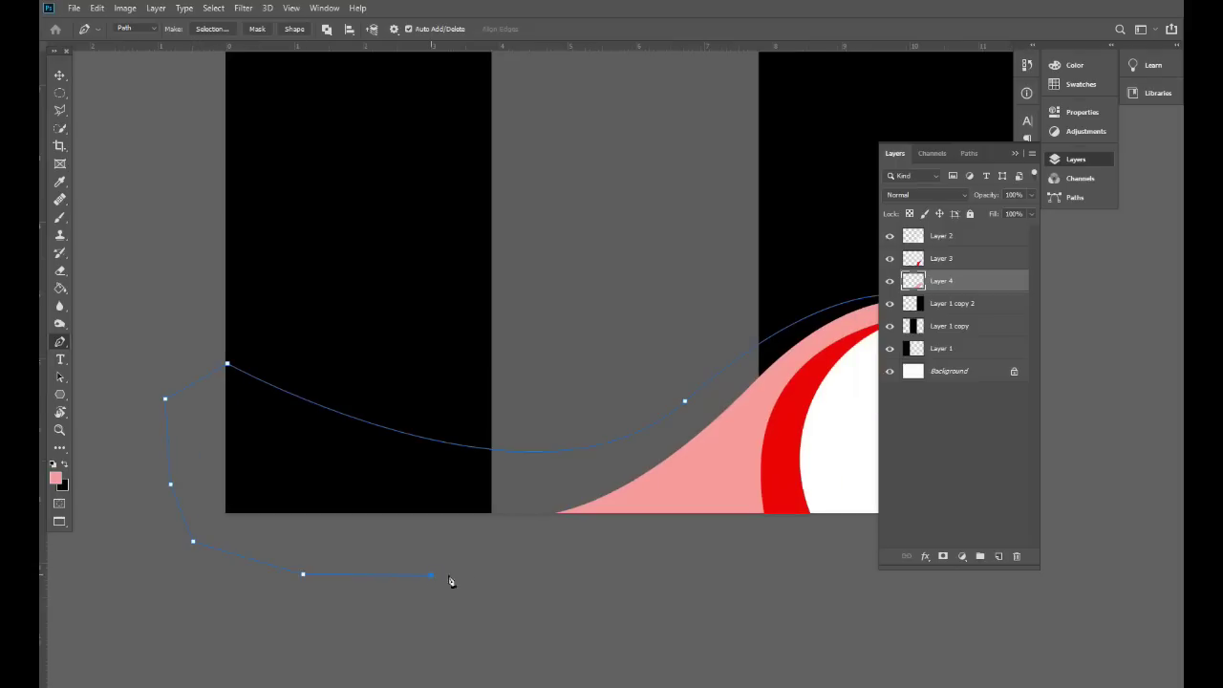
{"action": "left_click_drag", "start_coordinate": [599, 574], "coordinate": [341, 574]}
{"action": "left_click_drag", "start_coordinate": [428, 530], "coordinate": [421, 538]}
{"action": "left_click", "coordinate": [540, 433]}
{"action": "left_click", "coordinate": [596, 361]}
{"action": "left_click", "coordinate": [645, 316]}
{"action": "key", "text": "ctrl+Return"}
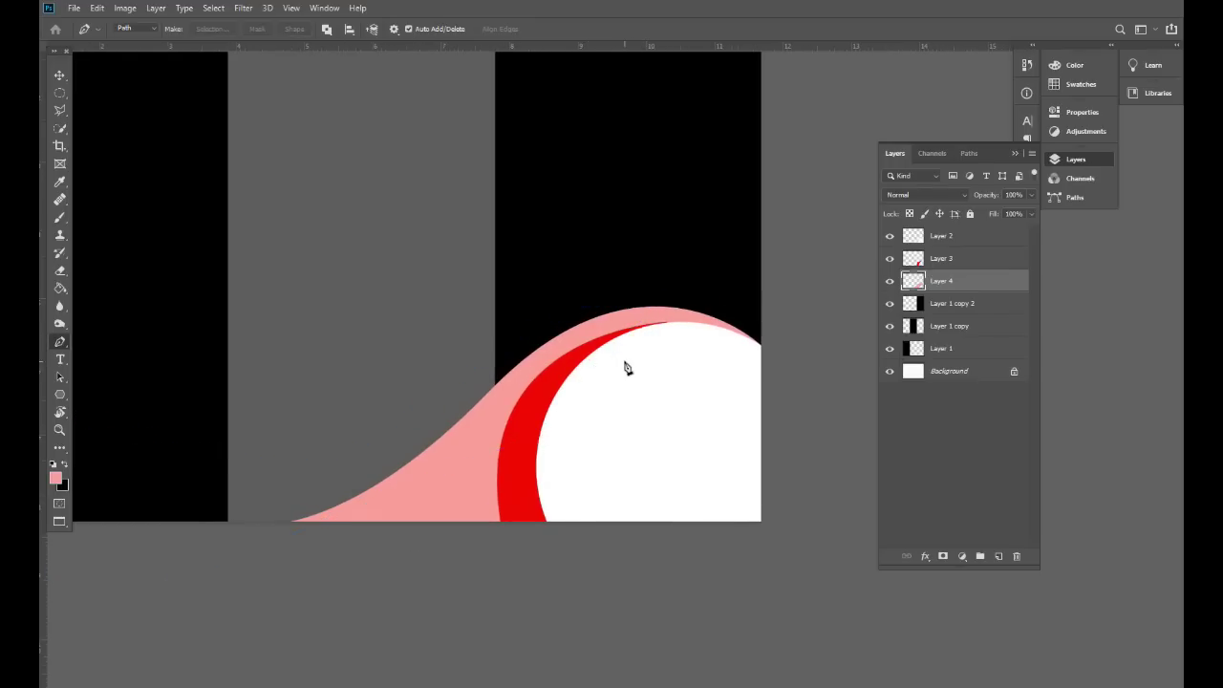
Step: Fill the wave with red ff0000 on a new layer above Layer 1 copy 2, then deselect
{"action": "left_click_drag", "start_coordinate": [452, 439], "coordinate": [592, 452]}
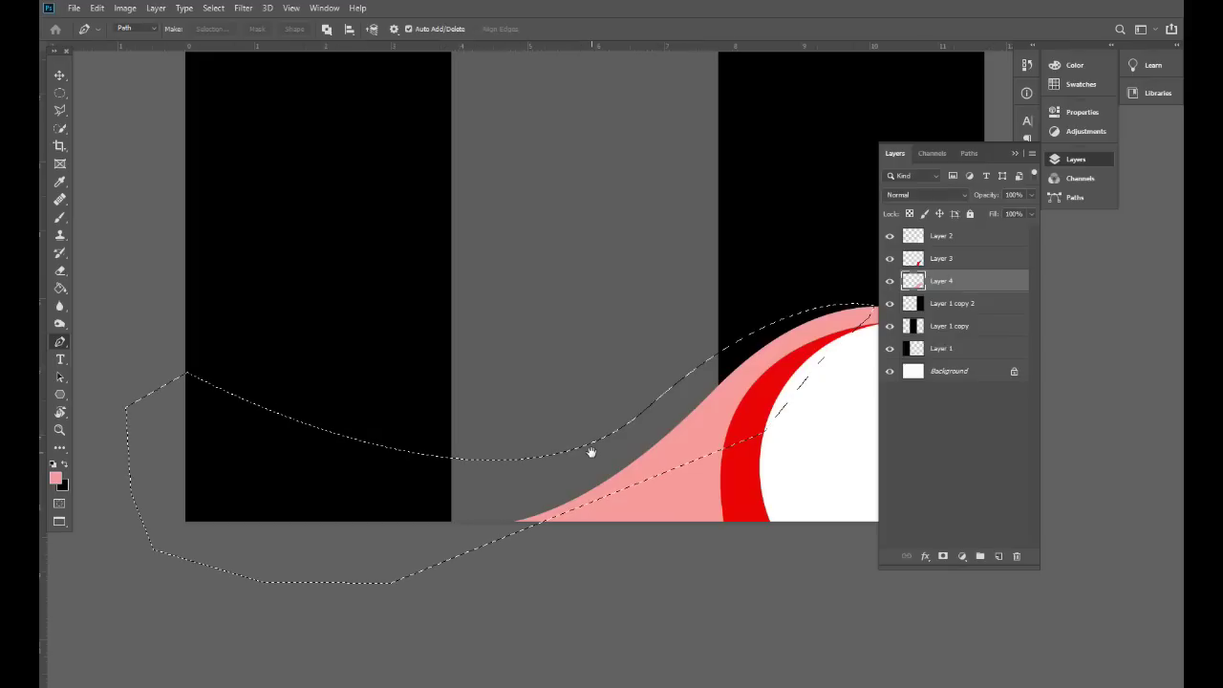
{"action": "left_click_drag", "start_coordinate": [702, 464], "coordinate": [635, 455]}
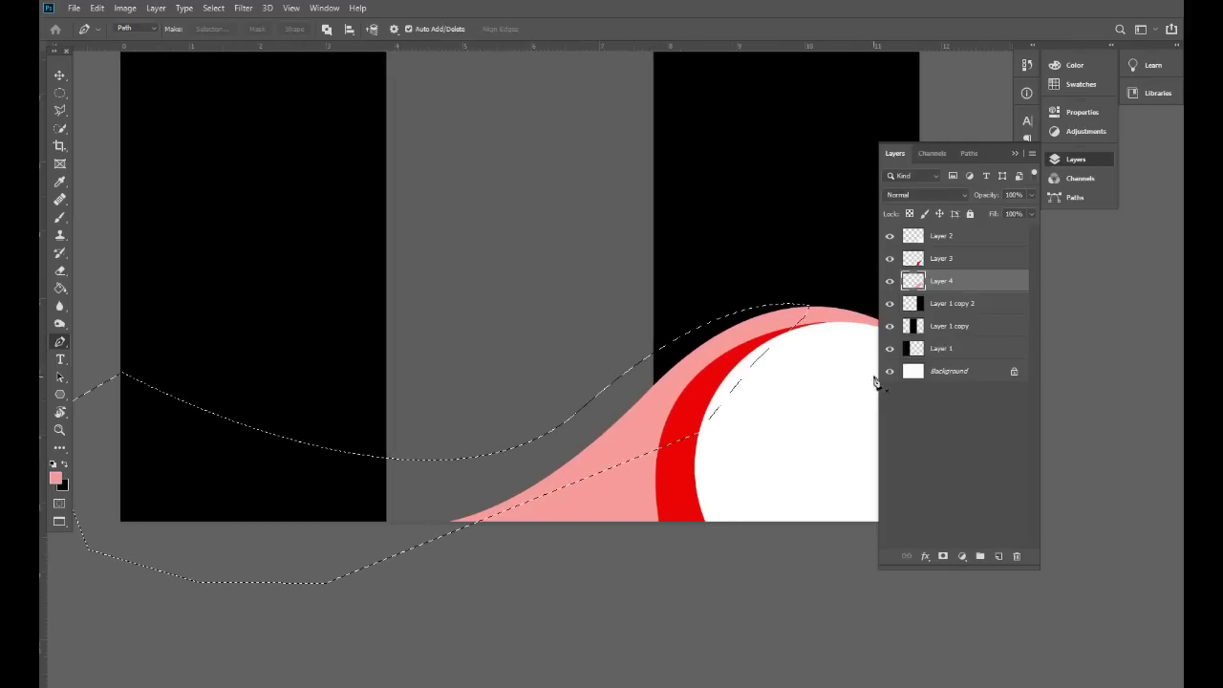
{"action": "left_click", "coordinate": [949, 304]}
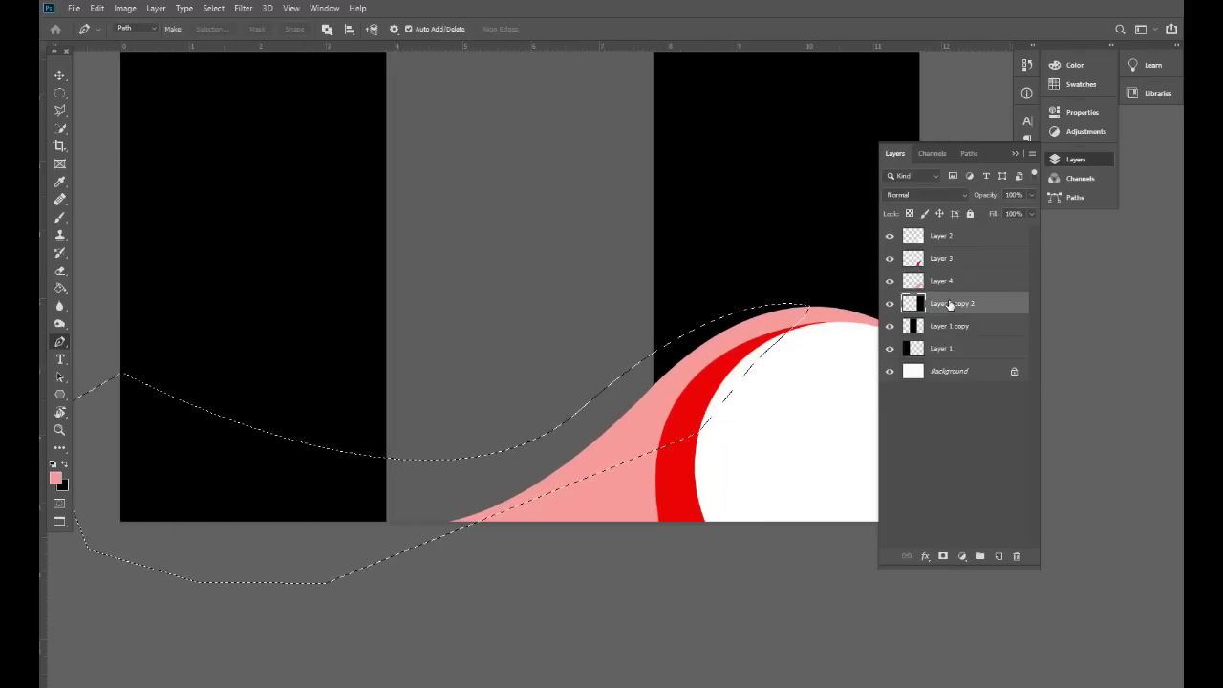
{"action": "left_click", "coordinate": [998, 556]}
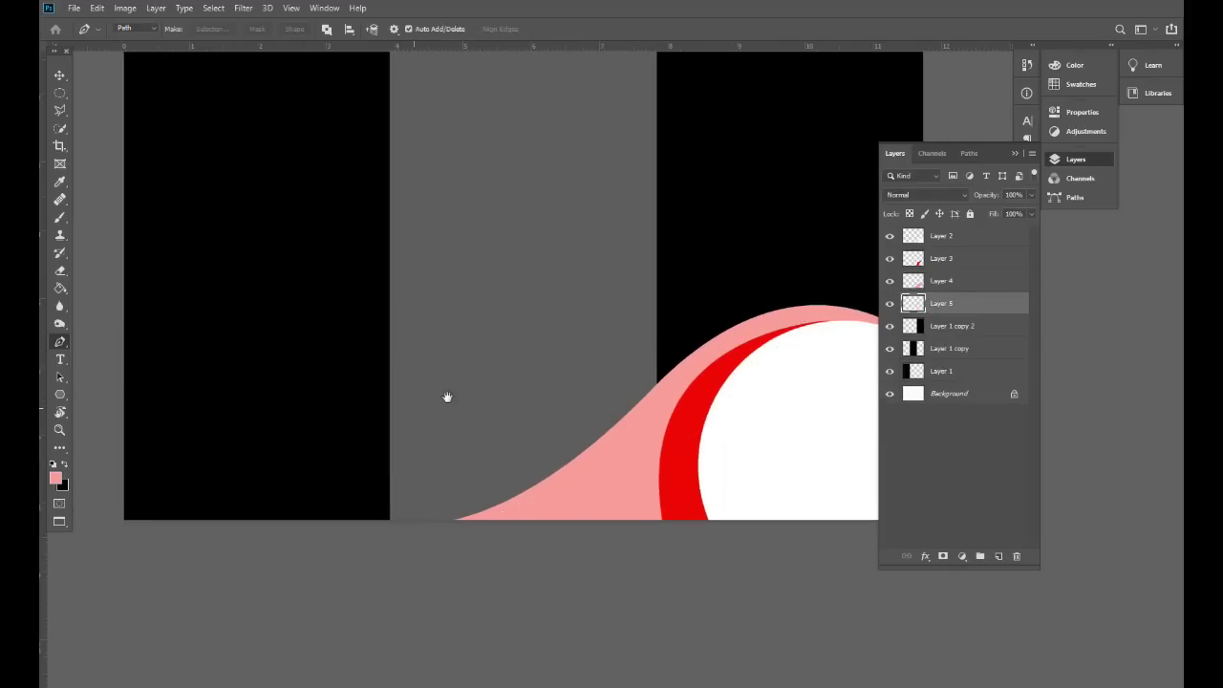
{"action": "left_click_drag", "start_coordinate": [413, 408], "coordinate": [486, 385]}
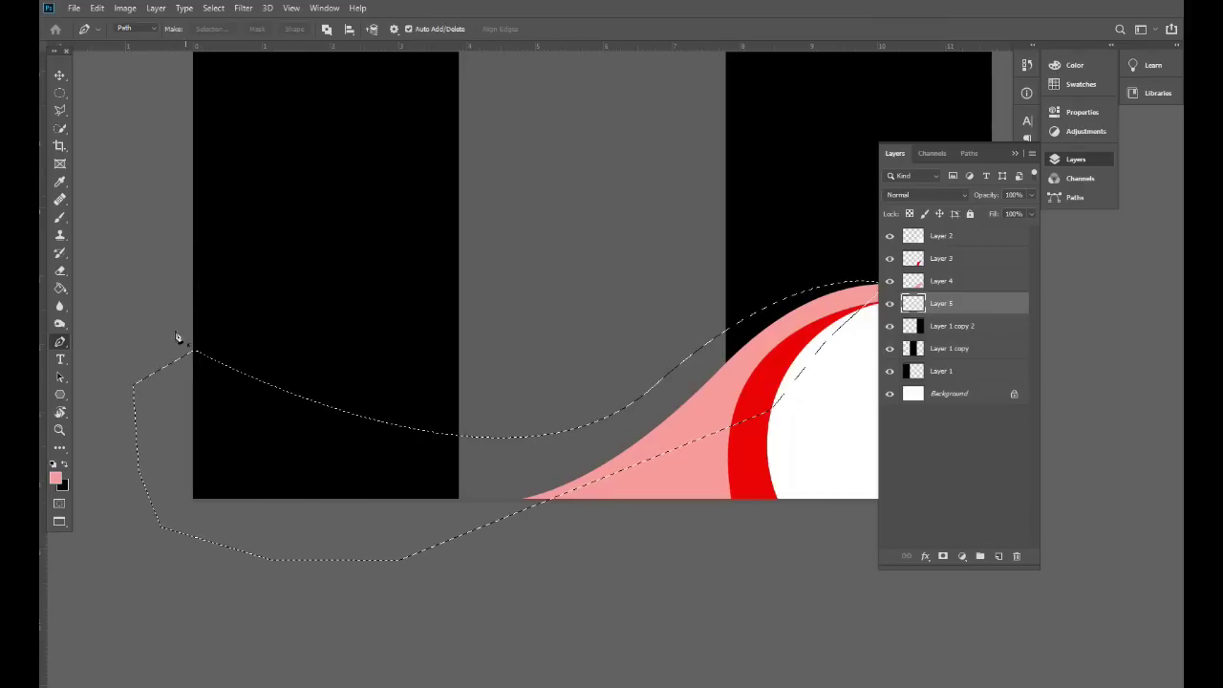
{"action": "left_click", "coordinate": [56, 477]}
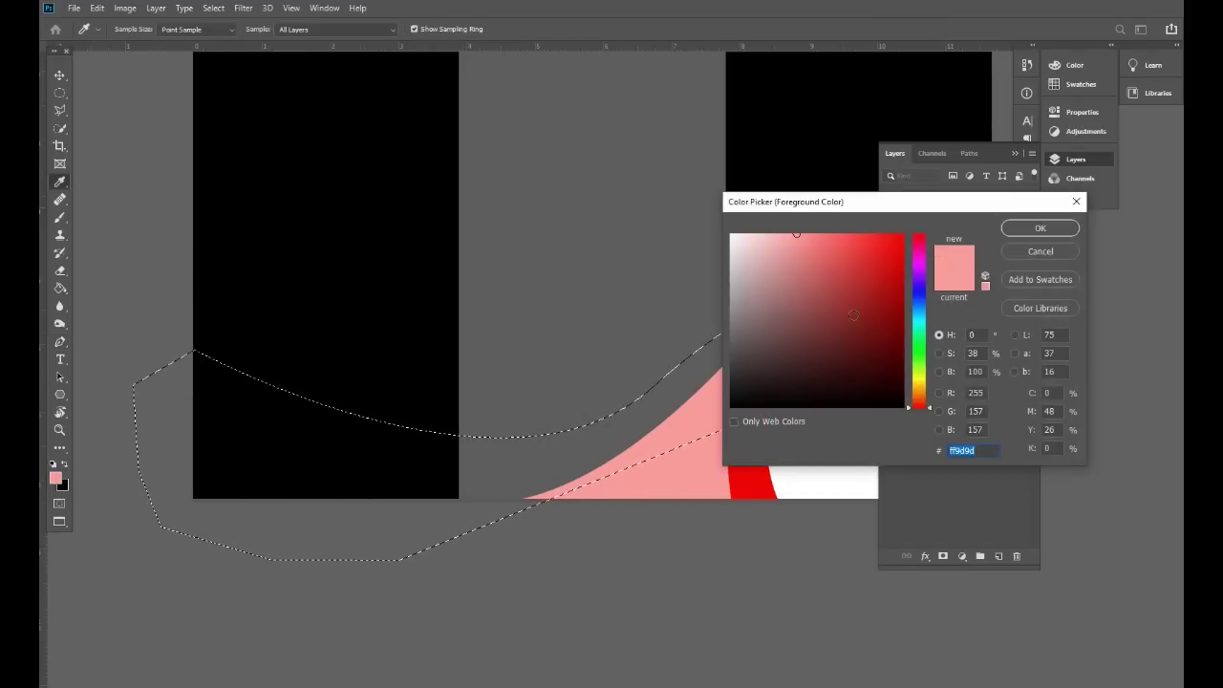
{"action": "type", "text": "ff0000"}
{"action": "left_click", "coordinate": [1040, 228]}
{"action": "key", "text": "p"}
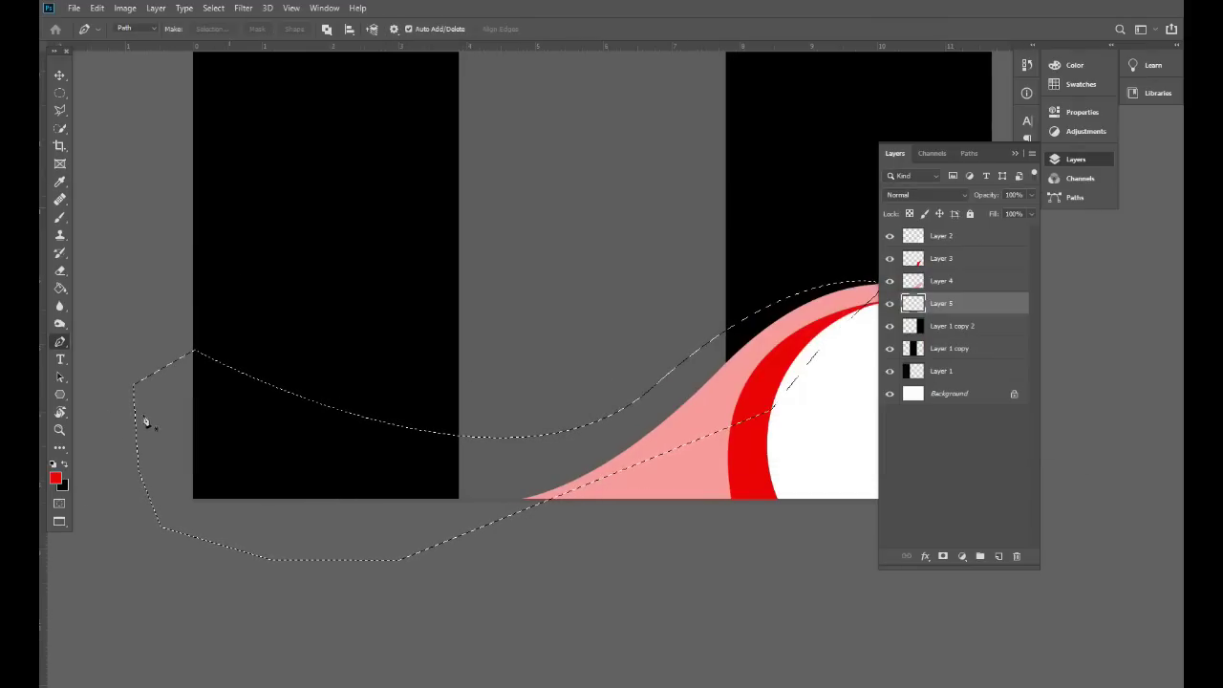
{"action": "left_click", "coordinate": [60, 287]}
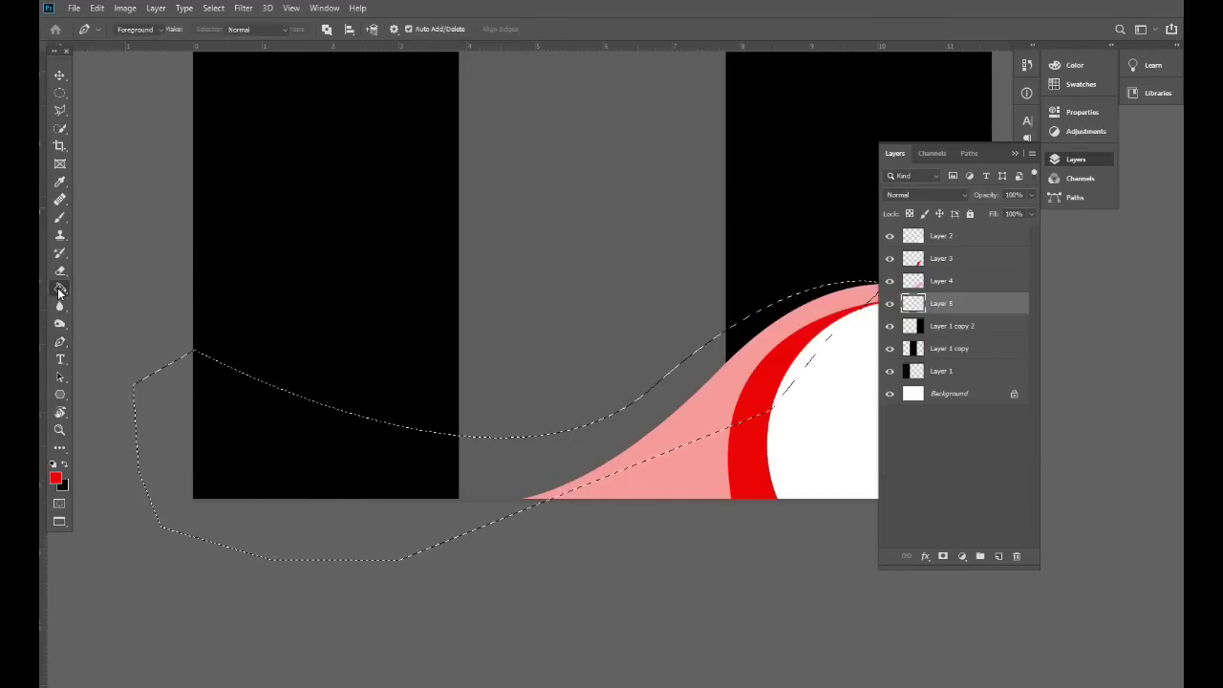
{"action": "left_click", "coordinate": [302, 430]}
{"action": "key", "text": "ctrl+d"}
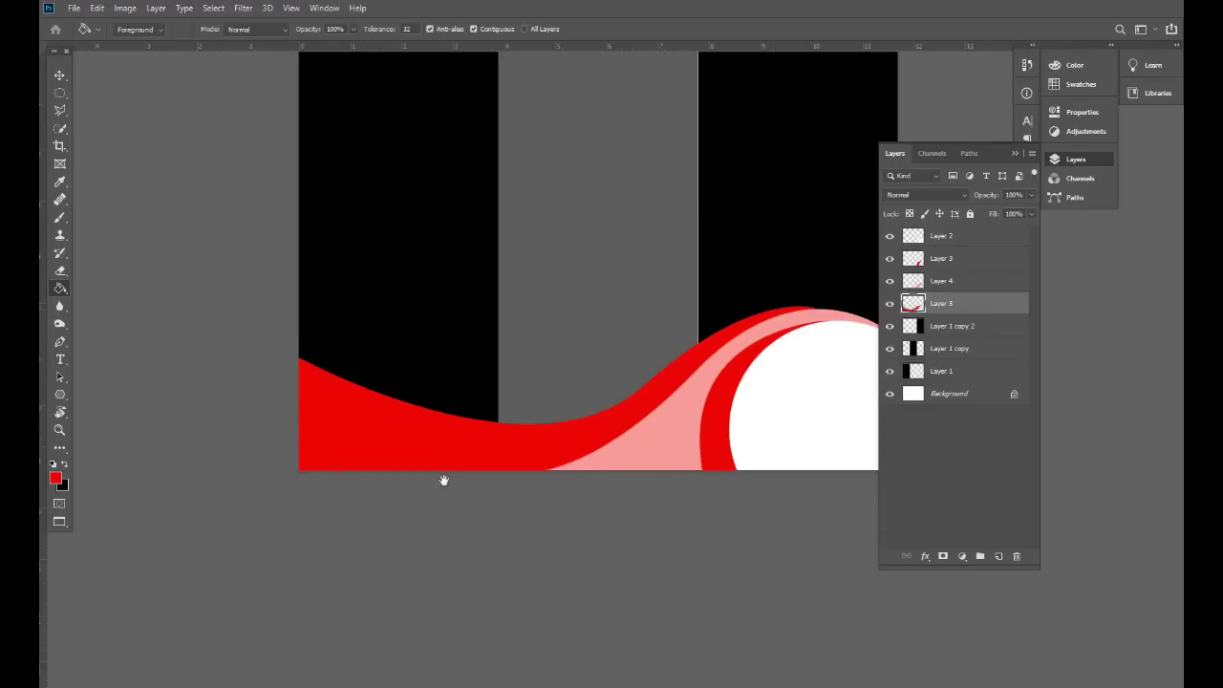
Step: Give Layer 4's pink wave a black (000000) Color Overlay layer style
{"action": "key", "text": "v"}
{"action": "right_click", "coordinate": [519, 435]}
{"action": "left_click", "coordinate": [541, 441]}
{"action": "left_click_drag", "start_coordinate": [513, 461], "coordinate": [493, 458]}
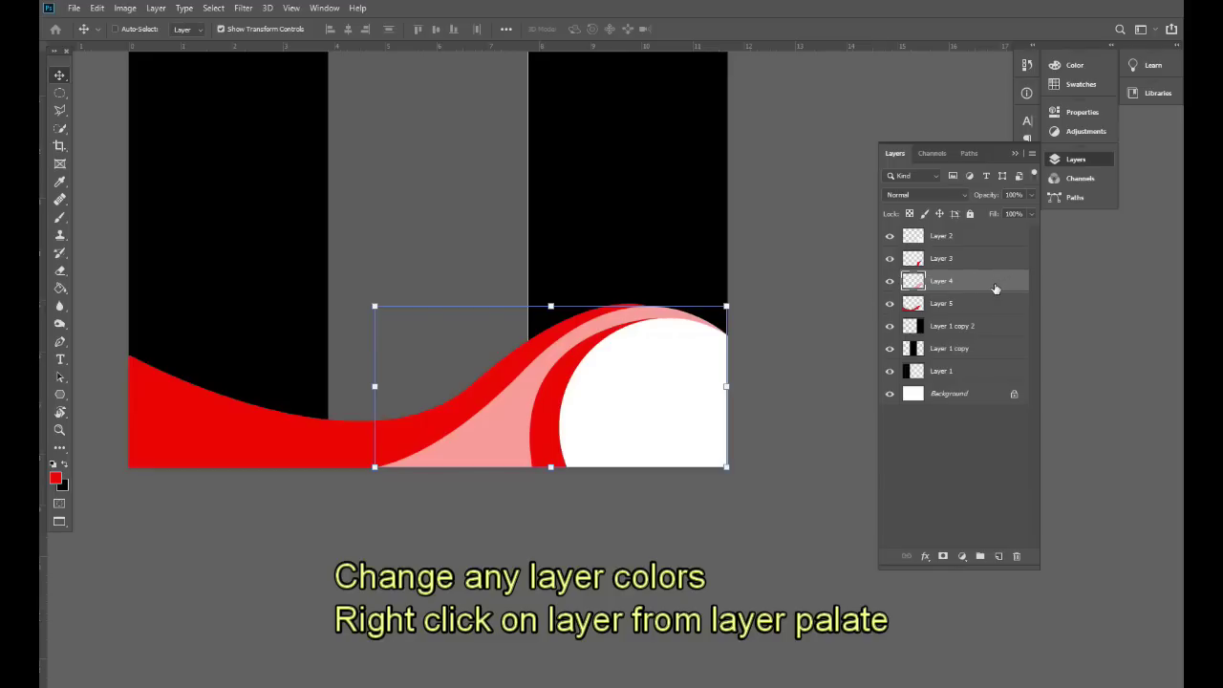
{"action": "right_click", "coordinate": [995, 289]}
{"action": "left_click", "coordinate": [828, 136]}
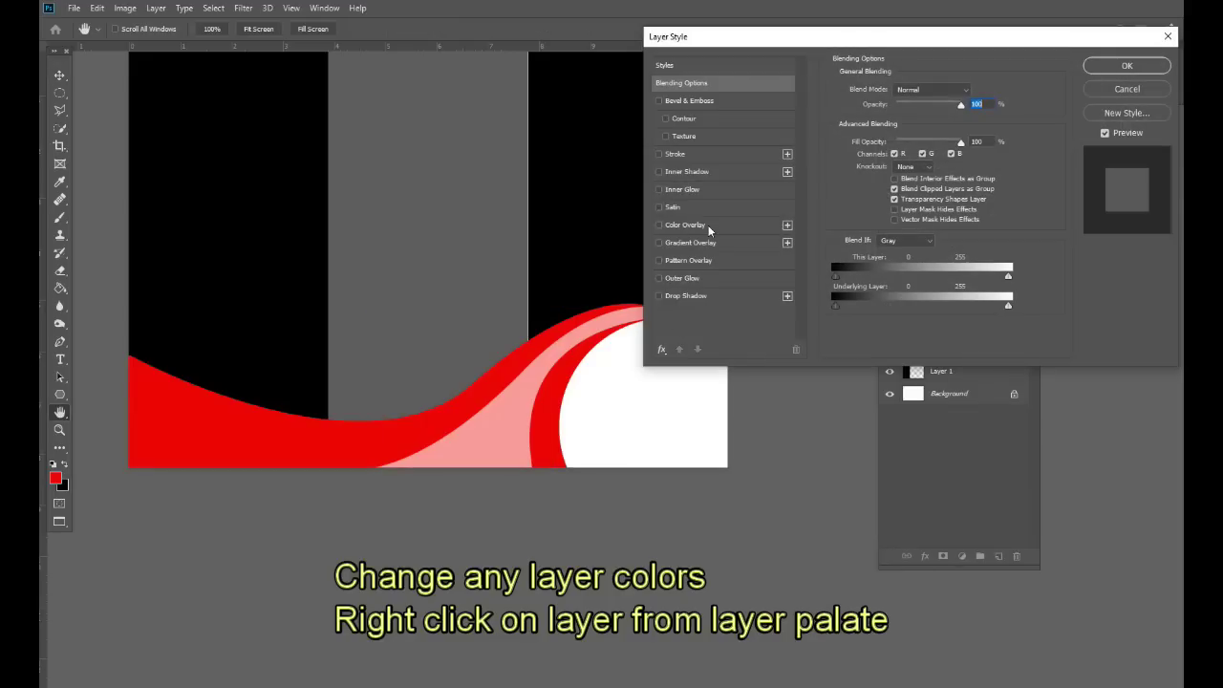
{"action": "left_click", "coordinate": [708, 225]}
{"action": "left_click", "coordinate": [973, 91]}
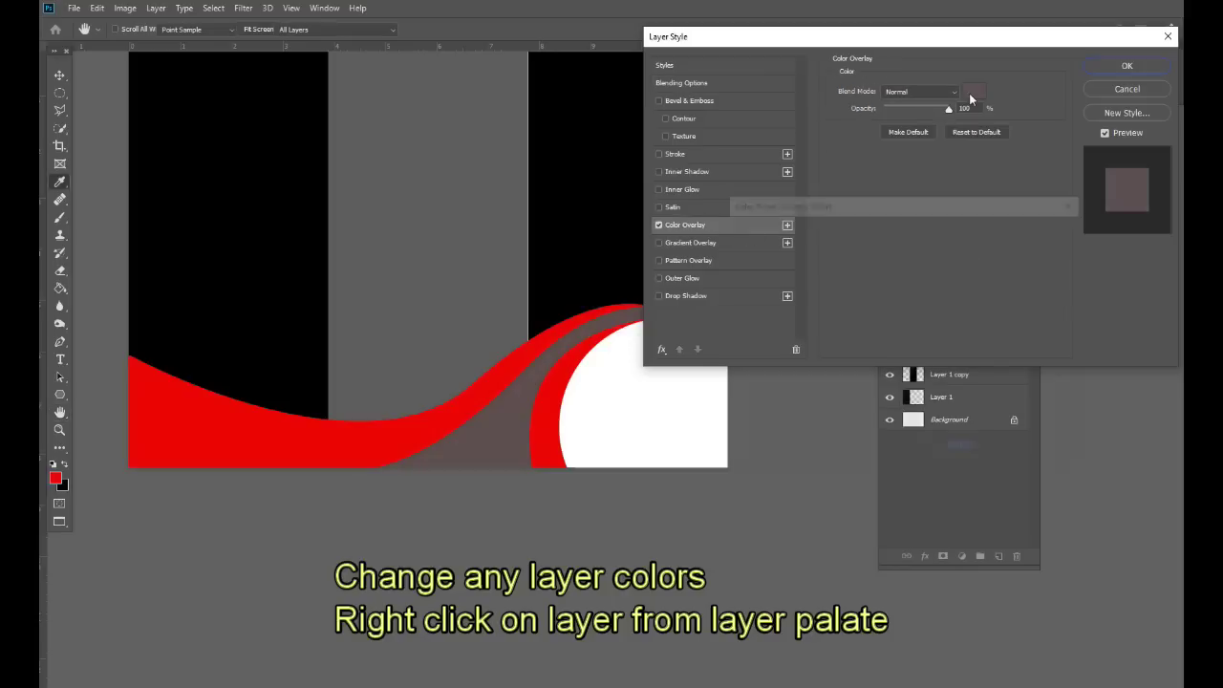
{"action": "left_click_drag", "start_coordinate": [764, 382], "coordinate": [713, 424]}
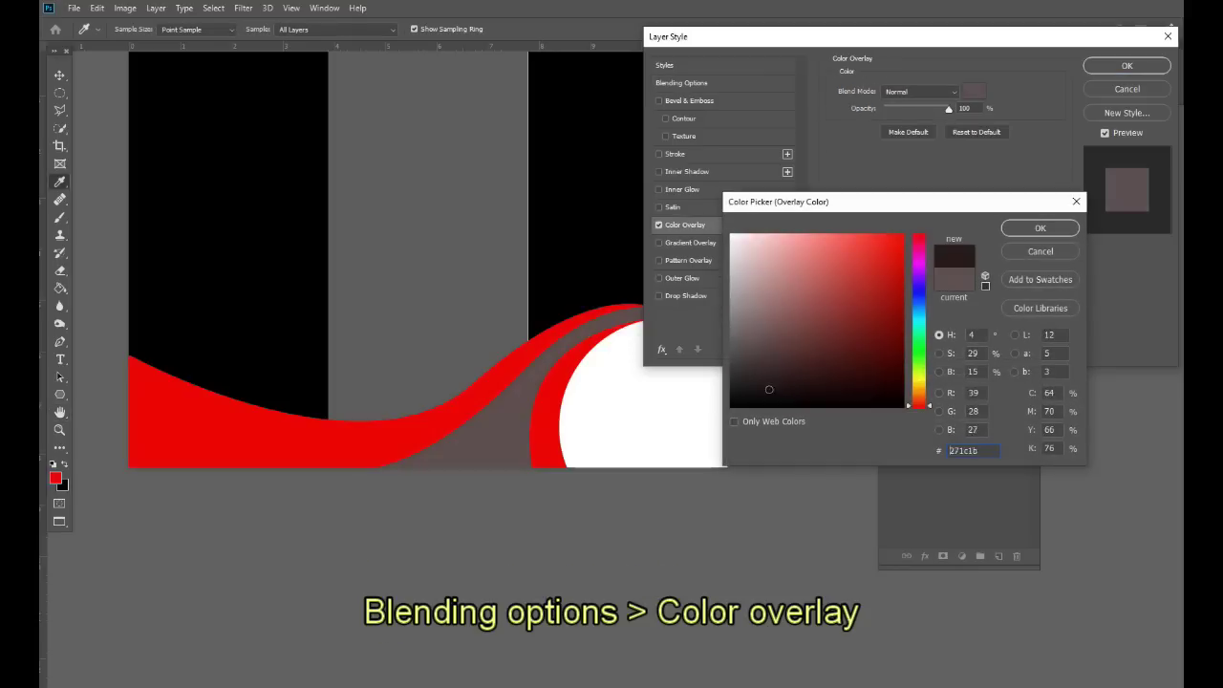
{"action": "left_click", "coordinate": [1040, 228]}
{"action": "left_click", "coordinate": [1128, 66]}
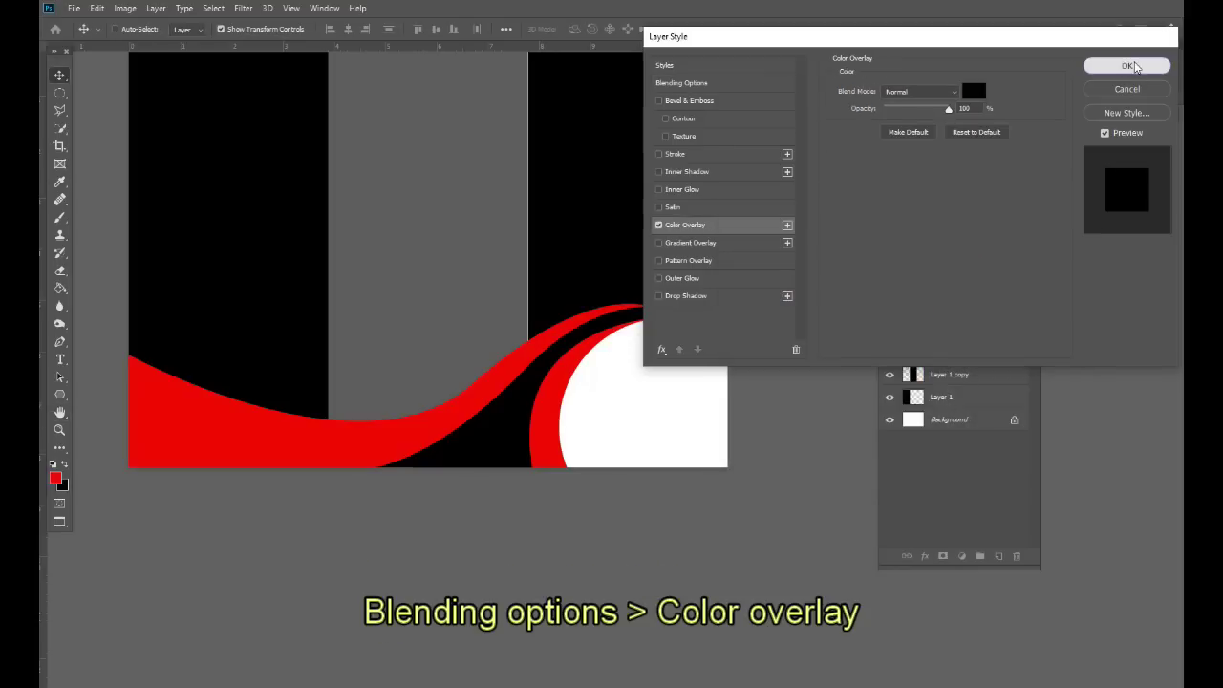
{"action": "left_click_drag", "start_coordinate": [568, 432], "coordinate": [628, 485]}
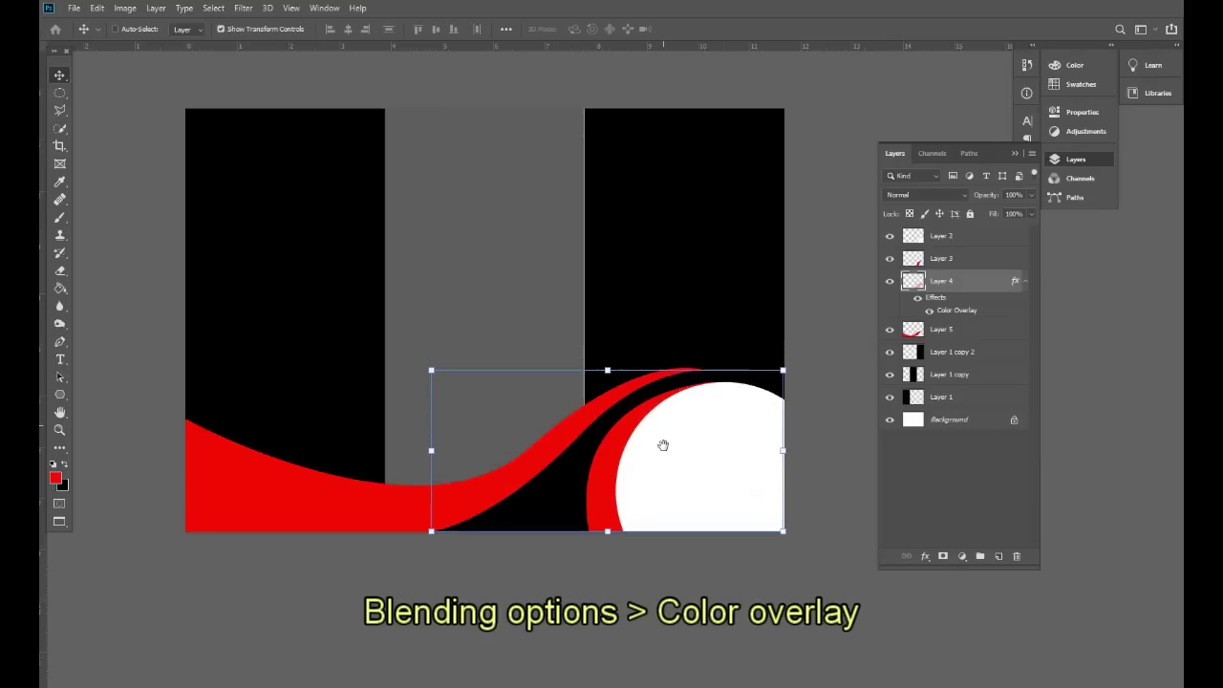
Step: Make Layer 1, the left black panel, the active layer
{"action": "key", "text": "ctrl+plus"}
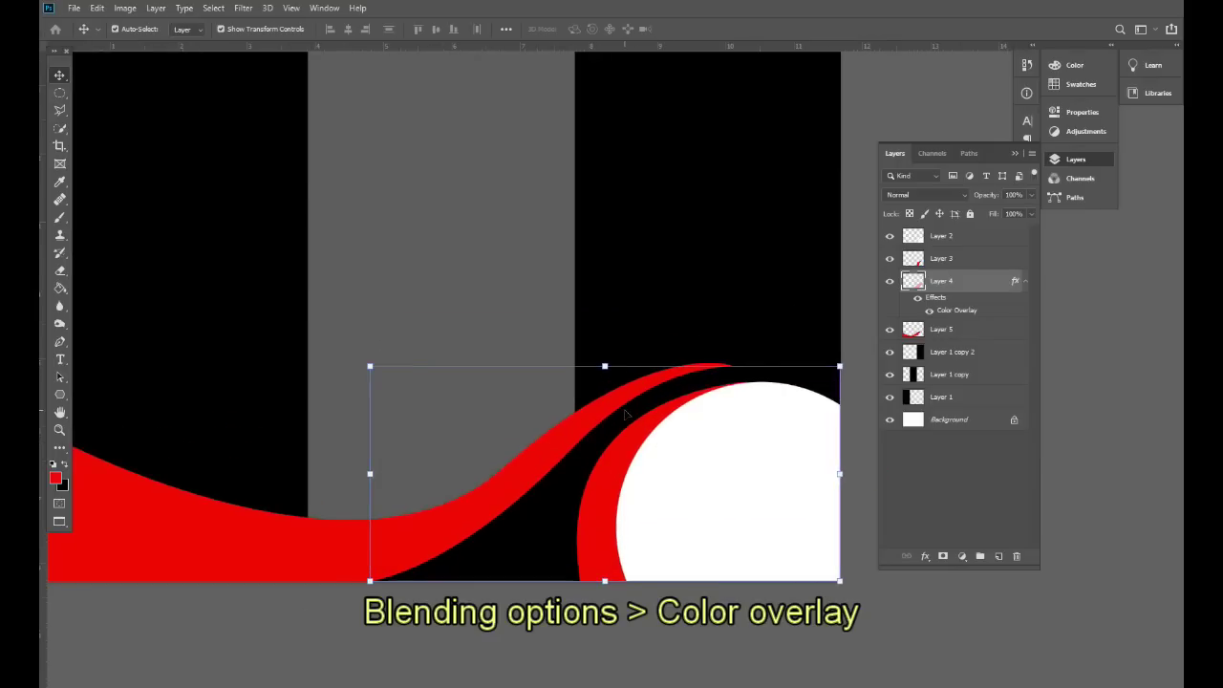
{"action": "key", "text": "ctrl+minus"}
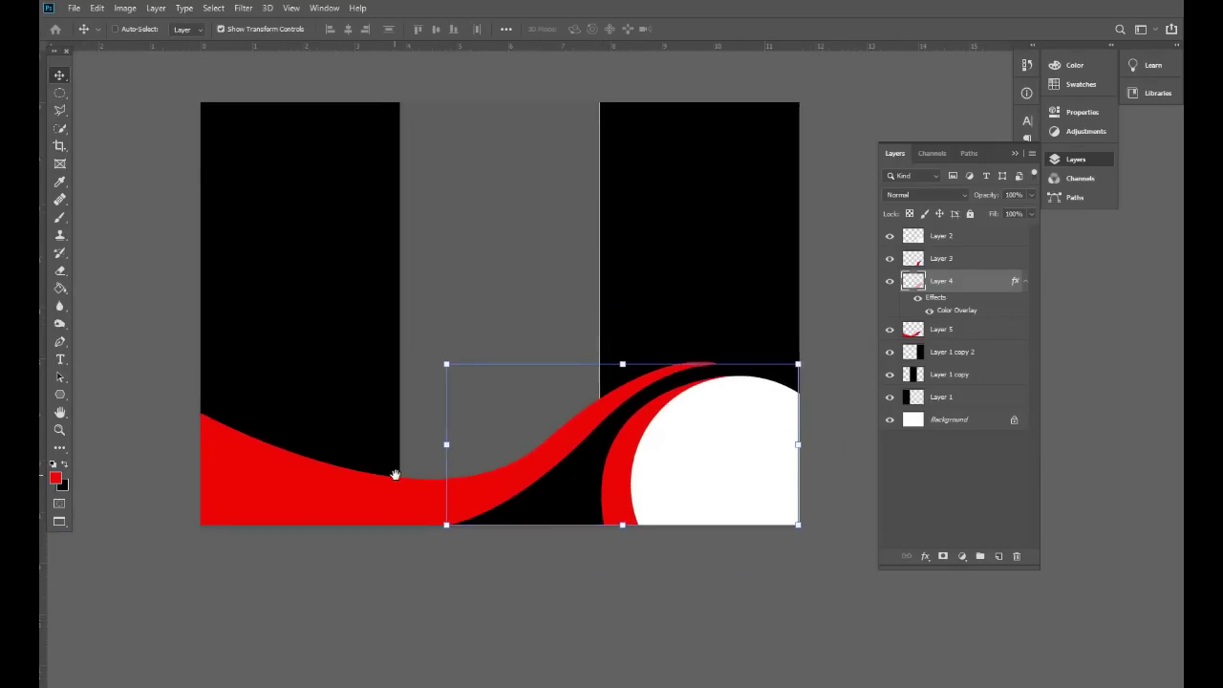
{"action": "scroll", "coordinate": [415, 470], "scroll_direction": "left", "scroll_amount": 2}
{"action": "right_click", "coordinate": [275, 205]}
{"action": "left_click", "coordinate": [292, 210]}
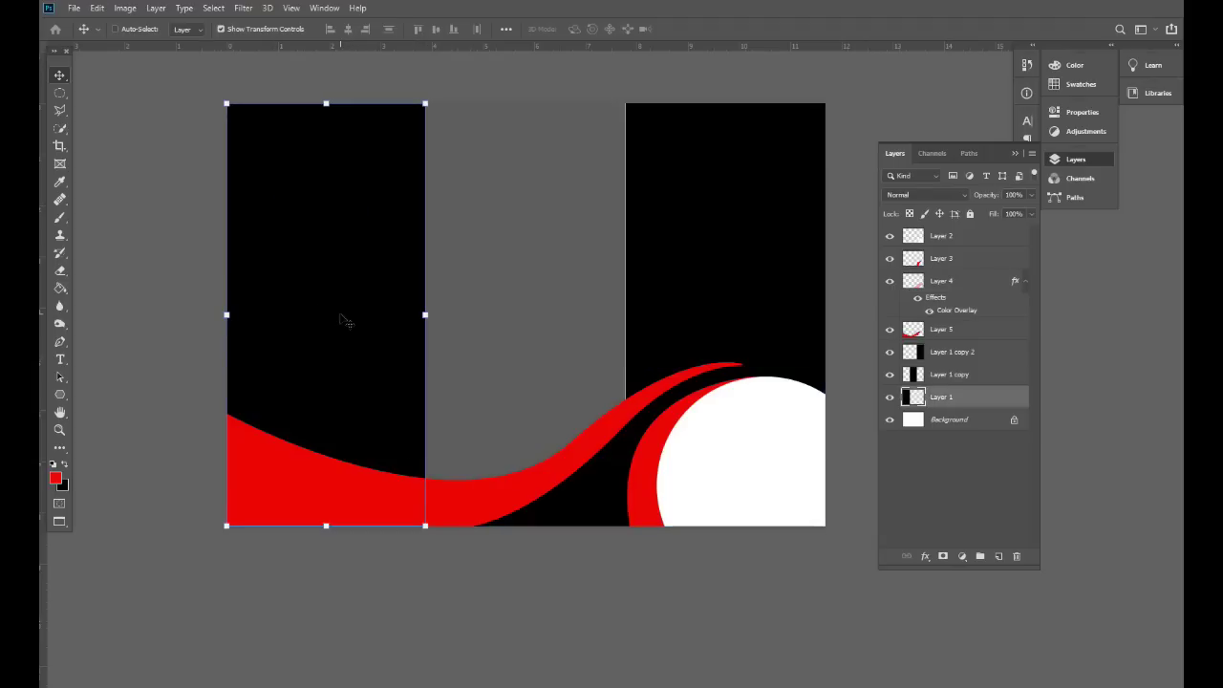
{"action": "left_click_drag", "start_coordinate": [284, 484], "coordinate": [306, 458]}
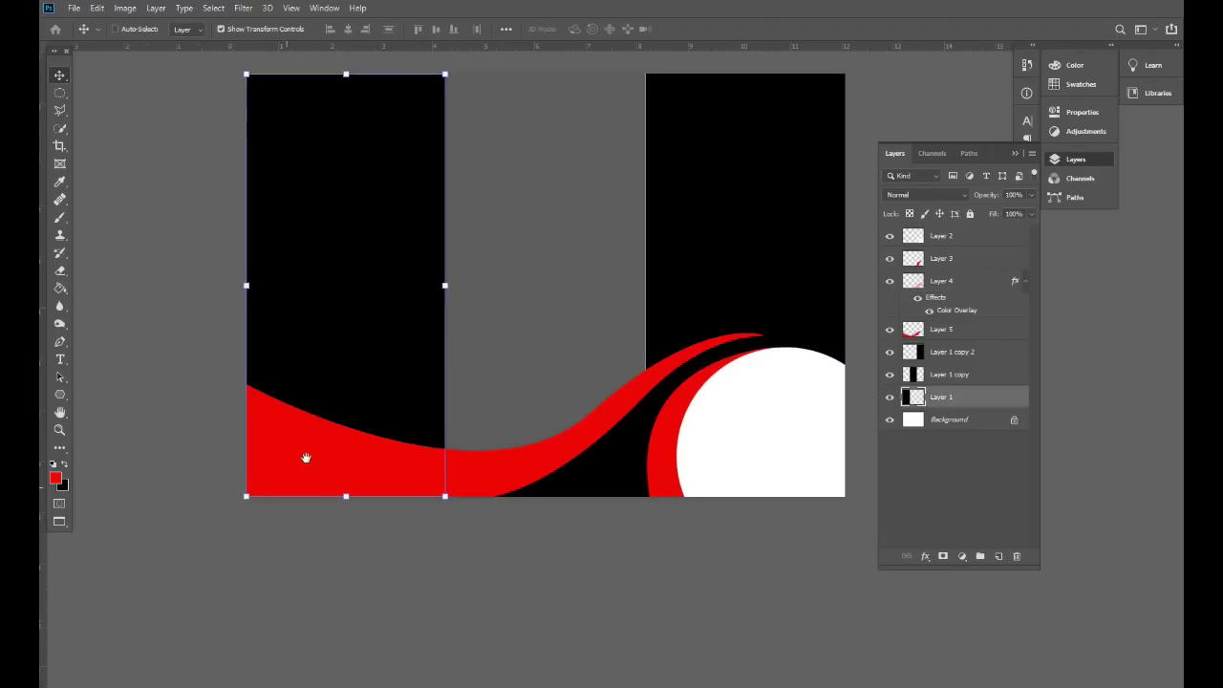
Step: Trace a Polygonal Lasso selection from the red wave's upper edge down below the canvas
{"action": "key", "text": "ctrl+plus"}
{"action": "key", "text": "l"}
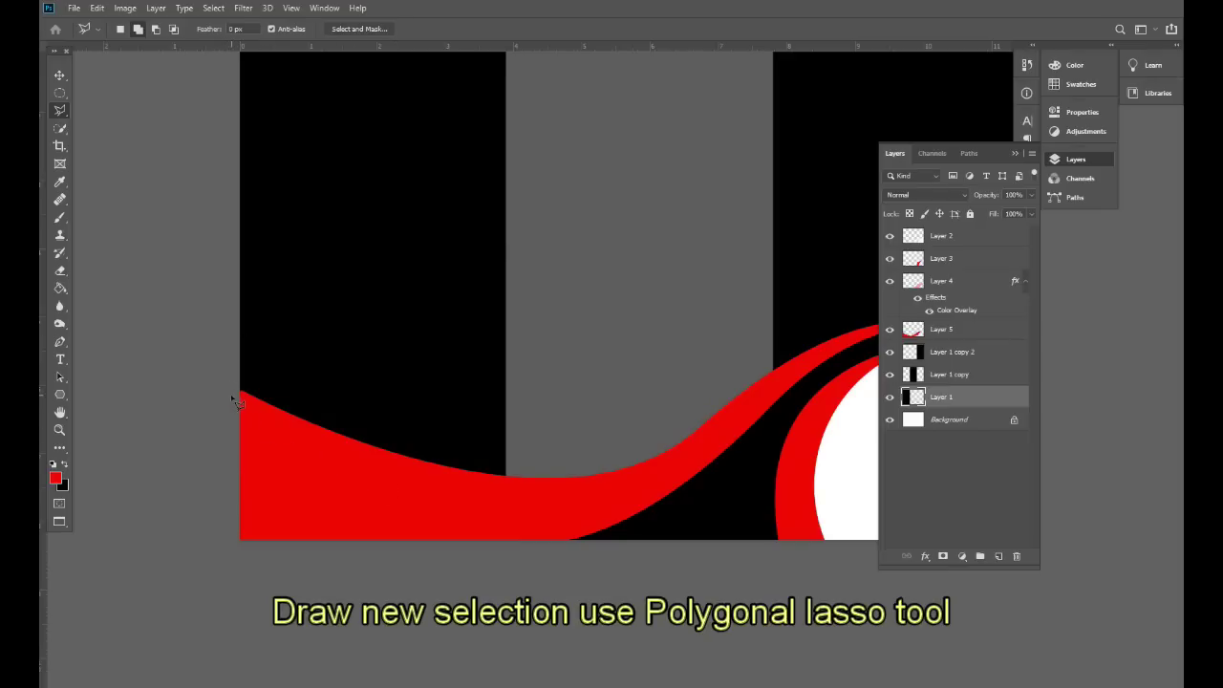
{"action": "left_click", "coordinate": [232, 396]}
{"action": "left_click", "coordinate": [519, 541]}
{"action": "left_click", "coordinate": [273, 621]}
{"action": "left_click", "coordinate": [187, 547]}
{"action": "left_click", "coordinate": [232, 396]}
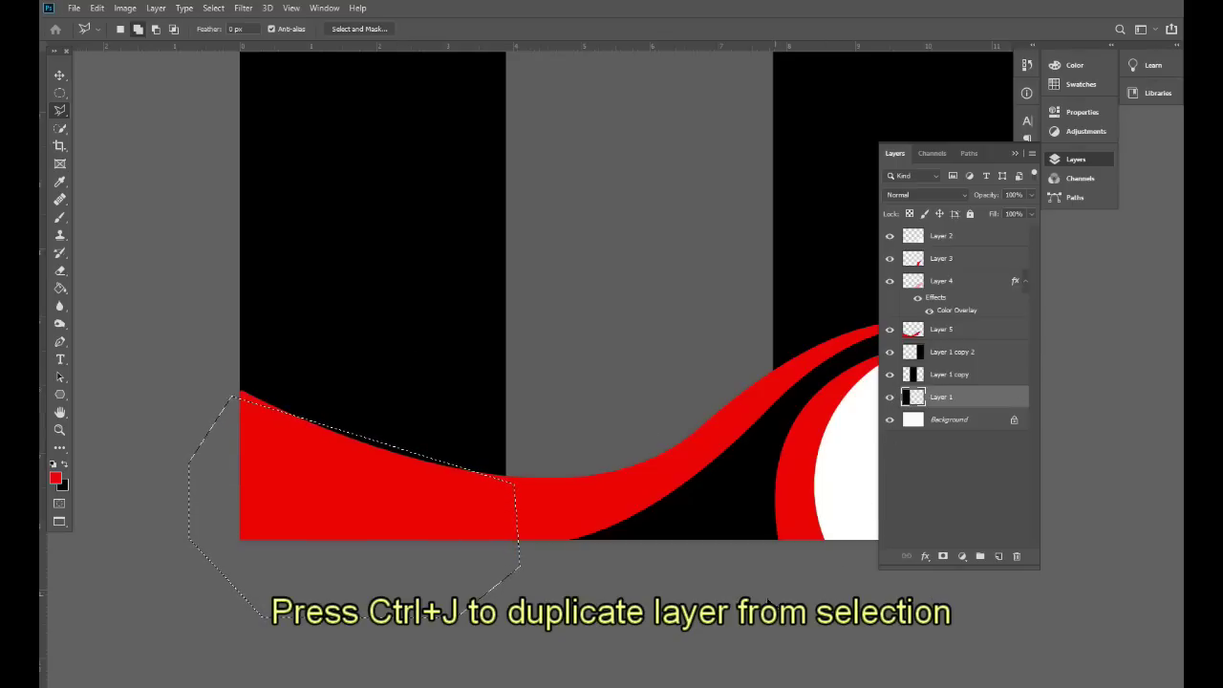
Step: Copy the selected black piece to Layer 6, stack it above the red wave and lower it slightly
{"action": "key", "text": "ctrl+j"}
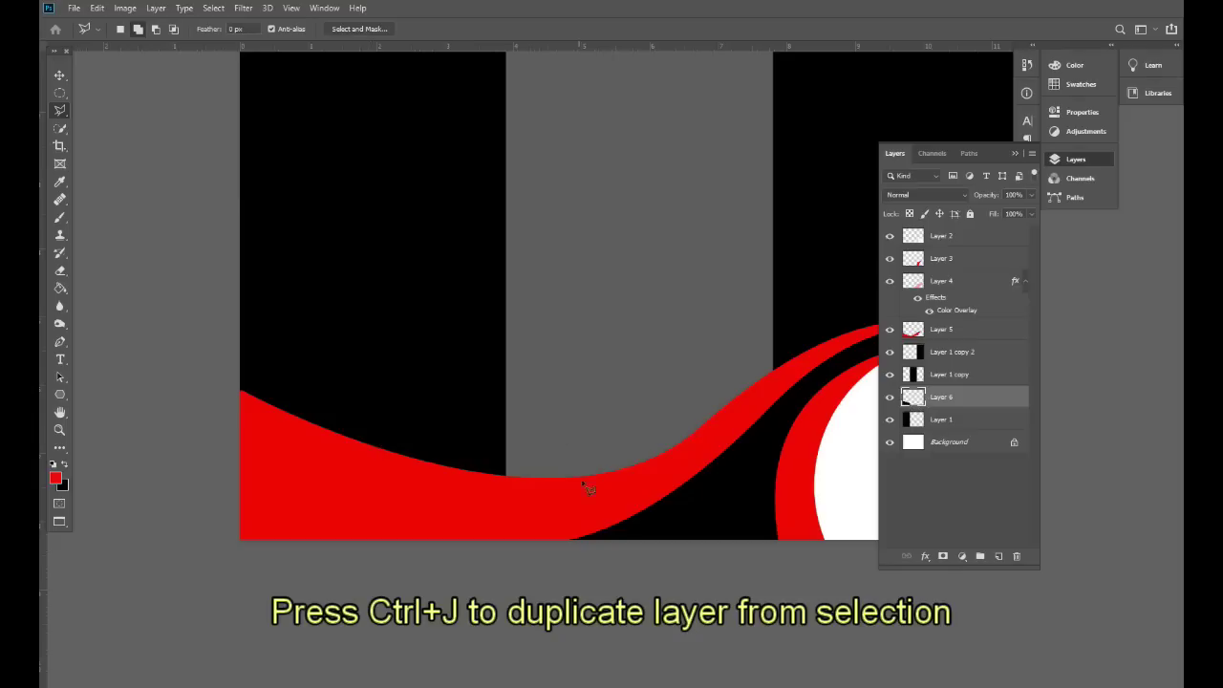
{"action": "key", "text": "v"}
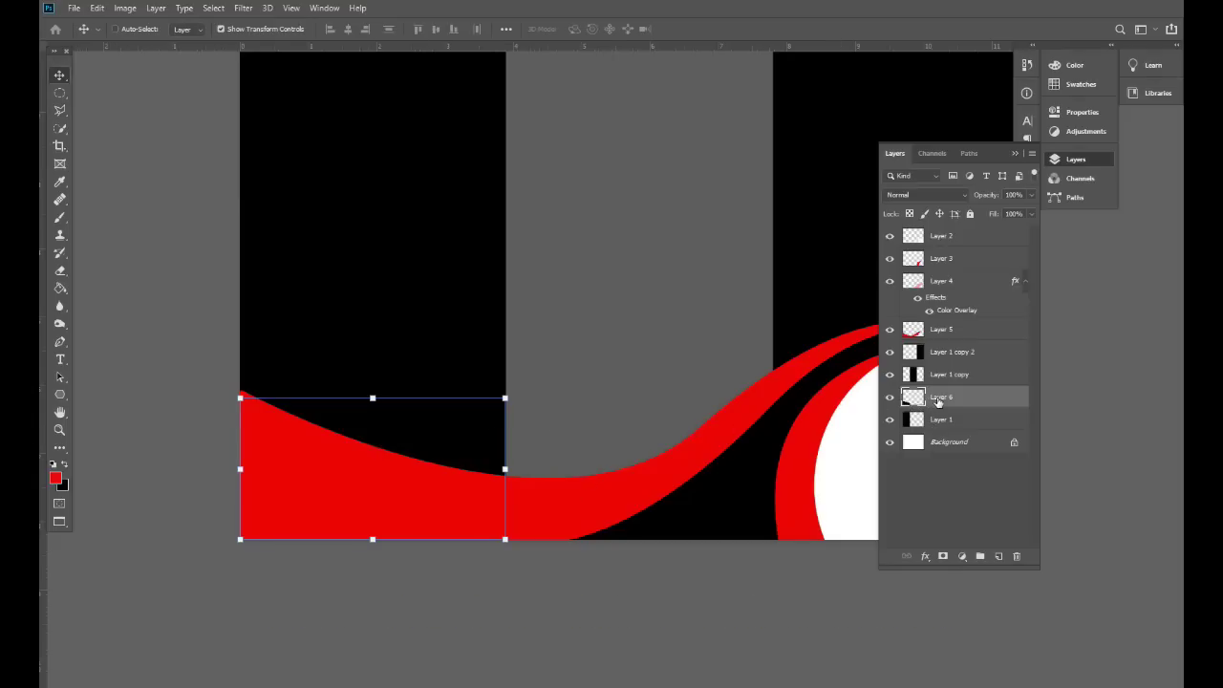
{"action": "left_click_drag", "start_coordinate": [939, 401], "coordinate": [937, 328]}
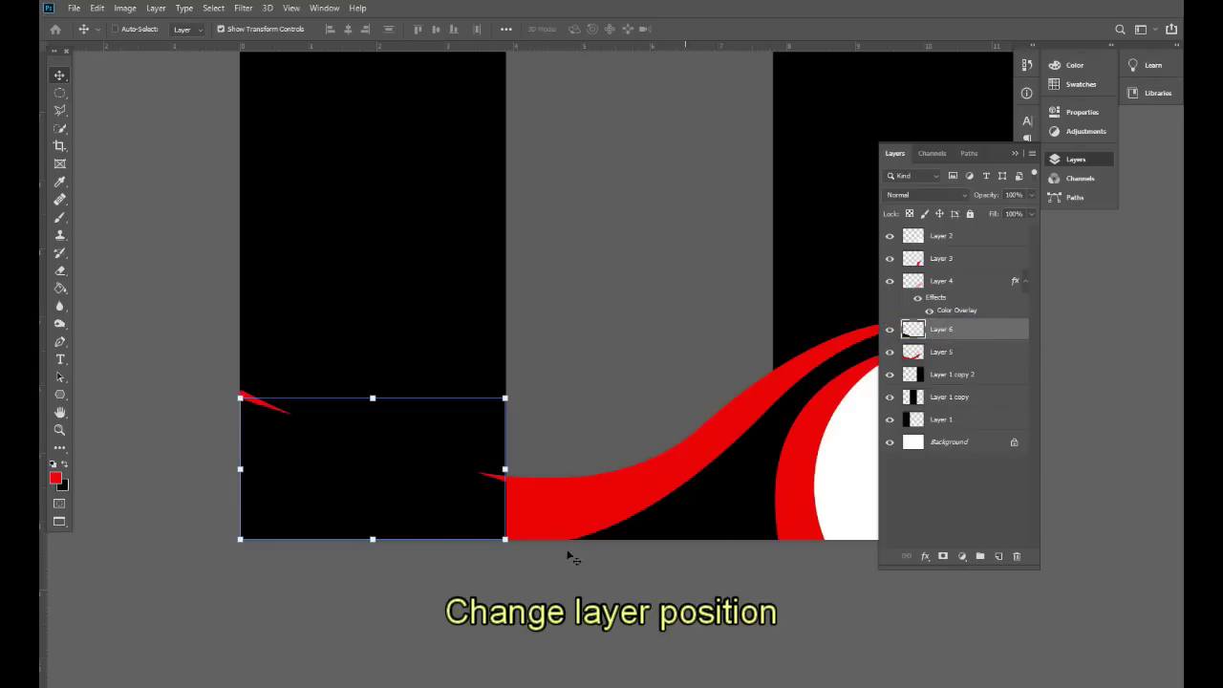
{"action": "left_click_drag", "start_coordinate": [416, 458], "coordinate": [416, 462]}
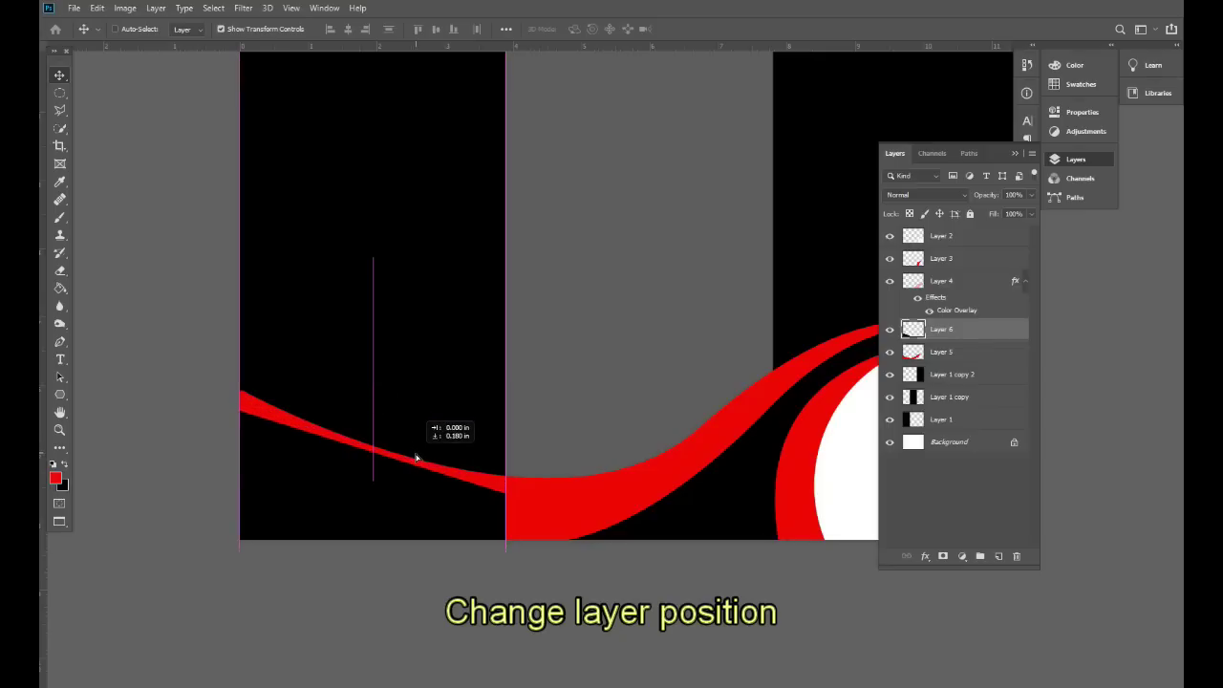
{"action": "left_click_drag", "start_coordinate": [416, 462], "coordinate": [417, 461]}
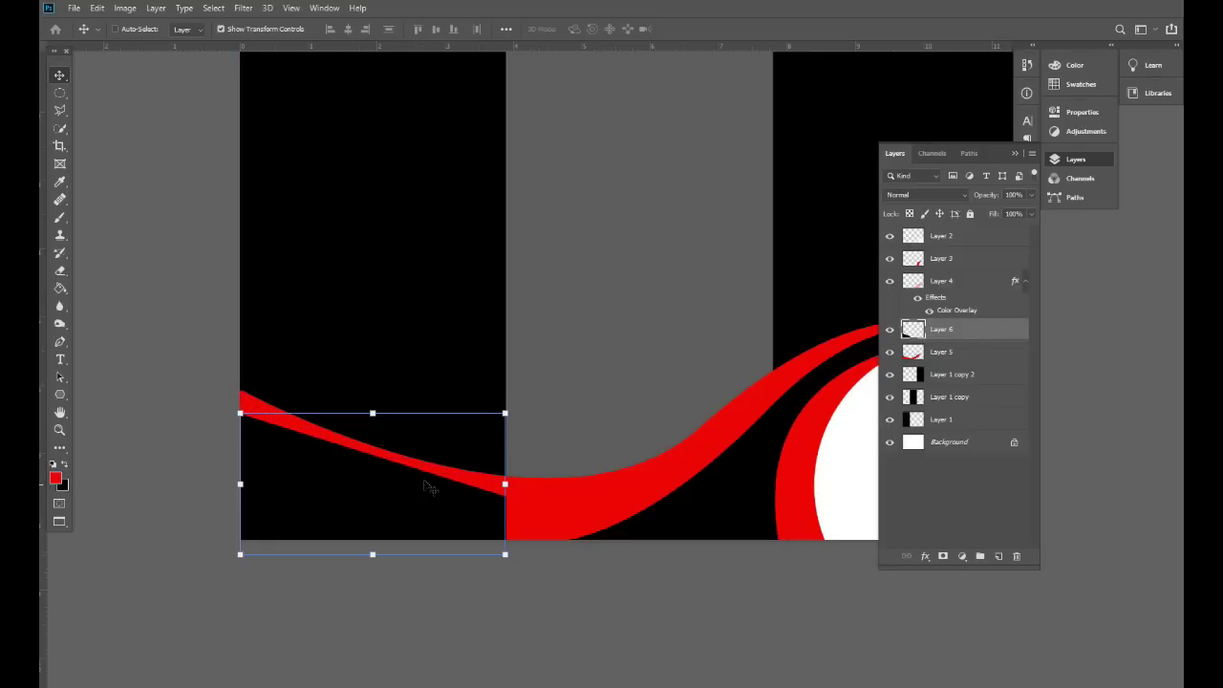
{"action": "mouse_move", "coordinate": [444, 329]}
{"action": "left_mouse_down"}
{"action": "mouse_move", "coordinate": [420, 483]}
{"action": "mouse_move", "coordinate": [399, 372]}
{"action": "left_mouse_up"}
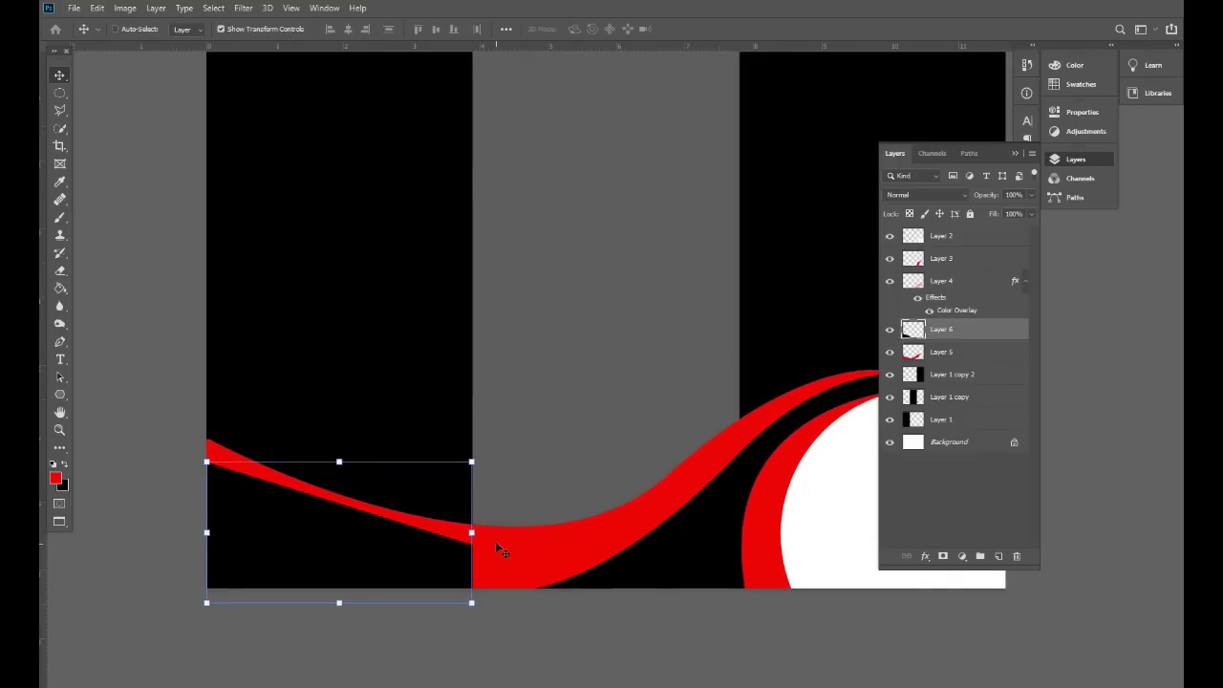
Step: On Layer 5, delete the red wave inside a rectangular selection over the lower left panel, then deselect
{"action": "right_click", "coordinate": [497, 545]}
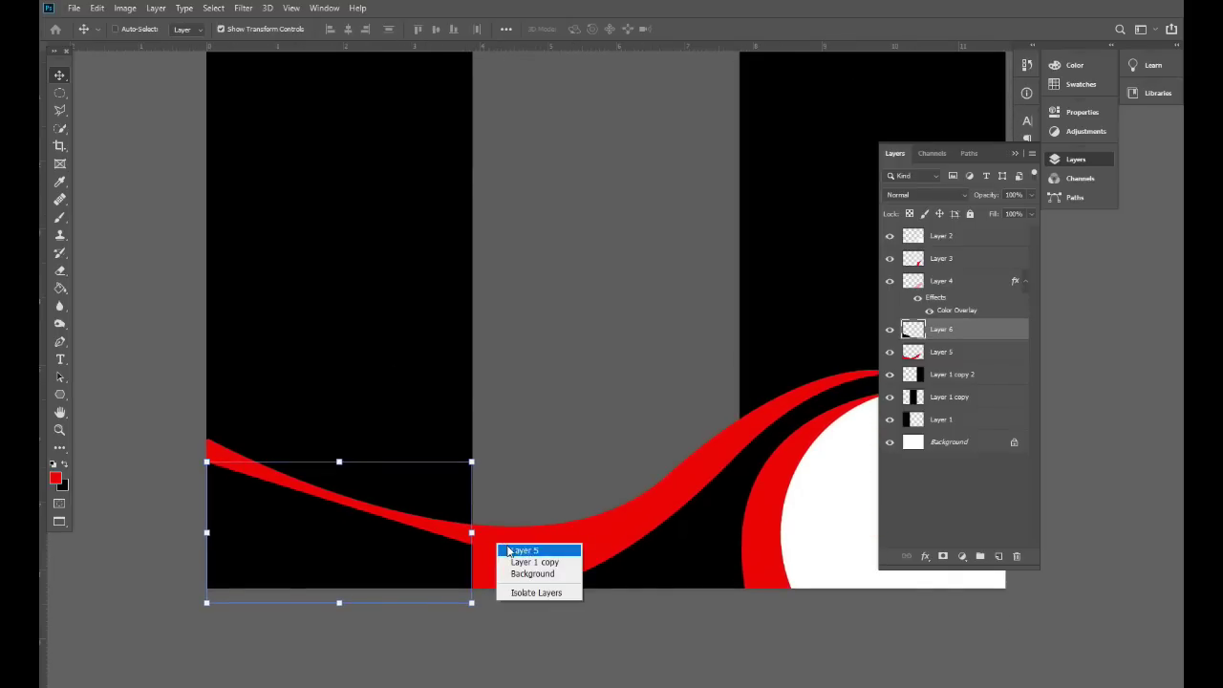
{"action": "left_click", "coordinate": [509, 550]}
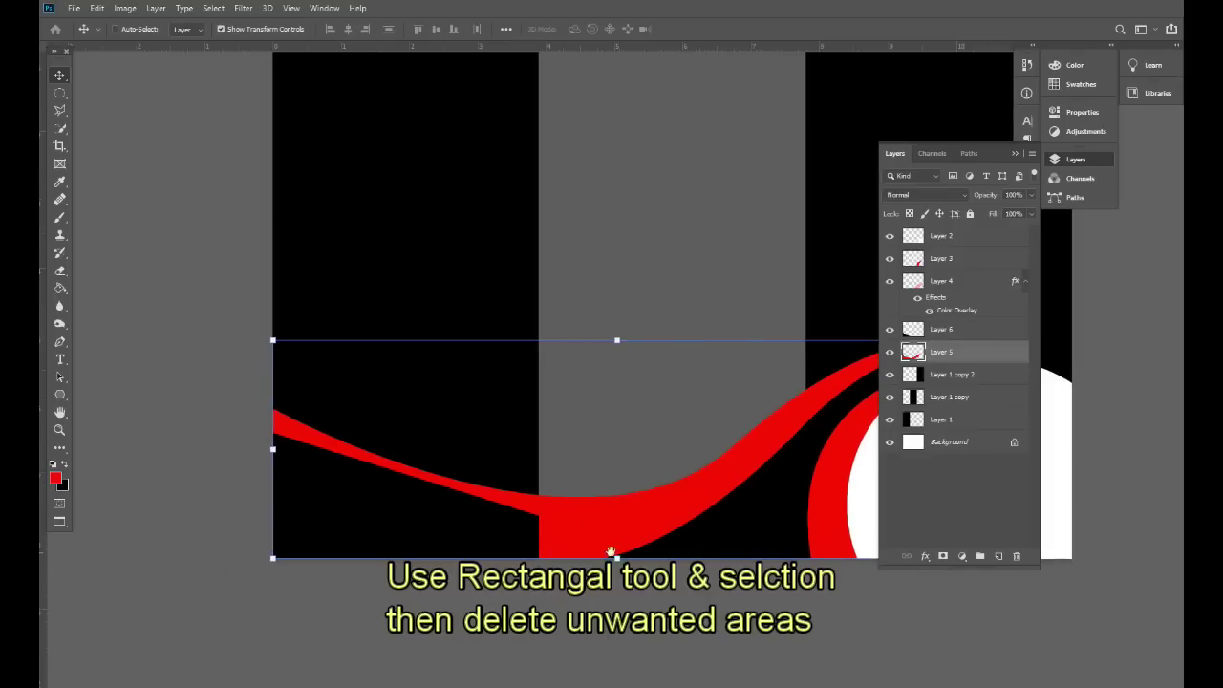
{"action": "key", "text": "m"}
{"action": "right_click", "coordinate": [60, 96]}
{"action": "left_click", "coordinate": [110, 92]}
{"action": "mouse_move", "coordinate": [273, 260]}
{"action": "left_mouse_down"}
{"action": "mouse_move", "coordinate": [293, 406]}
{"action": "mouse_move", "coordinate": [540, 562]}
{"action": "left_mouse_up"}
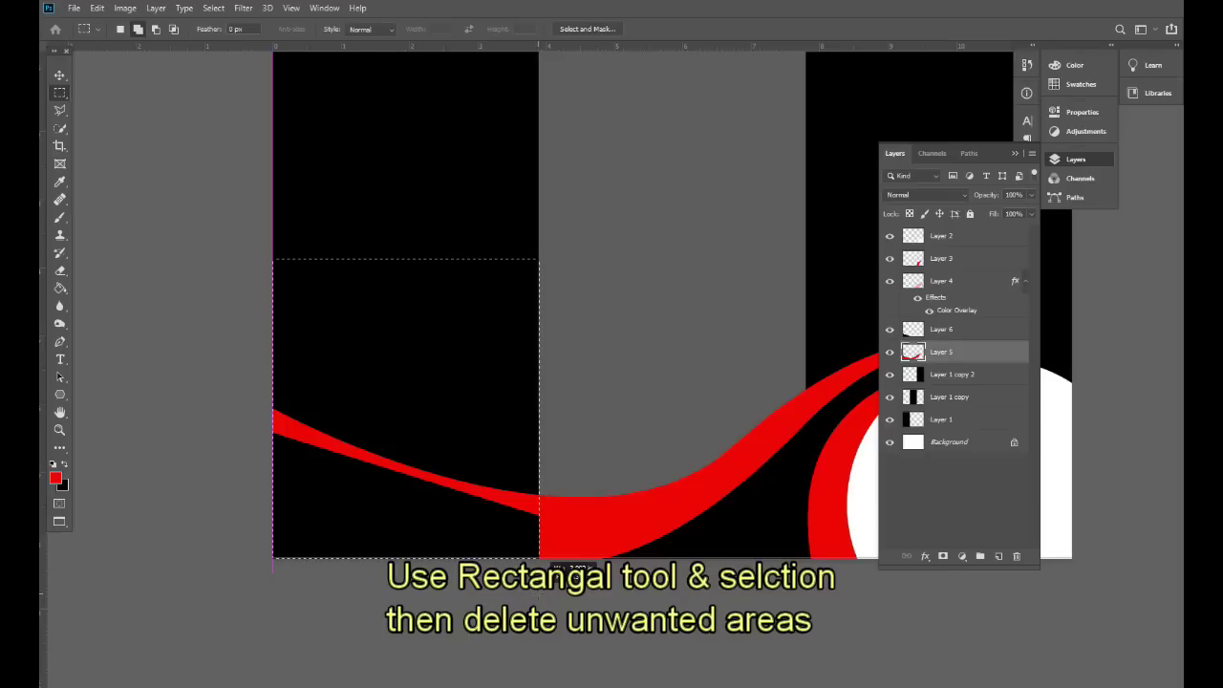
{"action": "left_click_drag", "start_coordinate": [538, 559], "coordinate": [538, 559]}
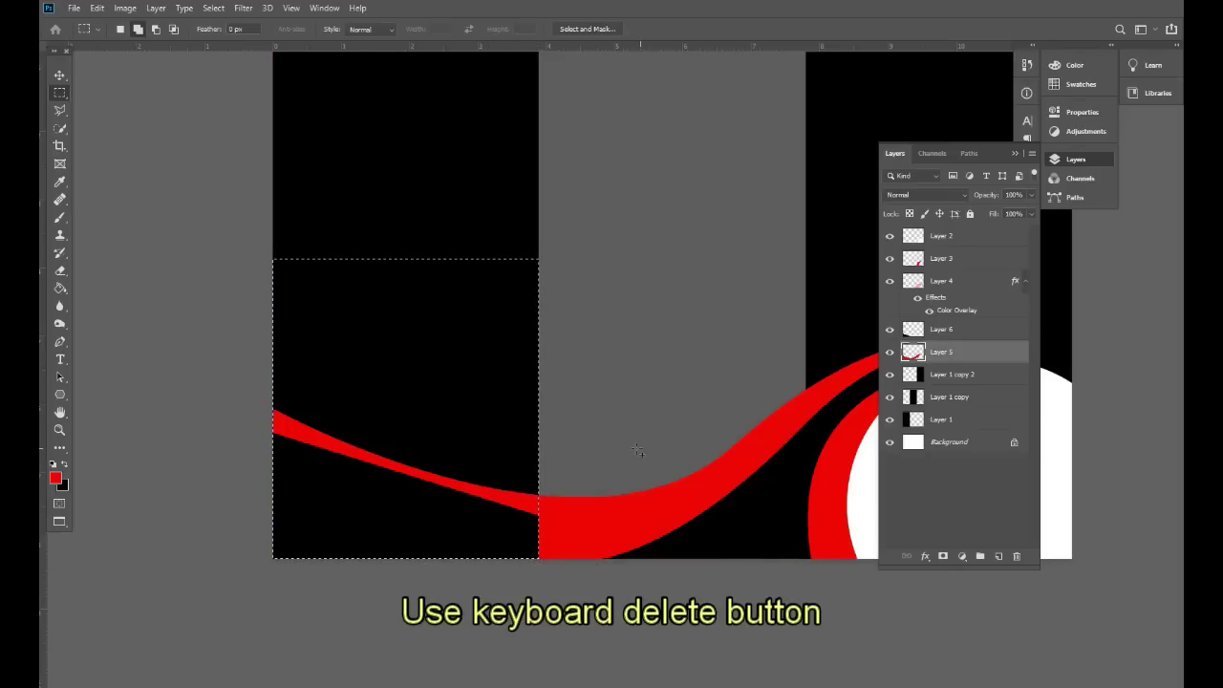
{"action": "key", "text": "Delete"}
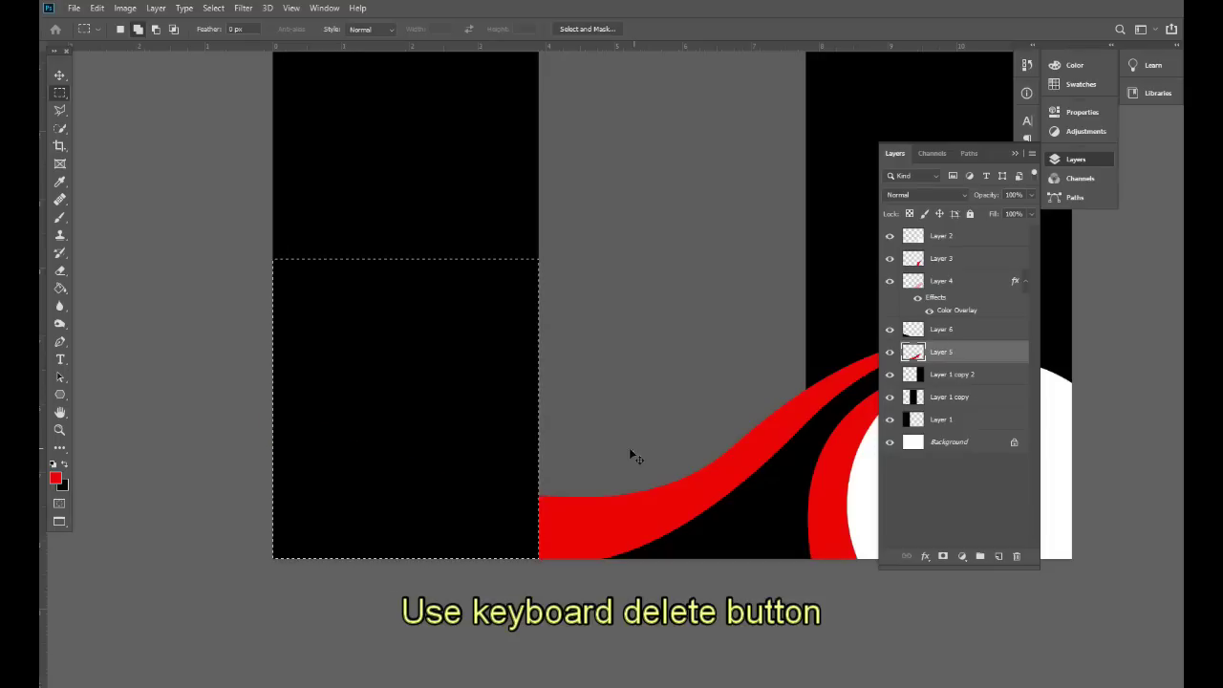
{"action": "left_click", "coordinate": [211, 7]}
{"action": "left_click", "coordinate": [228, 36]}
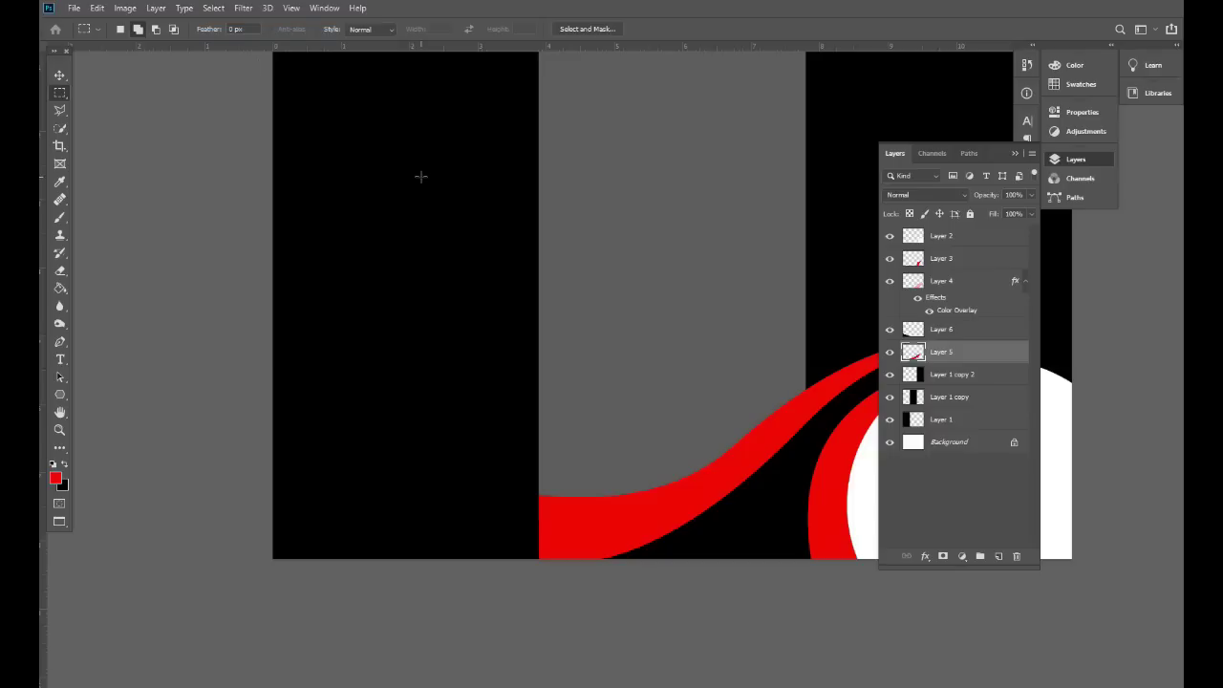
Step: Make Layer 6 active, undo an accidental move, and duplicate it as Layer 6 copy
{"action": "key", "text": "v"}
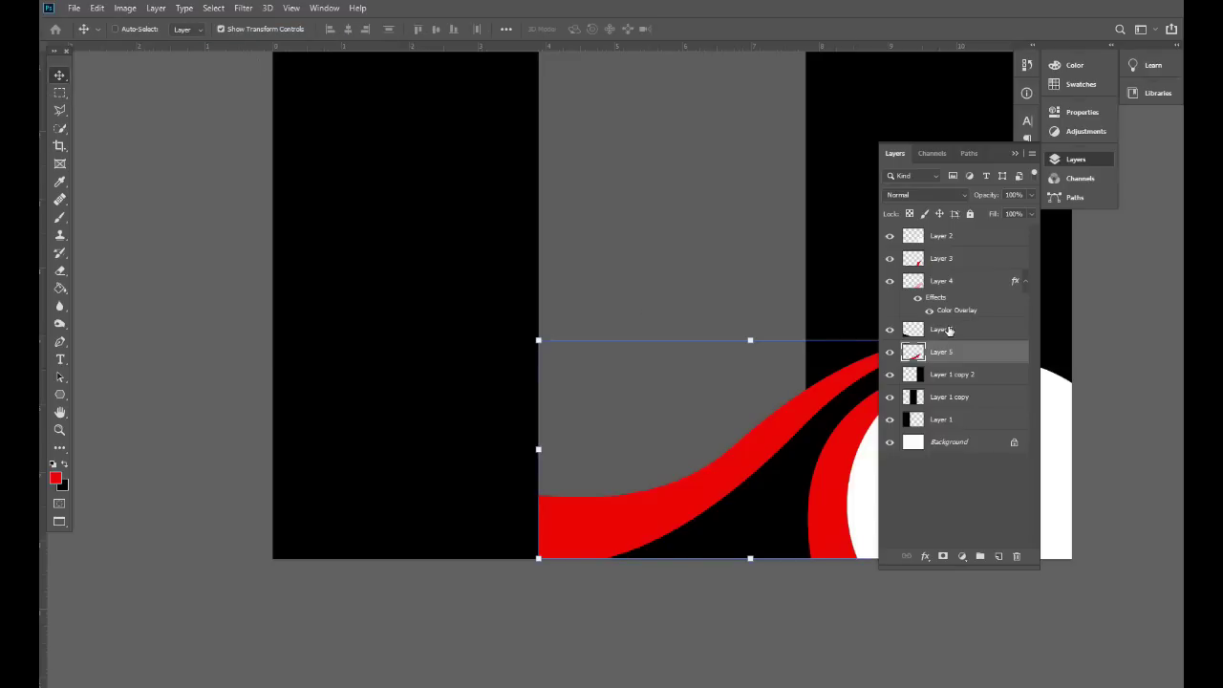
{"action": "left_click", "coordinate": [937, 330]}
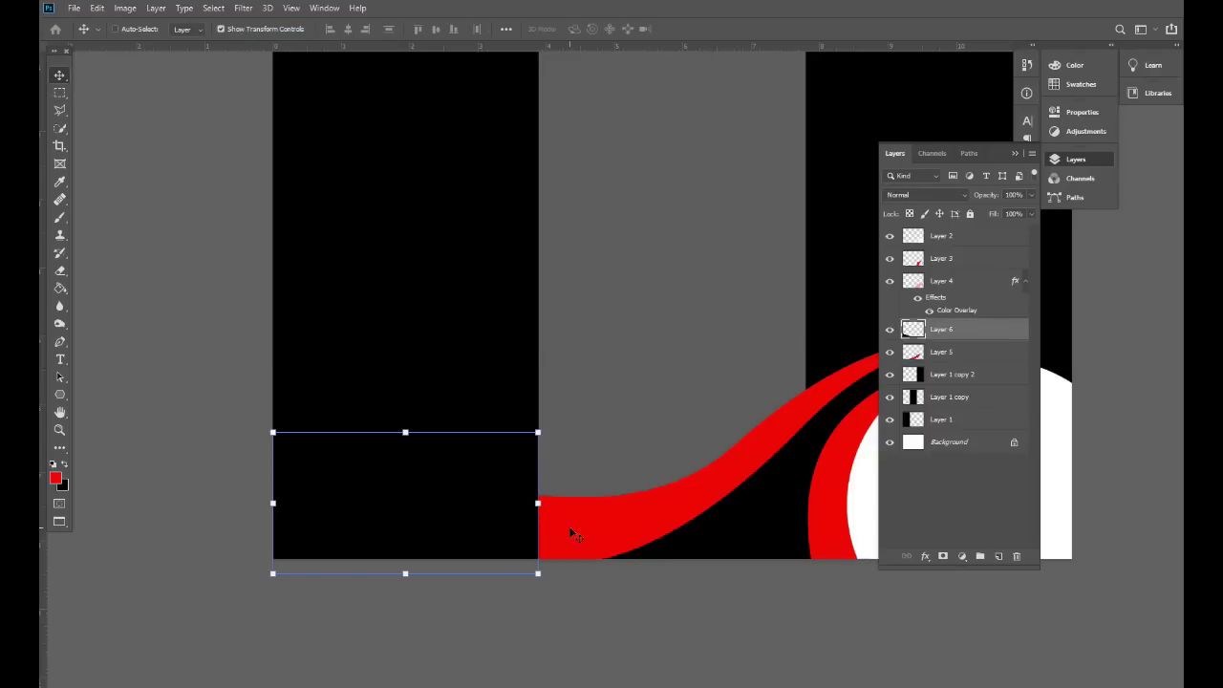
{"action": "left_click_drag", "start_coordinate": [443, 492], "coordinate": [497, 470]}
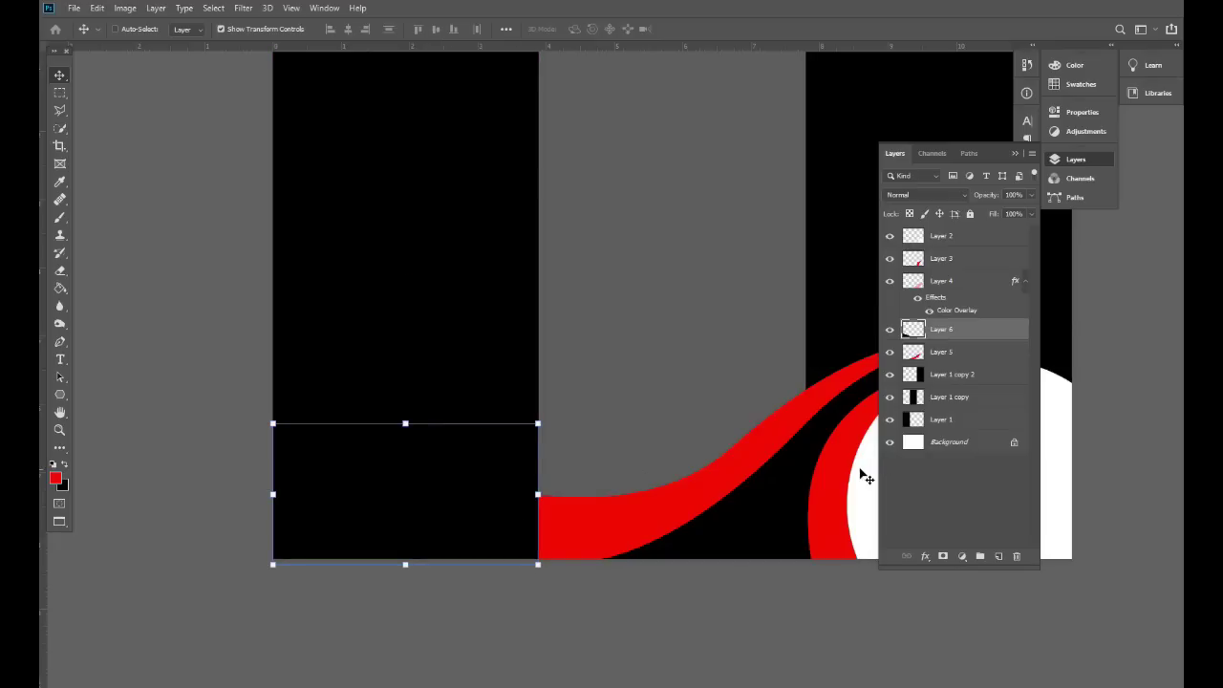
{"action": "key", "text": "ctrl+z"}
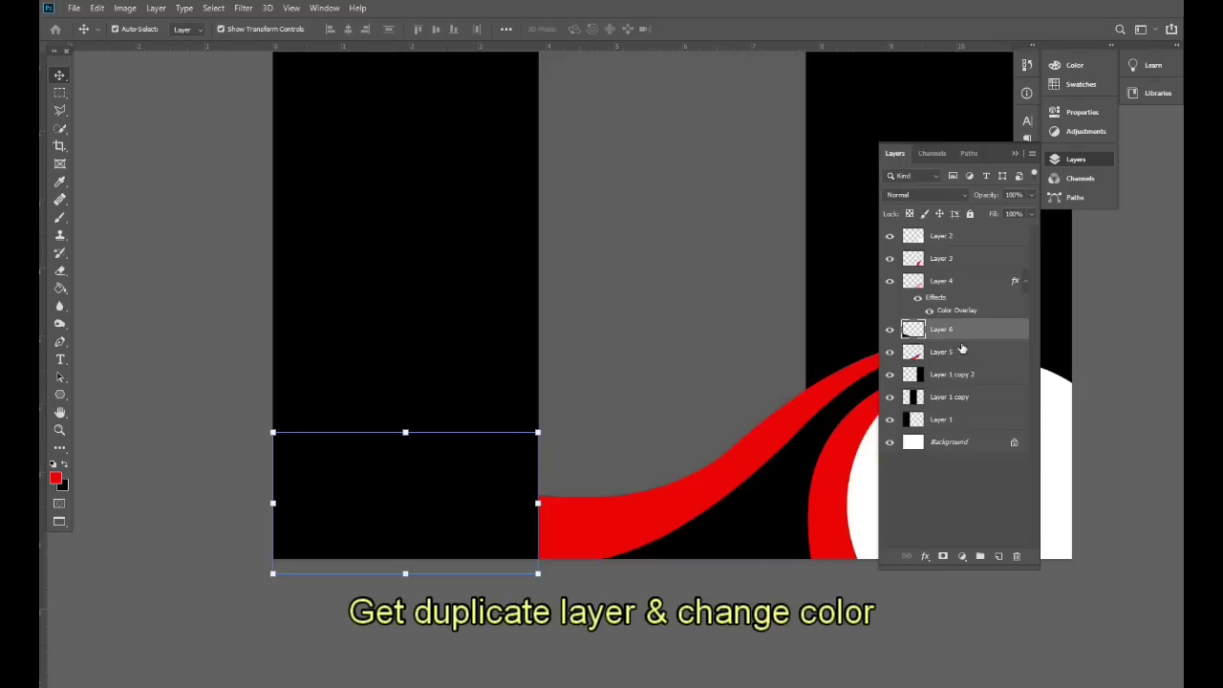
{"action": "key", "text": "ctrl+j"}
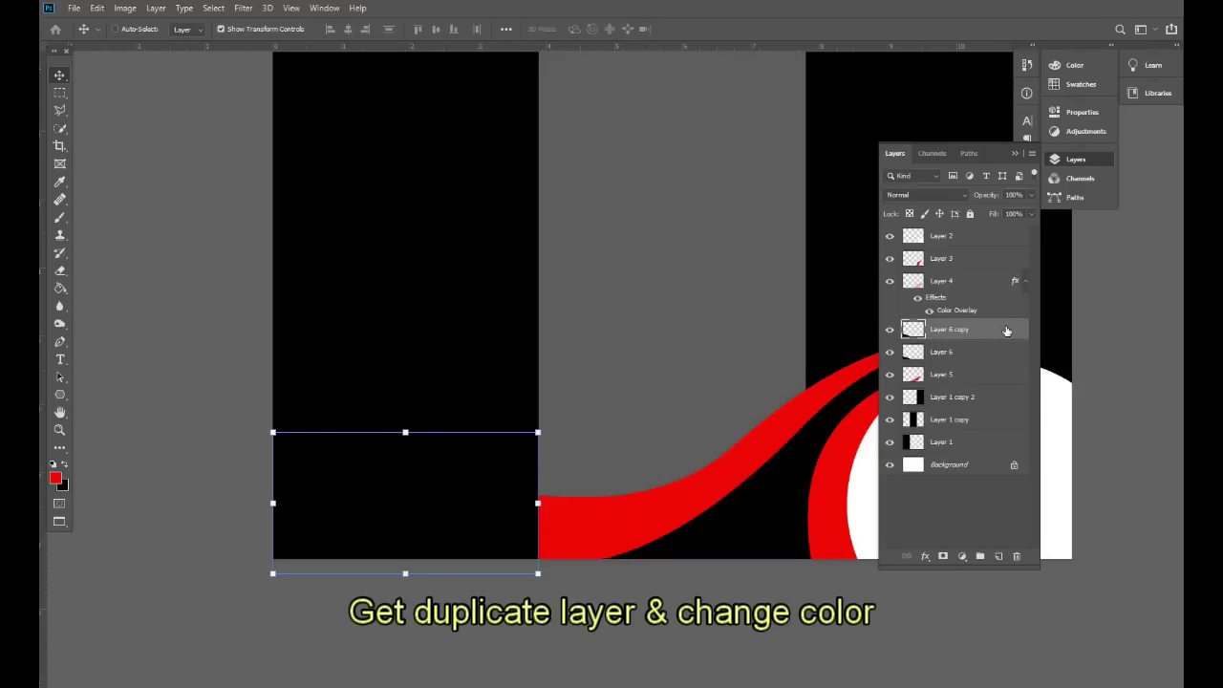
Step: Apply a ff0000 Color Overlay to Layer 6 copy through its Blending Options
{"action": "right_click", "coordinate": [1002, 331]}
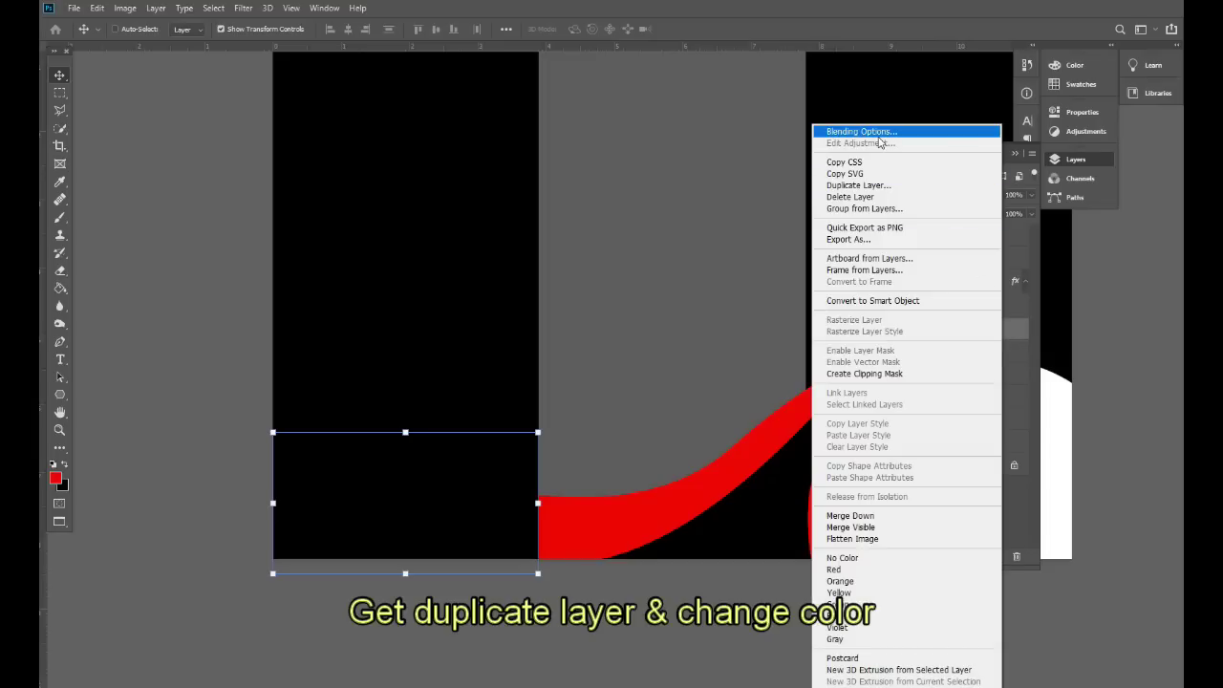
{"action": "left_click", "coordinate": [878, 133]}
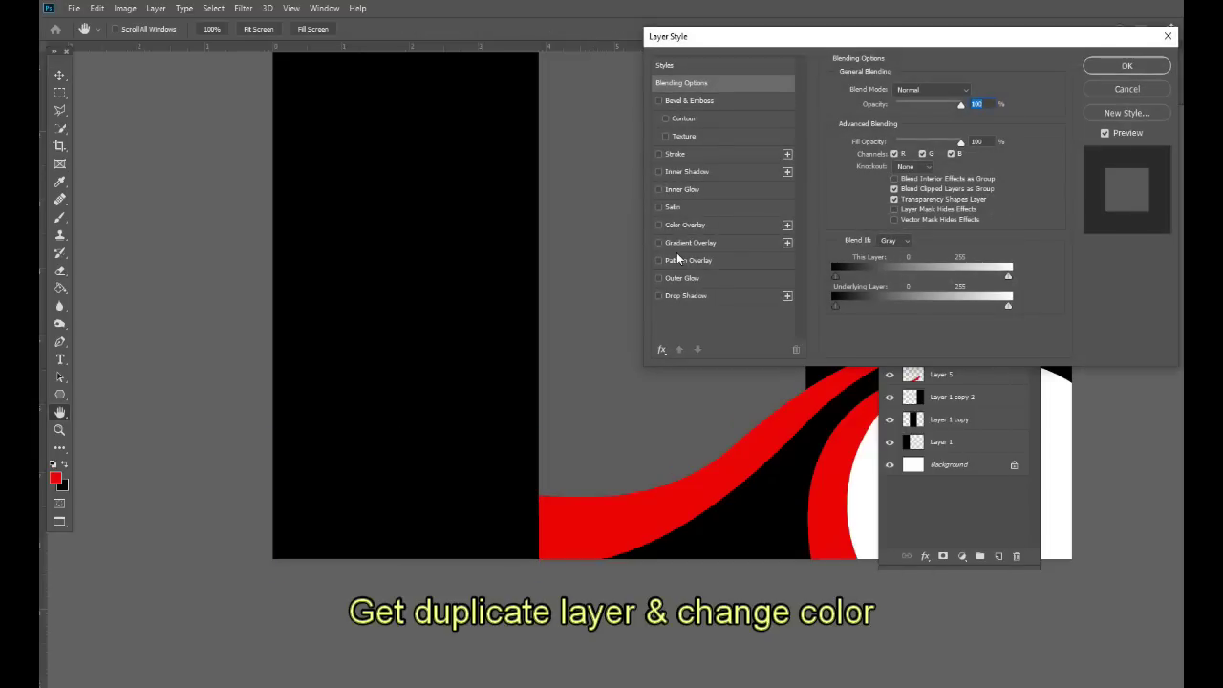
{"action": "left_click", "coordinate": [683, 225]}
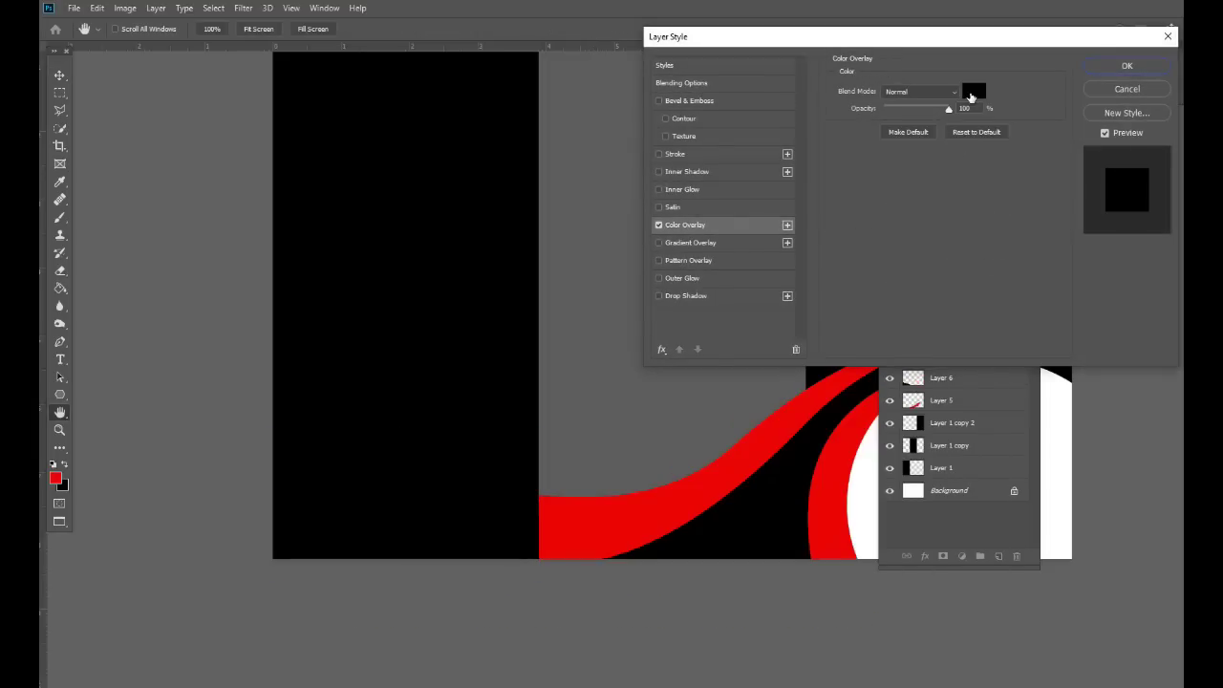
{"action": "left_click", "coordinate": [973, 91]}
{"action": "type", "text": "ff0000"}
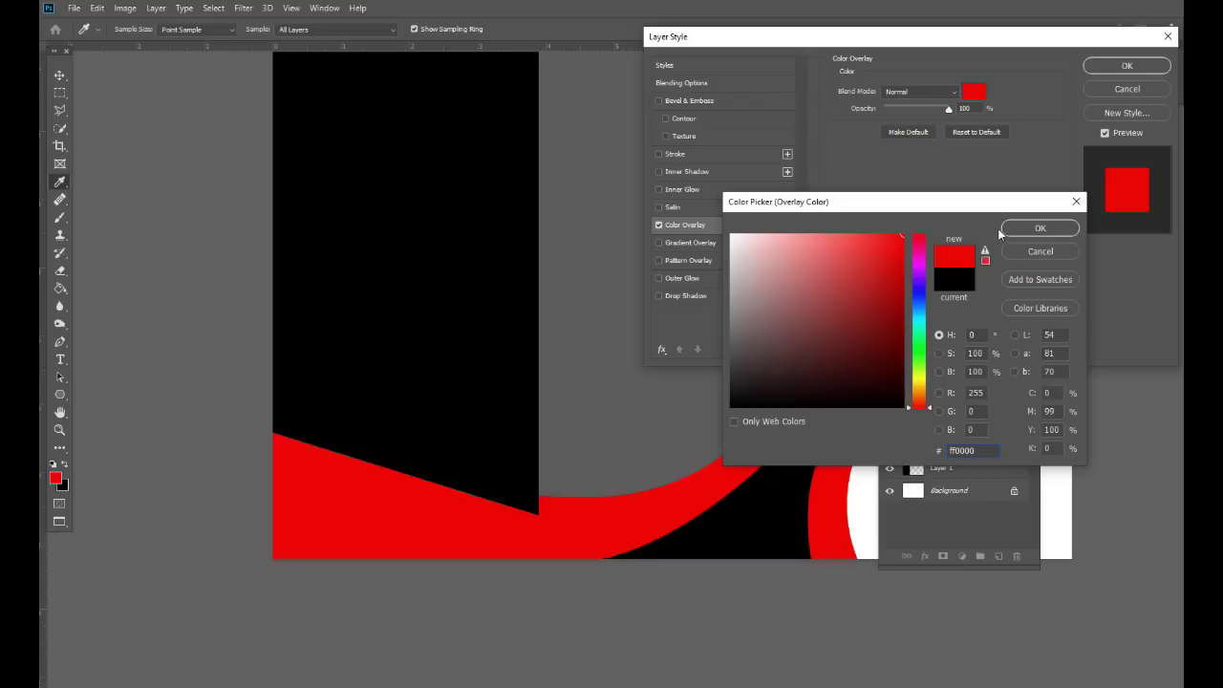
{"action": "left_click", "coordinate": [1054, 227]}
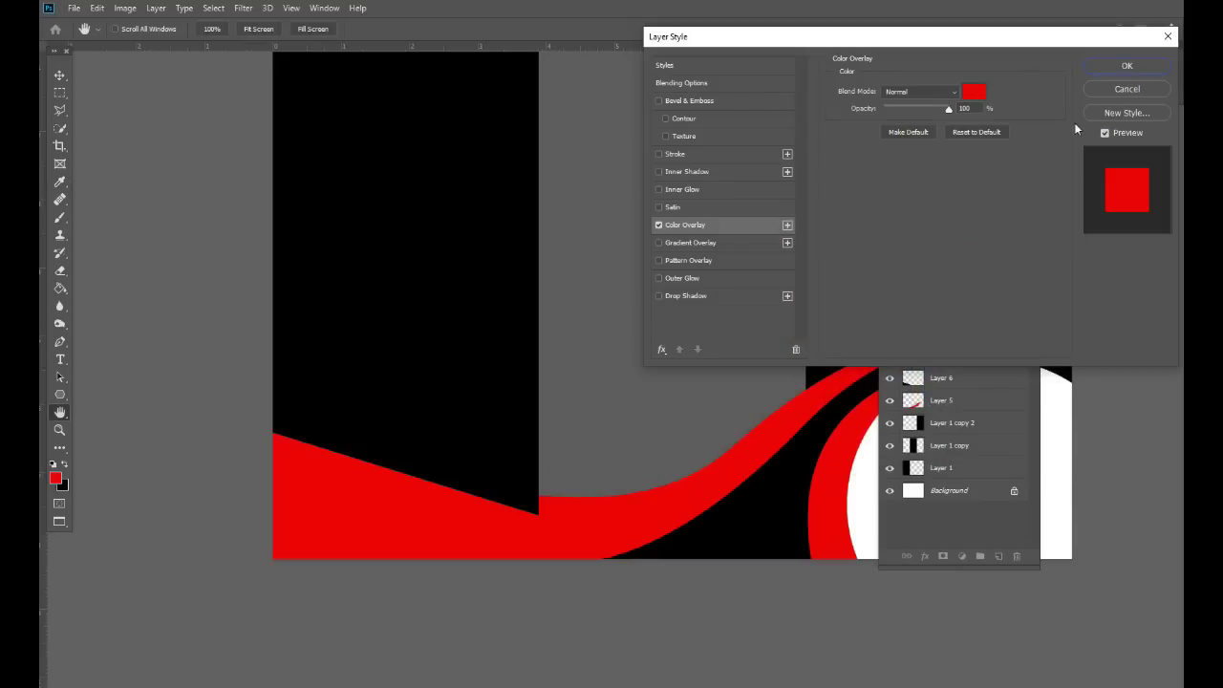
{"action": "left_click", "coordinate": [1127, 65]}
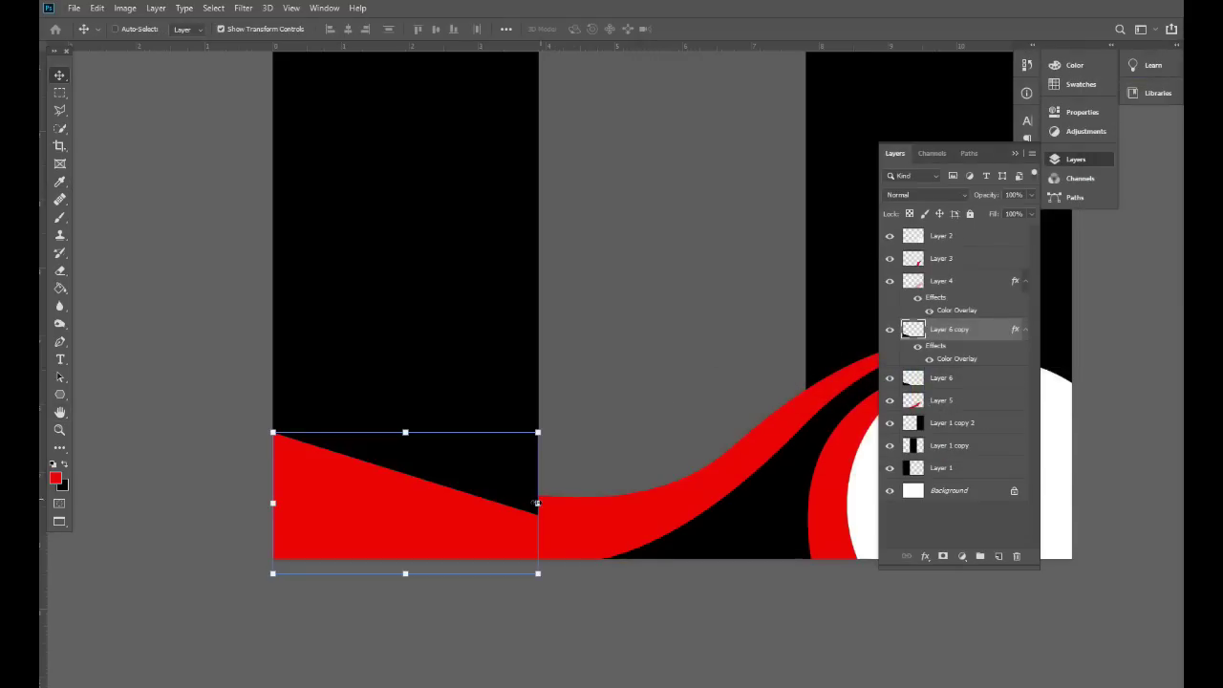
Step: Move Layer 6 copy beneath Layer 6 and nudge the red band upward
{"action": "left_click_drag", "start_coordinate": [493, 528], "coordinate": [489, 516]}
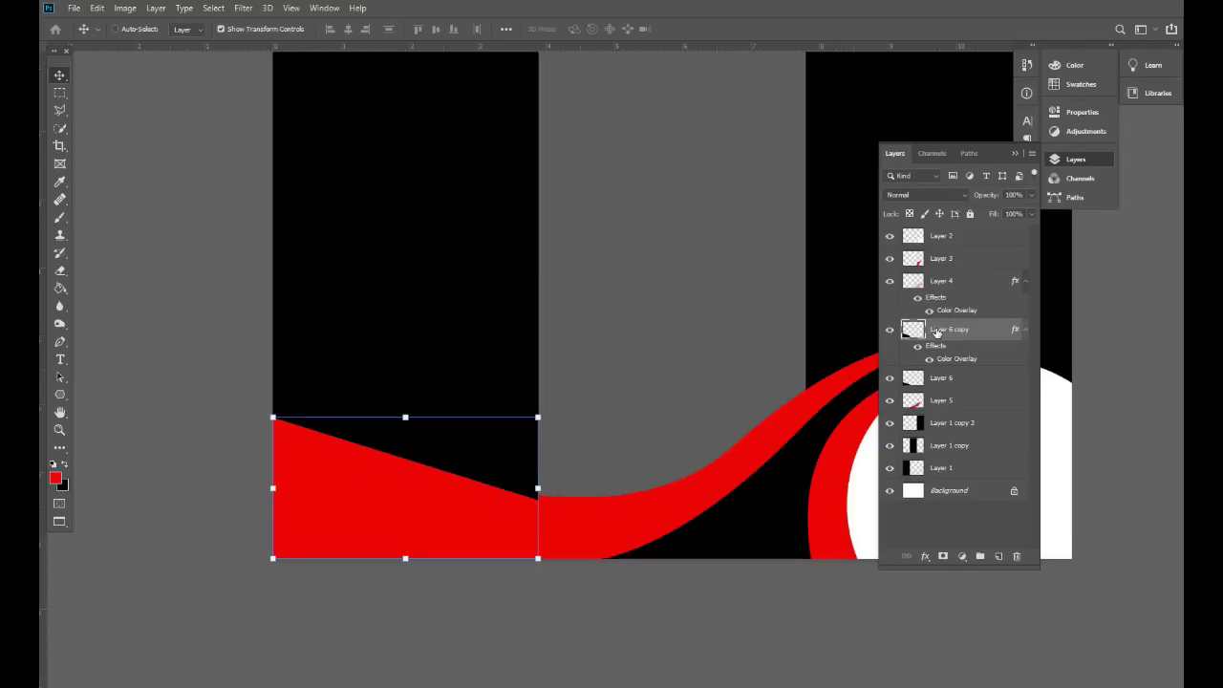
{"action": "left_click_drag", "start_coordinate": [936, 332], "coordinate": [932, 389]}
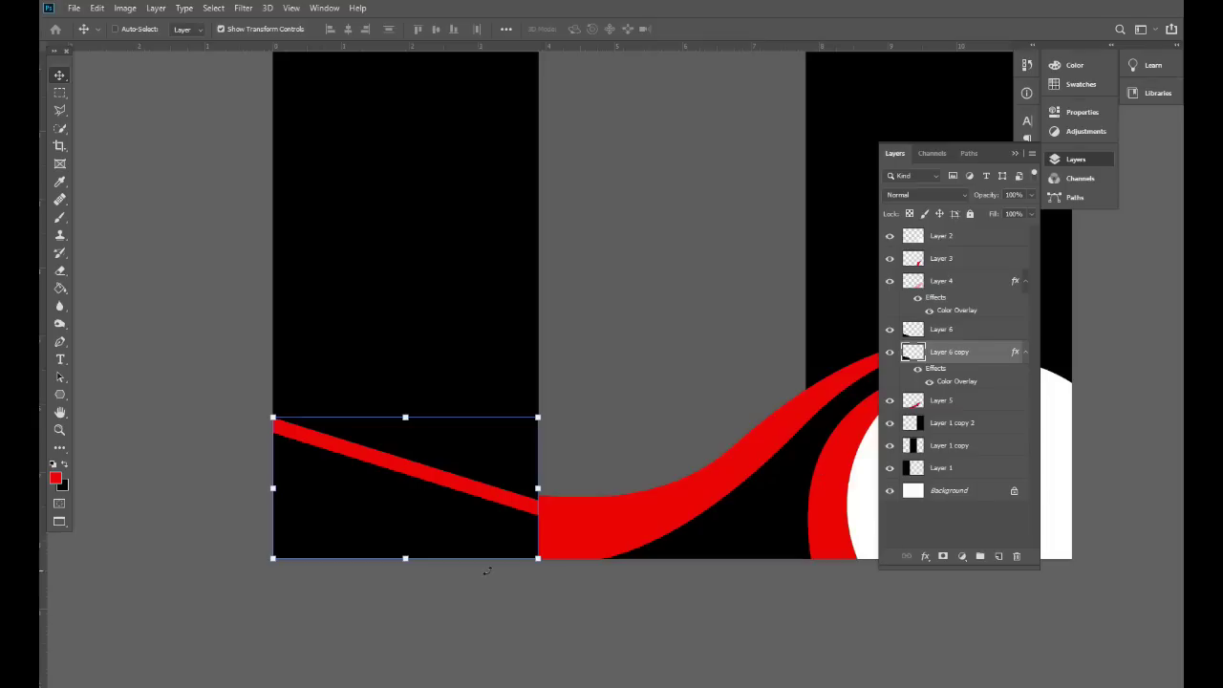
{"action": "left_click", "coordinate": [478, 489]}
{"action": "left_click_drag", "start_coordinate": [477, 492], "coordinate": [477, 485]}
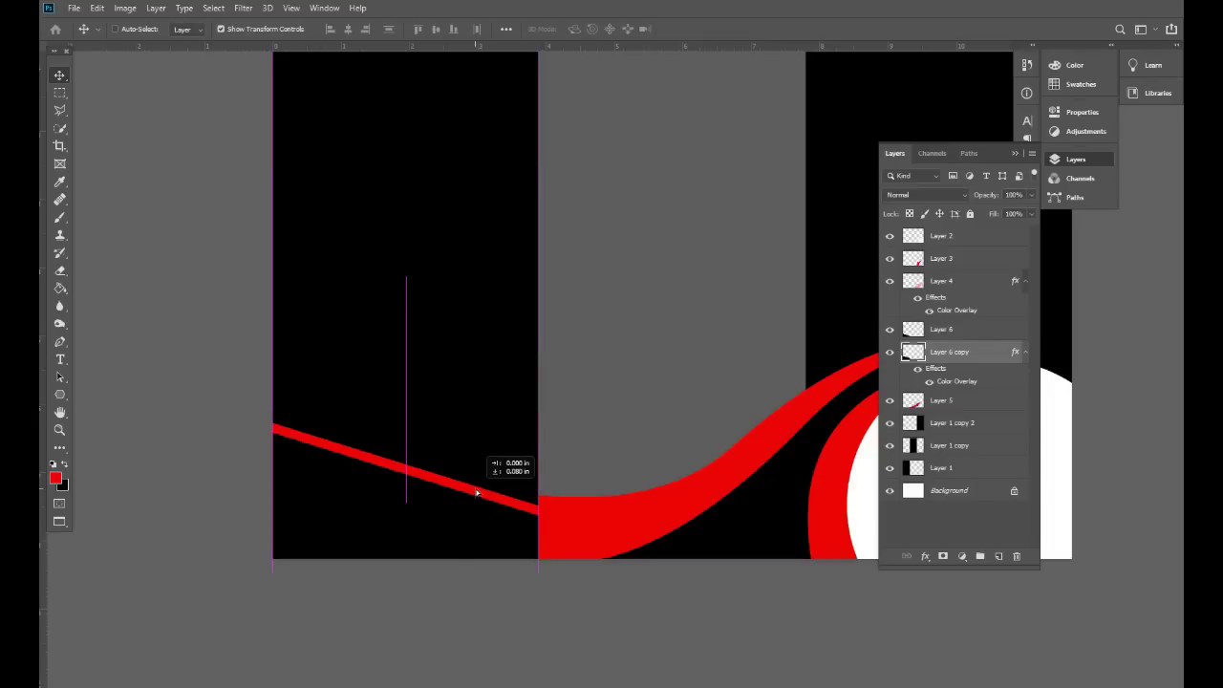
{"action": "key", "text": "Up"}
{"action": "key", "text": "Up"}
{"action": "key", "text": "Up"}
{"action": "key", "text": "Up"}
{"action": "key", "text": "Up"}
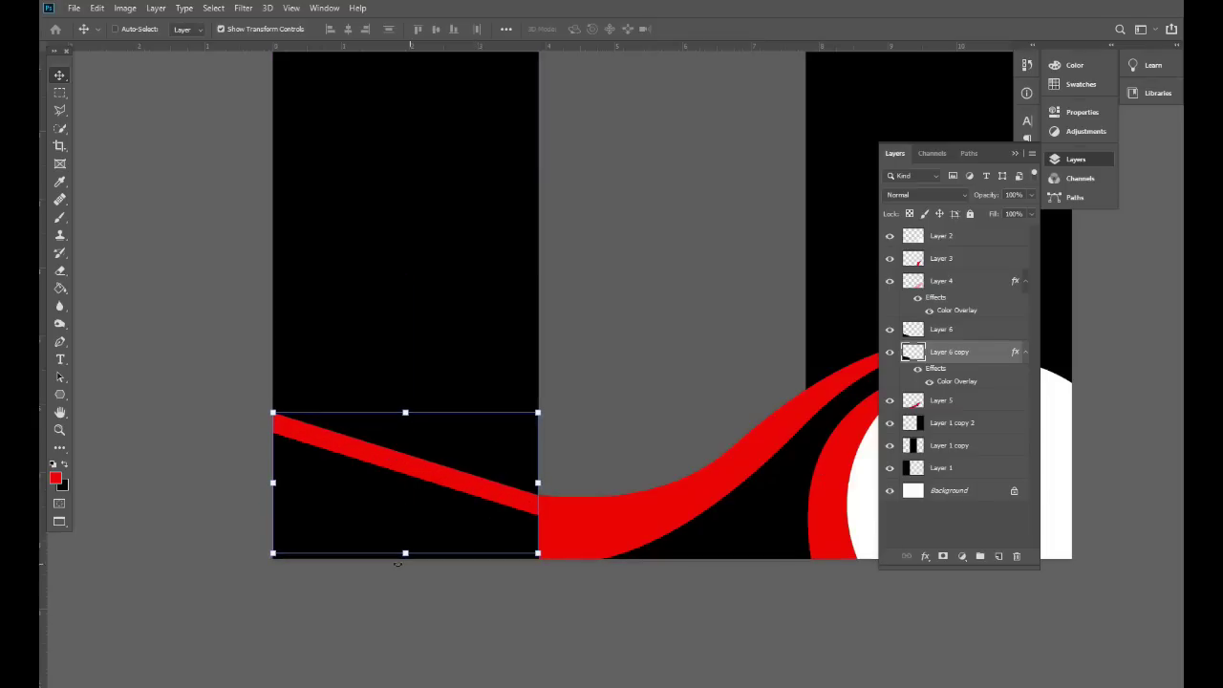
Step: Select the black Layer 6 shape and nudge it to narrow the red stripe to a thin diagonal
{"action": "right_click", "coordinate": [389, 491]}
{"action": "right_click", "coordinate": [391, 492]}
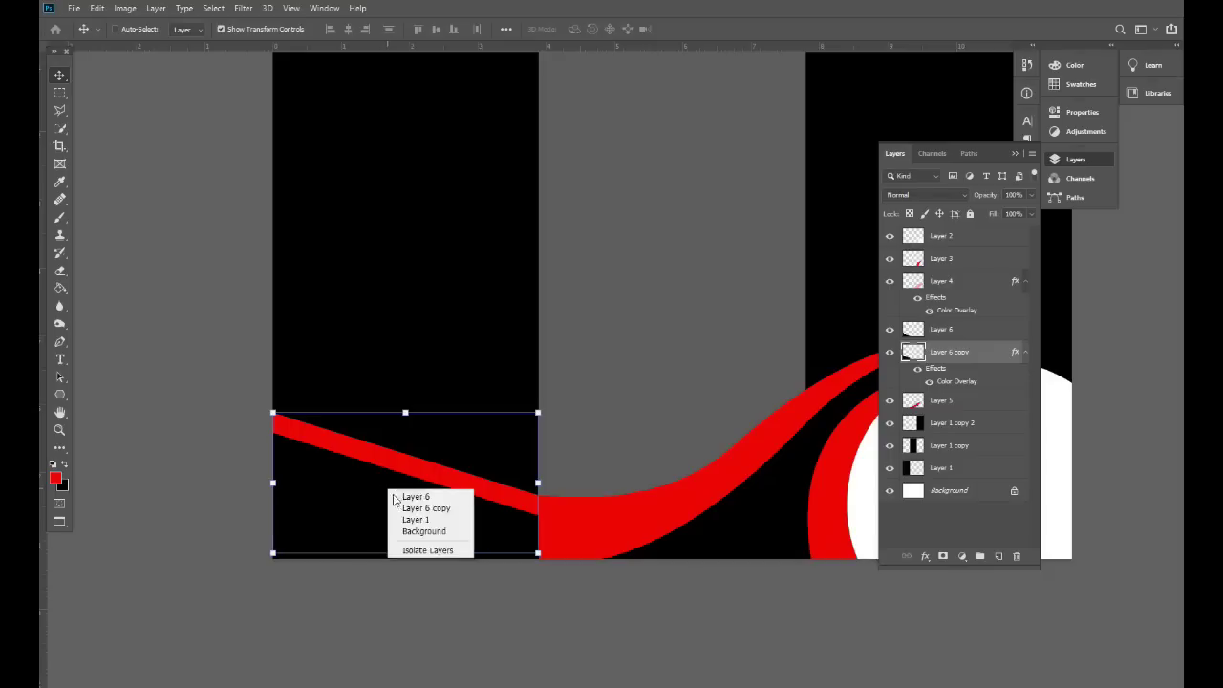
{"action": "left_click", "coordinate": [411, 497]}
{"action": "key", "text": "Up"}
{"action": "key", "text": "Up"}
{"action": "key", "text": "Up"}
{"action": "key", "text": "Up"}
{"action": "key", "text": "Up"}
{"action": "key", "text": "Up"}
{"action": "key", "text": "Up"}
{"action": "key", "text": "Up"}
{"action": "key", "text": "Up"}
{"action": "key", "text": "Up"}
{"action": "key", "text": "Up"}
{"action": "key", "text": "Up"}
{"action": "key", "text": "Up"}
{"action": "key", "text": "Up"}
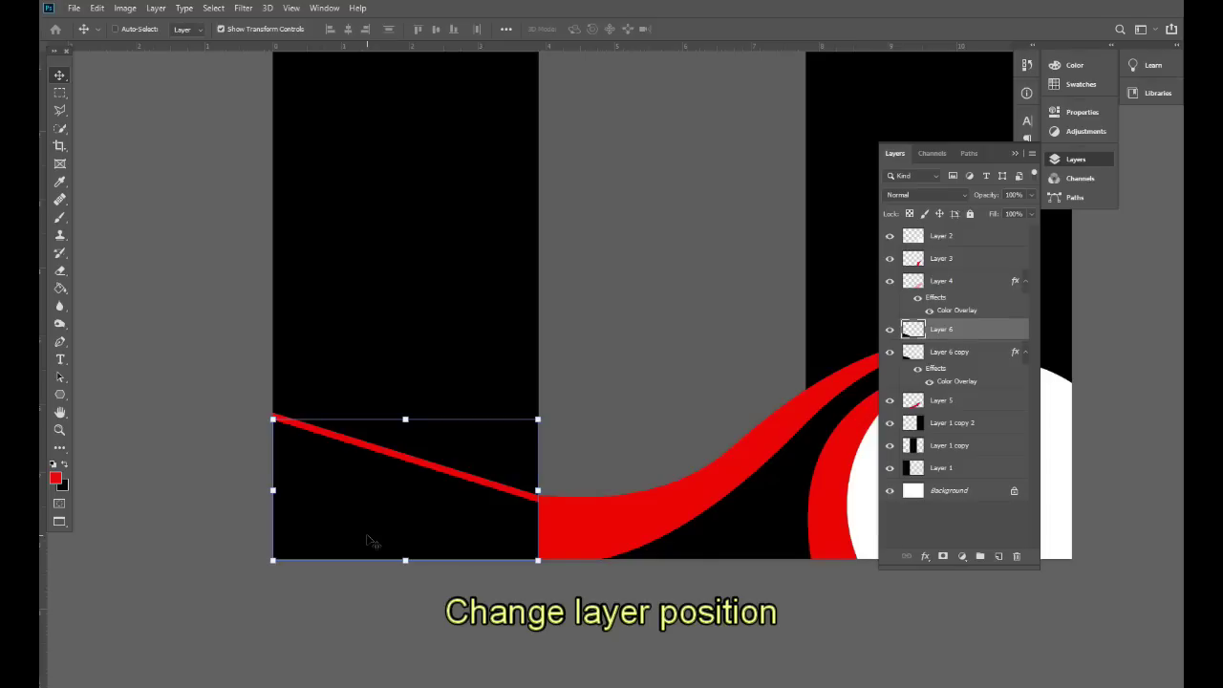
{"action": "key", "text": "s"}
{"action": "left_click_drag", "start_coordinate": [475, 352], "coordinate": [443, 459]}
Step: With the Move tool, pan to the lower page and select Layer 6 together with Layer 6 copy
{"action": "key", "text": "l"}
{"action": "left_click", "coordinate": [300, 622], "text": "ctrl"}
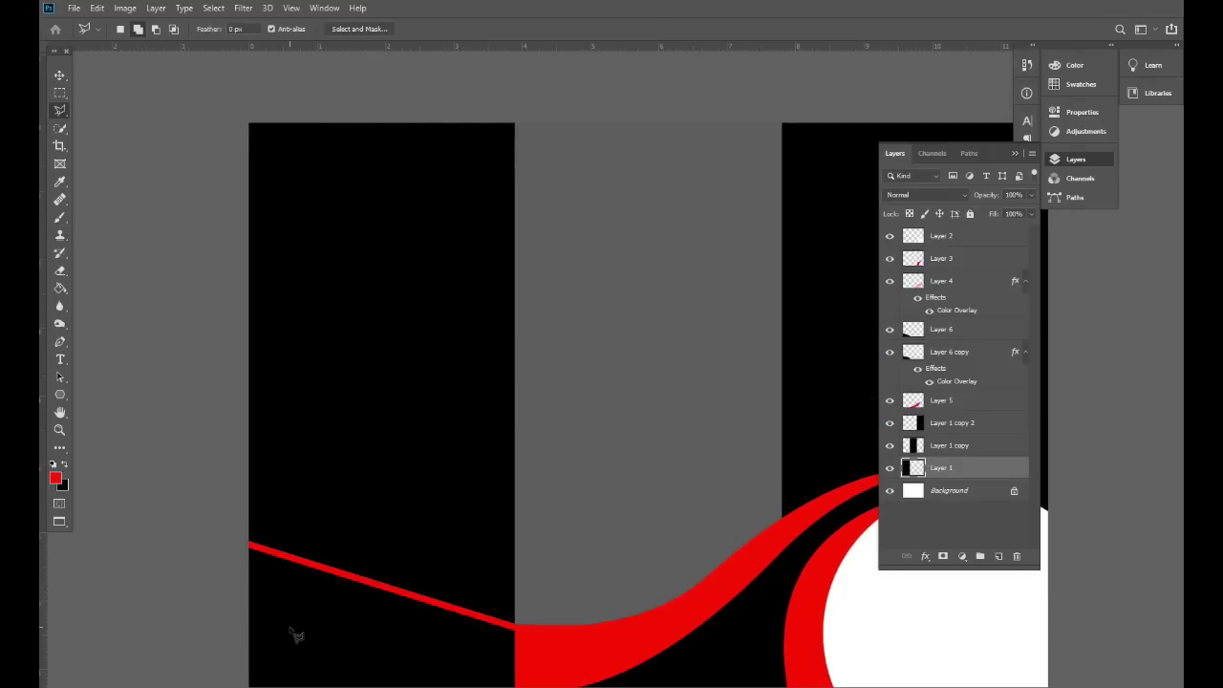
{"action": "key", "text": "v"}
{"action": "scroll", "coordinate": [405, 534], "scroll_direction": "down", "scroll_amount": 1}
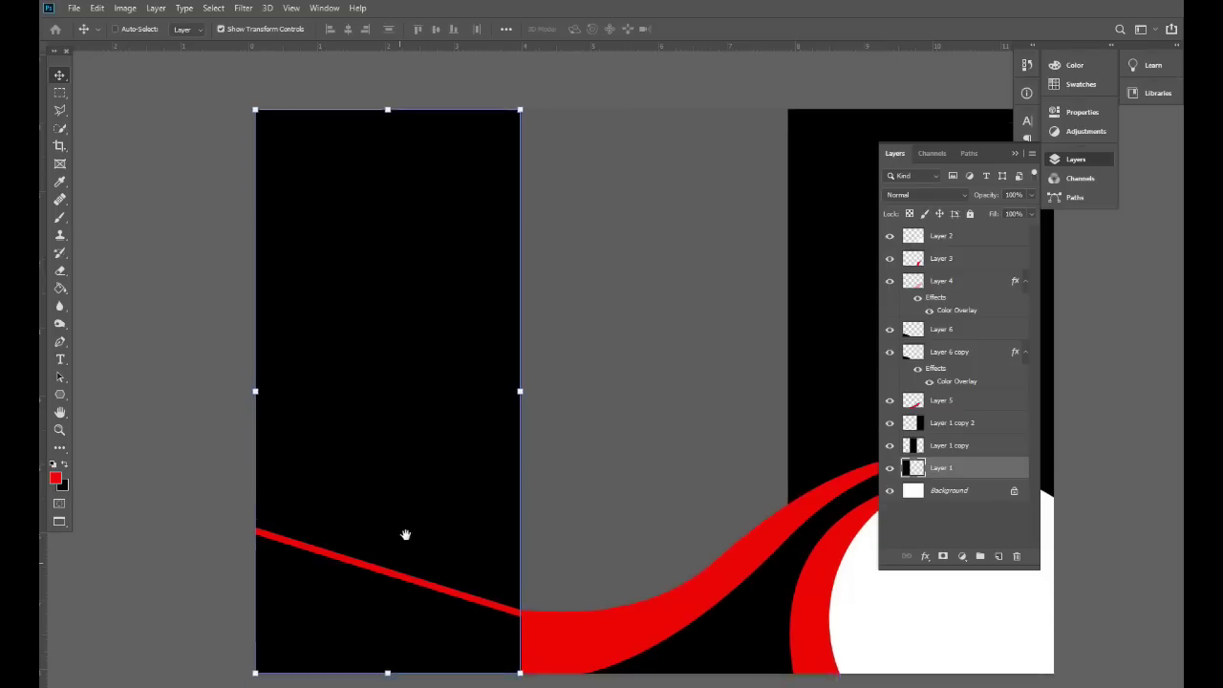
{"action": "scroll", "coordinate": [405, 534], "scroll_direction": "down", "scroll_amount": 1}
{"action": "scroll", "coordinate": [462, 529], "scroll_direction": "left", "scroll_amount": 1}
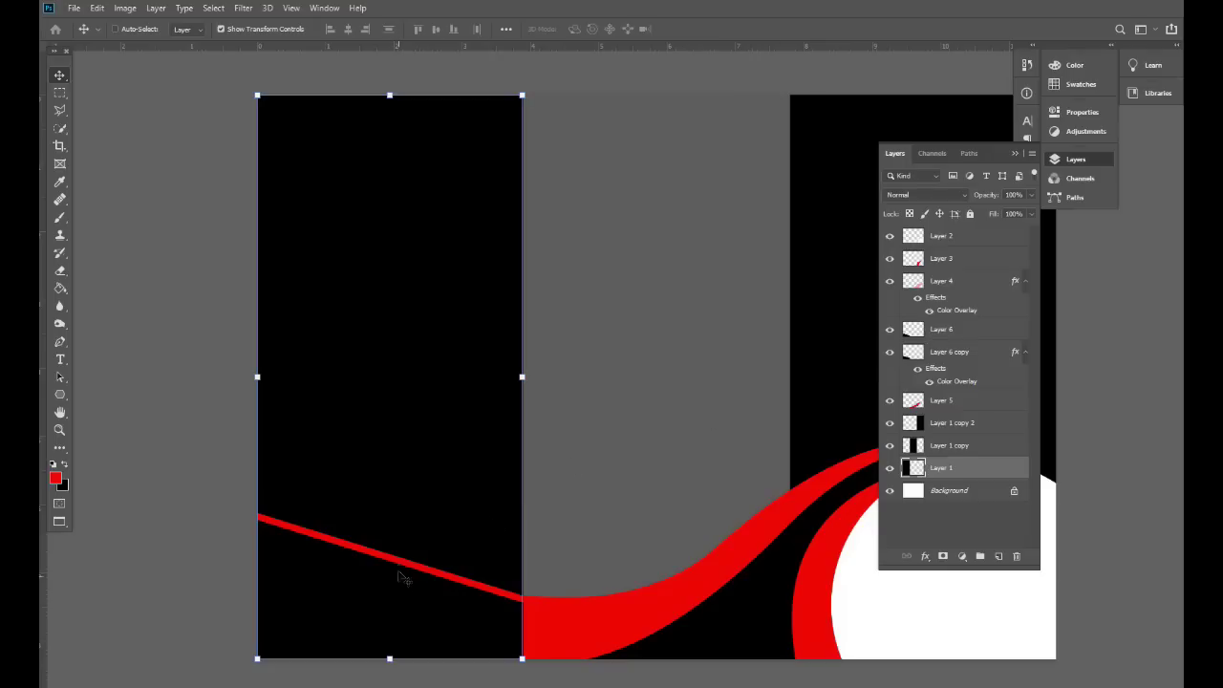
{"action": "left_click", "coordinate": [976, 330]}
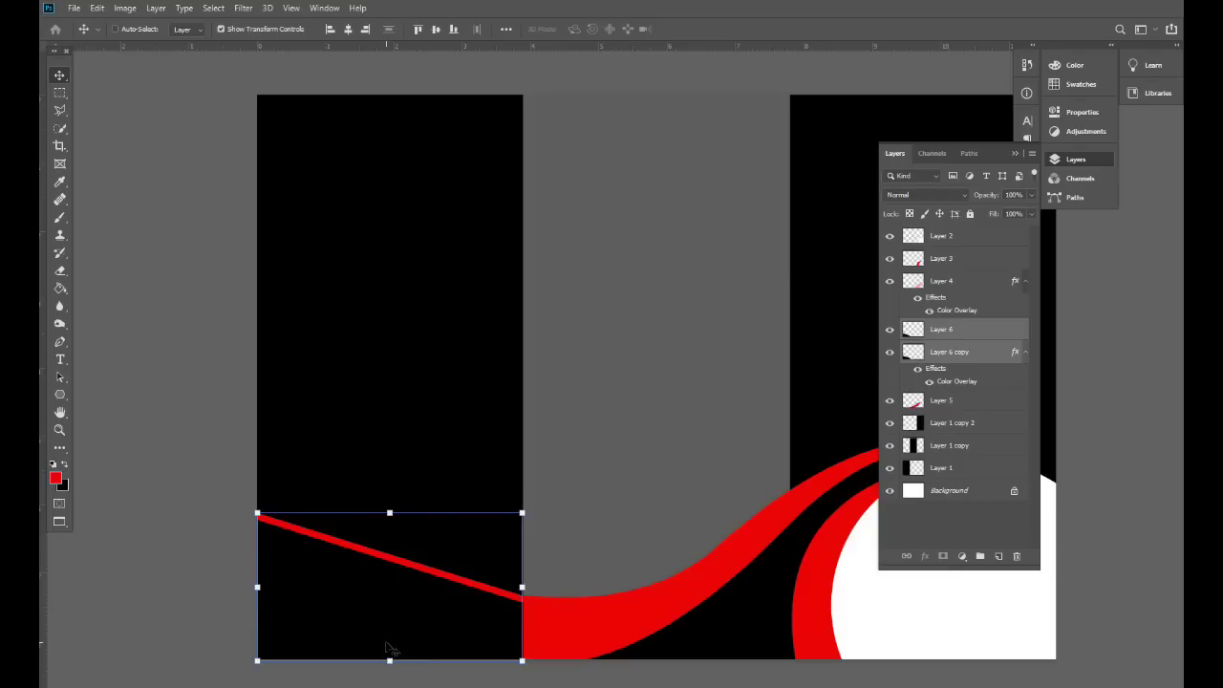
{"action": "scroll", "coordinate": [411, 579], "scroll_direction": "up", "scroll_amount": 2}
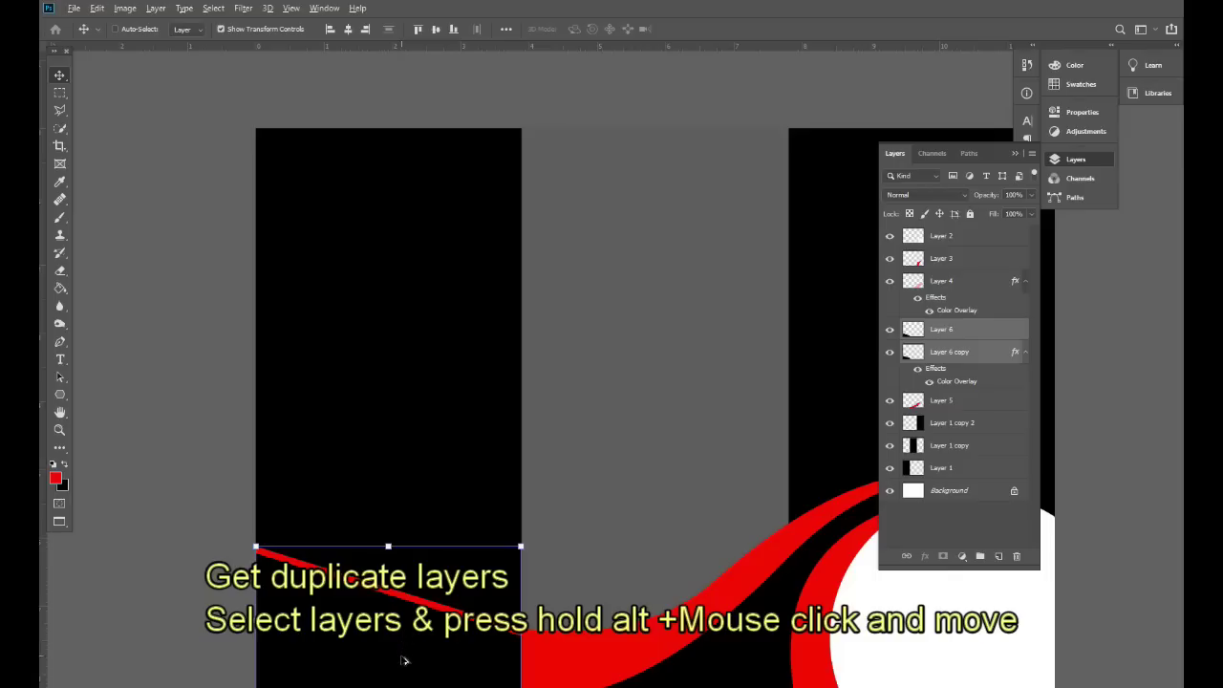
Step: Copy the black-and-red stripe piece, flip it vertically, and place it atop the middle panel
{"action": "mouse_move", "coordinate": [401, 648]}
{"action": "left_mouse_down"}
{"action": "mouse_move", "coordinate": [629, 428]}
{"action": "mouse_move", "coordinate": [513, 481]}
{"action": "mouse_move", "coordinate": [500, 357]}
{"action": "mouse_move", "coordinate": [535, 342]}
{"action": "mouse_move", "coordinate": [533, 356]}
{"action": "left_mouse_up"}
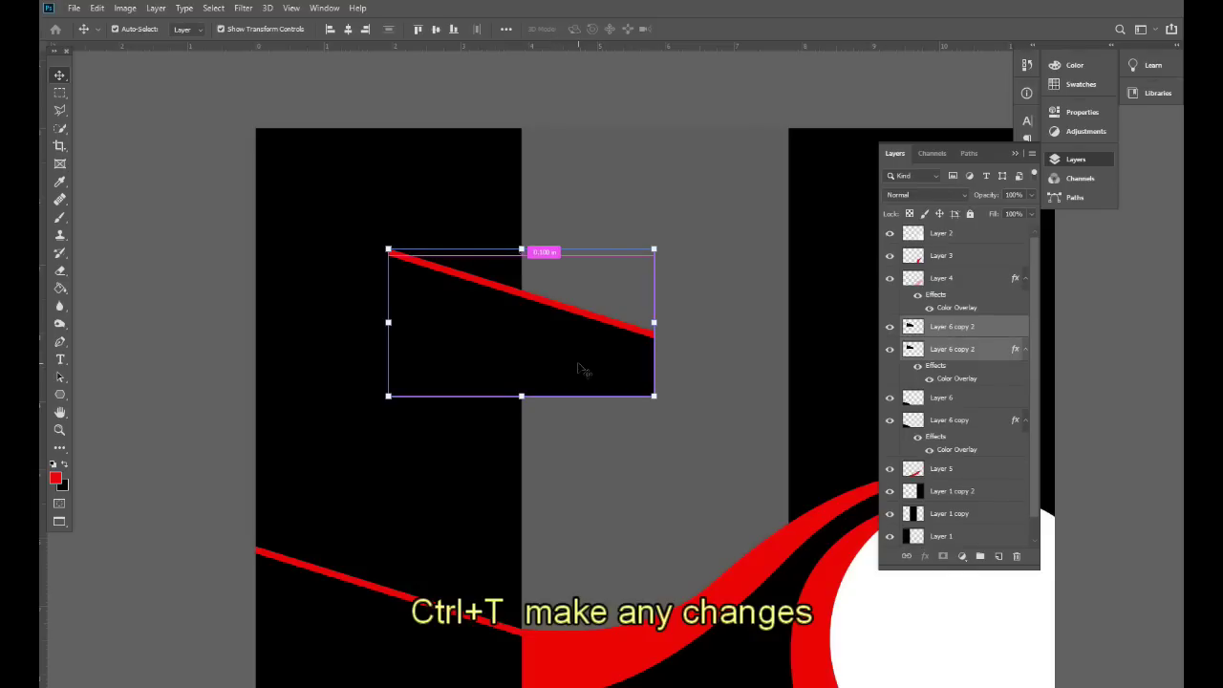
{"action": "key", "text": "ctrl+t"}
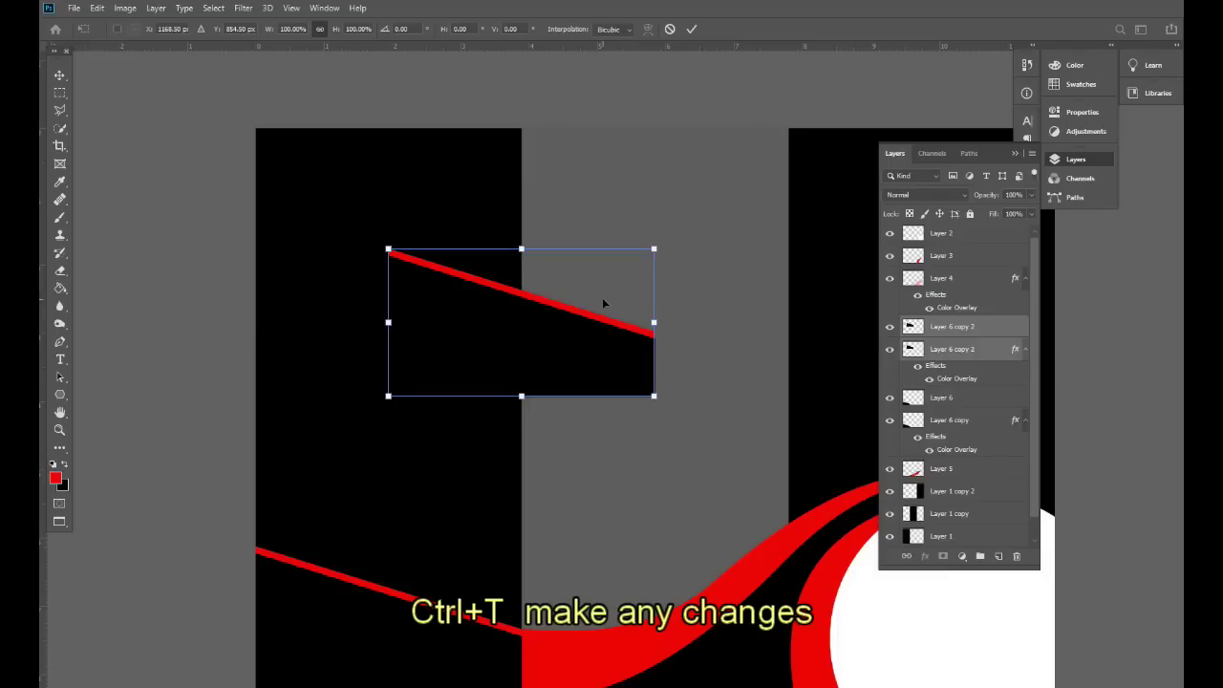
{"action": "right_click", "coordinate": [534, 280]}
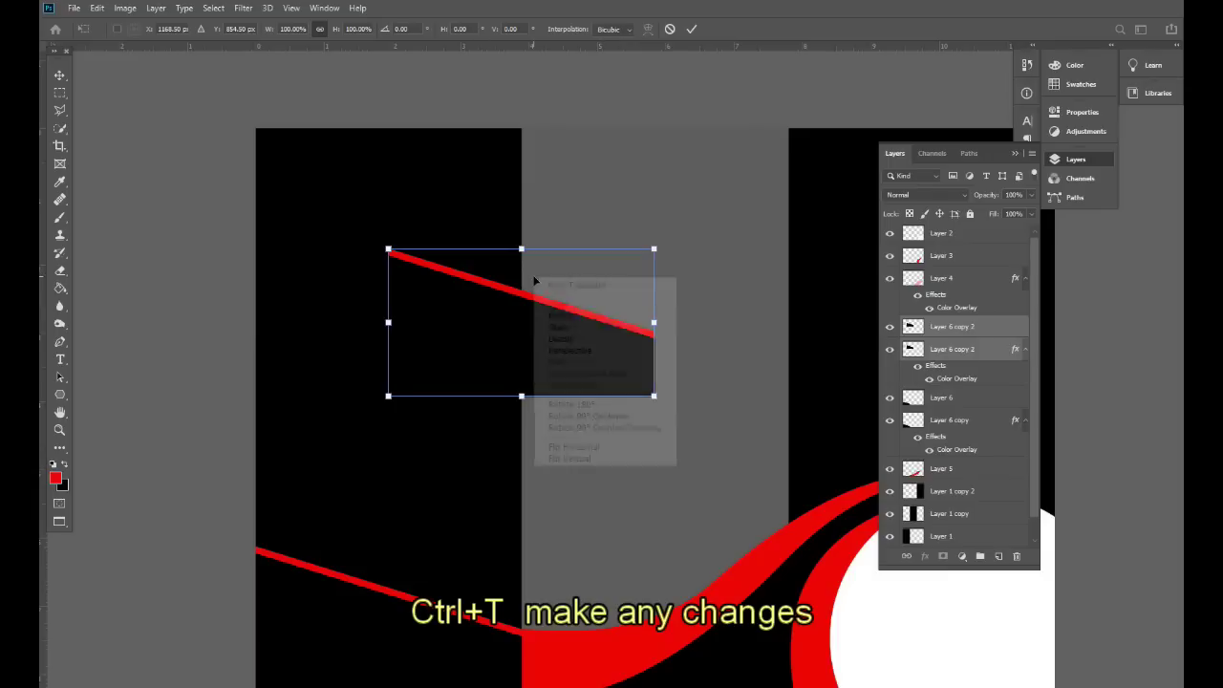
{"action": "right_click", "coordinate": [495, 281]}
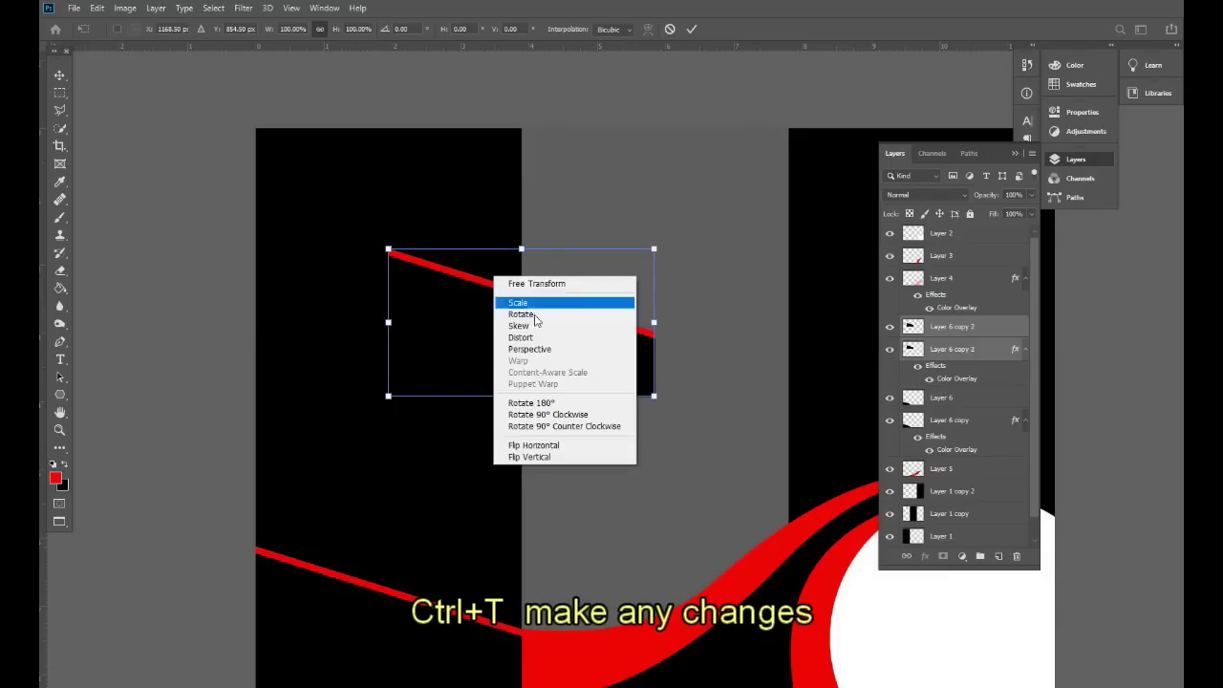
{"action": "left_click", "coordinate": [562, 459]}
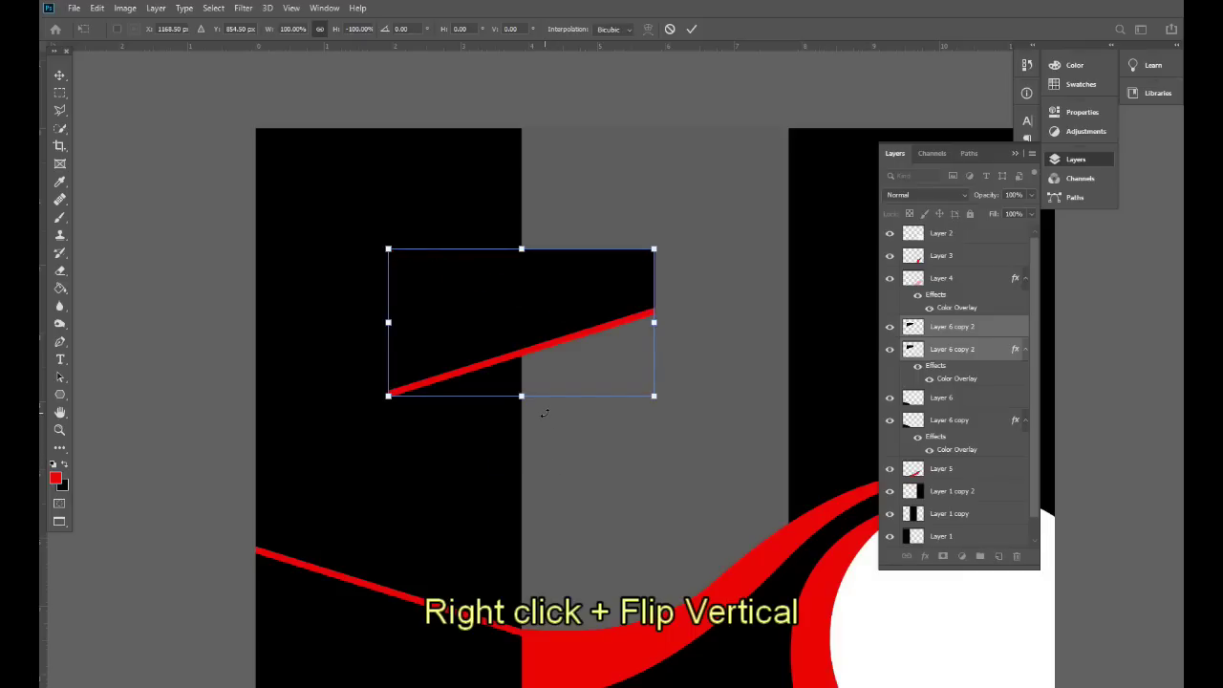
{"action": "key", "text": "Return"}
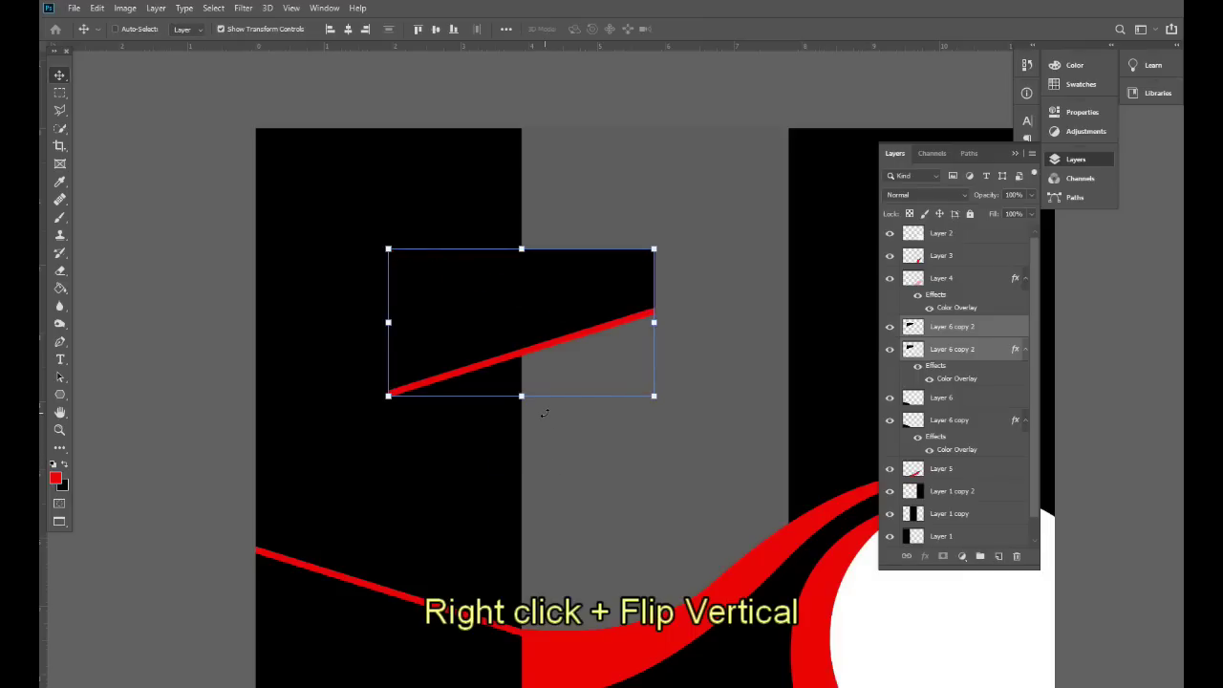
{"action": "left_click_drag", "start_coordinate": [521, 333], "coordinate": [633, 202]}
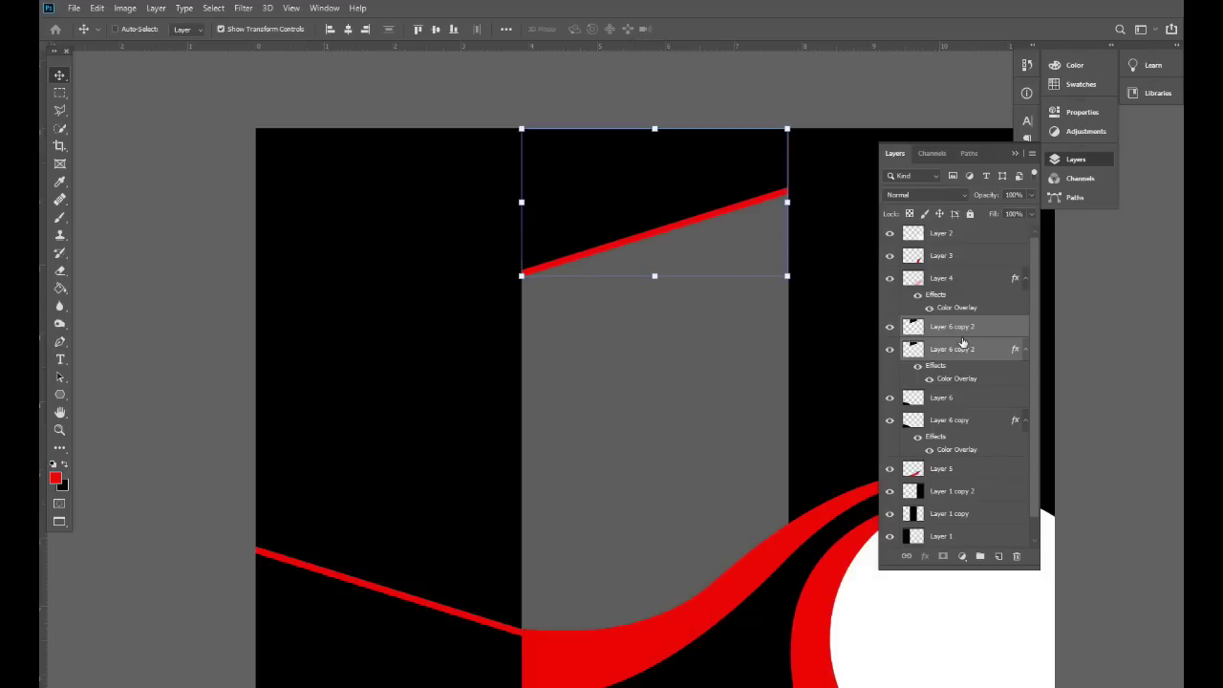
Step: Duplicate the stripe piece, flip it horizontally and set it at the top-left corner to form a chevron
{"action": "left_click_drag", "start_coordinate": [678, 200], "coordinate": [547, 366]}
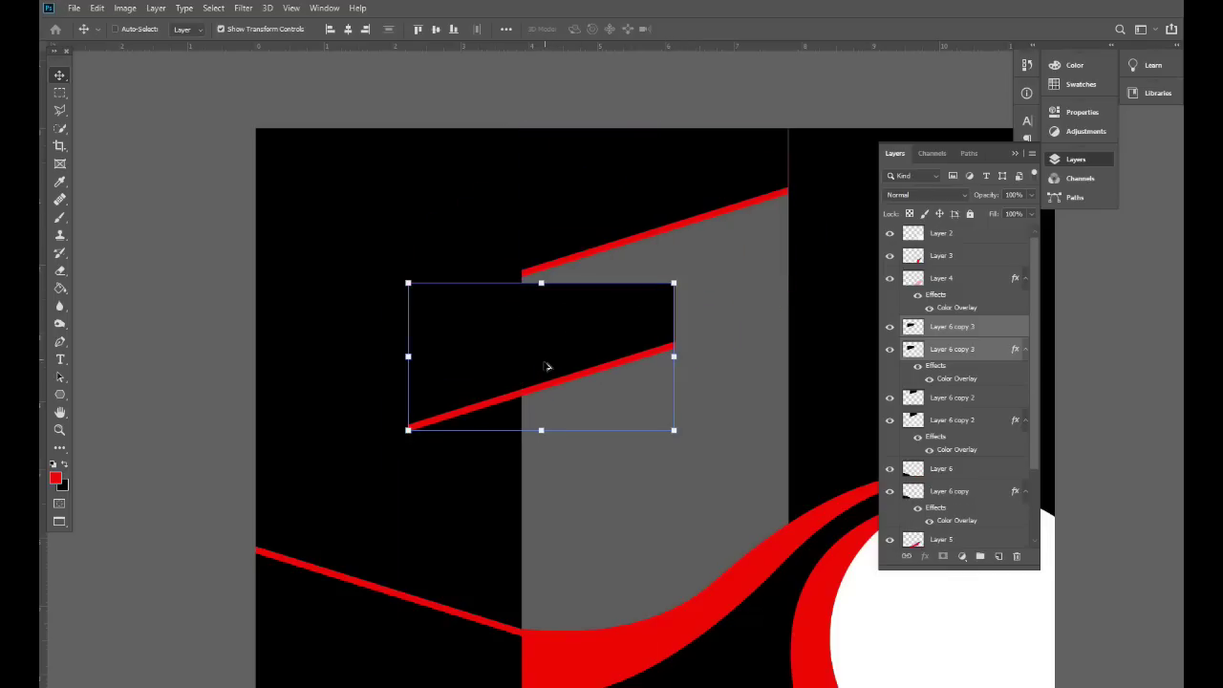
{"action": "key", "text": "ctrl"}
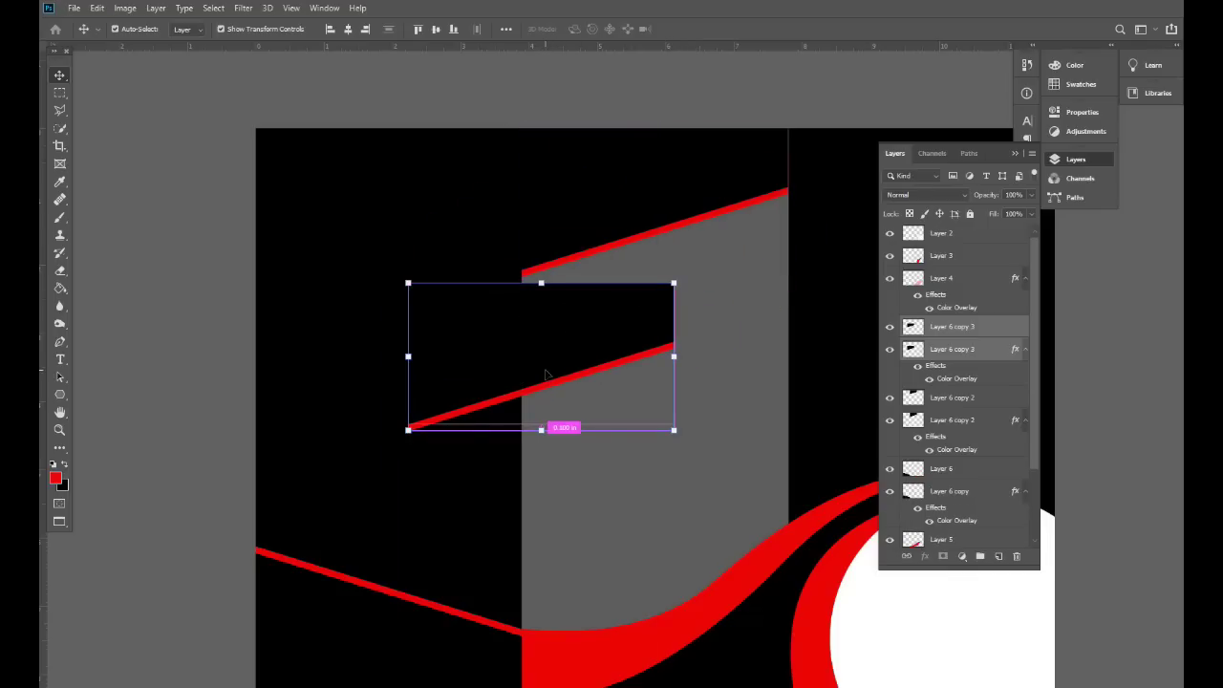
{"action": "key", "text": "ctrl+t"}
{"action": "right_click", "coordinate": [606, 325]}
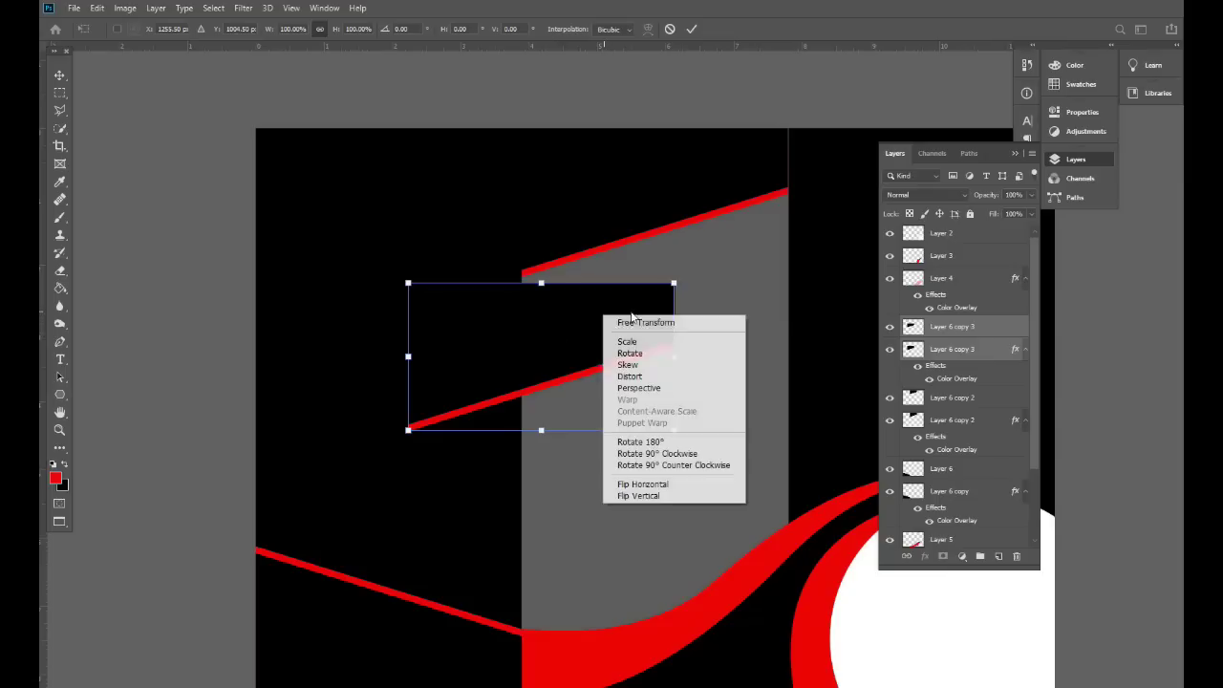
{"action": "left_click", "coordinate": [636, 485]}
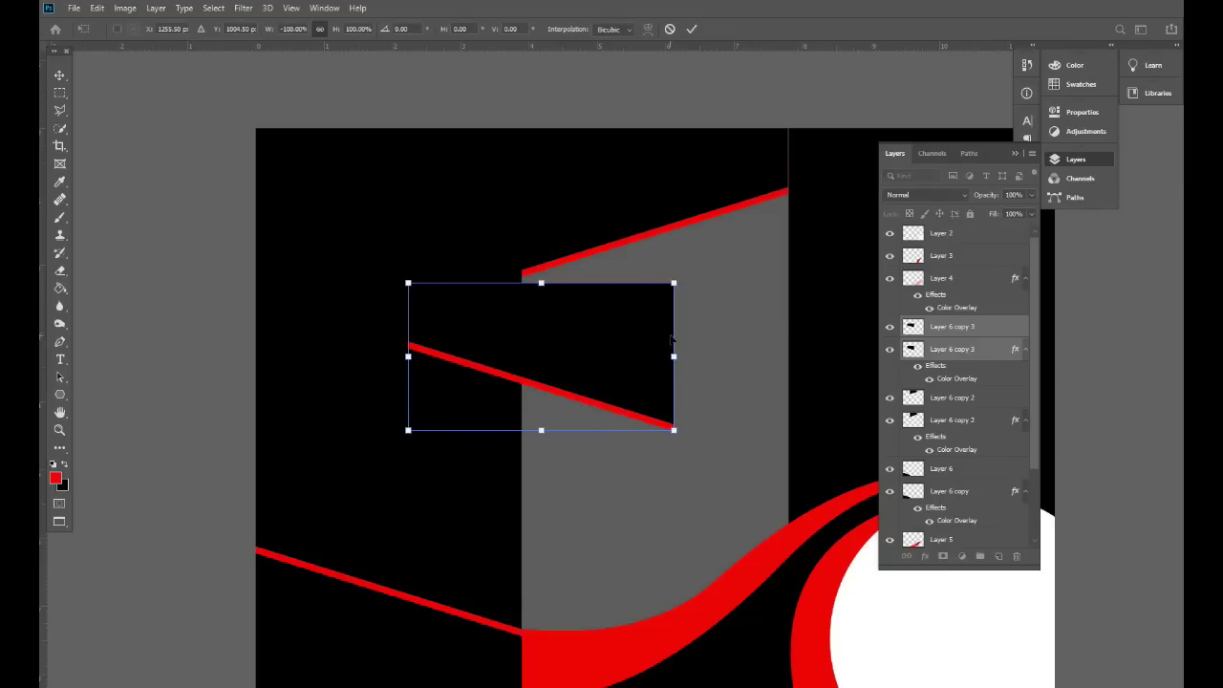
{"action": "left_click_drag", "start_coordinate": [566, 365], "coordinate": [447, 209]}
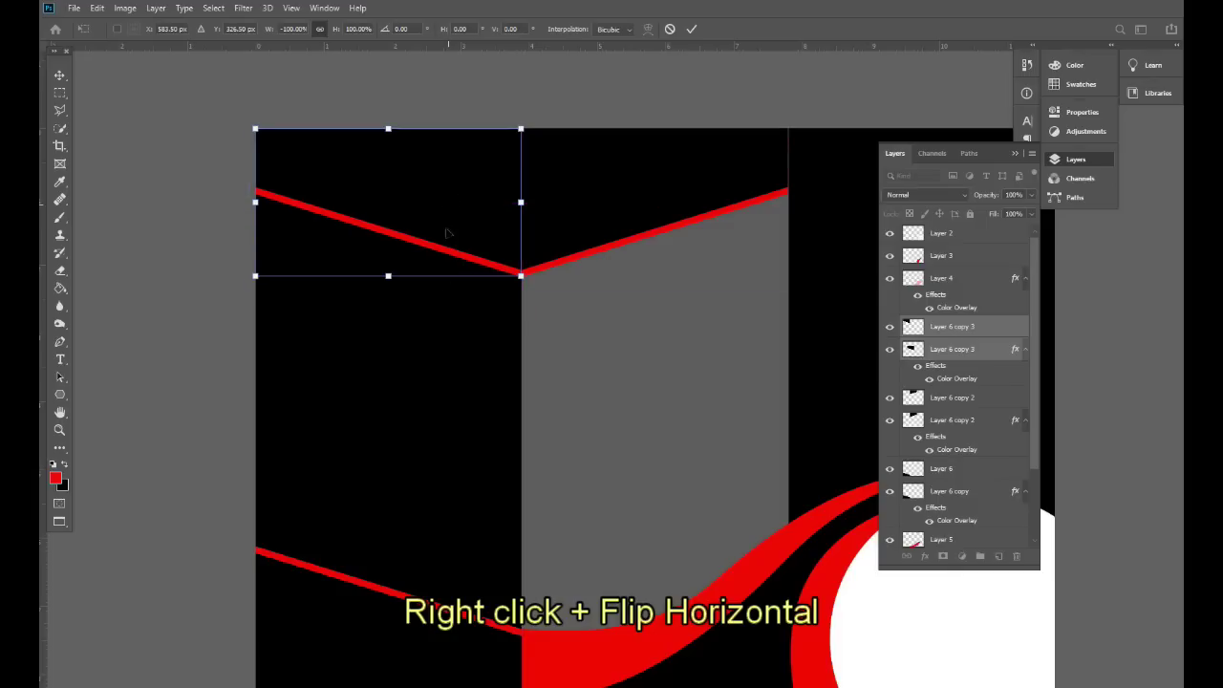
{"action": "left_click_drag", "start_coordinate": [666, 376], "coordinate": [606, 373]}
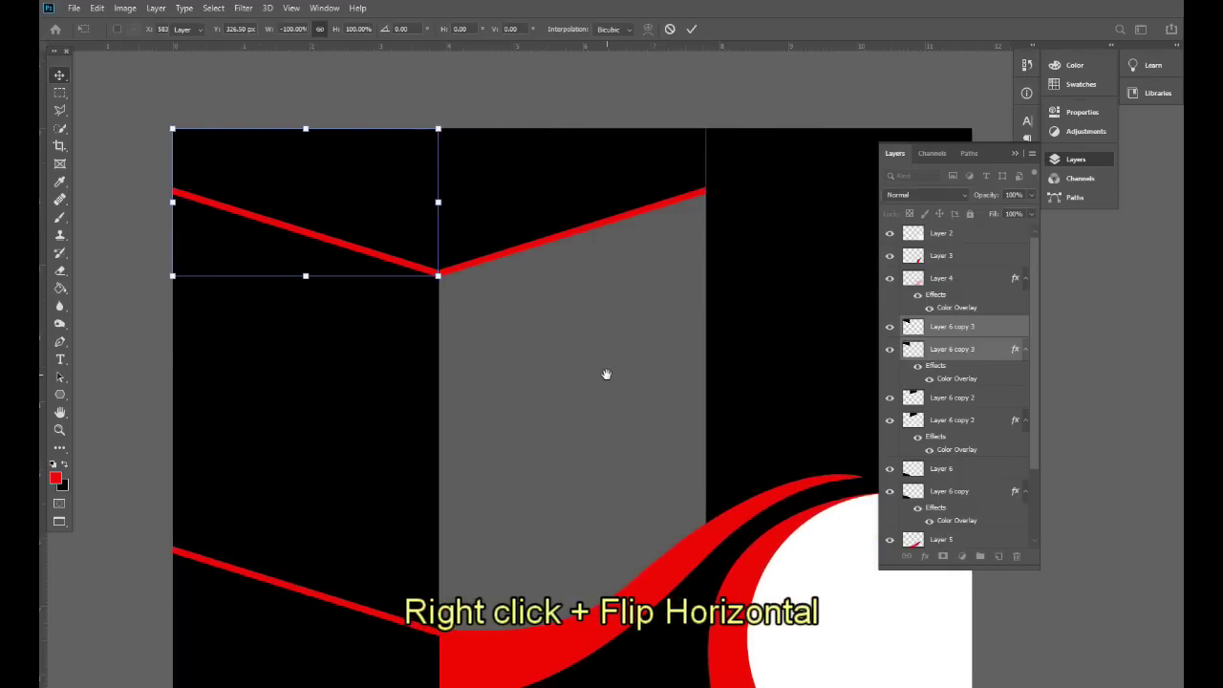
{"action": "key", "text": "Return"}
{"action": "scroll", "coordinate": [606, 374], "scroll_direction": "down", "scroll_amount": 1}
{"action": "scroll", "coordinate": [619, 373], "scroll_direction": "down", "scroll_amount": 1}
{"action": "key", "text": "s"}
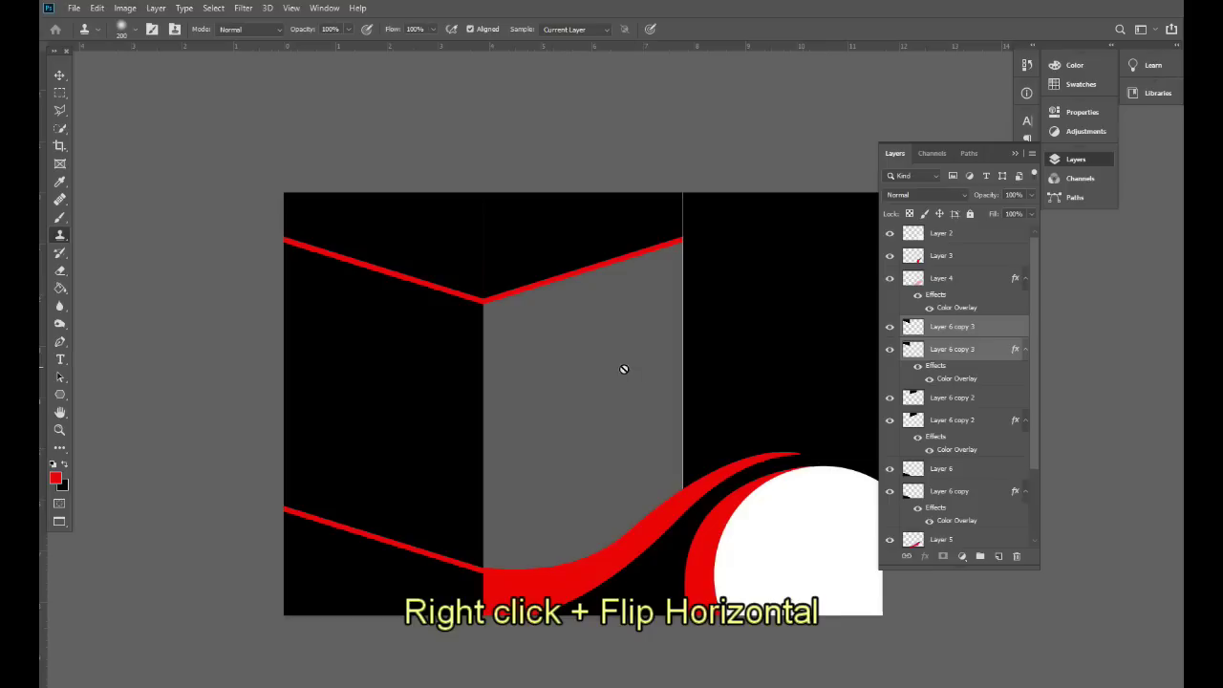
{"action": "scroll", "coordinate": [623, 369], "scroll_direction": "up", "scroll_amount": 1}
Step: Drag vertical guides onto both panel folds, then zoom out to view the whole page
{"action": "key", "text": "v"}
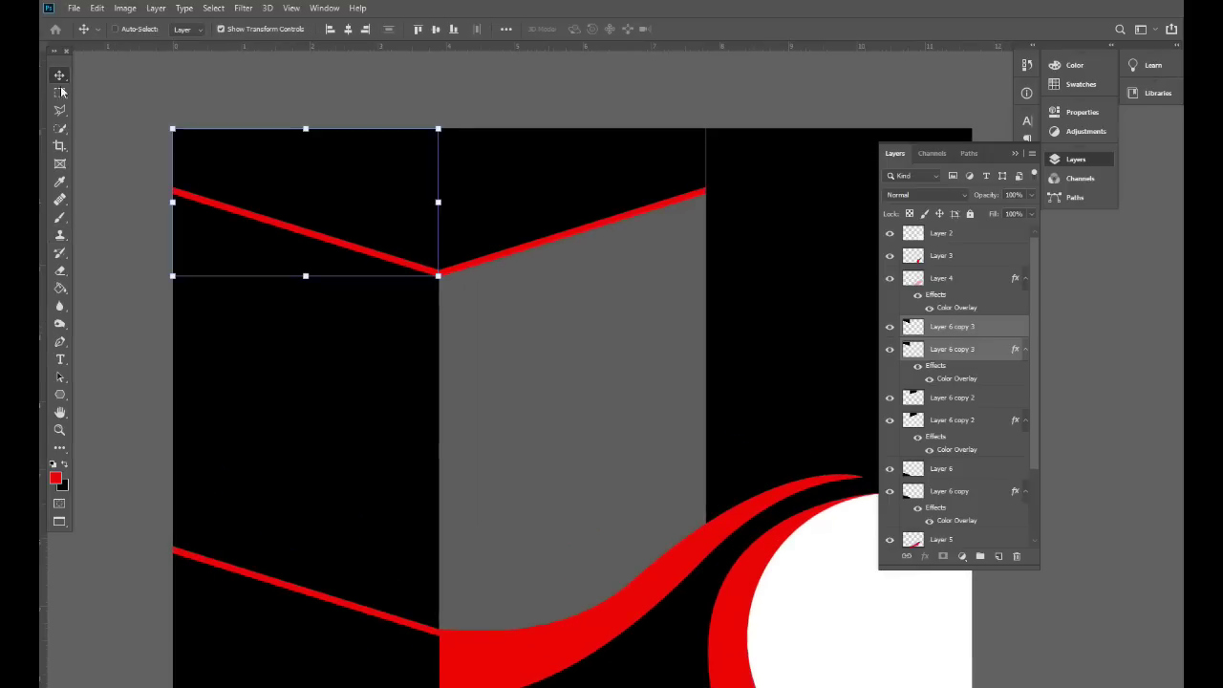
{"action": "mouse_move", "coordinate": [43, 304]}
{"action": "left_mouse_down"}
{"action": "mouse_move", "coordinate": [364, 363]}
{"action": "mouse_move", "coordinate": [442, 348]}
{"action": "left_mouse_up"}
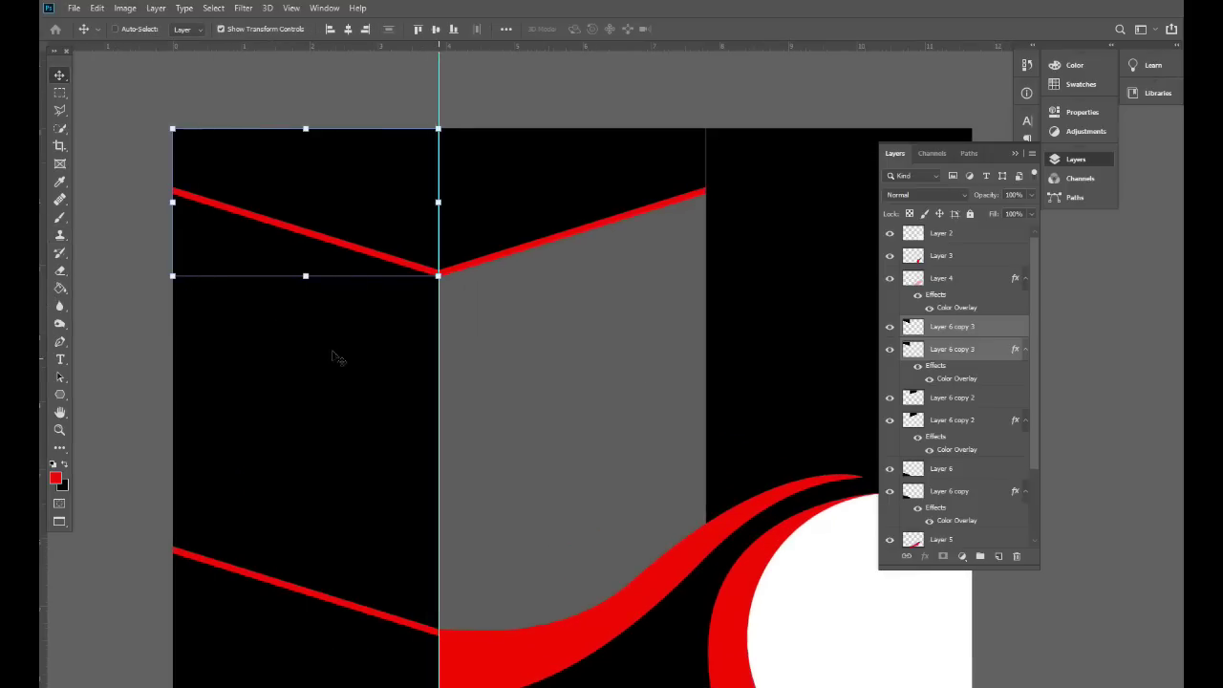
{"action": "mouse_move", "coordinate": [44, 316]}
{"action": "left_mouse_down"}
{"action": "mouse_move", "coordinate": [635, 453]}
{"action": "mouse_move", "coordinate": [706, 453]}
{"action": "left_mouse_up"}
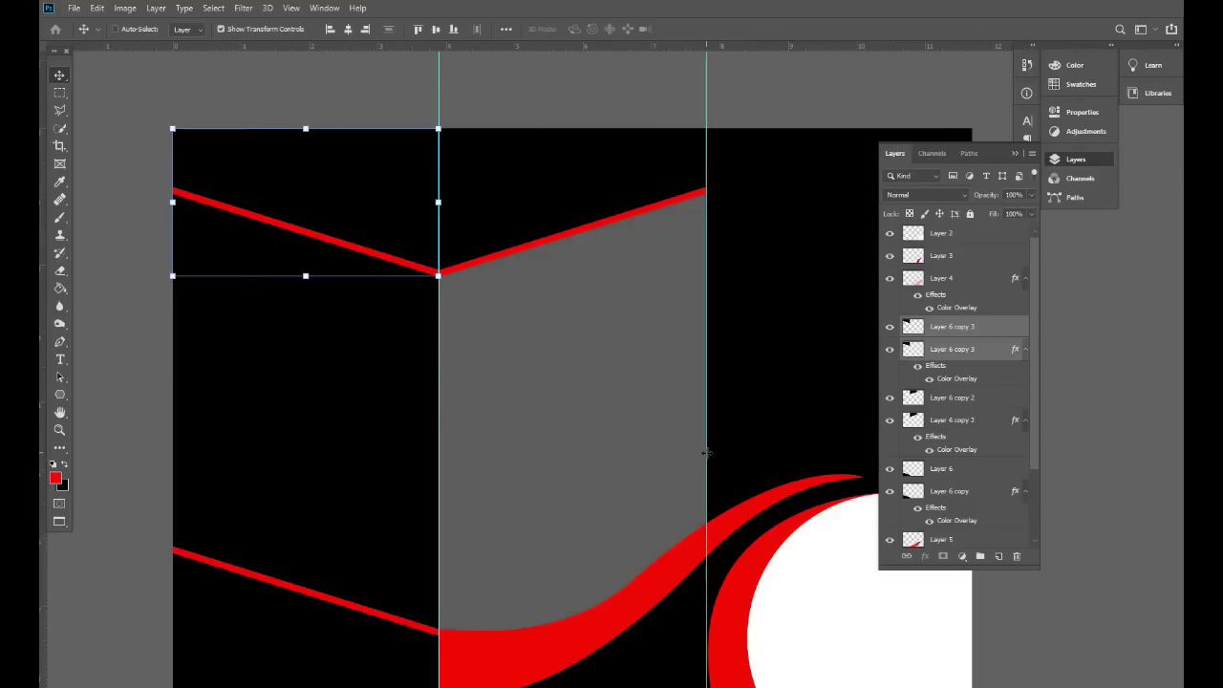
{"action": "scroll", "coordinate": [363, 383], "scroll_direction": "right", "scroll_amount": 1}
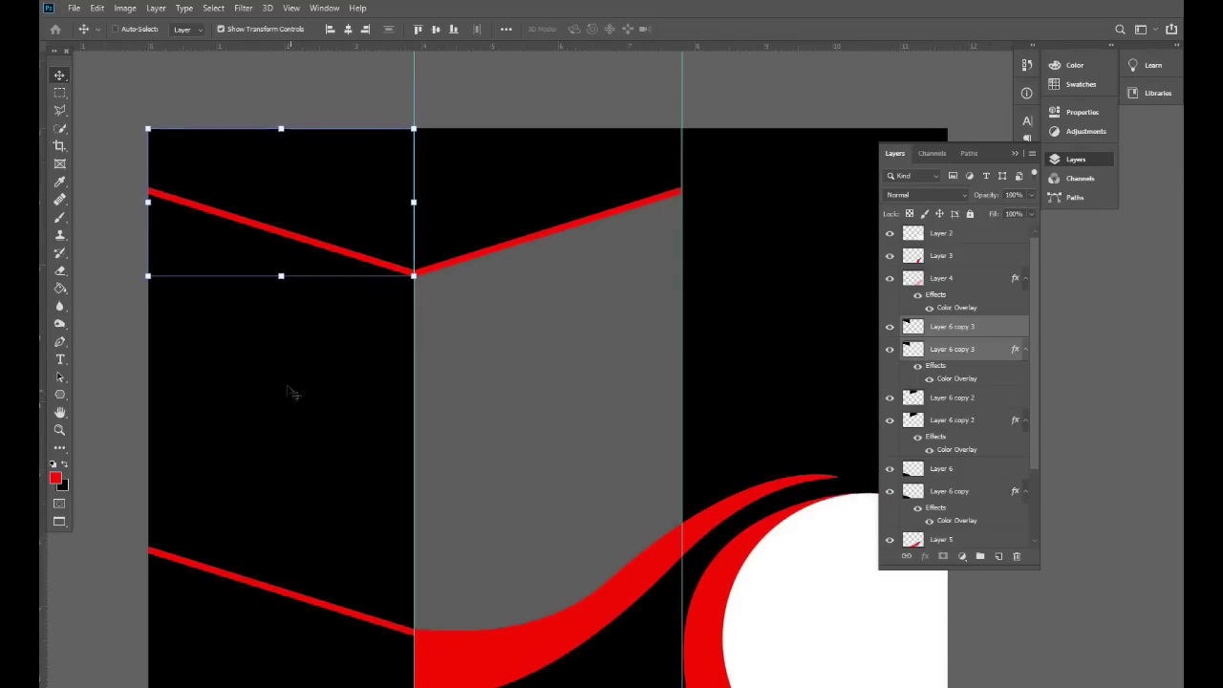
{"action": "scroll", "coordinate": [273, 325], "scroll_direction": "right", "scroll_amount": 1}
{"action": "left_click_drag", "start_coordinate": [257, 257], "coordinate": [245, 255]}
{"action": "left_click", "coordinate": [222, 29]}
{"action": "scroll", "coordinate": [369, 319], "scroll_direction": "right", "scroll_amount": 1}
{"action": "key", "text": "ctrl+minus"}
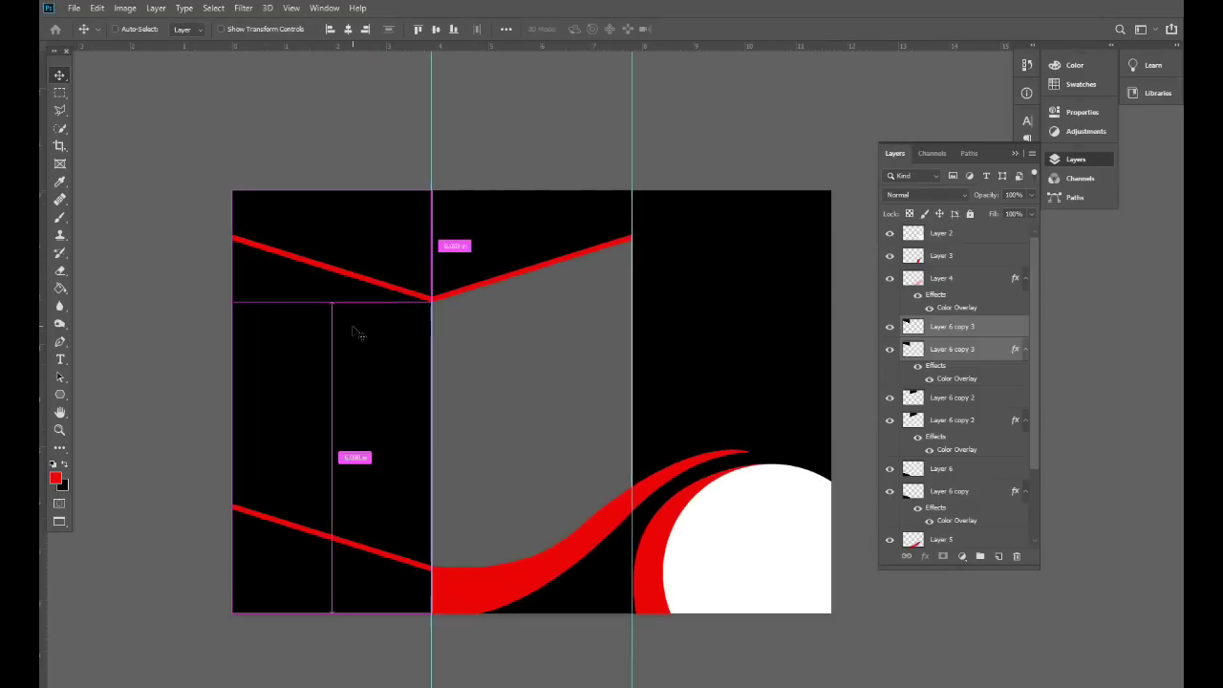
{"action": "scroll", "coordinate": [420, 379], "scroll_direction": "right", "scroll_amount": 1}
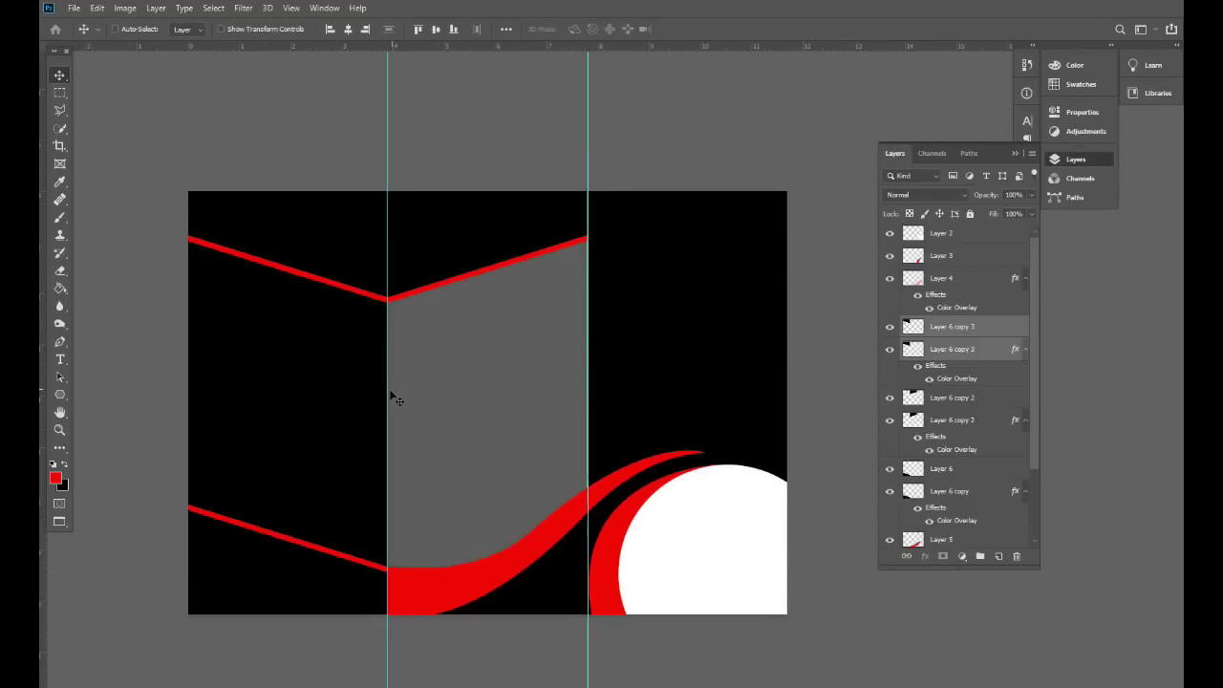
{"action": "left_click_drag", "start_coordinate": [488, 409], "coordinate": [385, 433]}
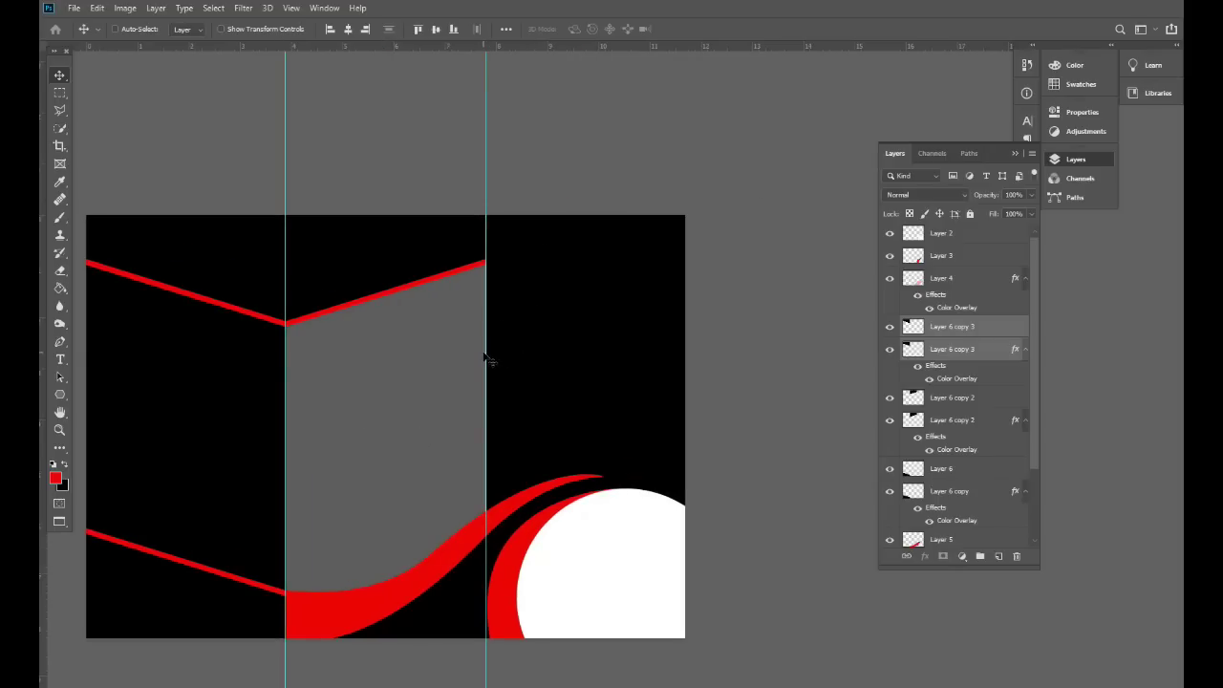
{"action": "left_click", "coordinate": [323, 8]}
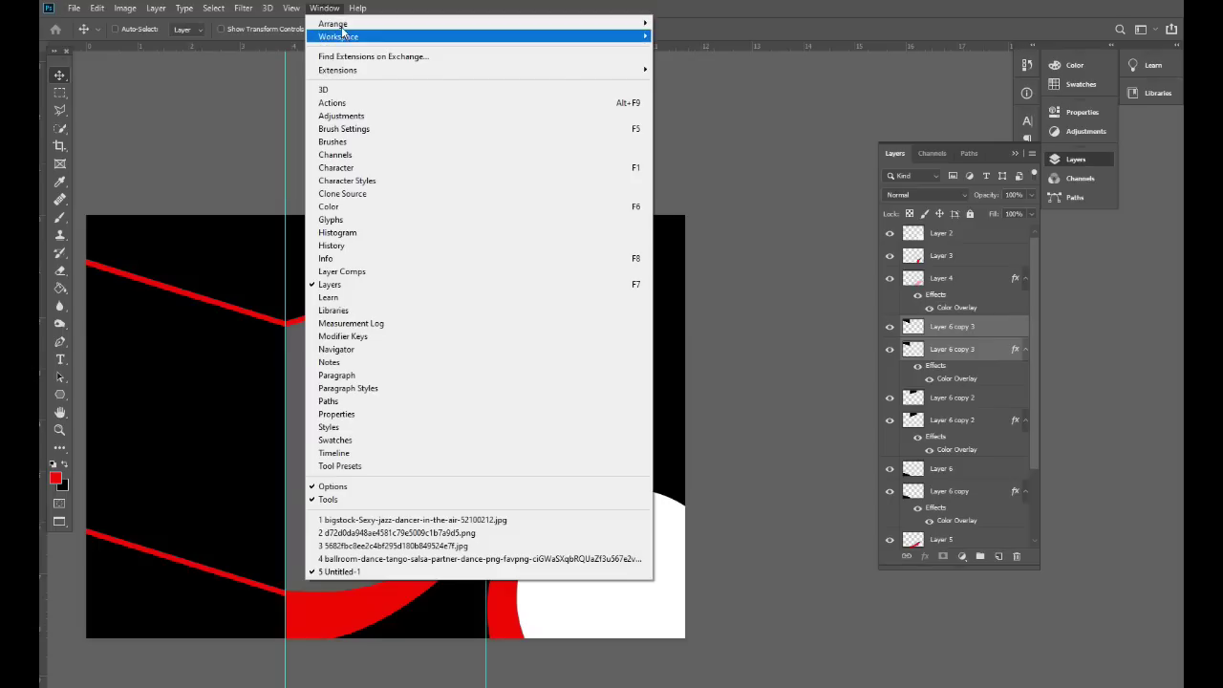
{"action": "mouse_move", "coordinate": [344, 23]}
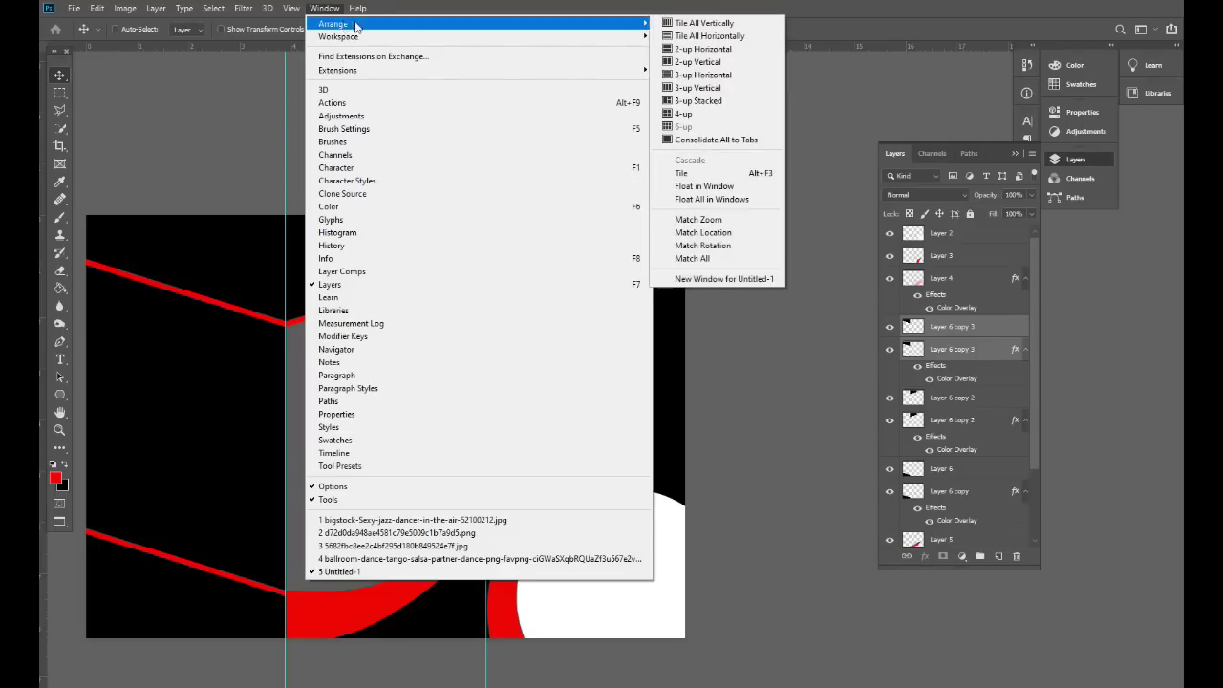
Step: Tile the open documents and bring the whole jumping-dancer photo into view
{"action": "left_click", "coordinate": [701, 173]}
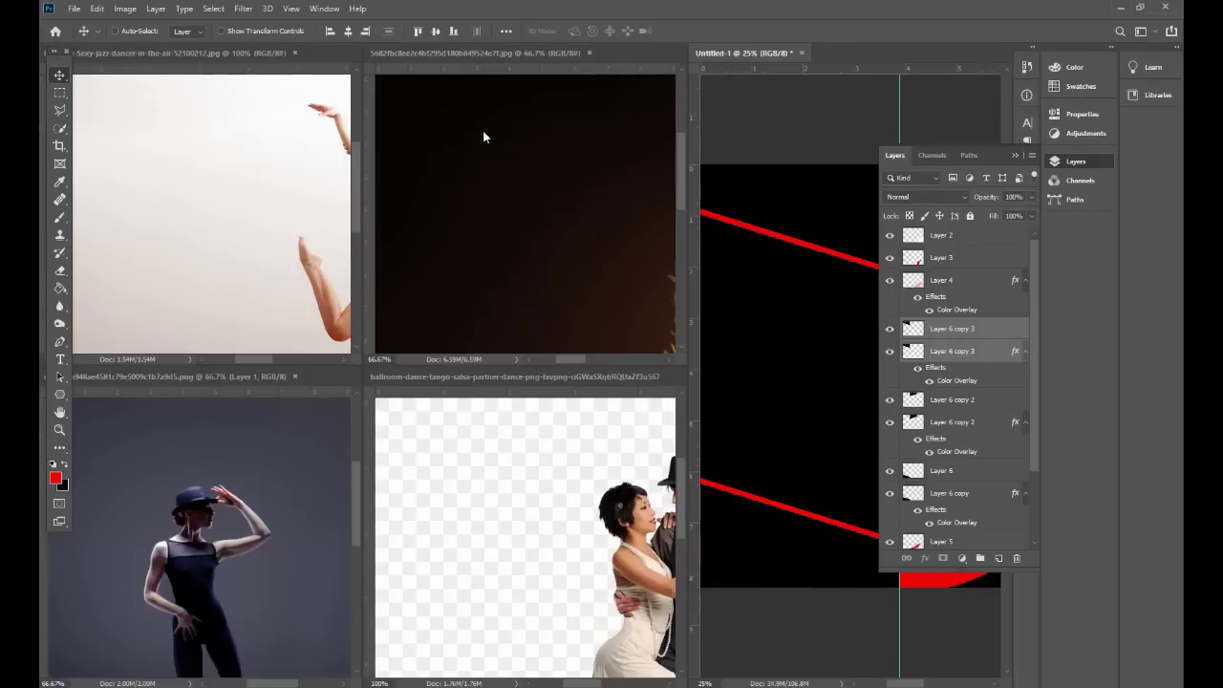
{"action": "left_click", "coordinate": [290, 226]}
{"action": "mouse_move", "coordinate": [229, 232]}
{"action": "left_mouse_down"}
{"action": "mouse_move", "coordinate": [187, 146]}
{"action": "mouse_move", "coordinate": [191, 124]}
{"action": "mouse_move", "coordinate": [204, 173]}
{"action": "left_mouse_up"}
{"action": "key", "text": "Escape"}
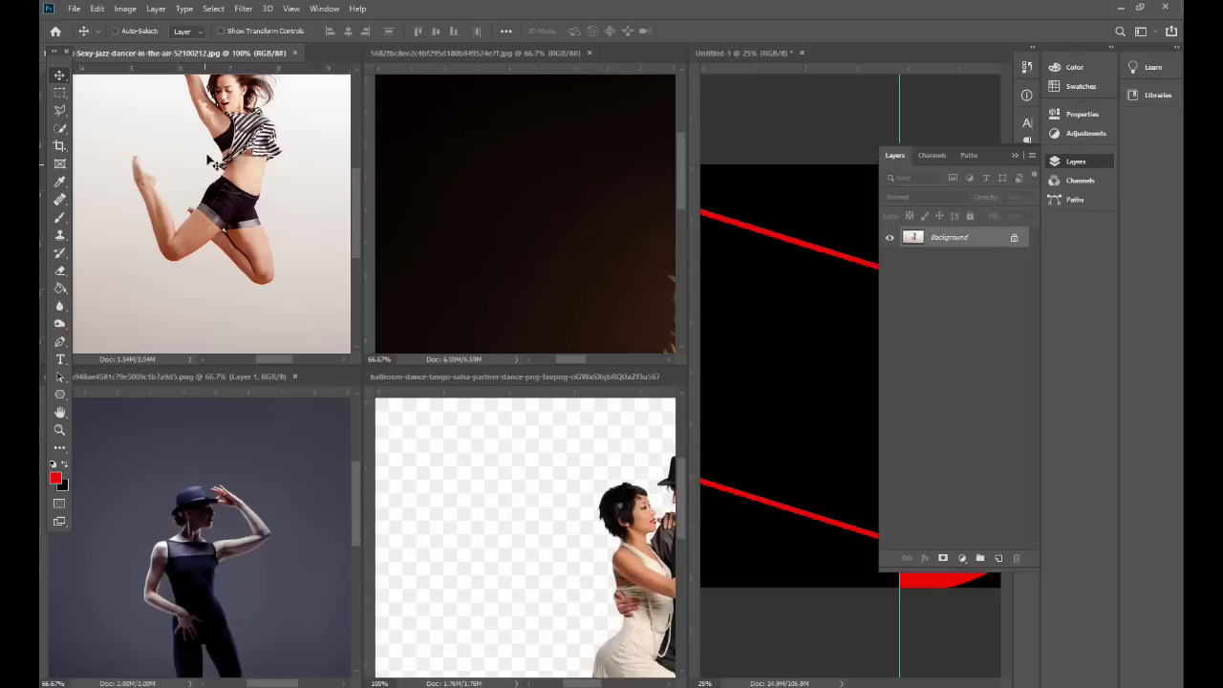
{"action": "key", "text": "ctrl+minus"}
{"action": "key", "text": "ctrl+minus"}
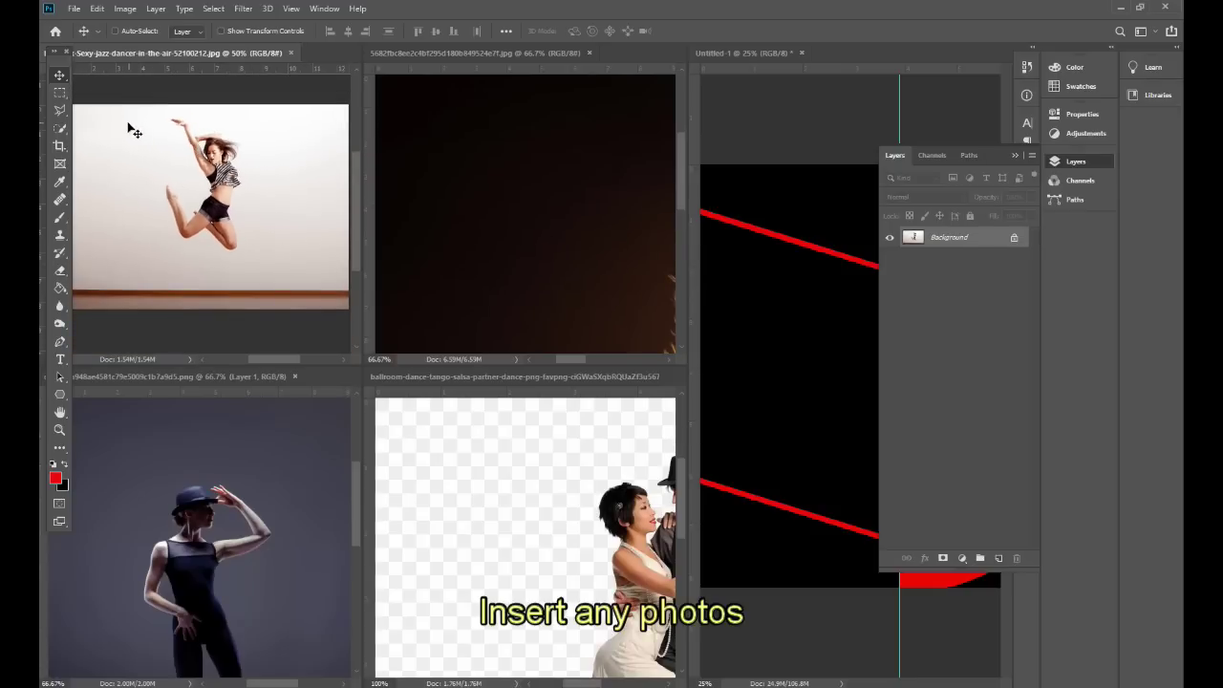
Step: Select all of the dancer photo, close its document and return to the brochure
{"action": "left_click", "coordinate": [214, 9]}
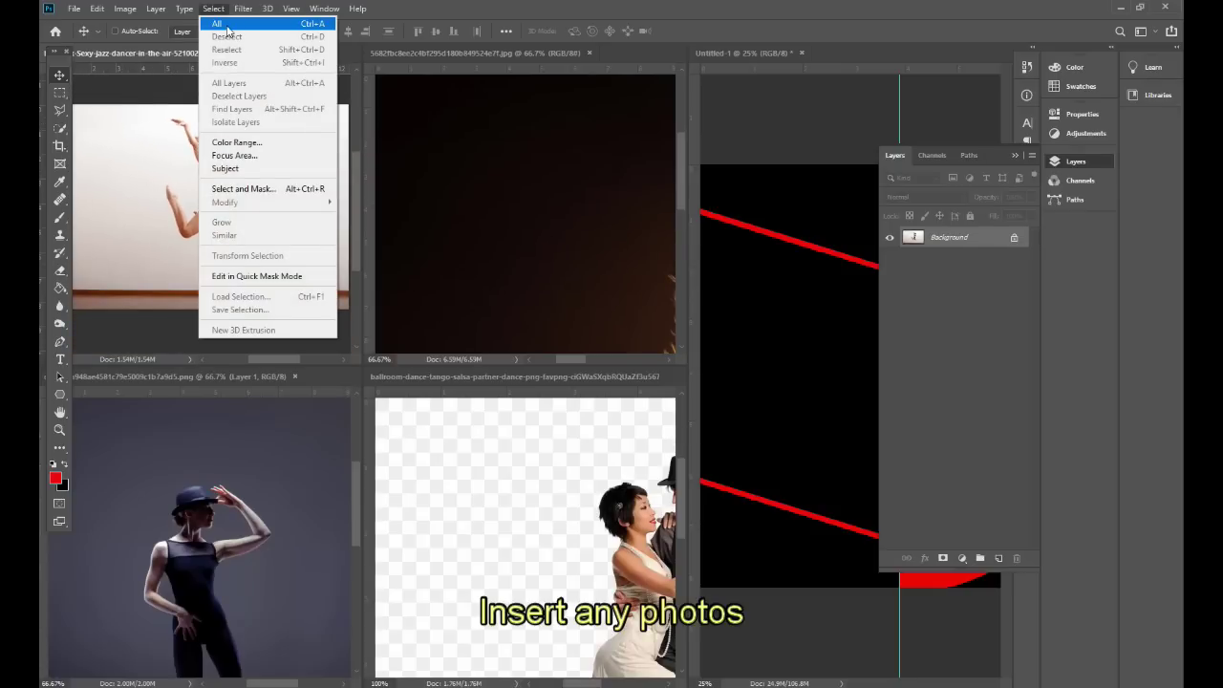
{"action": "left_click", "coordinate": [230, 22]}
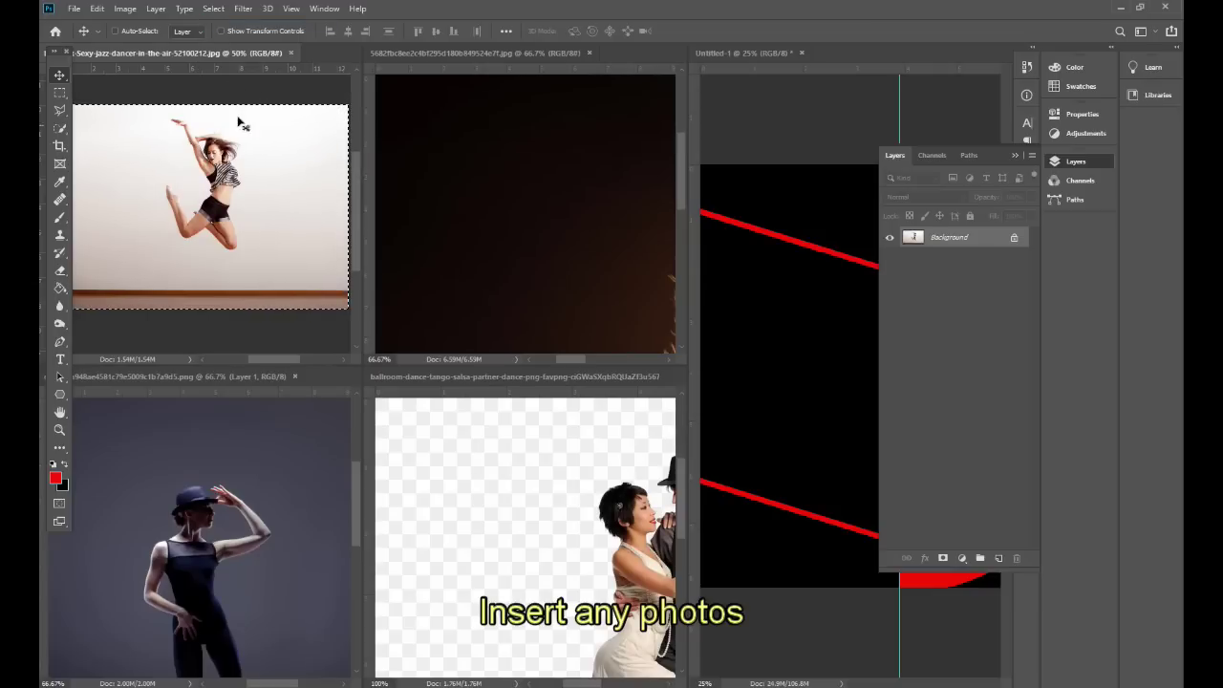
{"action": "left_click", "coordinate": [291, 55]}
{"action": "left_click", "coordinate": [748, 174]}
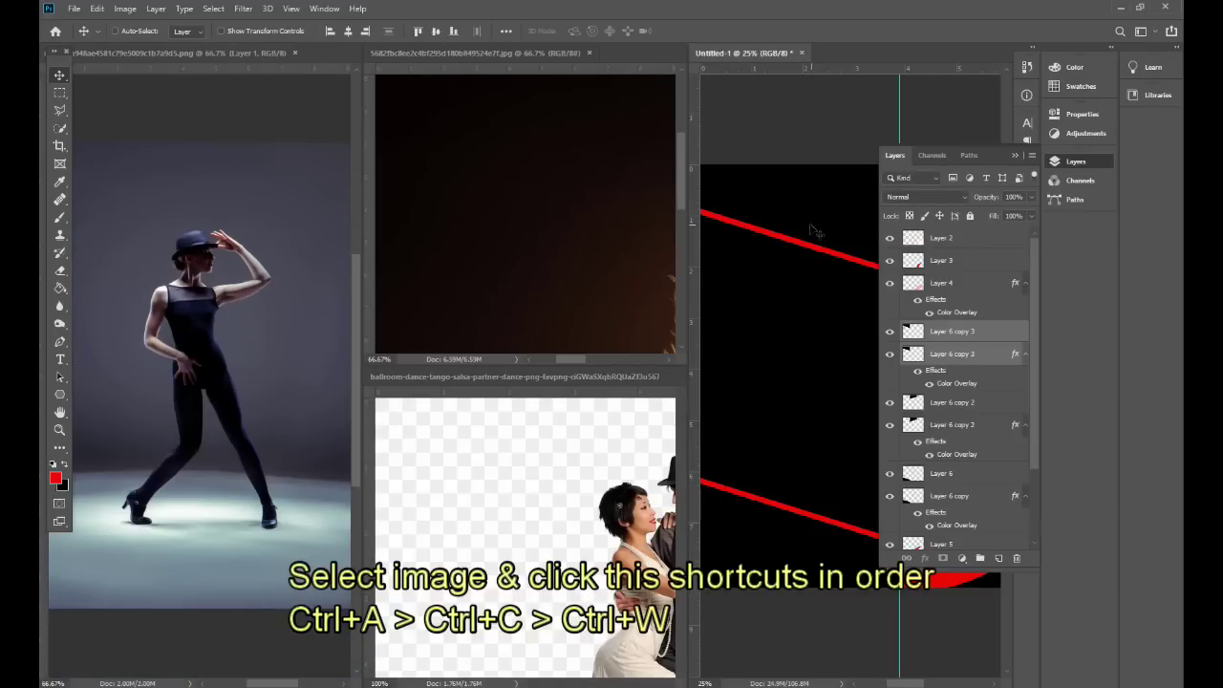
Step: Paste the jumping-dancer photo into the selection of Layer 1 copy 2, the right black panel
{"action": "key", "text": "f"}
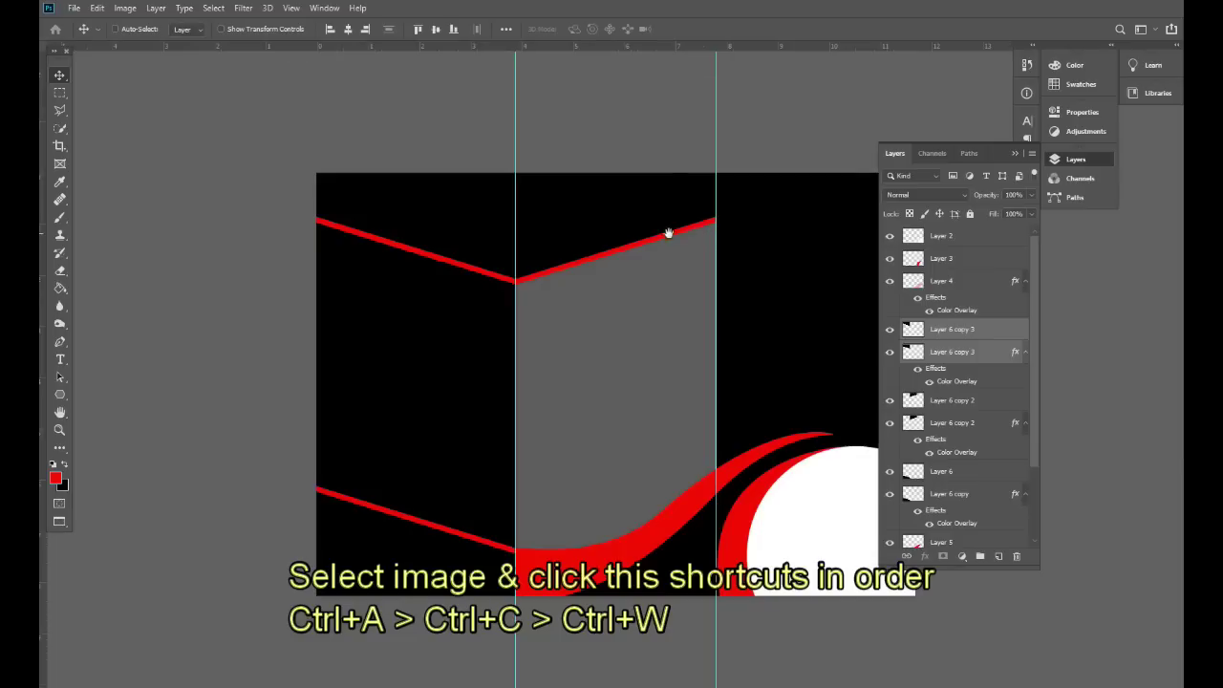
{"action": "left_click_drag", "start_coordinate": [666, 232], "coordinate": [355, 246]}
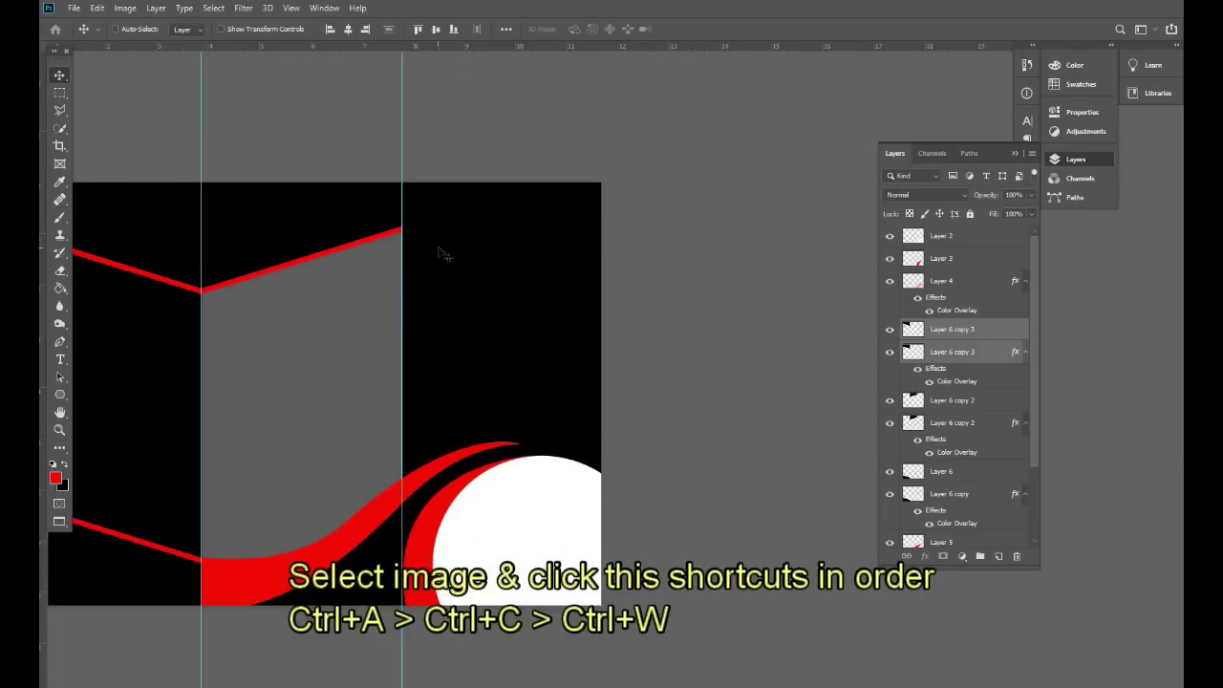
{"action": "left_click_drag", "start_coordinate": [1037, 349], "coordinate": [1030, 465]}
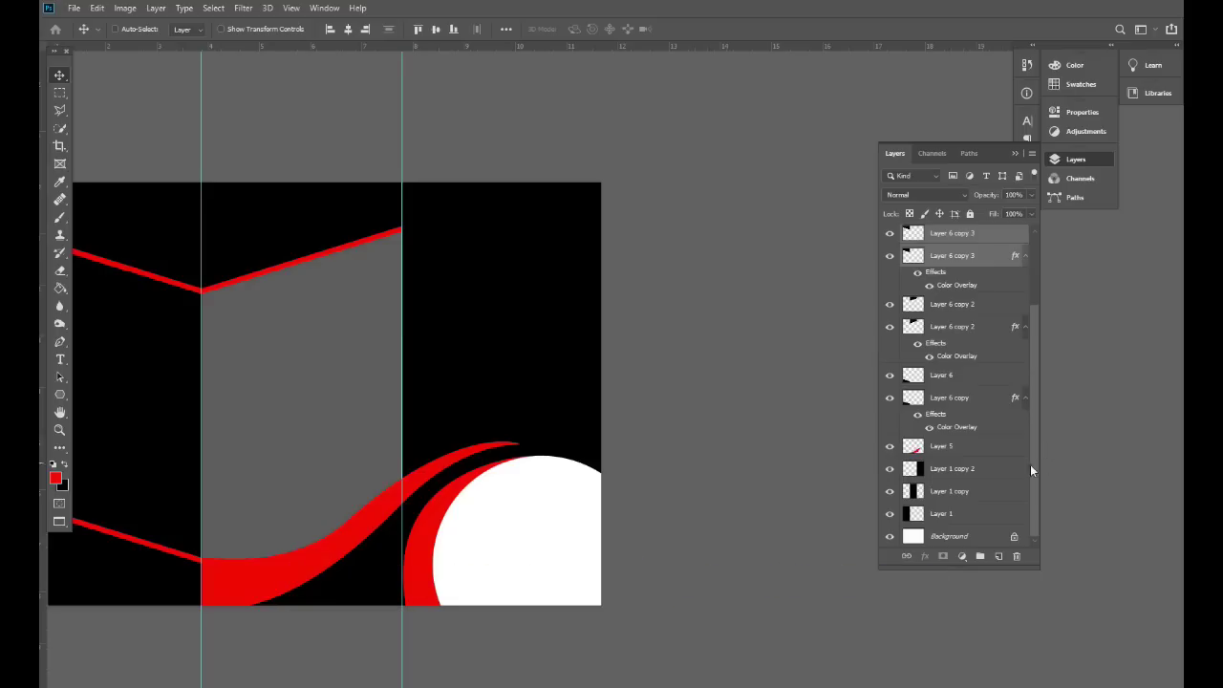
{"action": "left_click", "coordinate": [941, 470]}
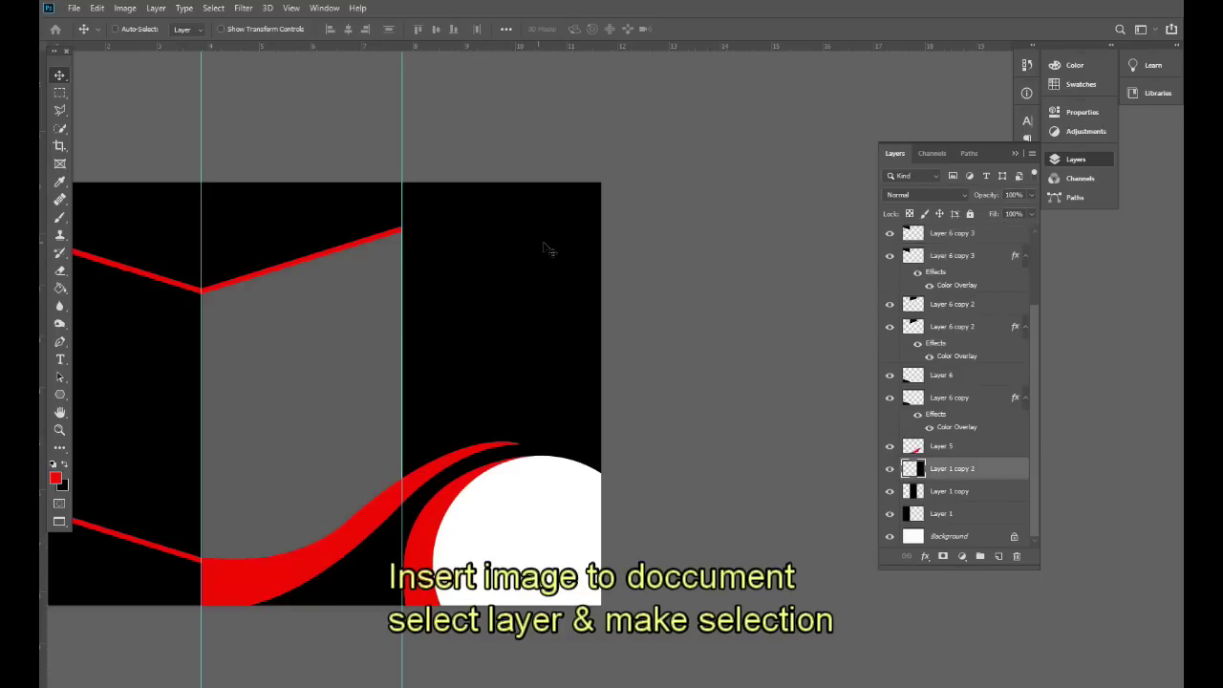
{"action": "key", "text": "ctrl"}
{"action": "left_click", "coordinate": [914, 471], "text": "ctrl"}
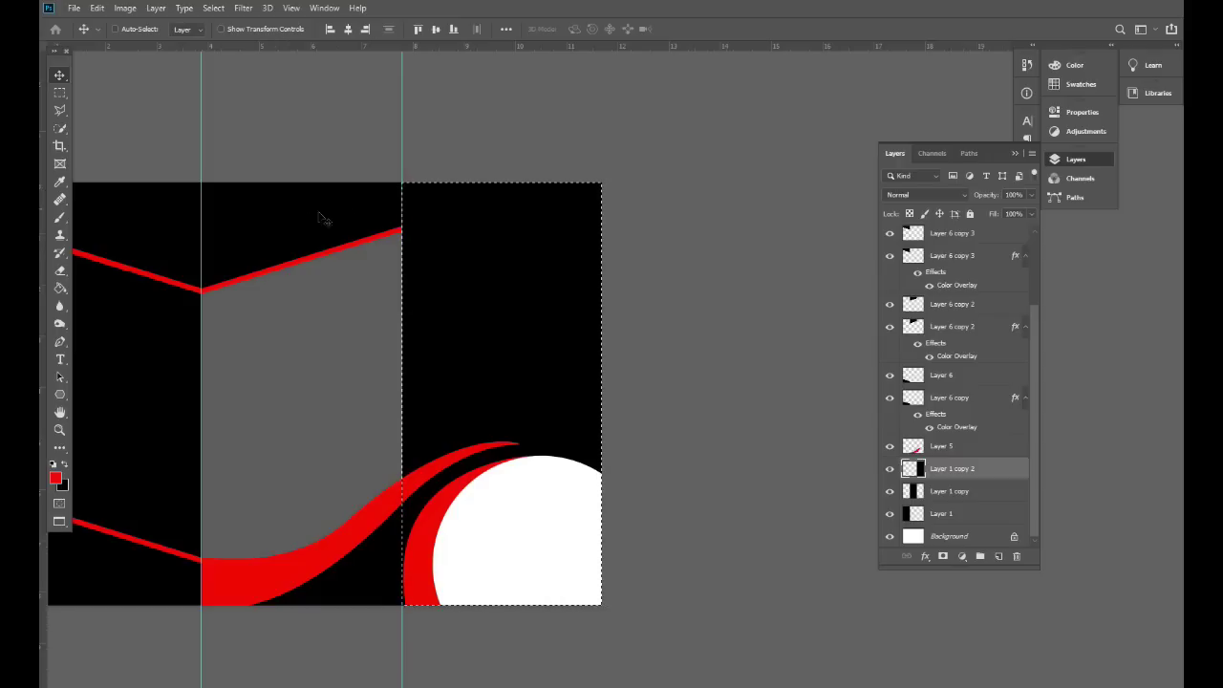
{"action": "key", "text": "ctrl"}
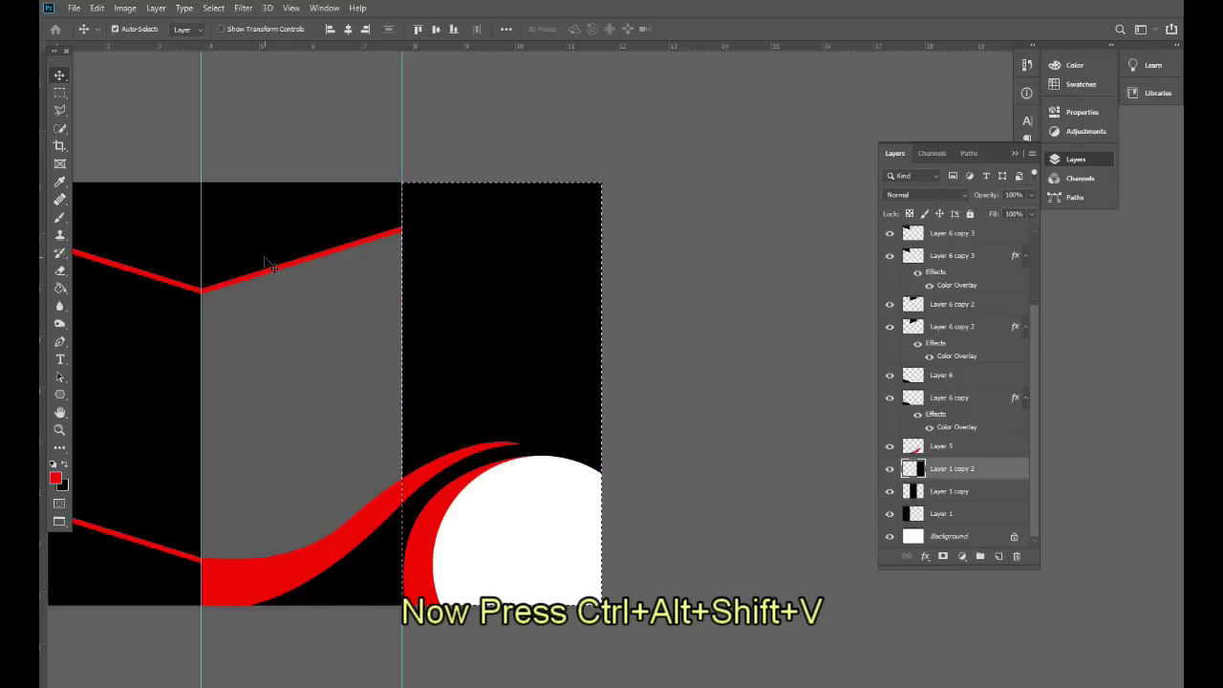
{"action": "key", "text": "ctrl+alt+shift+v"}
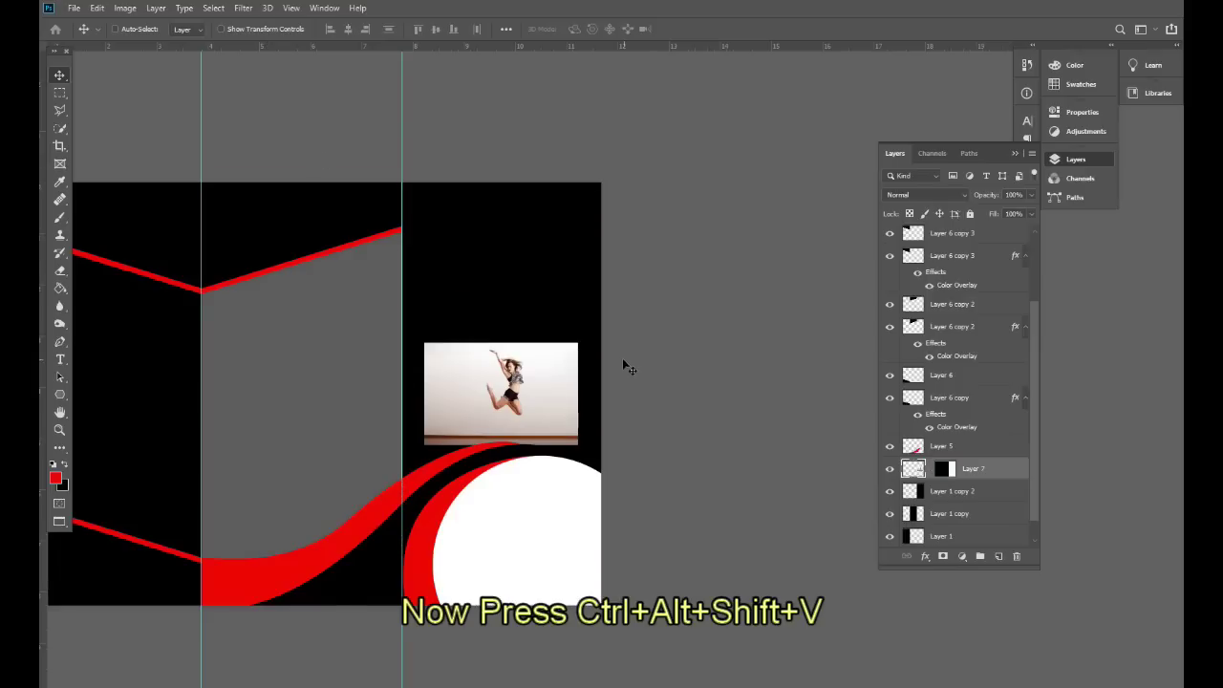
Step: Scale and shift the dancer photo in Layer 7 to cover the whole right panel
{"action": "key", "text": "ctrl"}
{"action": "key", "text": "ctrl+t"}
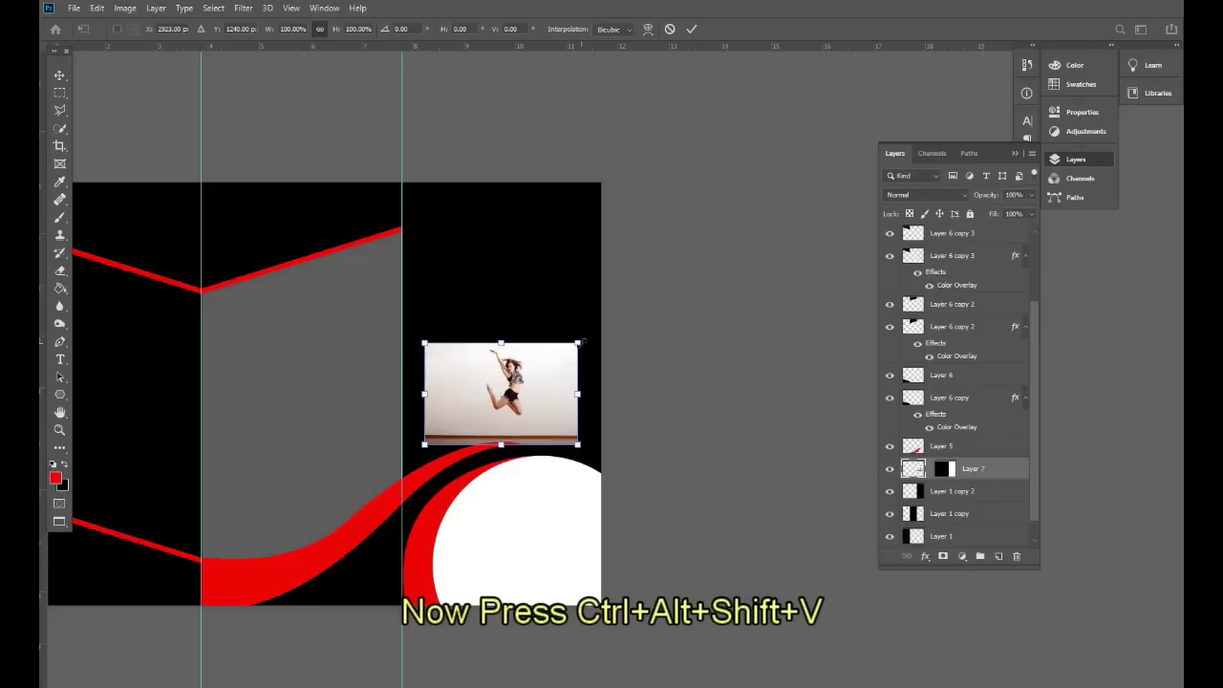
{"action": "left_click_drag", "start_coordinate": [584, 342], "coordinate": [717, 250]}
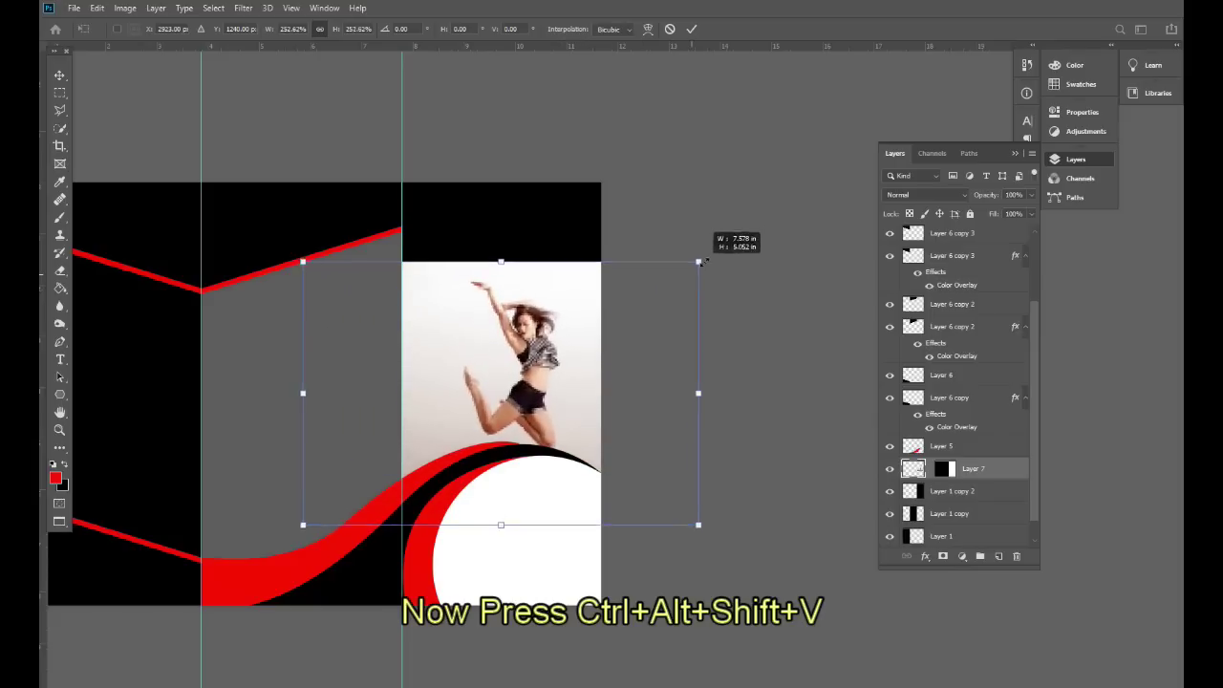
{"action": "left_click_drag", "start_coordinate": [639, 331], "coordinate": [620, 269]}
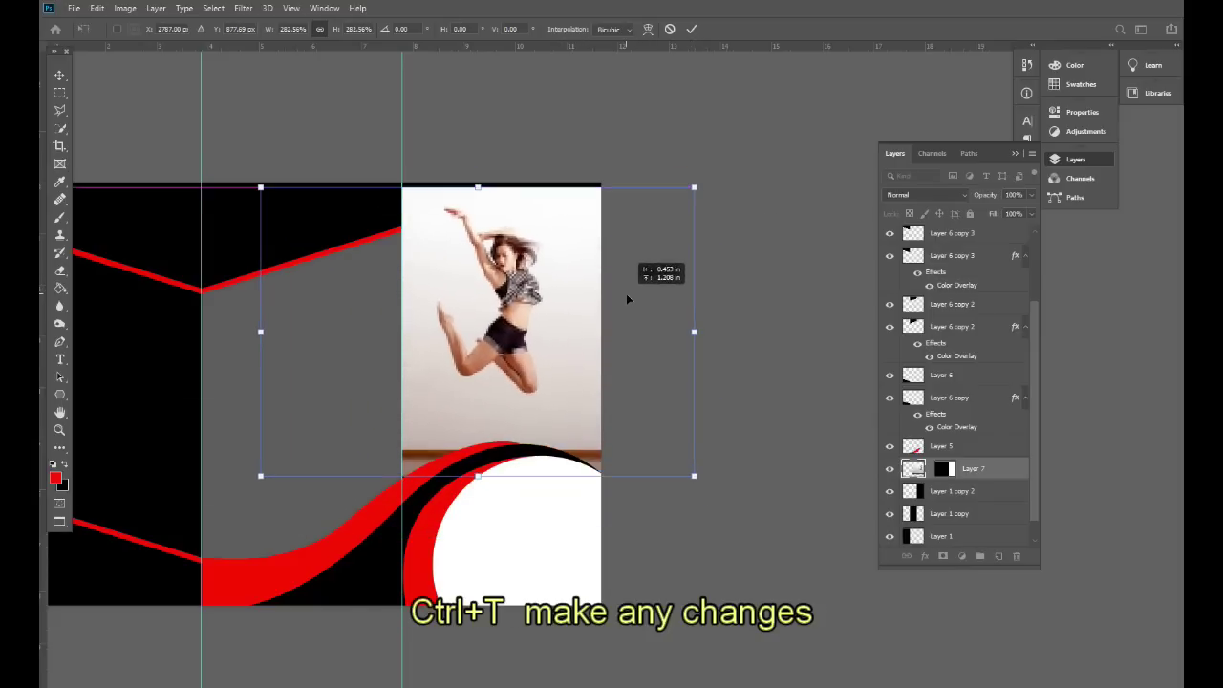
{"action": "left_click_drag", "start_coordinate": [691, 208], "coordinate": [685, 239]}
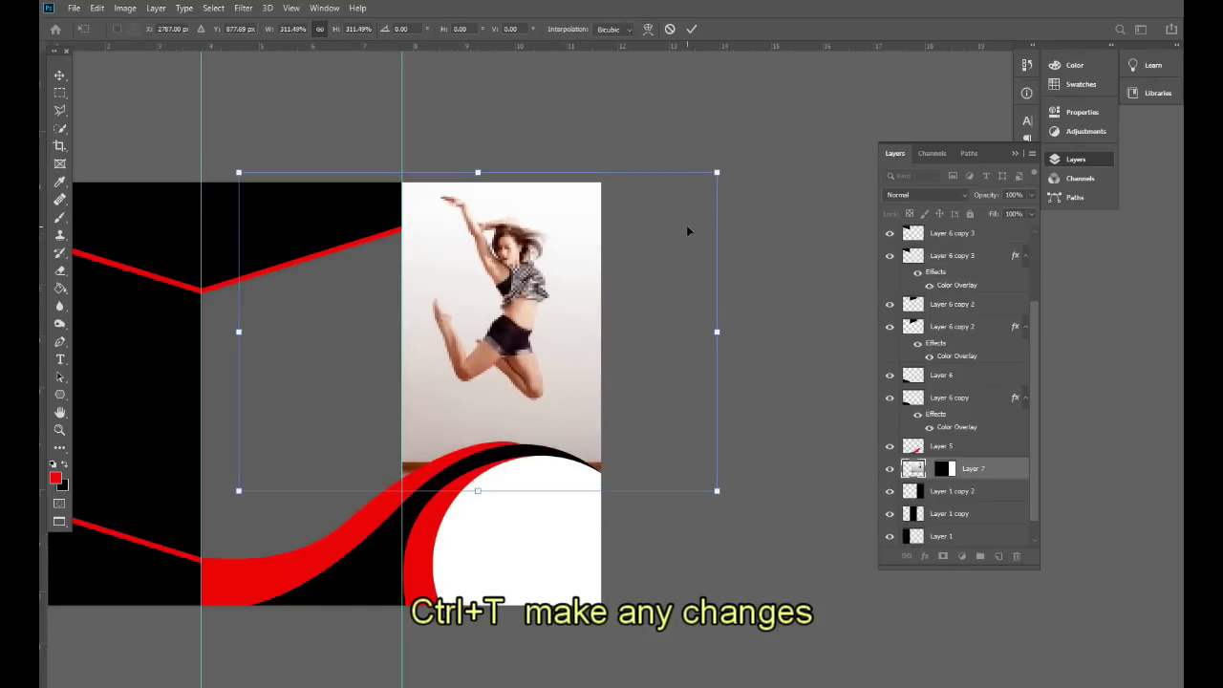
{"action": "left_click_drag", "start_coordinate": [685, 235], "coordinate": [701, 230]}
{"action": "key", "text": "Return"}
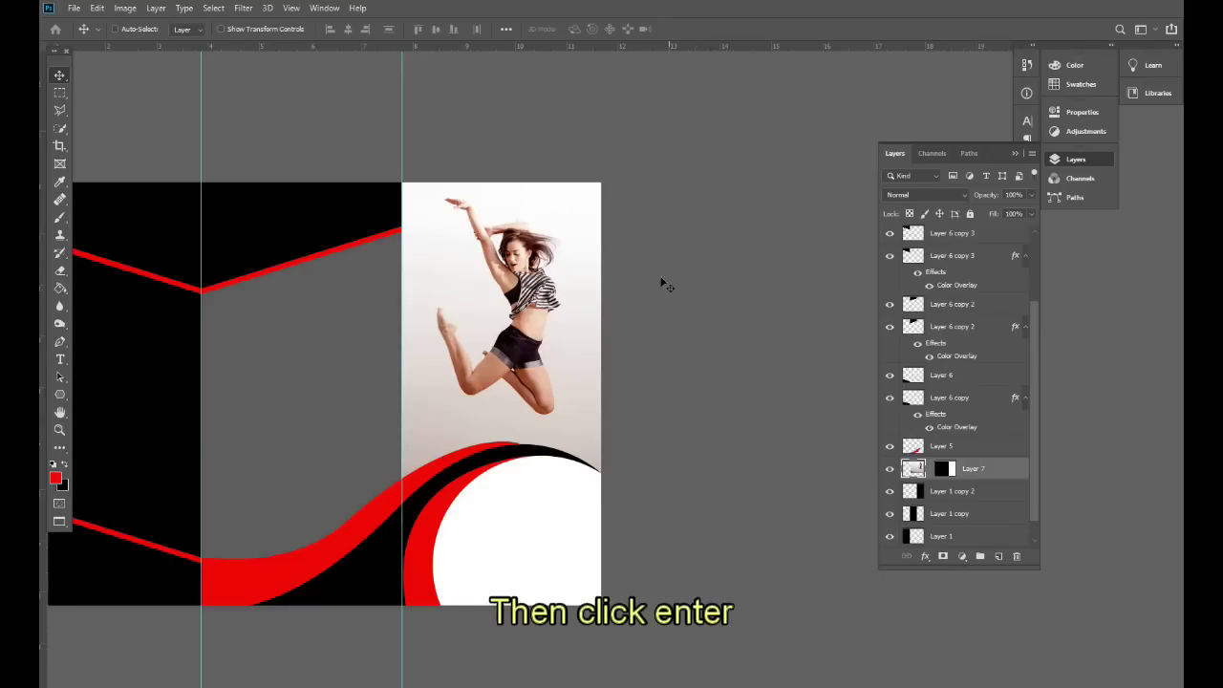
{"action": "left_click_drag", "start_coordinate": [278, 365], "coordinate": [512, 351]}
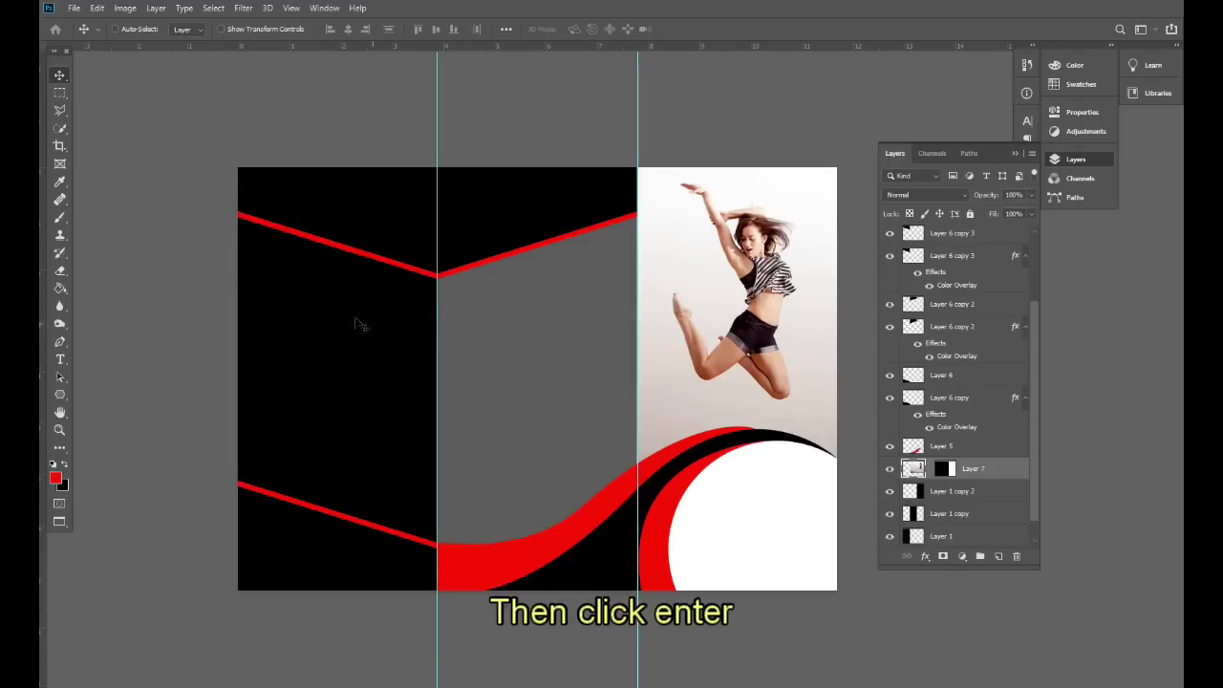
Step: Tile the open documents and copy the entire dancer-in-hat photo
{"action": "left_click", "coordinate": [324, 7]}
{"action": "mouse_move", "coordinate": [334, 23]}
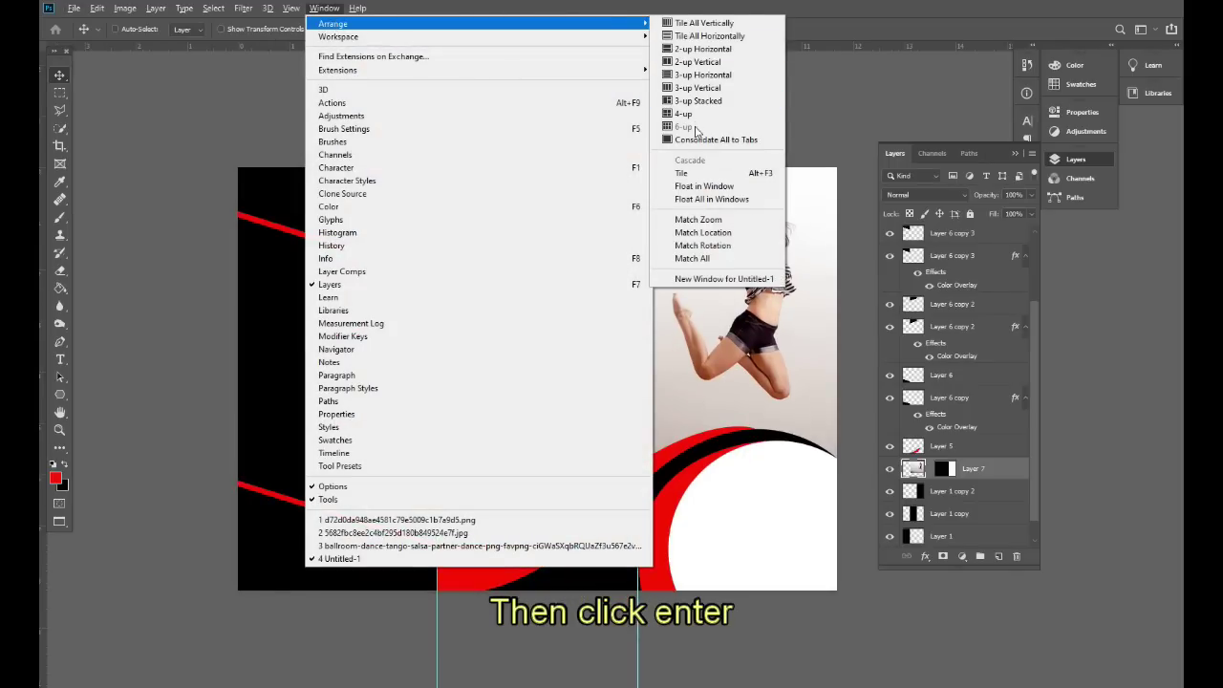
{"action": "left_click", "coordinate": [693, 173]}
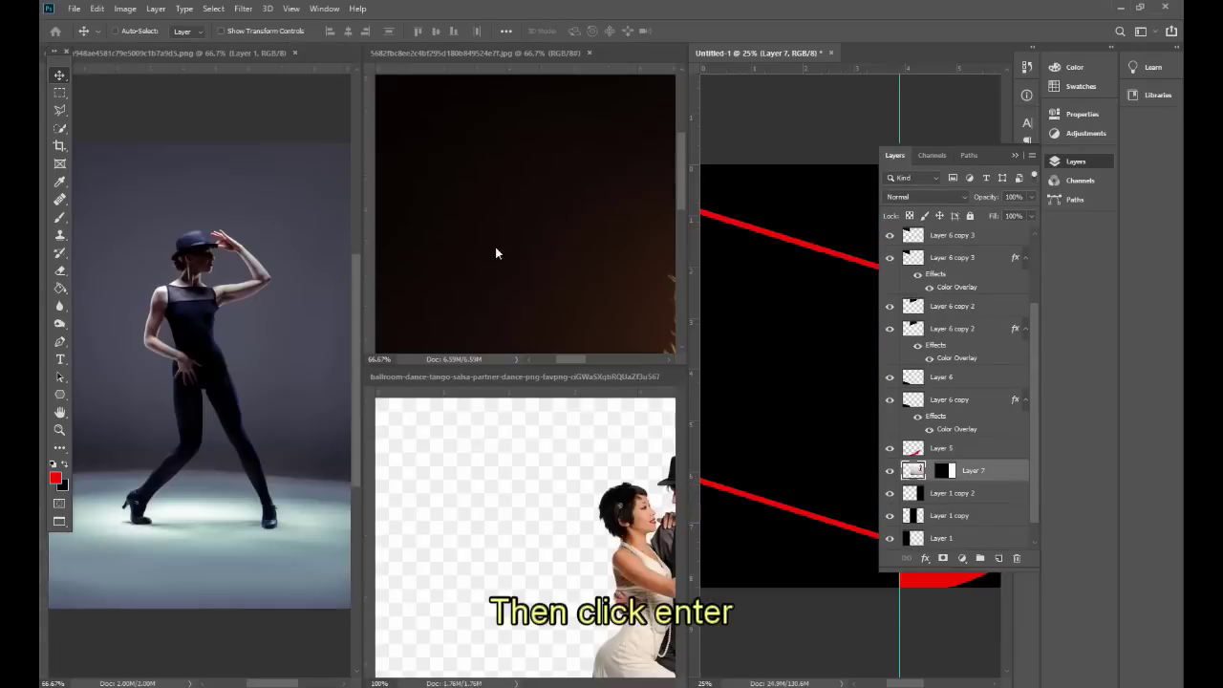
{"action": "left_click", "coordinate": [310, 174]}
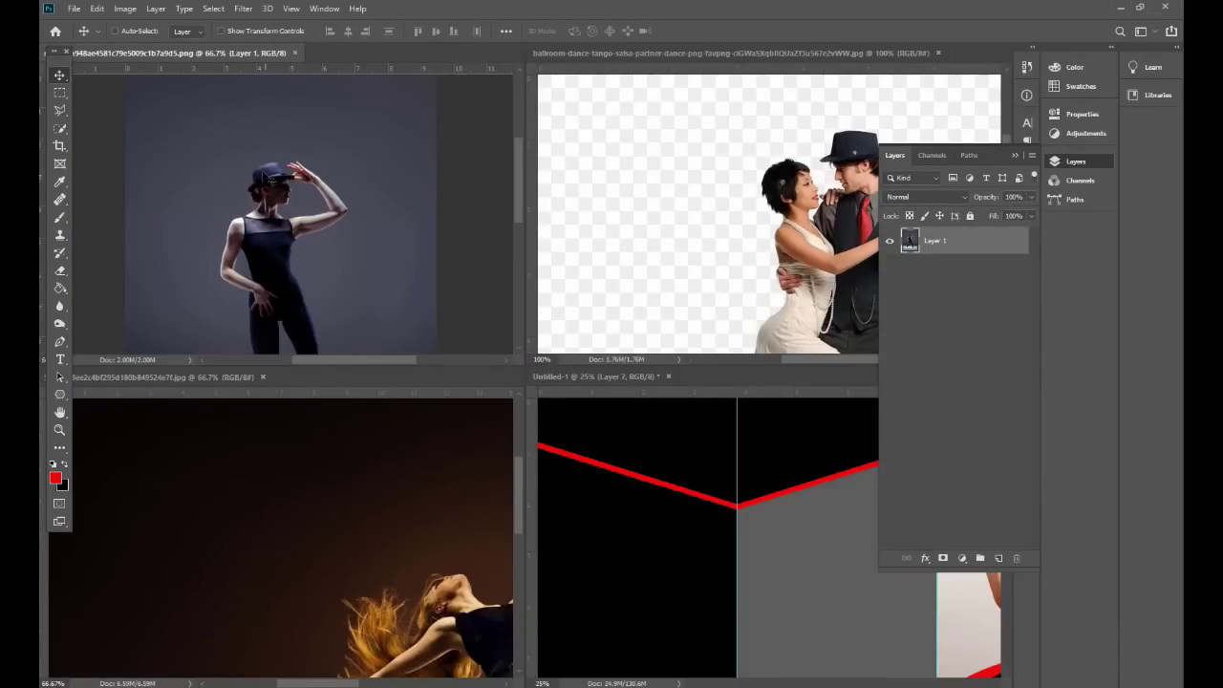
{"action": "left_click", "coordinate": [214, 9]}
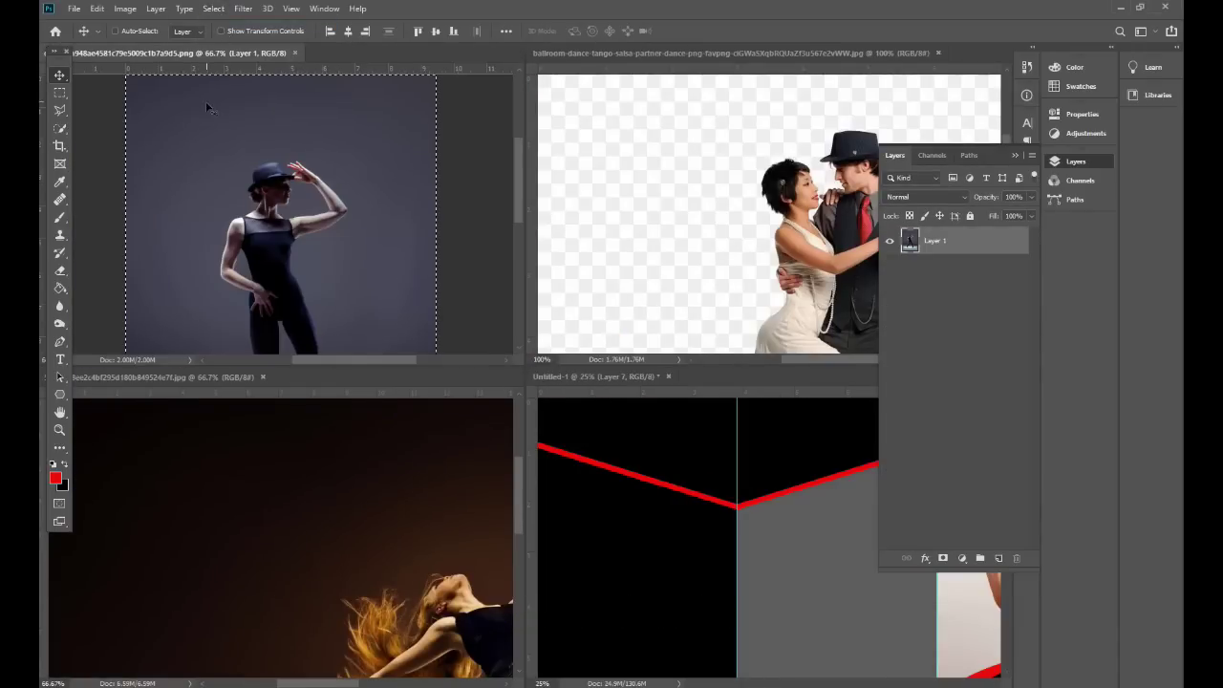
{"action": "key", "text": "ctrl"}
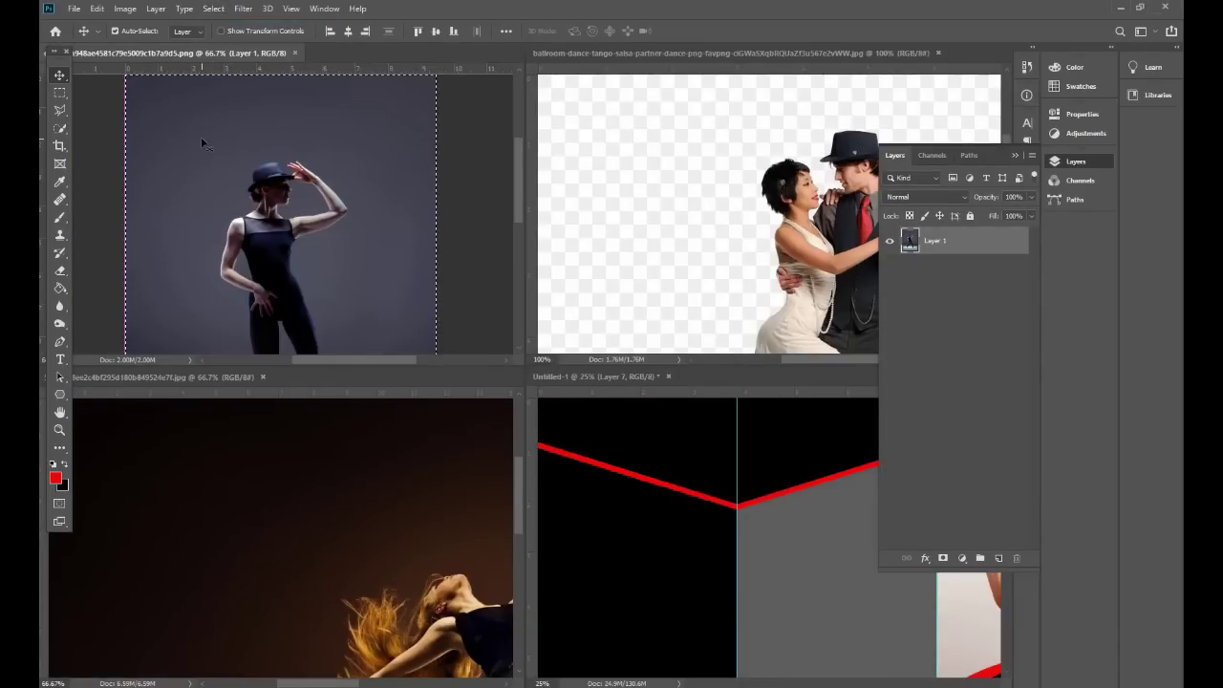
Step: Close the dancer-in-hat photo and show the brochure alone full-screen
{"action": "left_click", "coordinate": [296, 52]}
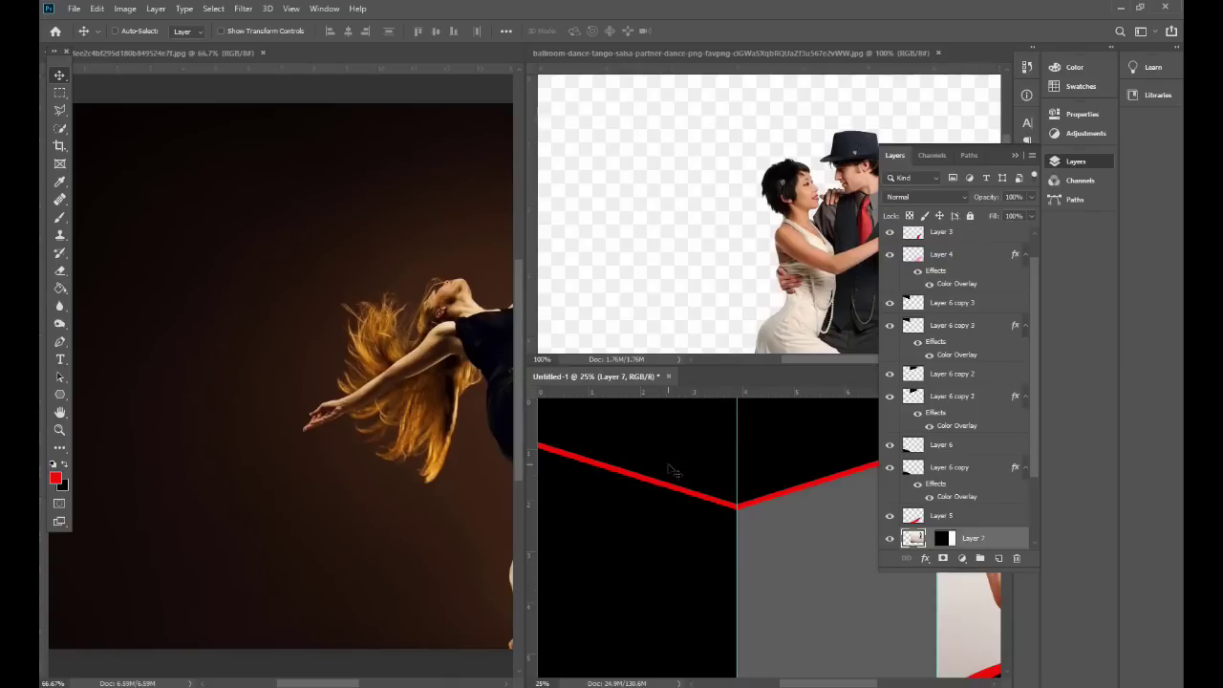
{"action": "key", "text": "f"}
{"action": "left_click_drag", "start_coordinate": [433, 352], "coordinate": [346, 315]}
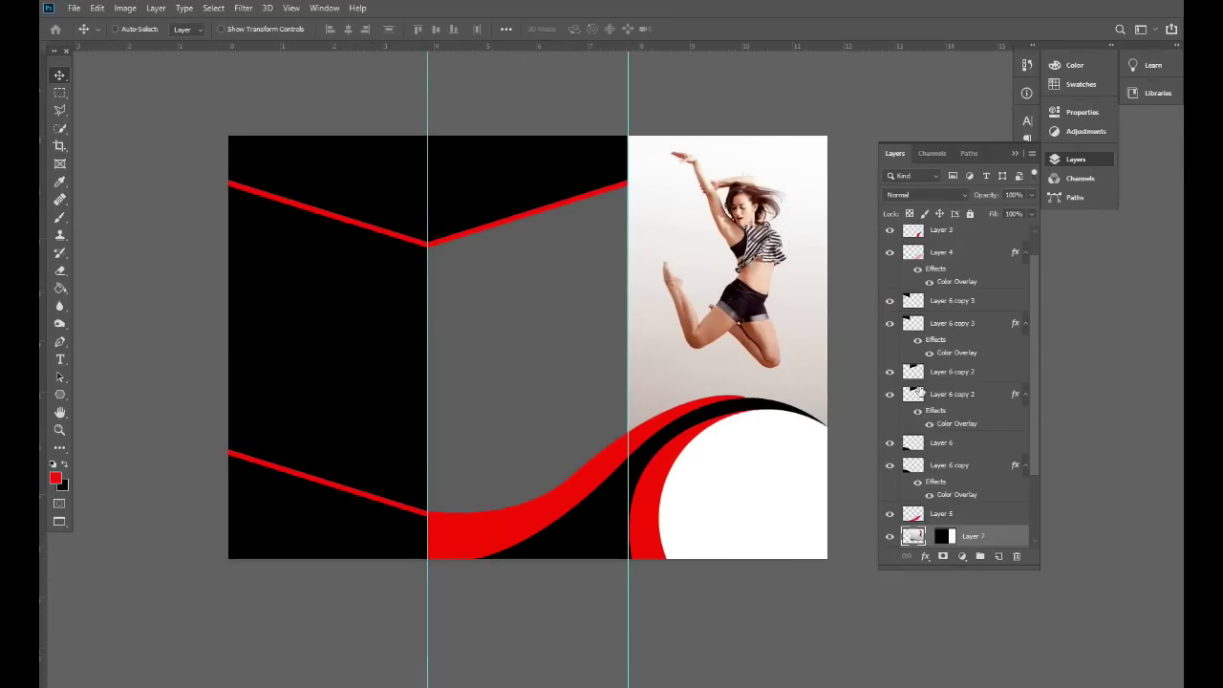
Step: Paste the dancer-in-hat photo into the left black panel's Layer 1 selection as Layer 8
{"action": "scroll", "coordinate": [1032, 459], "scroll_direction": "down", "scroll_amount": 3}
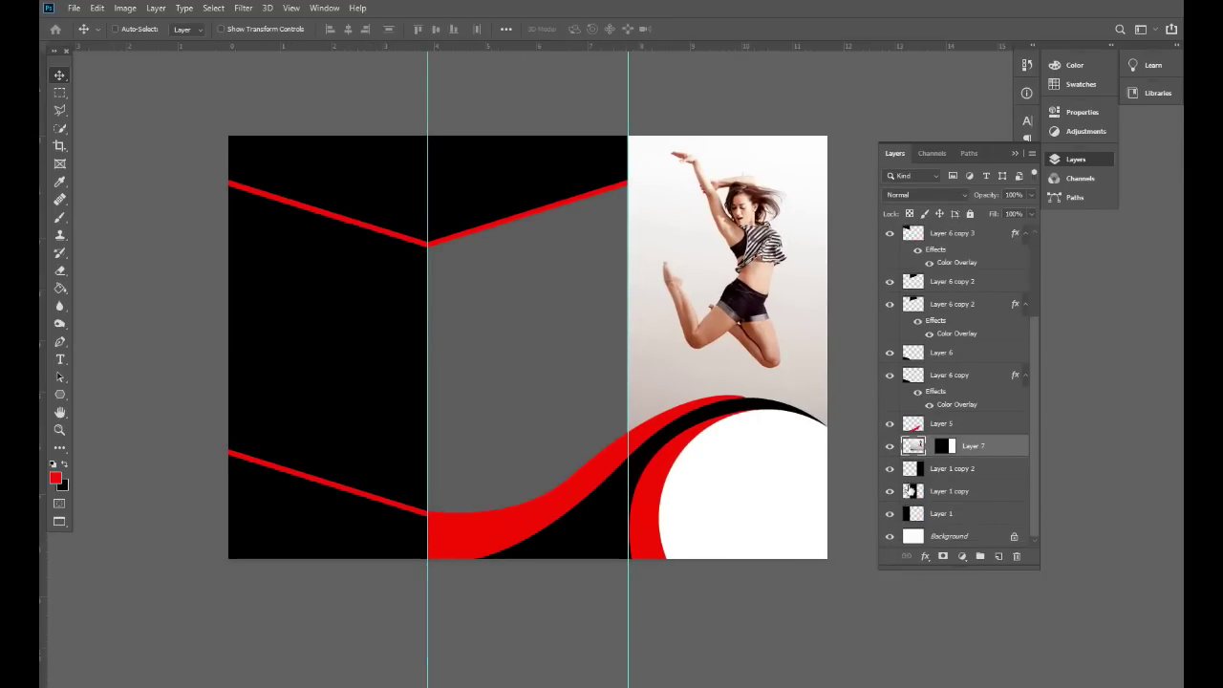
{"action": "left_click", "coordinate": [944, 517]}
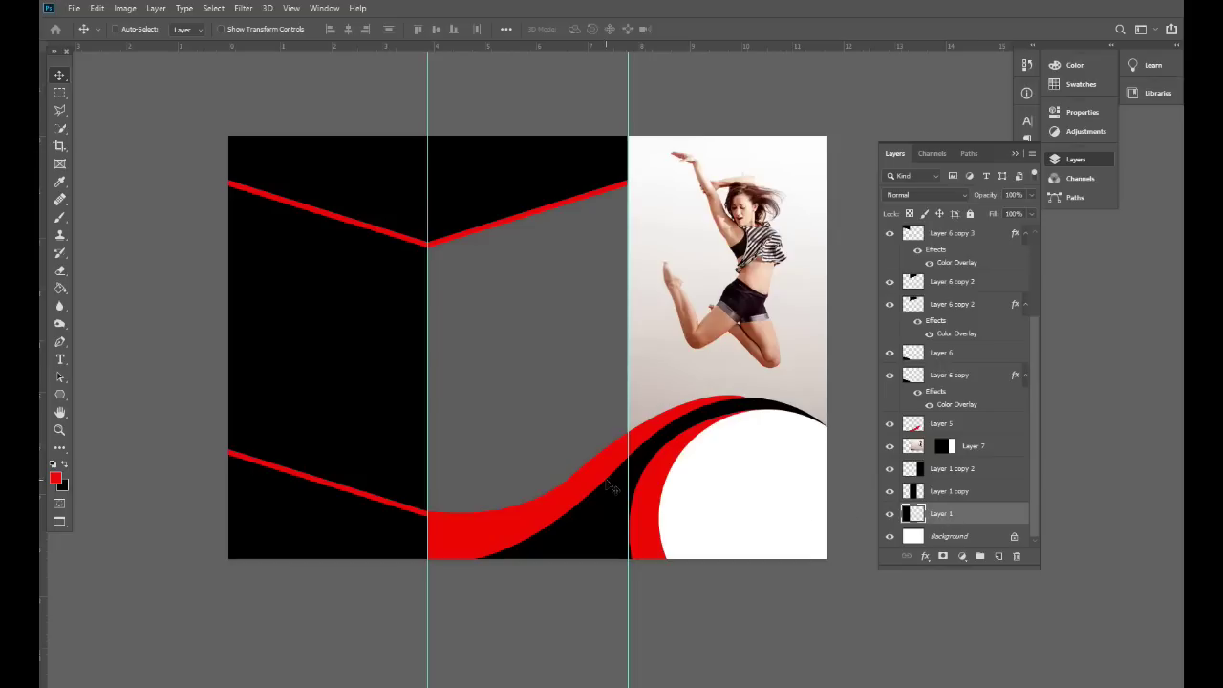
{"action": "key", "text": "ctrl"}
{"action": "left_click", "coordinate": [913, 516], "text": "ctrl"}
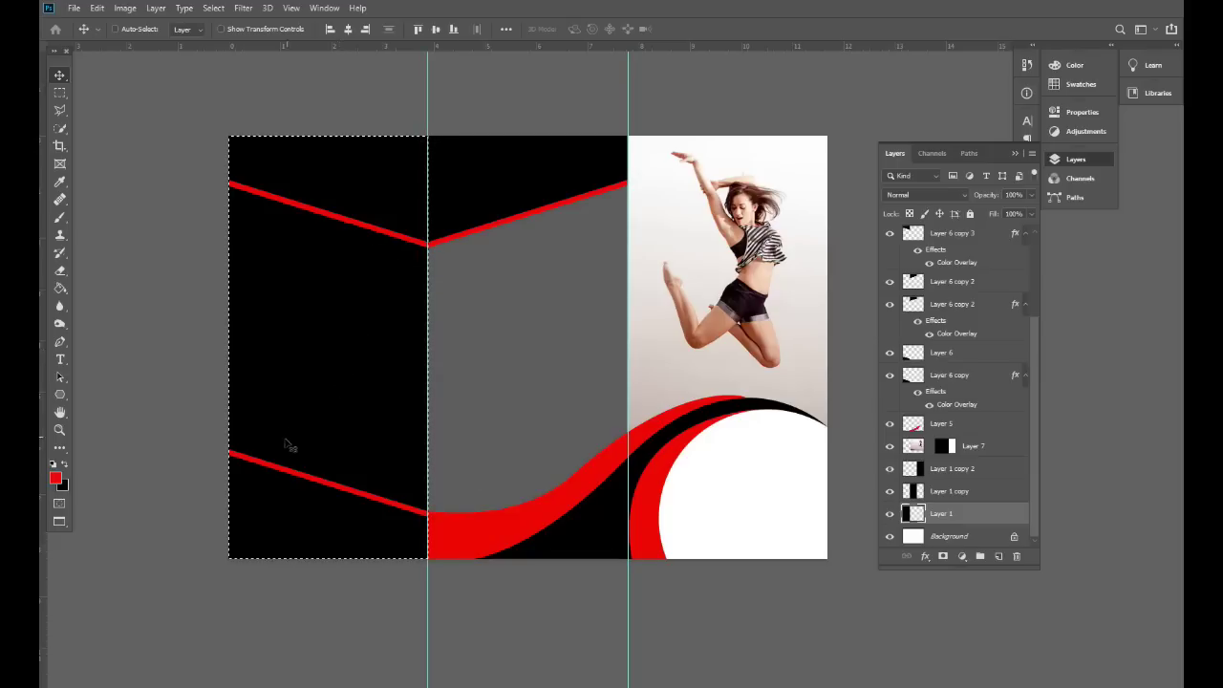
{"action": "key", "text": "ctrl"}
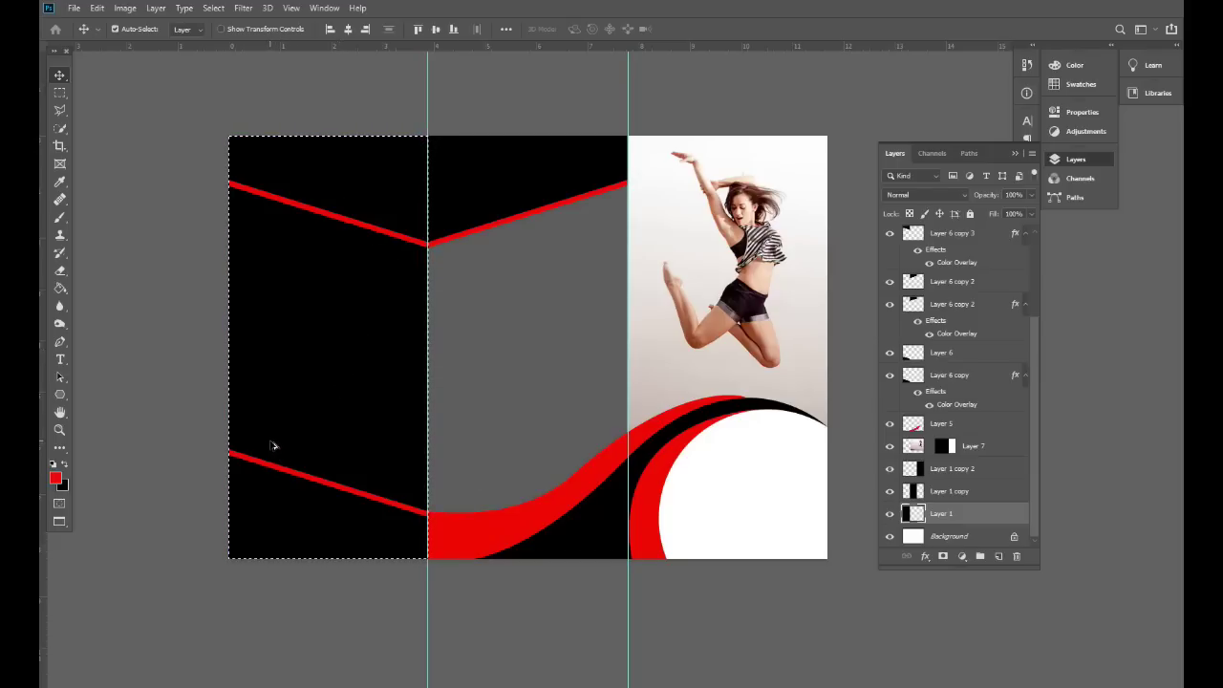
{"action": "key", "text": "ctrl+j"}
{"action": "key", "text": "ctrl+v"}
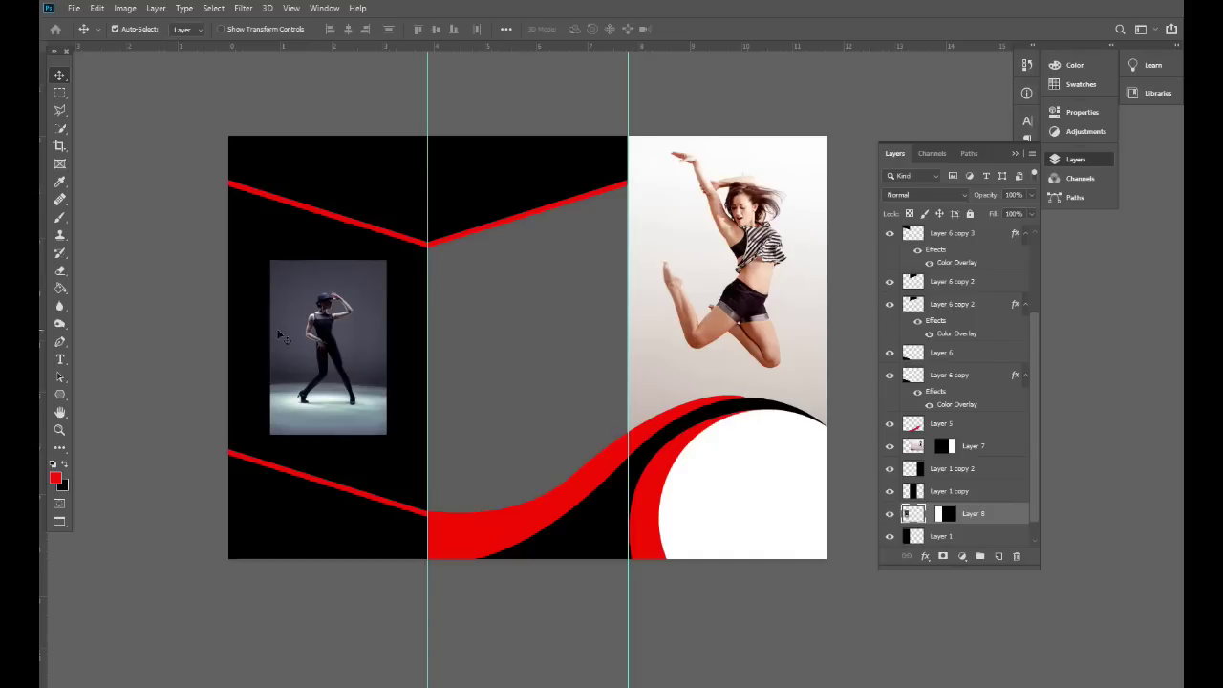
Step: Enlarge the dancer-in-hat photo to fill the left panel between the red stripes
{"action": "key", "text": "ctrl+t"}
{"action": "left_click_drag", "start_coordinate": [386, 260], "coordinate": [467, 195]}
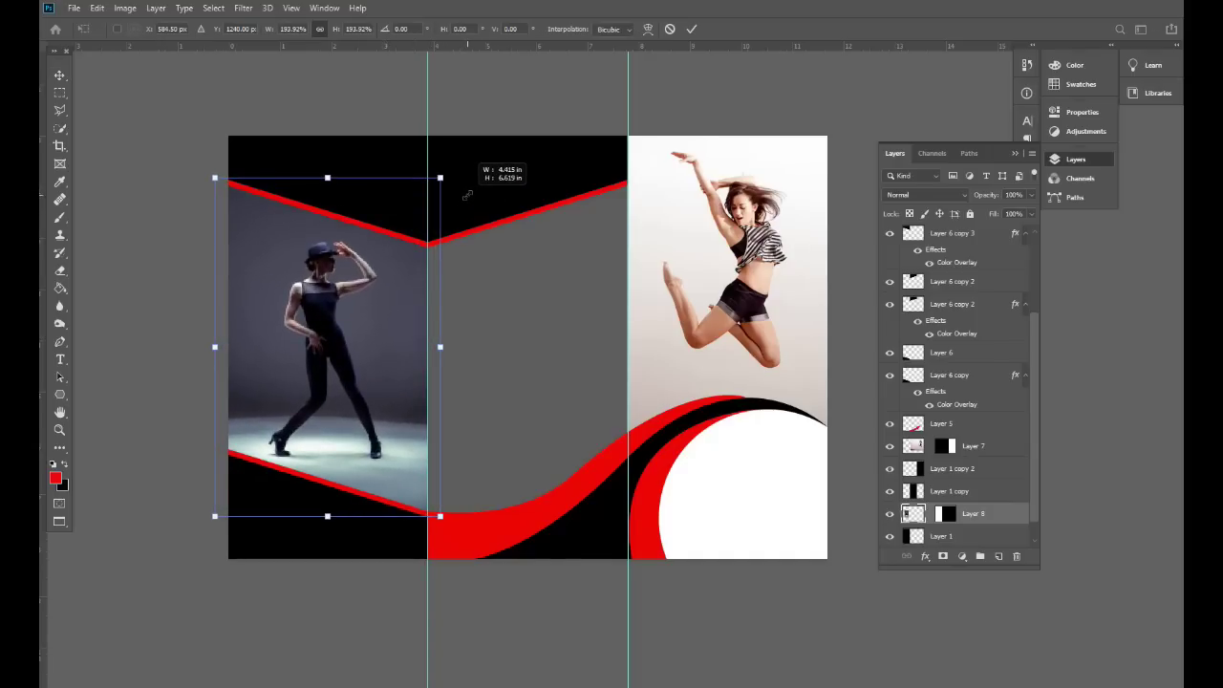
{"action": "key", "text": "Return"}
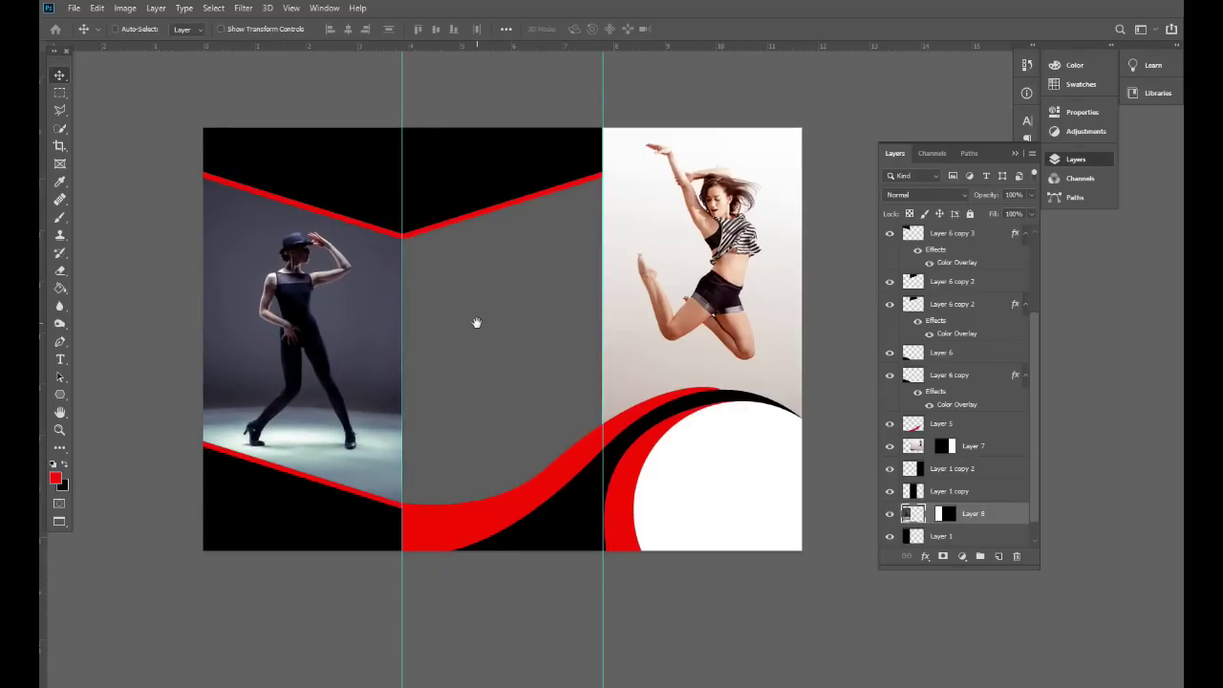
{"action": "mouse_move", "coordinate": [497, 284]}
{"action": "left_mouse_down"}
{"action": "mouse_move", "coordinate": [486, 356]}
{"action": "mouse_move", "coordinate": [451, 321]}
{"action": "mouse_move", "coordinate": [425, 336]}
{"action": "left_mouse_up"}
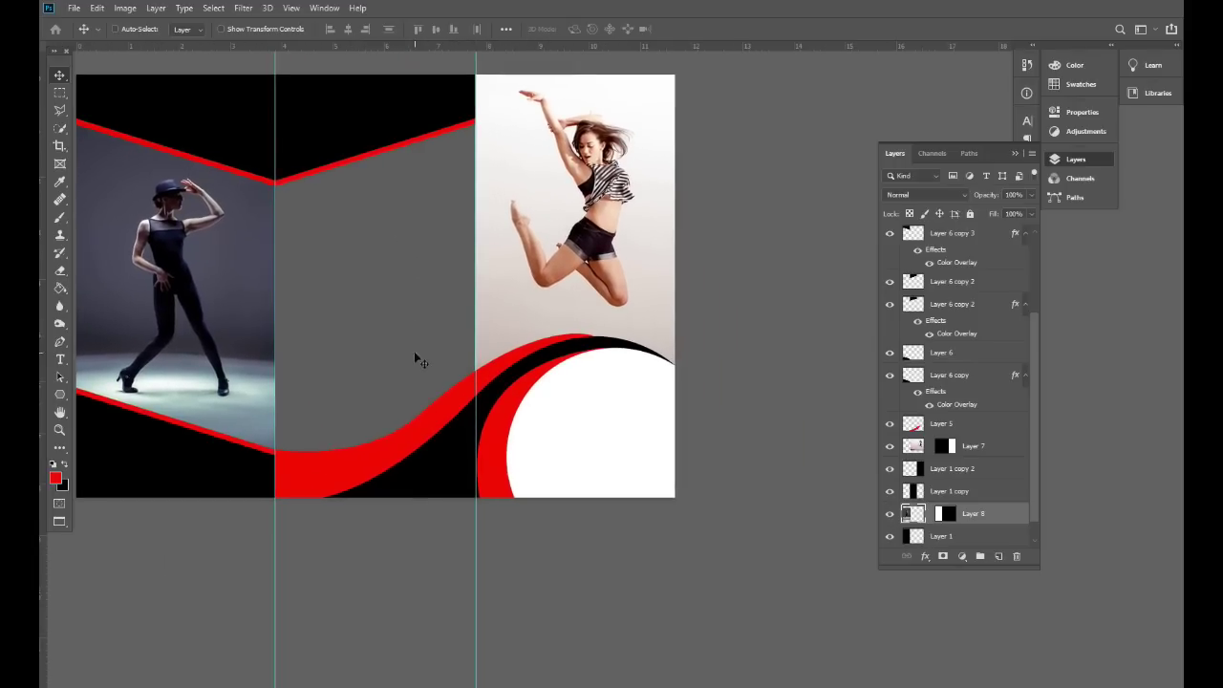
{"action": "left_click_drag", "start_coordinate": [233, 402], "coordinate": [308, 379]}
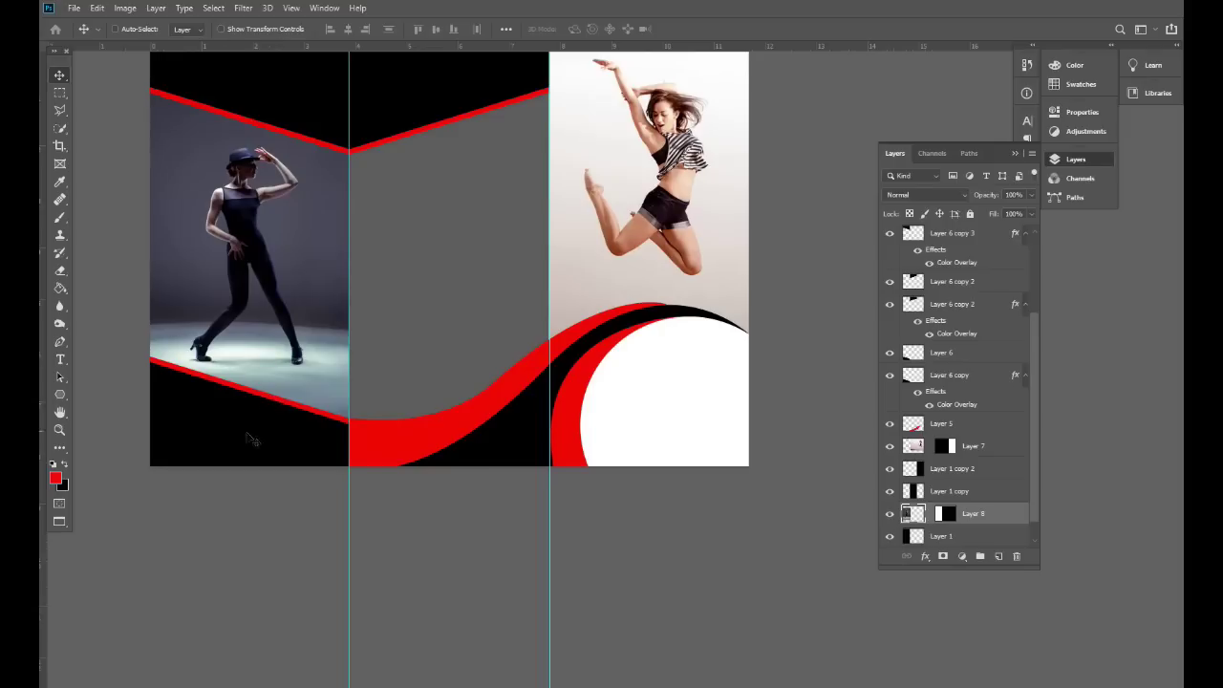
{"action": "left_click_drag", "start_coordinate": [246, 396], "coordinate": [281, 417]}
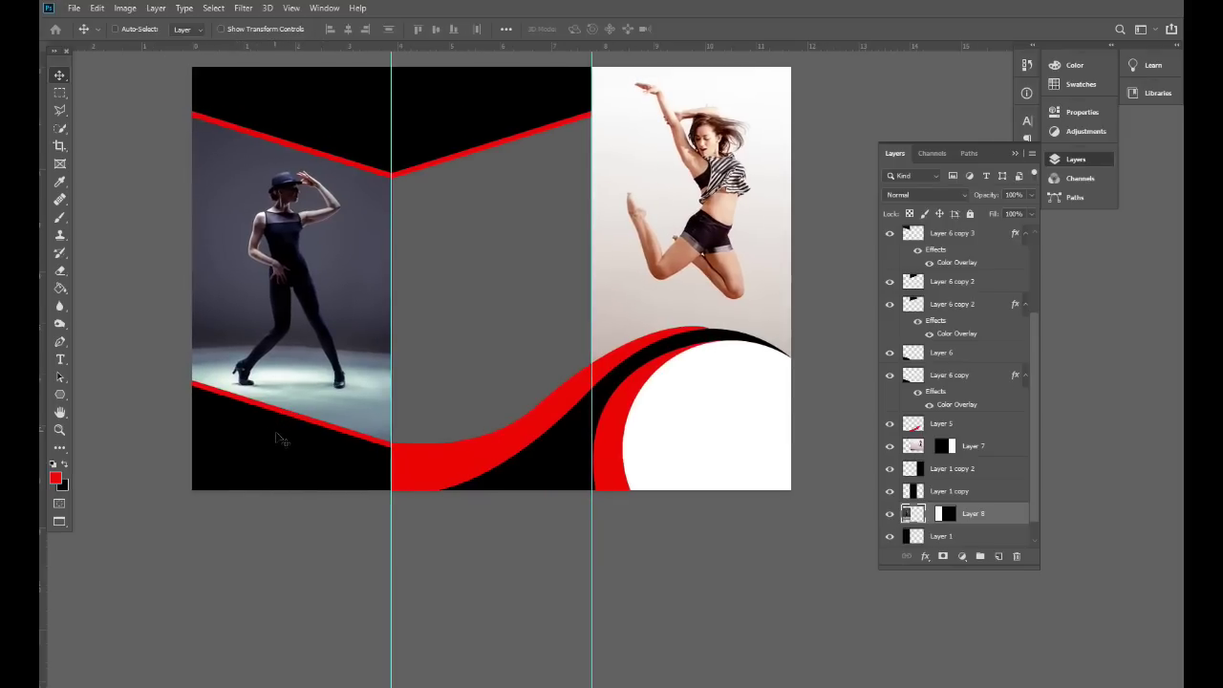
Step: Identify Layer 6 and make it the working layer
{"action": "left_click", "coordinate": [889, 376]}
{"action": "left_click", "coordinate": [938, 354]}
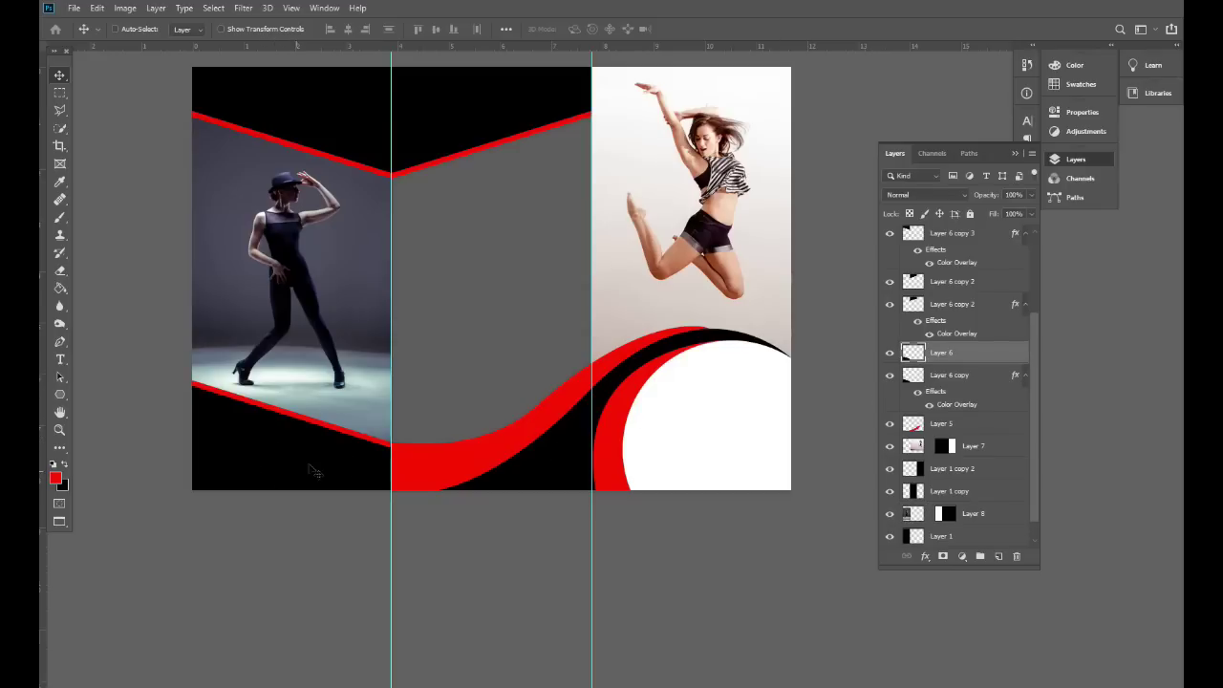
{"action": "left_click", "coordinate": [890, 354]}
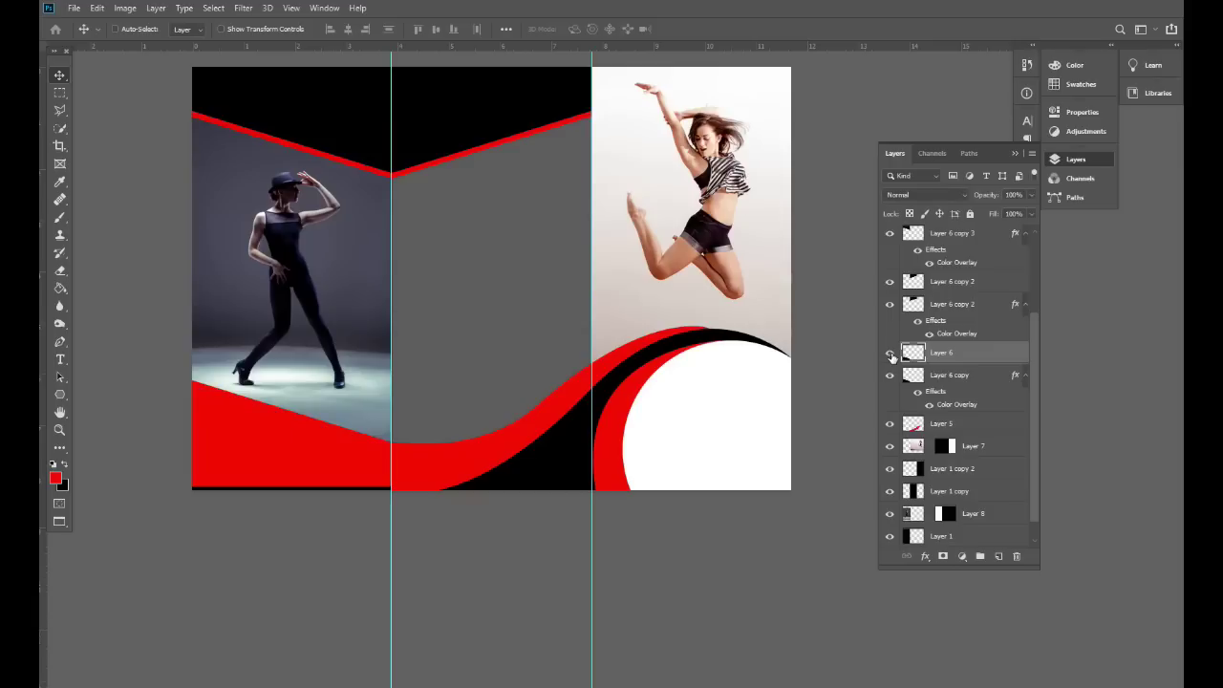
{"action": "right_click", "coordinate": [243, 436]}
{"action": "left_click", "coordinate": [268, 442]}
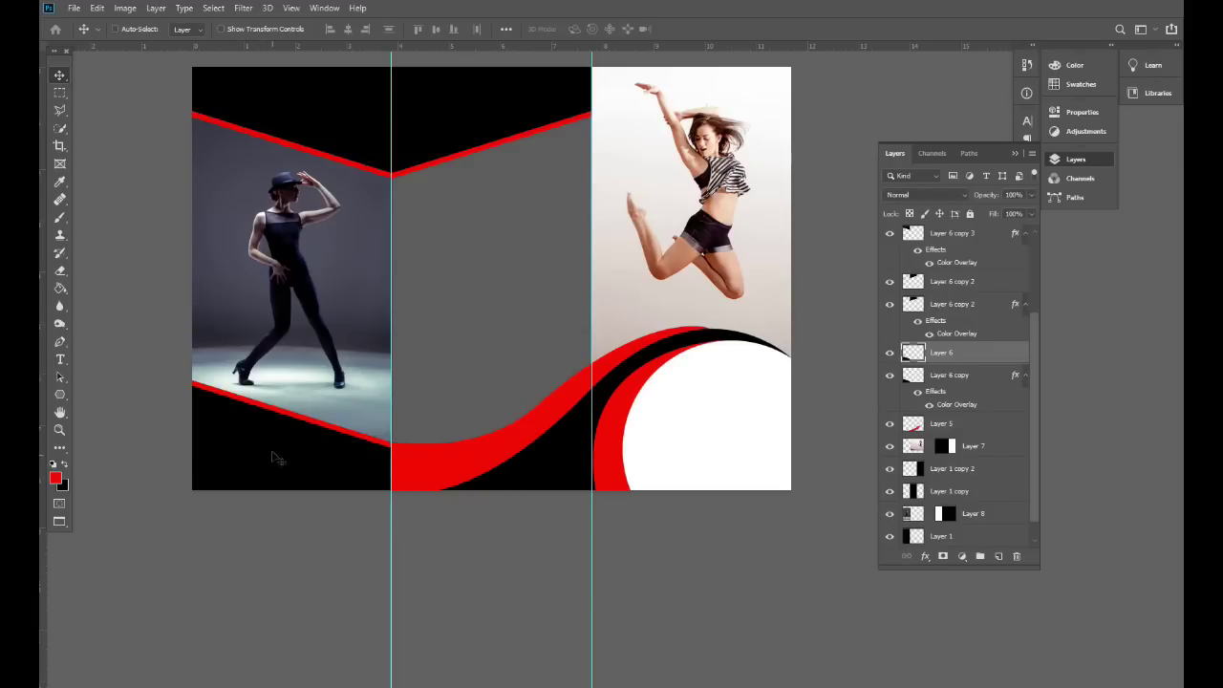
Step: Draw a circular selection in the lower-left black area and add a new empty layer
{"action": "scroll", "coordinate": [292, 442], "scroll_direction": "up", "scroll_amount": 1}
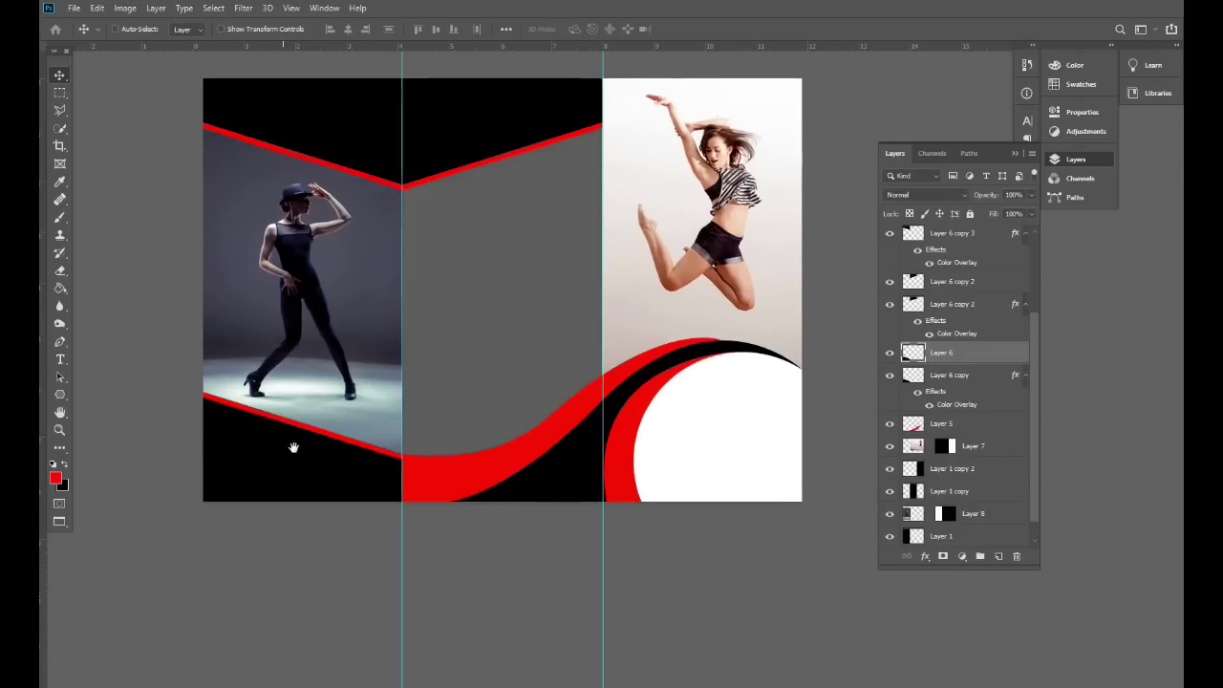
{"action": "left_click", "coordinate": [60, 93]}
{"action": "left_click", "coordinate": [105, 106]}
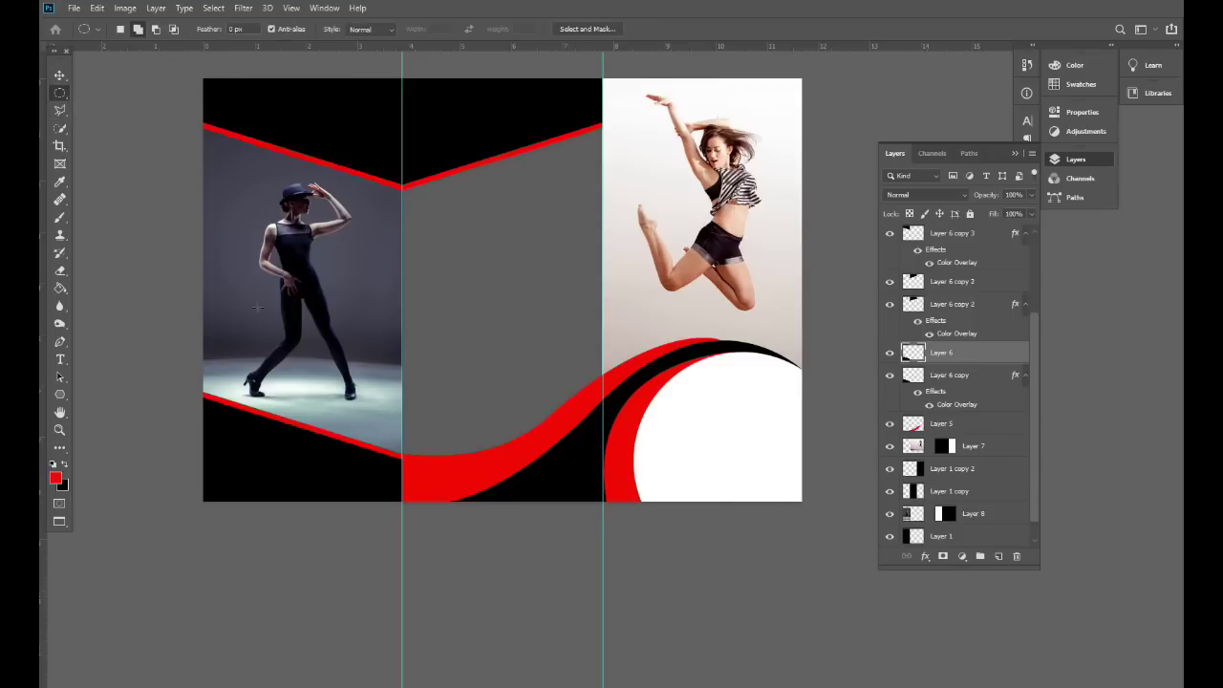
{"action": "mouse_move", "coordinate": [283, 411]}
{"action": "left_mouse_down"}
{"action": "mouse_move", "coordinate": [362, 496]}
{"action": "mouse_move", "coordinate": [342, 491]}
{"action": "left_mouse_up"}
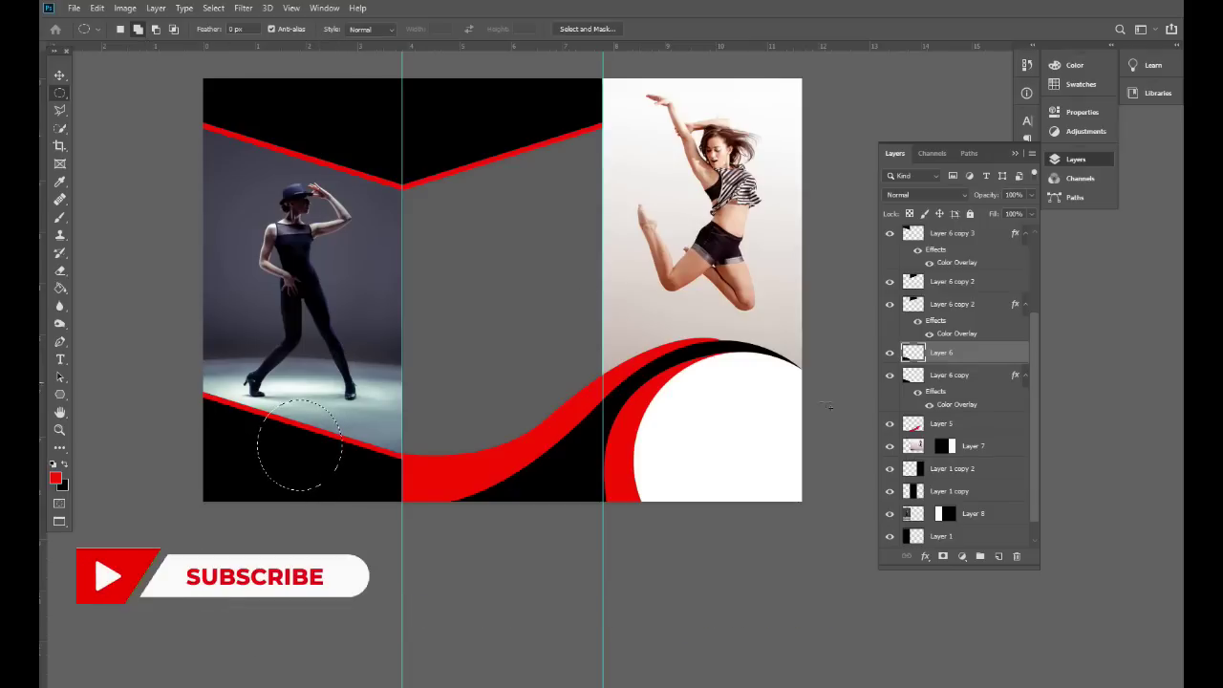
{"action": "left_click", "coordinate": [999, 560]}
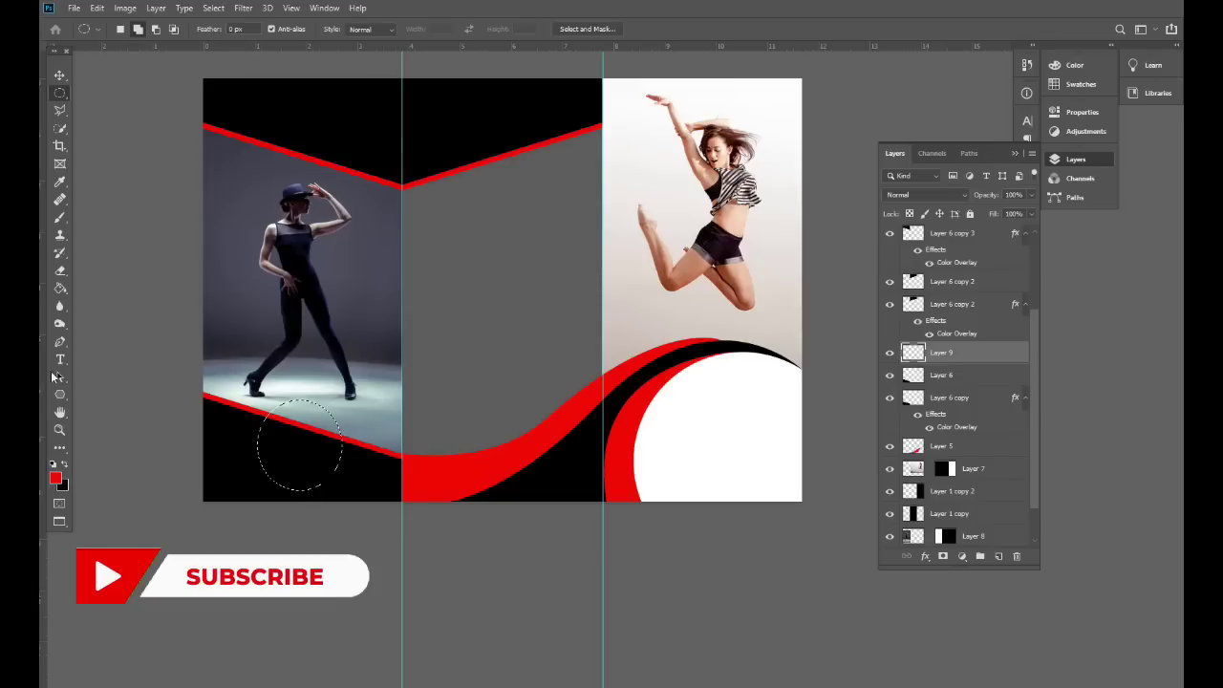
Step: Set white as the foreground colour and fill the circle selection with it
{"action": "key", "text": "d"}
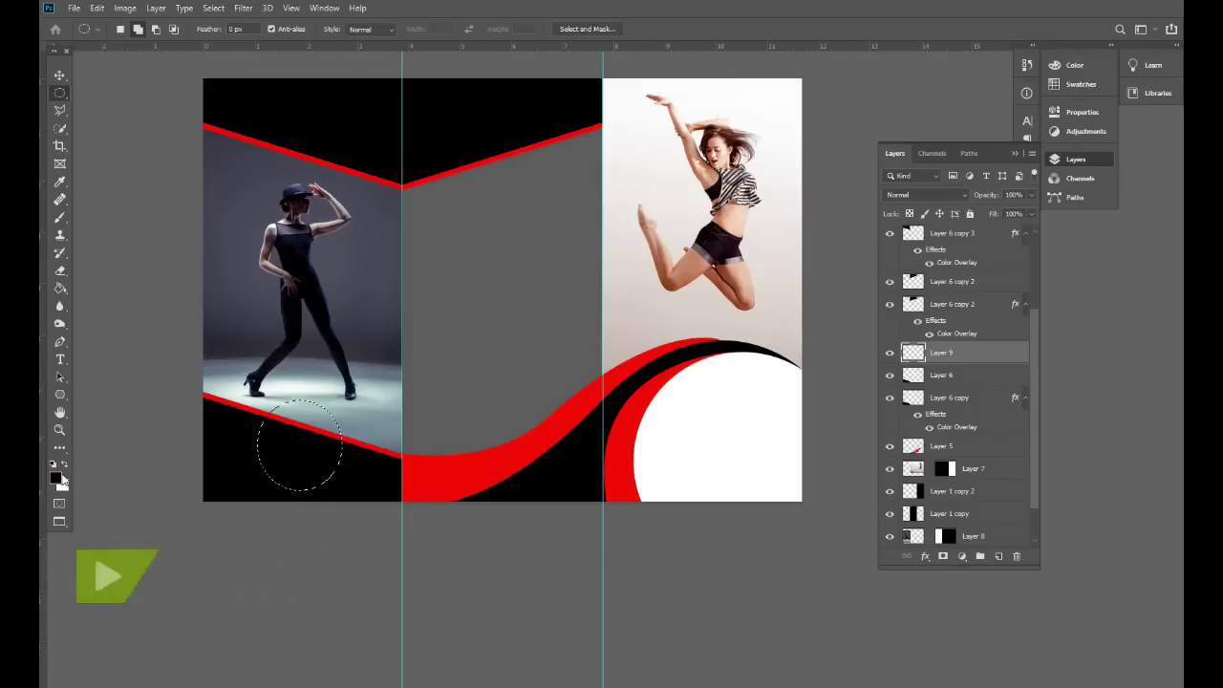
{"action": "left_click", "coordinate": [65, 464]}
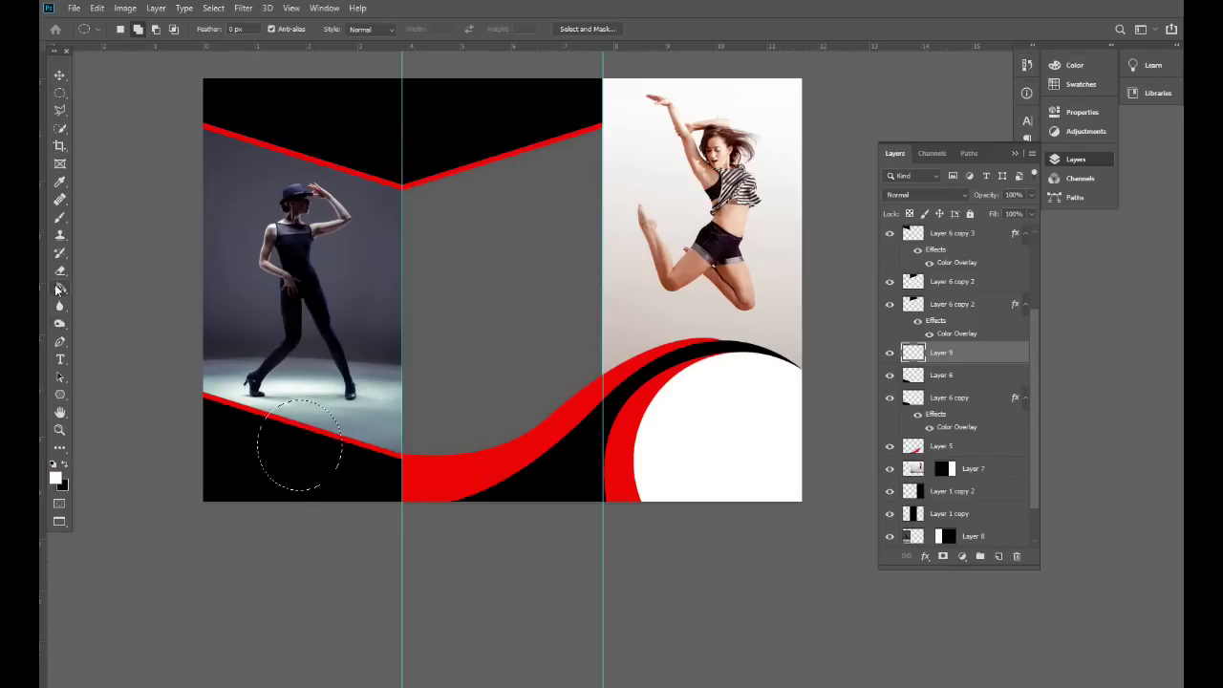
{"action": "left_click", "coordinate": [56, 477]}
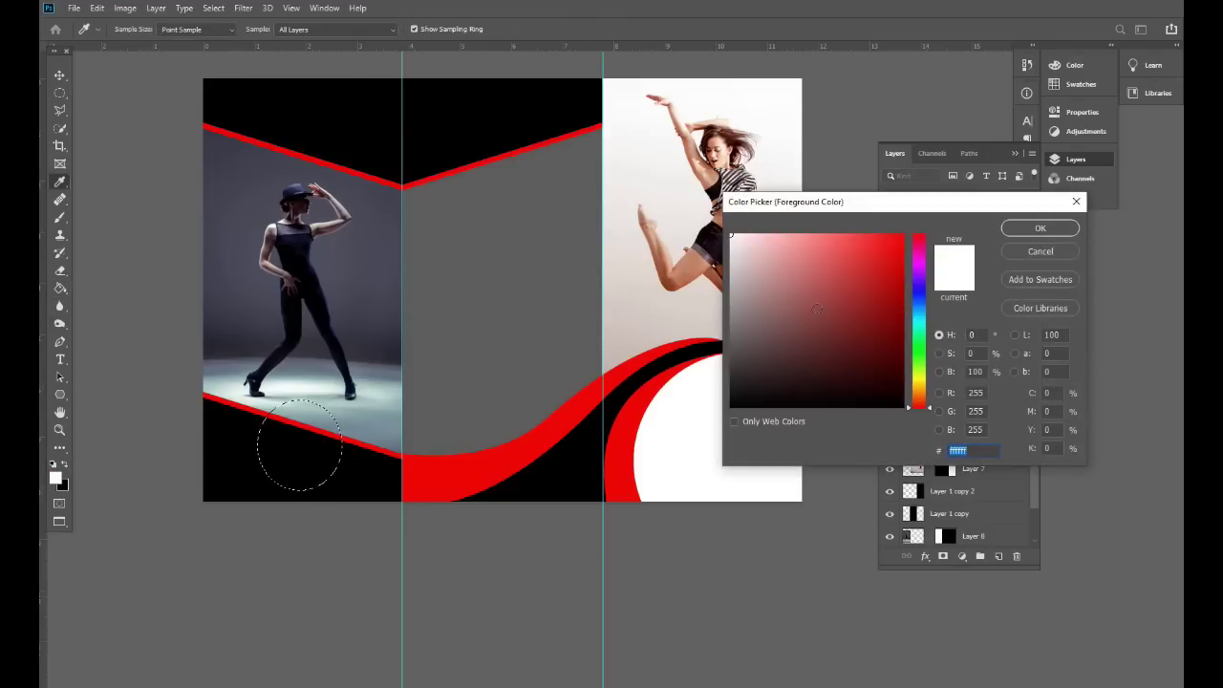
{"action": "key", "text": "Return"}
{"action": "key", "text": "g"}
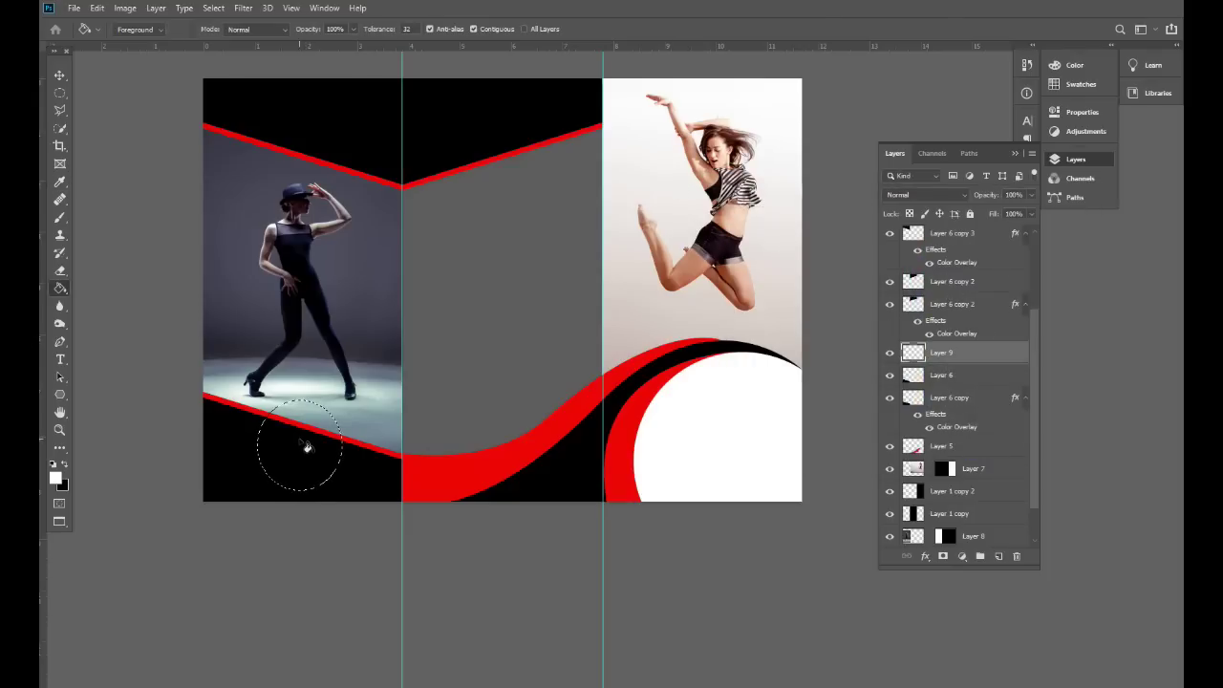
{"action": "left_click", "coordinate": [307, 447]}
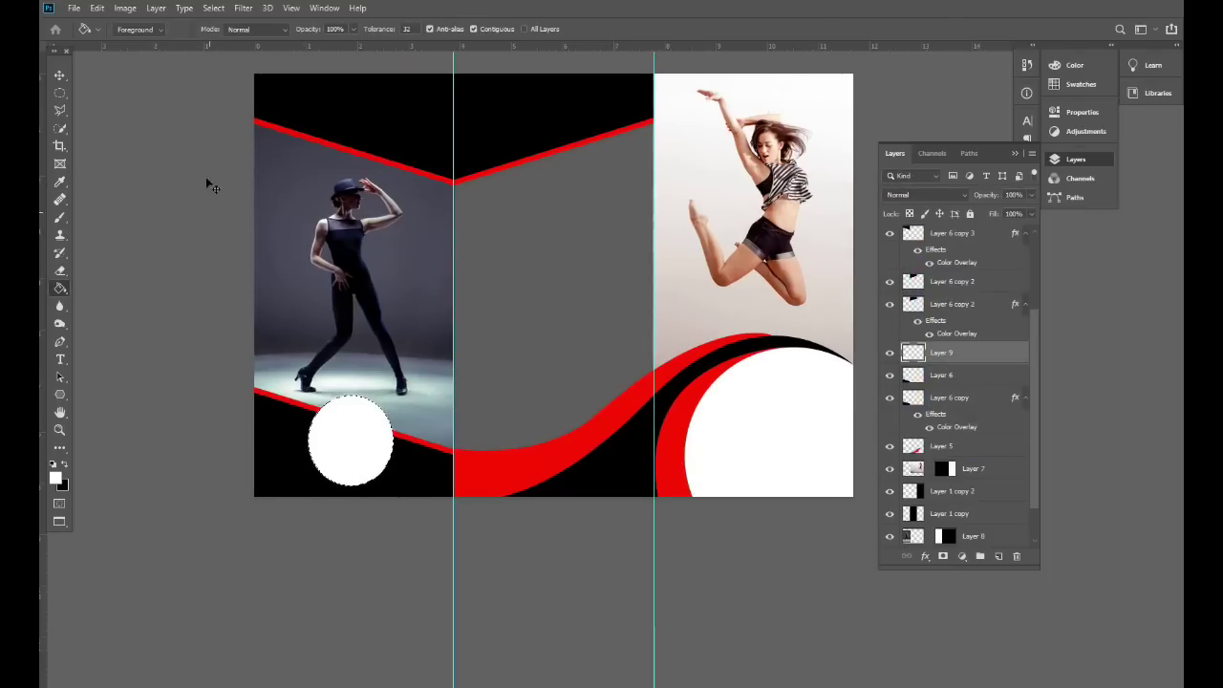
Step: Shrink the circle selection inward and delete the centre to leave a white ring
{"action": "left_click", "coordinate": [215, 7]}
{"action": "left_click", "coordinate": [244, 255]}
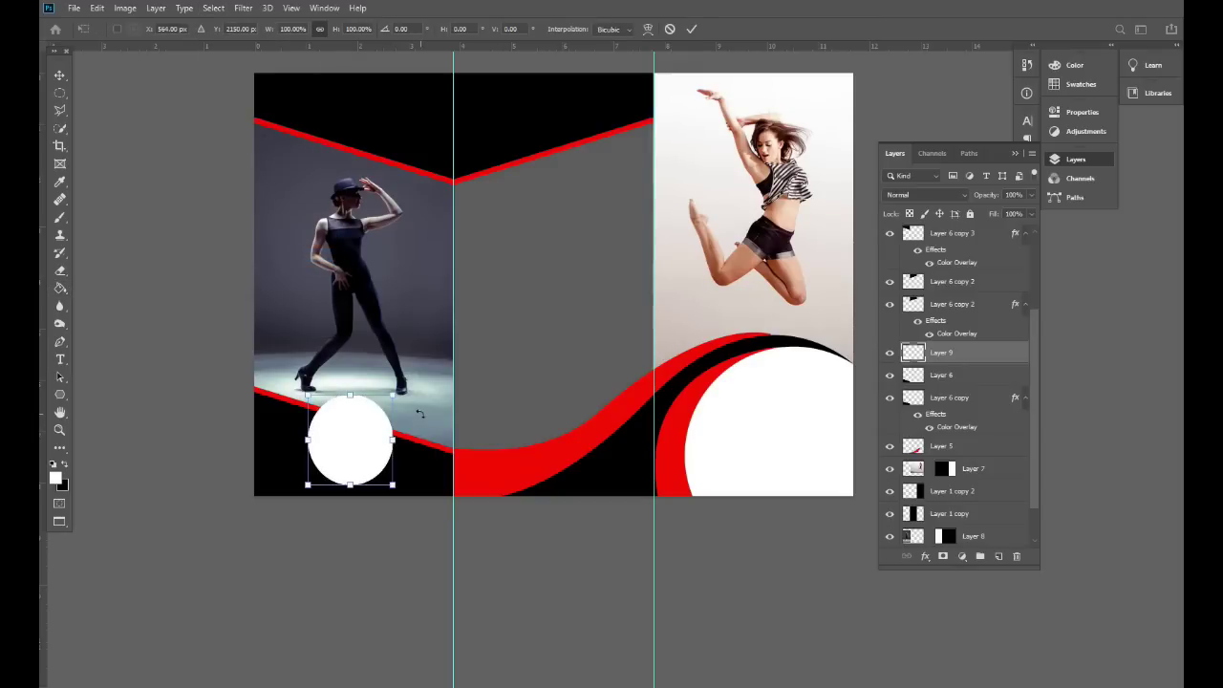
{"action": "scroll", "coordinate": [418, 413], "scroll_direction": "up", "scroll_amount": 1}
{"action": "scroll", "coordinate": [425, 382], "scroll_direction": "left", "scroll_amount": 2}
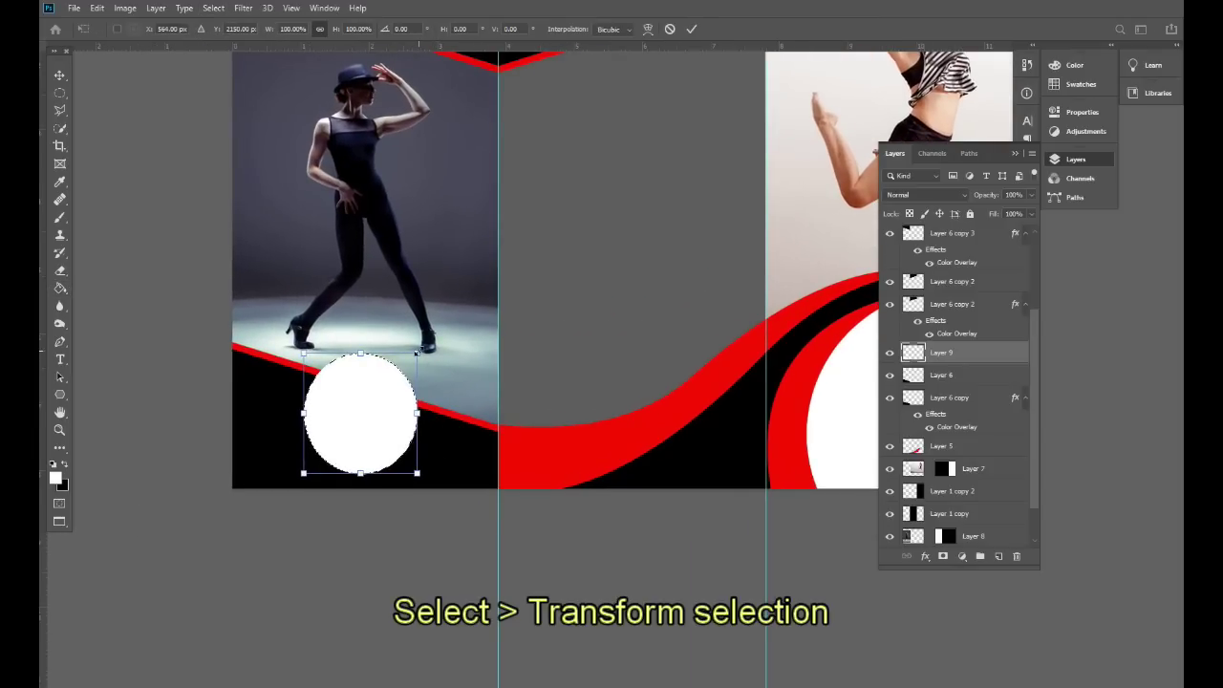
{"action": "left_click_drag", "start_coordinate": [417, 355], "coordinate": [407, 377]}
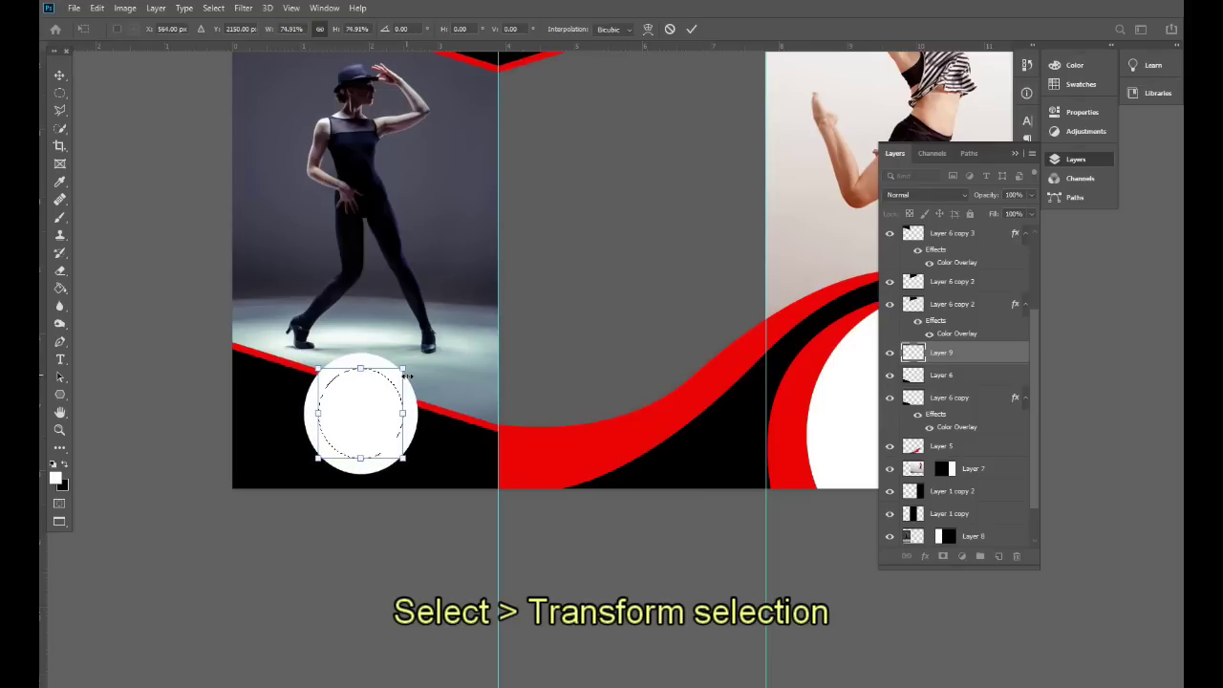
{"action": "left_click_drag", "start_coordinate": [407, 367], "coordinate": [407, 366]}
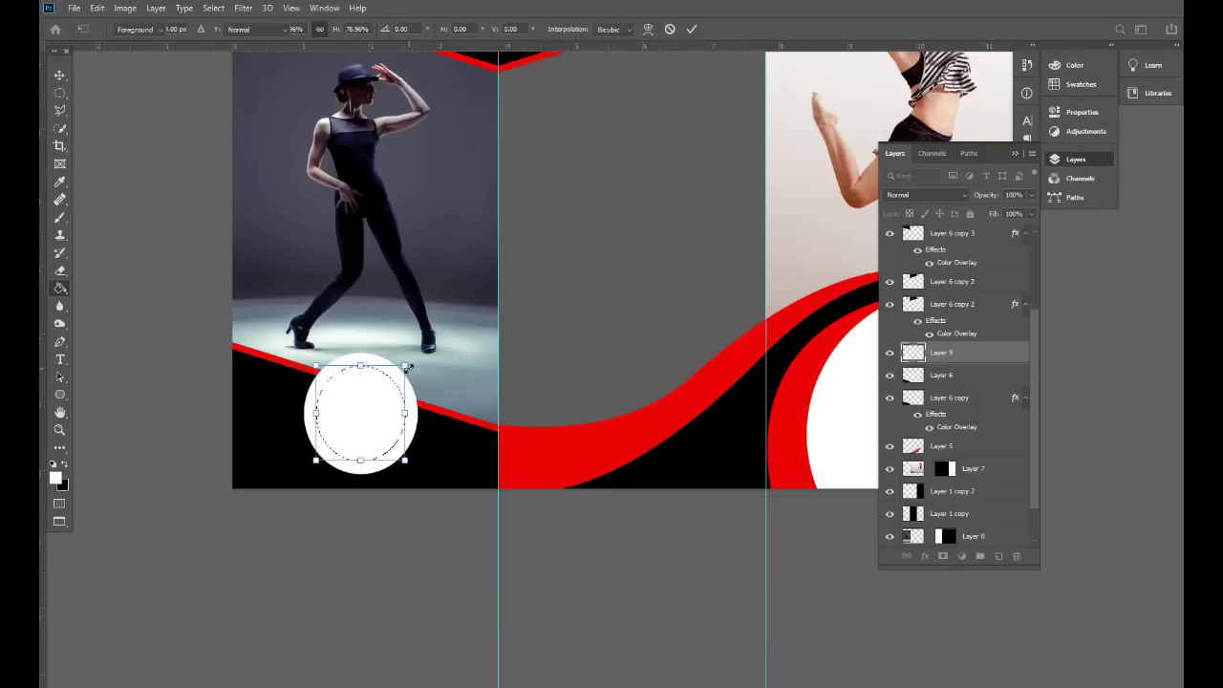
{"action": "key", "text": "Return"}
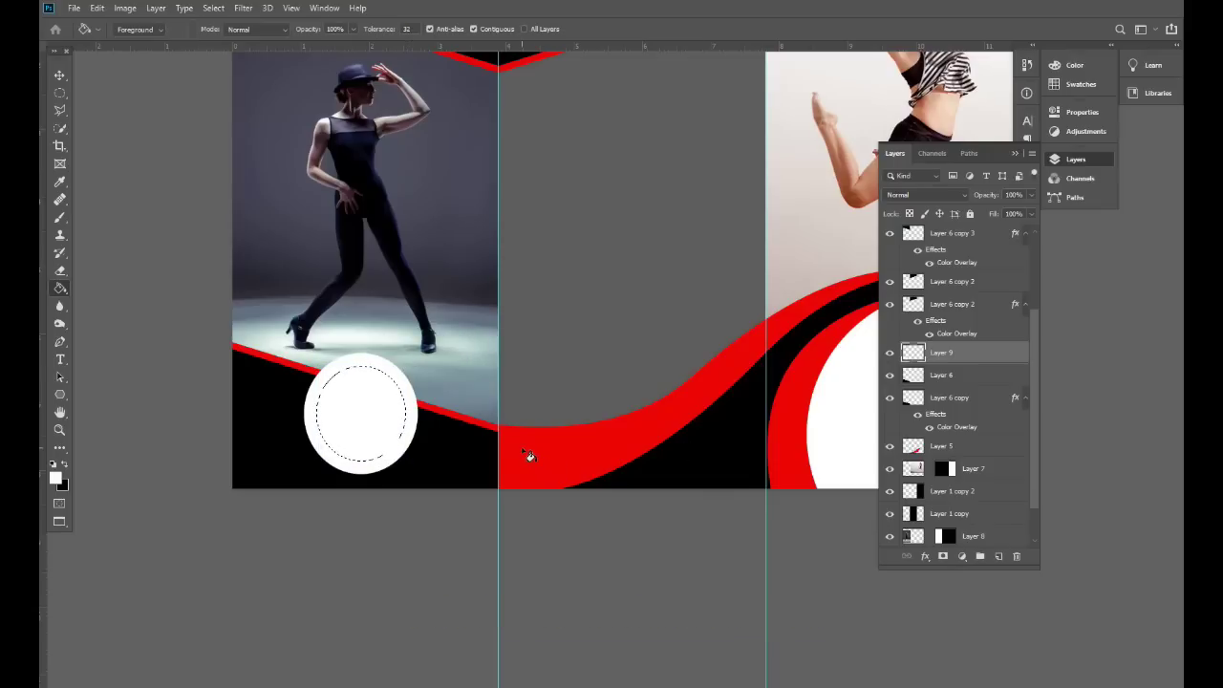
{"action": "key", "text": "Delete"}
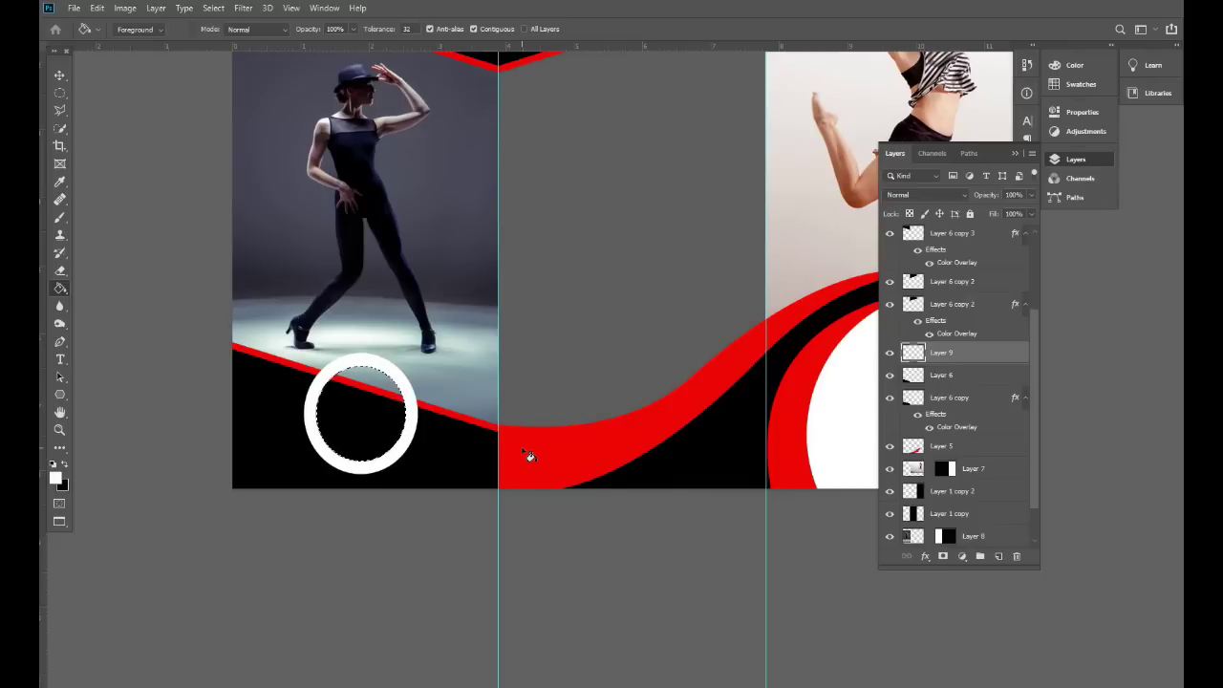
{"action": "key", "text": "ctrl+d"}
Step: Widen the white ring slightly with a free transform
{"action": "left_click_drag", "start_coordinate": [408, 420], "coordinate": [427, 409]}
{"action": "key", "text": "ctrl+t"}
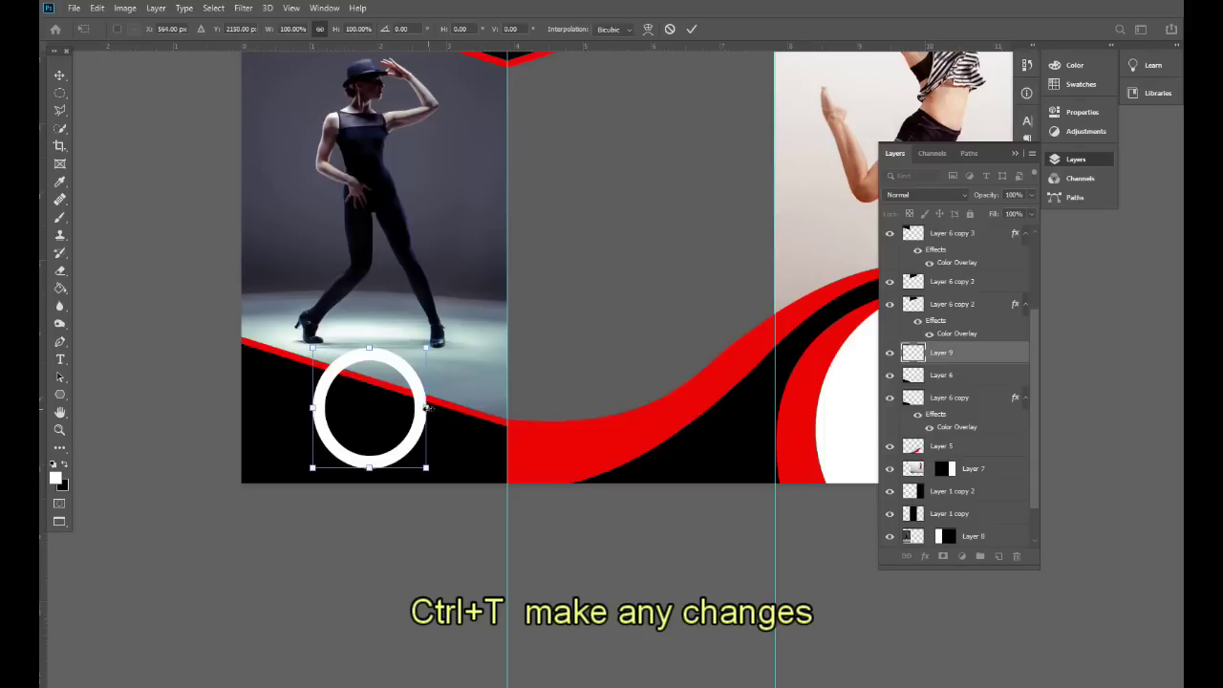
{"action": "left_click_drag", "start_coordinate": [429, 409], "coordinate": [431, 408]}
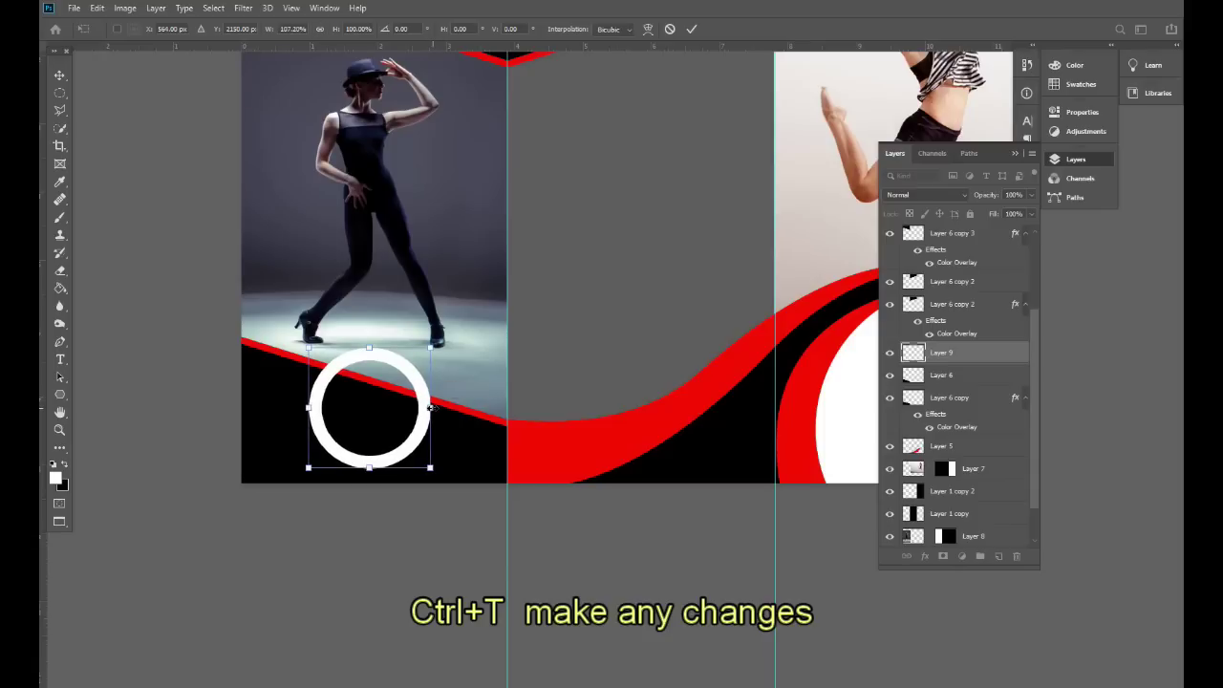
{"action": "key", "text": "g"}
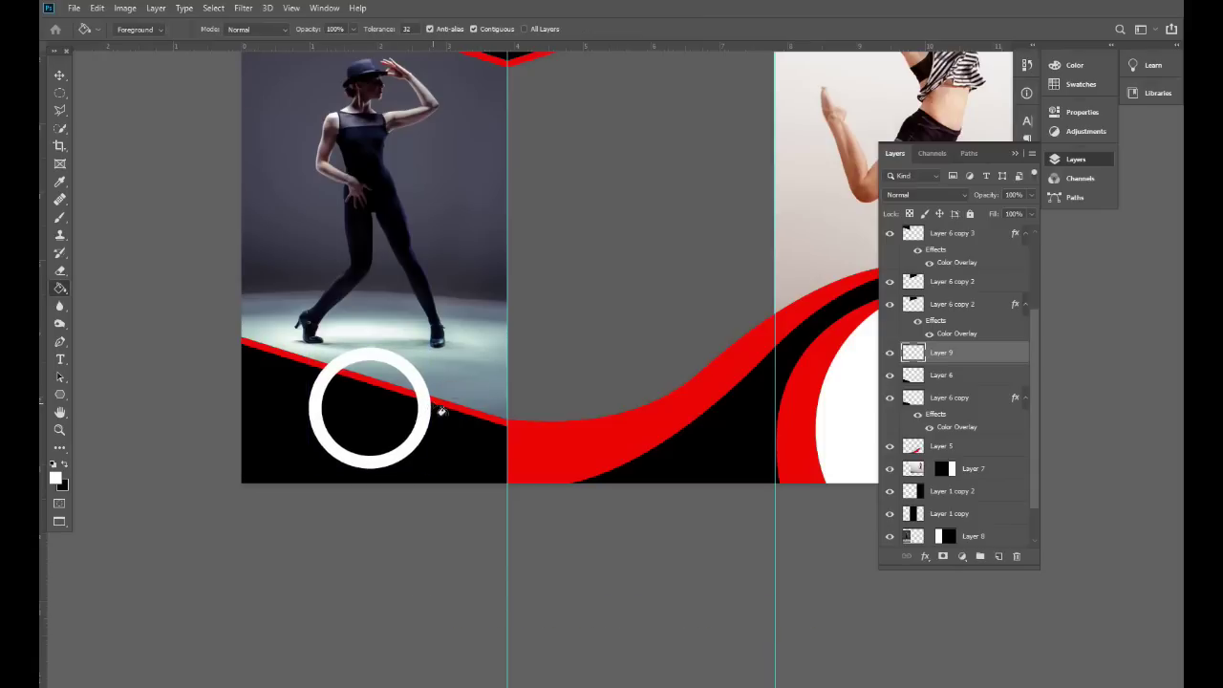
{"action": "left_click_drag", "start_coordinate": [59, 93], "coordinate": [111, 105]}
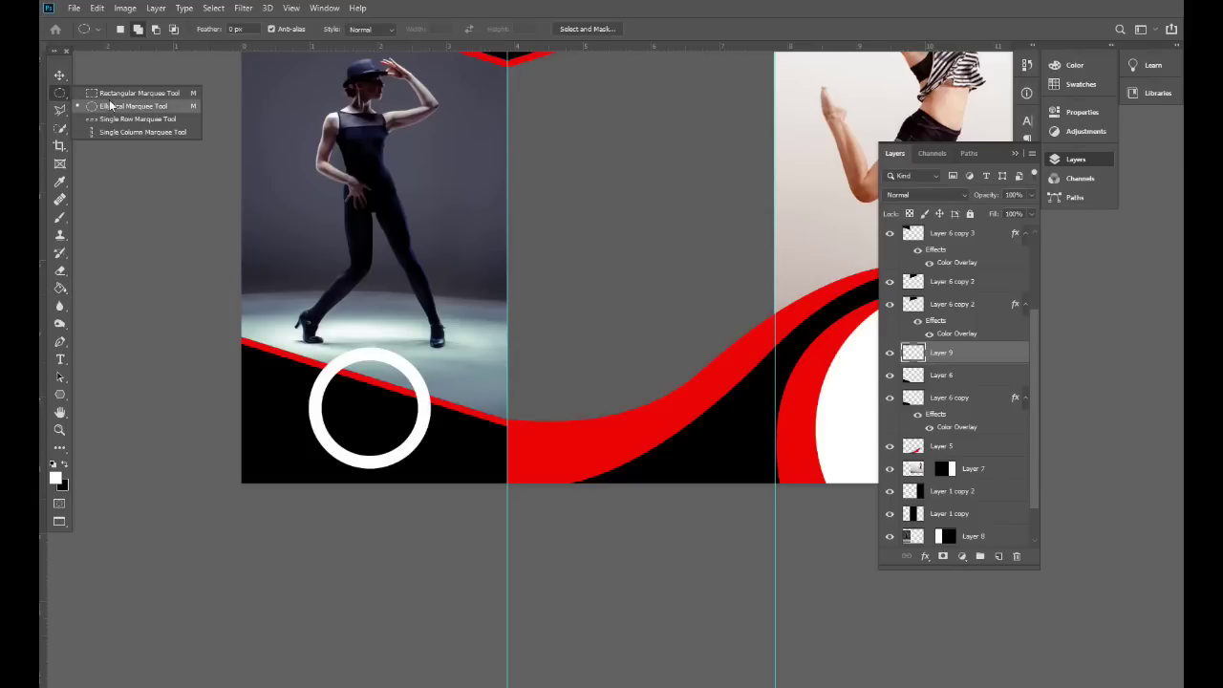
Step: Copy the right half of the white ring onto a new Layer 10
{"action": "left_click", "coordinate": [115, 93]}
{"action": "left_click_drag", "start_coordinate": [372, 334], "coordinate": [458, 483]}
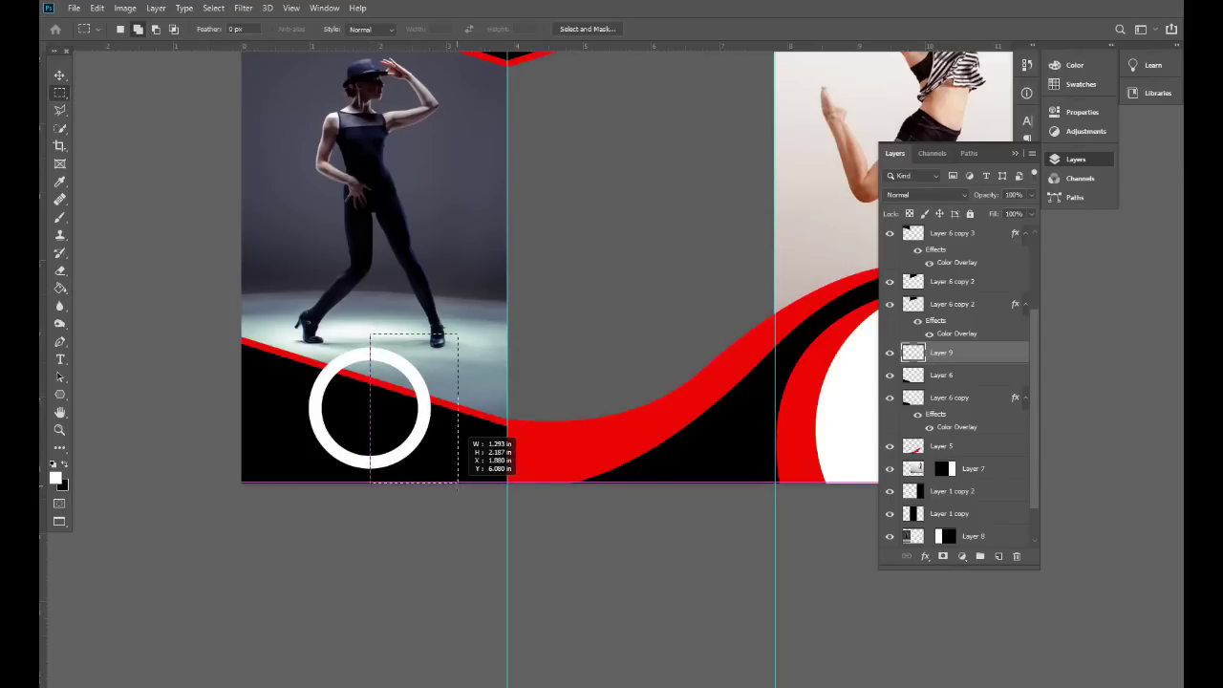
{"action": "key", "text": "ctrl+j"}
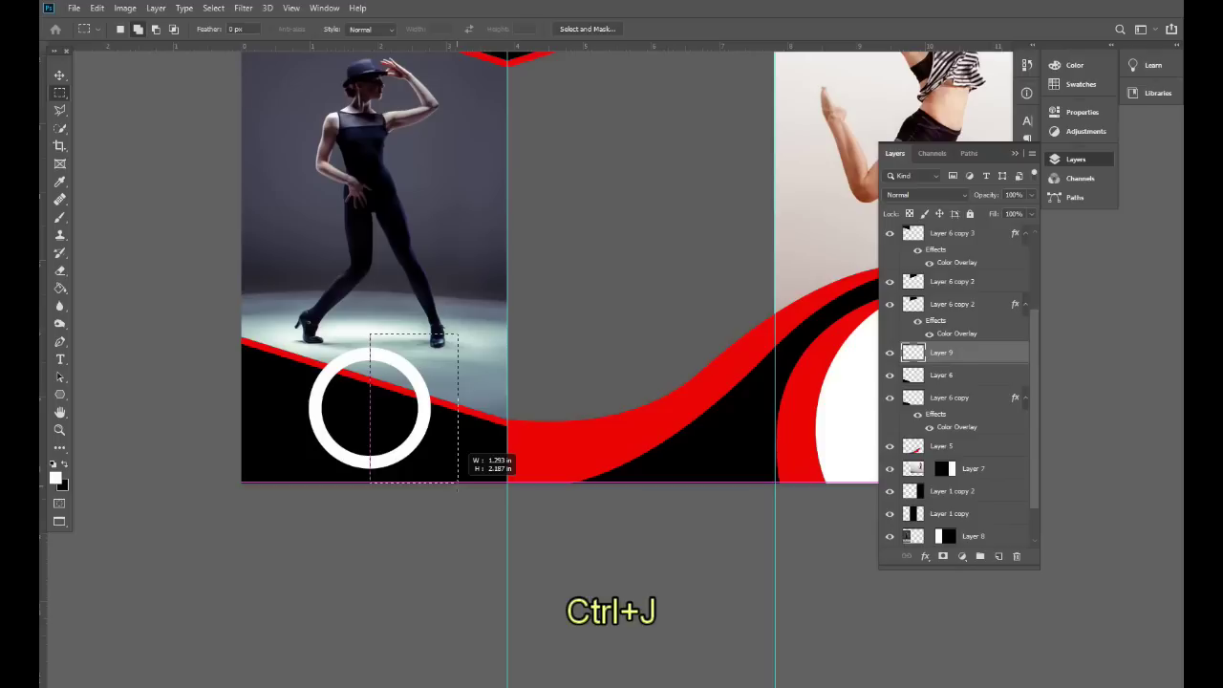
{"action": "left_click_drag", "start_coordinate": [458, 483], "coordinate": [457, 481]}
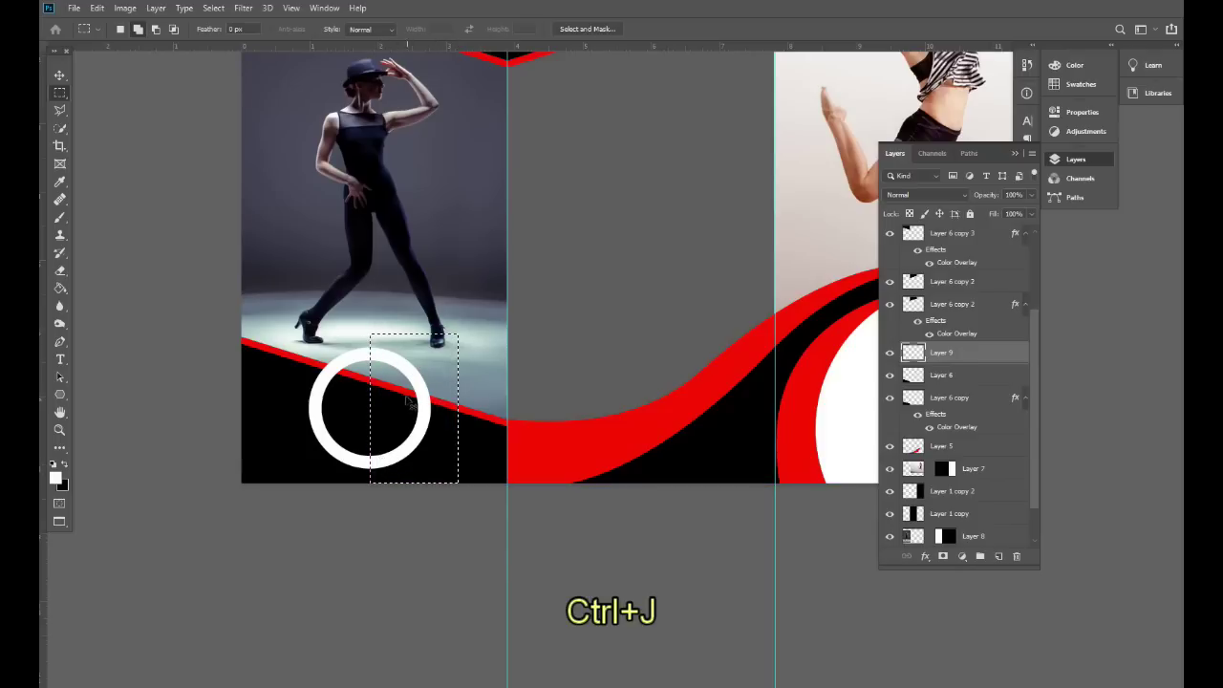
{"action": "key", "text": "ctrl+j"}
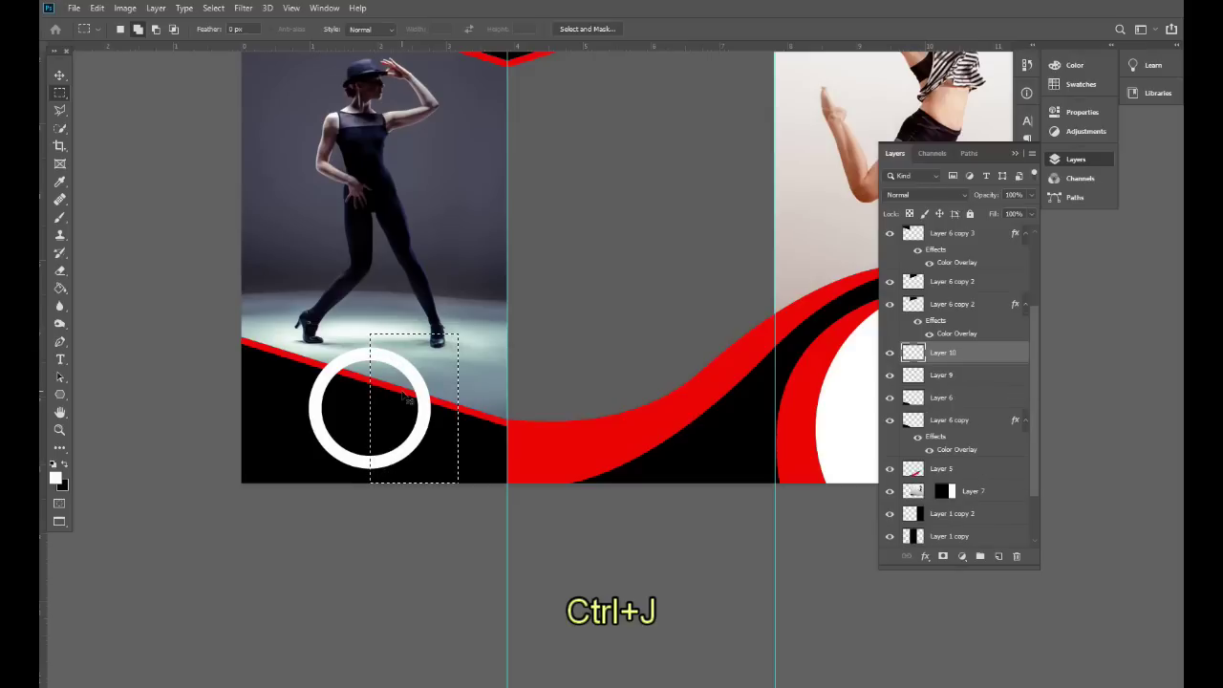
Step: Give Layer 10 a Gradient Overlay running from black to ff4000 orange
{"action": "right_click", "coordinate": [1012, 360]}
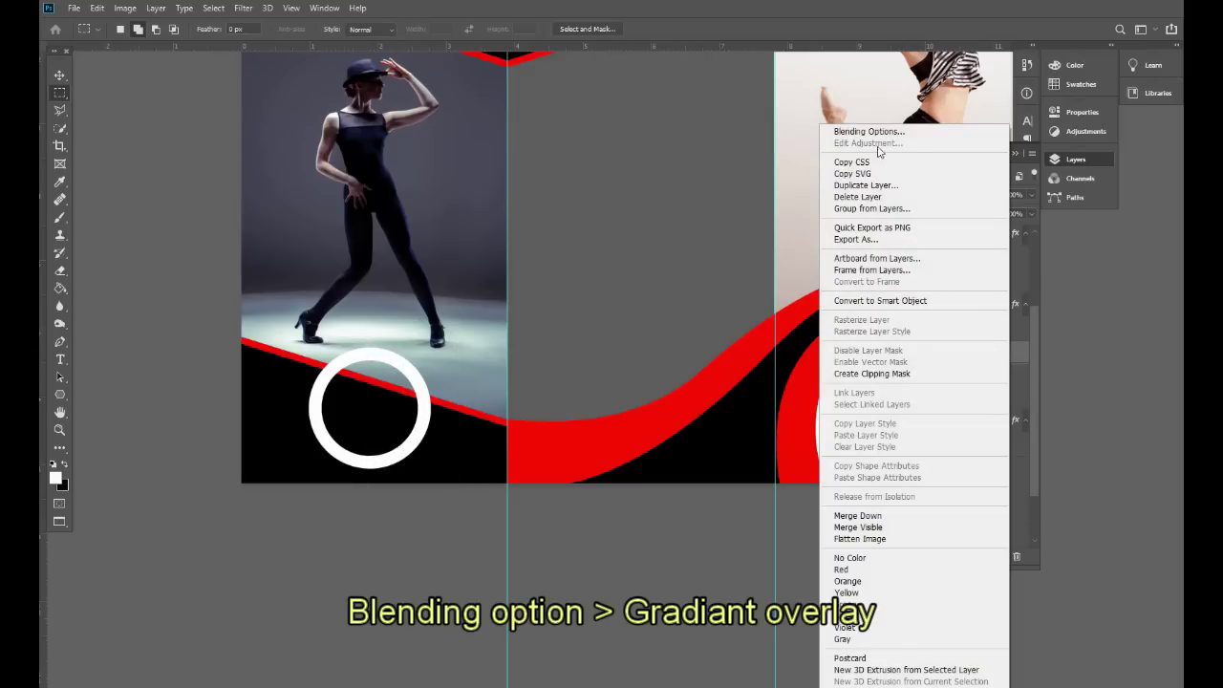
{"action": "left_click", "coordinate": [875, 131]}
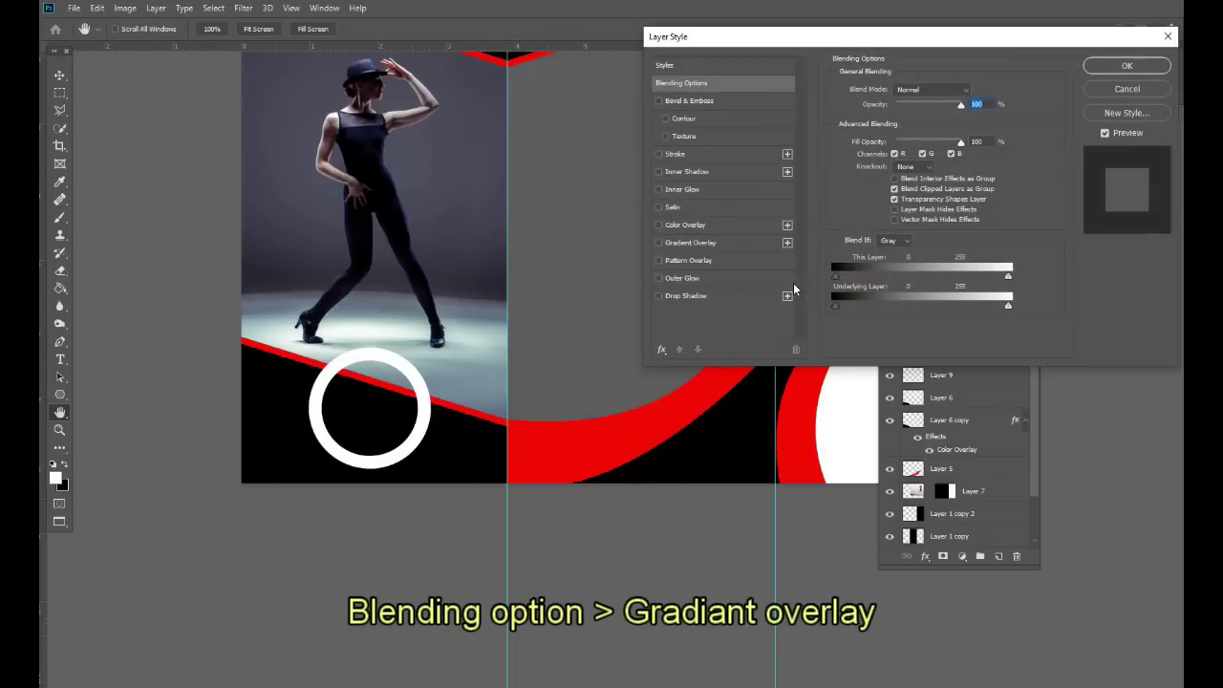
{"action": "left_click", "coordinate": [721, 242]}
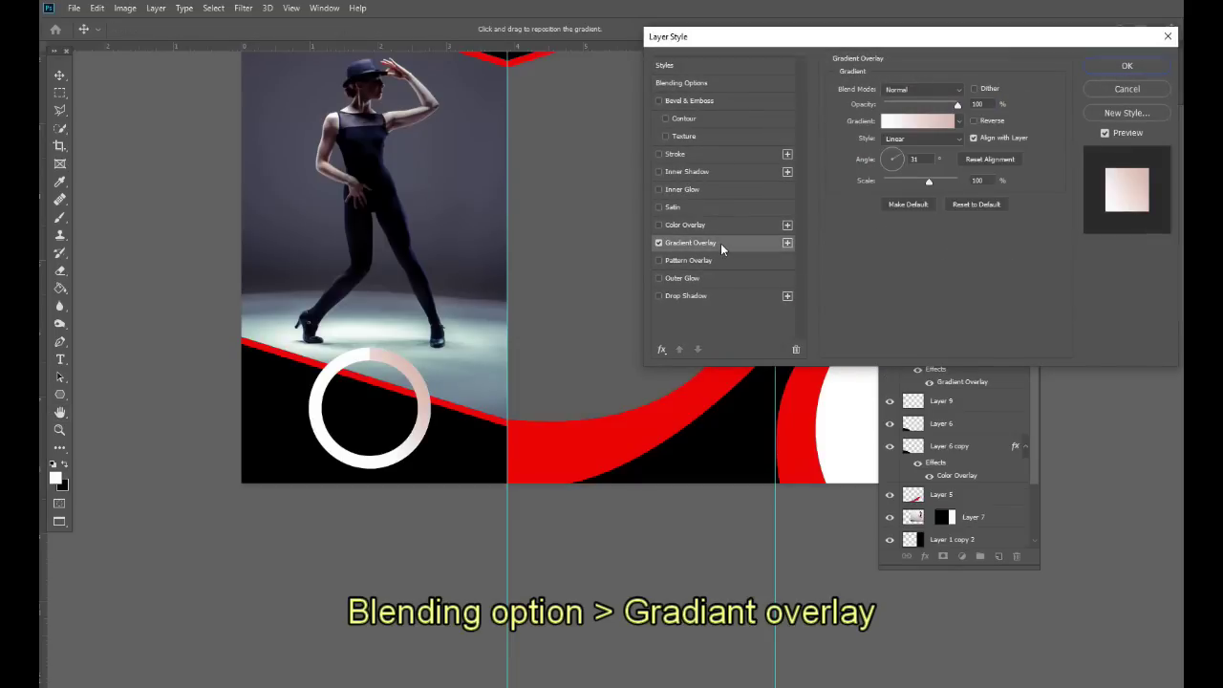
{"action": "left_click", "coordinate": [917, 122]}
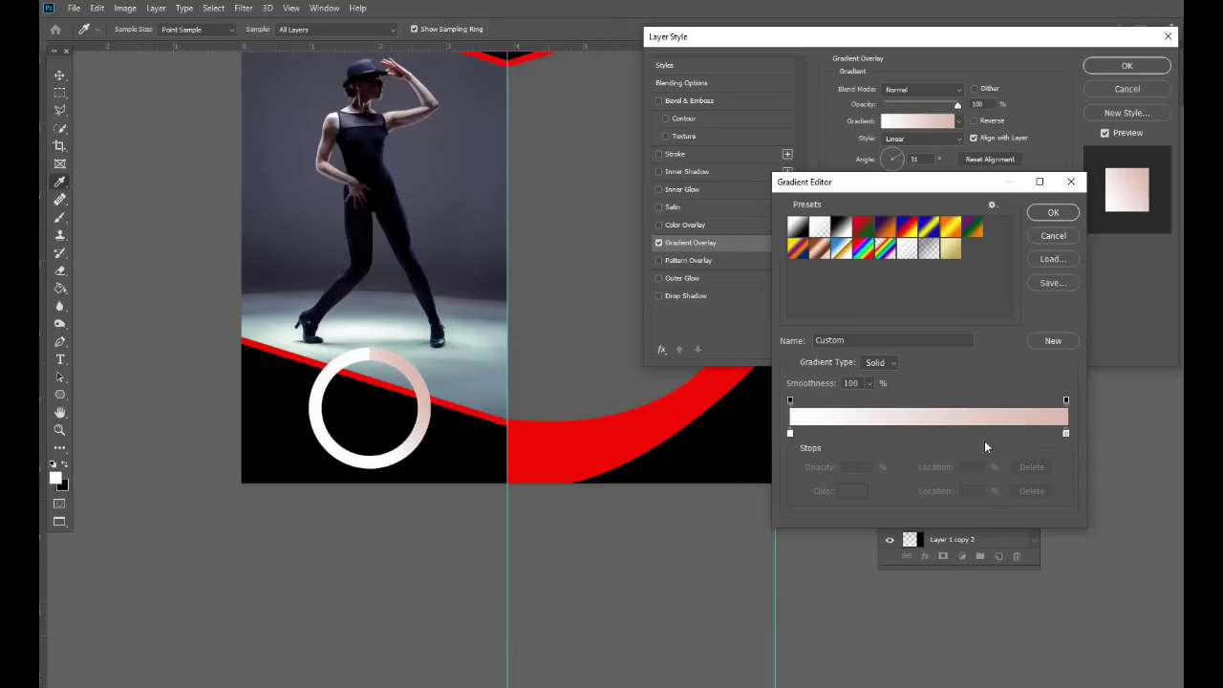
{"action": "double_click", "coordinate": [791, 437]}
{"action": "left_click_drag", "start_coordinate": [789, 377], "coordinate": [730, 408]}
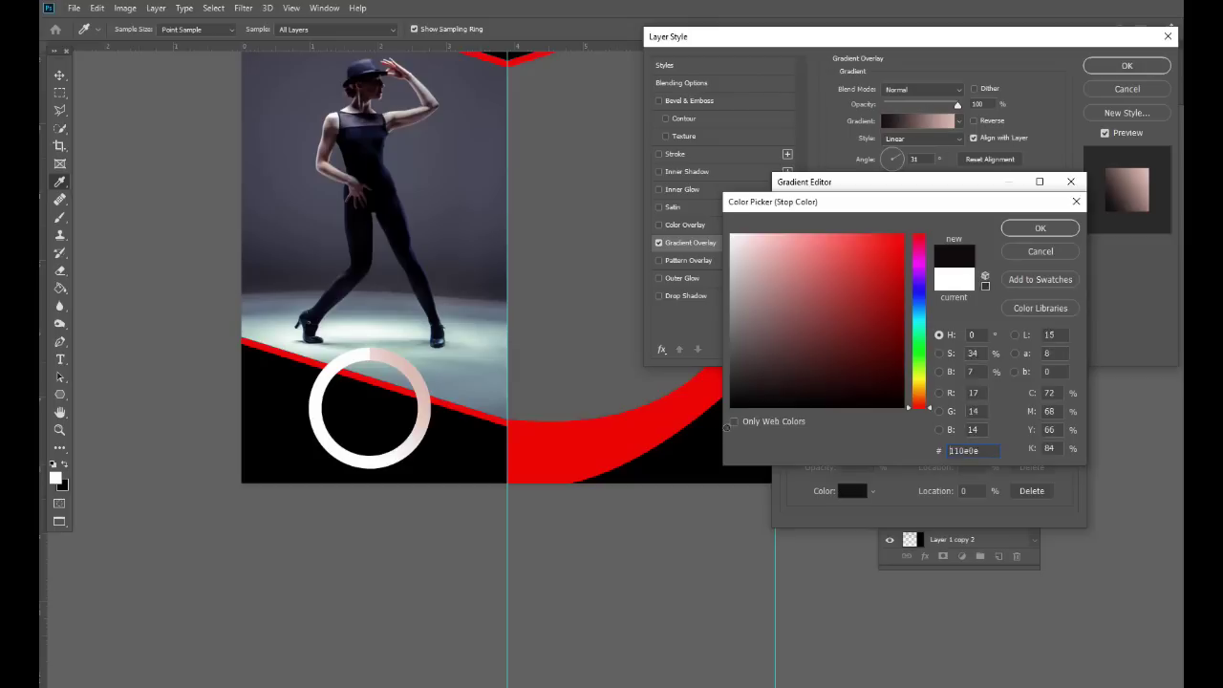
{"action": "left_click", "coordinate": [1040, 228]}
{"action": "double_click", "coordinate": [1068, 435]}
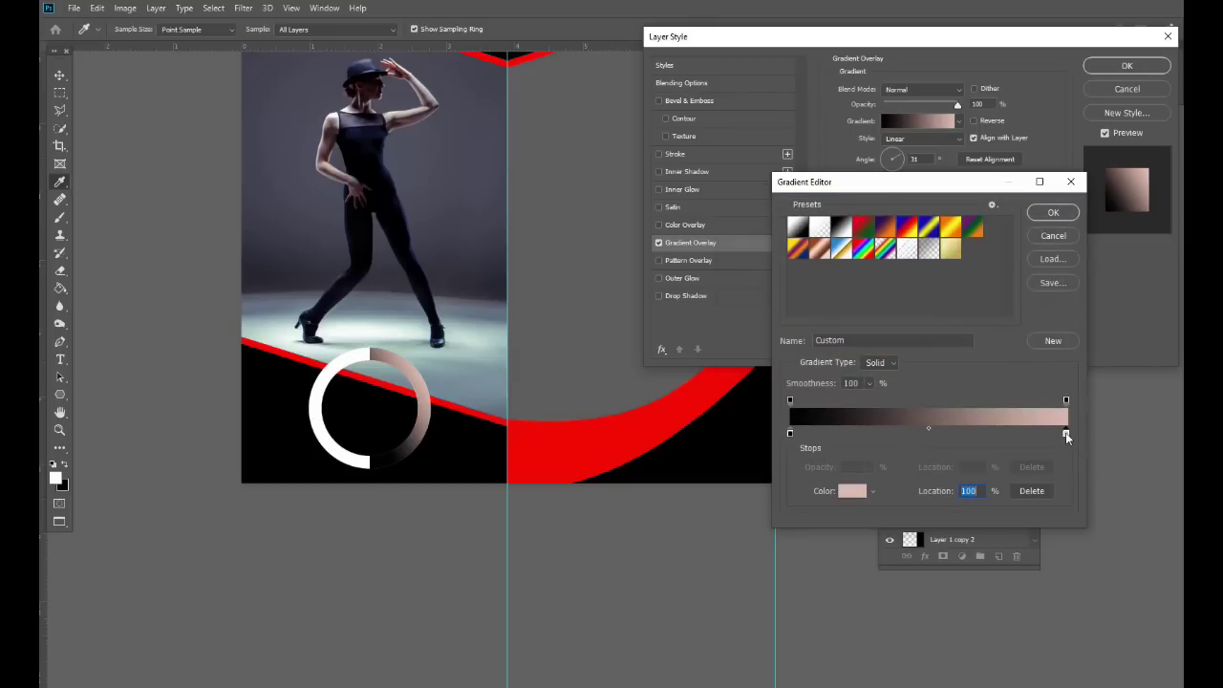
{"action": "left_click", "coordinate": [902, 235]}
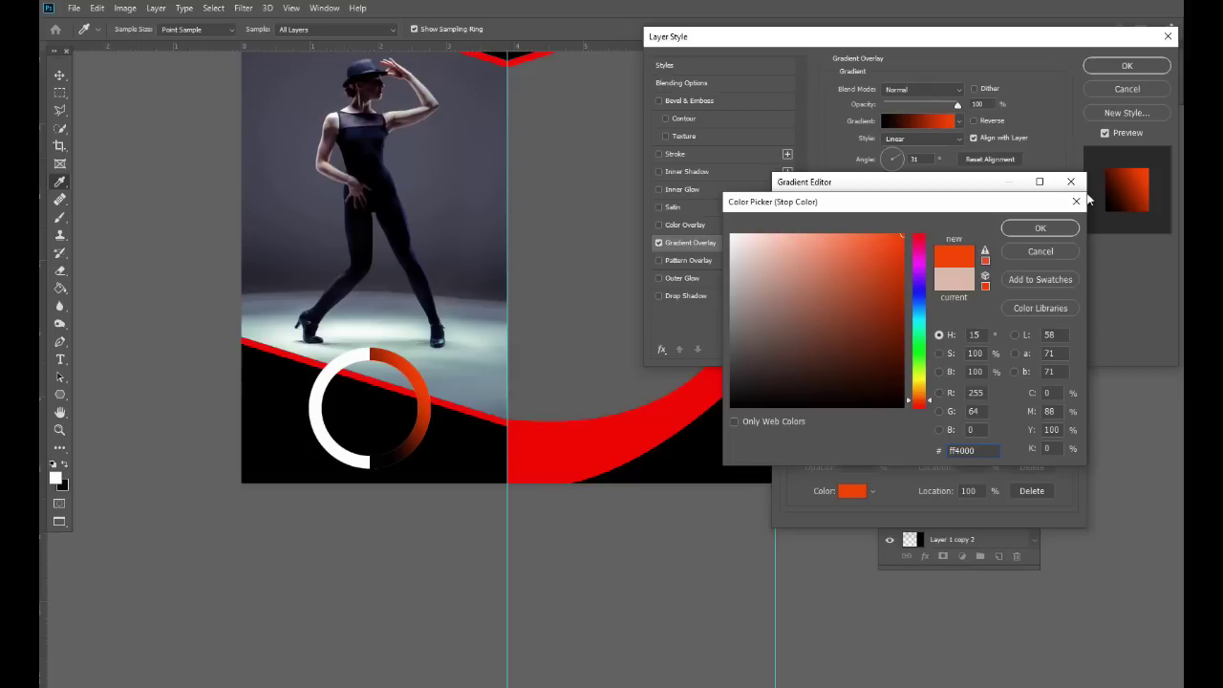
{"action": "left_click", "coordinate": [1040, 228]}
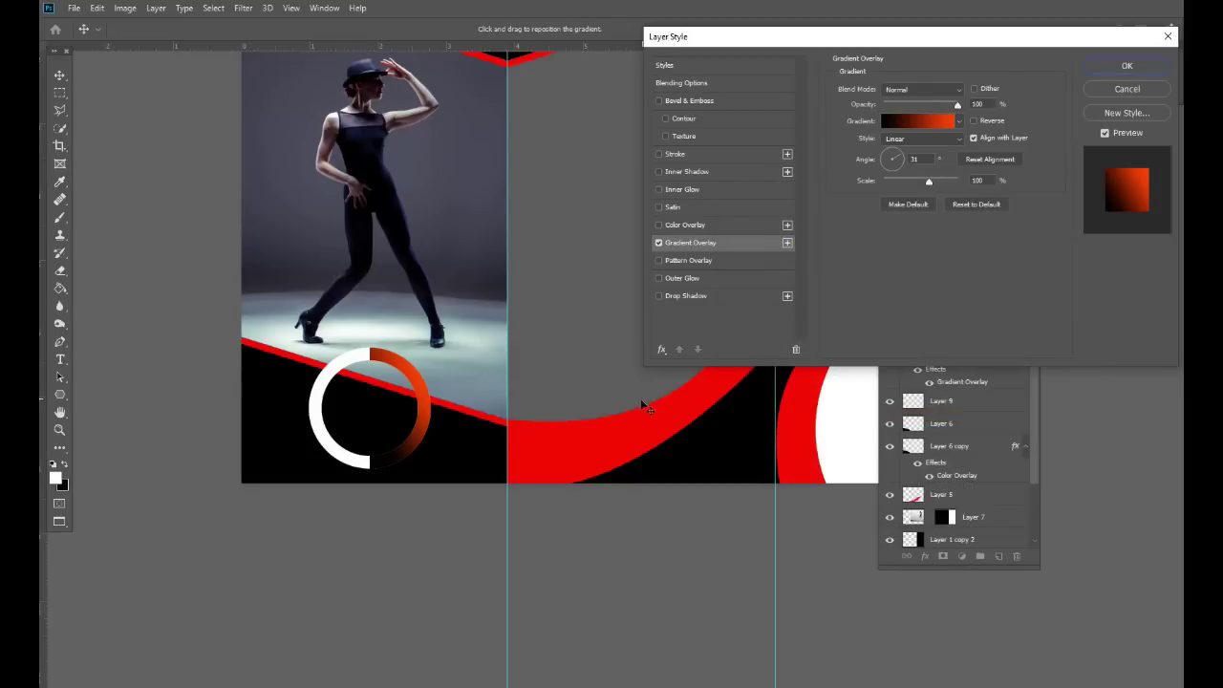
{"action": "left_click", "coordinate": [1127, 65]}
{"action": "left_click_drag", "start_coordinate": [775, 380], "coordinate": [515, 369]}
Step: Apply the same Gradient Overlay to Layer 3, the black curved wave
{"action": "key", "text": "v"}
{"action": "right_click", "coordinate": [547, 388]}
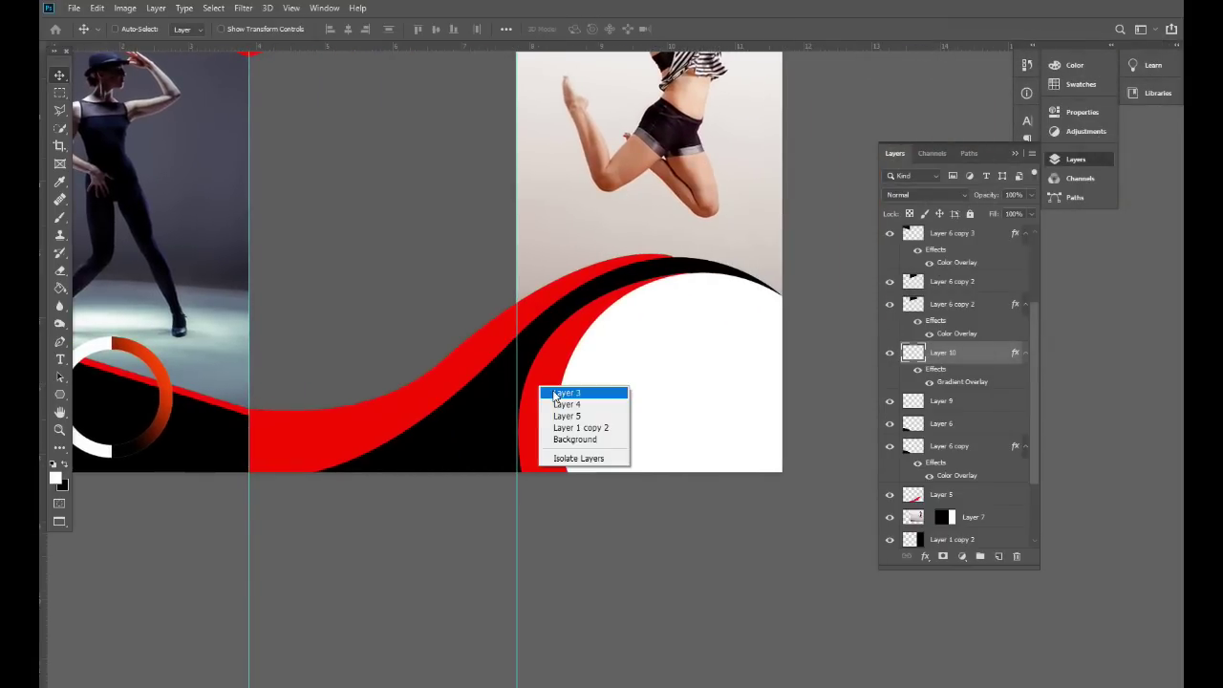
{"action": "left_click", "coordinate": [556, 392]}
{"action": "right_click", "coordinate": [1001, 238]}
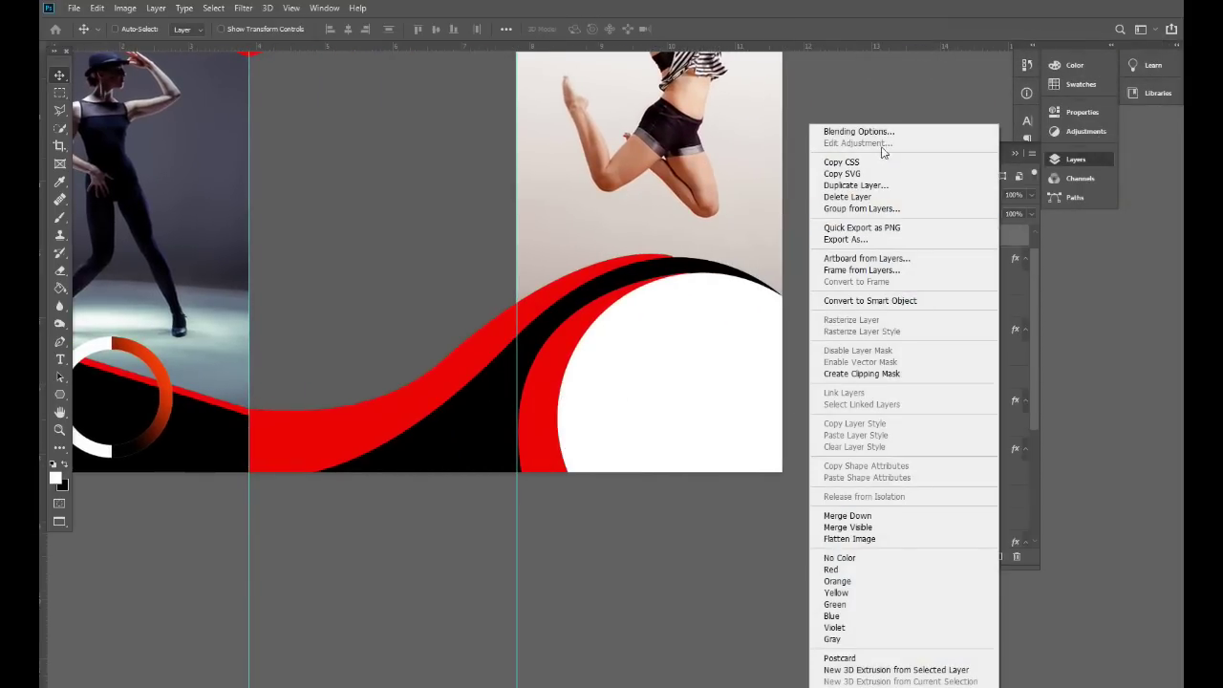
{"action": "left_click", "coordinate": [878, 132]}
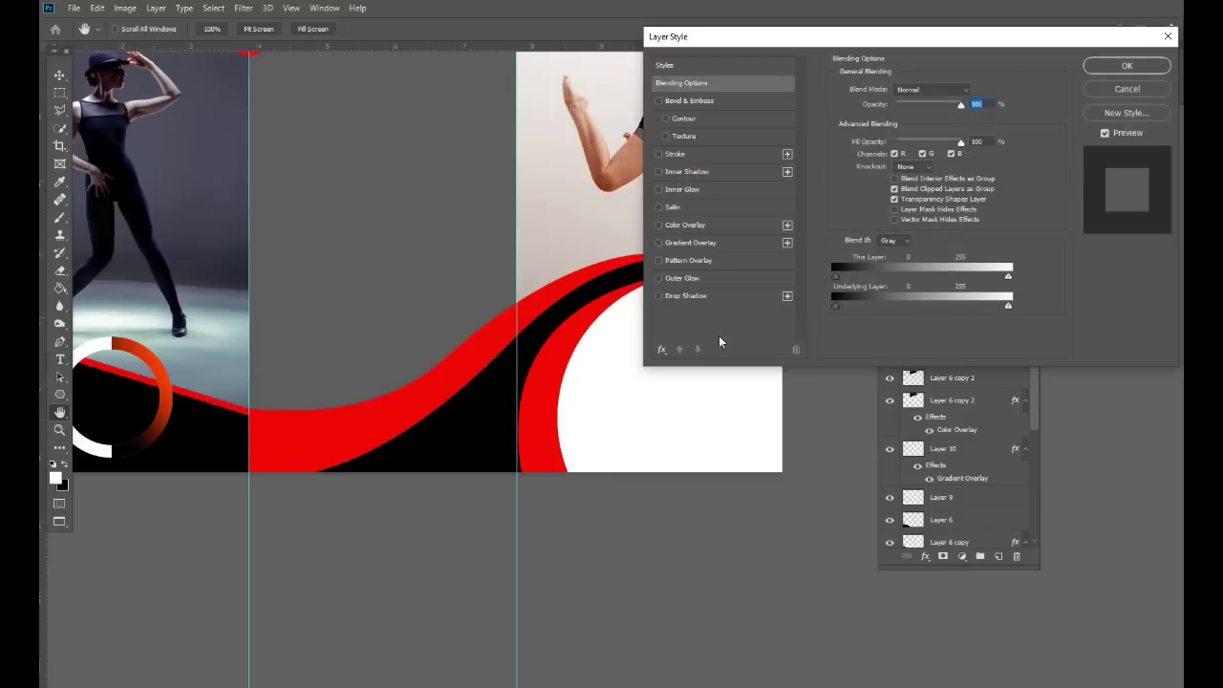
{"action": "left_click", "coordinate": [699, 245]}
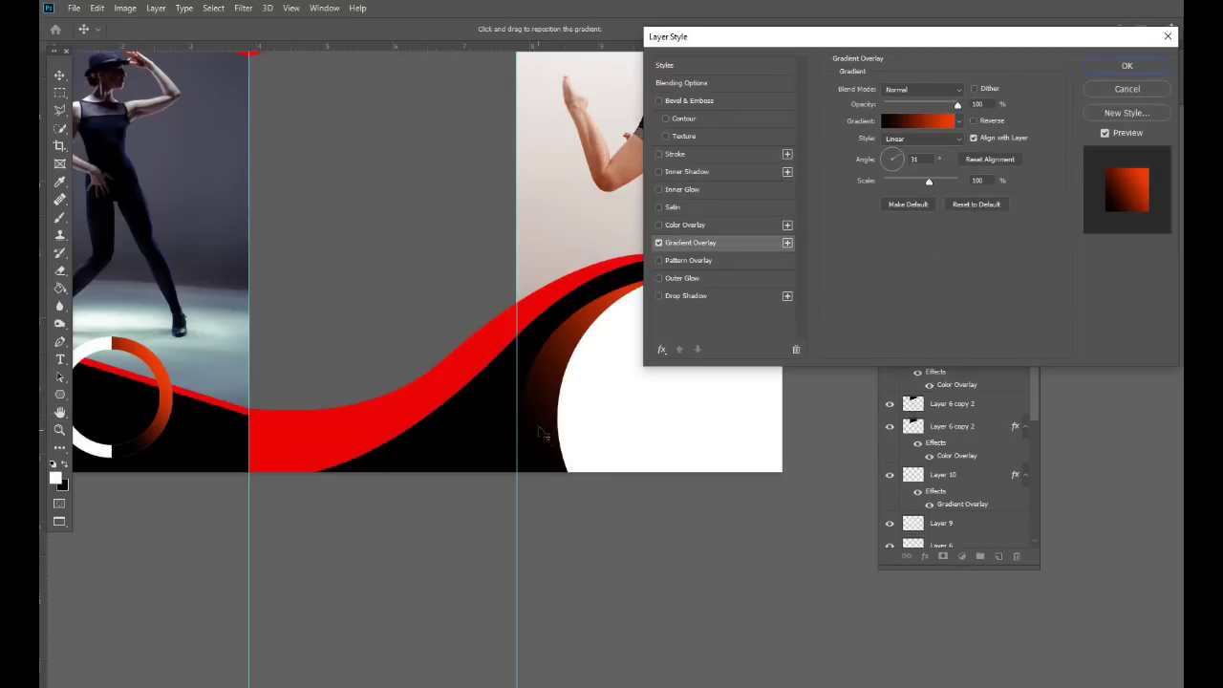
{"action": "left_click", "coordinate": [1126, 66]}
Step: Zoom out and tile all open documents side by side
{"action": "key", "text": "ctrl+minus"}
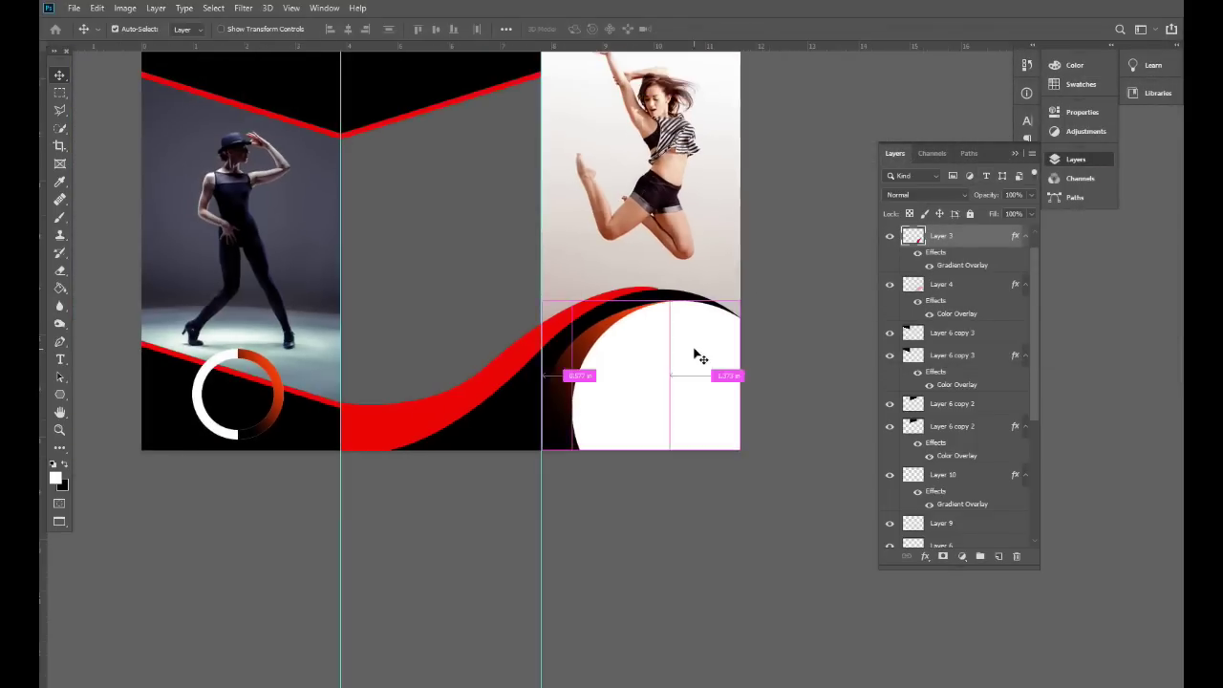
{"action": "key", "text": "ctrl+minus"}
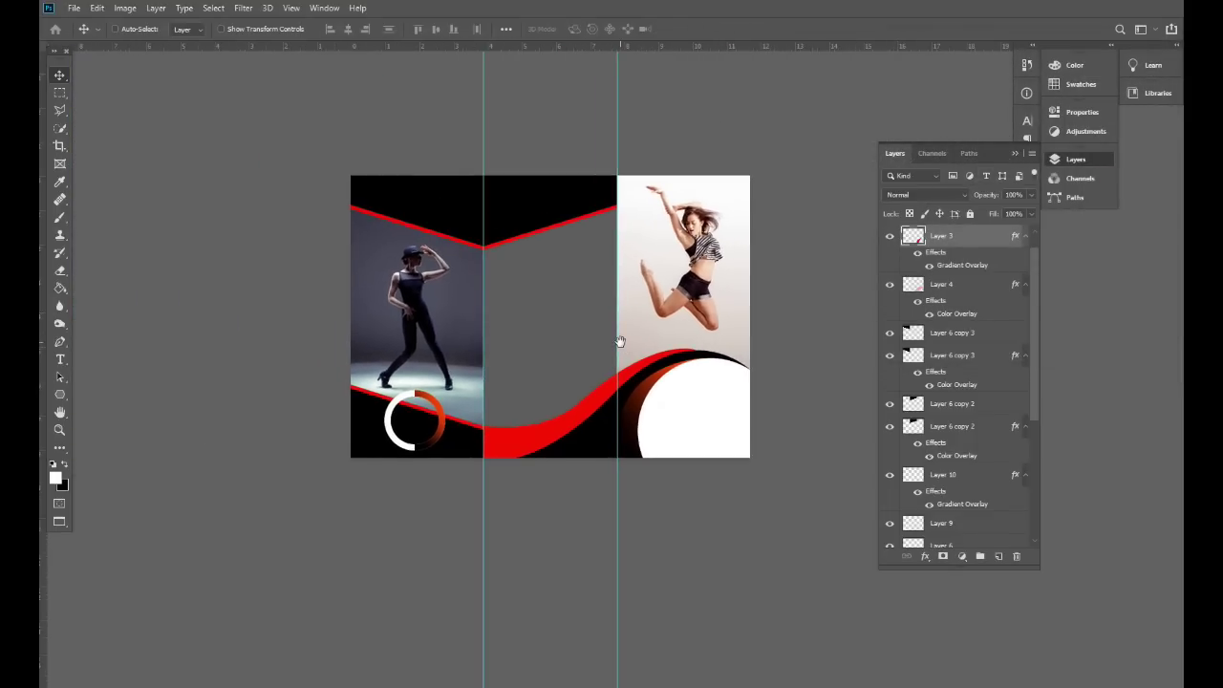
{"action": "key", "text": "ctrl+plus"}
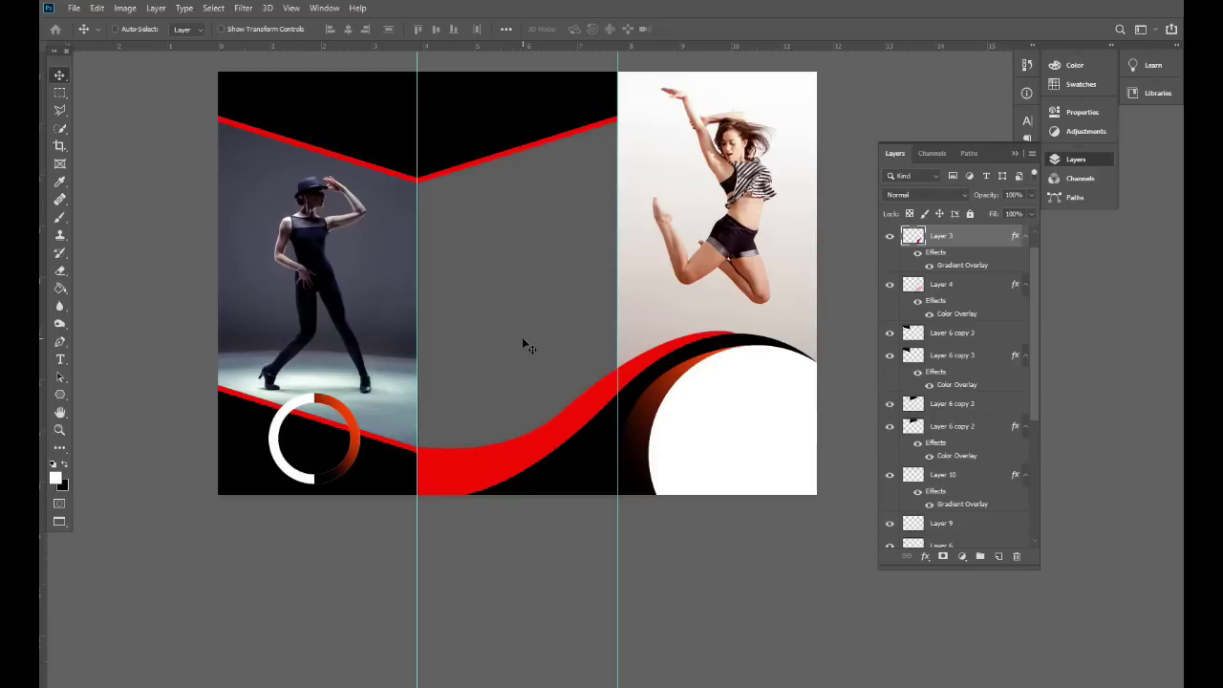
{"action": "left_click", "coordinate": [324, 8]}
{"action": "left_click", "coordinate": [704, 175]}
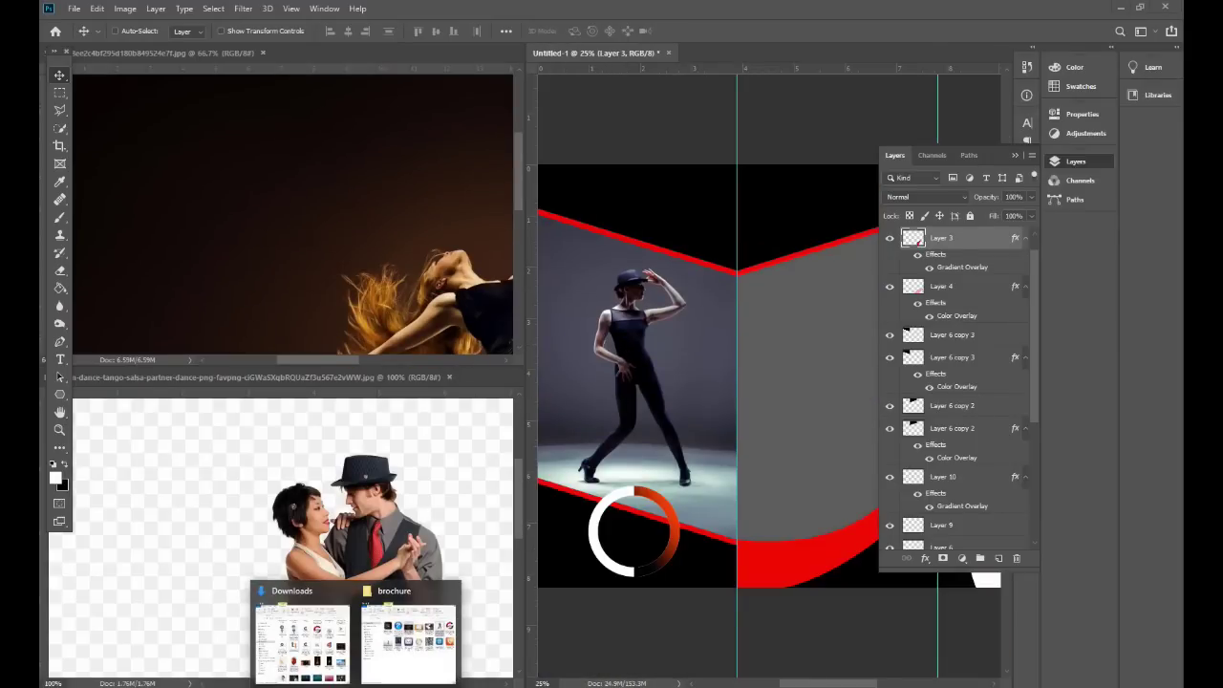
Step: Open Logo-Company-Business-Graphic-Designer-1.png from the brochure folder as its own Photoshop document
{"action": "left_click", "coordinate": [409, 636]}
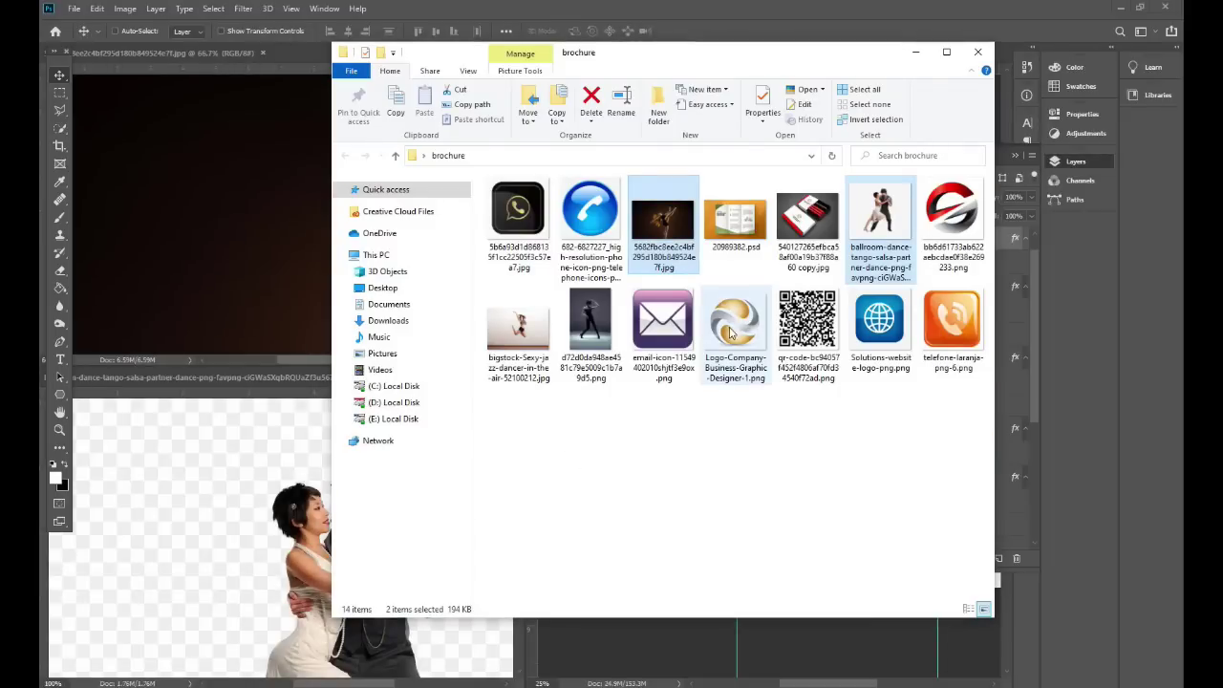
{"action": "left_click_drag", "start_coordinate": [733, 332], "coordinate": [815, 8]}
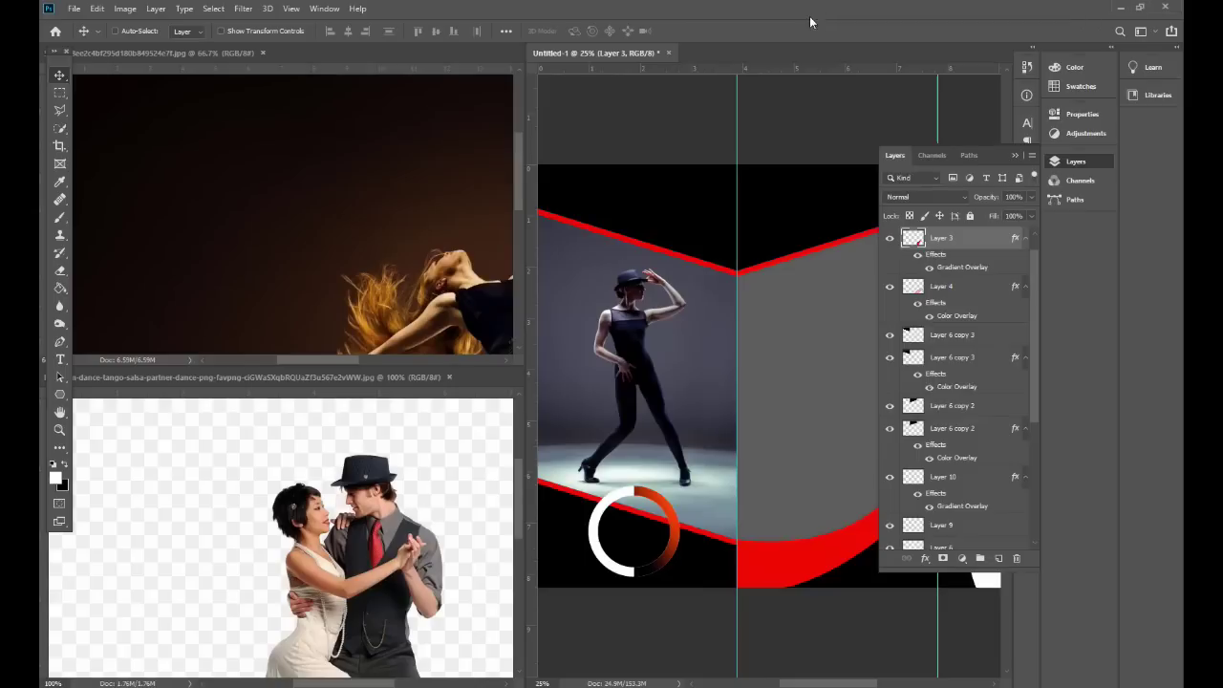
{"action": "left_click_drag", "start_coordinate": [815, 13], "coordinate": [578, 394]}
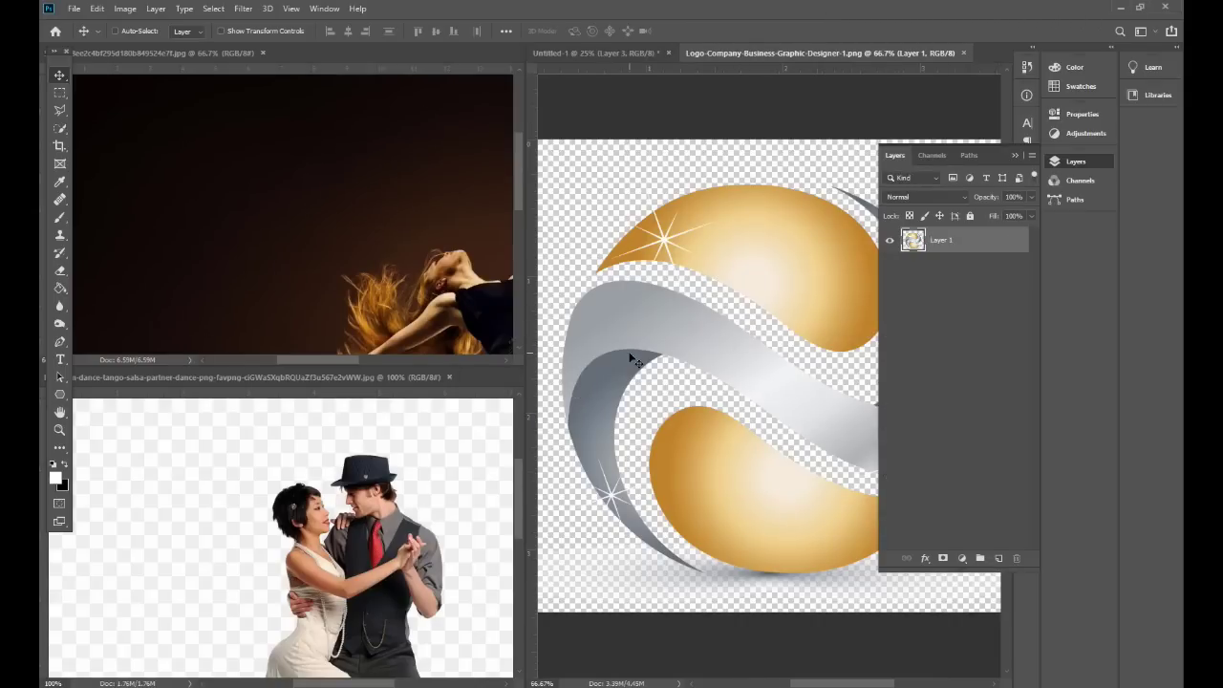
Step: Select the entire logo canvas and switch back to the brochure
{"action": "key", "text": "ctrl+minus"}
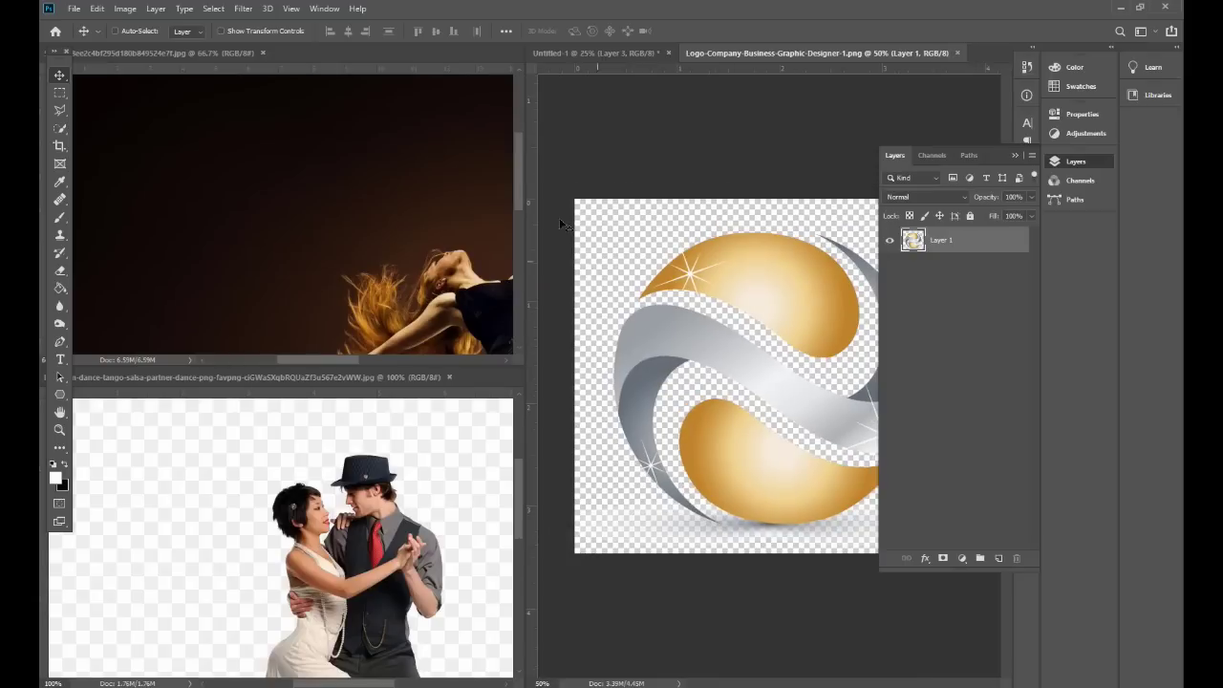
{"action": "left_click", "coordinate": [213, 9]}
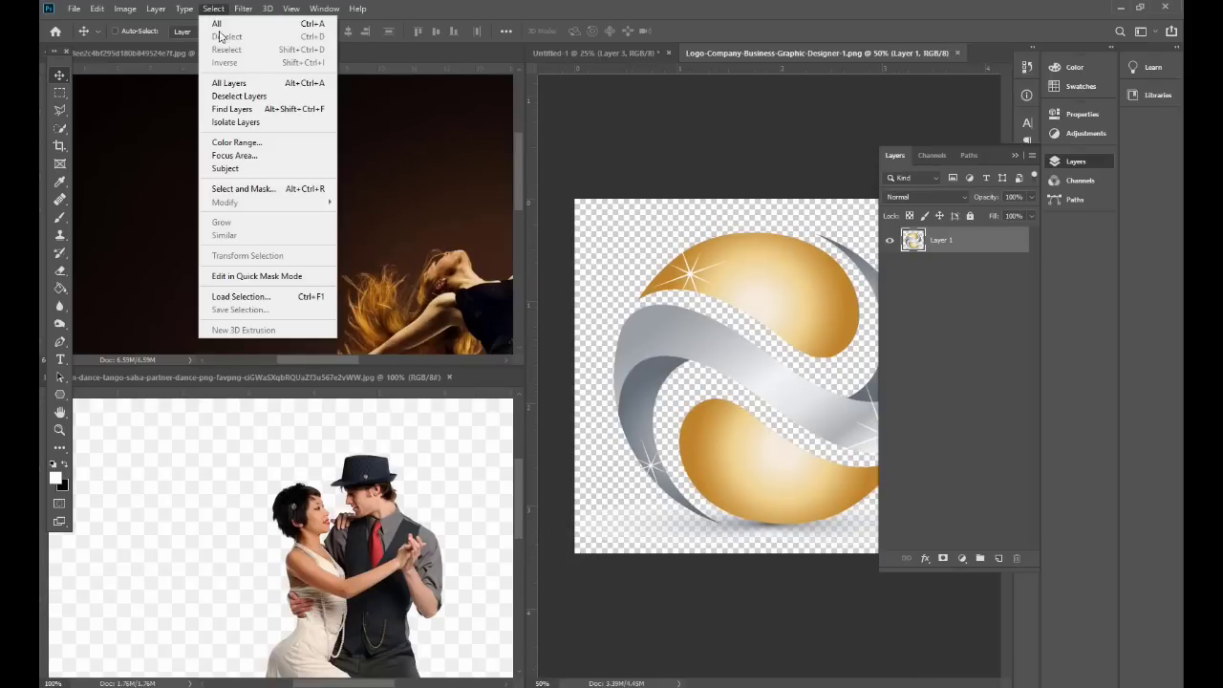
{"action": "left_click", "coordinate": [230, 23]}
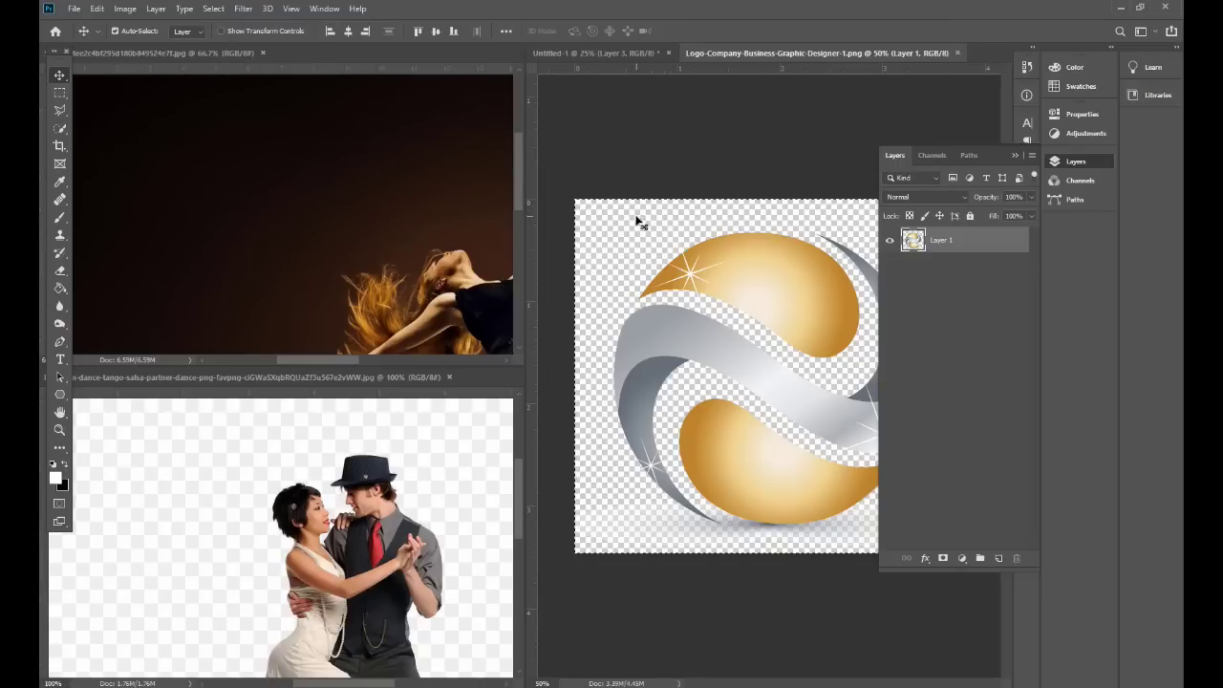
{"action": "left_click", "coordinate": [960, 55]}
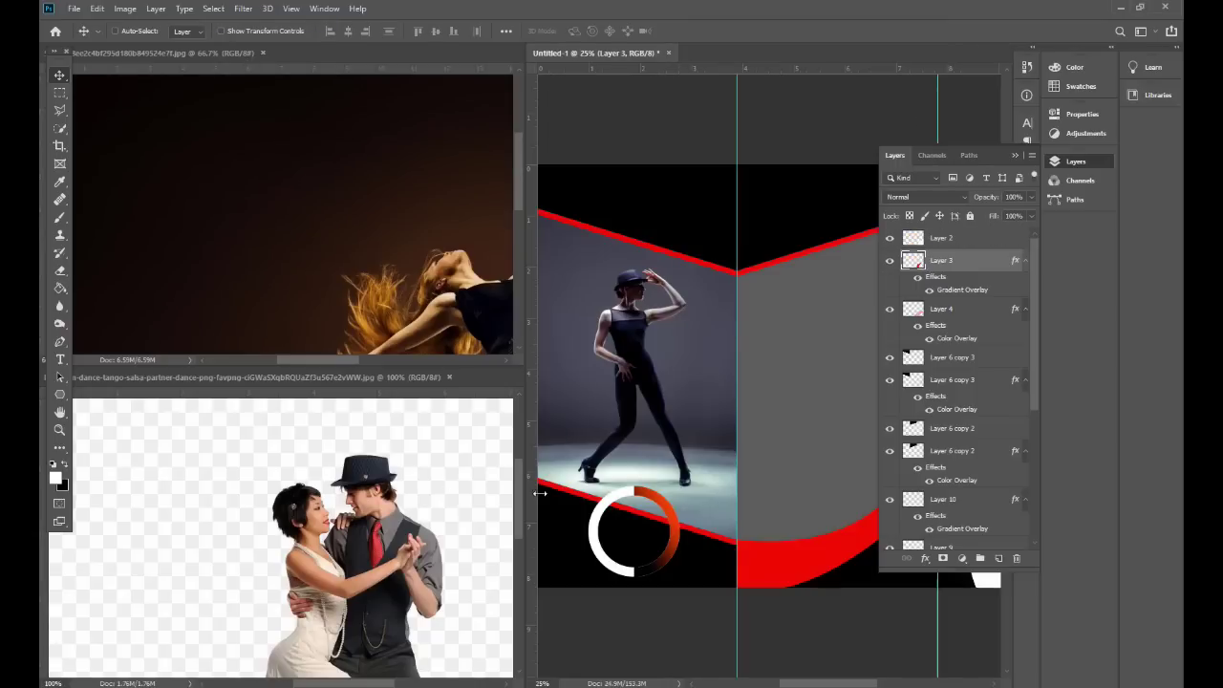
Step: Zoom in around the left-panel ring and move the logo over it
{"action": "key", "text": "f"}
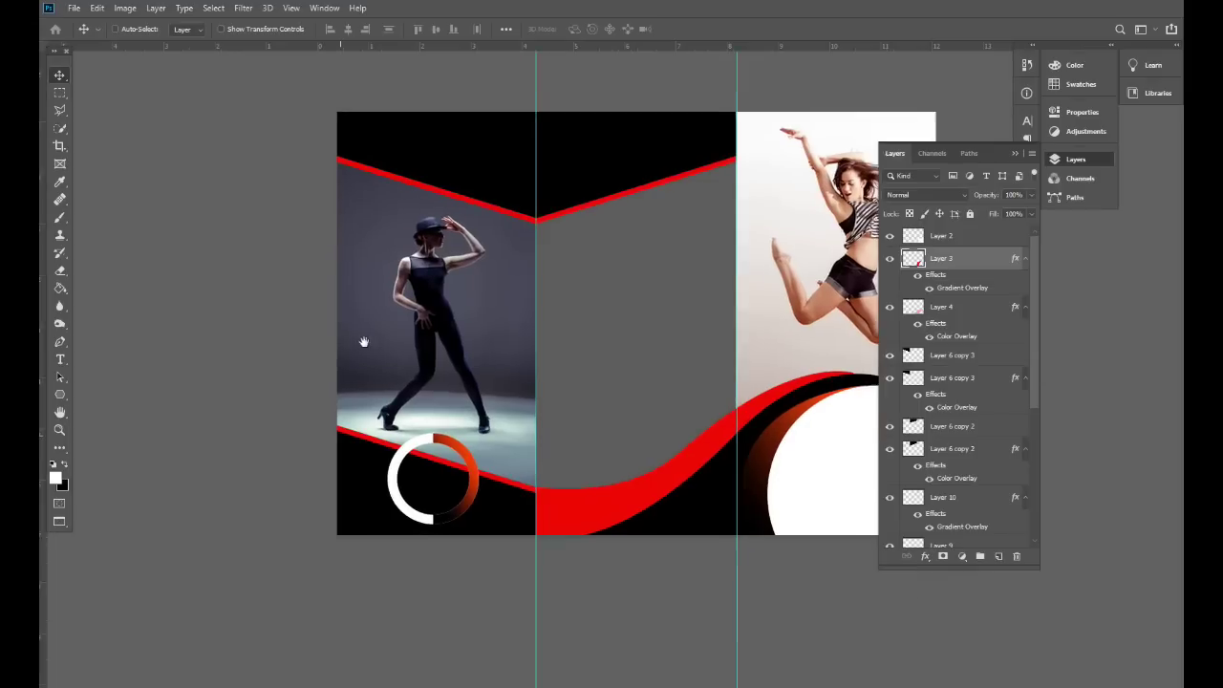
{"action": "scroll", "coordinate": [363, 334], "scroll_direction": "down", "scroll_amount": 1}
{"action": "key", "text": "ctrl+plus"}
{"action": "key", "text": "ctrl+plus"}
{"action": "mouse_move", "coordinate": [363, 325]}
{"action": "left_mouse_down"}
{"action": "mouse_move", "coordinate": [498, 382]}
{"action": "mouse_move", "coordinate": [595, 358]}
{"action": "left_mouse_up"}
{"action": "left_click_drag", "start_coordinate": [764, 264], "coordinate": [659, 262]}
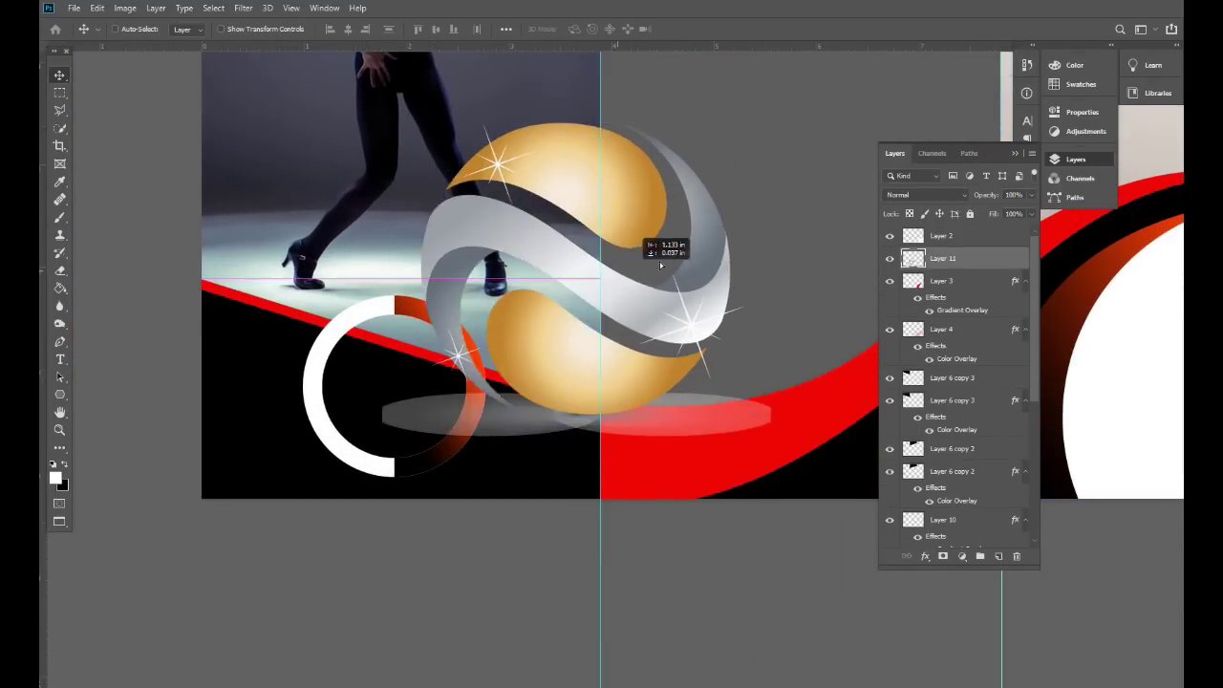
{"action": "left_click_drag", "start_coordinate": [689, 217], "coordinate": [636, 244]}
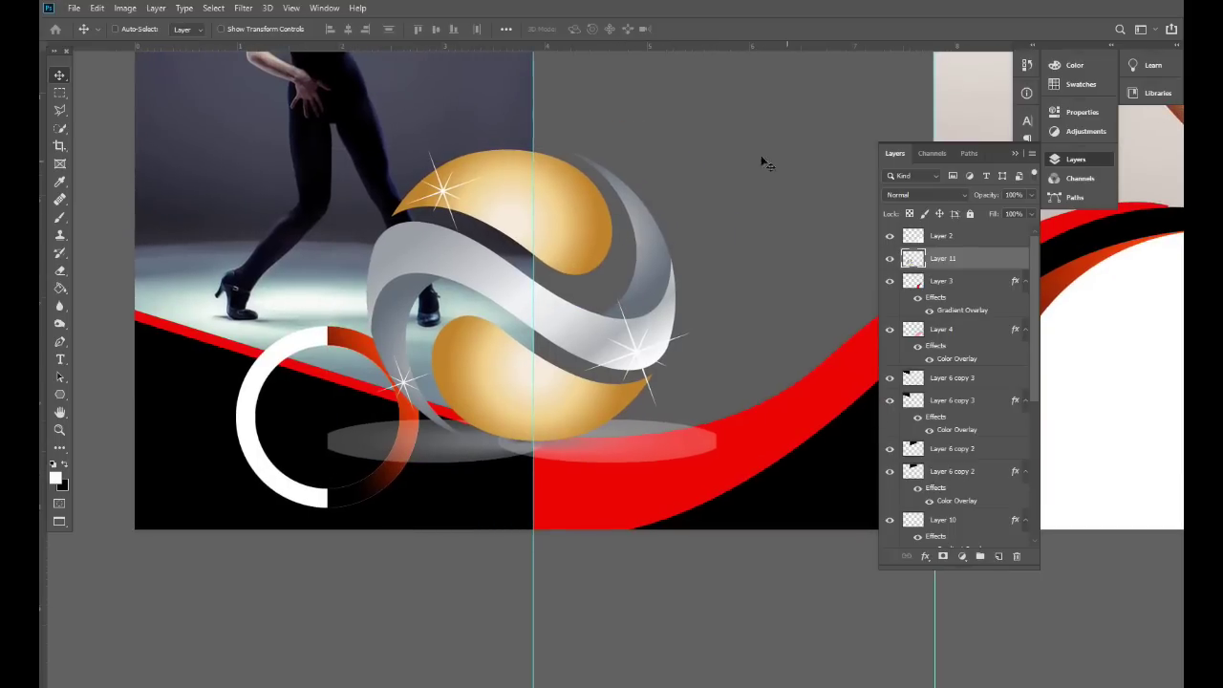
Step: Shrink the logo to about a fifth of its size, centred inside the ring
{"action": "key", "text": "ctrl+t"}
{"action": "mouse_move", "coordinate": [708, 156]}
{"action": "left_mouse_down"}
{"action": "mouse_move", "coordinate": [570, 286]}
{"action": "mouse_move", "coordinate": [330, 412]}
{"action": "mouse_move", "coordinate": [370, 385]}
{"action": "left_mouse_up"}
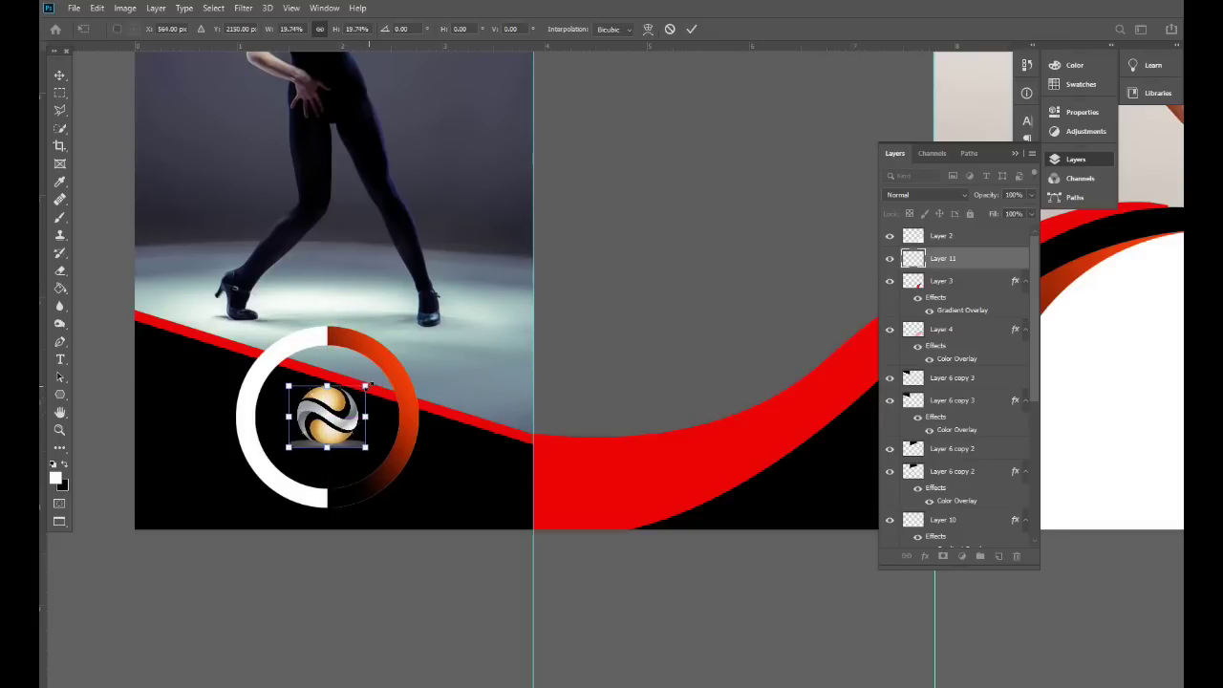
{"action": "key", "text": "Return"}
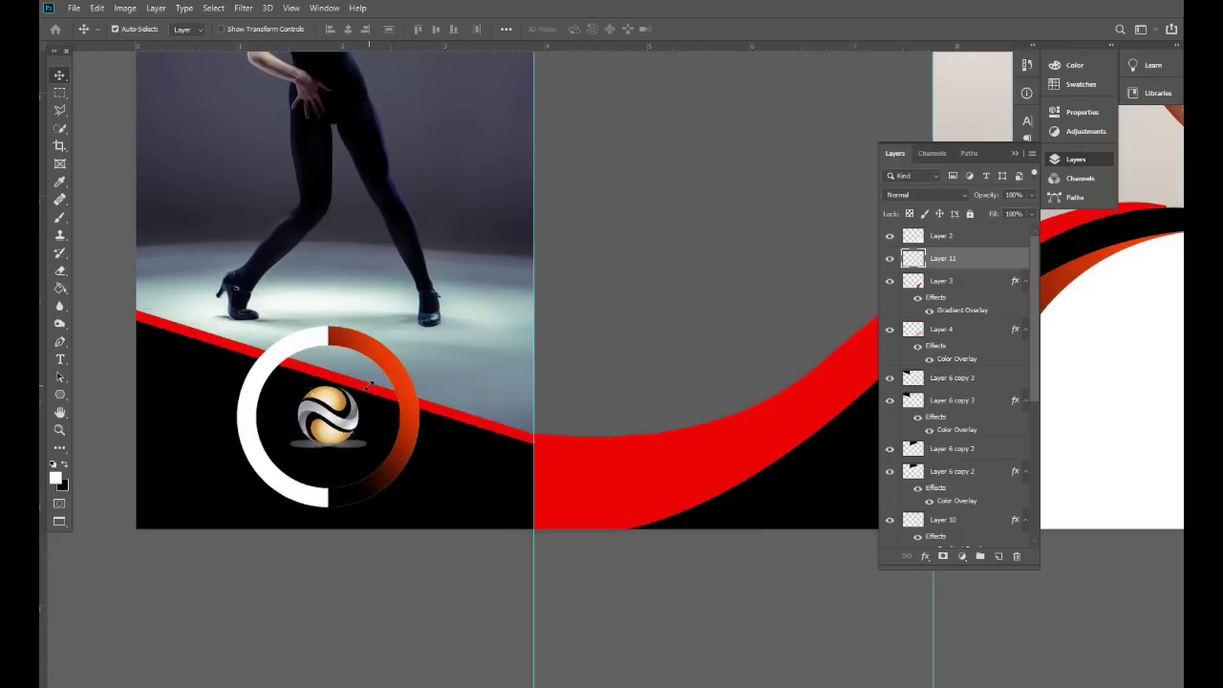
{"action": "key", "text": "ctrl+minus"}
{"action": "mouse_move", "coordinate": [488, 365]}
{"action": "left_mouse_down"}
{"action": "mouse_move", "coordinate": [471, 404]}
{"action": "mouse_move", "coordinate": [273, 390]}
{"action": "left_mouse_up"}
{"action": "scroll", "coordinate": [472, 404], "scroll_direction": "down", "scroll_amount": 1}
Step: Type the magenta 30 pt headline READY TO / CHANGE / YOUR LIFE and place it in the right-panel white circle
{"action": "left_click_drag", "start_coordinate": [355, 415], "coordinate": [405, 480]}
{"action": "key", "text": "ctrl+plus"}
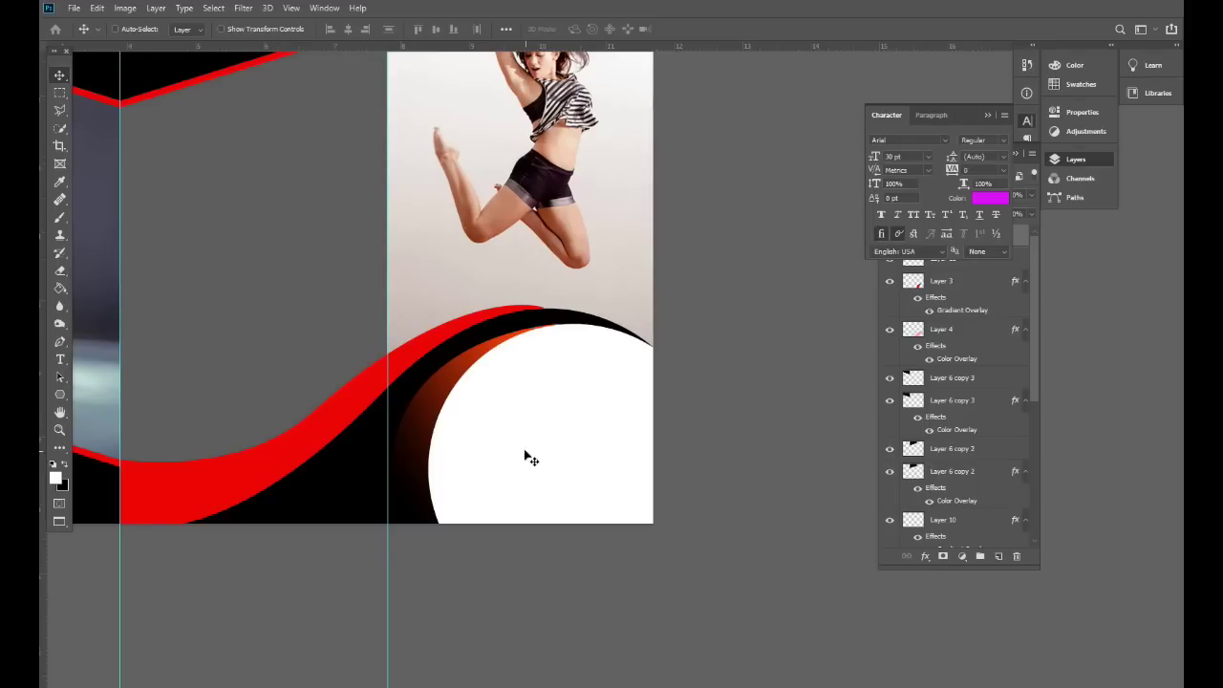
{"action": "key", "text": "t"}
{"action": "left_click", "coordinate": [486, 413]}
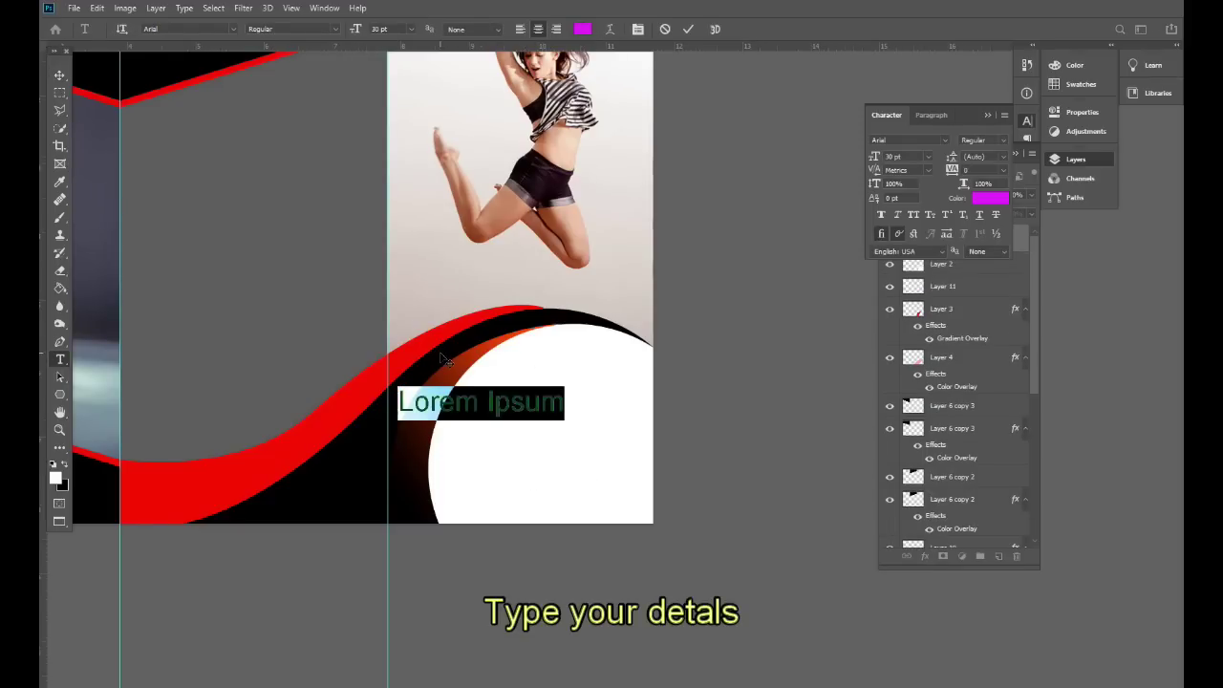
{"action": "type", "text": "READY"}
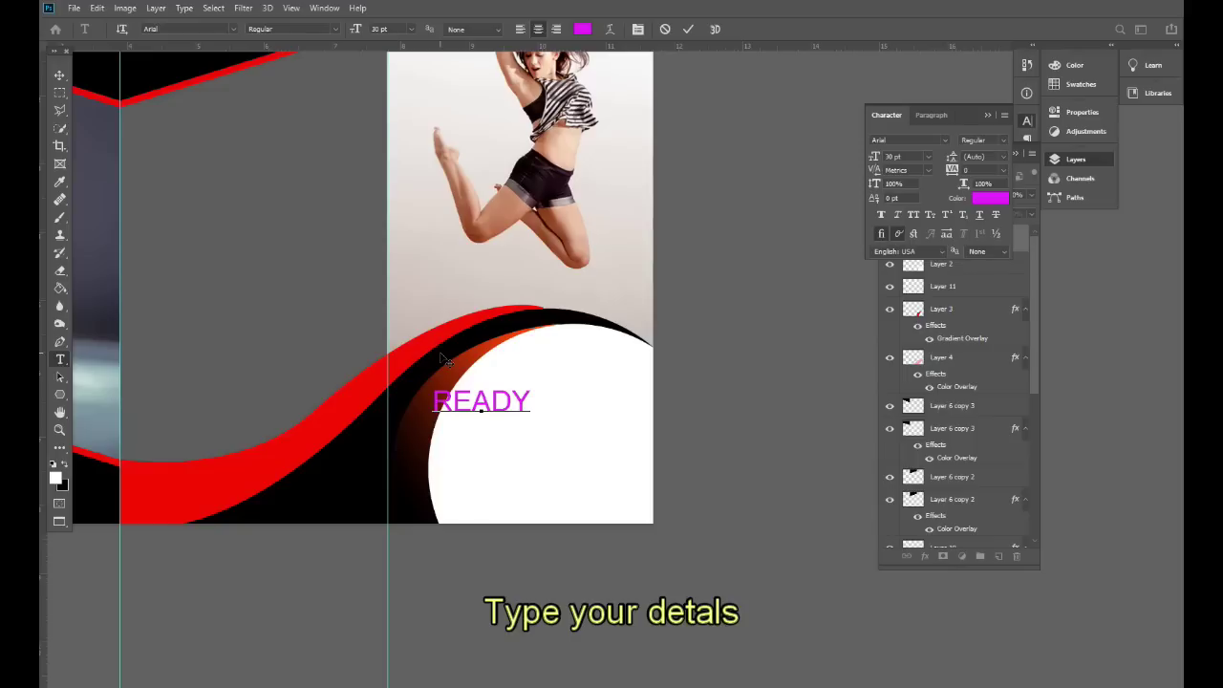
{"action": "type", "text": " TO CHANGE"}
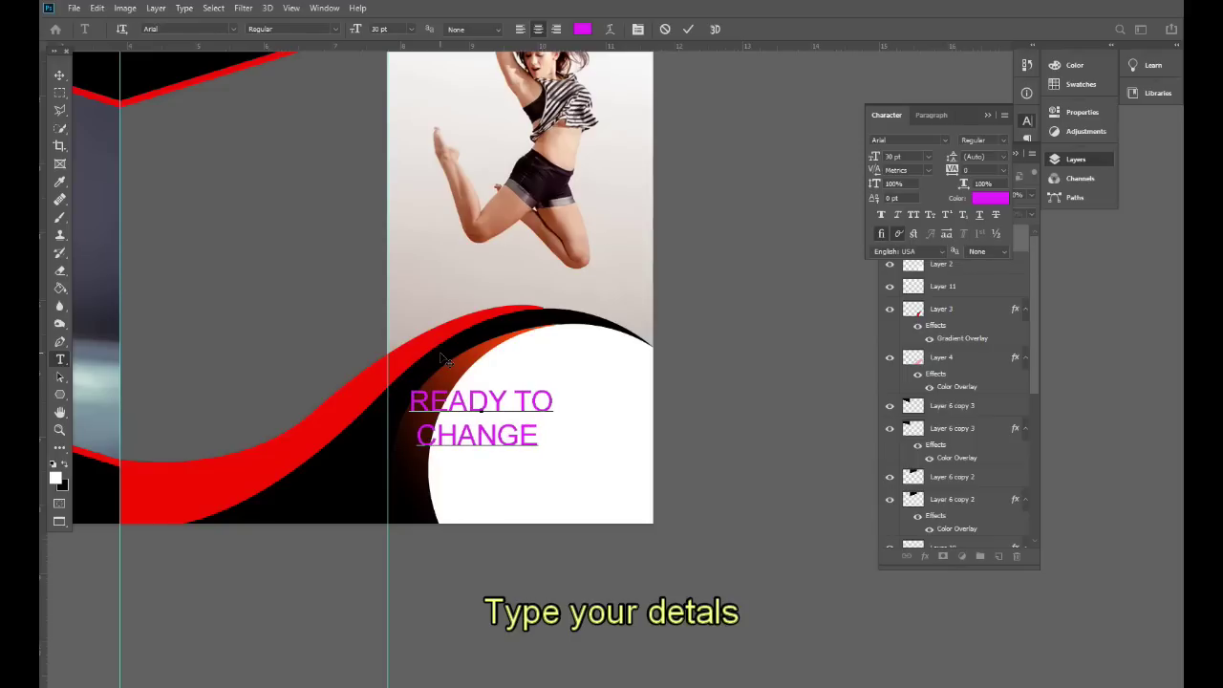
{"action": "key", "text": "BackSpace"}
{"action": "type", "text": "OUR LIFE"}
{"action": "key", "text": "ctrl+Return"}
{"action": "left_click_drag", "start_coordinate": [478, 418], "coordinate": [542, 435]}
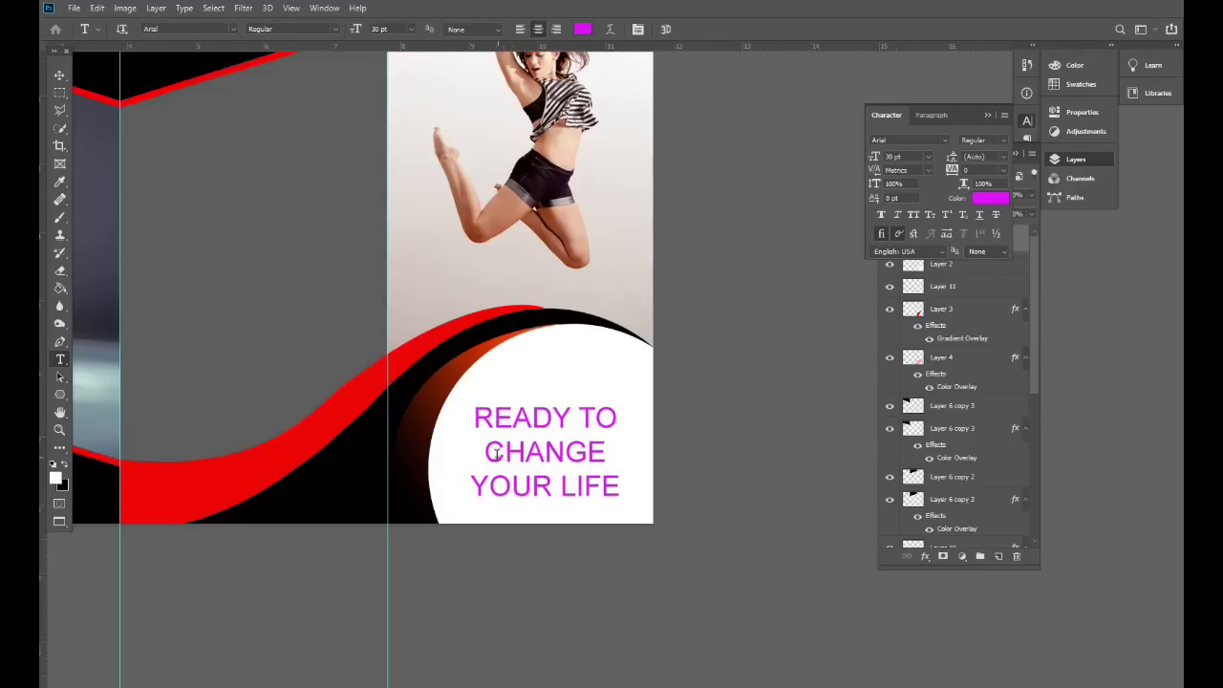
{"action": "left_click_drag", "start_coordinate": [484, 453], "coordinate": [615, 452]}
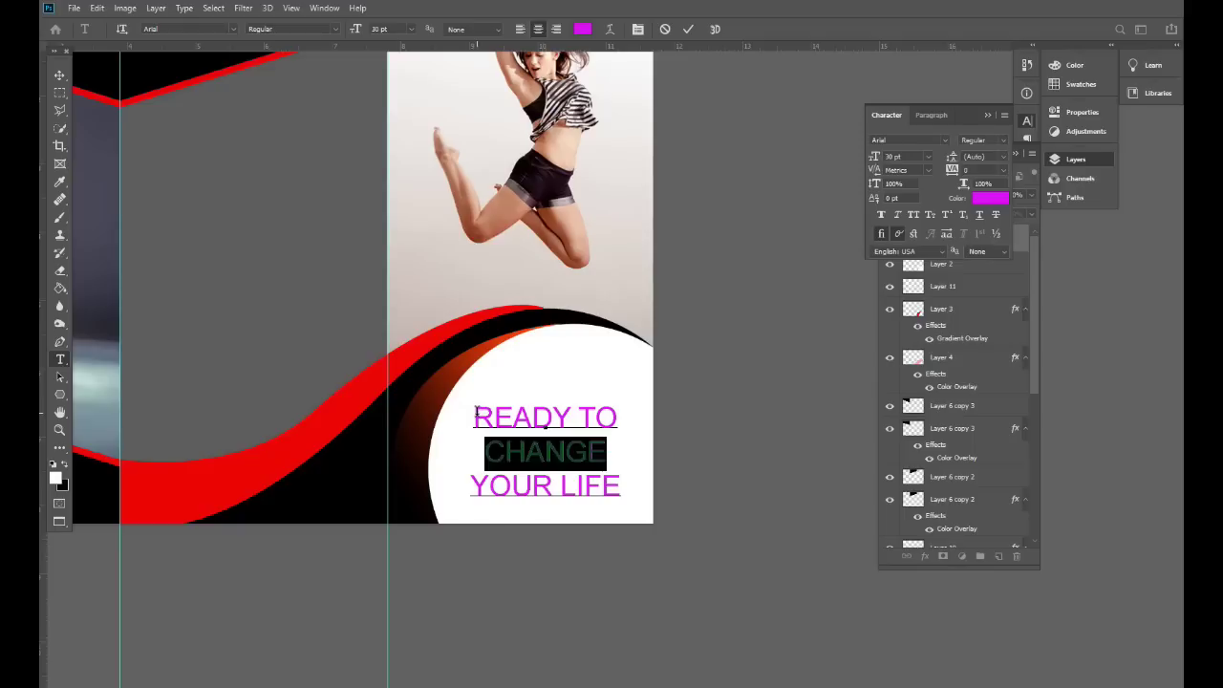
Step: Make all three headline lines black (000000)
{"action": "left_click_drag", "start_coordinate": [476, 411], "coordinate": [665, 504]}
{"action": "left_click", "coordinate": [976, 197]}
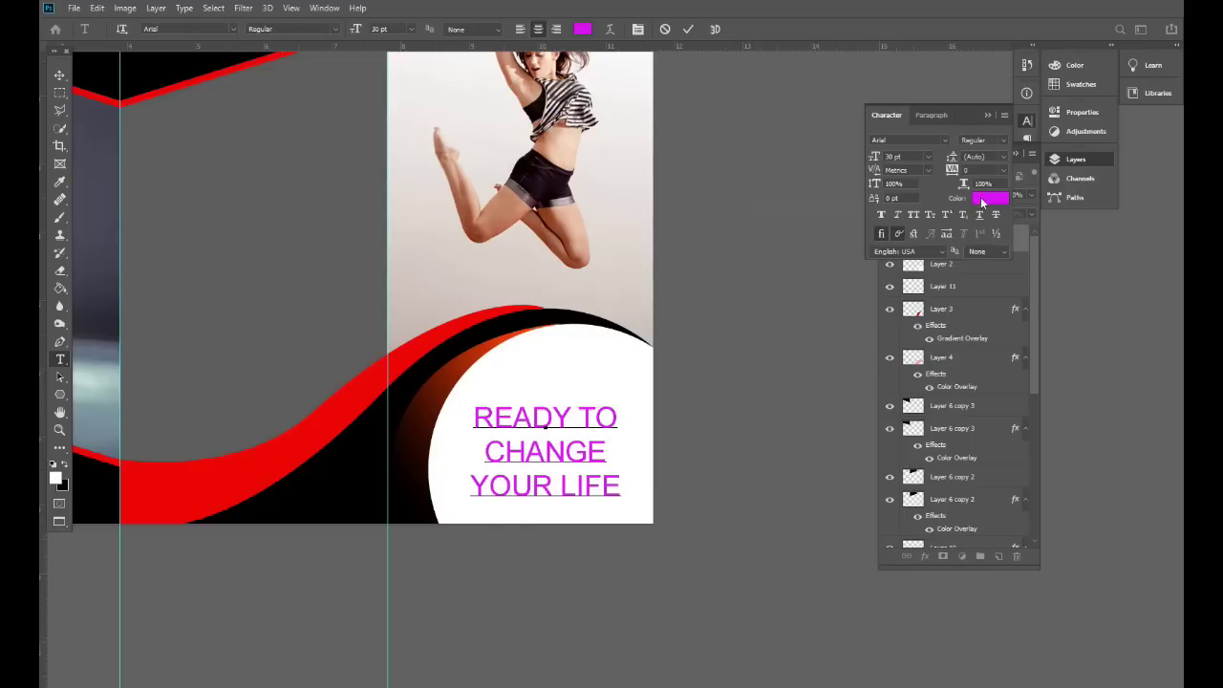
{"action": "left_click_drag", "start_coordinate": [772, 382], "coordinate": [714, 418]}
{"action": "key", "text": "Return"}
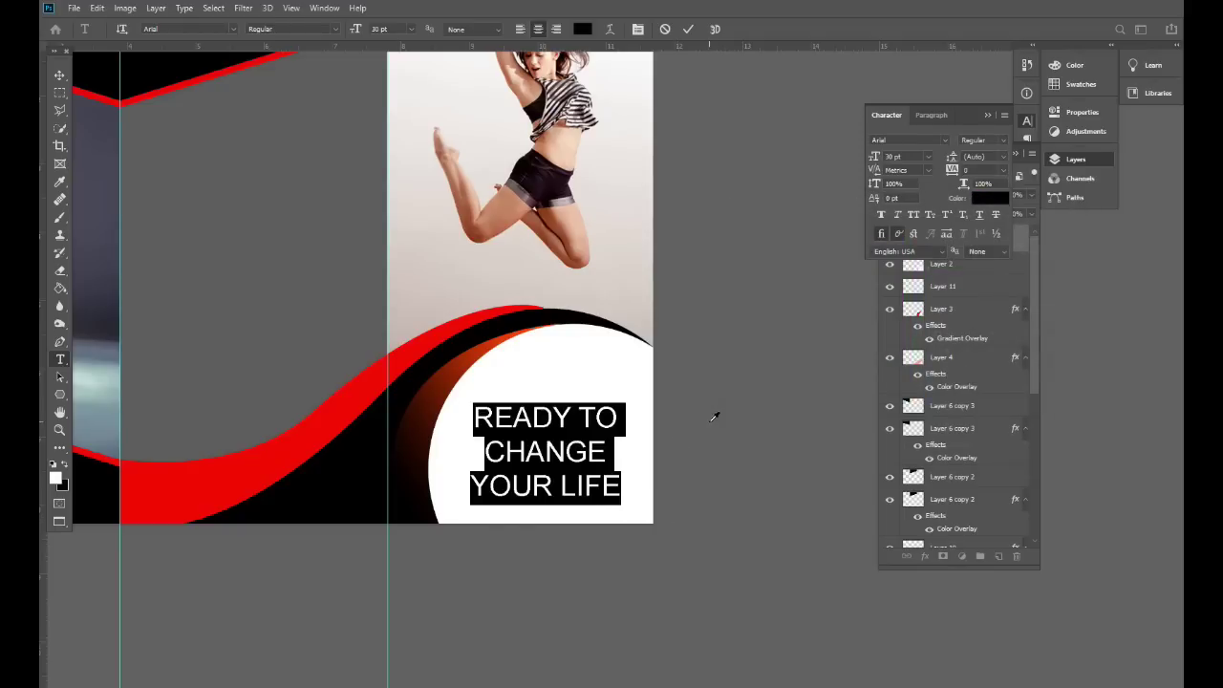
{"action": "left_click", "coordinate": [548, 452]}
Step: Colour the word CHANGE red (ff0000) and nudge the headline slightly right and down
{"action": "left_click_drag", "start_coordinate": [484, 452], "coordinate": [611, 454]}
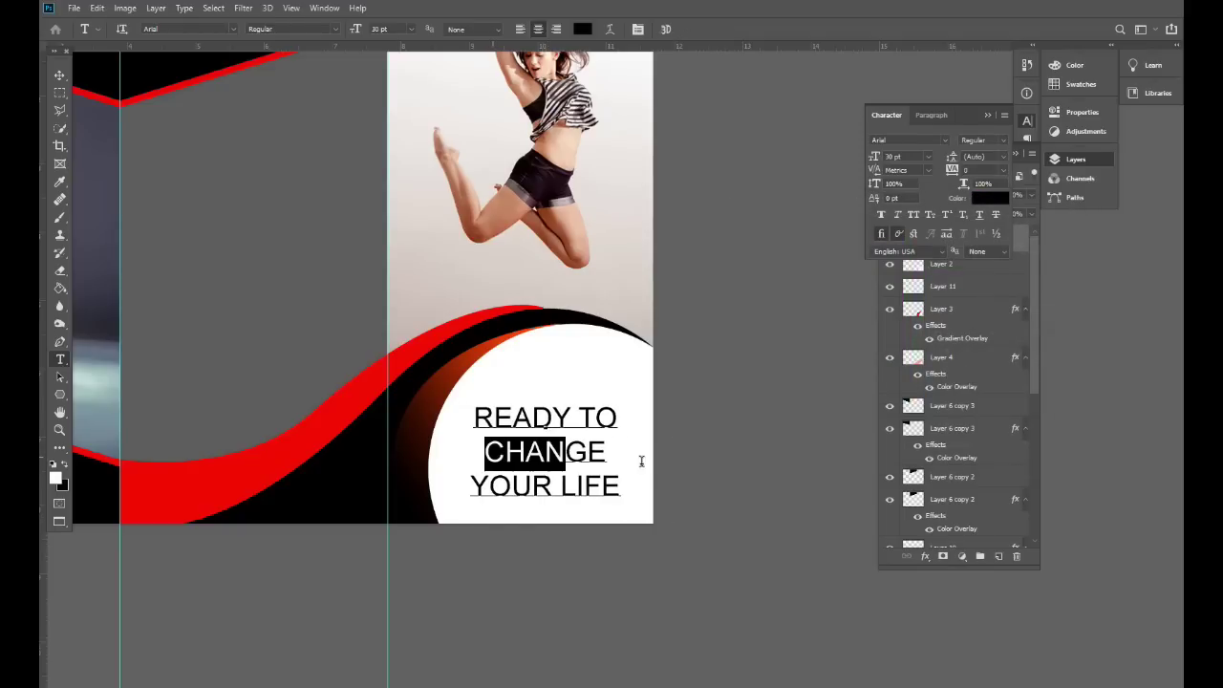
{"action": "left_click", "coordinate": [990, 198]}
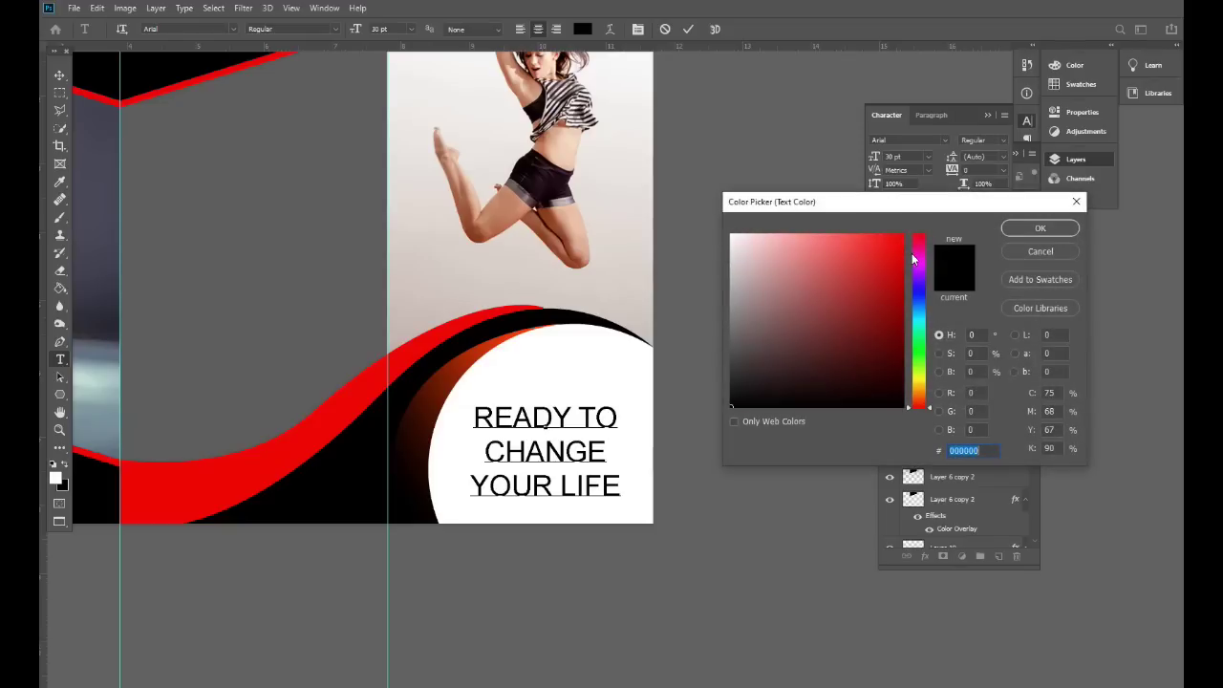
{"action": "left_click_drag", "start_coordinate": [898, 268], "coordinate": [912, 265]}
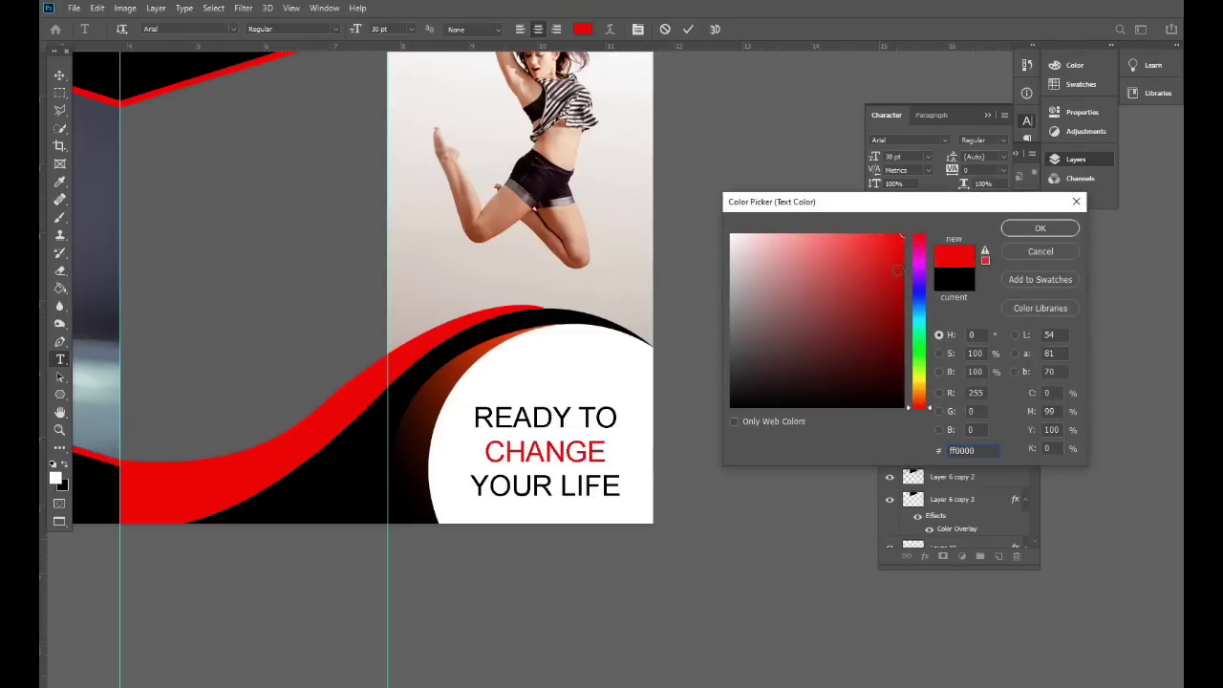
{"action": "left_click", "coordinate": [1027, 228]}
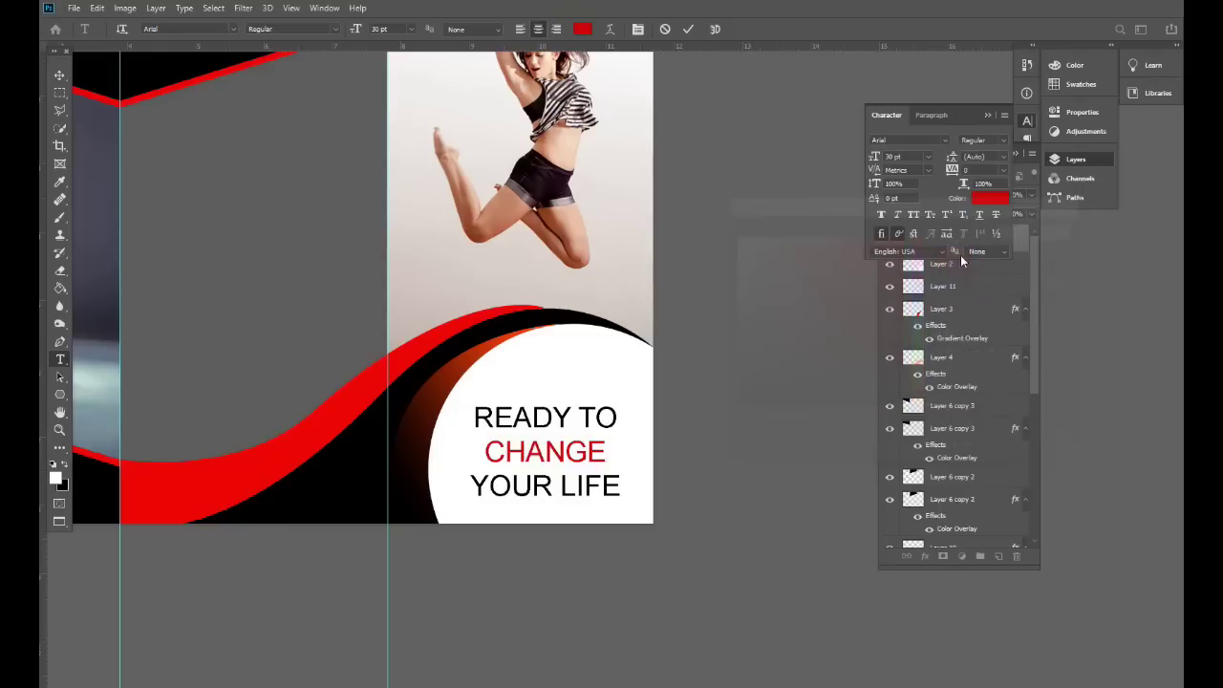
{"action": "left_click_drag", "start_coordinate": [596, 456], "coordinate": [603, 460]}
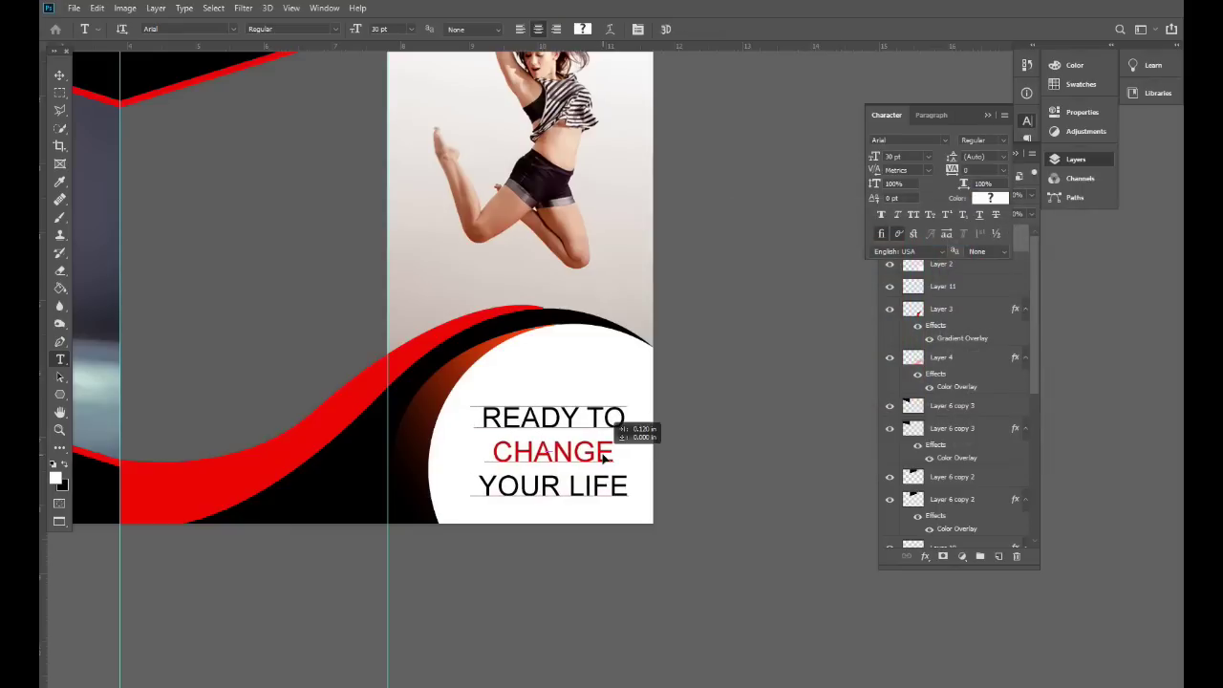
{"action": "scroll", "coordinate": [585, 432], "scroll_direction": "up", "scroll_amount": 1}
{"action": "scroll", "coordinate": [584, 437], "scroll_direction": "up", "scroll_amount": 1}
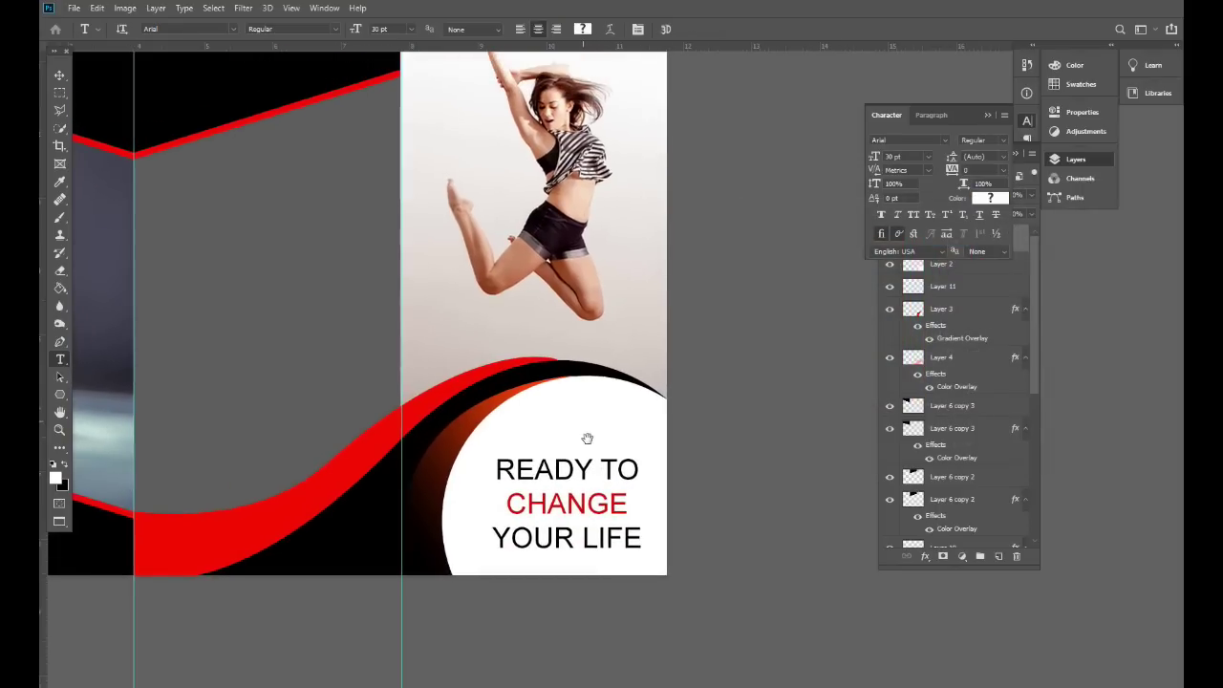
{"action": "scroll", "coordinate": [581, 459], "scroll_direction": "up", "scroll_amount": 2}
{"action": "scroll", "coordinate": [570, 421], "scroll_direction": "up", "scroll_amount": 1}
{"action": "scroll", "coordinate": [569, 420], "scroll_direction": "up", "scroll_amount": 2}
{"action": "scroll", "coordinate": [535, 383], "scroll_direction": "left", "scroll_amount": 2}
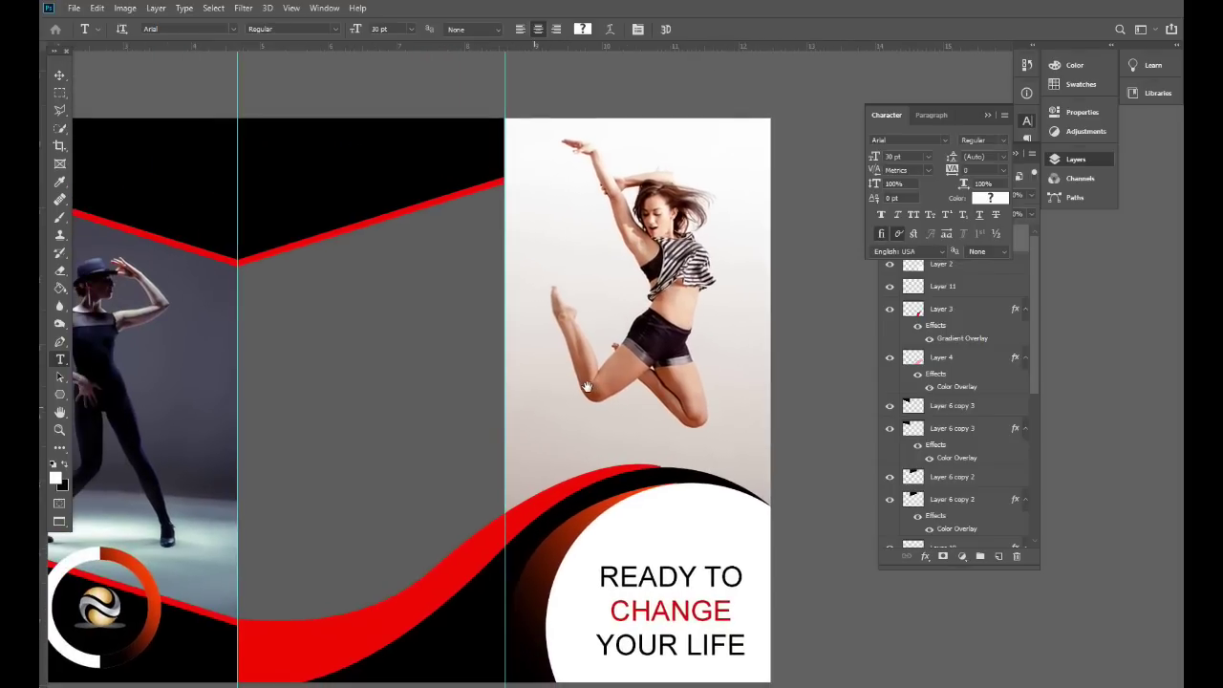
{"action": "scroll", "coordinate": [563, 339], "scroll_direction": "left", "scroll_amount": 3}
Step: Type a single line READY TO CHANGE YOUR LIFE at the top of the middle panel
{"action": "left_click_drag", "start_coordinate": [507, 309], "coordinate": [513, 364]}
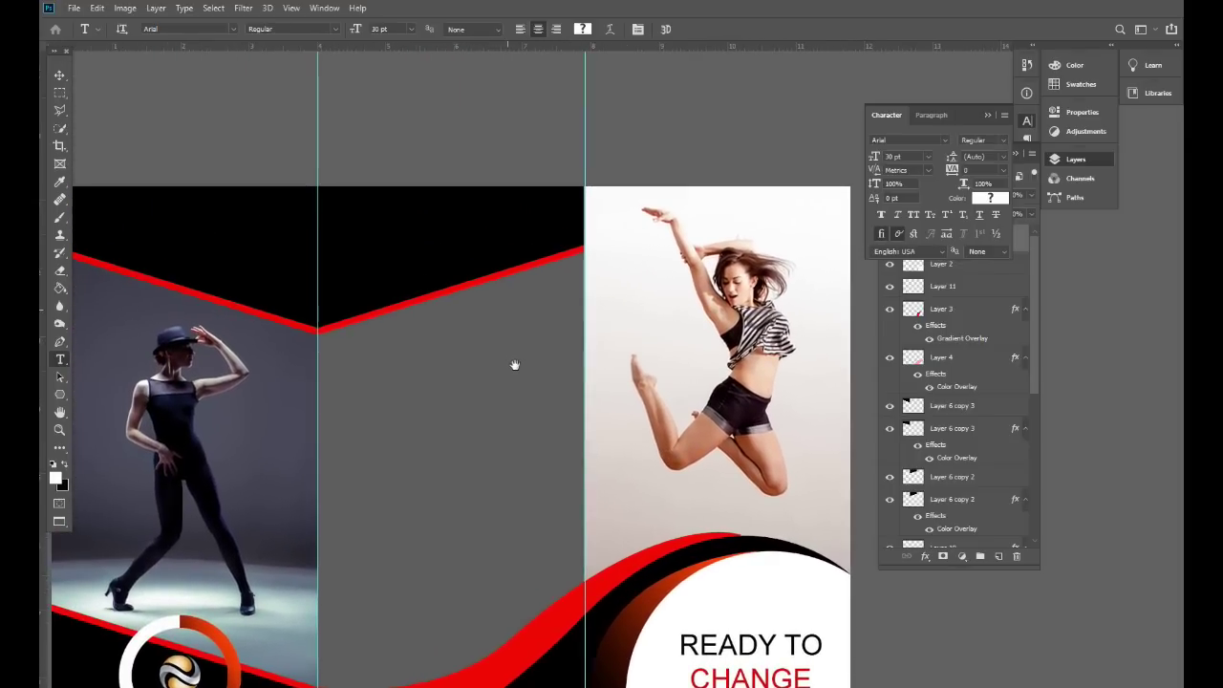
{"action": "right_click", "coordinate": [380, 230]}
{"action": "left_click", "coordinate": [391, 238]}
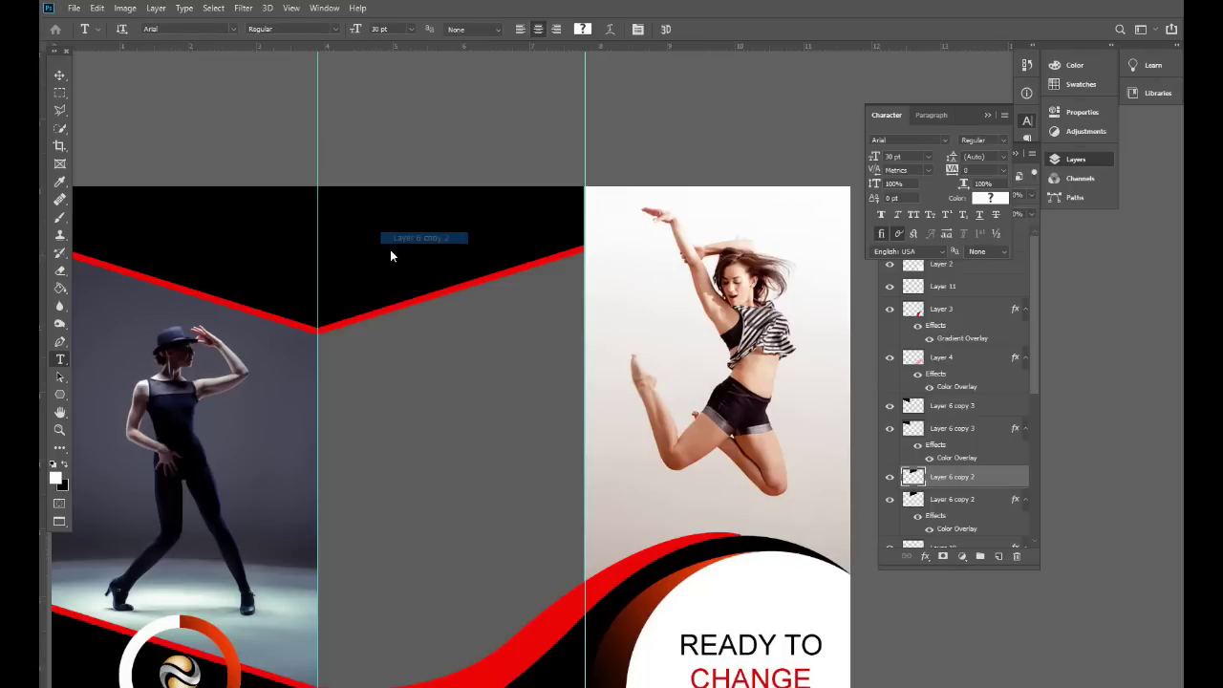
{"action": "left_click", "coordinate": [380, 262]}
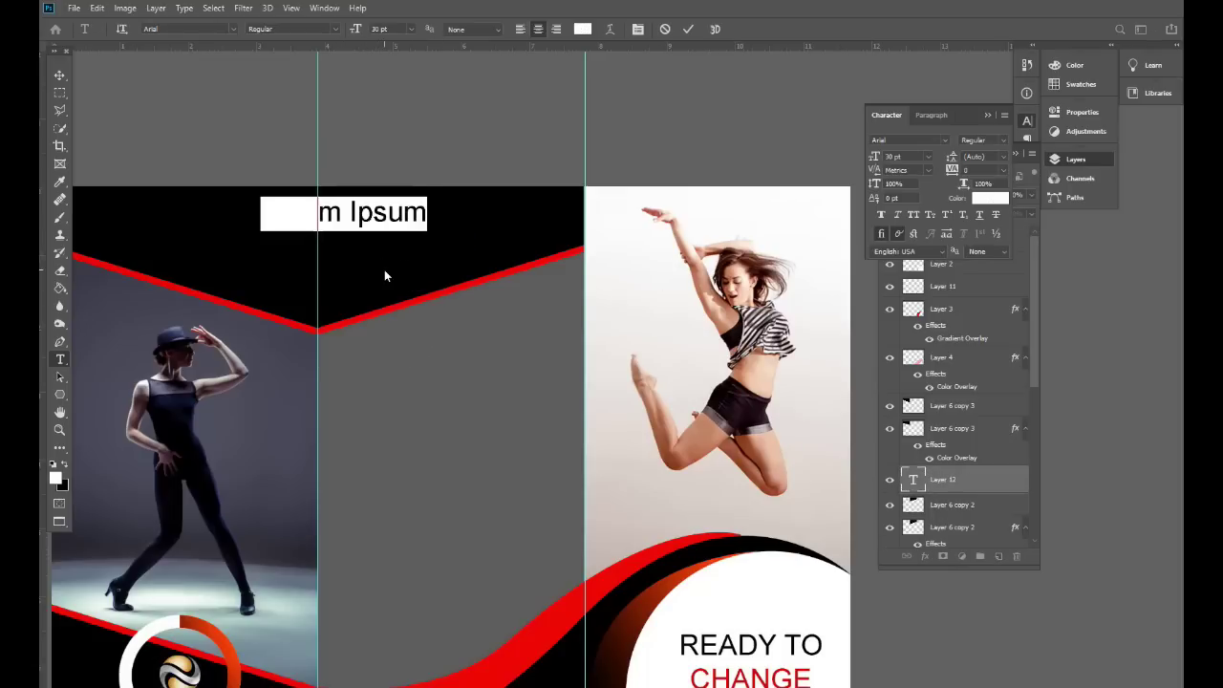
{"action": "type", "text": "READY TO CHANGE YOUR LIFE"}
{"action": "key", "text": "ctrl+Return"}
{"action": "left_click_drag", "start_coordinate": [386, 271], "coordinate": [451, 283]}
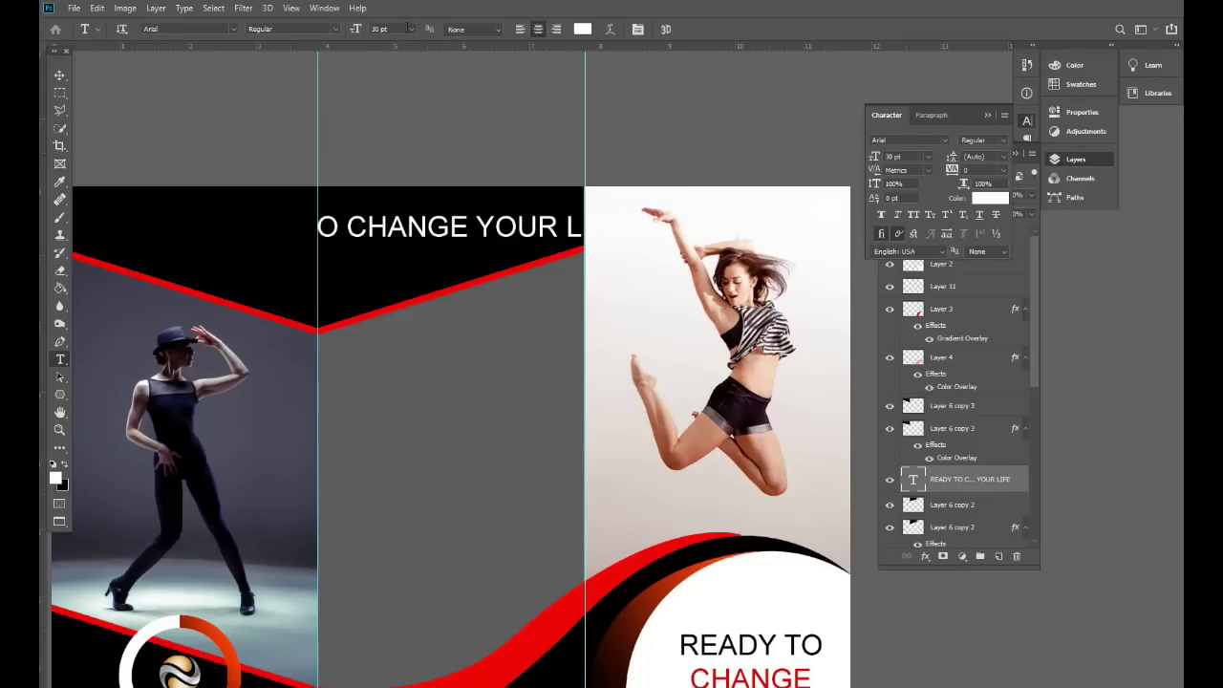
Step: Set that white line to 16 pt and centre it across the middle panel
{"action": "left_click", "coordinate": [411, 29]}
{"action": "left_click", "coordinate": [392, 123]}
{"action": "left_click_drag", "start_coordinate": [486, 239], "coordinate": [495, 253]}
{"action": "scroll", "coordinate": [497, 316], "scroll_direction": "down", "scroll_amount": 5}
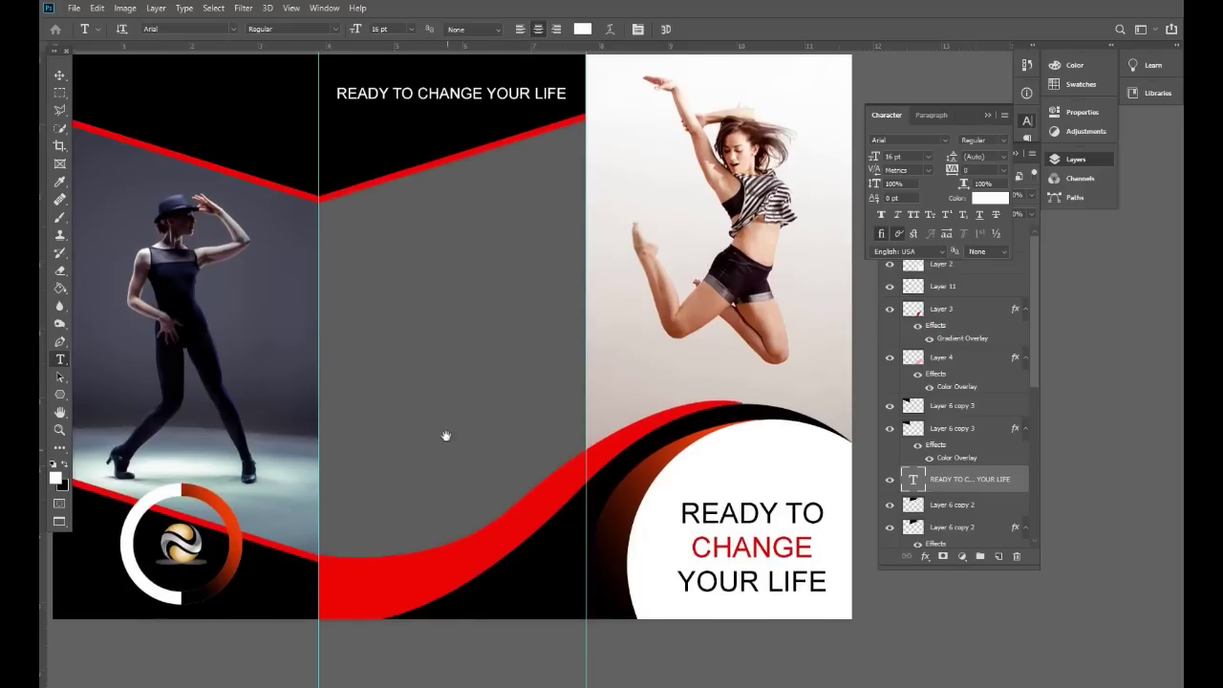
{"action": "scroll", "coordinate": [449, 435], "scroll_direction": "down", "scroll_amount": 1}
{"action": "left_click_drag", "start_coordinate": [453, 442], "coordinate": [465, 483]}
{"action": "left_click", "coordinate": [399, 249]}
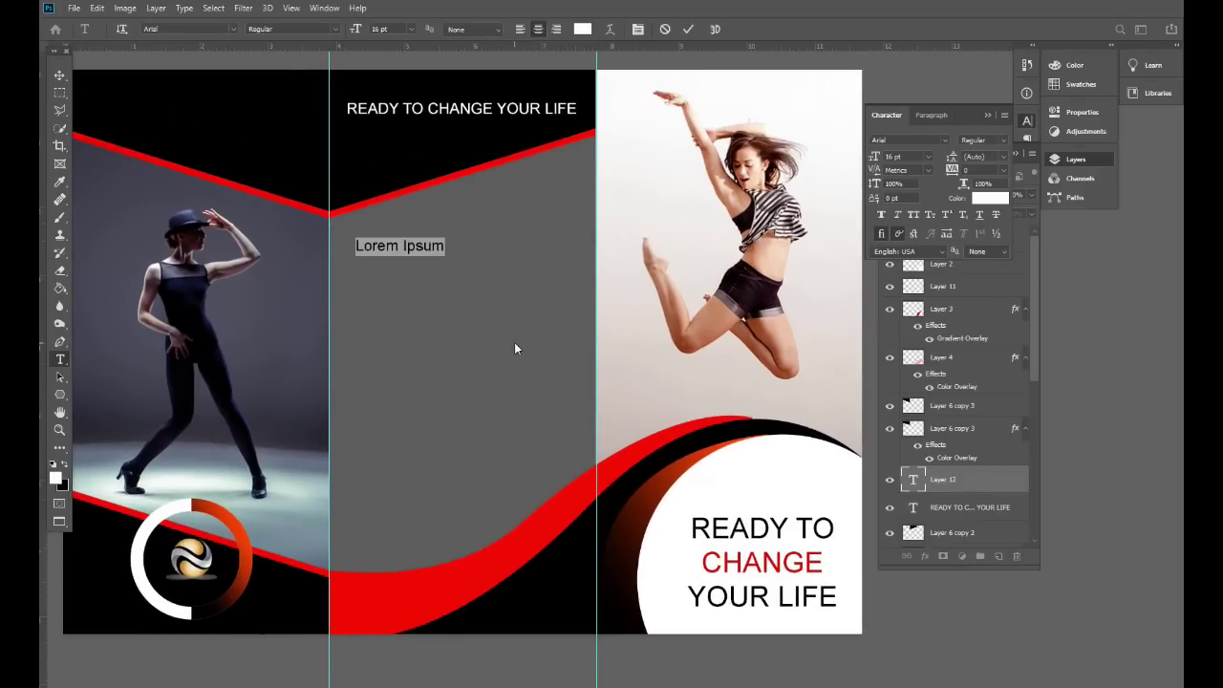
Step: Add an ABOUT US heading in the middle panel and scale it up with Ctrl+T
{"action": "type", "text": "ABOUT "}
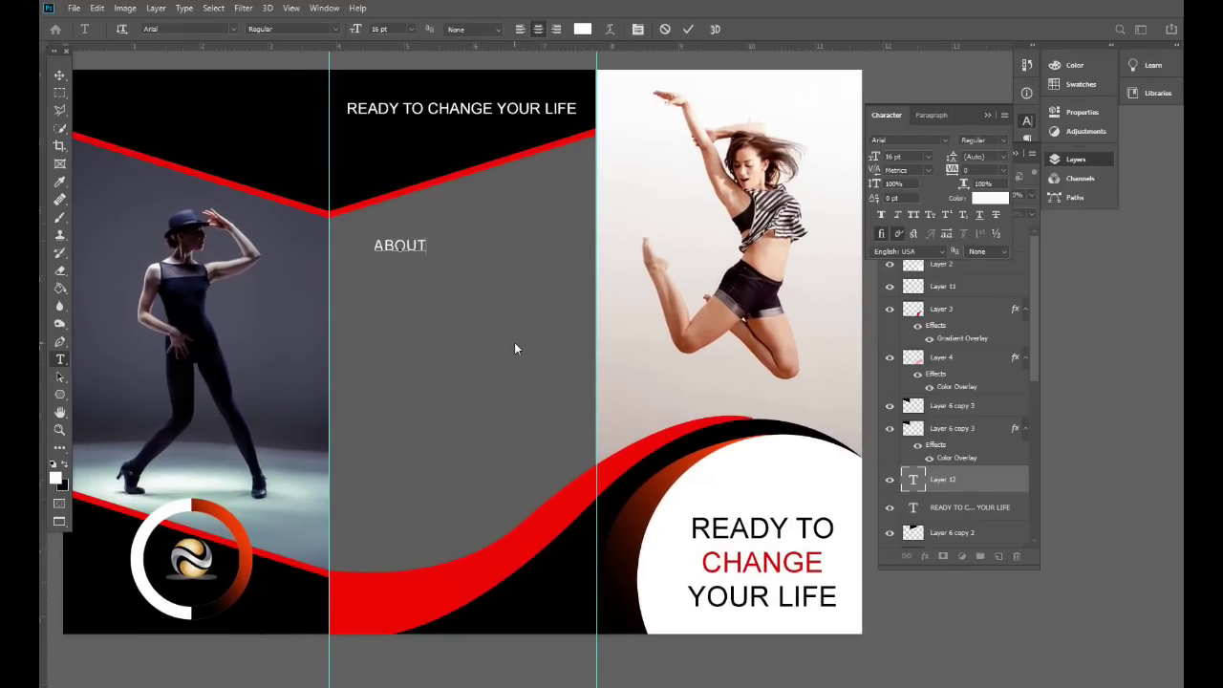
{"action": "type", "text": "US"}
{"action": "key", "text": "ctrl+Return"}
{"action": "key", "text": "ctrl+Return"}
{"action": "key", "text": "ctrl+t"}
{"action": "left_click_drag", "start_coordinate": [440, 237], "coordinate": [475, 228]}
{"action": "key", "text": "Return"}
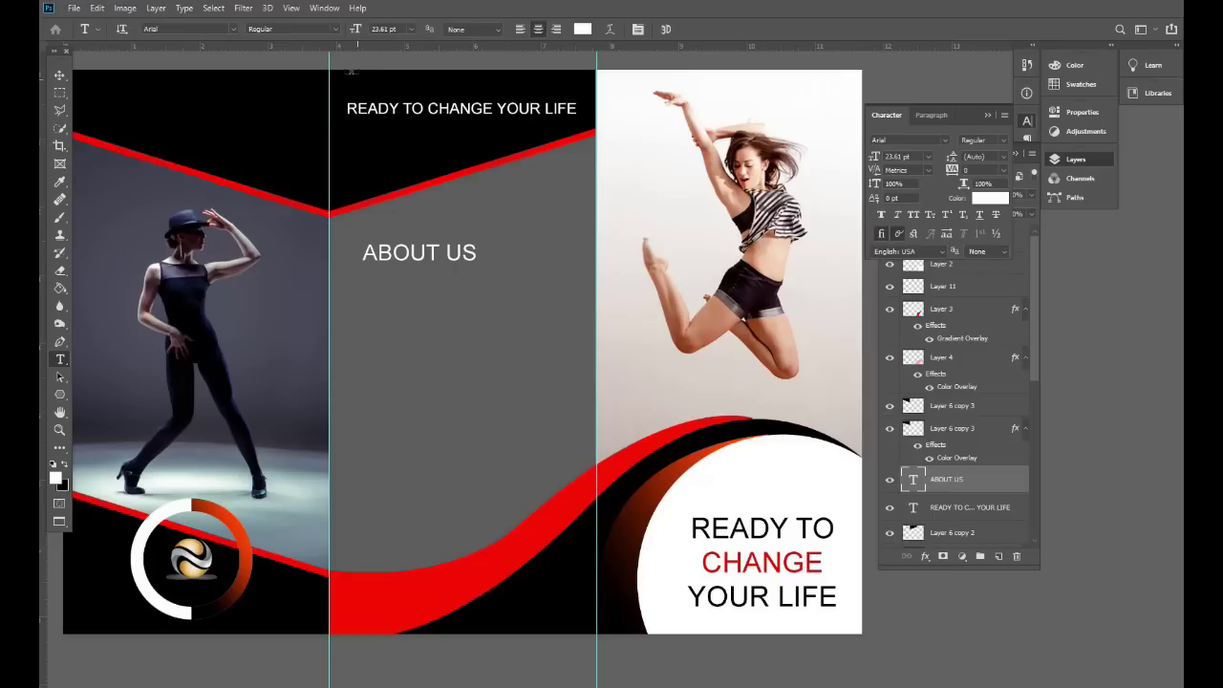
Step: Draw a placeholder paragraph beneath it, justified with last line left, at 15 pt
{"action": "mouse_move", "coordinate": [365, 273]}
{"action": "left_mouse_down"}
{"action": "mouse_move", "coordinate": [540, 485]}
{"action": "mouse_move", "coordinate": [538, 441]}
{"action": "left_mouse_up"}
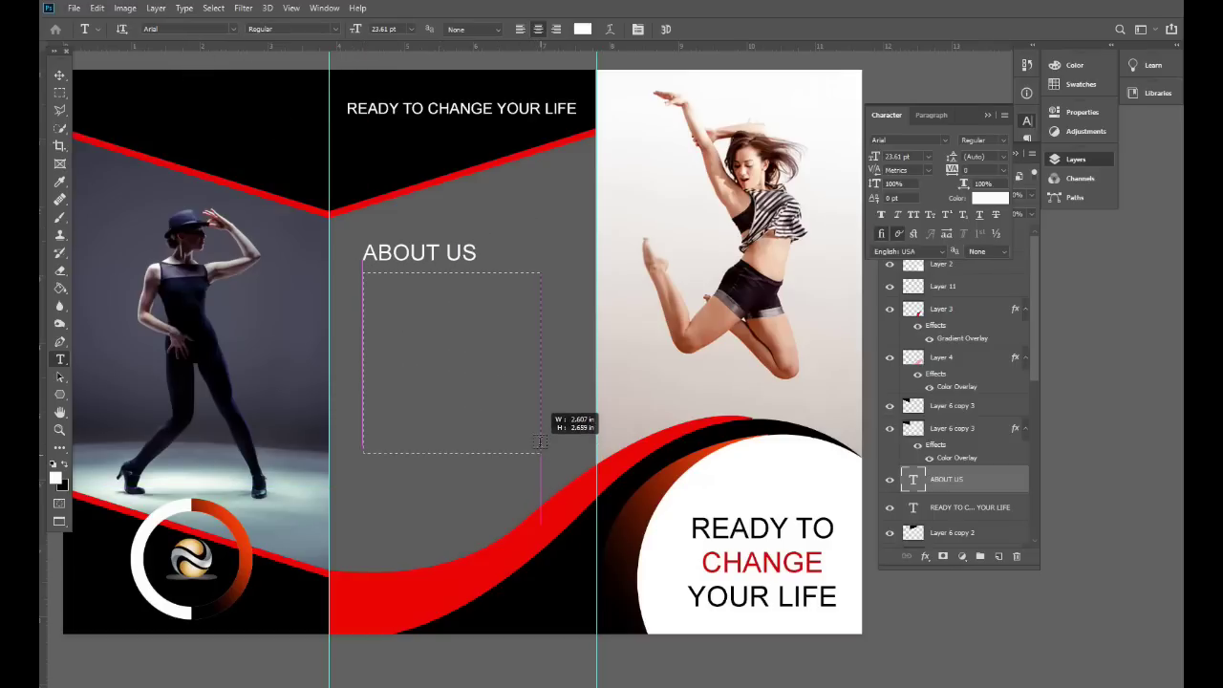
{"action": "left_click_drag", "start_coordinate": [538, 444], "coordinate": [538, 443]}
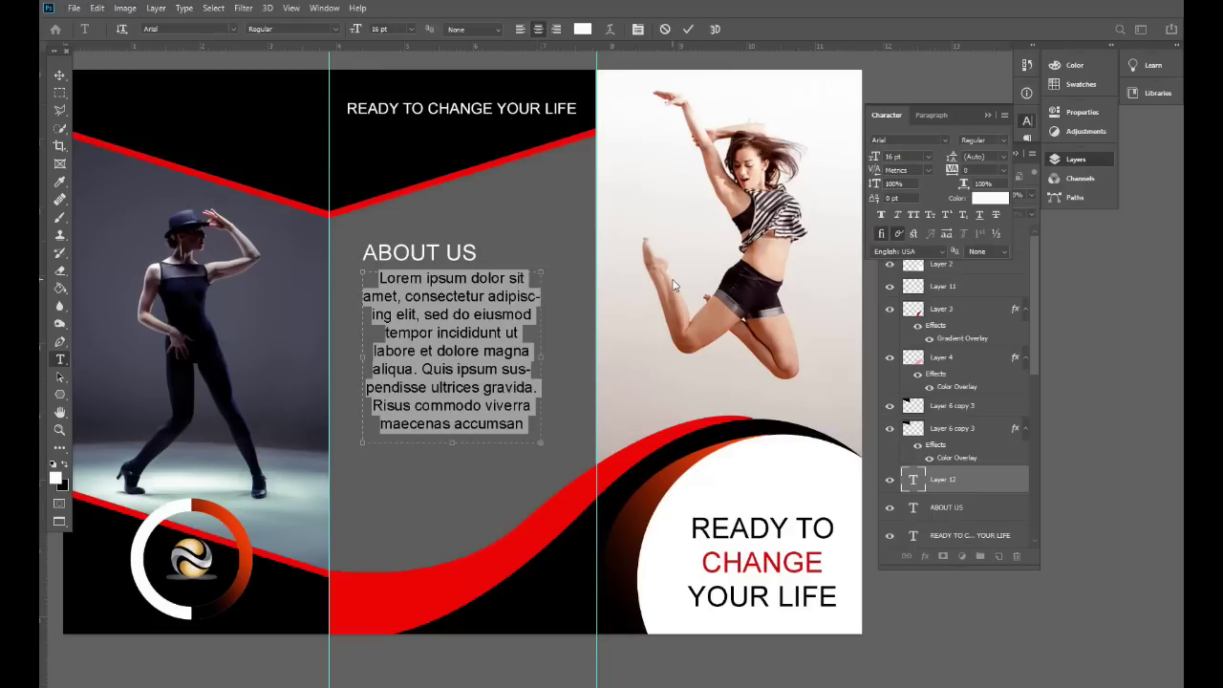
{"action": "left_click", "coordinate": [927, 115]}
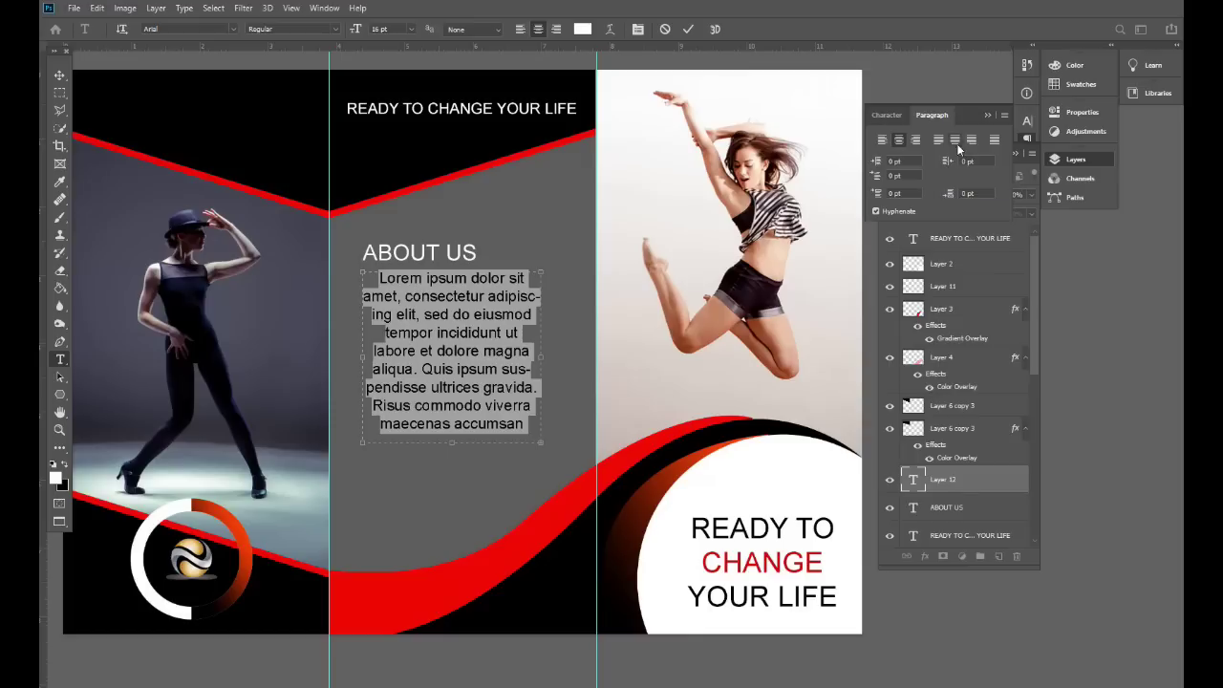
{"action": "left_click", "coordinate": [963, 142]}
{"action": "left_click", "coordinate": [954, 142]}
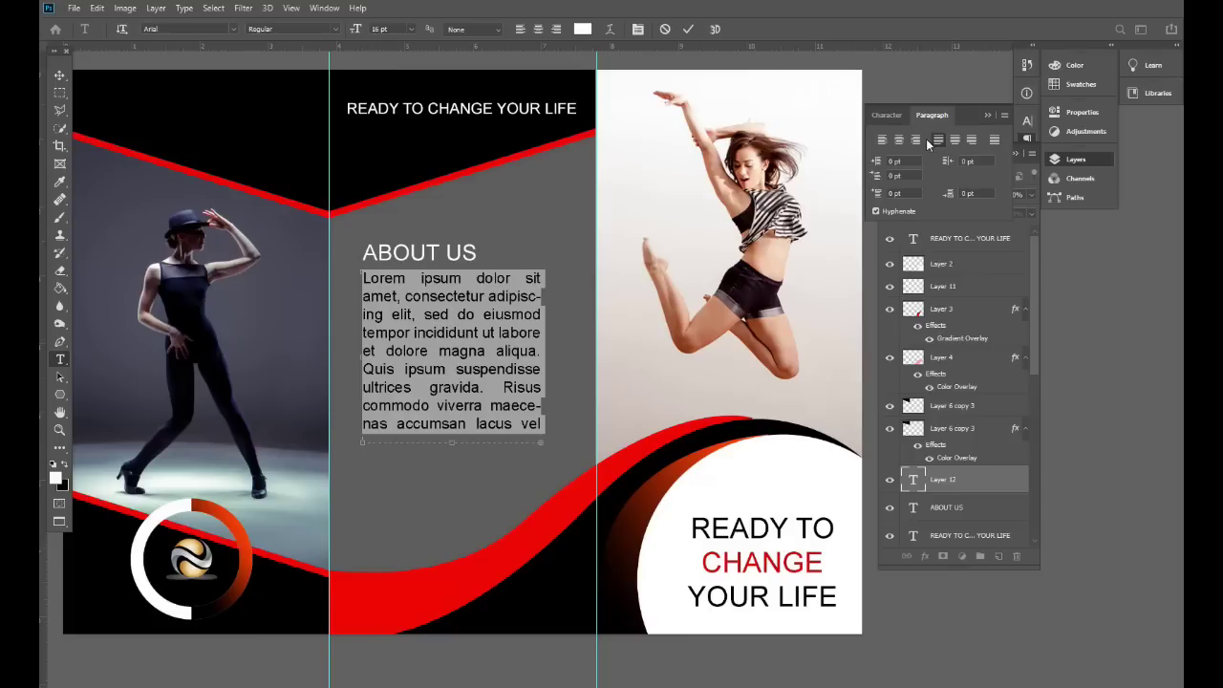
{"action": "left_click", "coordinate": [888, 114]}
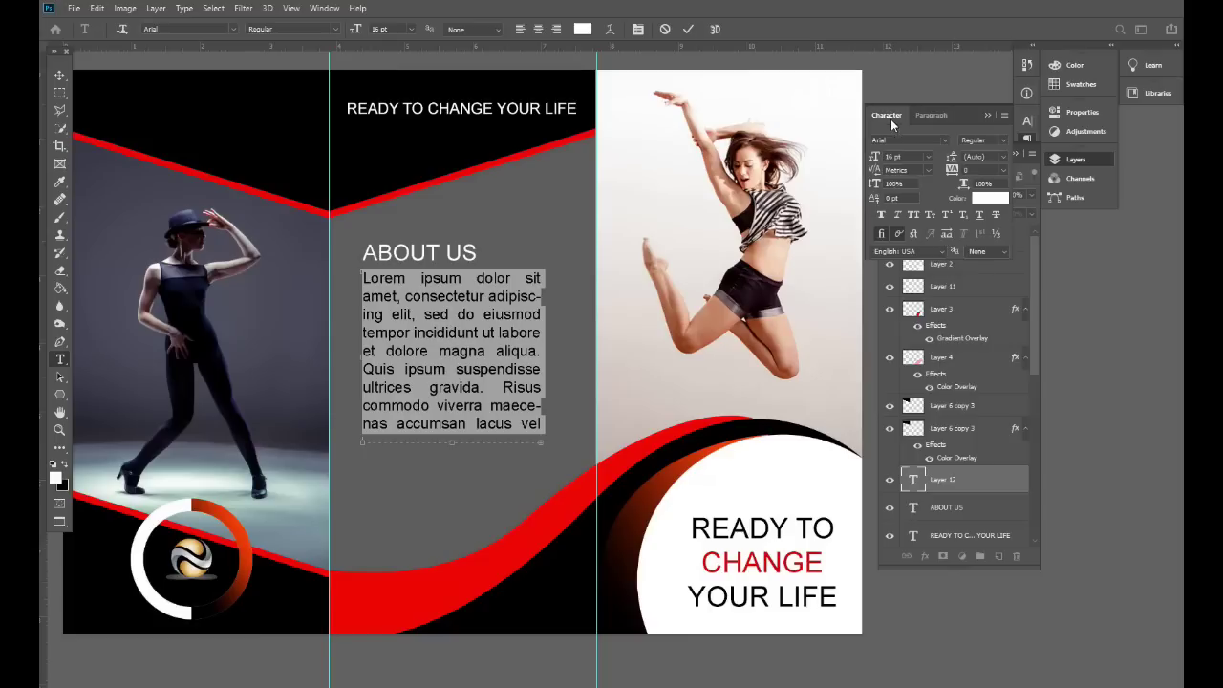
{"action": "key", "text": "Down"}
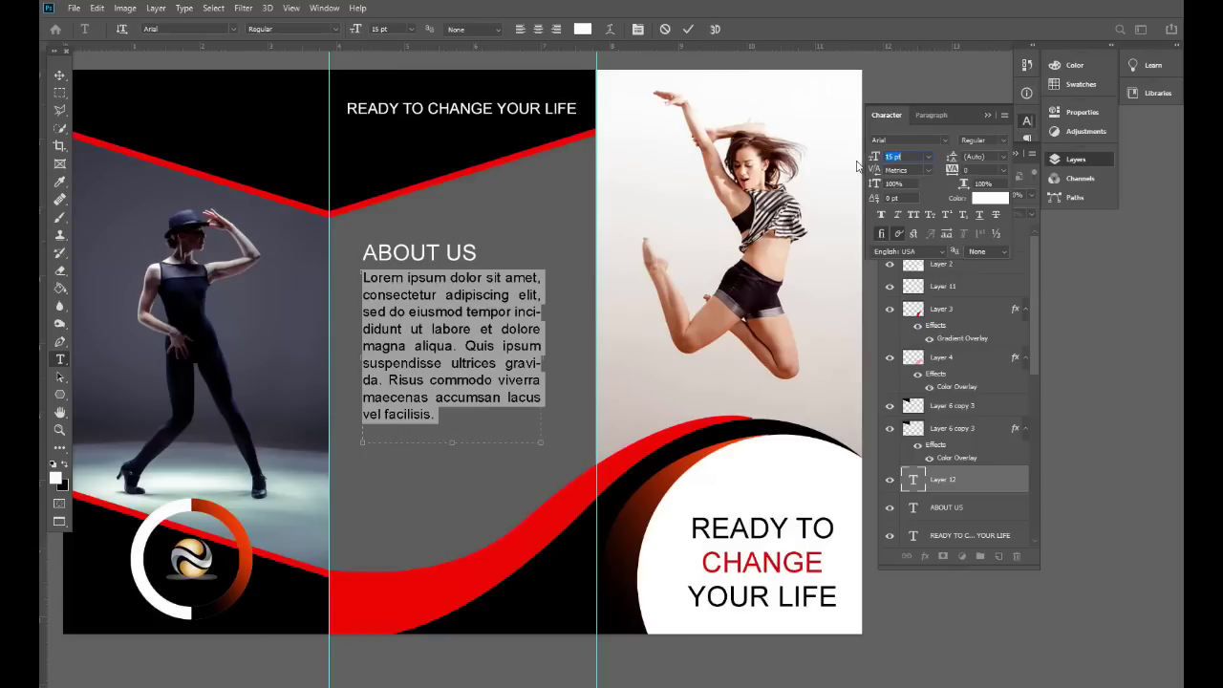
{"action": "key", "text": "ctrl+Return"}
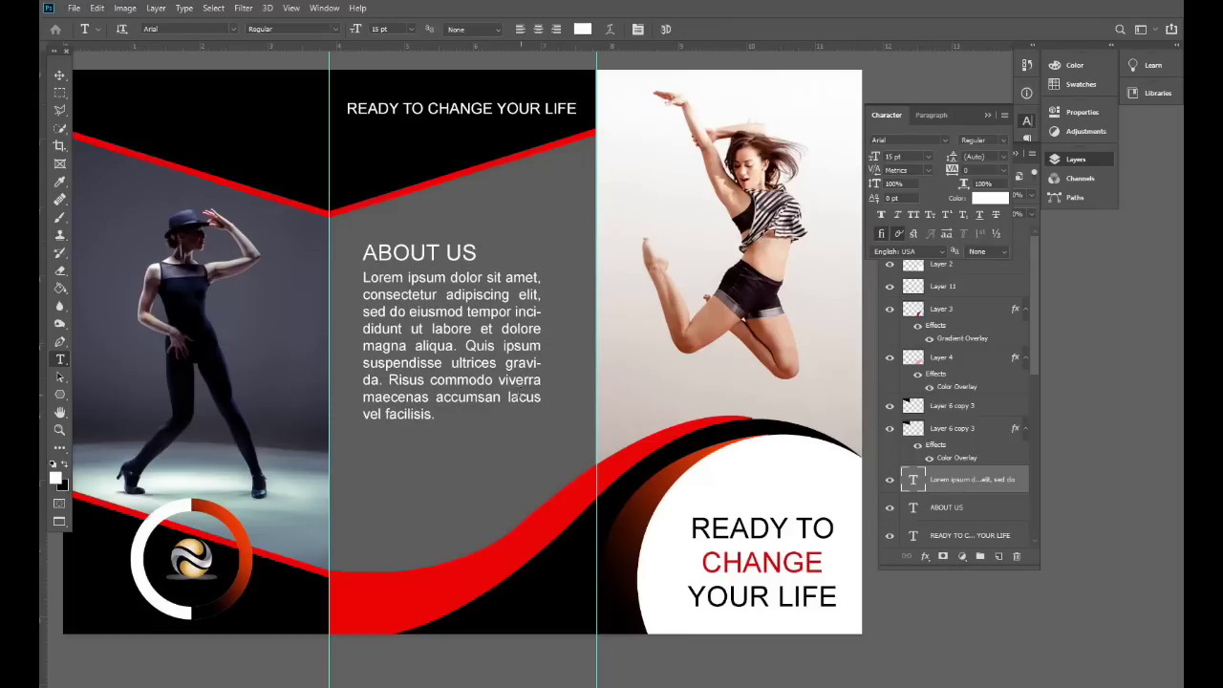
Step: Scroll to the lower middle panel and discard an unwanted new text box
{"action": "scroll", "coordinate": [402, 387], "scroll_direction": "down", "scroll_amount": 1}
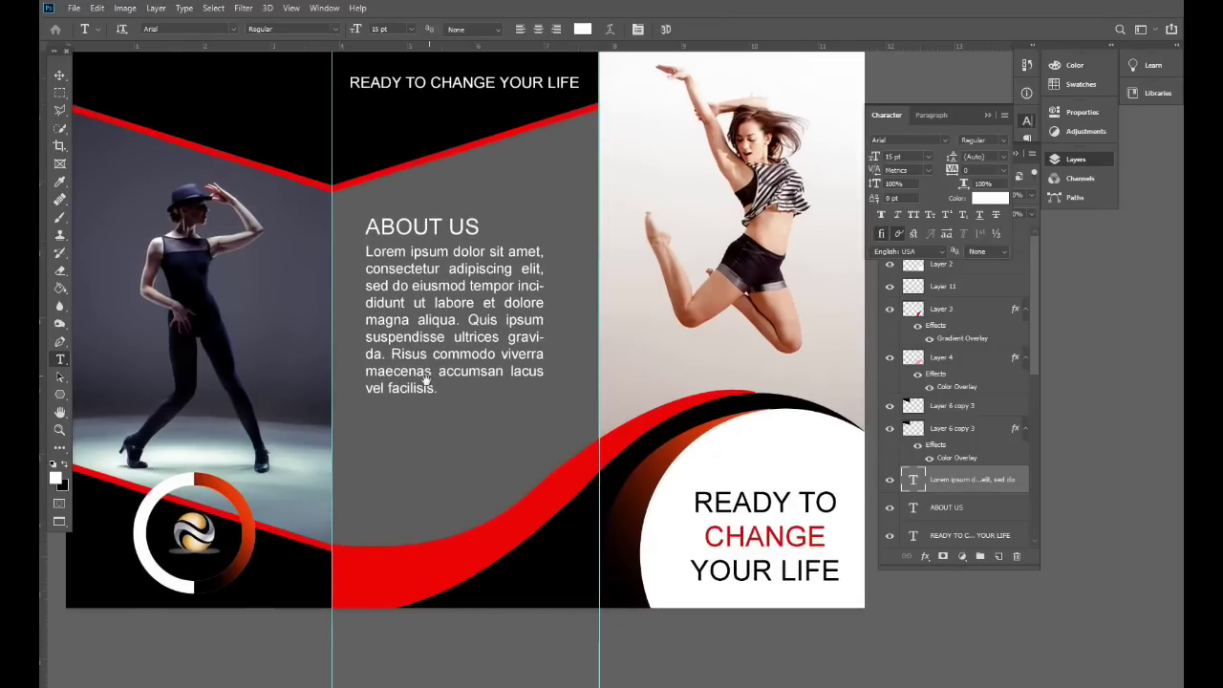
{"action": "scroll", "coordinate": [420, 377], "scroll_direction": "down", "scroll_amount": 2}
{"action": "left_click_drag", "start_coordinate": [418, 413], "coordinate": [418, 385]}
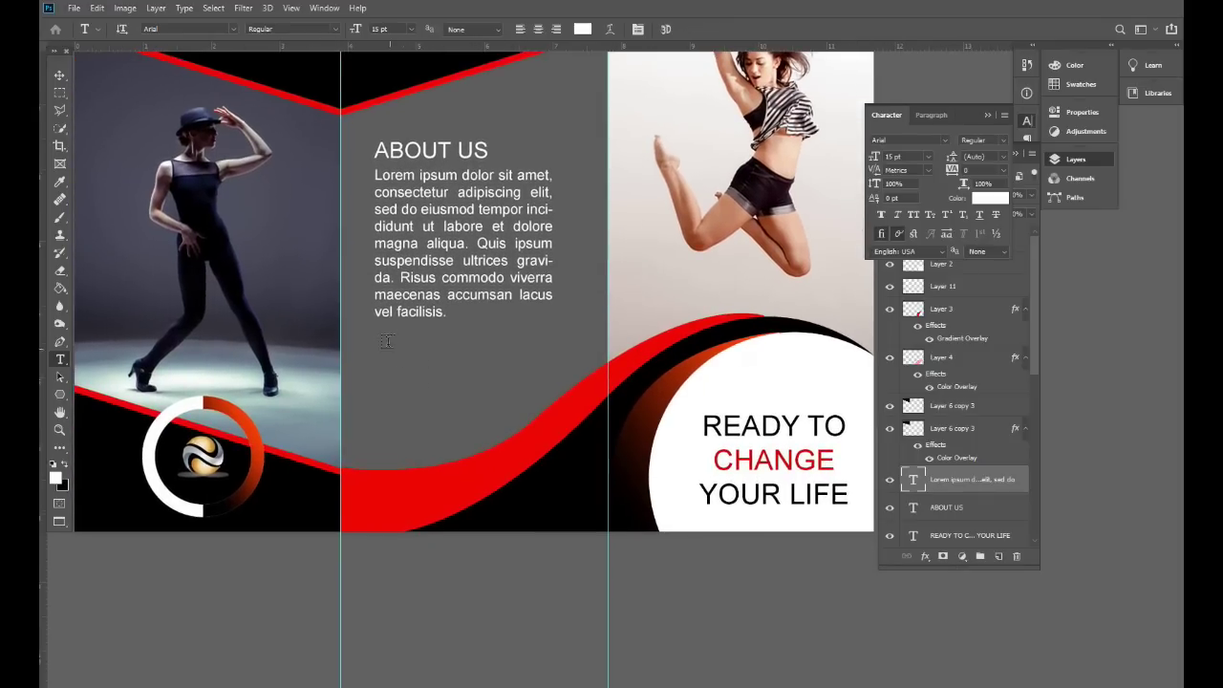
{"action": "mouse_move", "coordinate": [379, 331]}
{"action": "left_mouse_down"}
{"action": "mouse_move", "coordinate": [488, 348]}
{"action": "mouse_move", "coordinate": [505, 363]}
{"action": "left_mouse_up"}
{"action": "key", "text": "Escape"}
{"action": "key", "text": "Delete"}
Step: Reduce the About Us paragraph text to 12 pt
{"action": "left_click_drag", "start_coordinate": [375, 175], "coordinate": [448, 314]}
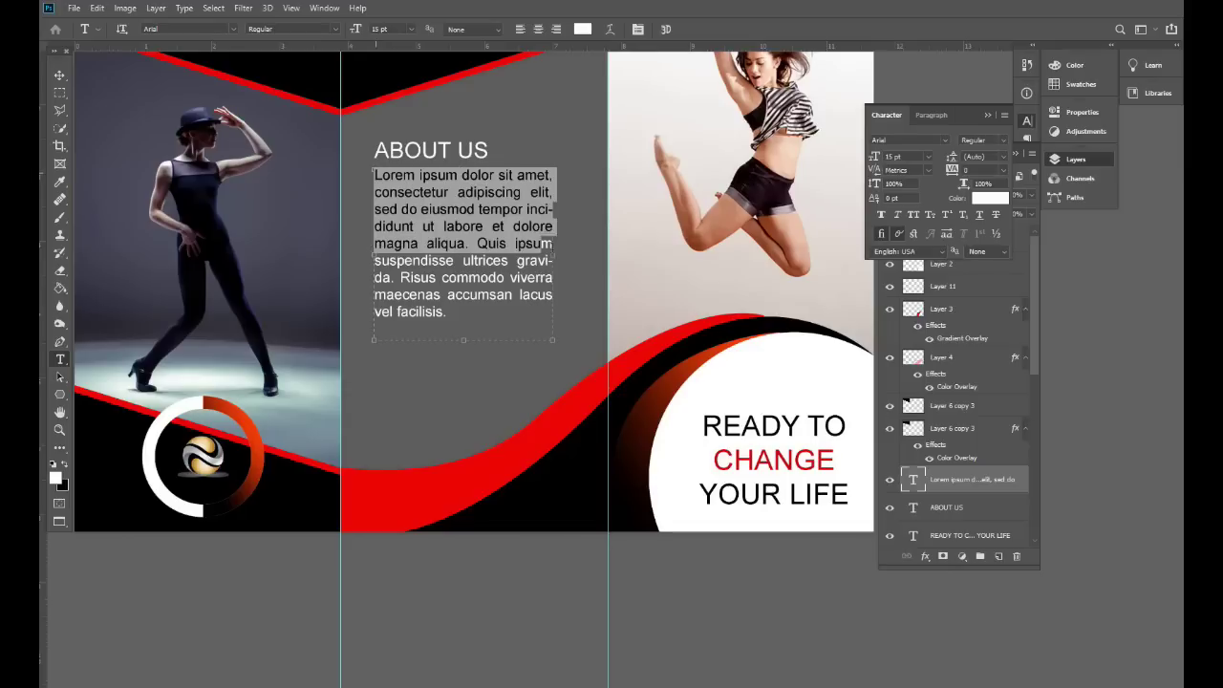
{"action": "left_click", "coordinate": [400, 28]}
{"action": "key", "text": "Down"}
{"action": "key", "text": "Down"}
{"action": "key", "text": "Down"}
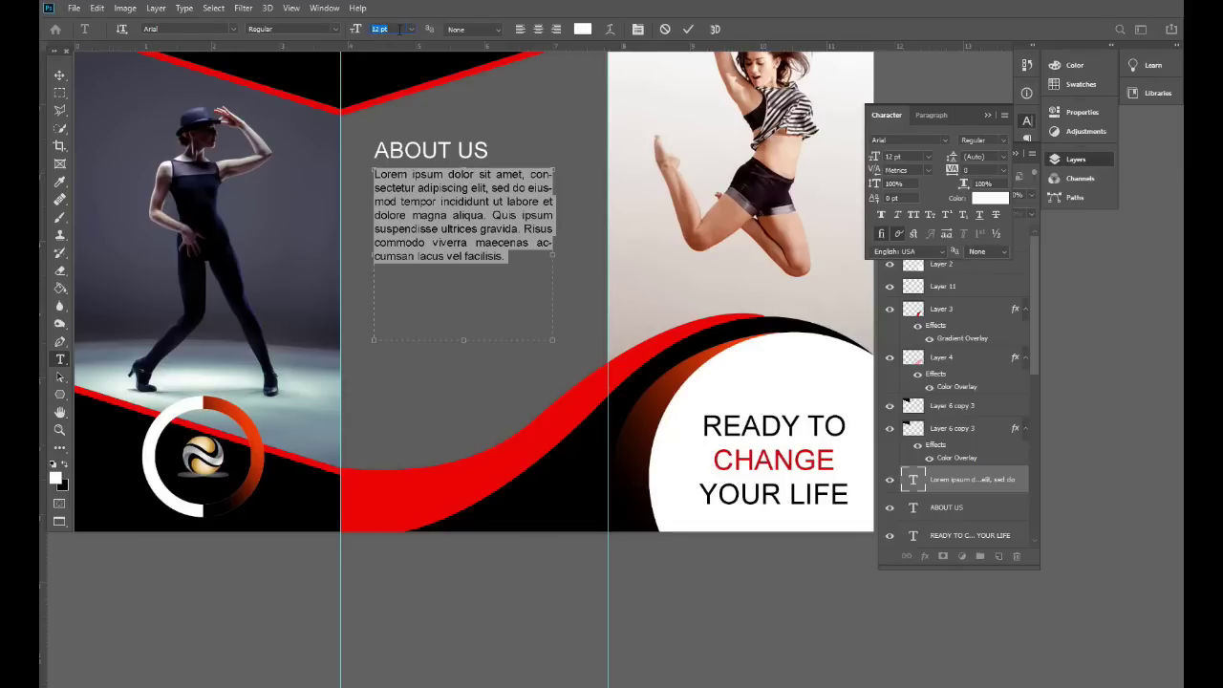
{"action": "key", "text": "Return"}
{"action": "key", "text": "ctrl+Return"}
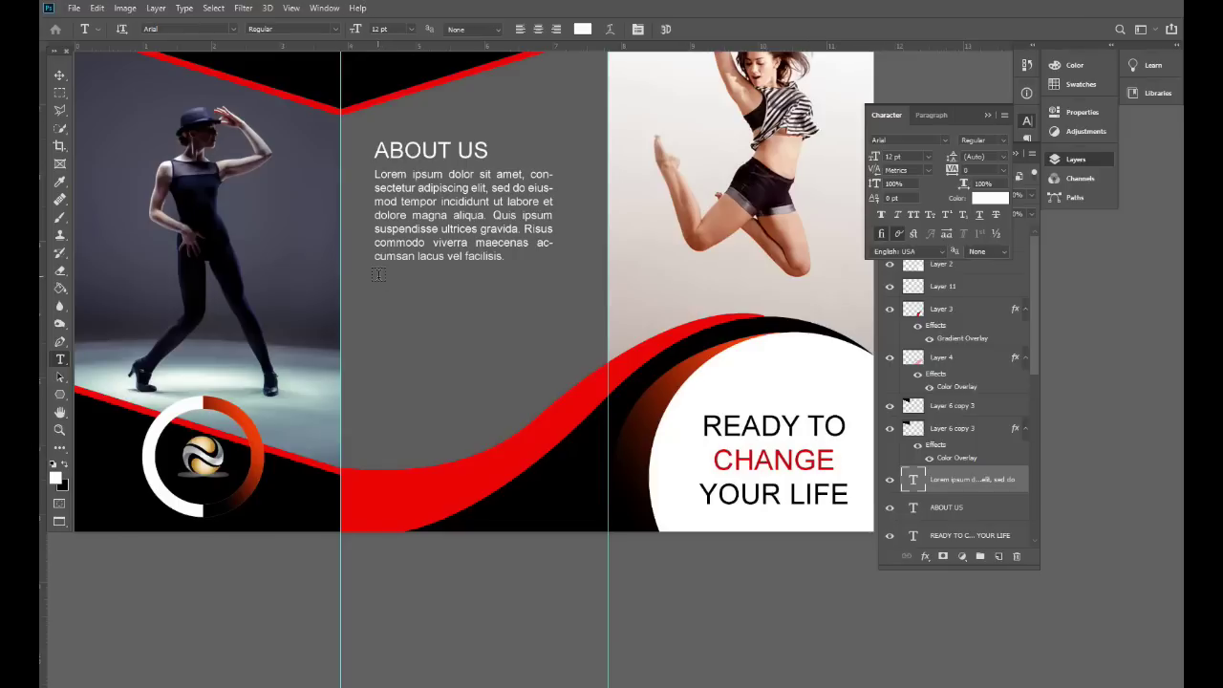
Step: Add a second placeholder paragraph and duplicate it further down the column
{"action": "left_click_drag", "start_coordinate": [375, 274], "coordinate": [554, 313]}
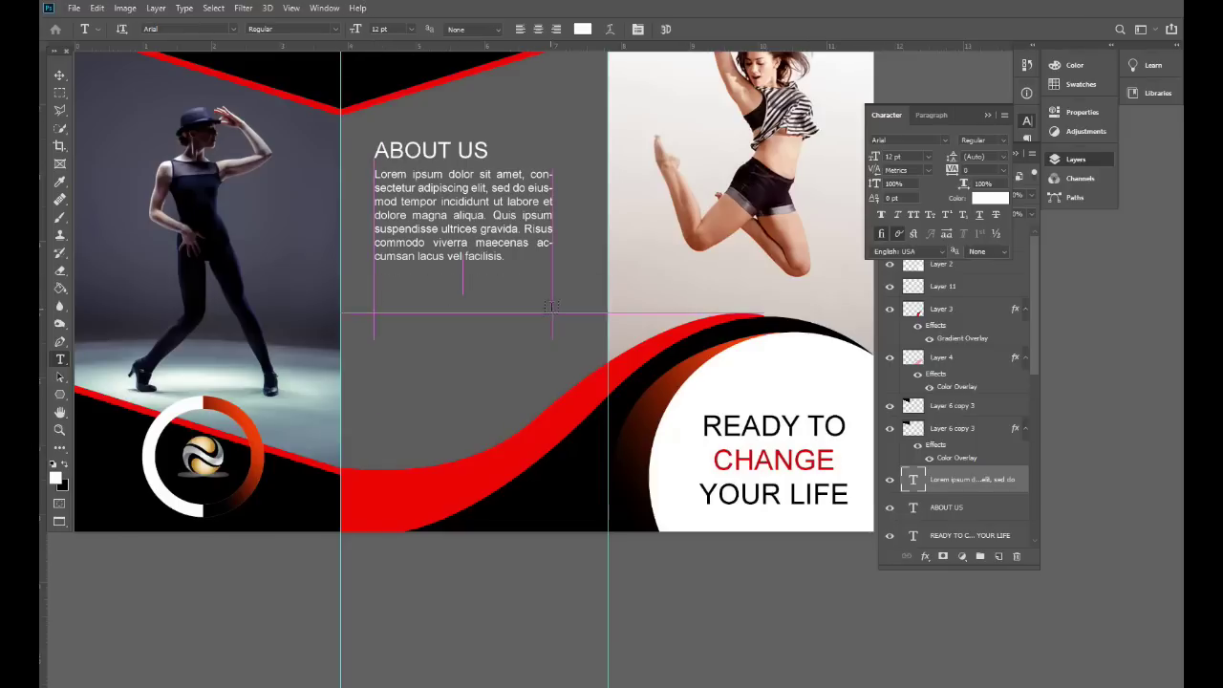
{"action": "key", "text": "ctrl+Return"}
{"action": "key", "text": "v"}
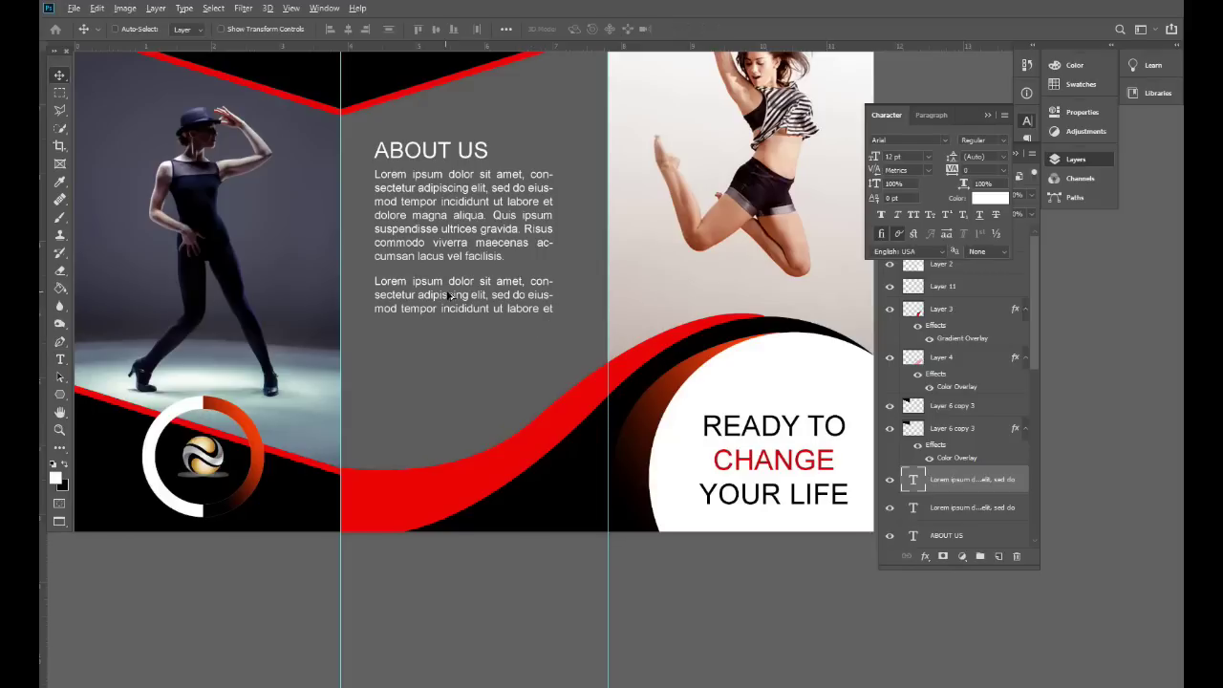
{"action": "left_click_drag", "start_coordinate": [440, 302], "coordinate": [437, 350]}
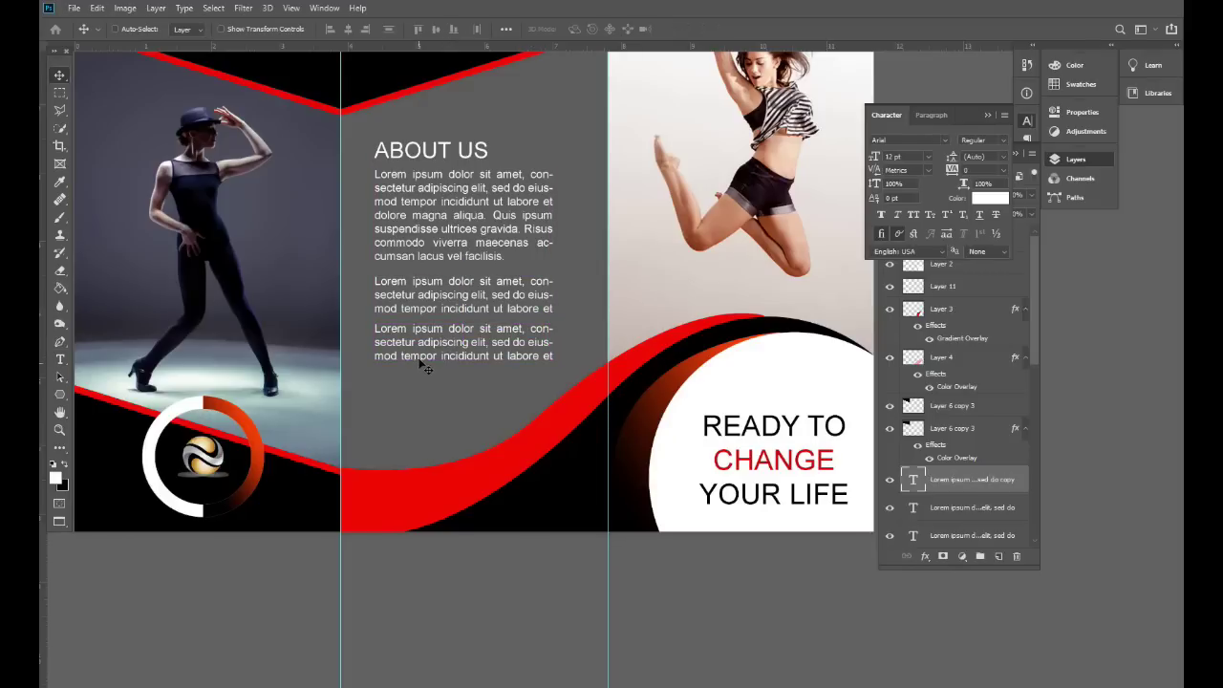
Step: Open telefone-laranja-png-6.png from the brochure folder as its own Photoshop document
{"action": "left_click_drag", "start_coordinate": [435, 419], "coordinate": [443, 400]}
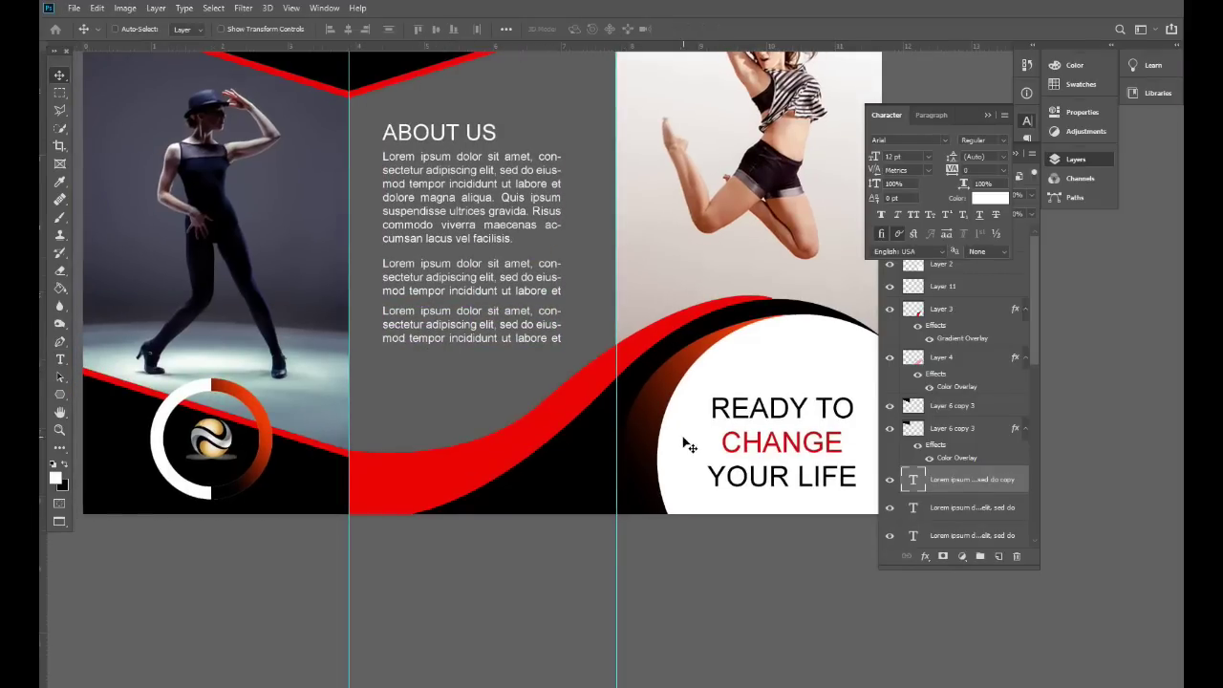
{"action": "key", "text": "alt+Tab"}
{"action": "left_click", "coordinate": [836, 484]}
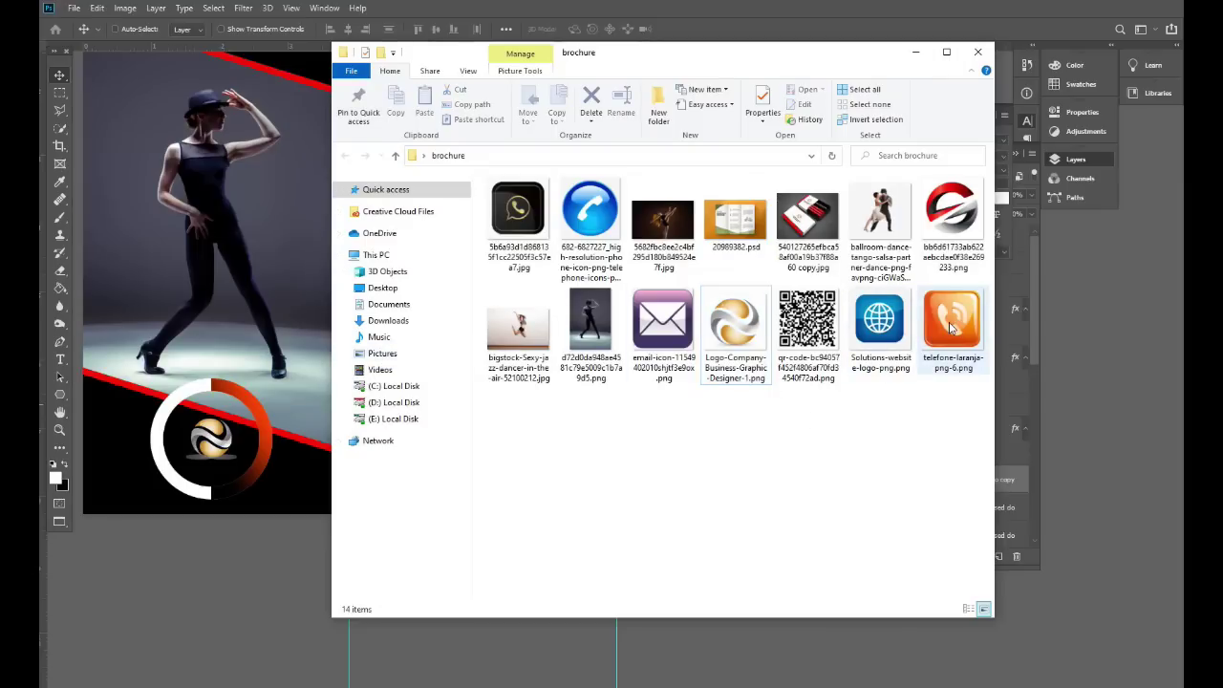
{"action": "mouse_move", "coordinate": [949, 324]}
{"action": "left_mouse_down"}
{"action": "mouse_move", "coordinate": [833, 105]}
{"action": "mouse_move", "coordinate": [531, 399]}
{"action": "left_mouse_up"}
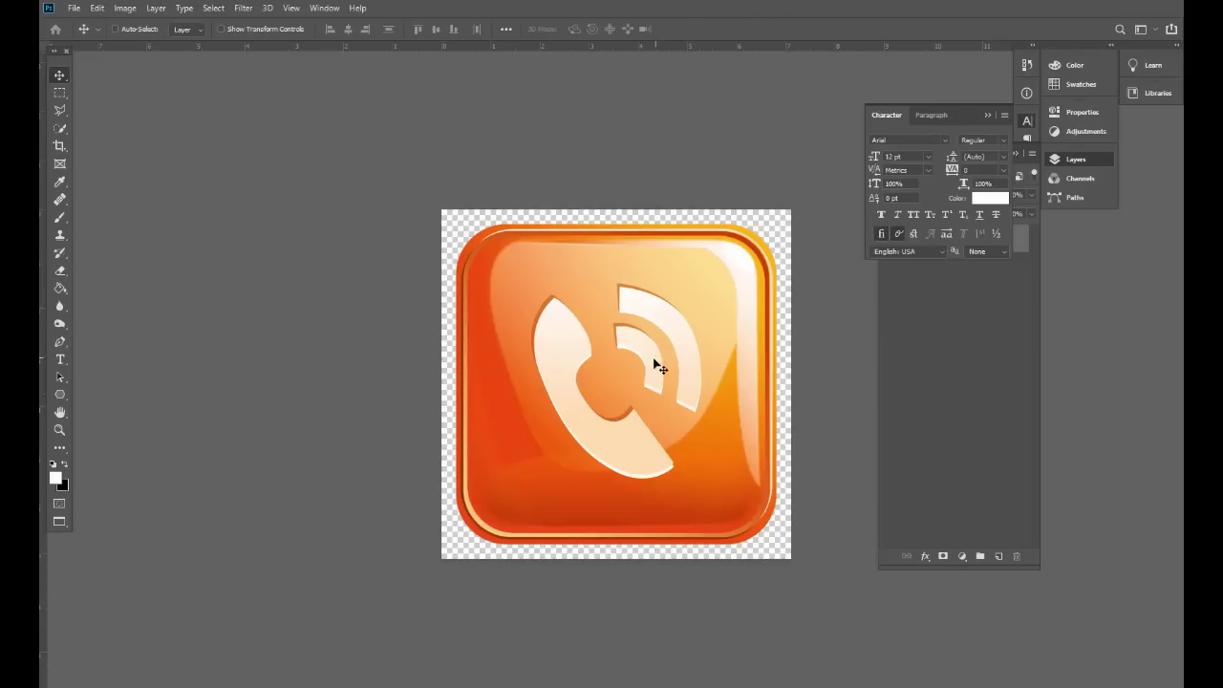
Step: Copy the whole phone icon image and paste it onto the brochure's middle panel
{"action": "left_click", "coordinate": [211, 9]}
{"action": "left_click", "coordinate": [218, 22]}
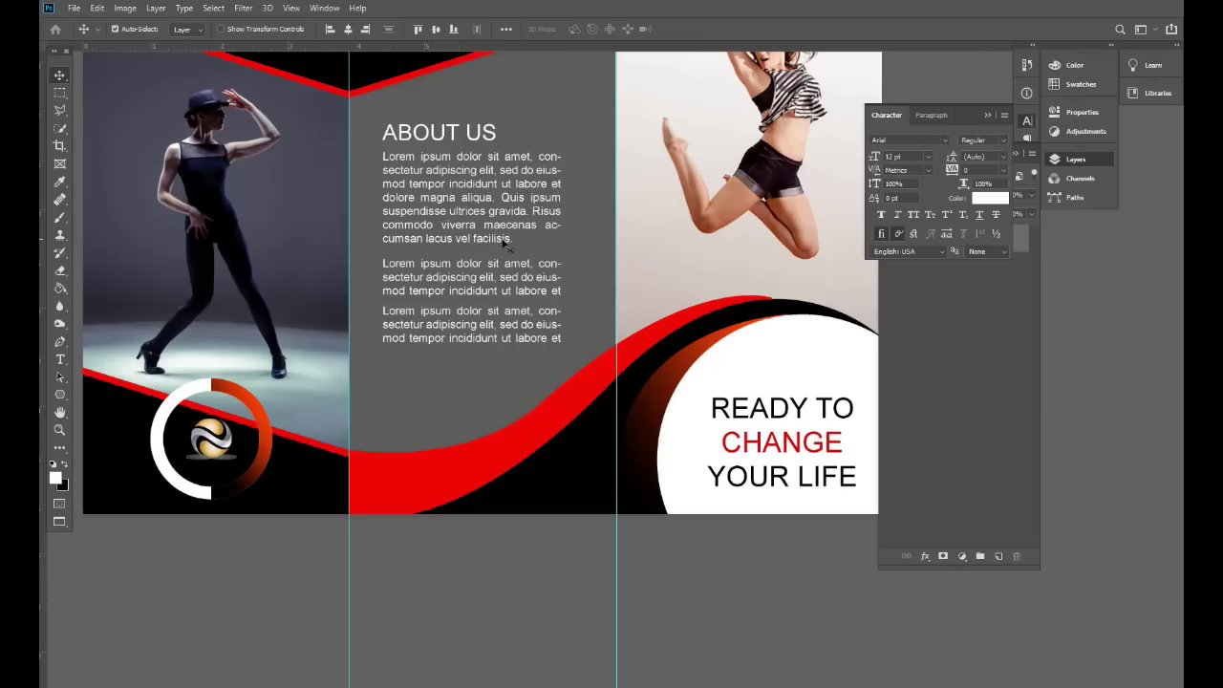
{"action": "key", "text": "ctrl+Tab"}
{"action": "key", "text": "ctrl+v"}
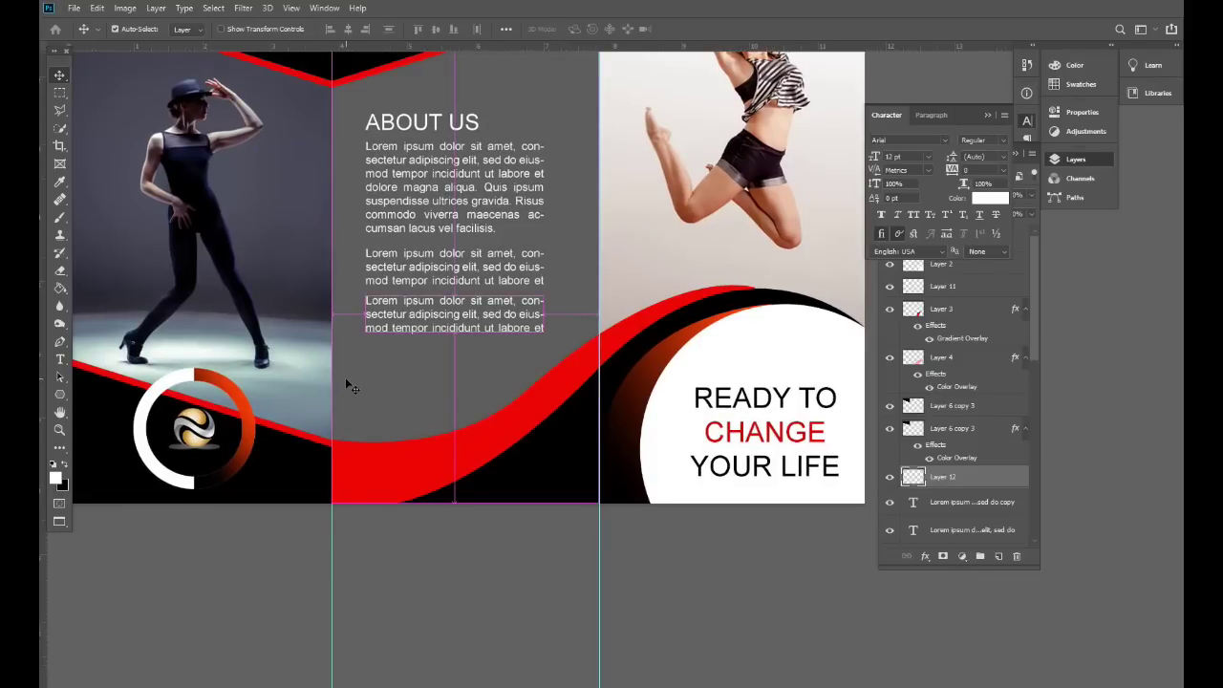
{"action": "left_click_drag", "start_coordinate": [488, 297], "coordinate": [428, 395]}
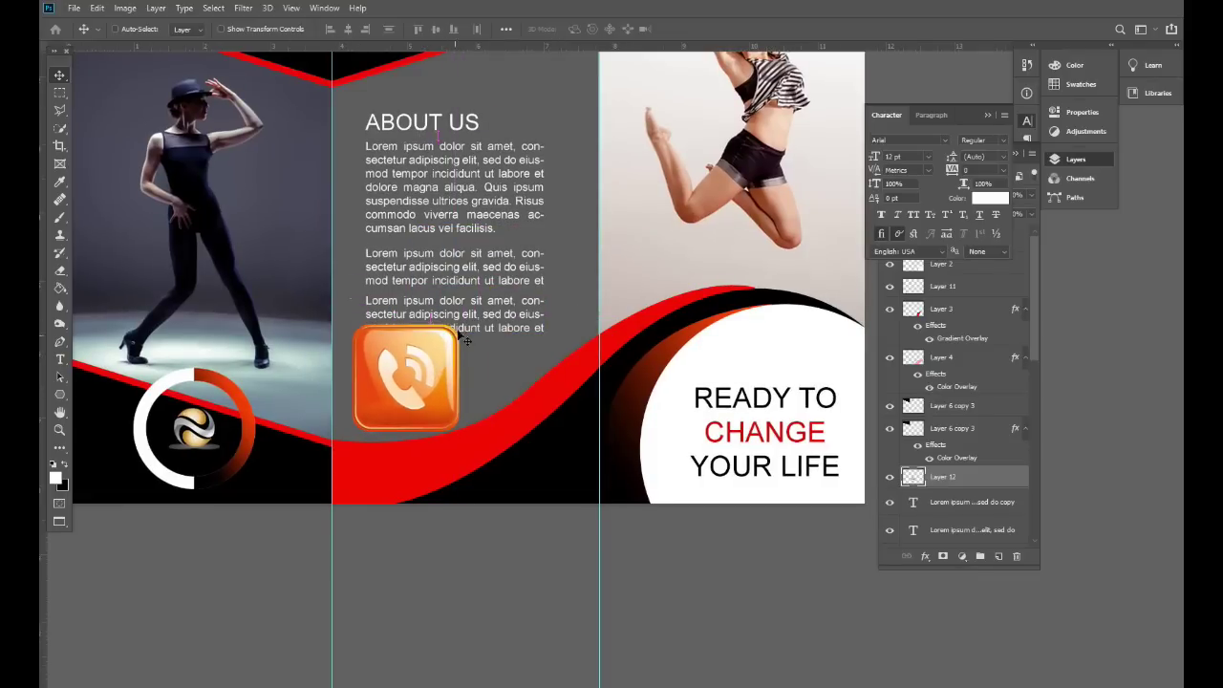
Step: Scale the phone icon to about 59% below the About Us paragraphs
{"action": "key", "text": "ctrl+t"}
{"action": "mouse_move", "coordinate": [460, 326]}
{"action": "left_mouse_down"}
{"action": "mouse_move", "coordinate": [394, 391]}
{"action": "mouse_move", "coordinate": [407, 340]}
{"action": "left_mouse_up"}
{"action": "key", "text": "Return"}
{"action": "mouse_move", "coordinate": [486, 350]}
{"action": "left_mouse_down"}
{"action": "mouse_move", "coordinate": [478, 401]}
{"action": "mouse_move", "coordinate": [516, 450]}
{"action": "left_mouse_up"}
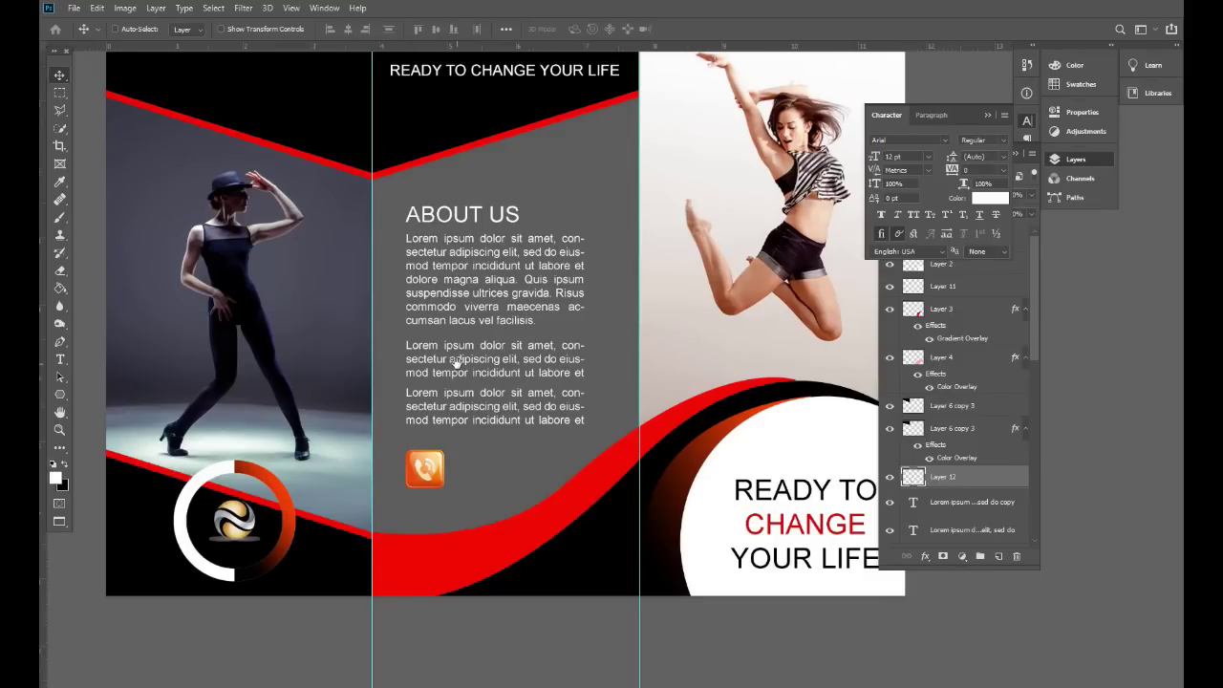
Step: Type the contact phone number as a white text line beside the orange phone icon
{"action": "key", "text": "t"}
{"action": "left_click", "coordinate": [465, 474]}
{"action": "key", "text": "BackSpace"}
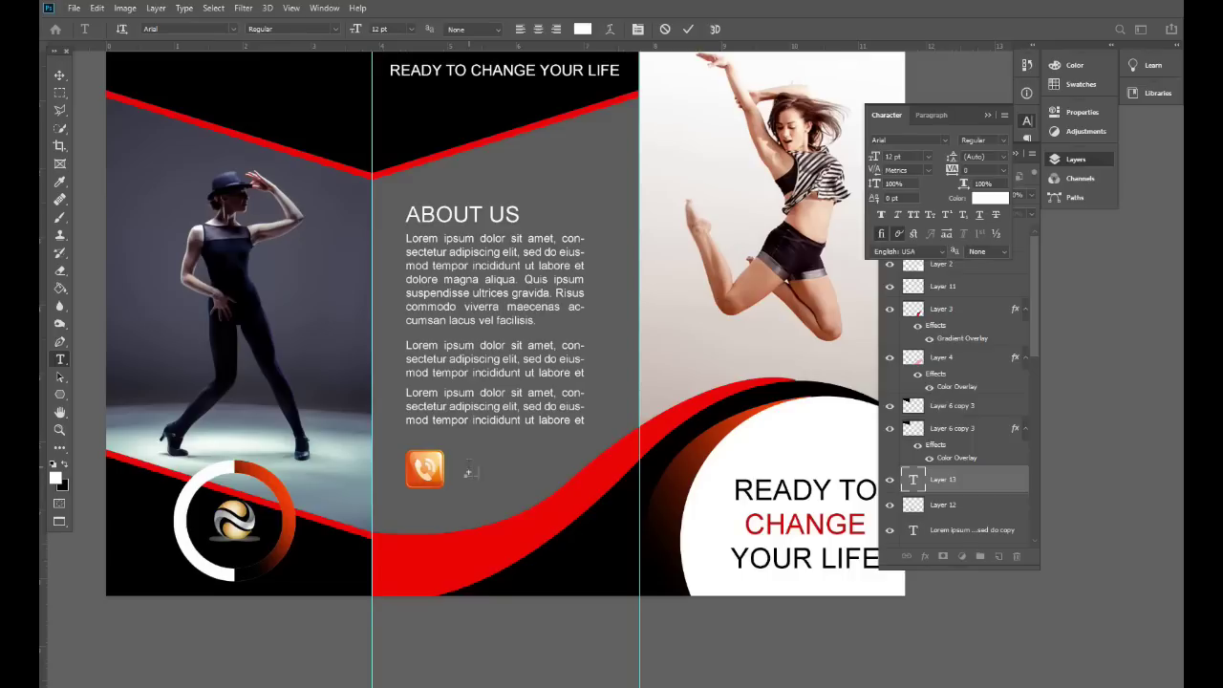
{"action": "type", "text": "774561239"}
{"action": "key", "text": "BackSpace"}
{"action": "type", "text": "9"}
{"action": "key", "text": "ctrl+Return"}
Step: Enlarge the phone number text to about 129% (15.49 pt)
{"action": "key", "text": "ctrl+plus"}
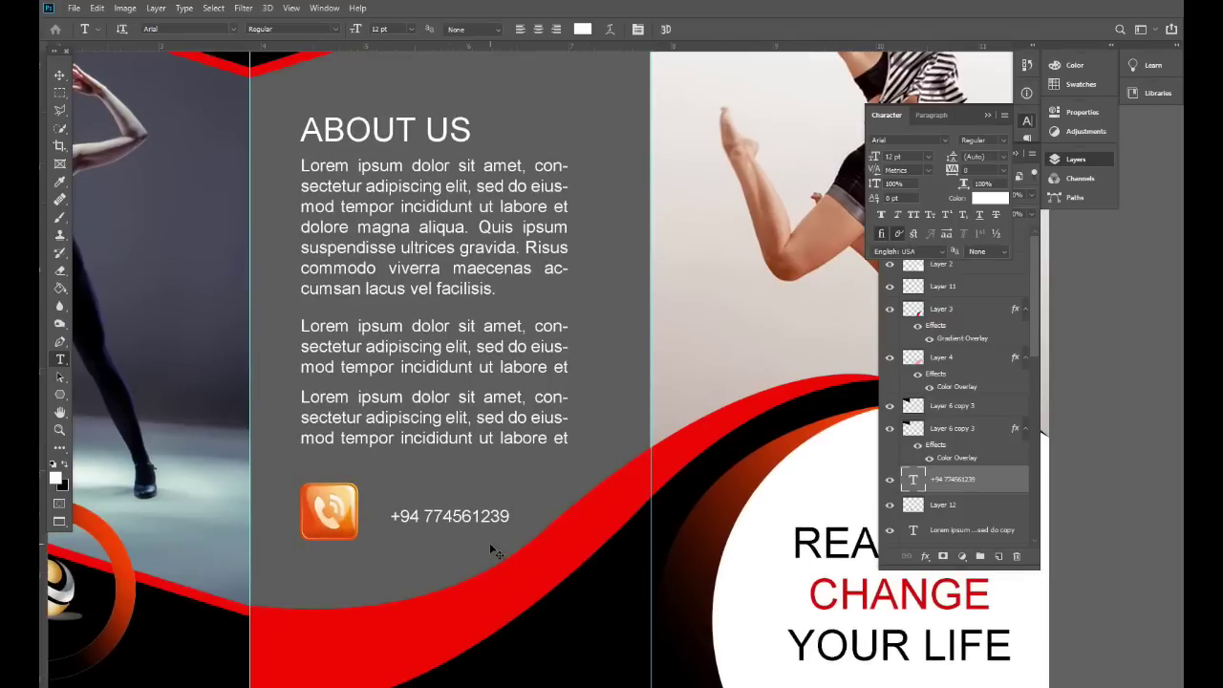
{"action": "left_click_drag", "start_coordinate": [499, 547], "coordinate": [487, 516]}
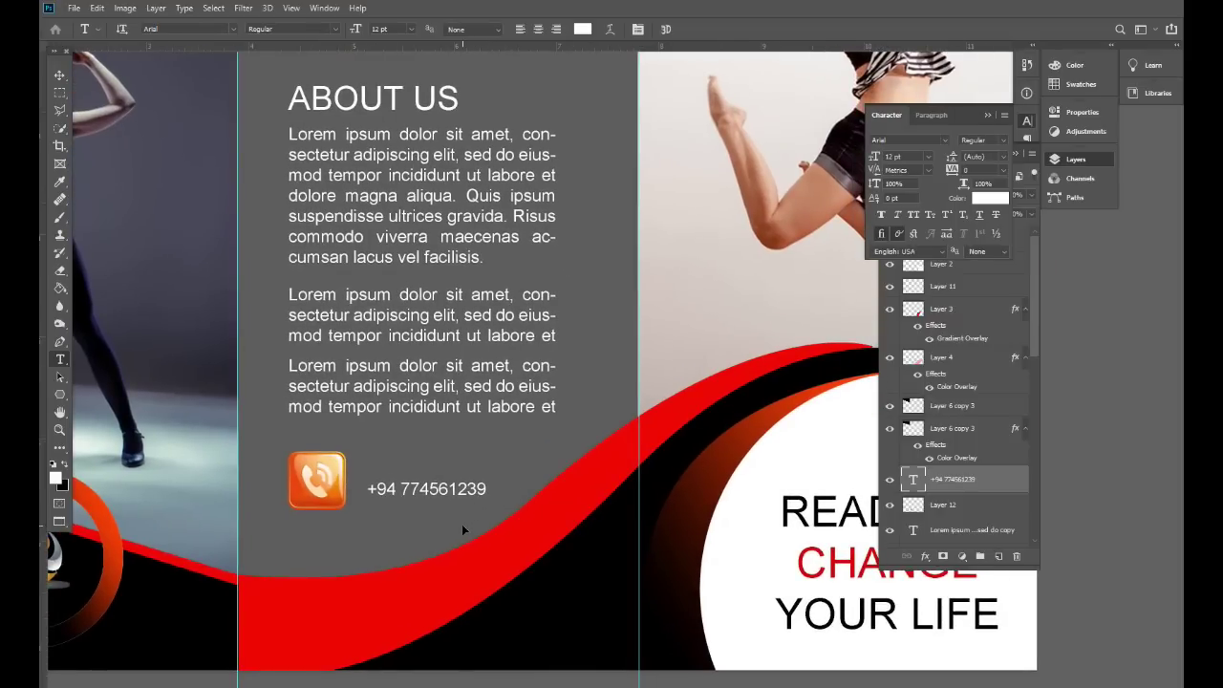
{"action": "key", "text": "ctrl+t"}
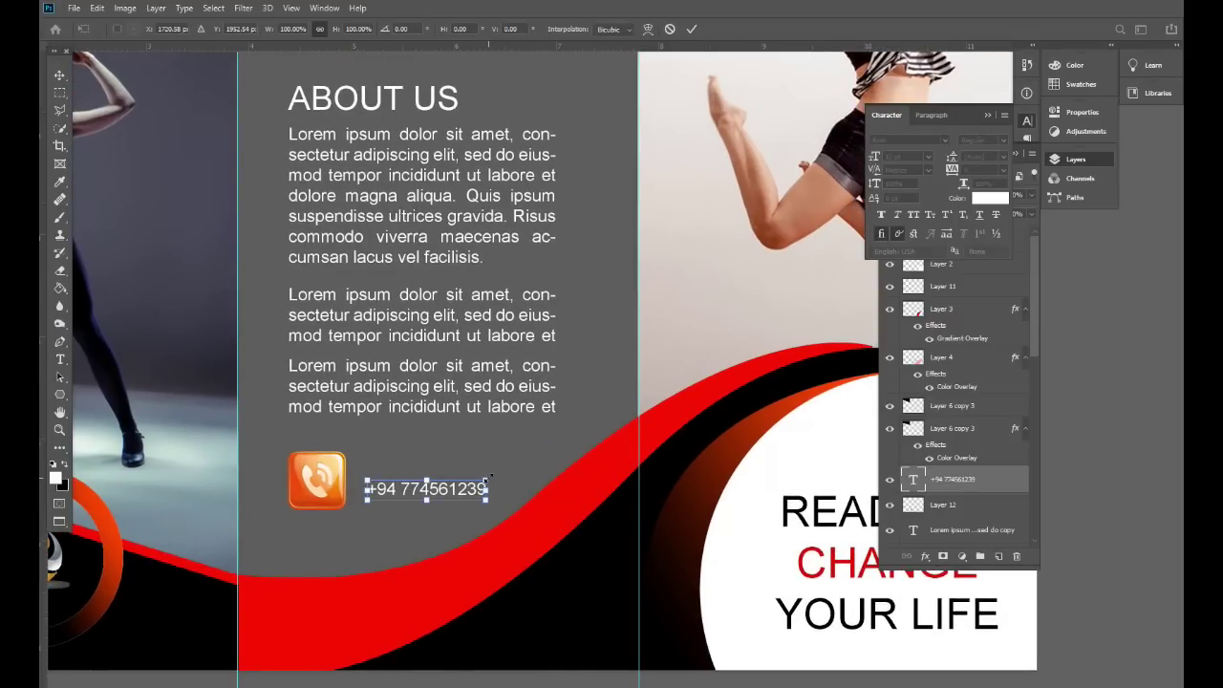
{"action": "left_click_drag", "start_coordinate": [489, 476], "coordinate": [522, 459]}
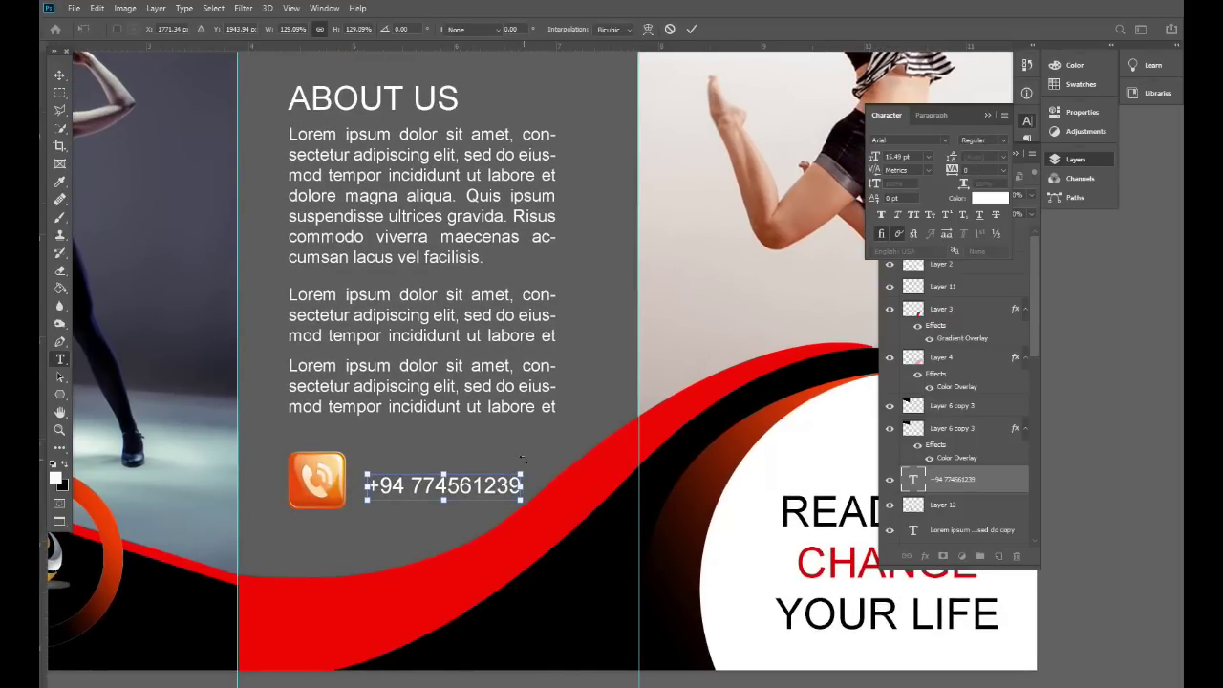
{"action": "key", "text": "Return"}
{"action": "key", "text": "ctrl+minus"}
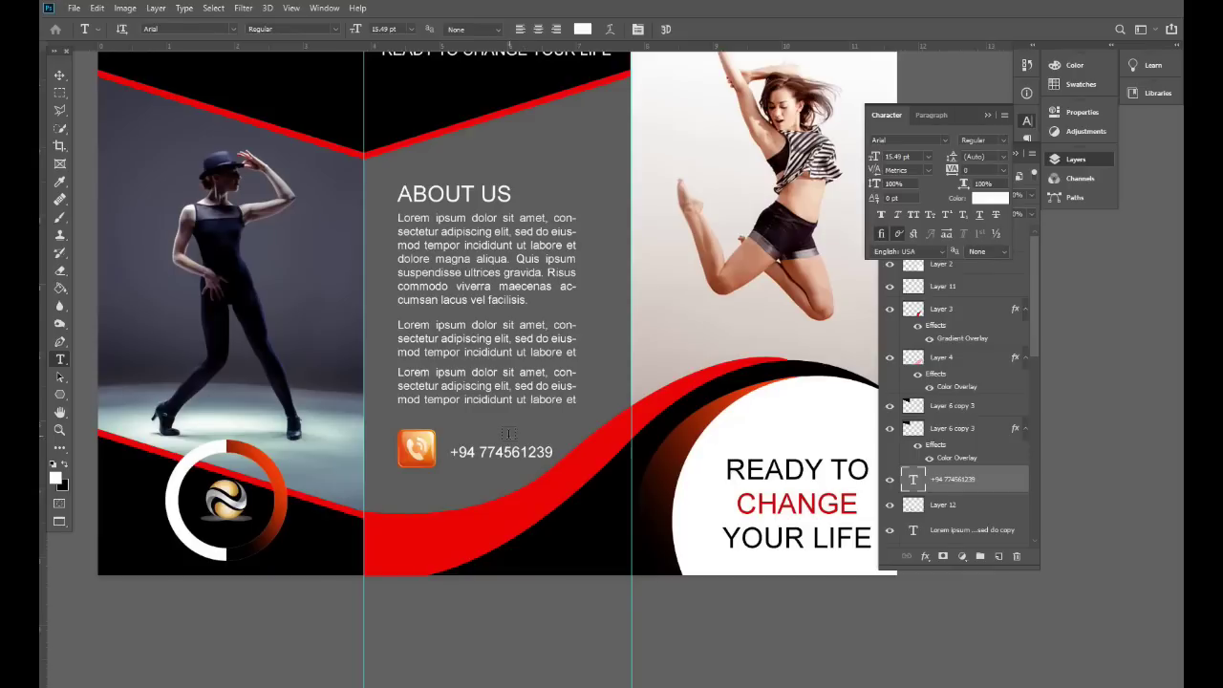
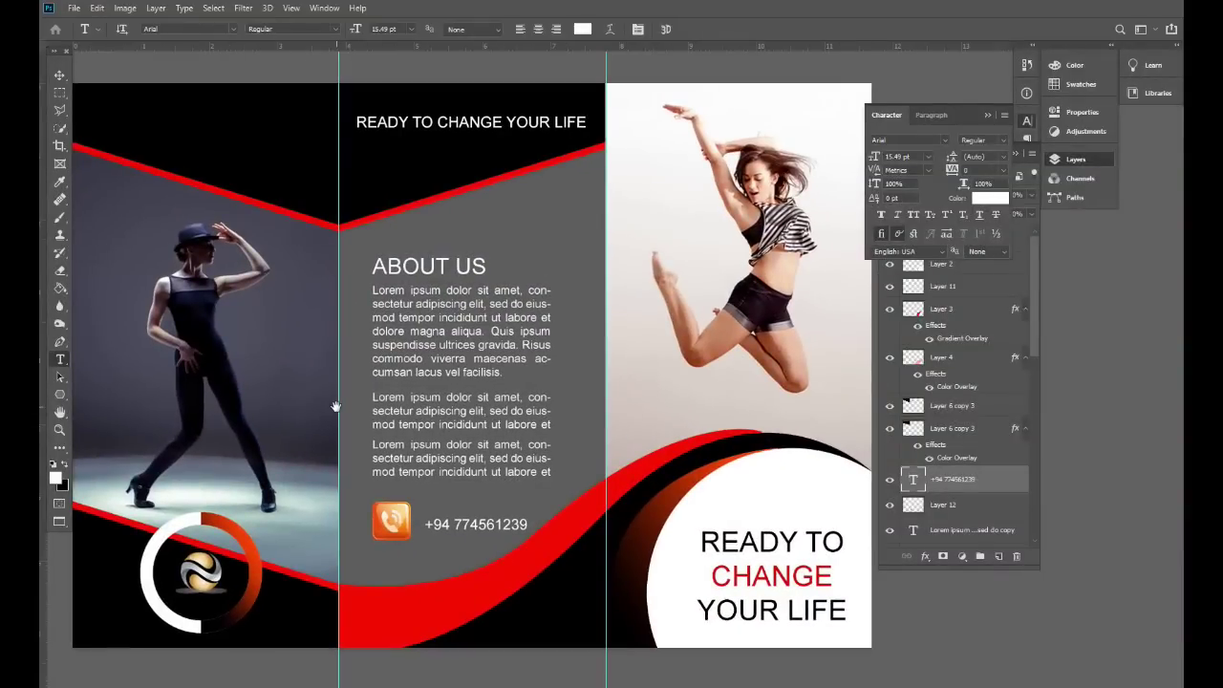
Step: Zoom in on the middle panel's phone icon and select its Layer 12
{"action": "key", "text": "ctrl+minus"}
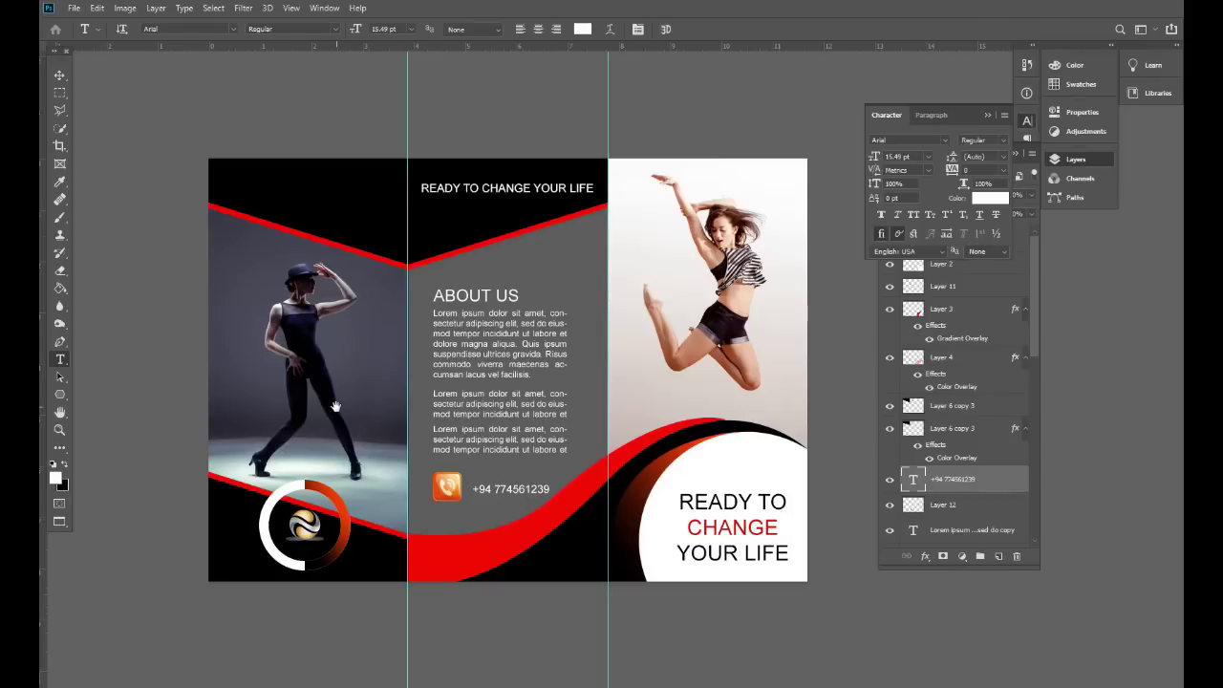
{"action": "key", "text": "v"}
{"action": "key", "text": "ctrl+plus"}
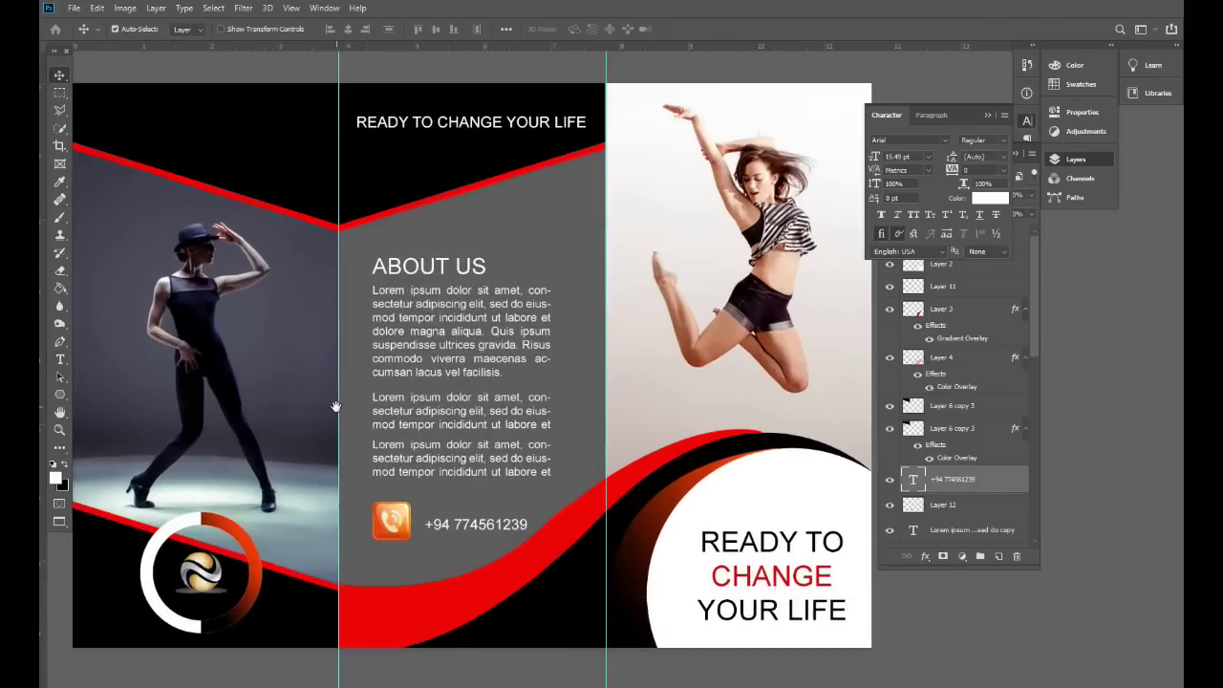
{"action": "left_click_drag", "start_coordinate": [373, 468], "coordinate": [381, 407]}
{"action": "key", "text": "ctrl+plus"}
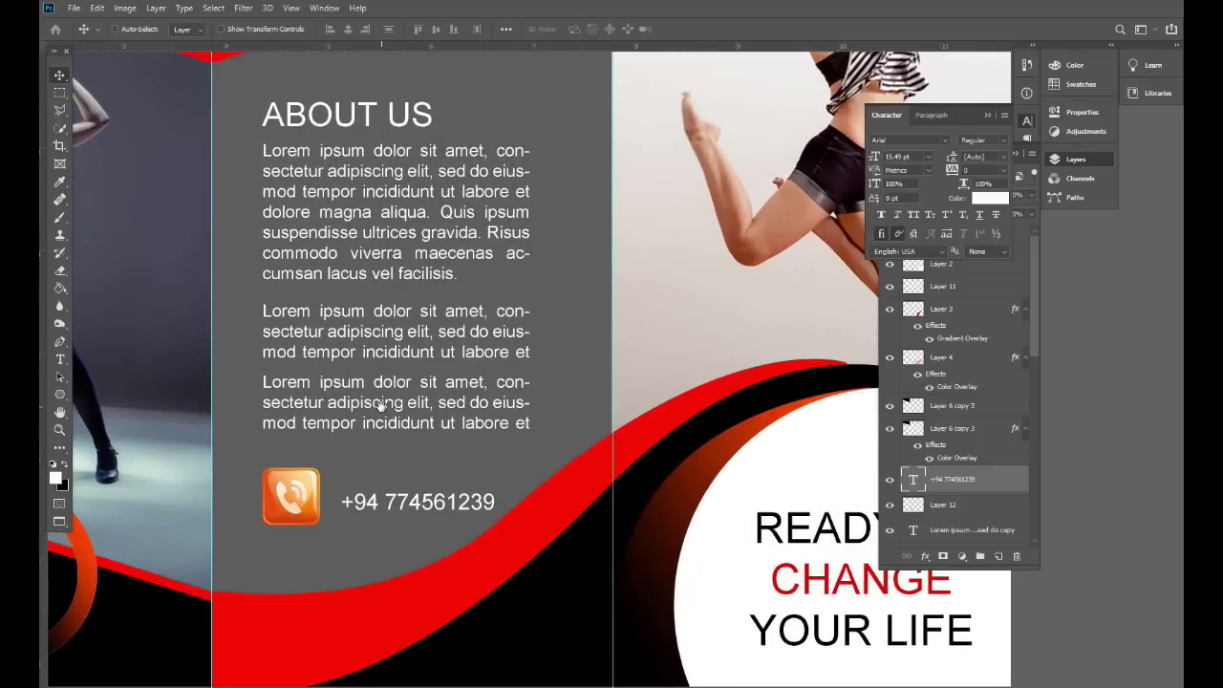
{"action": "left_click_drag", "start_coordinate": [310, 497], "coordinate": [406, 426]}
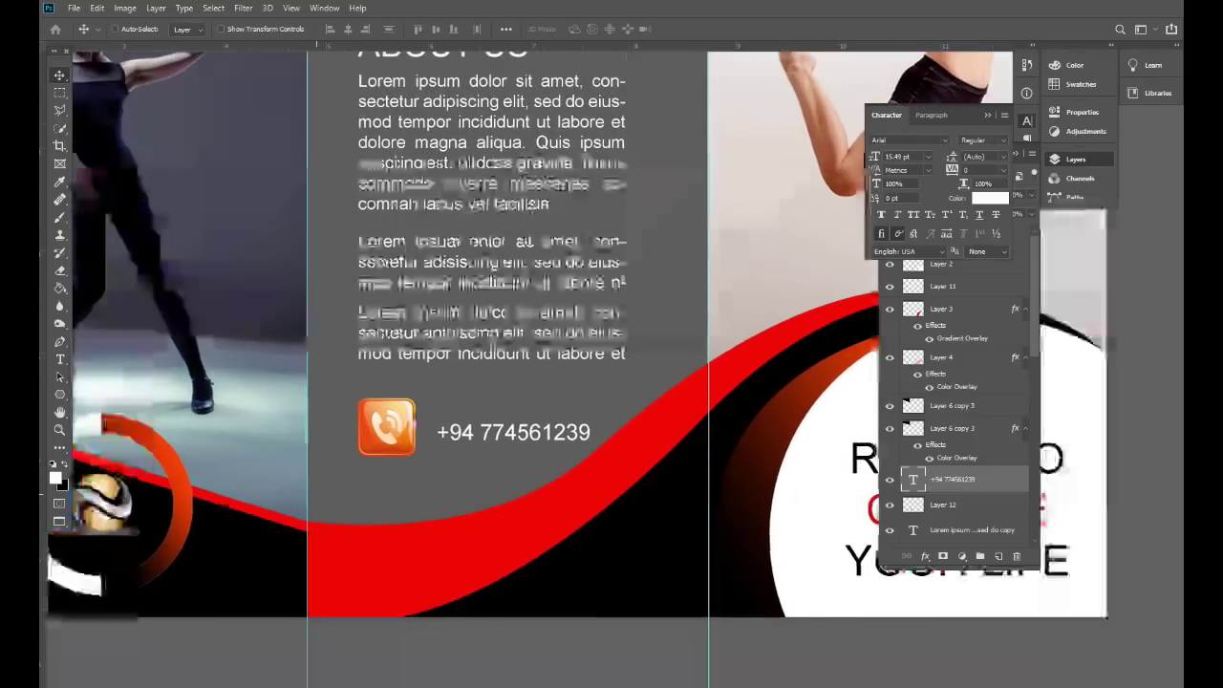
{"action": "right_click", "coordinate": [369, 413]}
{"action": "left_click", "coordinate": [392, 420]}
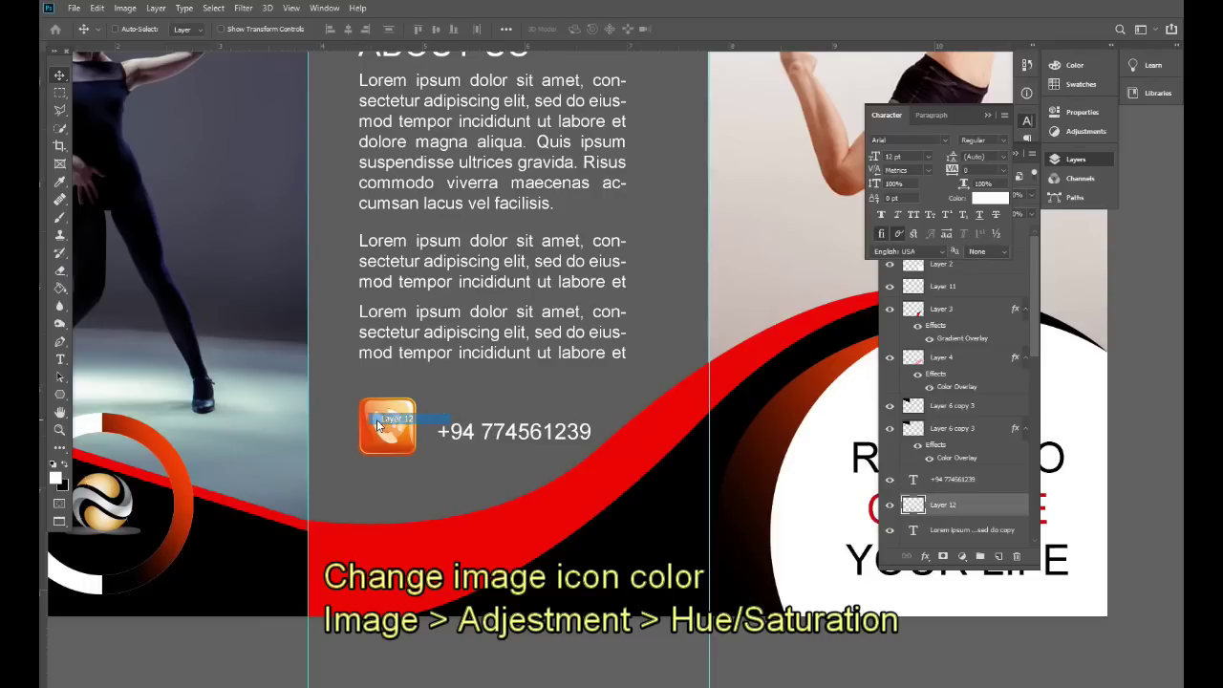
Step: Shift Layer 12's hue to -7 so the phone icon stays orange
{"action": "left_click", "coordinate": [120, 7]}
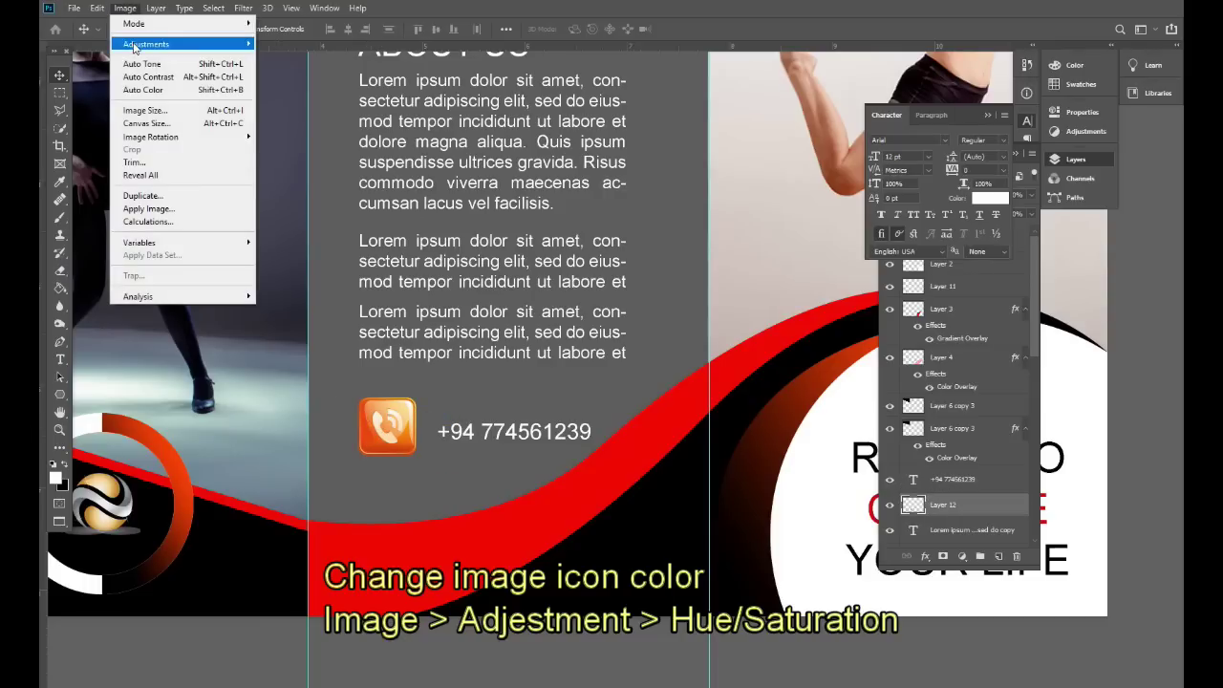
{"action": "mouse_move", "coordinate": [146, 43]}
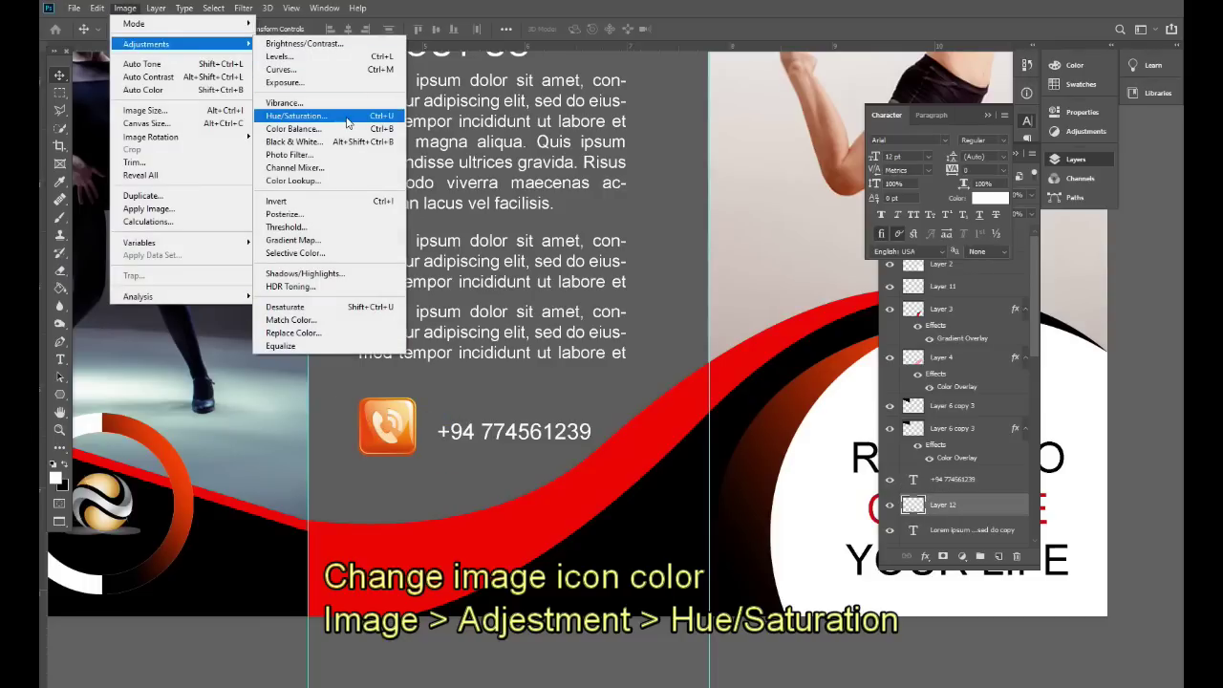
{"action": "left_click", "coordinate": [347, 117]}
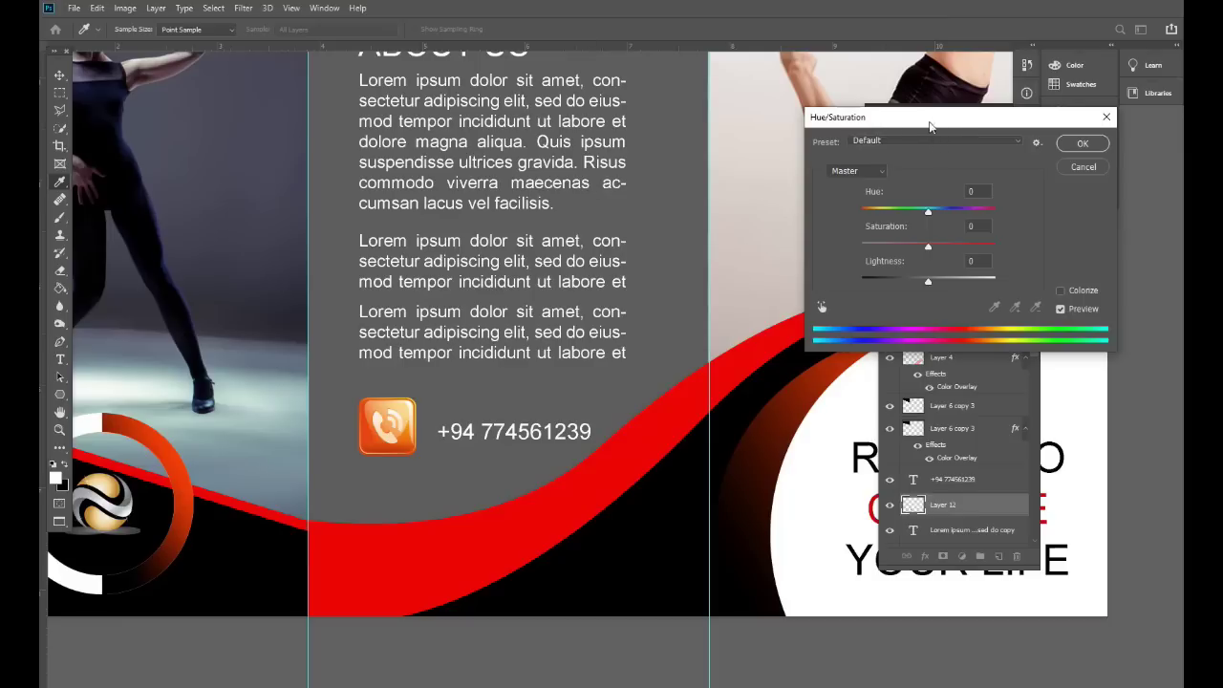
{"action": "left_click_drag", "start_coordinate": [930, 126], "coordinate": [868, 126]}
{"action": "left_click_drag", "start_coordinate": [866, 212], "coordinate": [856, 218]}
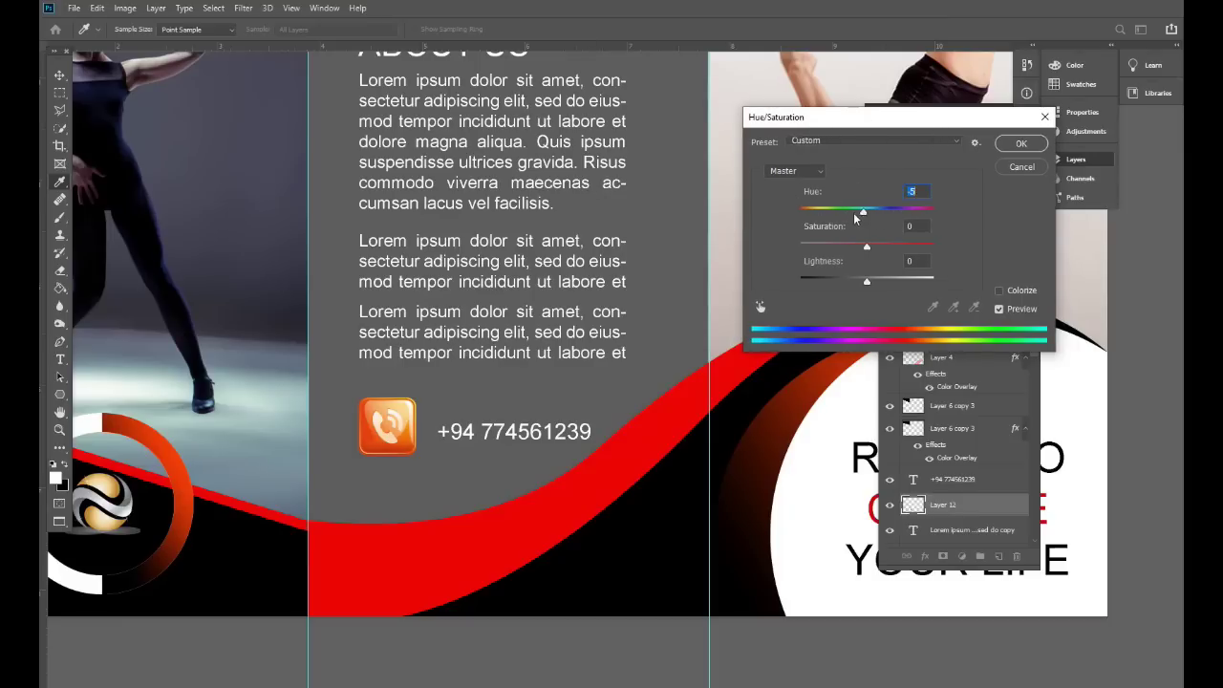
{"action": "mouse_move", "coordinate": [856, 218]}
{"action": "left_mouse_down"}
{"action": "mouse_move", "coordinate": [789, 228]}
{"action": "mouse_move", "coordinate": [984, 228]}
{"action": "mouse_move", "coordinate": [865, 237]}
{"action": "left_mouse_up"}
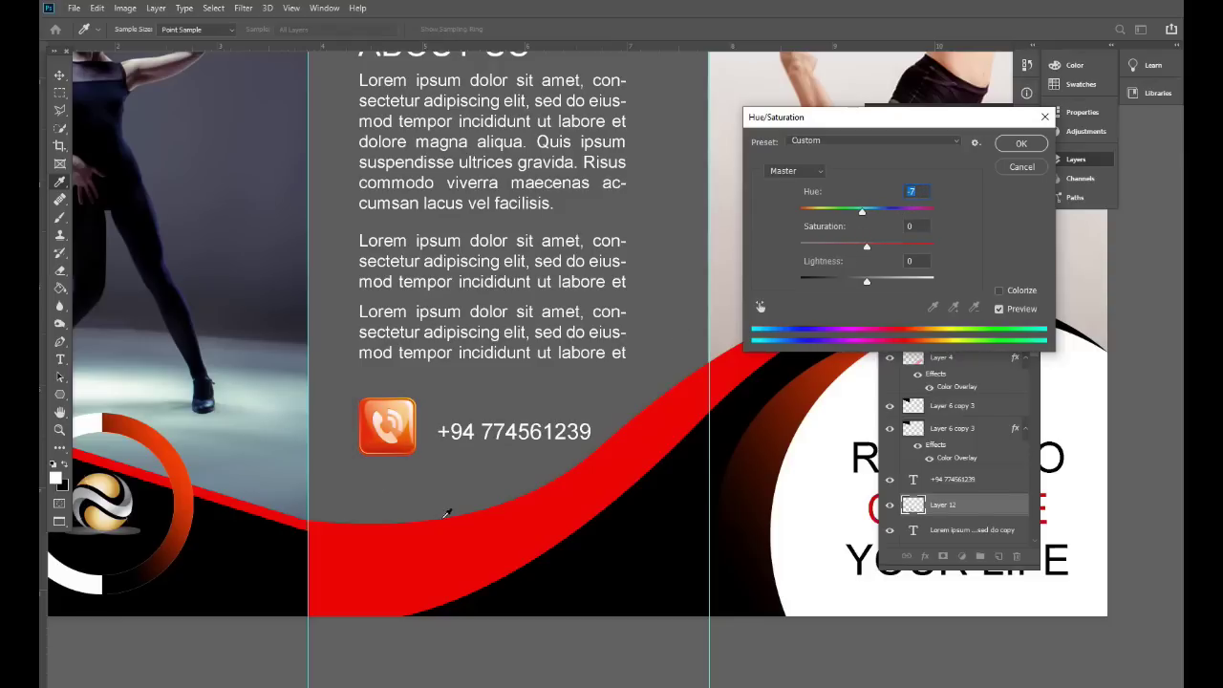
{"action": "left_click", "coordinate": [1015, 144]}
Step: Zoom out to fit the whole brochure and recentre it in the view
{"action": "key", "text": "v"}
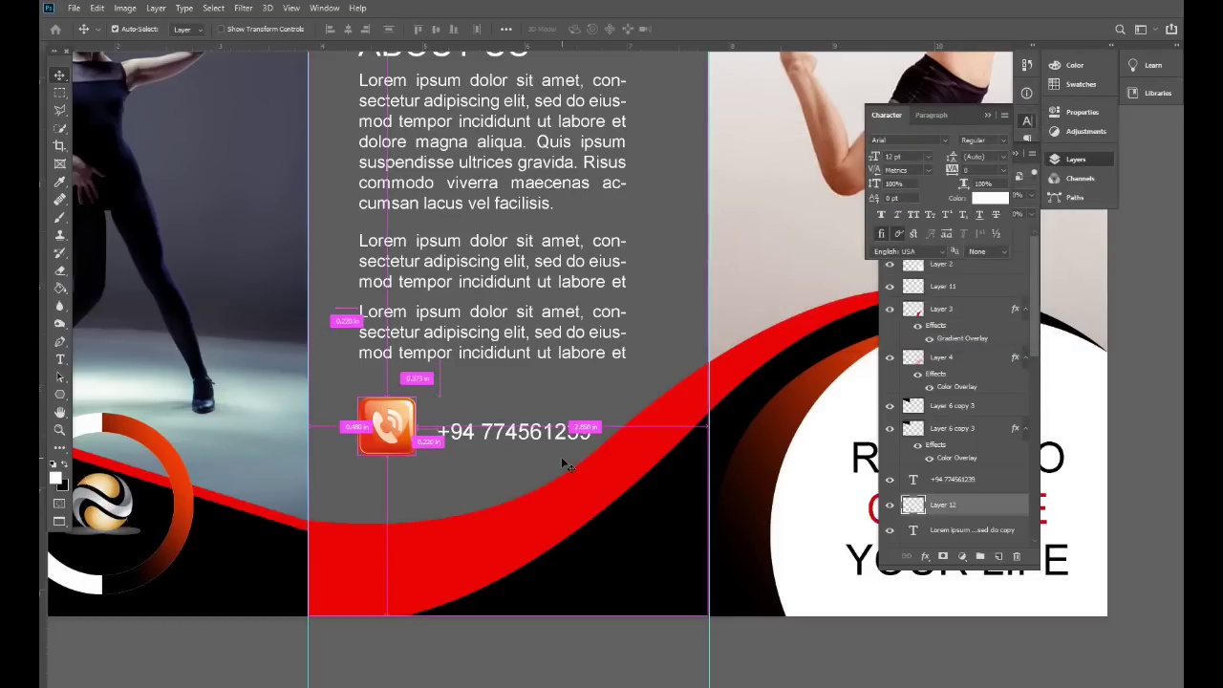
{"action": "key", "text": "ctrl+0"}
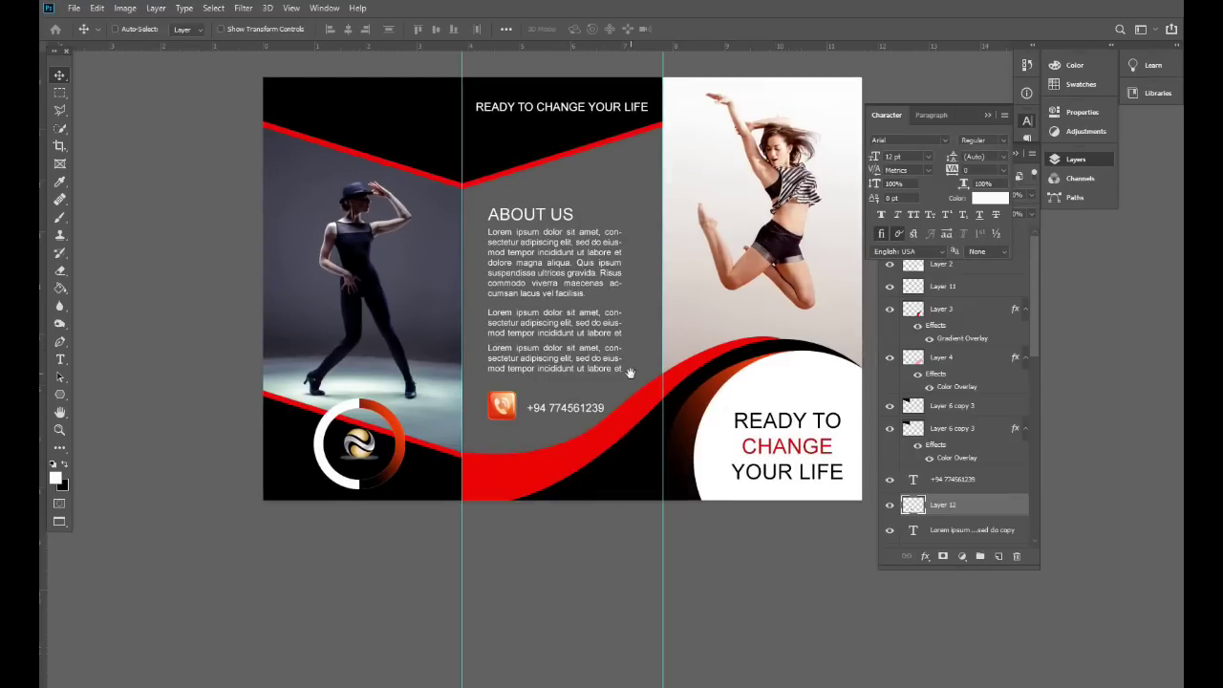
{"action": "left_click_drag", "start_coordinate": [631, 374], "coordinate": [594, 433]}
{"action": "mouse_move", "coordinate": [520, 341]}
{"action": "left_mouse_down"}
{"action": "mouse_move", "coordinate": [515, 375]}
{"action": "mouse_move", "coordinate": [458, 353]}
{"action": "left_mouse_up"}
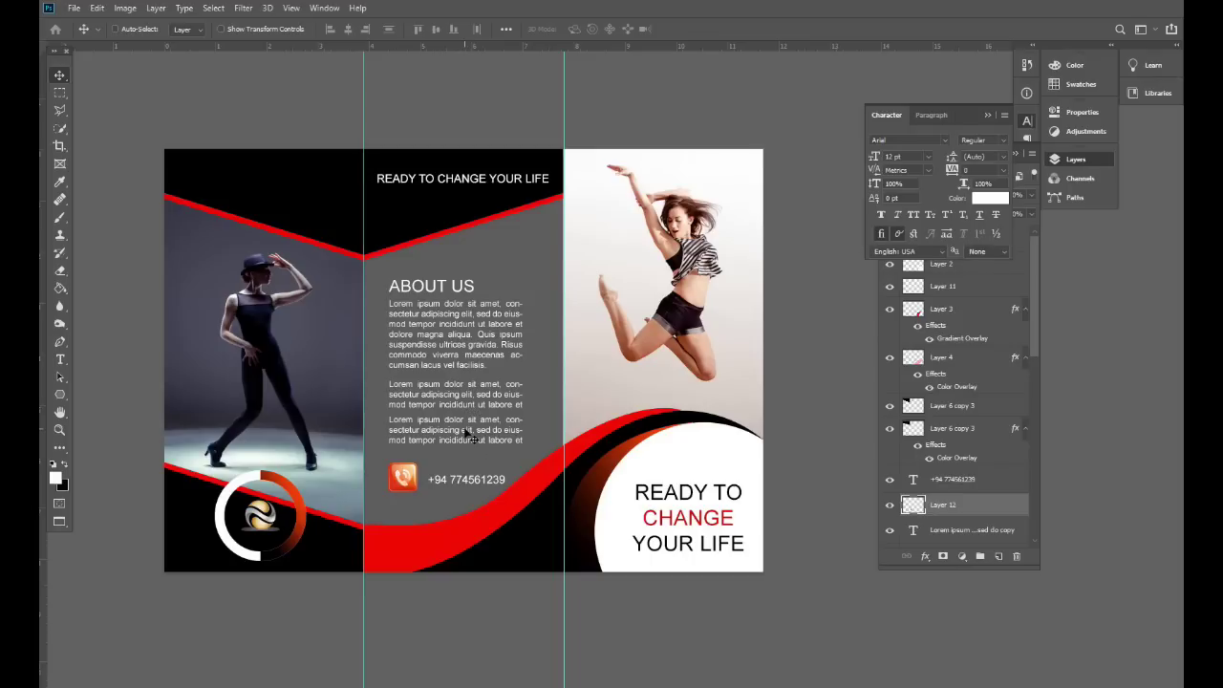
Step: Create a new blank document from the A4 preset
{"action": "left_click", "coordinate": [76, 11]}
{"action": "left_click", "coordinate": [84, 22]}
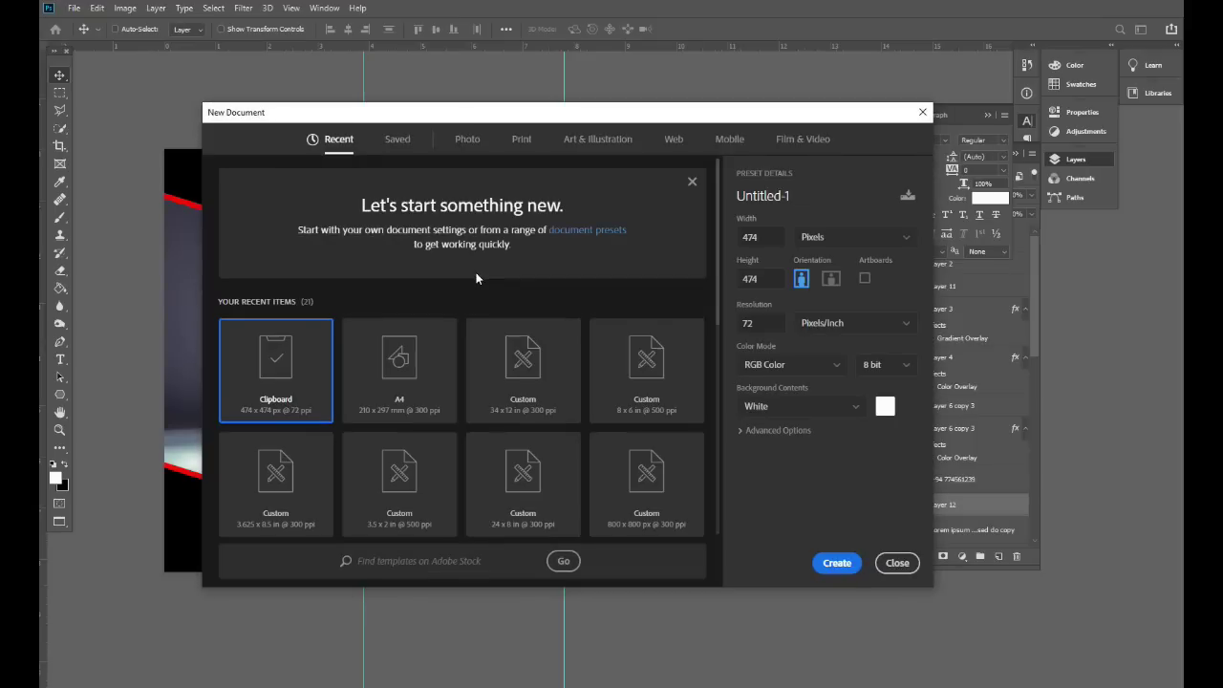
{"action": "left_click", "coordinate": [427, 413]}
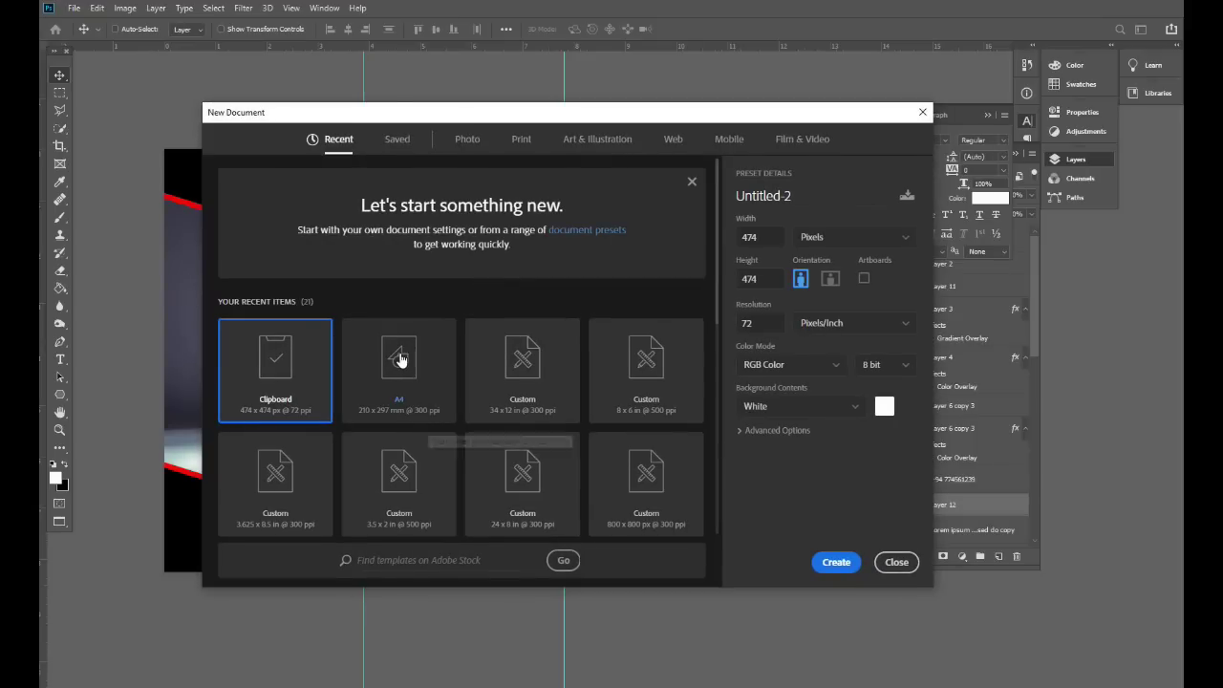
{"action": "left_click", "coordinate": [837, 560]}
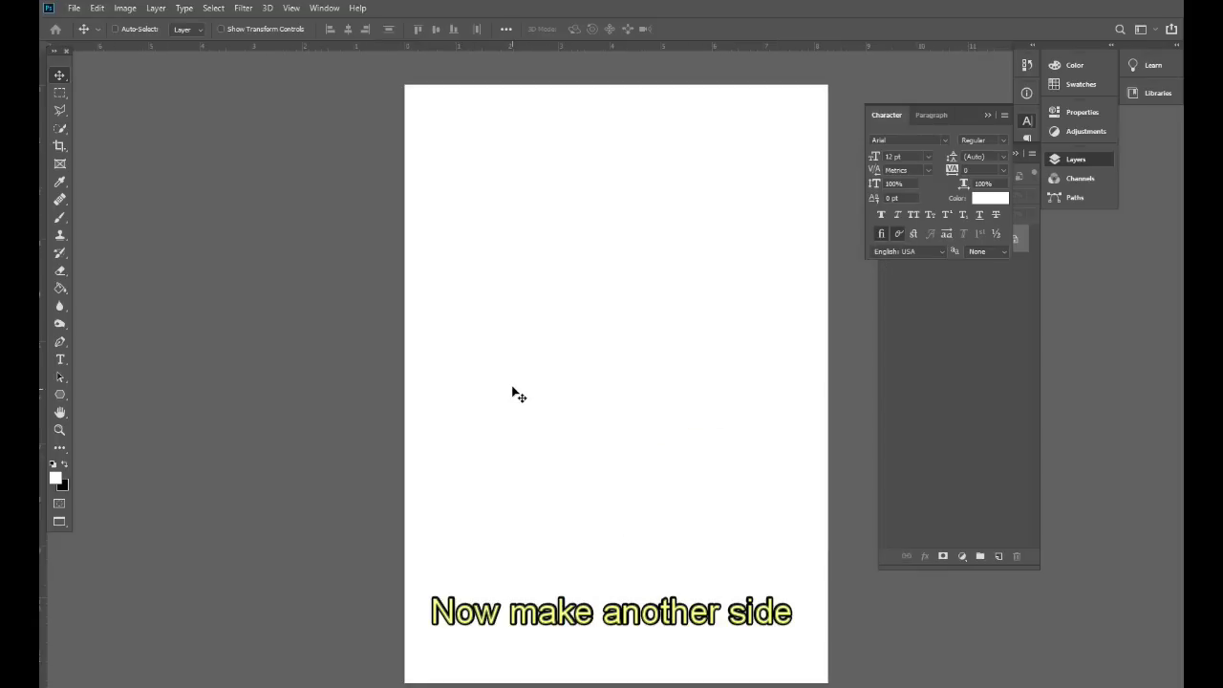
Step: Rotate the page 90° clockwise to landscape orientation
{"action": "left_click", "coordinate": [125, 8]}
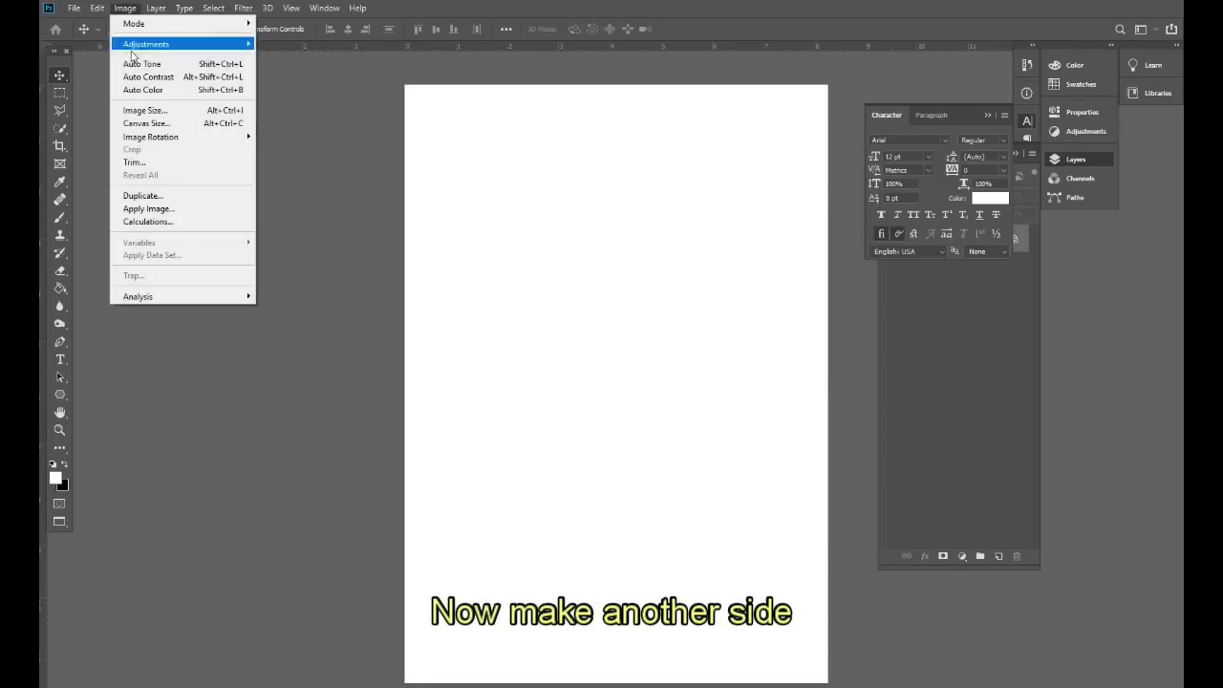
{"action": "mouse_move", "coordinate": [150, 136]}
{"action": "left_click", "coordinate": [295, 151]}
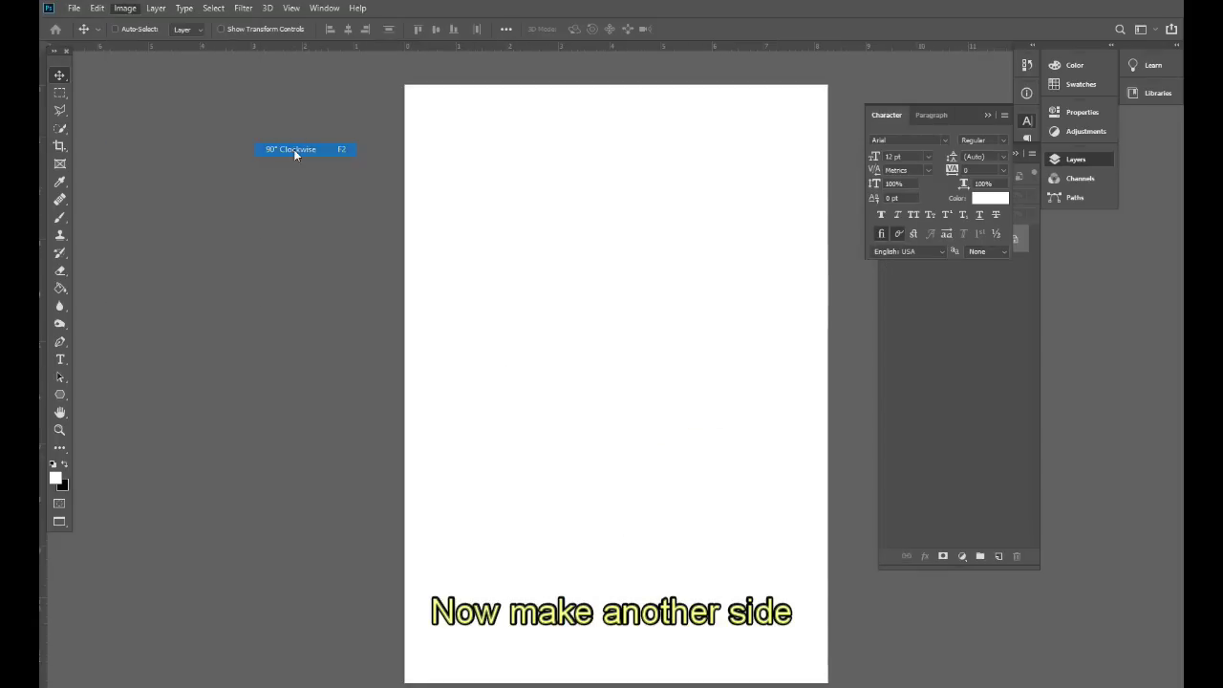
{"action": "mouse_move", "coordinate": [598, 306]}
{"action": "left_mouse_down"}
{"action": "mouse_move", "coordinate": [456, 297]}
{"action": "mouse_move", "coordinate": [427, 257]}
{"action": "left_mouse_up"}
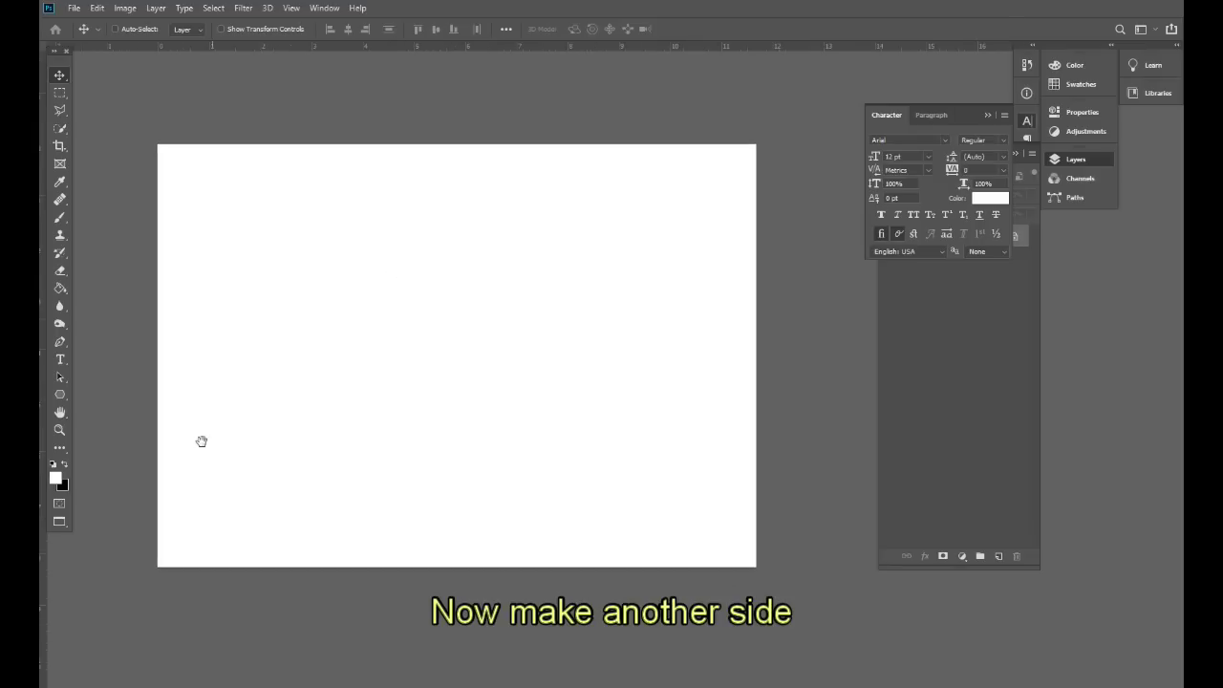
{"action": "left_click", "coordinate": [66, 97]}
Step: Fill the page's left third with solid black on new Layer 1, then deselect
{"action": "left_click_drag", "start_coordinate": [144, 132], "coordinate": [344, 571]}
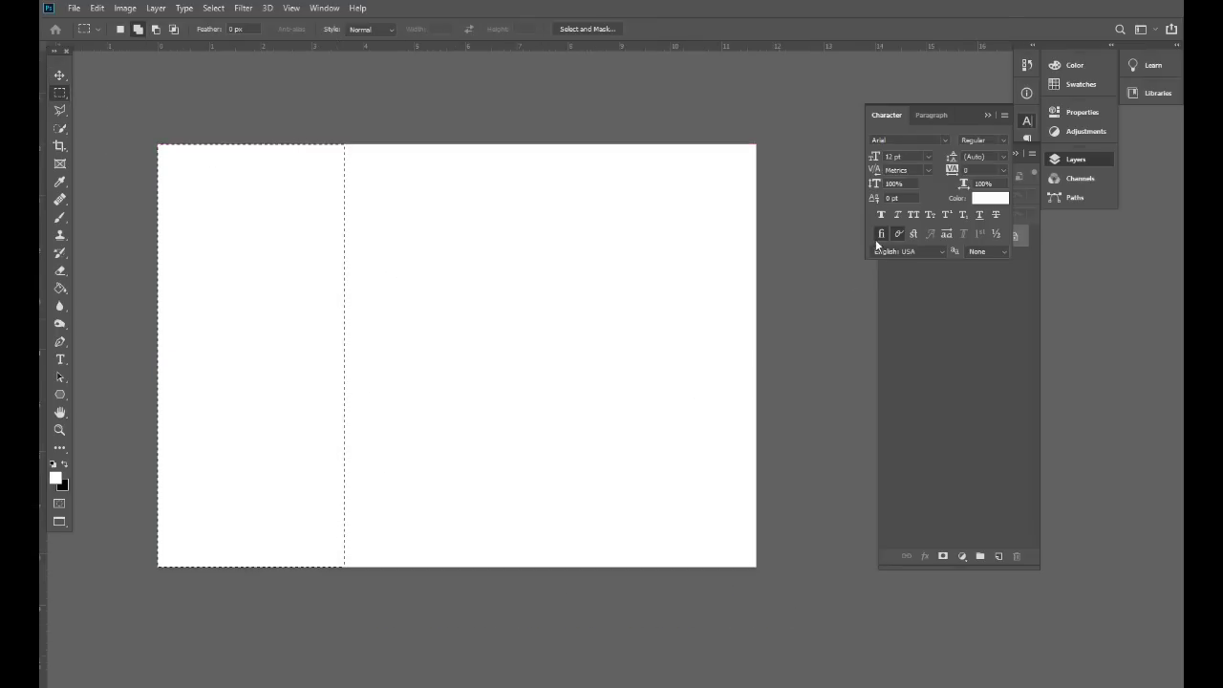
{"action": "left_click", "coordinate": [1000, 556]}
{"action": "left_click_drag", "start_coordinate": [994, 175], "coordinate": [989, 298]}
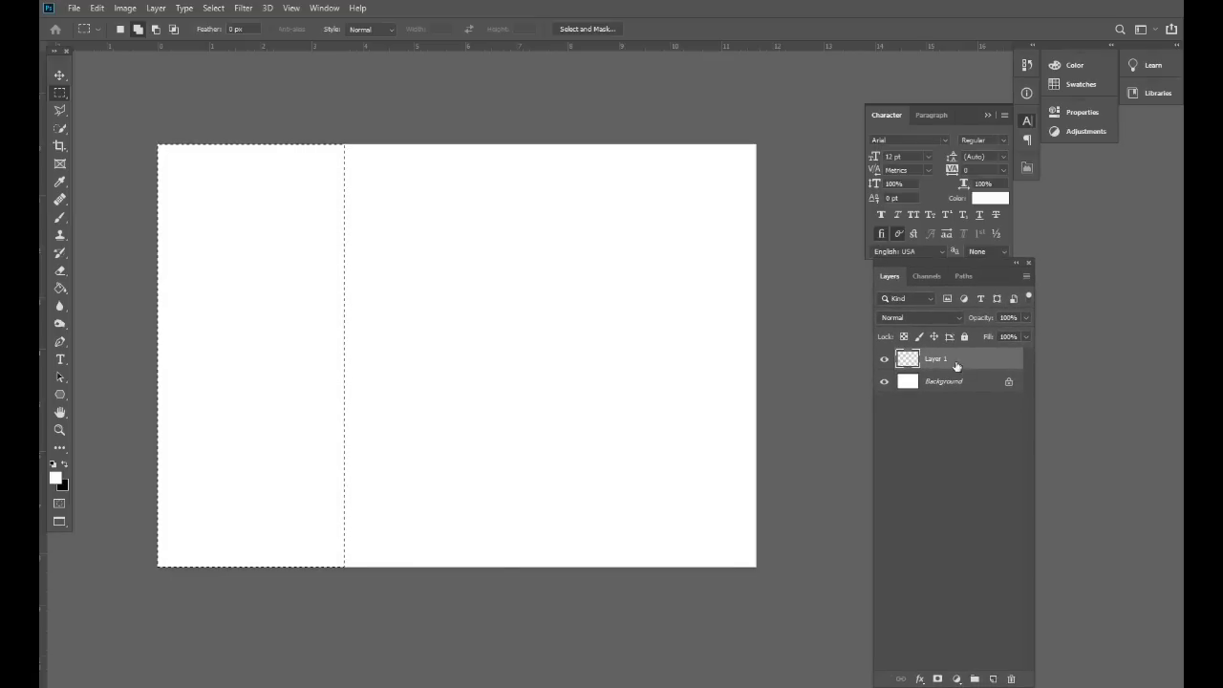
{"action": "left_click", "coordinate": [64, 465]}
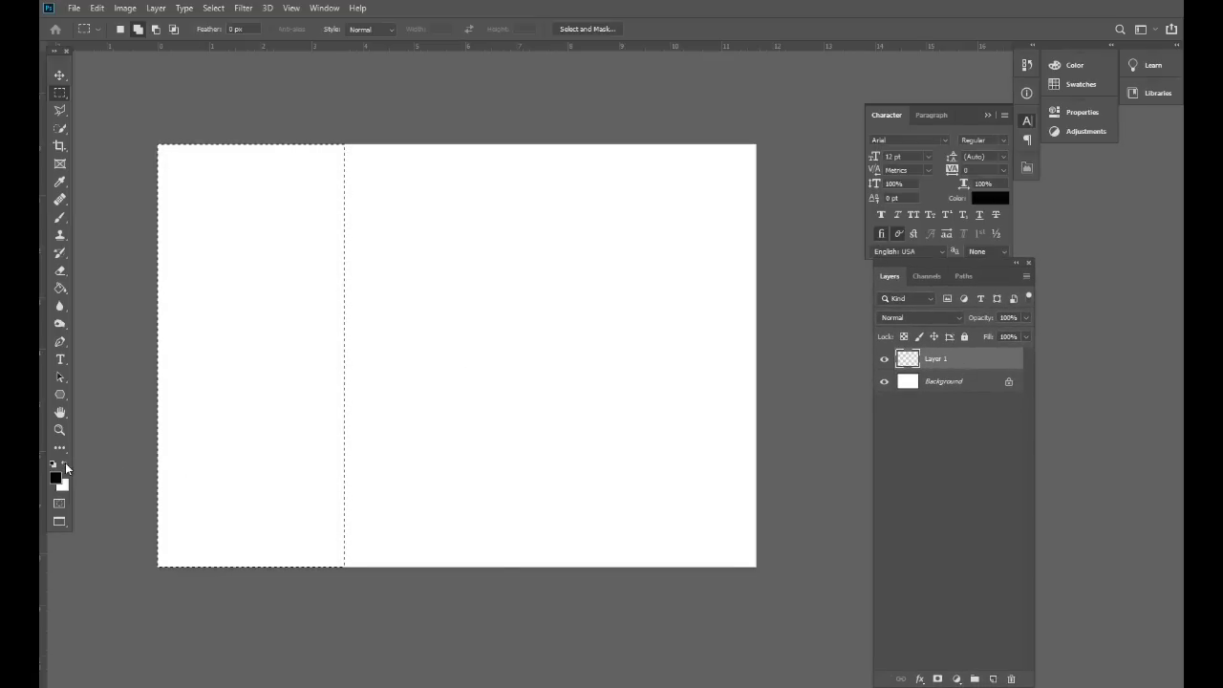
{"action": "left_click", "coordinate": [59, 288]}
{"action": "left_click", "coordinate": [235, 302]}
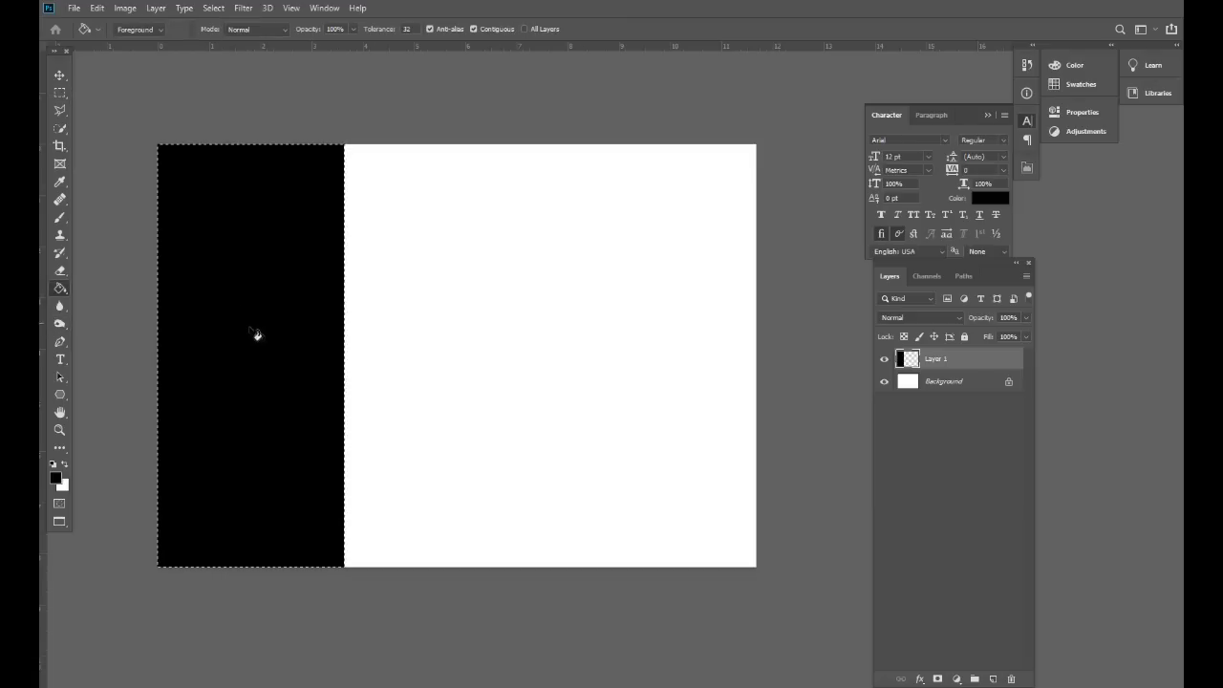
{"action": "left_click", "coordinate": [213, 8]}
{"action": "left_click", "coordinate": [220, 36]}
{"action": "left_click", "coordinate": [58, 74]}
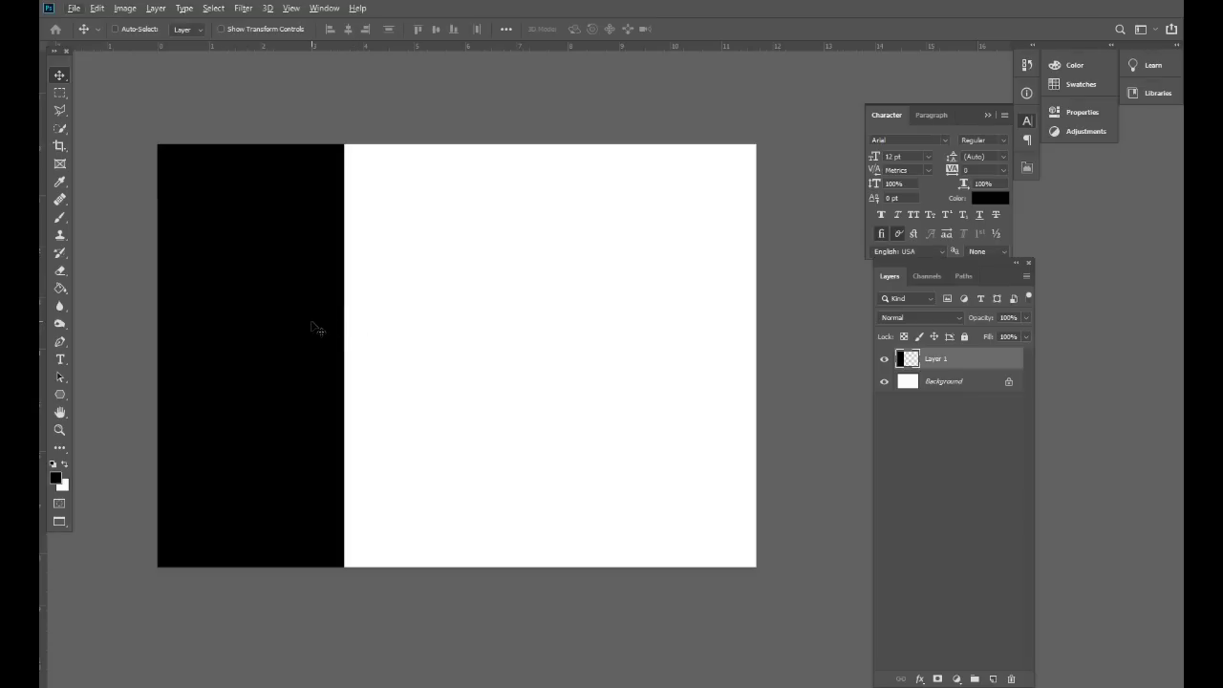
Step: Duplicate the black panel into the middle and right thirds, stretched to the page edge
{"action": "left_click_drag", "start_coordinate": [277, 294], "coordinate": [459, 308]}
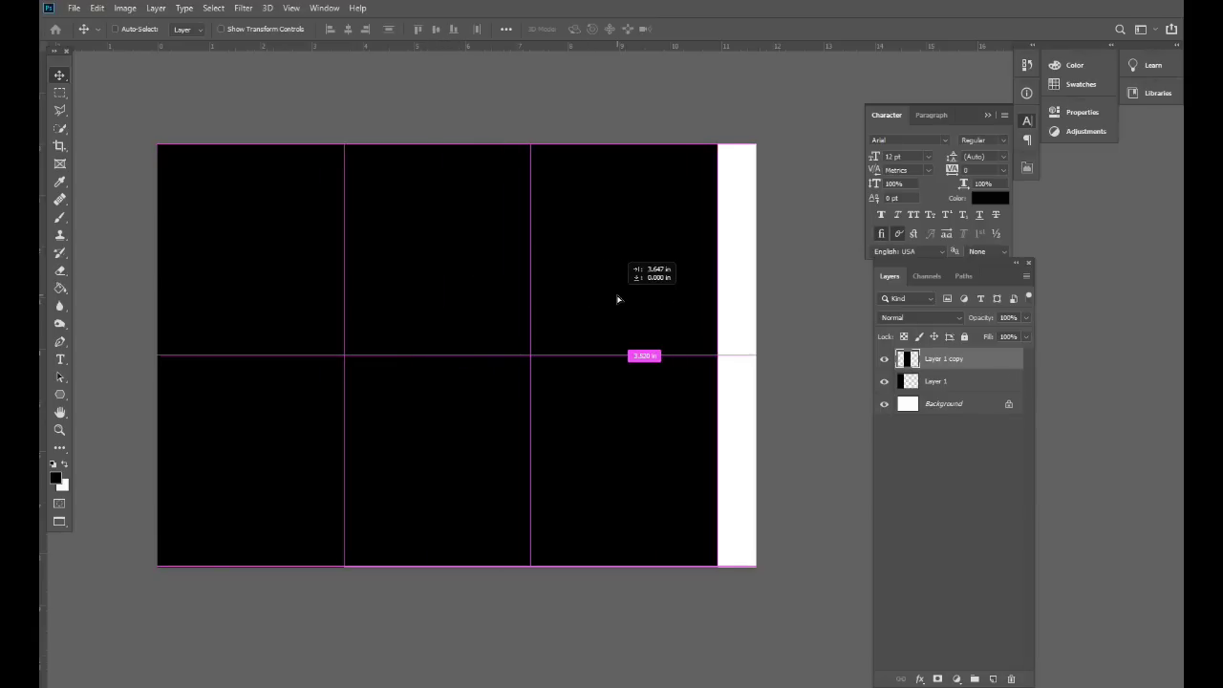
{"action": "left_click_drag", "start_coordinate": [546, 300], "coordinate": [625, 274]}
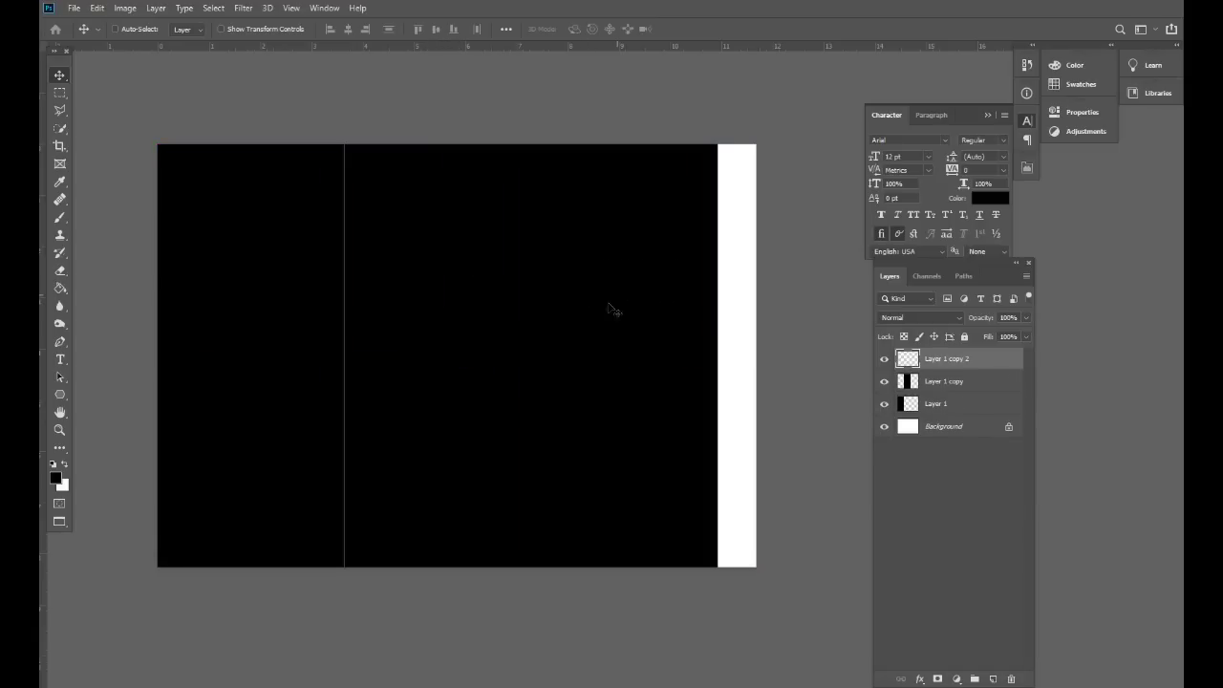
{"action": "left_click", "coordinate": [982, 381], "text": "ctrl"}
{"action": "left_click", "coordinate": [978, 403], "text": "ctrl"}
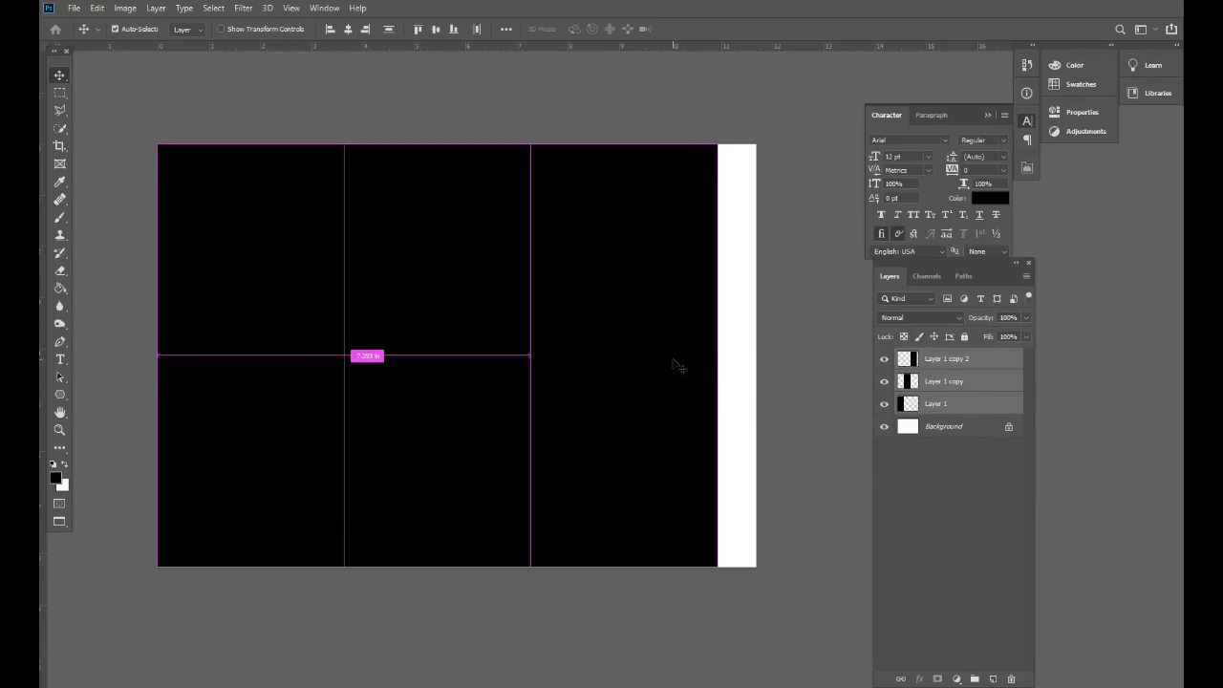
{"action": "key", "text": "ctrl+t"}
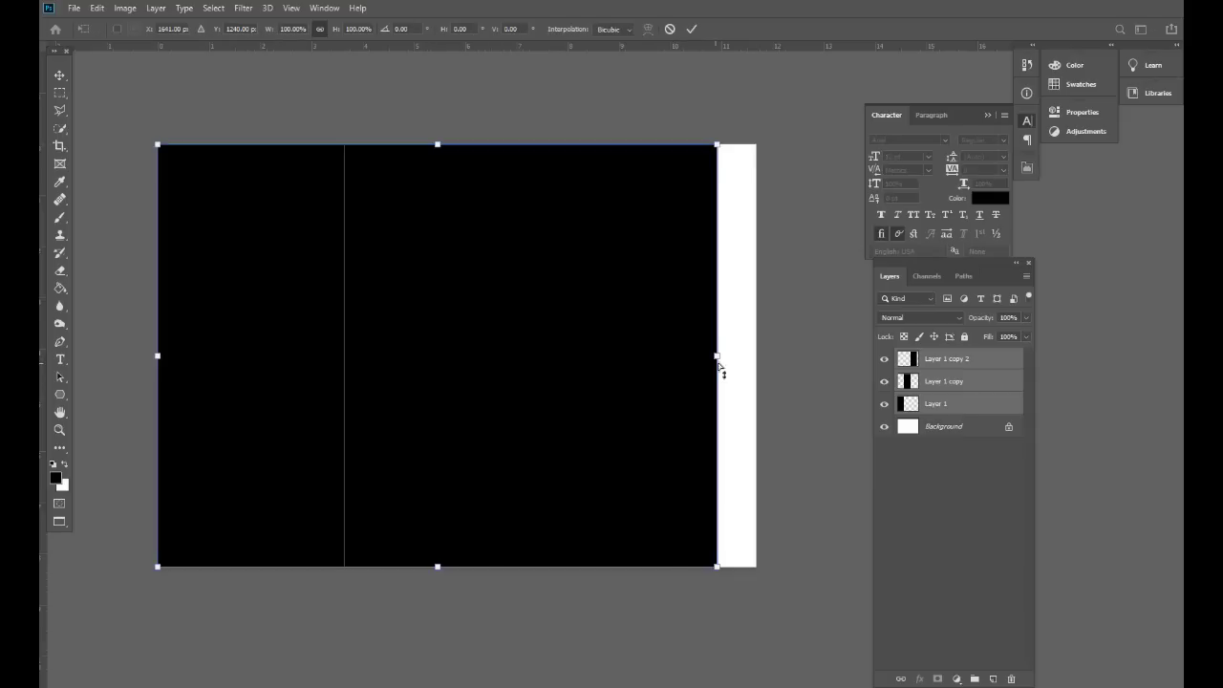
{"action": "left_click_drag", "start_coordinate": [718, 359], "coordinate": [754, 361]}
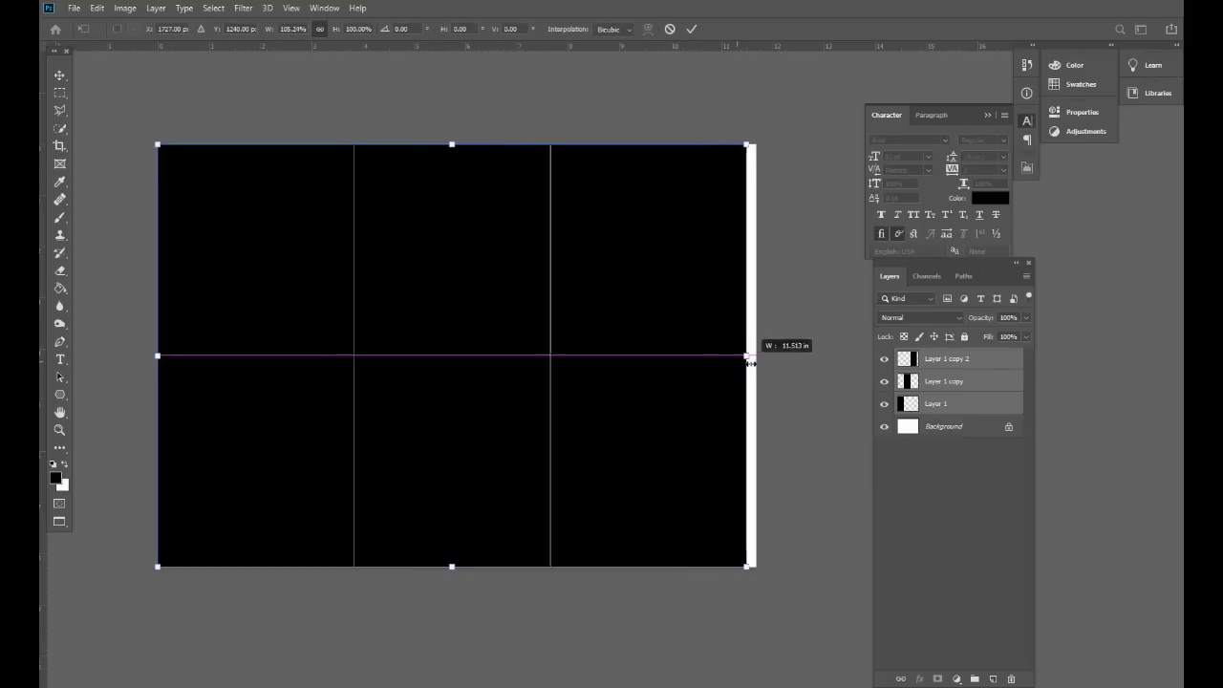
{"action": "key", "text": "Return"}
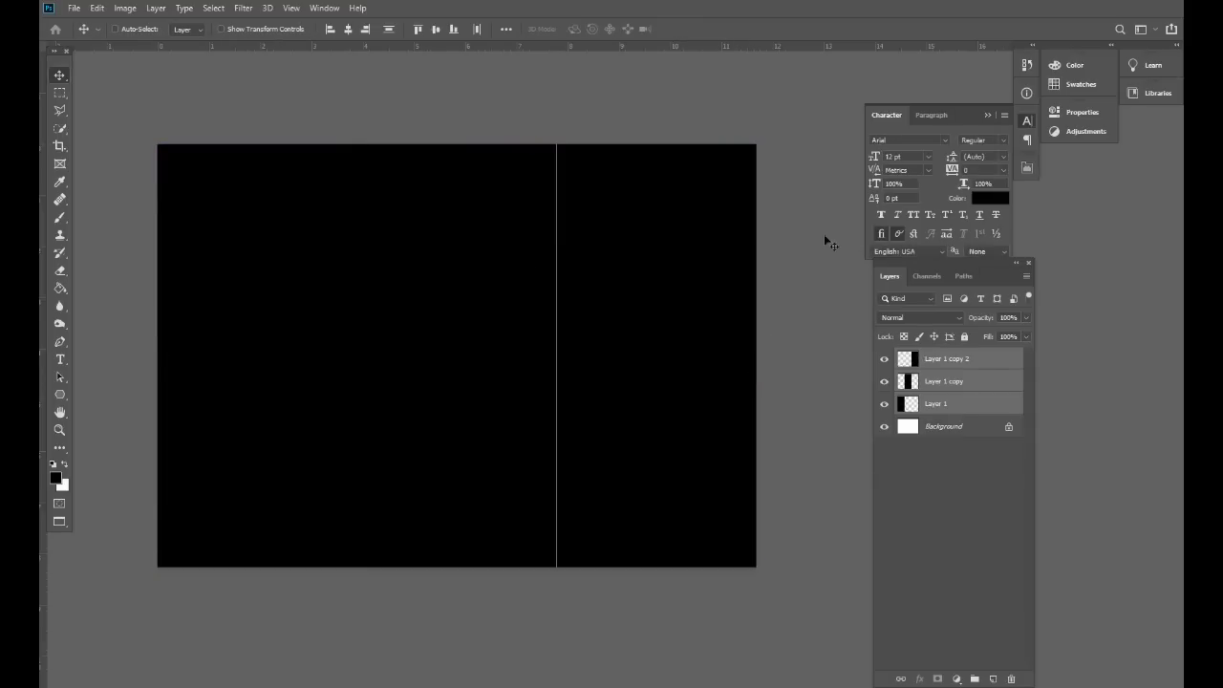
Step: Set the middle panel's layer, Layer 1 copy, to 62% opacity
{"action": "right_click", "coordinate": [456, 283]}
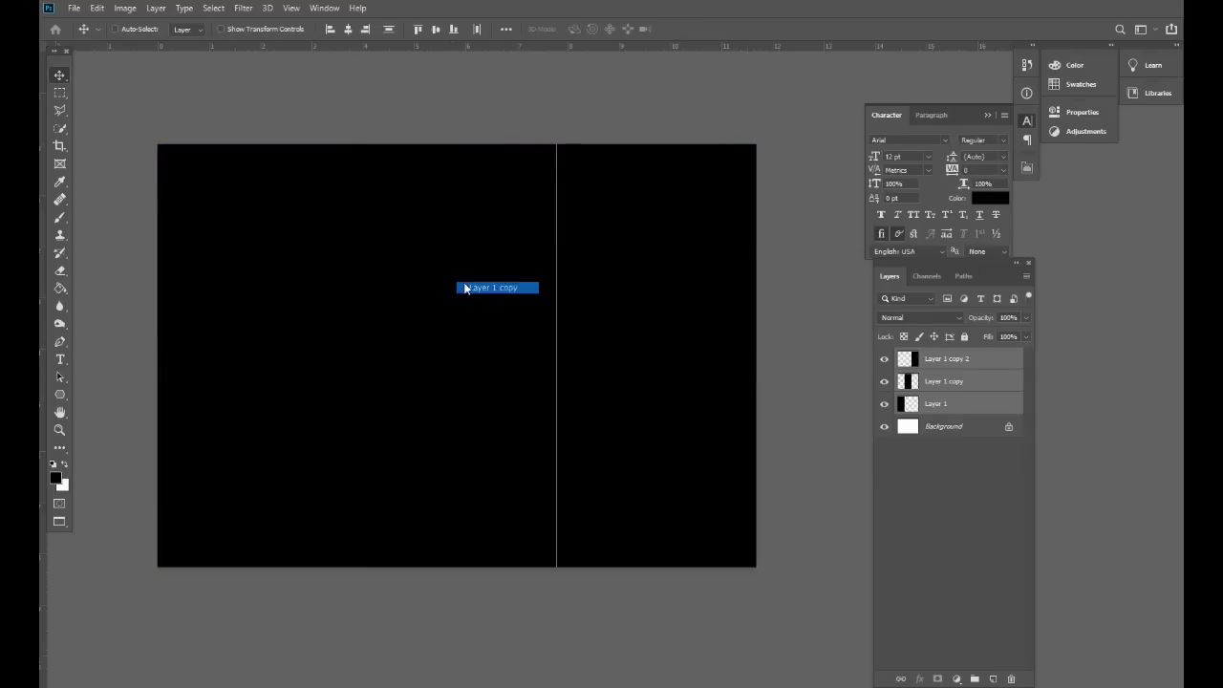
{"action": "left_click", "coordinate": [461, 287]}
{"action": "left_click", "coordinate": [1026, 319]}
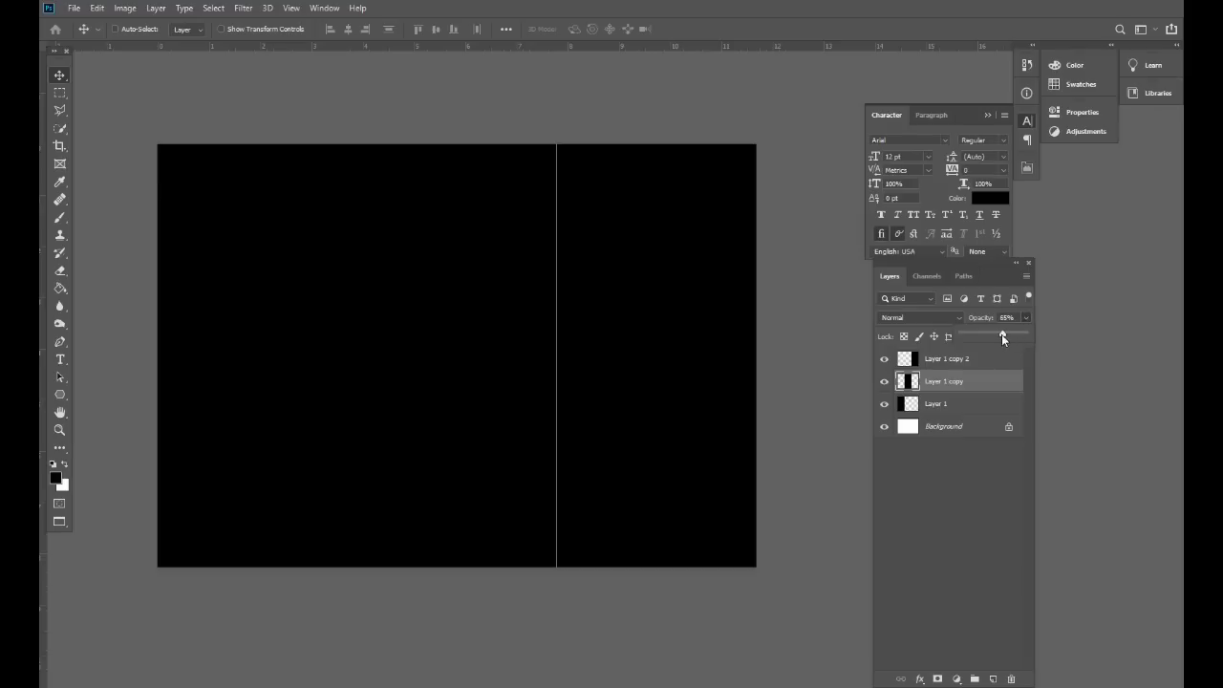
{"action": "left_click_drag", "start_coordinate": [1003, 335], "coordinate": [1001, 336]}
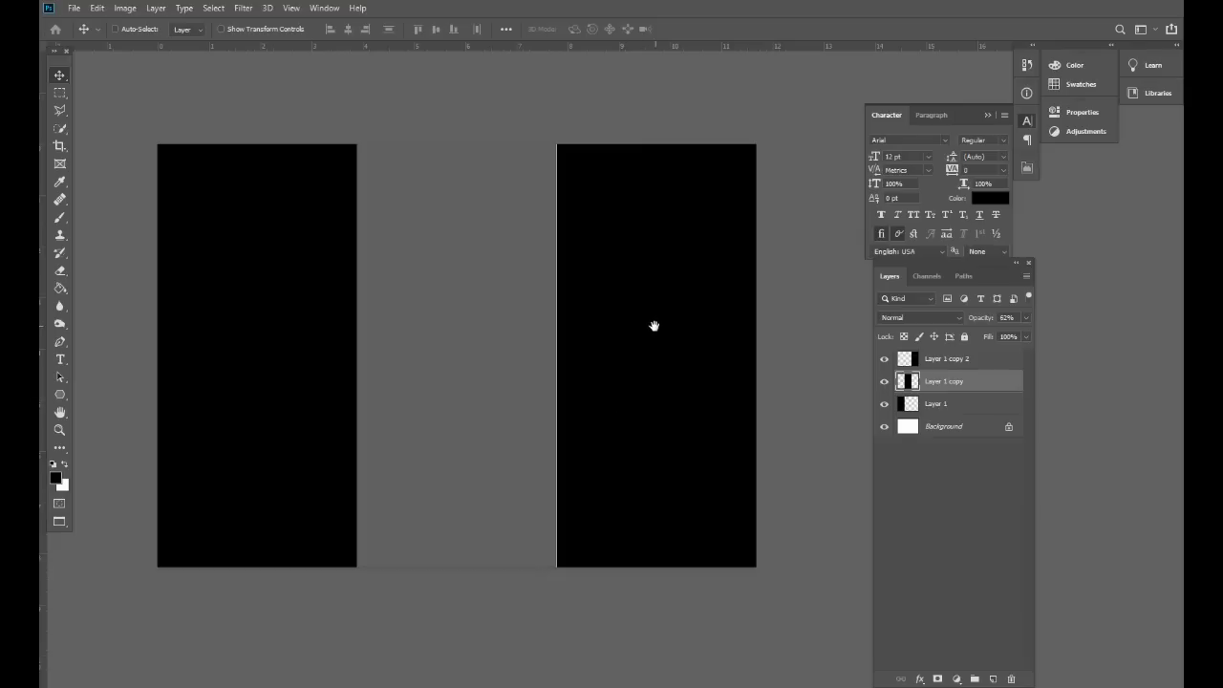
{"action": "left_click_drag", "start_coordinate": [654, 326], "coordinate": [540, 328]}
Step: Draw a circular elliptical selection over the top of the middle panel
{"action": "right_click", "coordinate": [534, 284]}
{"action": "left_click", "coordinate": [564, 283]}
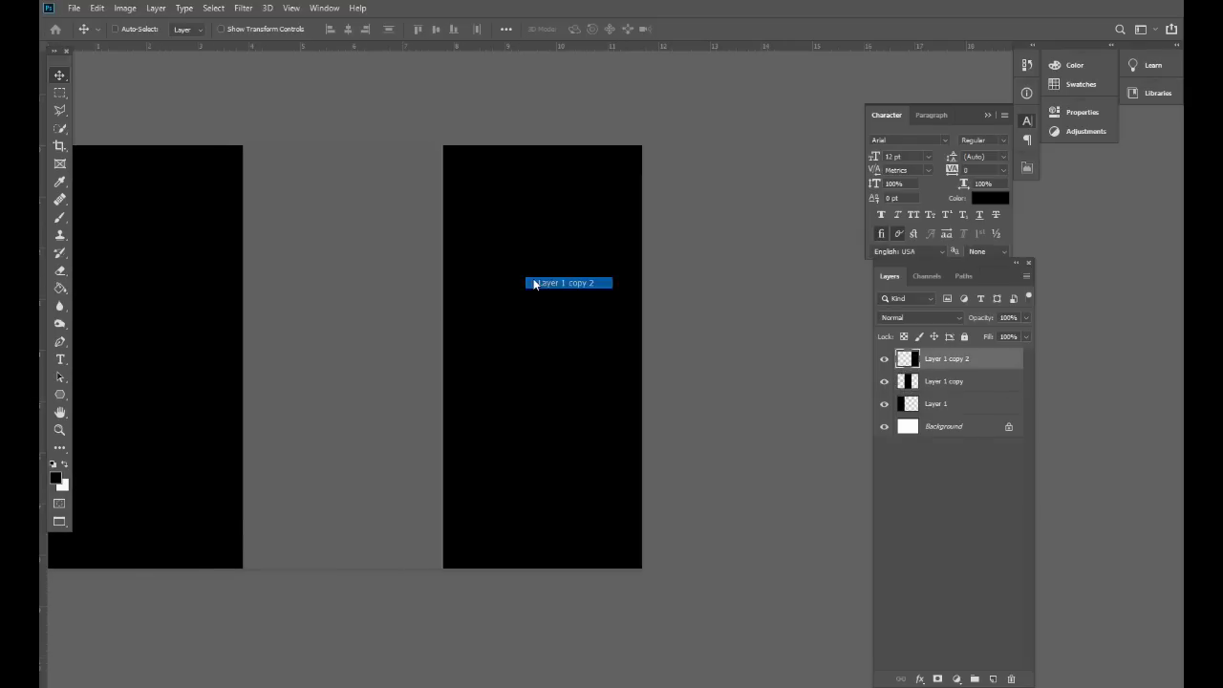
{"action": "scroll", "coordinate": [534, 280], "scroll_direction": "up", "scroll_amount": 3}
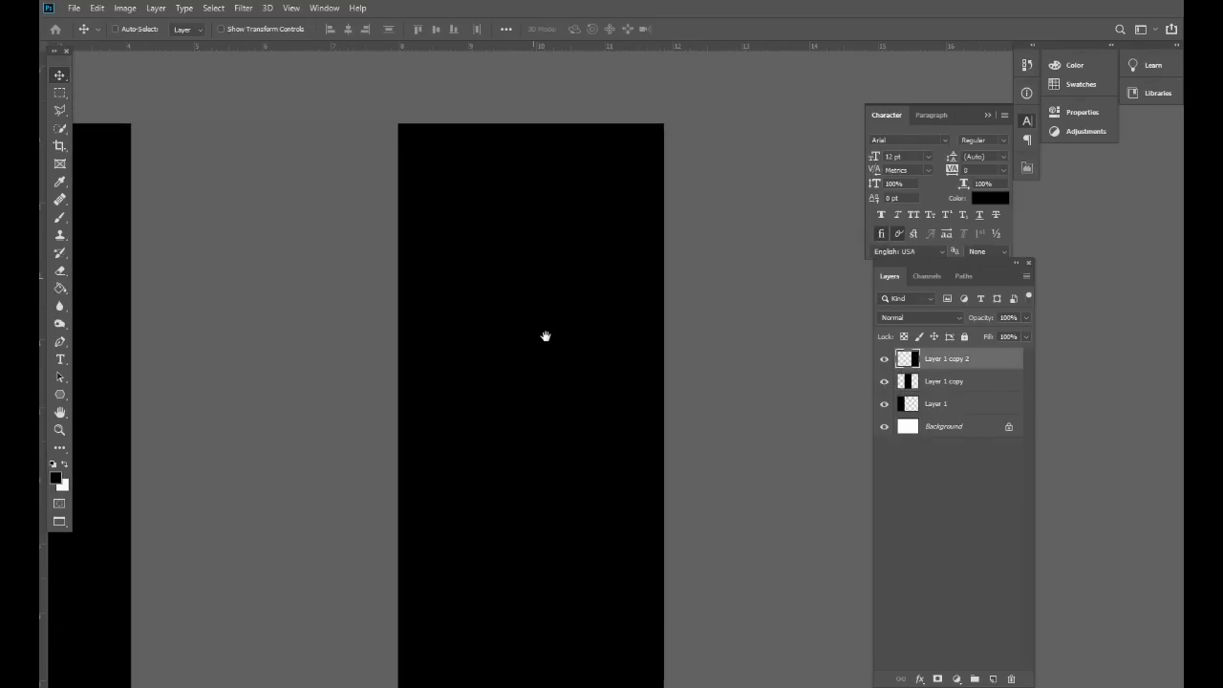
{"action": "right_click", "coordinate": [59, 95]}
{"action": "left_click", "coordinate": [124, 109]}
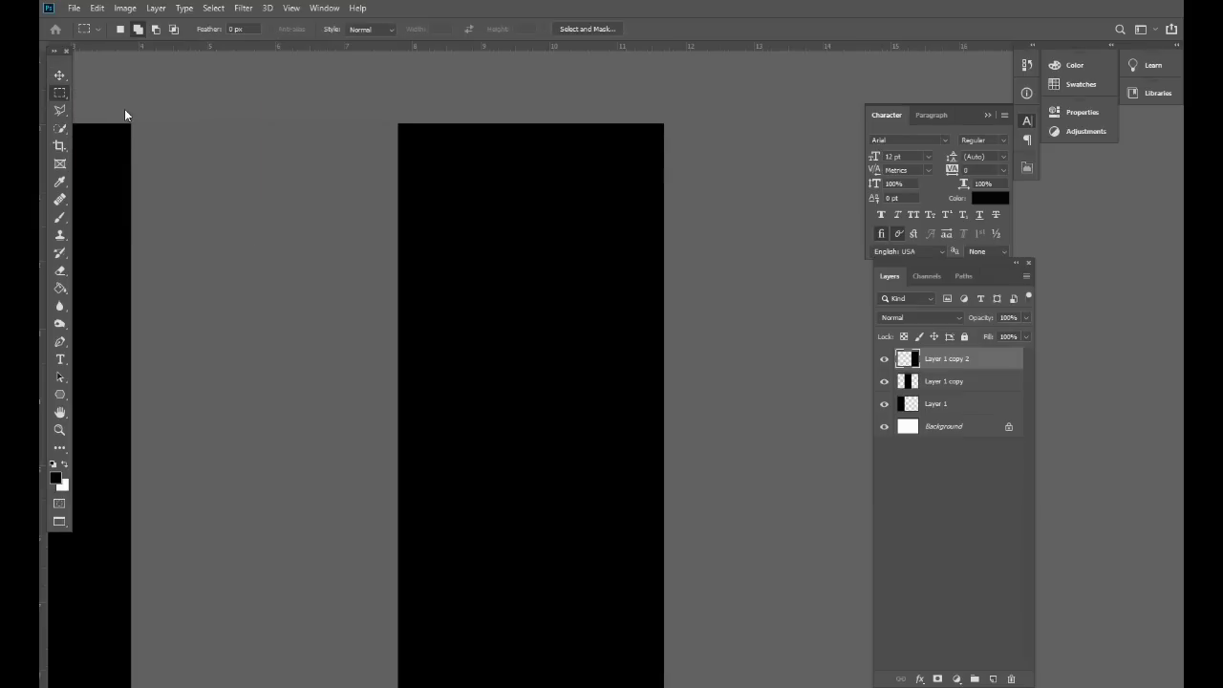
{"action": "mouse_move", "coordinate": [491, 275]}
{"action": "left_mouse_down"}
{"action": "mouse_move", "coordinate": [622, 394]}
{"action": "mouse_move", "coordinate": [608, 394]}
{"action": "left_mouse_up"}
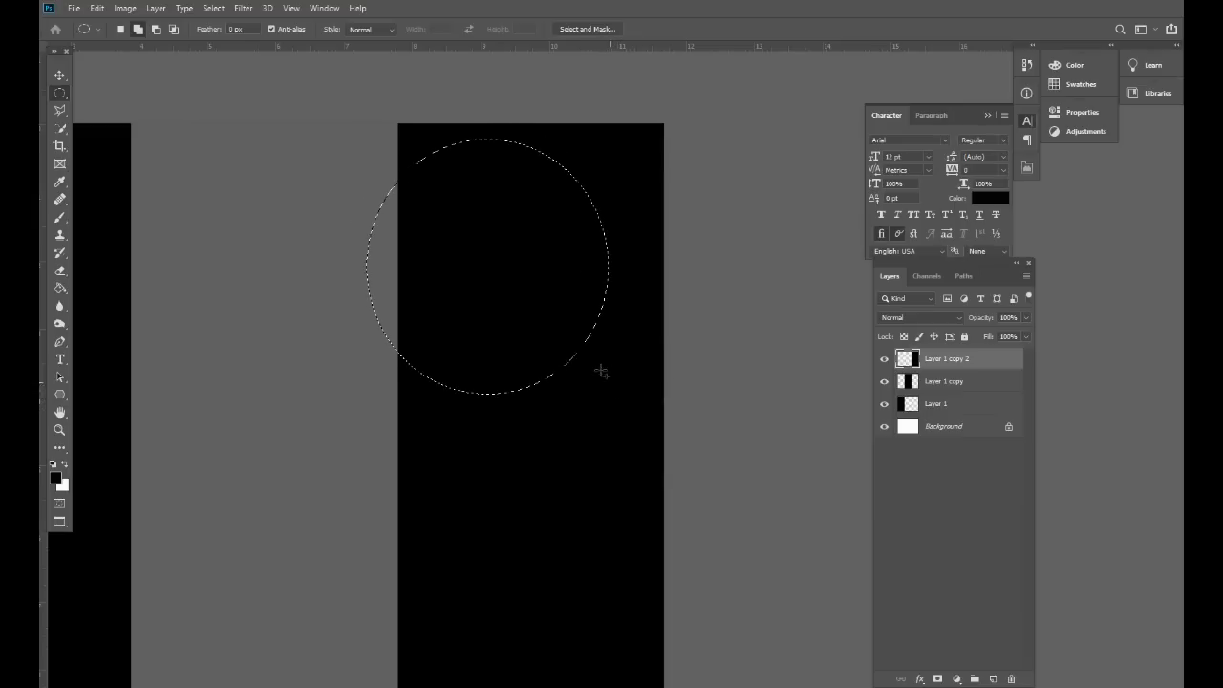
Step: Fill the circle with white on a new Layer 2, then deselect
{"action": "left_click", "coordinate": [995, 679]}
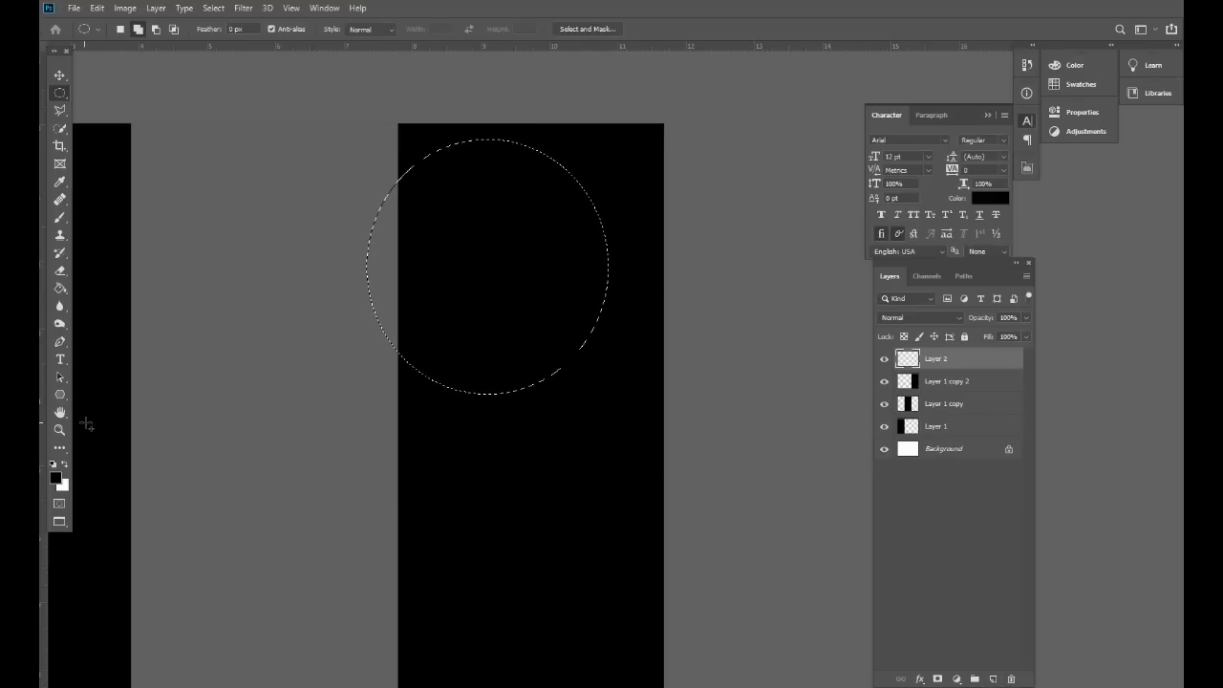
{"action": "left_click", "coordinate": [59, 288]}
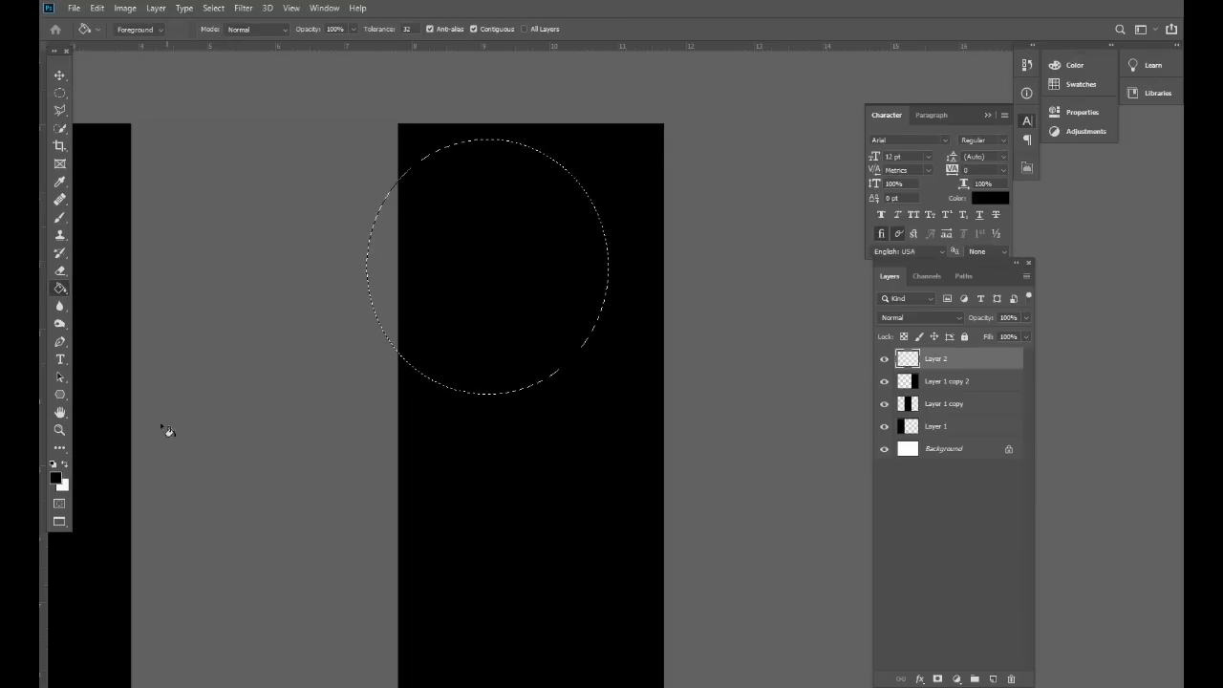
{"action": "left_click", "coordinate": [64, 465]}
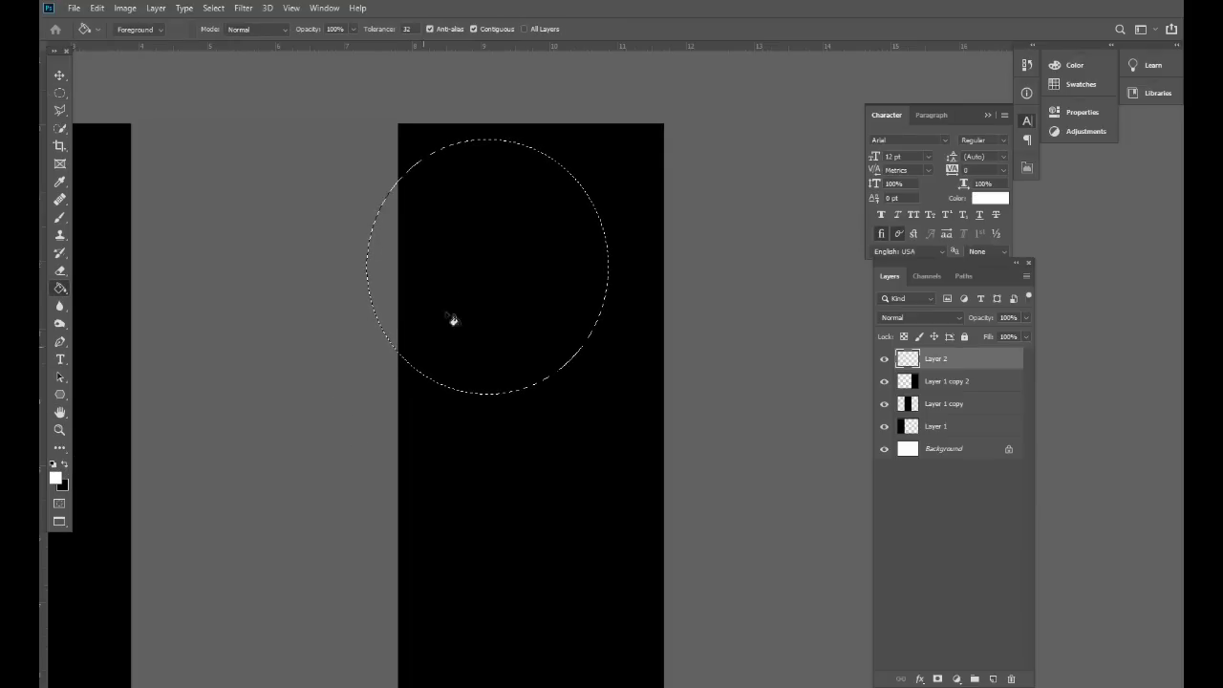
{"action": "left_click", "coordinate": [484, 279]}
{"action": "left_click", "coordinate": [213, 7]}
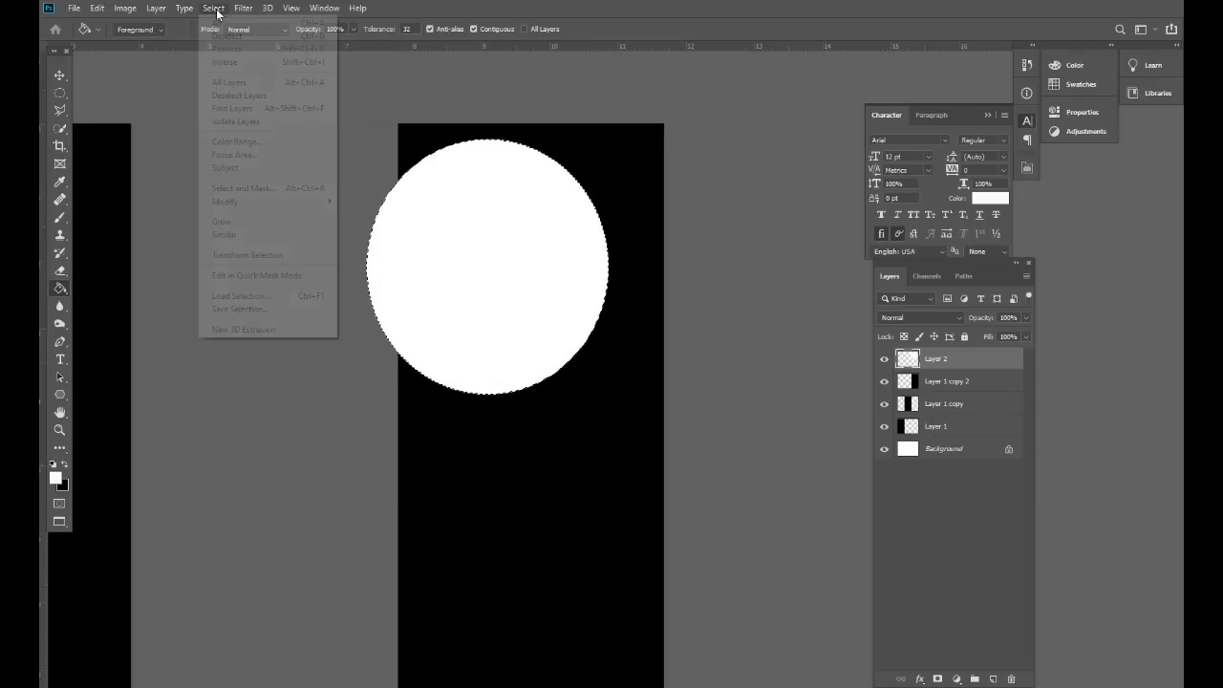
{"action": "left_click", "coordinate": [222, 36]}
Step: Shrink and centre the white circle on the panel, then reload its shape as a selection
{"action": "key", "text": "v"}
{"action": "key", "text": "ctrl+t"}
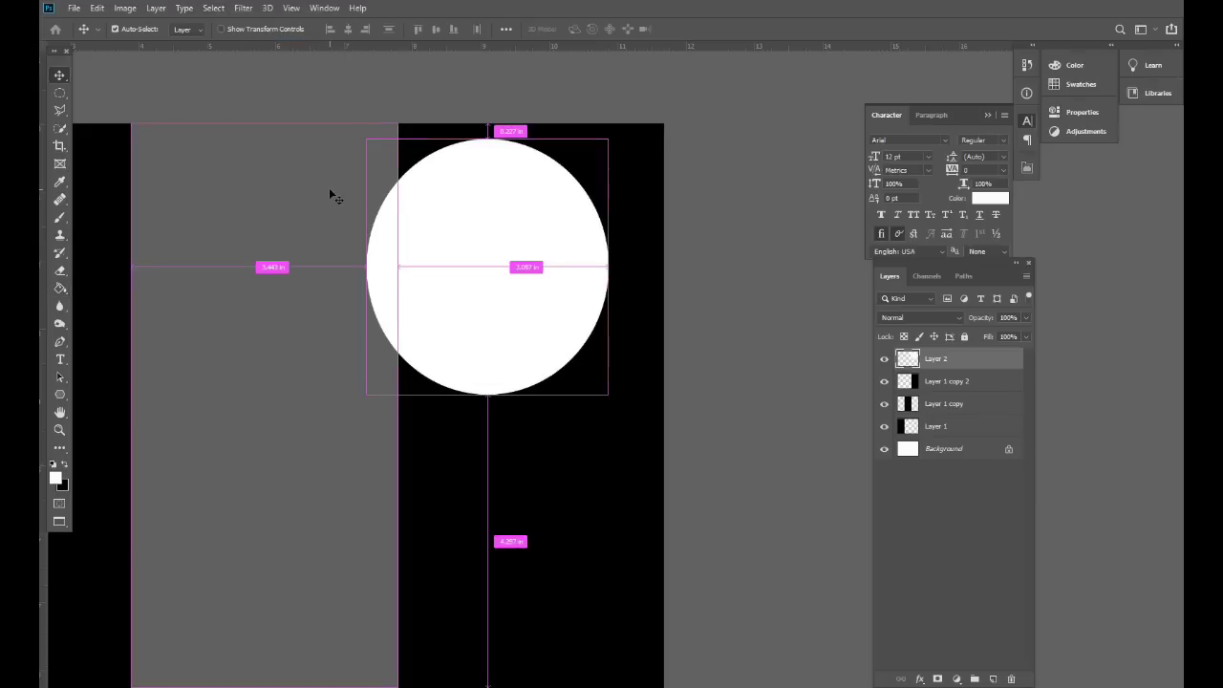
{"action": "left_click_drag", "start_coordinate": [479, 208], "coordinate": [508, 235]}
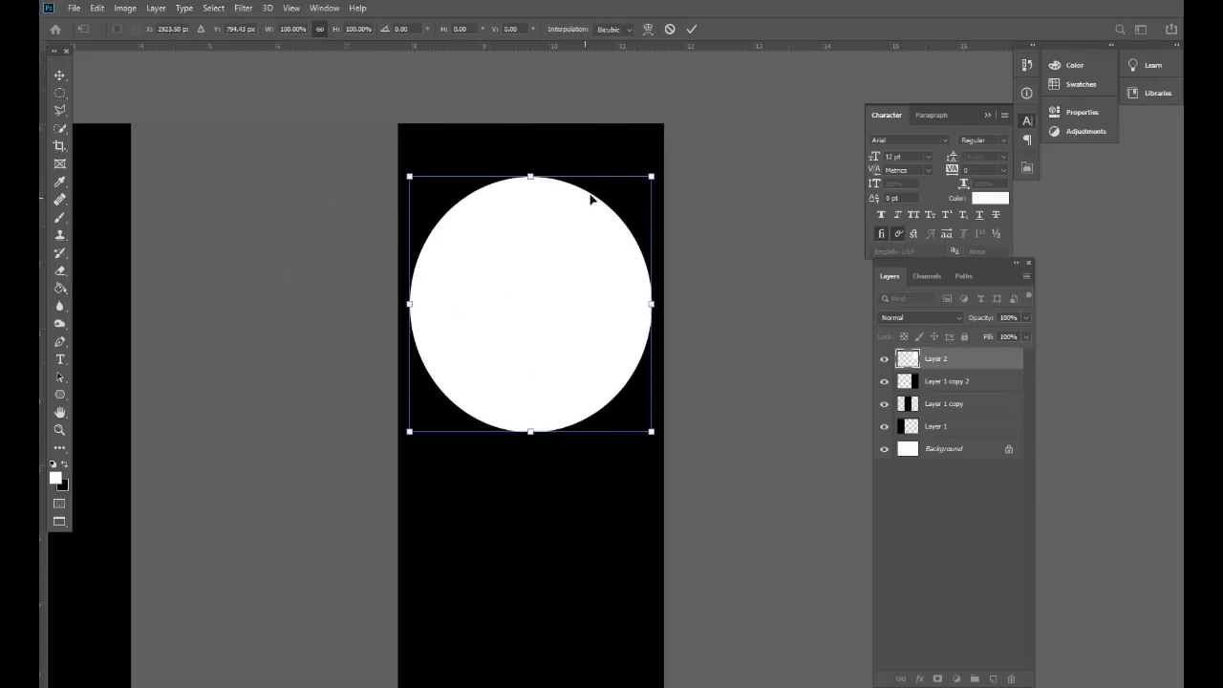
{"action": "left_click_drag", "start_coordinate": [651, 179], "coordinate": [607, 215]}
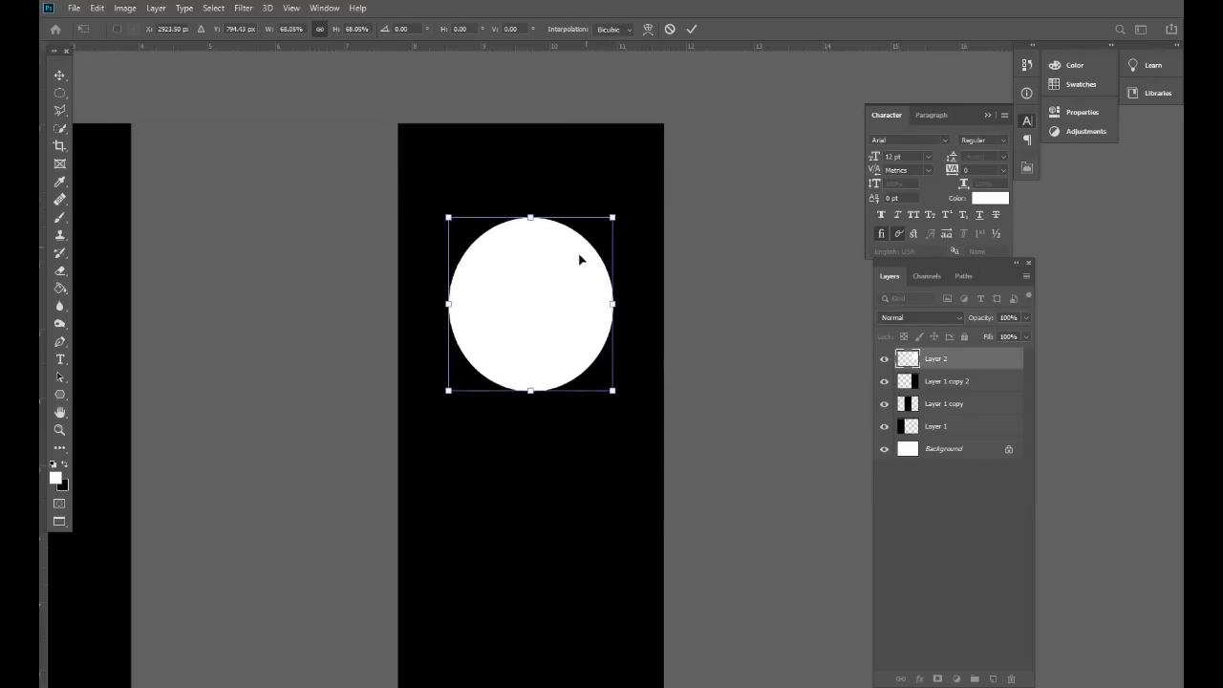
{"action": "left_click_drag", "start_coordinate": [579, 259], "coordinate": [584, 266]}
{"action": "key", "text": "Return"}
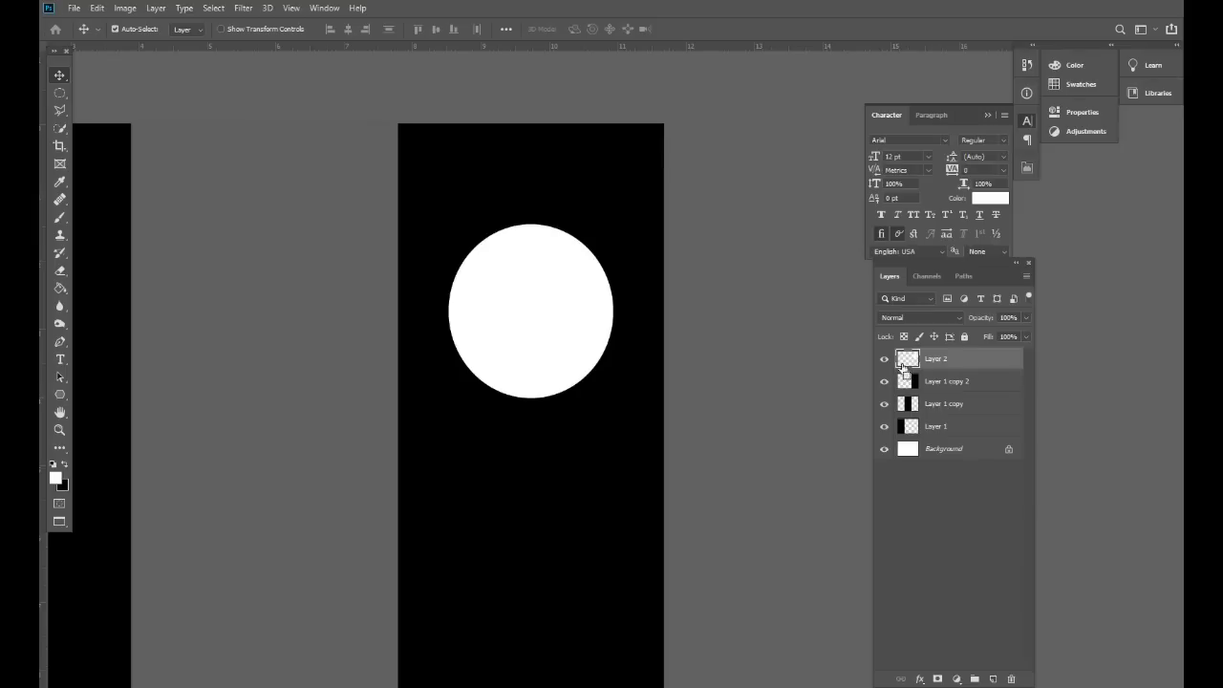
{"action": "key", "text": "ctrl"}
{"action": "left_click", "coordinate": [913, 361], "text": "ctrl"}
Step: Load the circle's transparency as the selection
{"action": "left_click", "coordinate": [212, 9]}
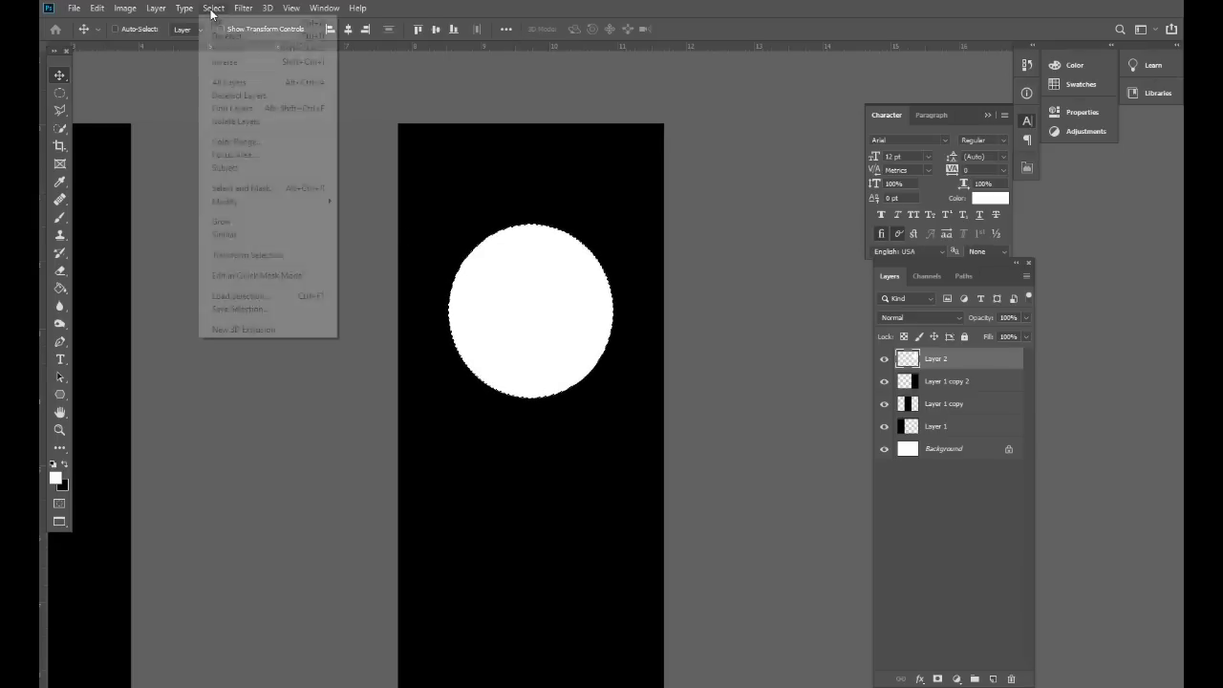
{"action": "left_click", "coordinate": [244, 295]}
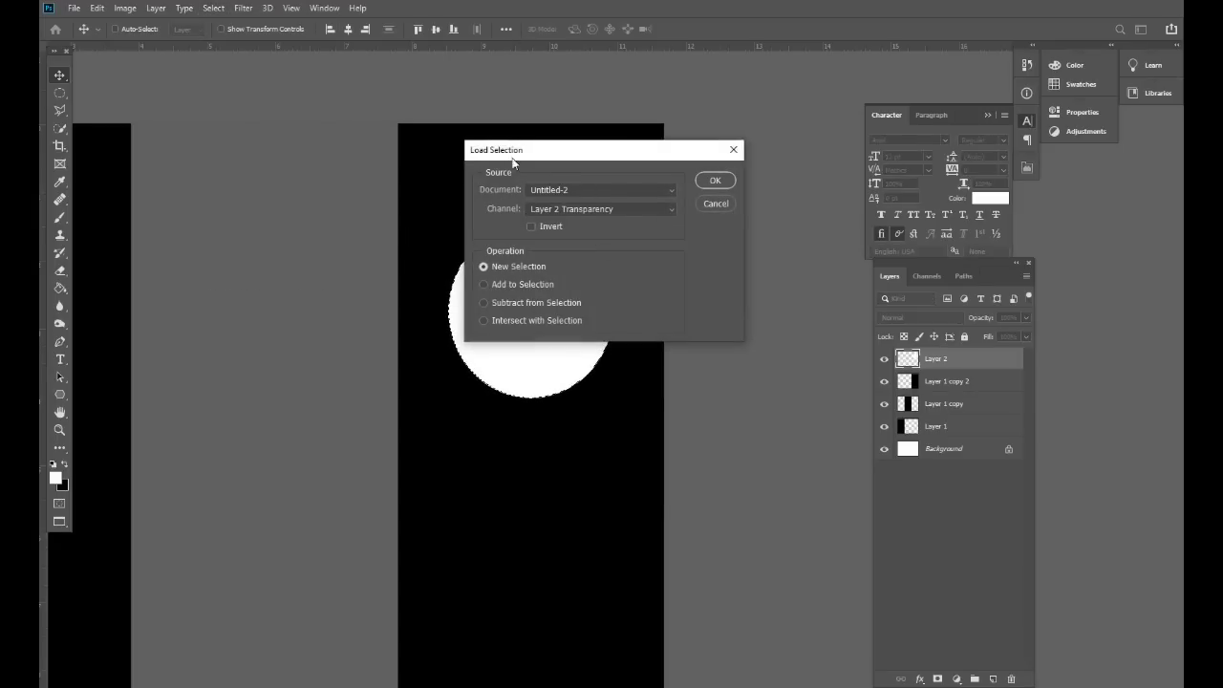
{"action": "left_click_drag", "start_coordinate": [513, 164], "coordinate": [623, 175]}
{"action": "left_click", "coordinate": [828, 202]}
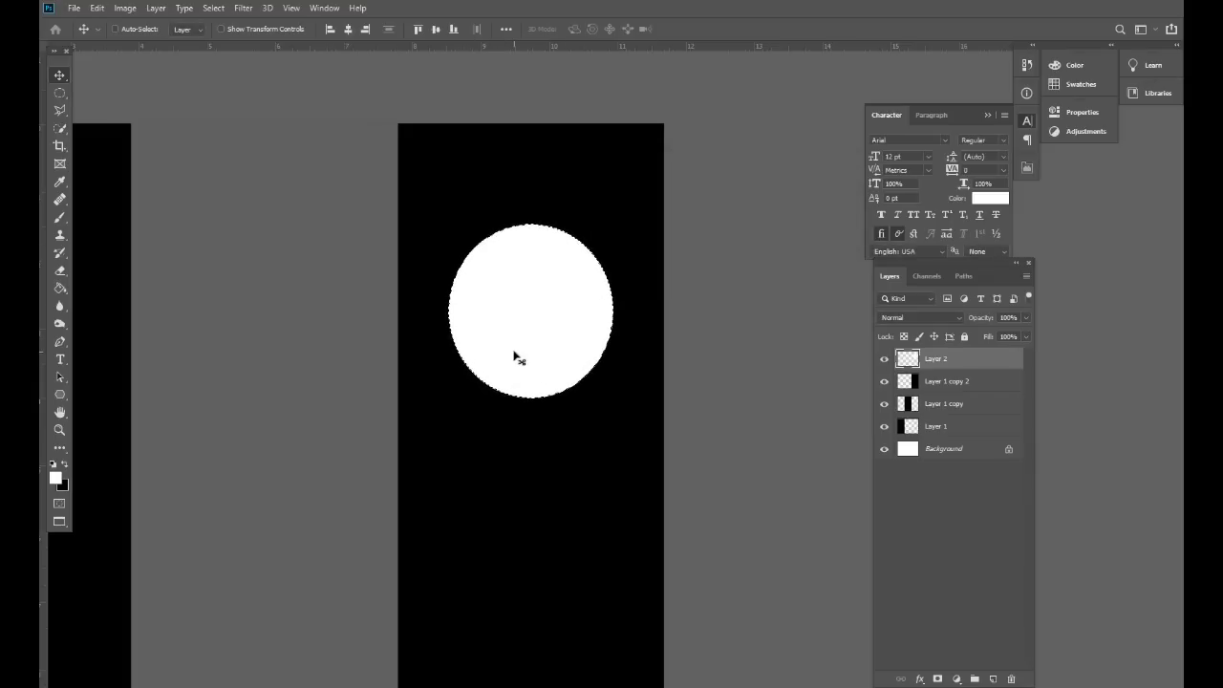
Step: Shrink the selection to 90% and delete the centre, leaving a thin white ring
{"action": "left_click", "coordinate": [213, 7]}
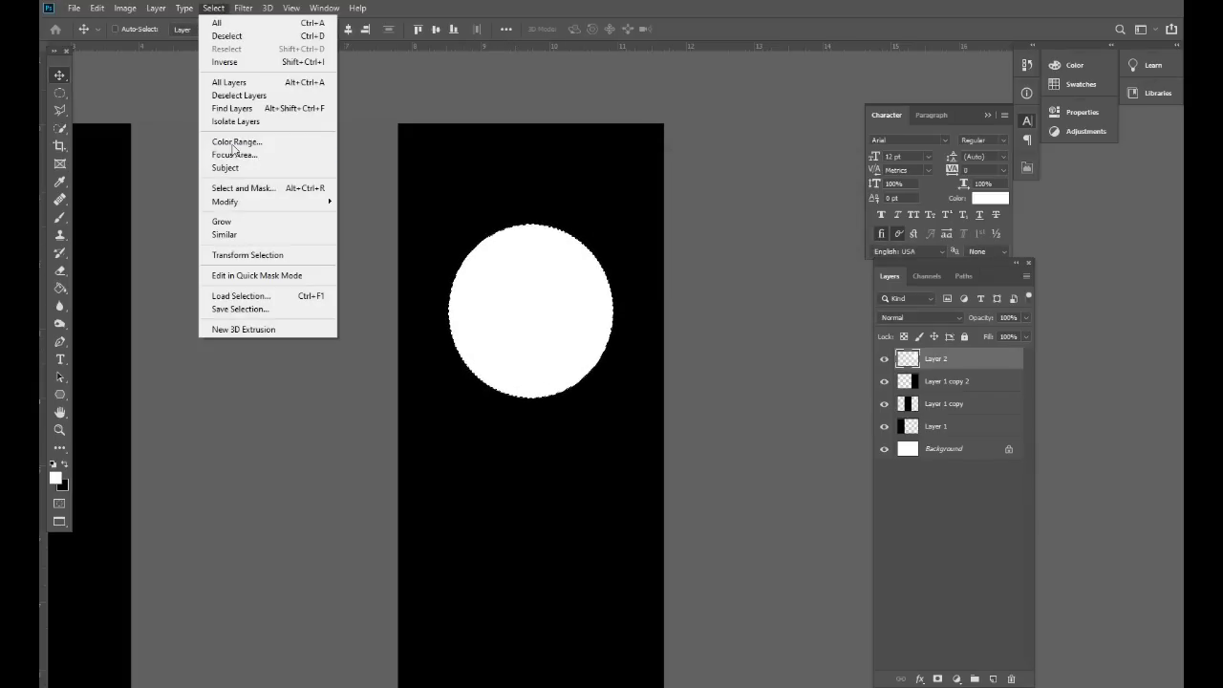
{"action": "left_click", "coordinate": [255, 255]}
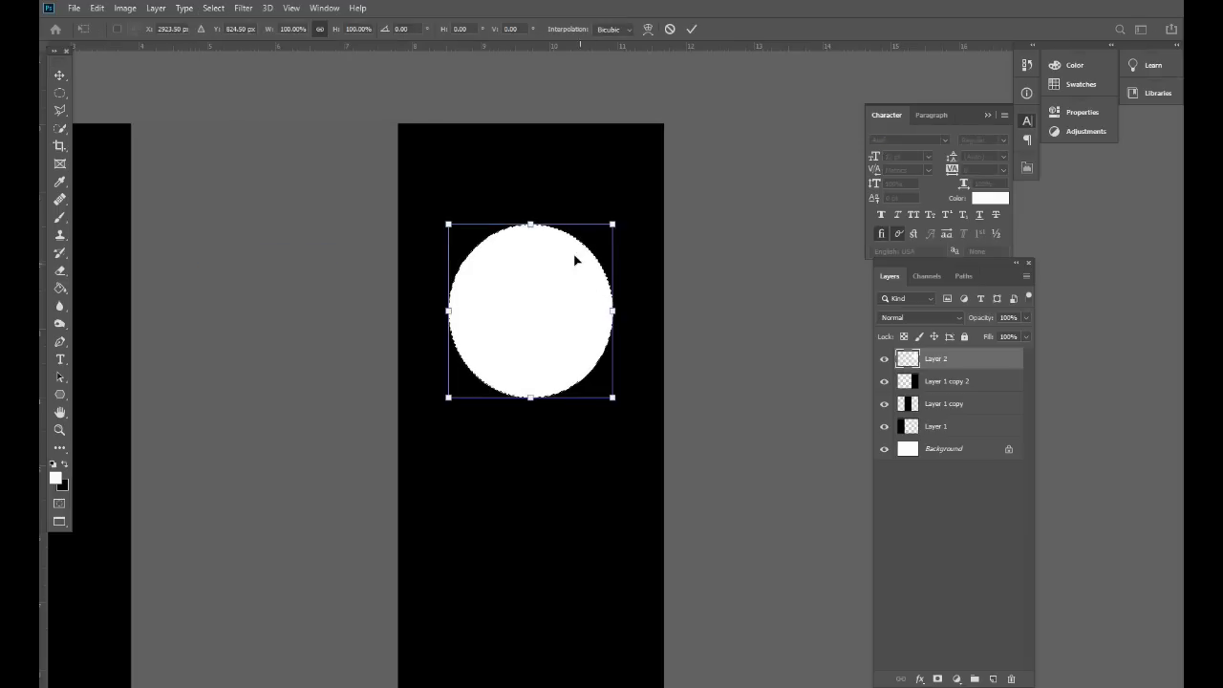
{"action": "left_click_drag", "start_coordinate": [614, 226], "coordinate": [602, 233]}
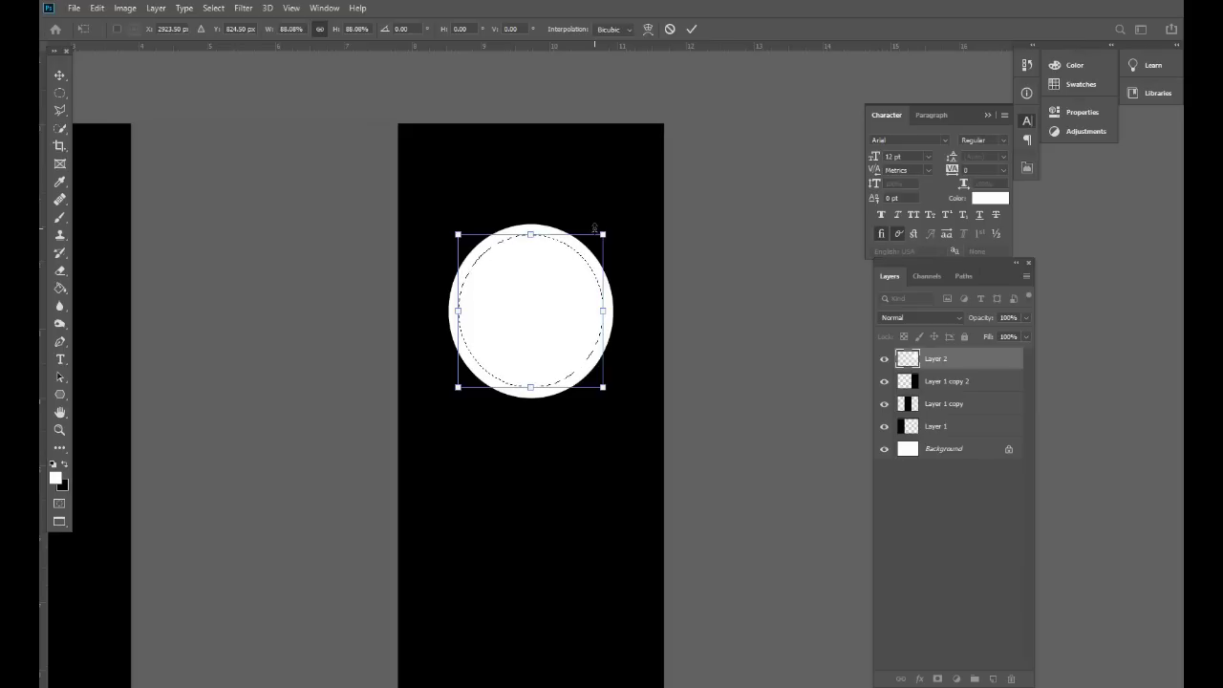
{"action": "left_click_drag", "start_coordinate": [602, 233], "coordinate": [604, 231]}
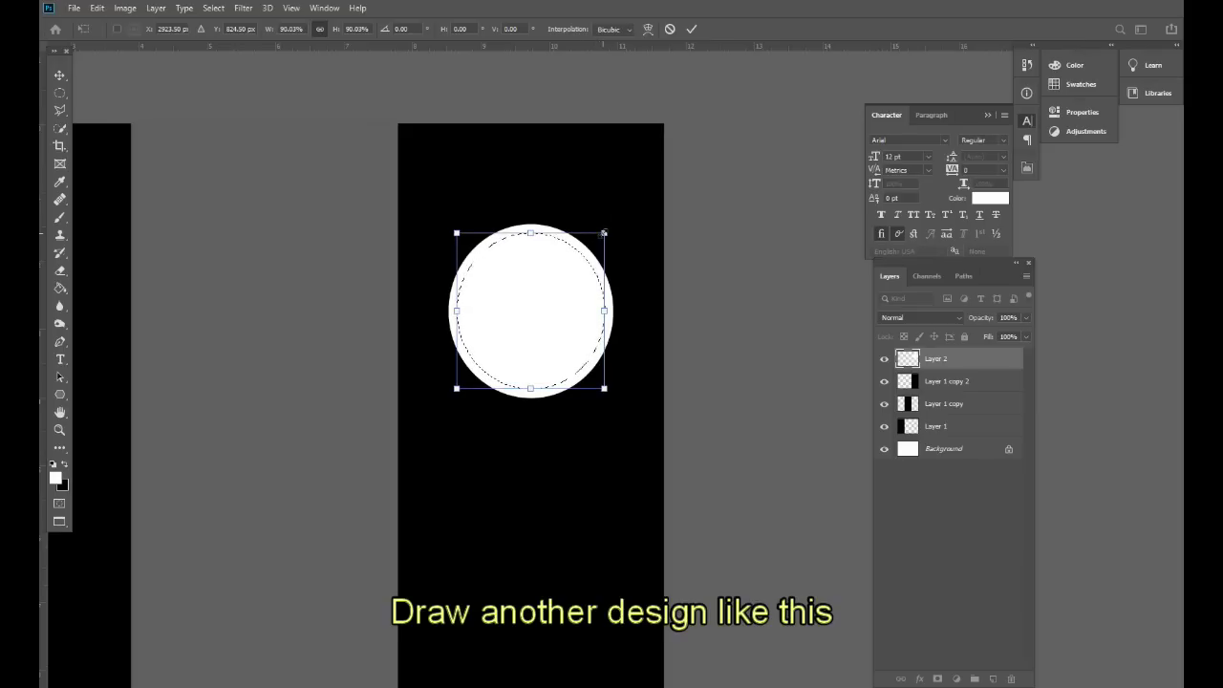
{"action": "key", "text": "Return"}
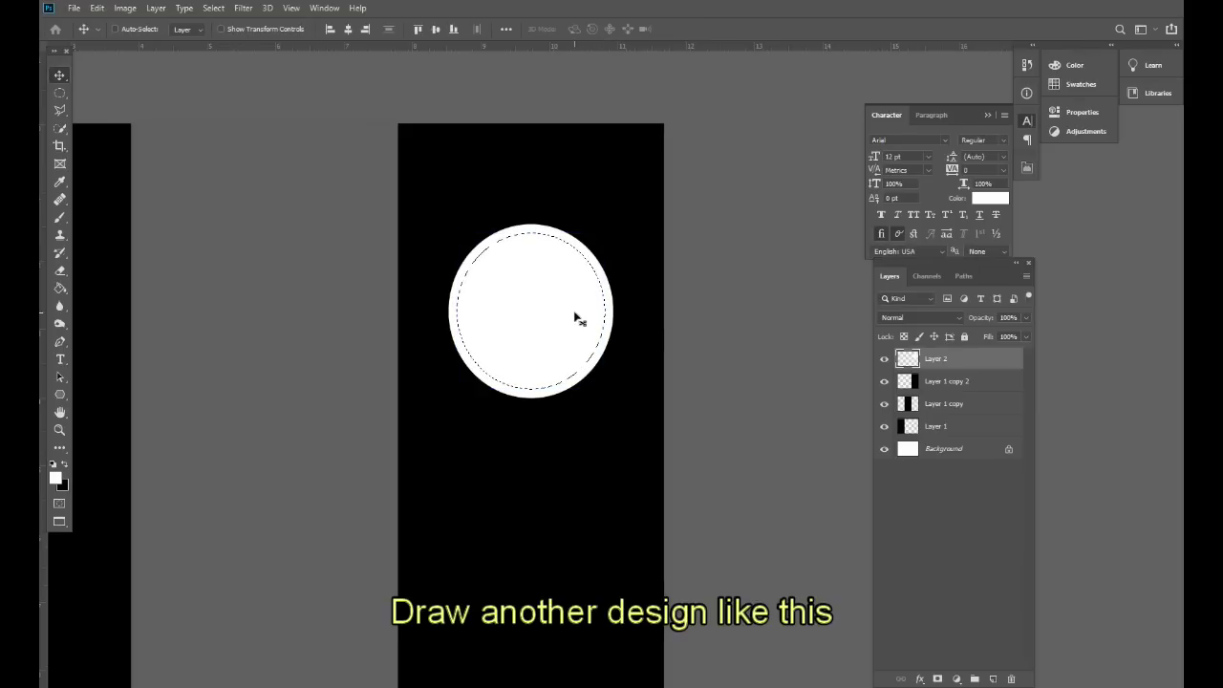
{"action": "key", "text": "Delete"}
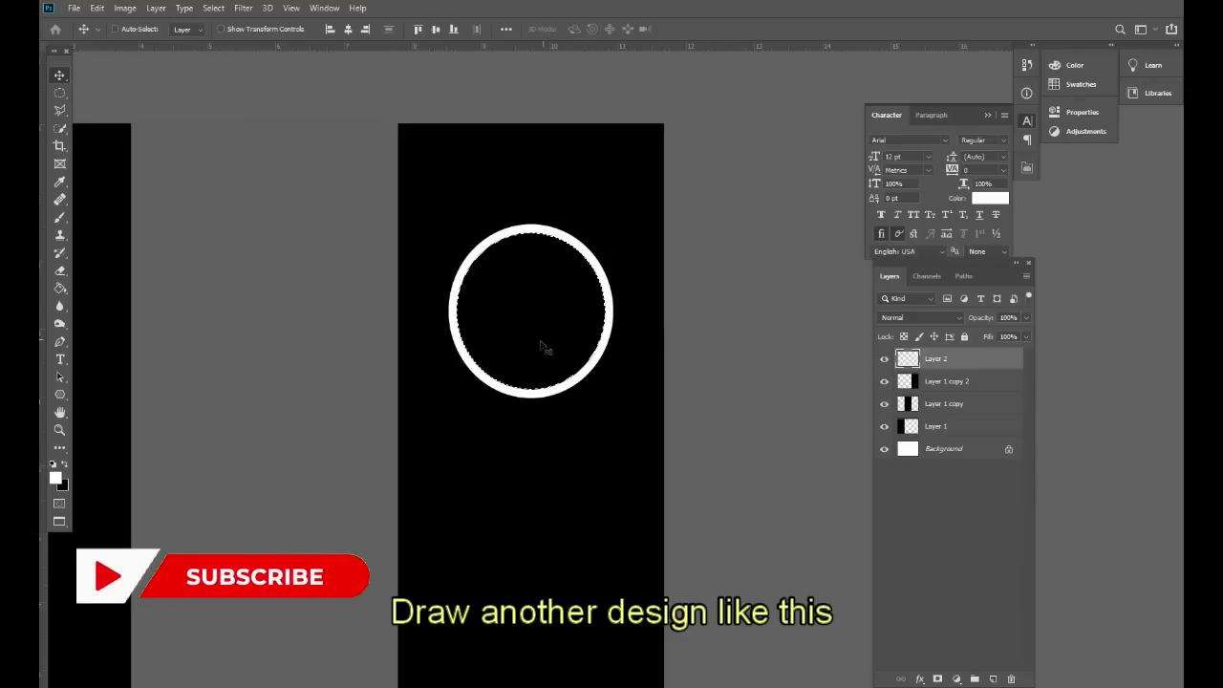
{"action": "key", "text": "ctrl+d"}
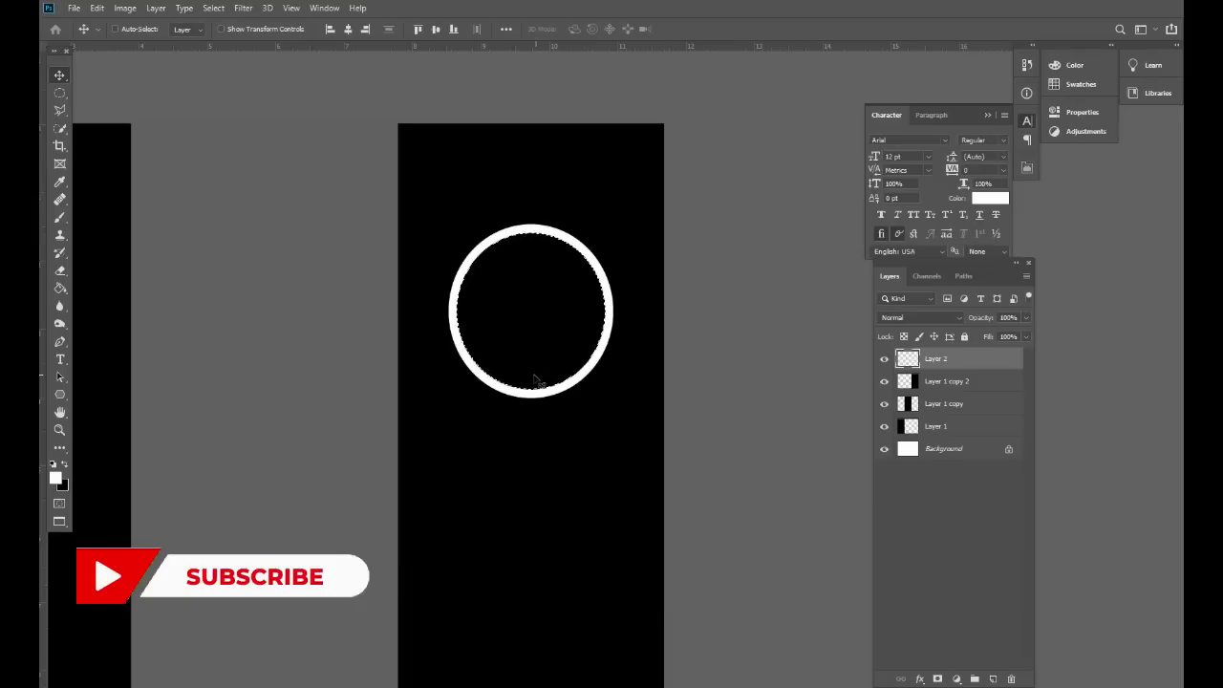
Step: Fill the ring's interior with pink (#ffa0a0) on new Layer 3, then deselect
{"action": "left_click", "coordinate": [992, 679]}
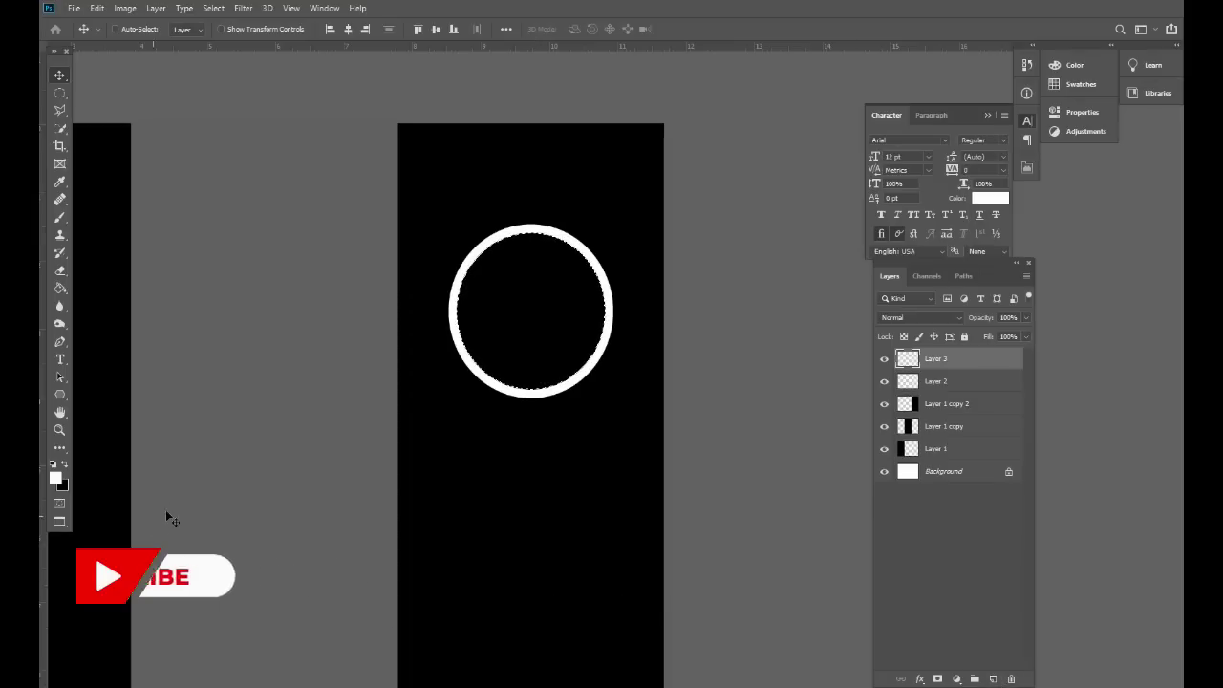
{"action": "left_click", "coordinate": [55, 477]}
{"action": "left_click", "coordinate": [802, 252]}
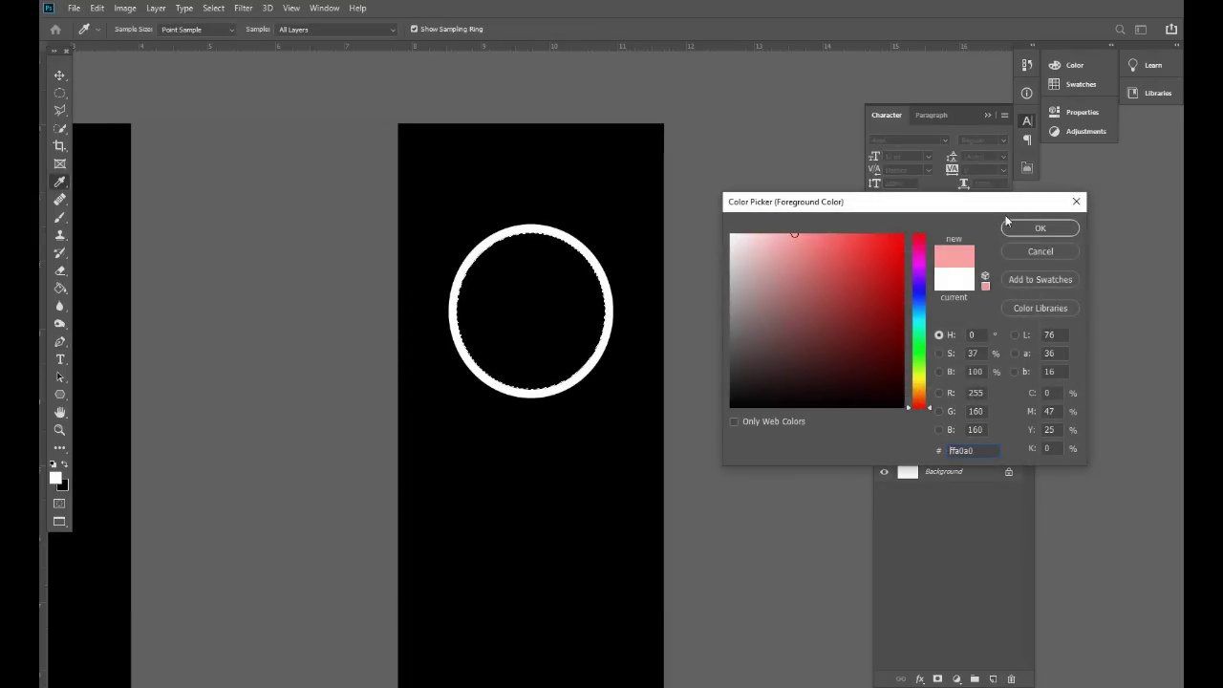
{"action": "left_click", "coordinate": [1013, 232]}
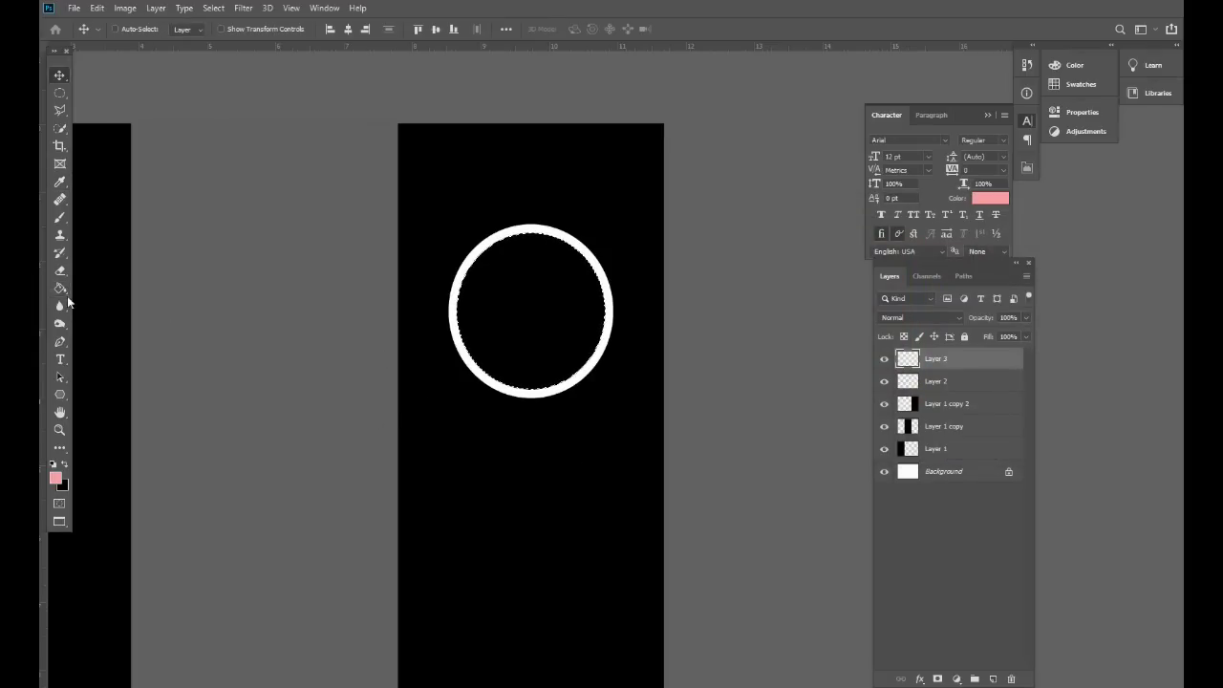
{"action": "left_click", "coordinate": [61, 289]}
{"action": "left_click", "coordinate": [535, 308]}
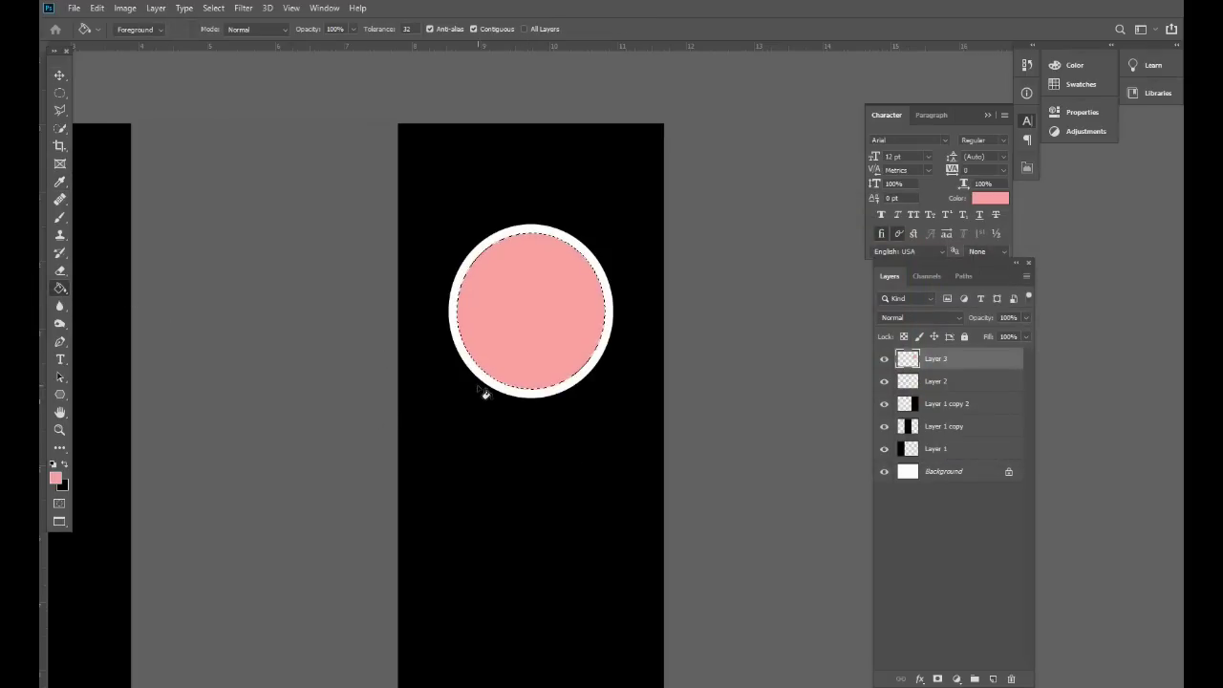
{"action": "left_click", "coordinate": [214, 8]}
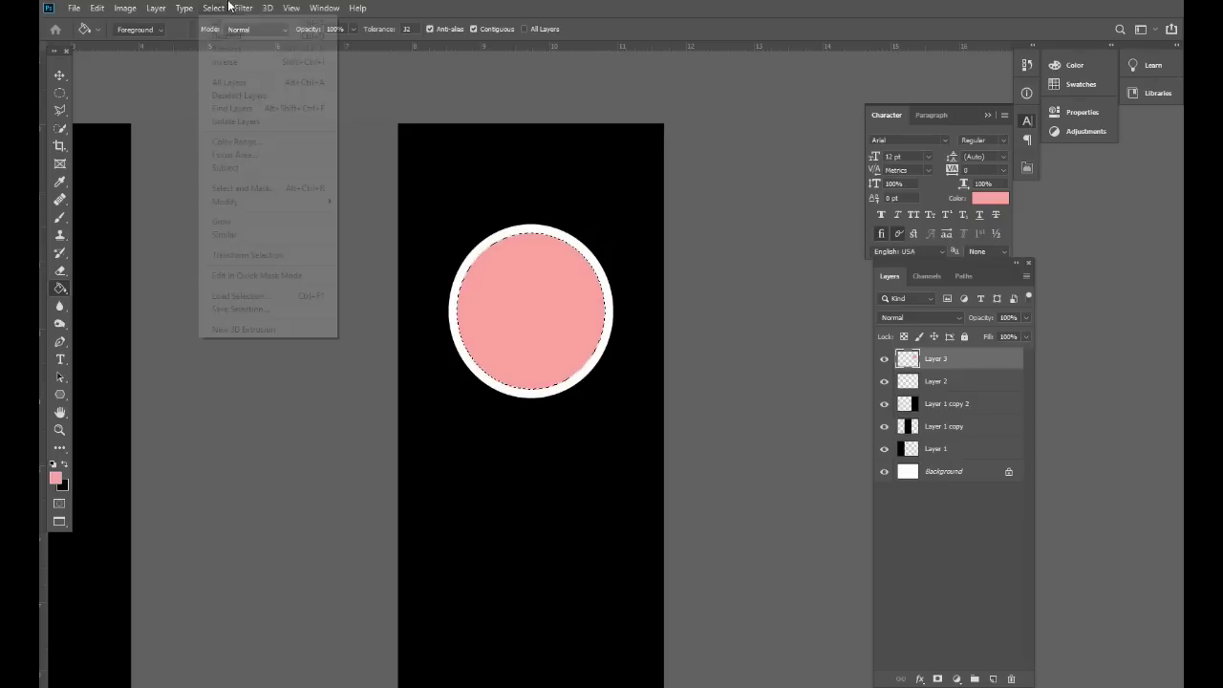
{"action": "left_click", "coordinate": [228, 35]}
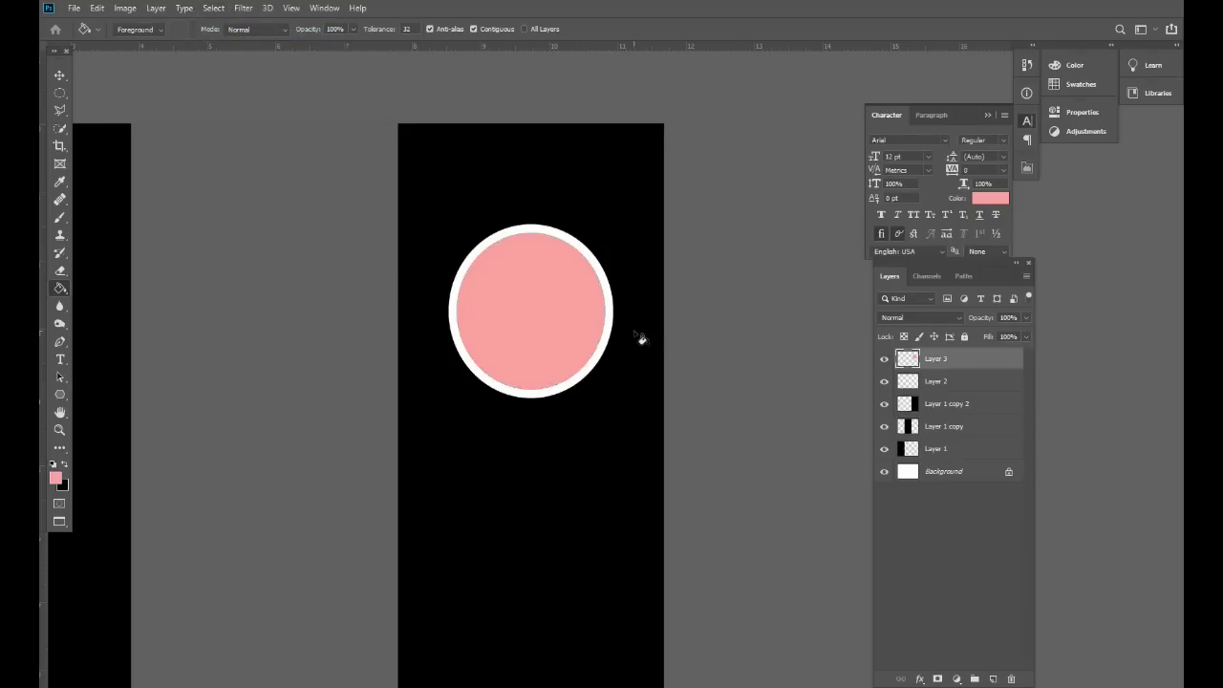
{"action": "key", "text": "m"}
{"action": "left_click_drag", "start_coordinate": [639, 339], "coordinate": [576, 326]}
Step: Draw a wide rectangular selection below the pink circle
{"action": "right_click", "coordinate": [61, 92]}
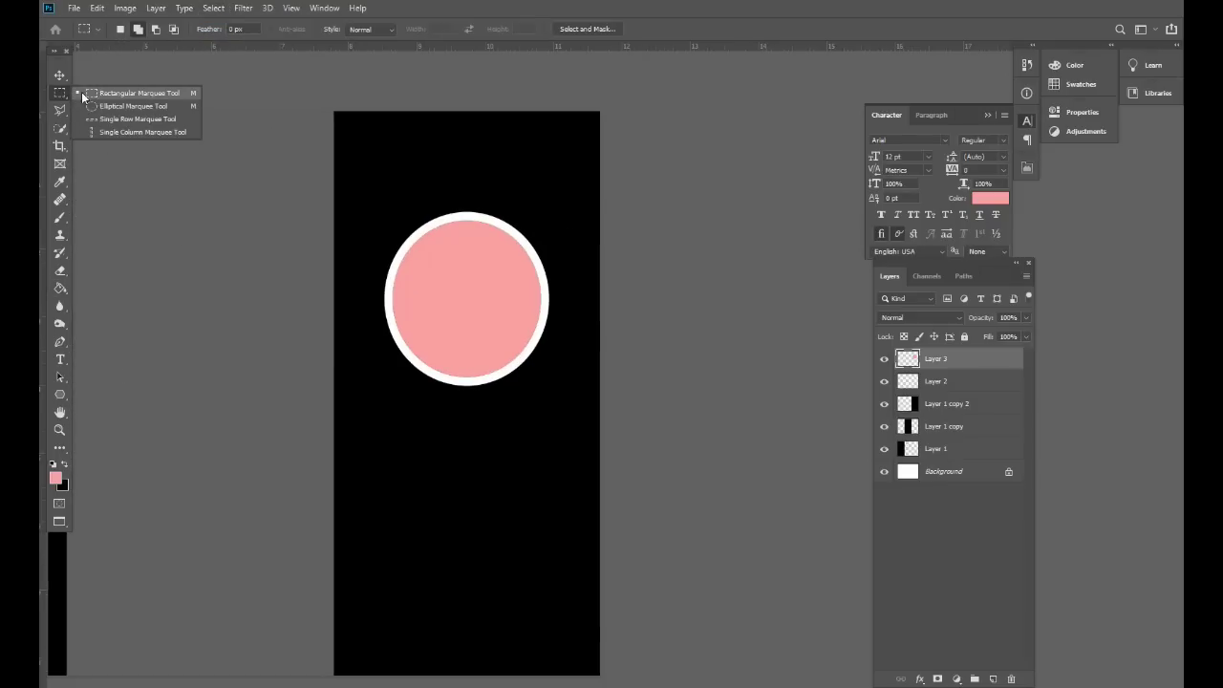
{"action": "left_click", "coordinate": [82, 91]}
{"action": "left_click_drag", "start_coordinate": [147, 435], "coordinate": [542, 548]}
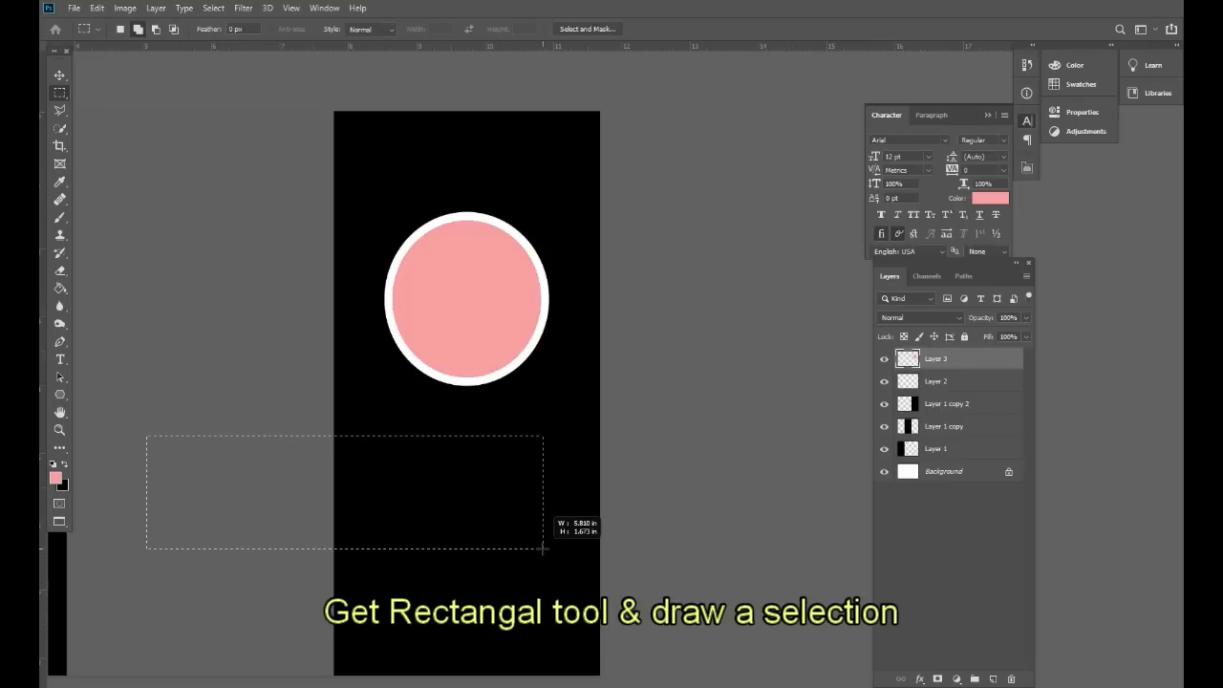
{"action": "left_click_drag", "start_coordinate": [541, 549], "coordinate": [542, 549]}
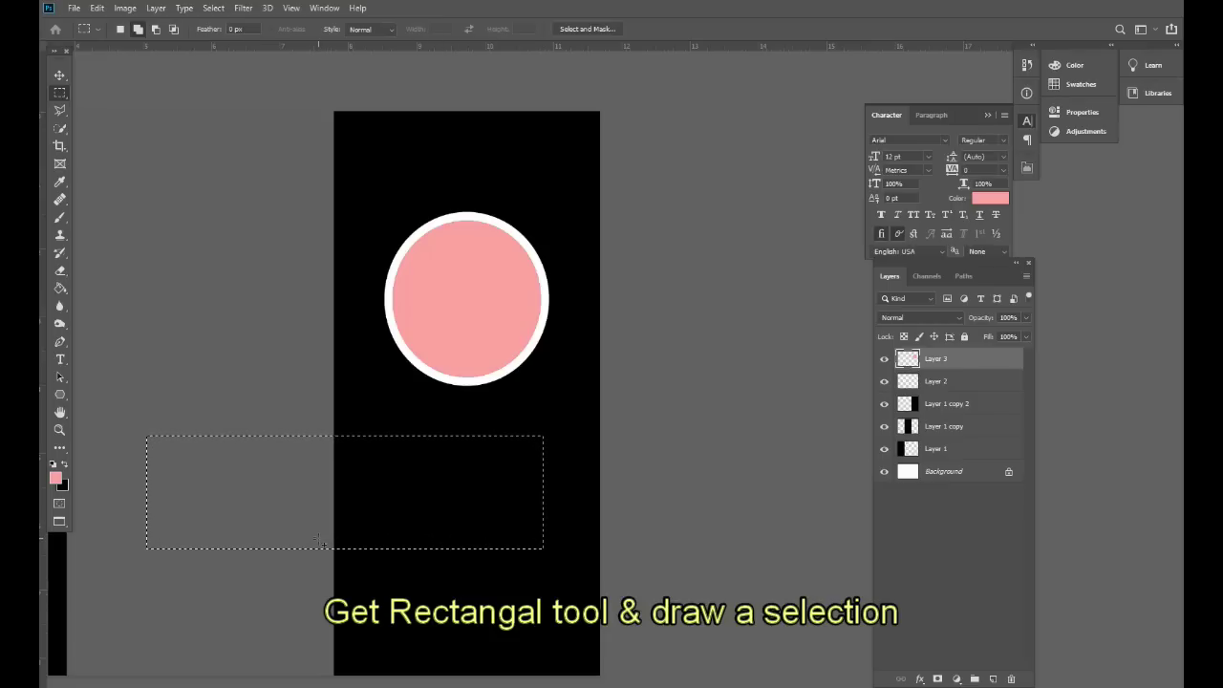
Step: Rotate the selection about 37° into a diagonal band across the circle's top
{"action": "left_click", "coordinate": [213, 8]}
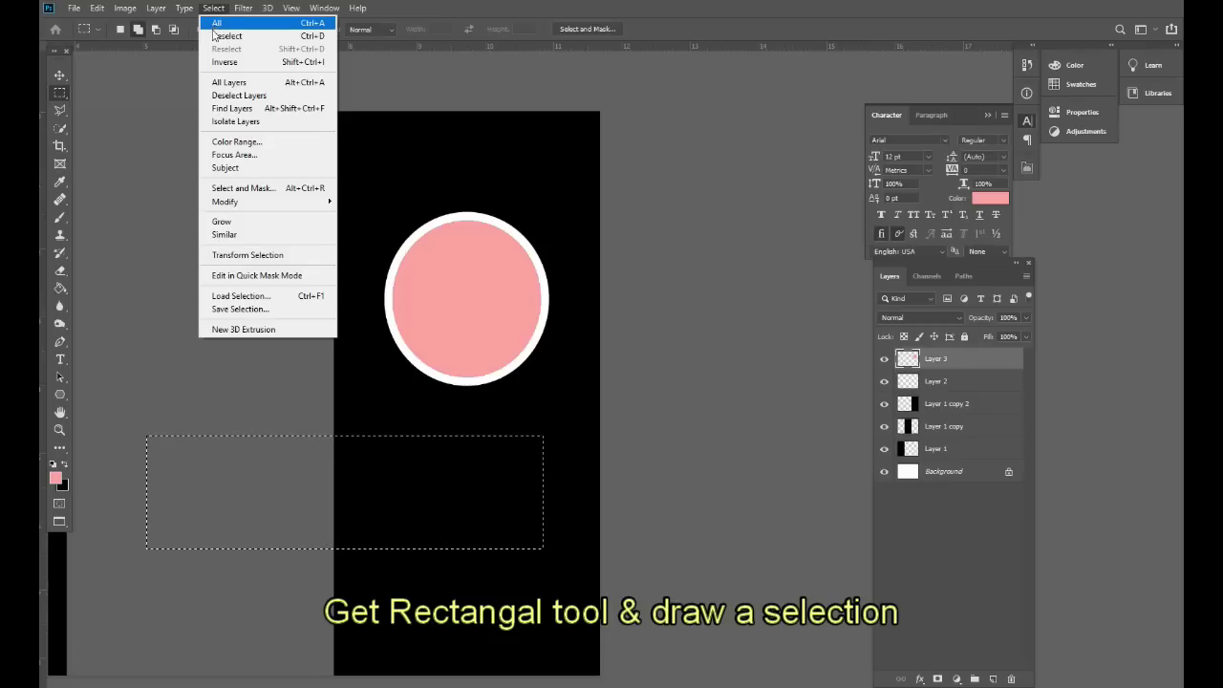
{"action": "left_click", "coordinate": [242, 256]}
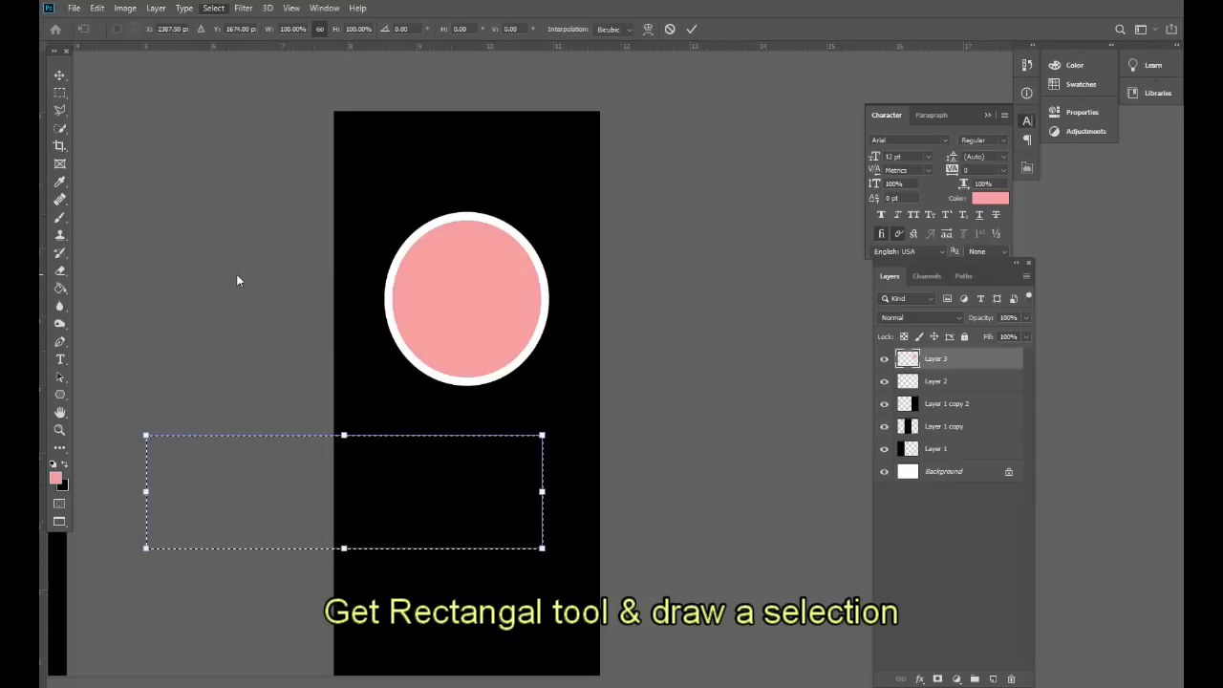
{"action": "mouse_move", "coordinate": [549, 425]}
{"action": "left_mouse_down"}
{"action": "mouse_move", "coordinate": [662, 422]}
{"action": "mouse_move", "coordinate": [737, 386]}
{"action": "left_mouse_up"}
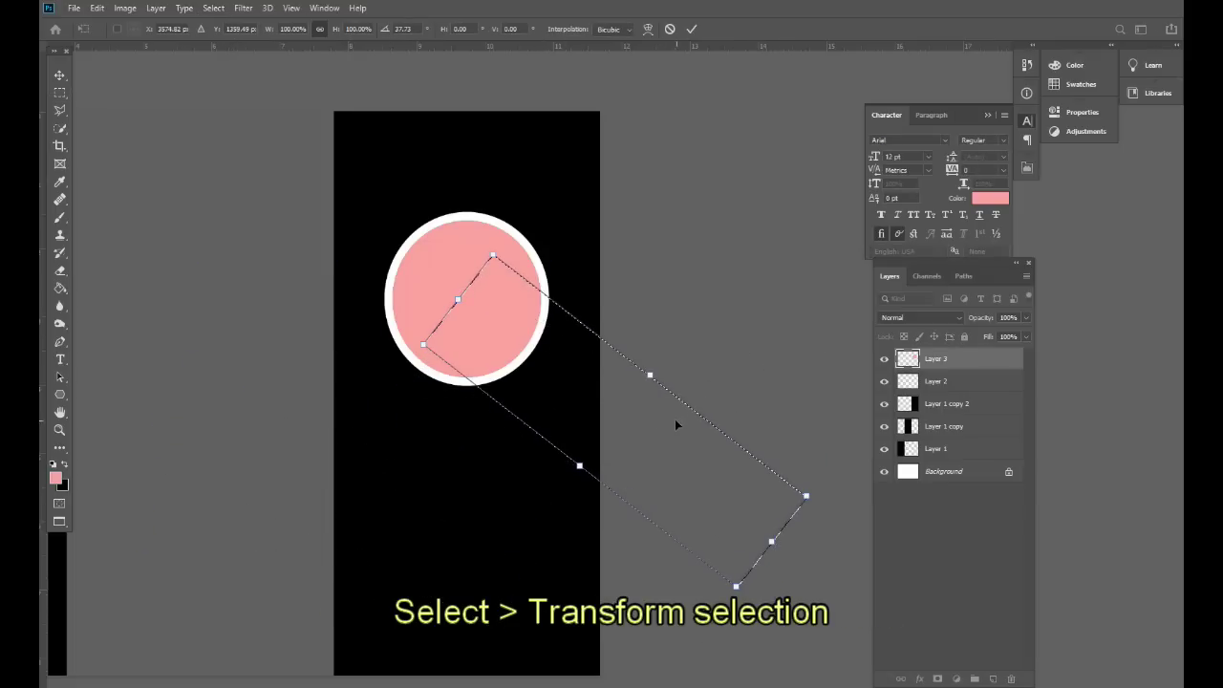
{"action": "left_click_drag", "start_coordinate": [677, 426], "coordinate": [519, 350]}
{"action": "mouse_move", "coordinate": [669, 397]}
{"action": "left_mouse_down"}
{"action": "mouse_move", "coordinate": [686, 275]}
{"action": "mouse_move", "coordinate": [734, 273]}
{"action": "left_mouse_up"}
{"action": "left_click_drag", "start_coordinate": [569, 367], "coordinate": [577, 284]}
{"action": "left_click_drag", "start_coordinate": [732, 246], "coordinate": [732, 251]}
{"action": "left_click_drag", "start_coordinate": [590, 267], "coordinate": [591, 275]}
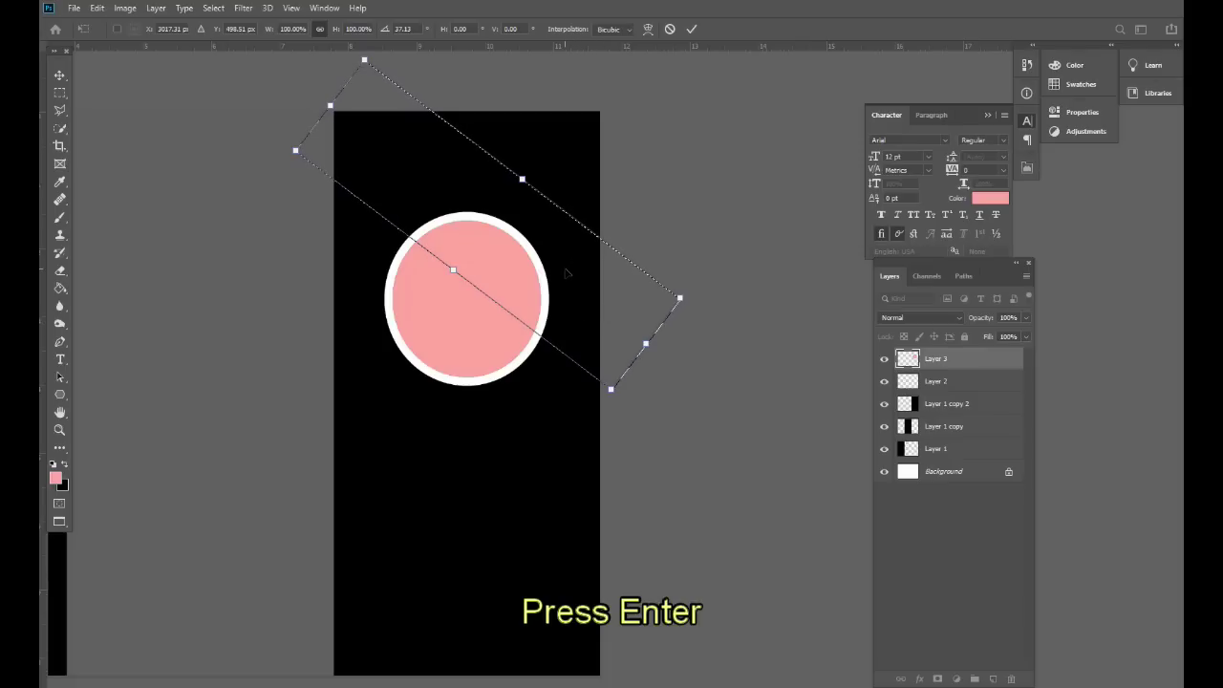
{"action": "key", "text": "Return"}
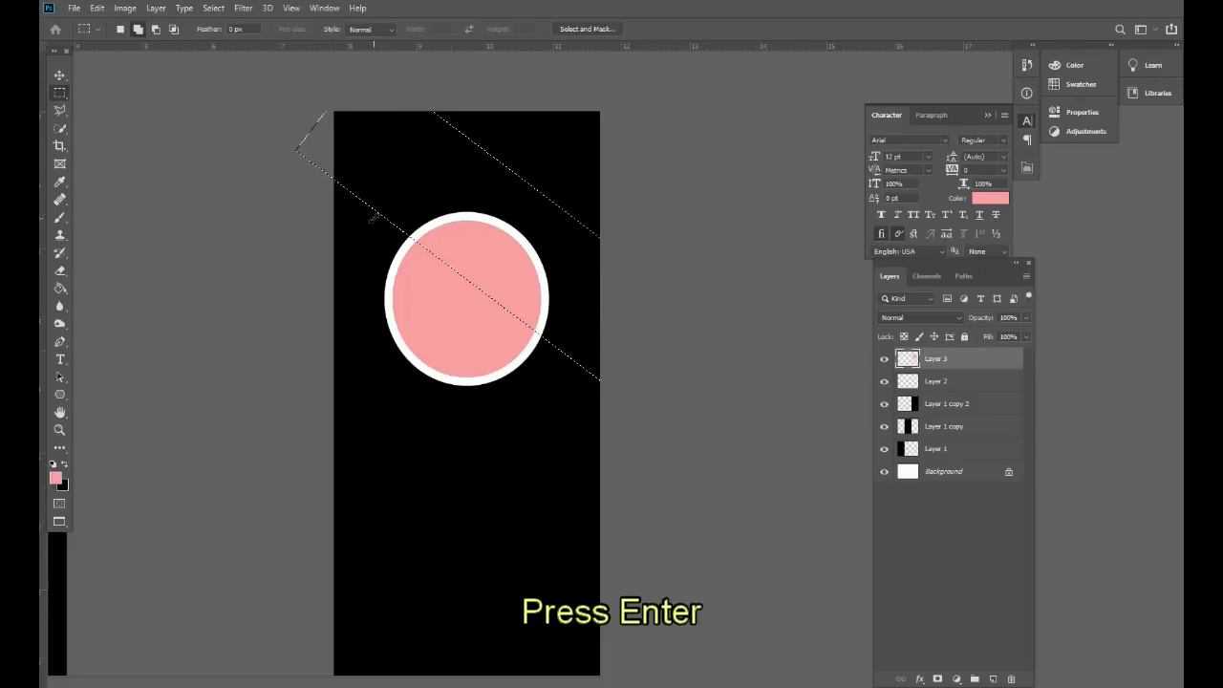
Step: Fill the diagonal band with light green (#bfffa0) on new Layer 4, then deselect
{"action": "left_click", "coordinate": [992, 678]}
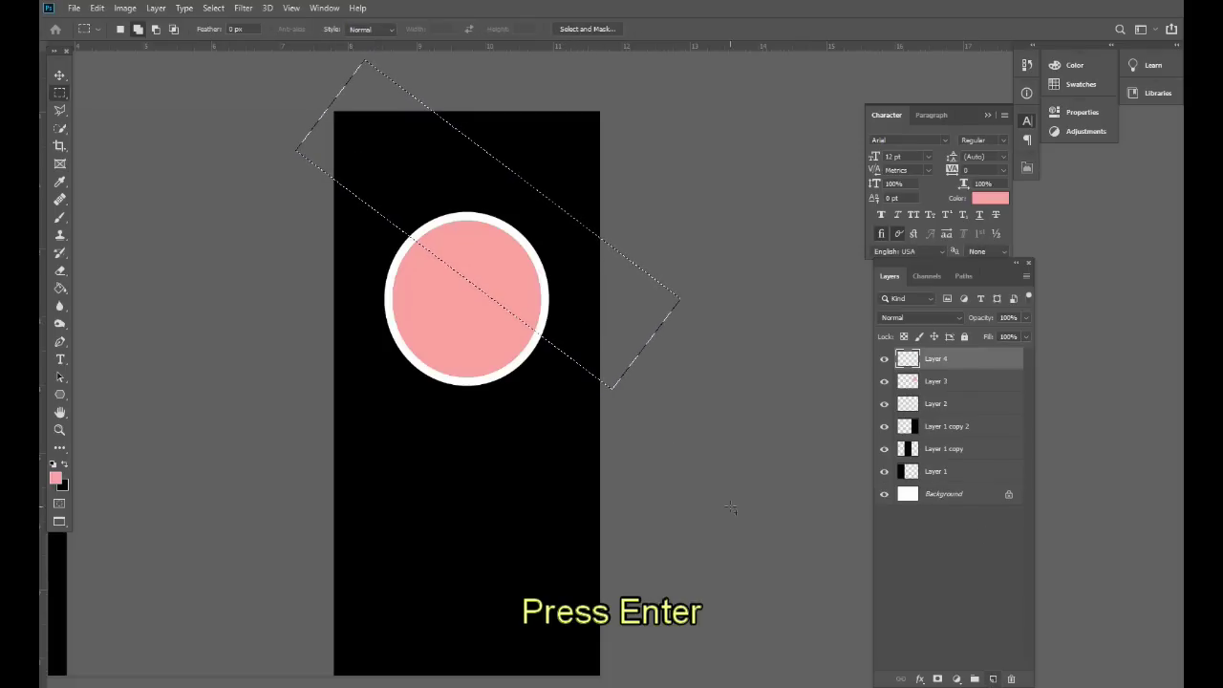
{"action": "left_click", "coordinate": [55, 478]}
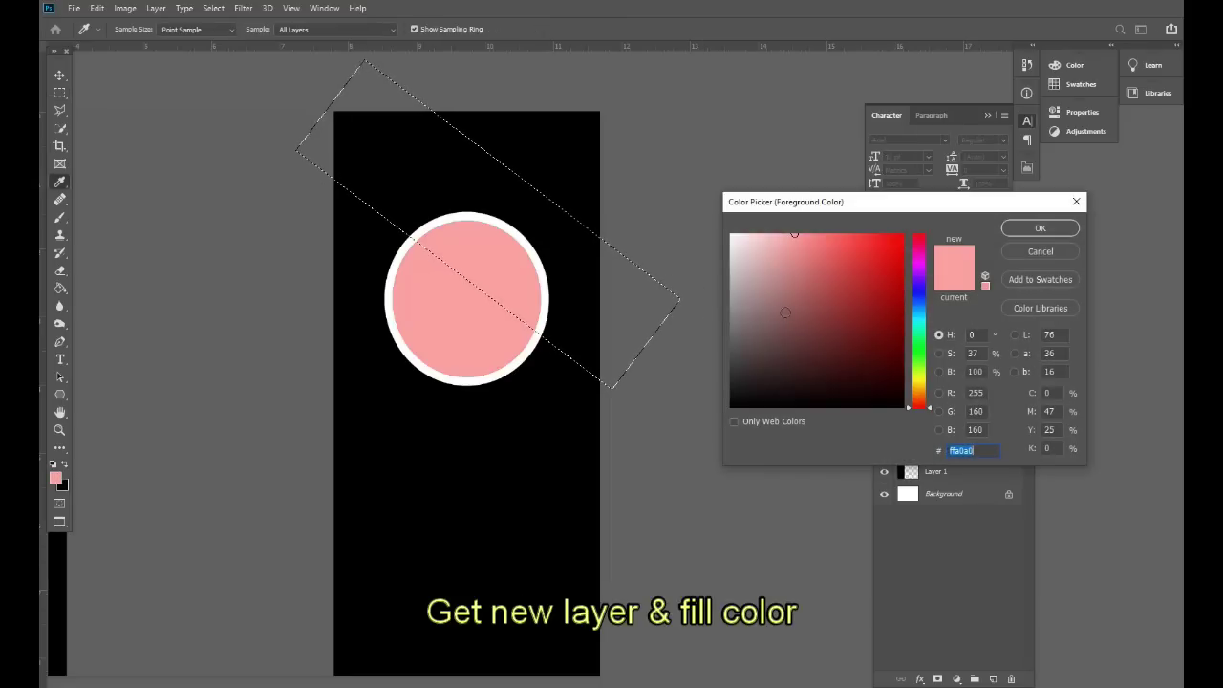
{"action": "left_click", "coordinate": [917, 359]}
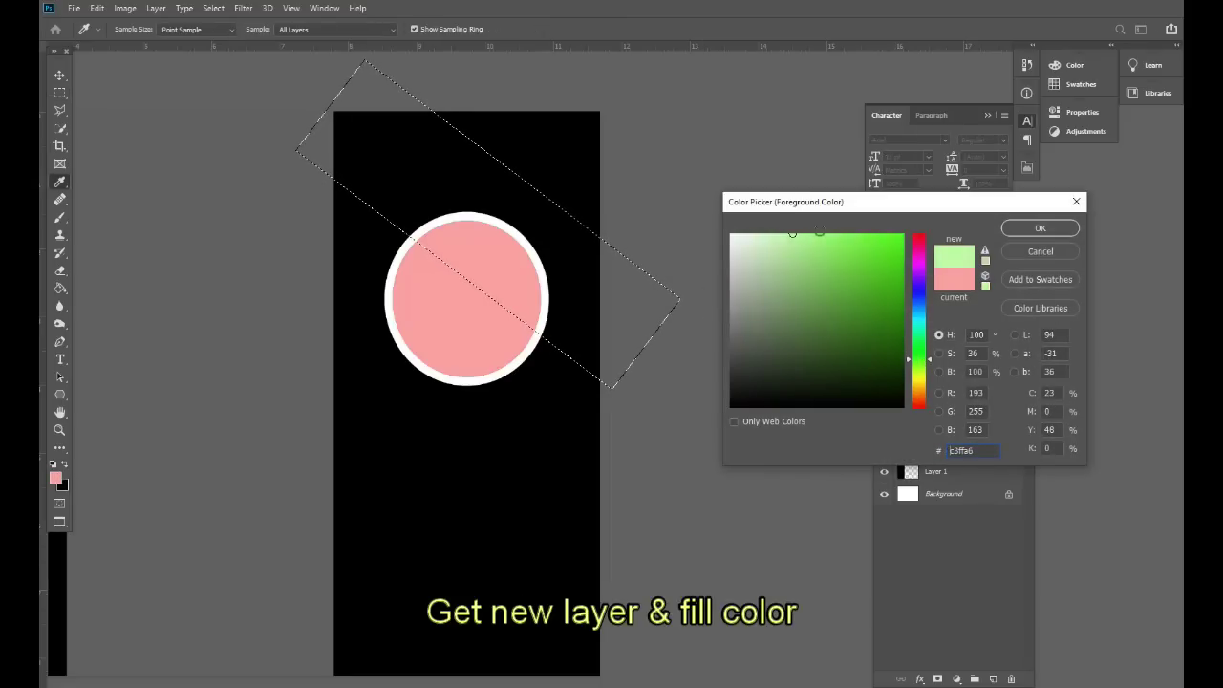
{"action": "left_click", "coordinate": [1041, 229]}
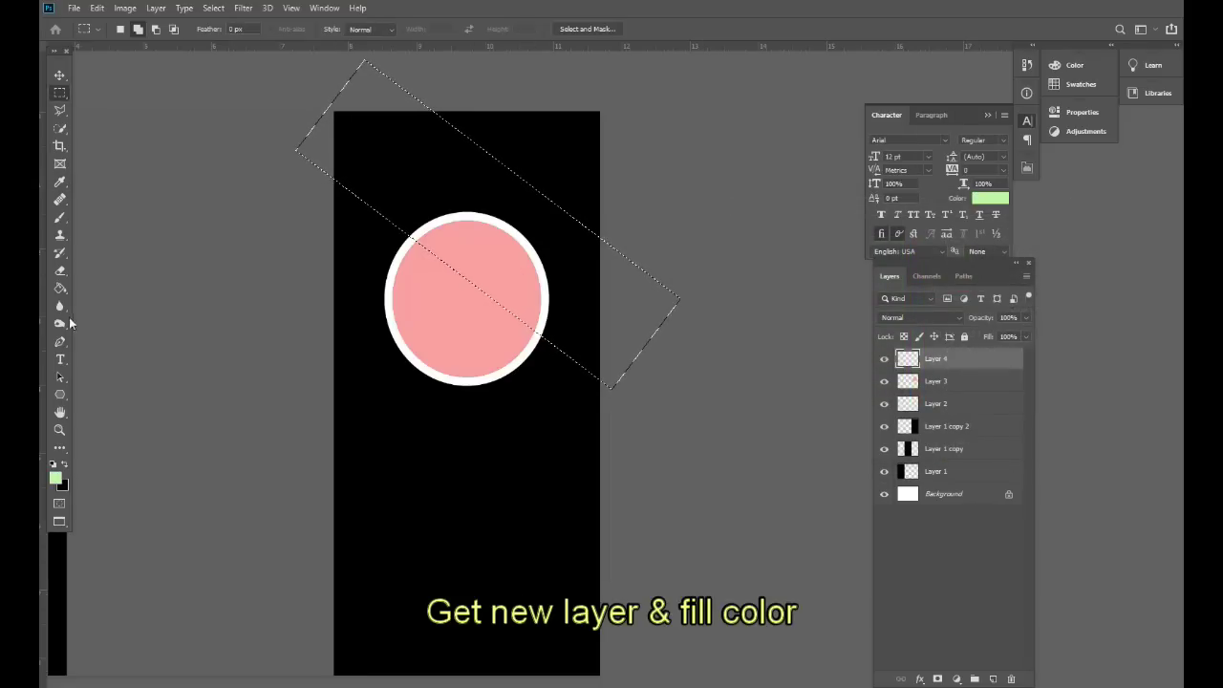
{"action": "left_click", "coordinate": [60, 288]}
{"action": "left_click", "coordinate": [514, 227]}
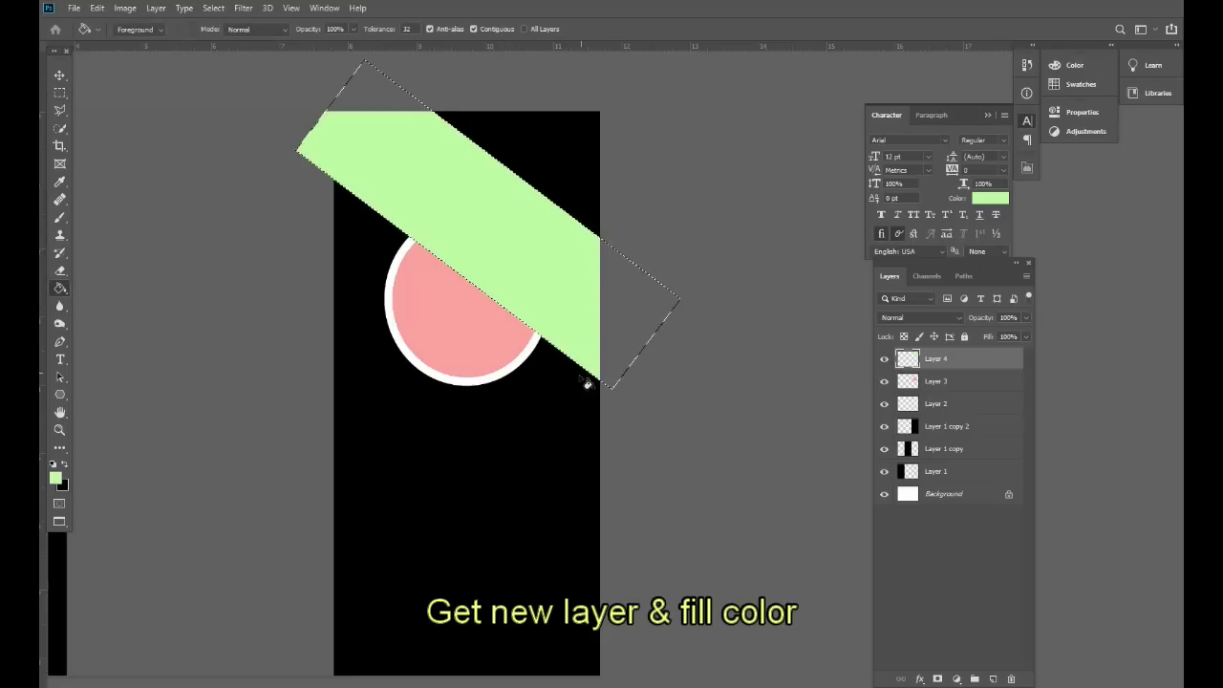
{"action": "left_click", "coordinate": [210, 8]}
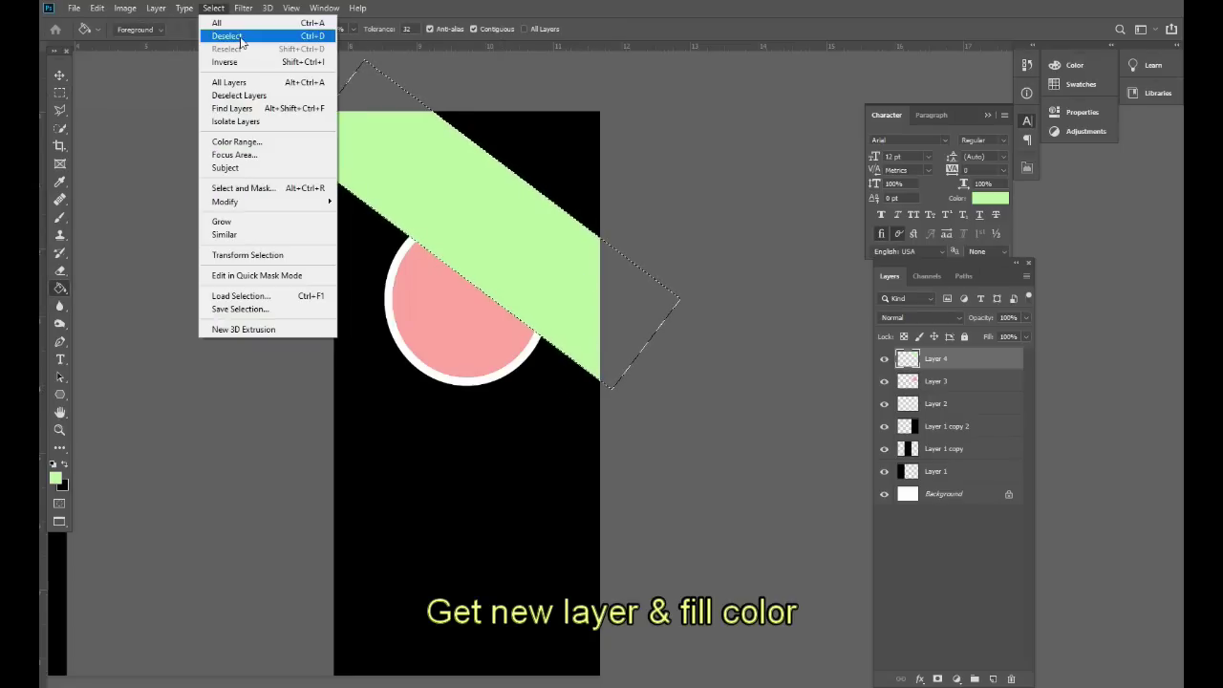
{"action": "left_click", "coordinate": [239, 36]}
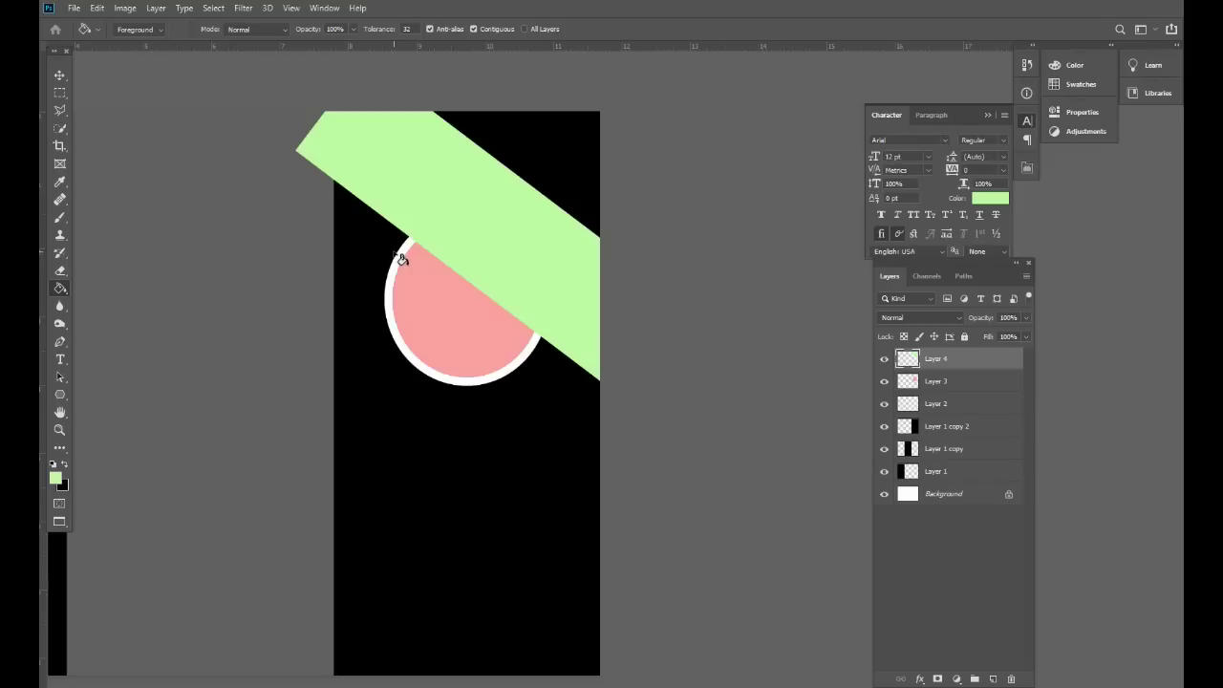
{"action": "left_click", "coordinate": [59, 93]}
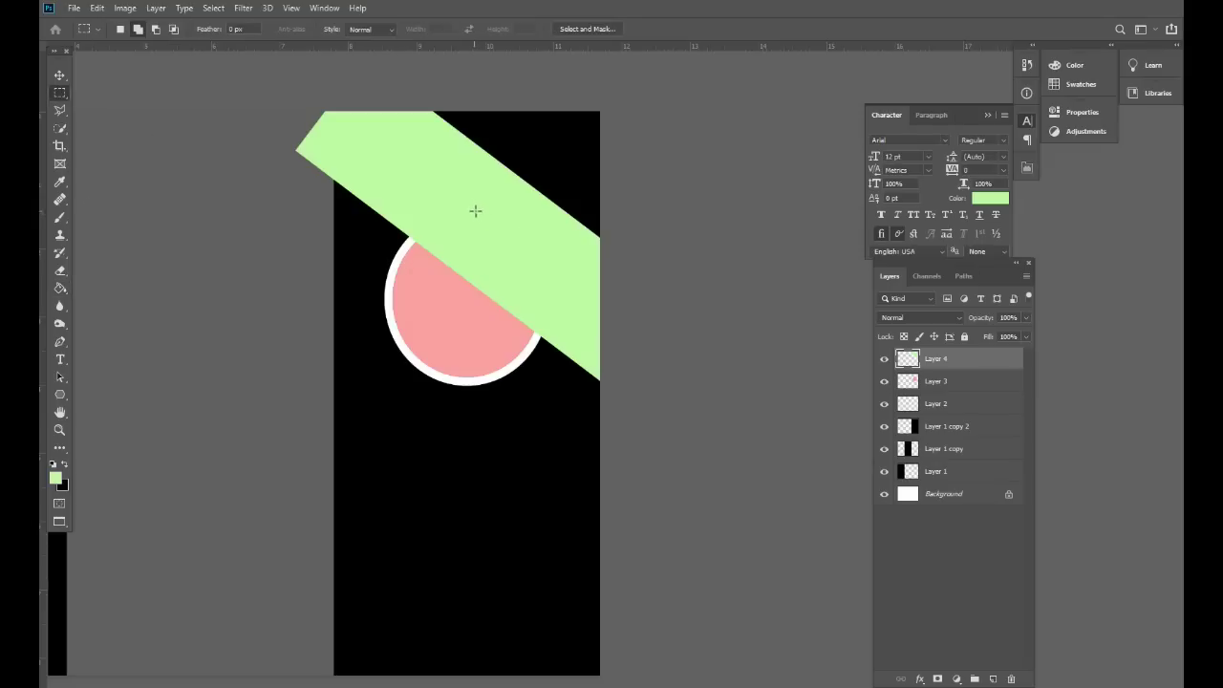
Step: Copy the band's right-hand section beside the circle onto new Layer 5 with Ctrl+J
{"action": "mouse_move", "coordinate": [498, 227]}
{"action": "left_mouse_down"}
{"action": "mouse_move", "coordinate": [662, 370]}
{"action": "mouse_move", "coordinate": [683, 414]}
{"action": "left_mouse_up"}
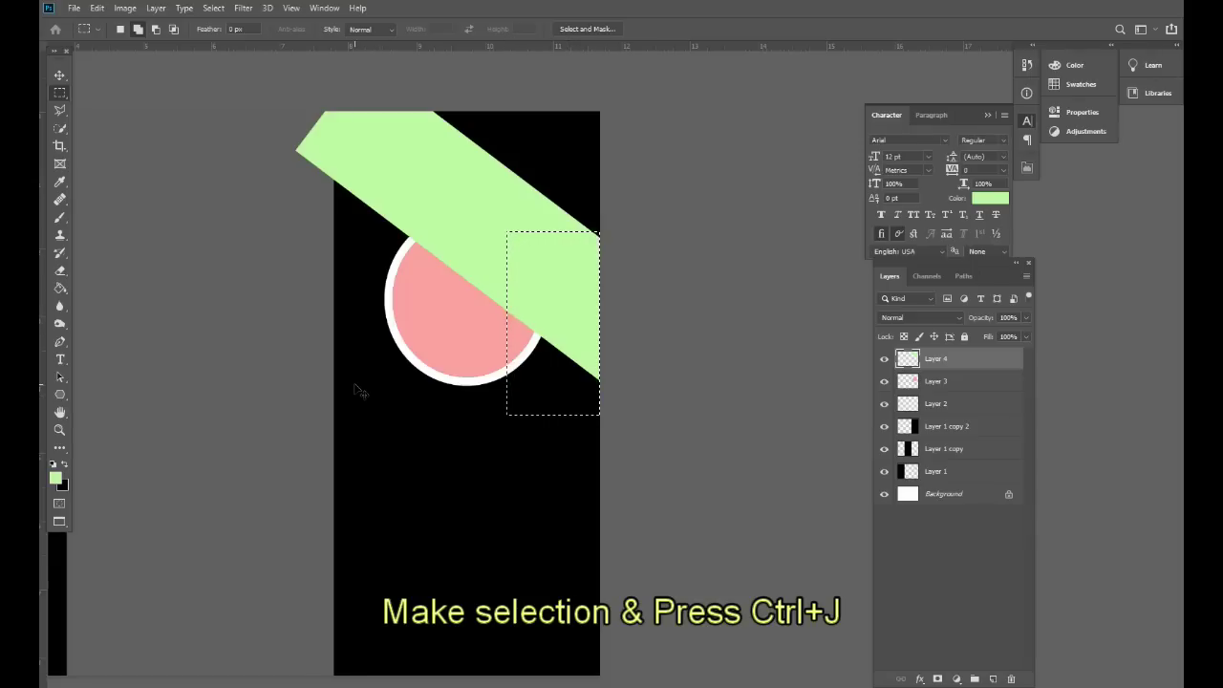
{"action": "key", "text": "ctrl+j"}
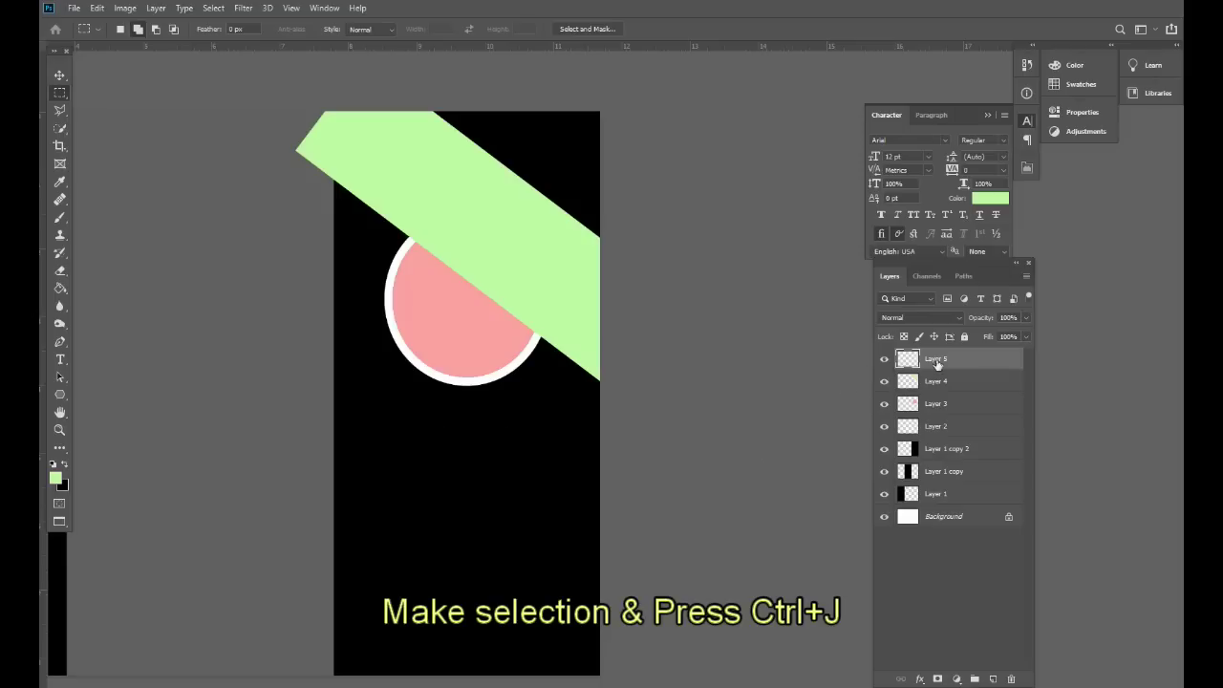
{"action": "key", "text": "v"}
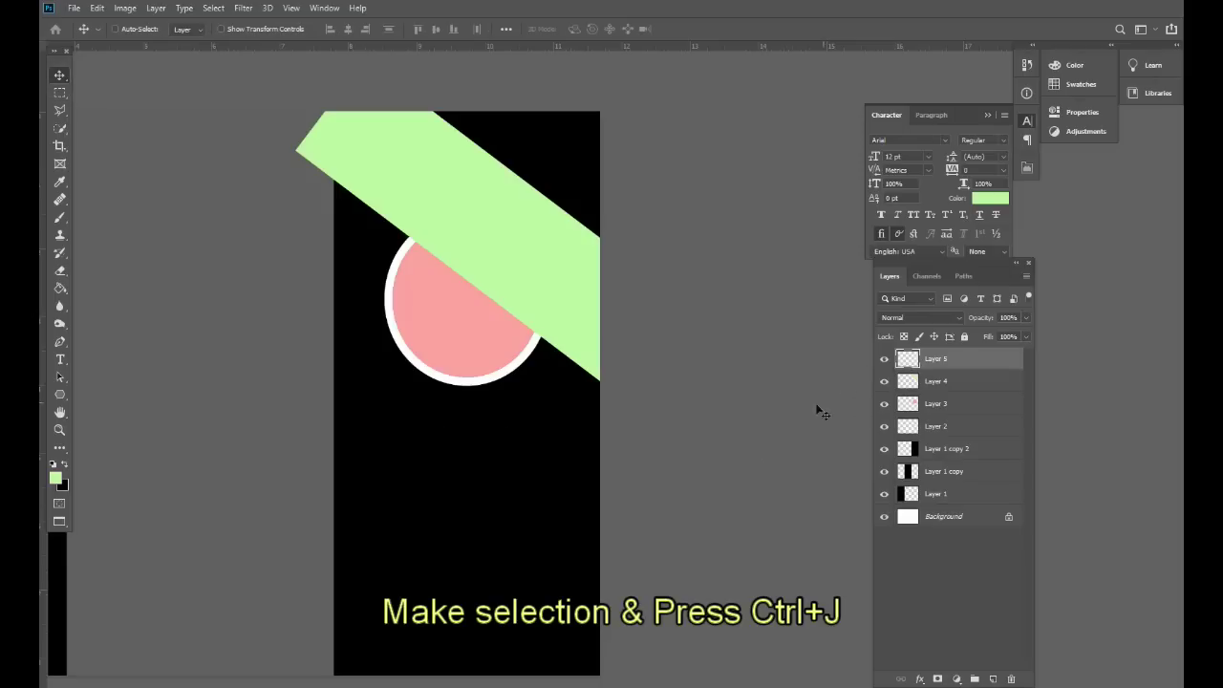
Step: Move Layers 2 and 3 above Layer 4 and place the pink circle at the band's top right
{"action": "left_click", "coordinate": [940, 405]}
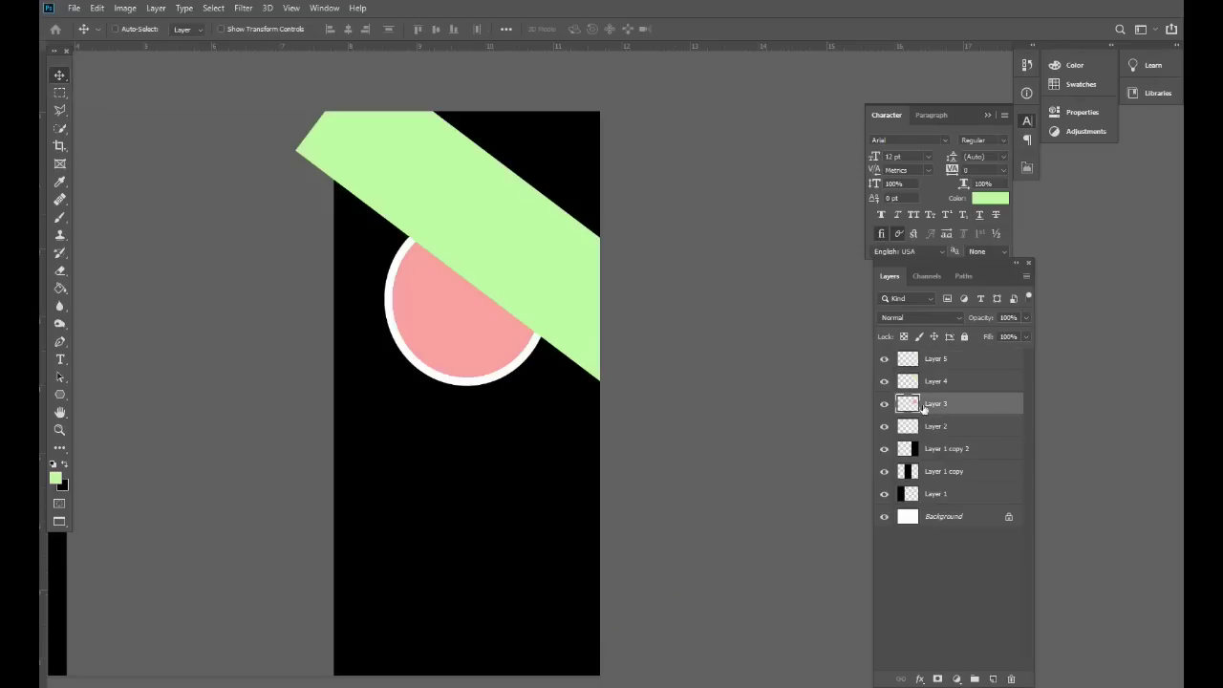
{"action": "left_click", "coordinate": [962, 434], "text": "shift"}
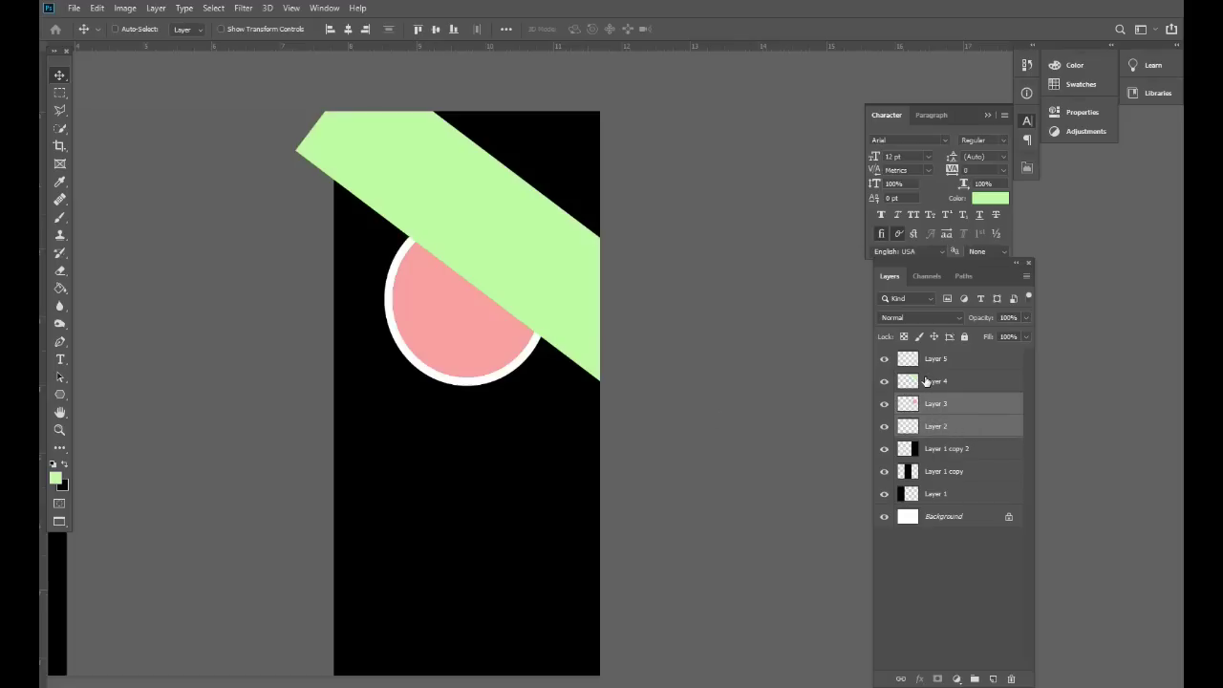
{"action": "mouse_move", "coordinate": [944, 411]}
{"action": "left_mouse_down"}
{"action": "mouse_move", "coordinate": [945, 371]}
{"action": "mouse_move", "coordinate": [945, 382]}
{"action": "left_mouse_up"}
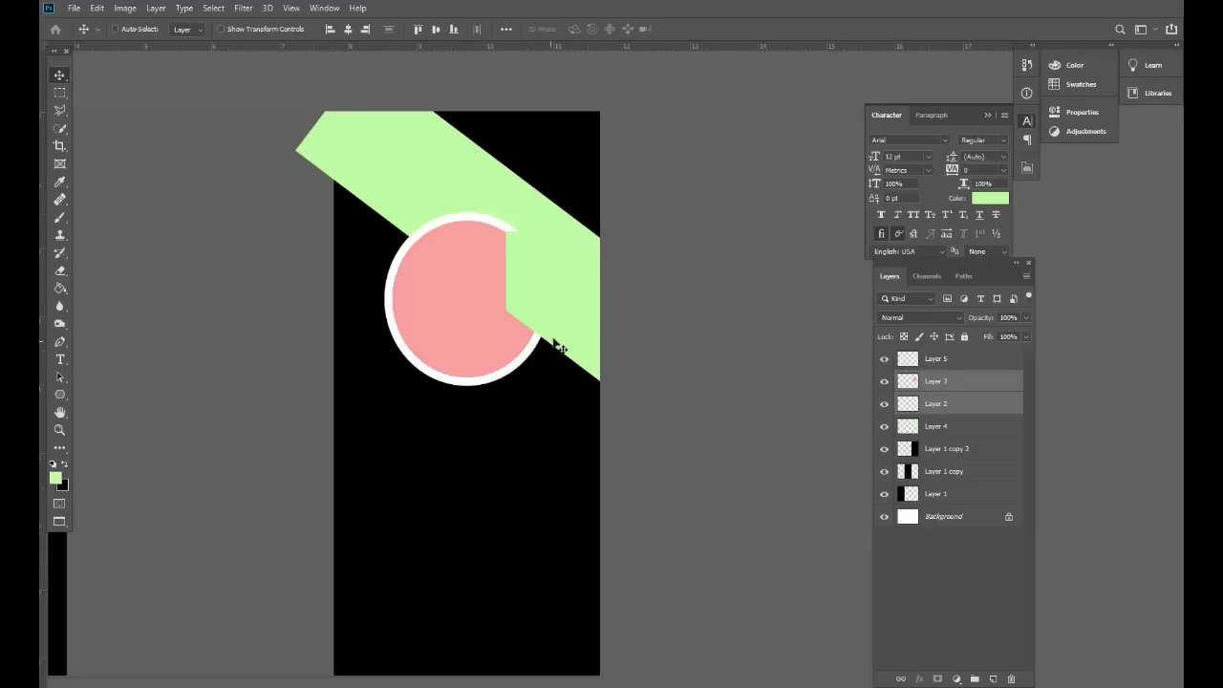
{"action": "mouse_move", "coordinate": [478, 334]}
{"action": "left_mouse_down"}
{"action": "mouse_move", "coordinate": [489, 299]}
{"action": "mouse_move", "coordinate": [521, 280]}
{"action": "left_mouse_up"}
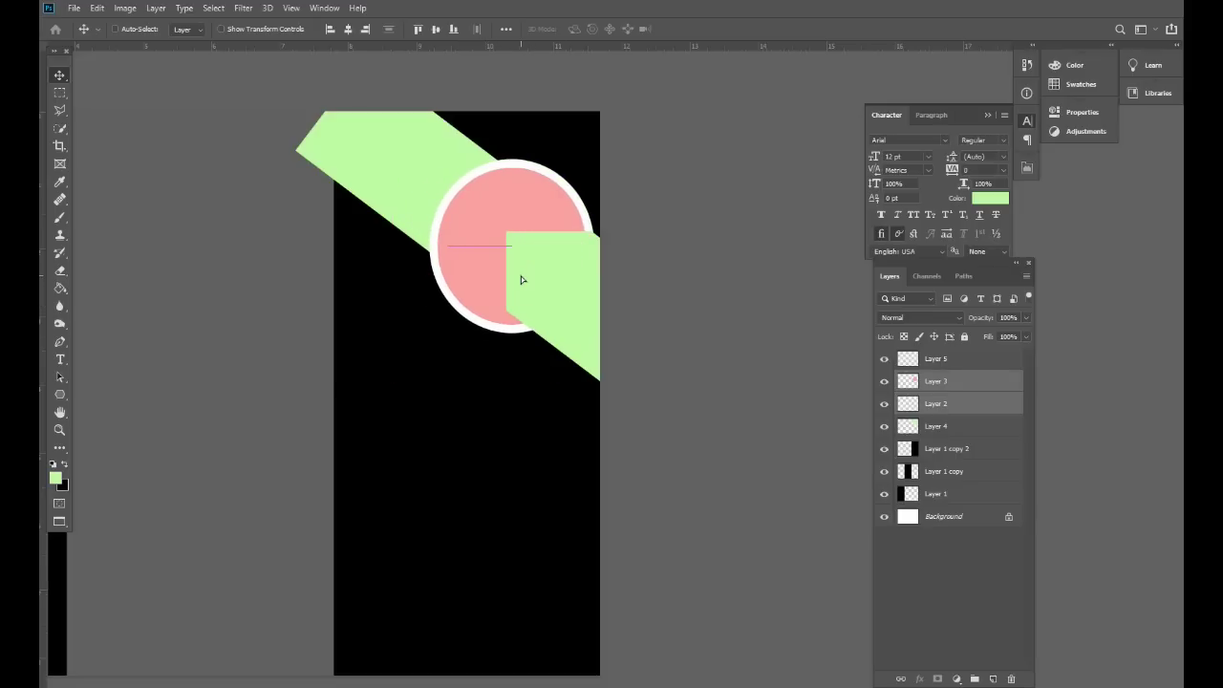
{"action": "left_click_drag", "start_coordinate": [521, 280], "coordinate": [510, 287]}
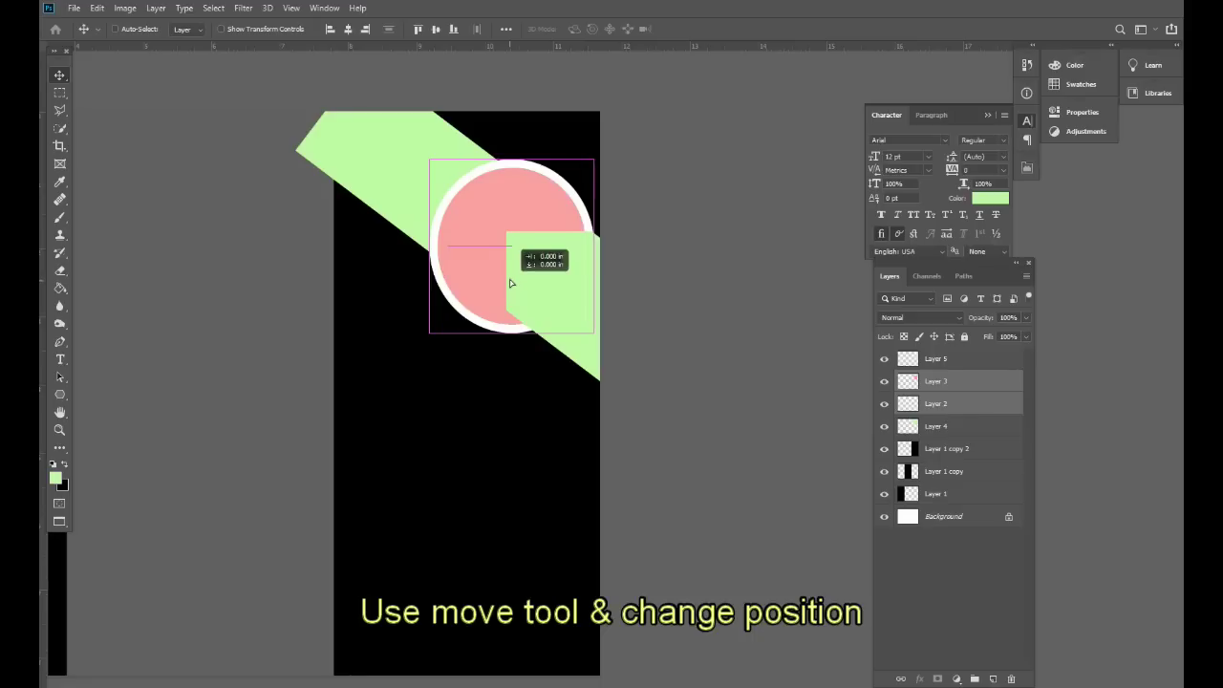
{"action": "left_click_drag", "start_coordinate": [511, 287], "coordinate": [514, 276]}
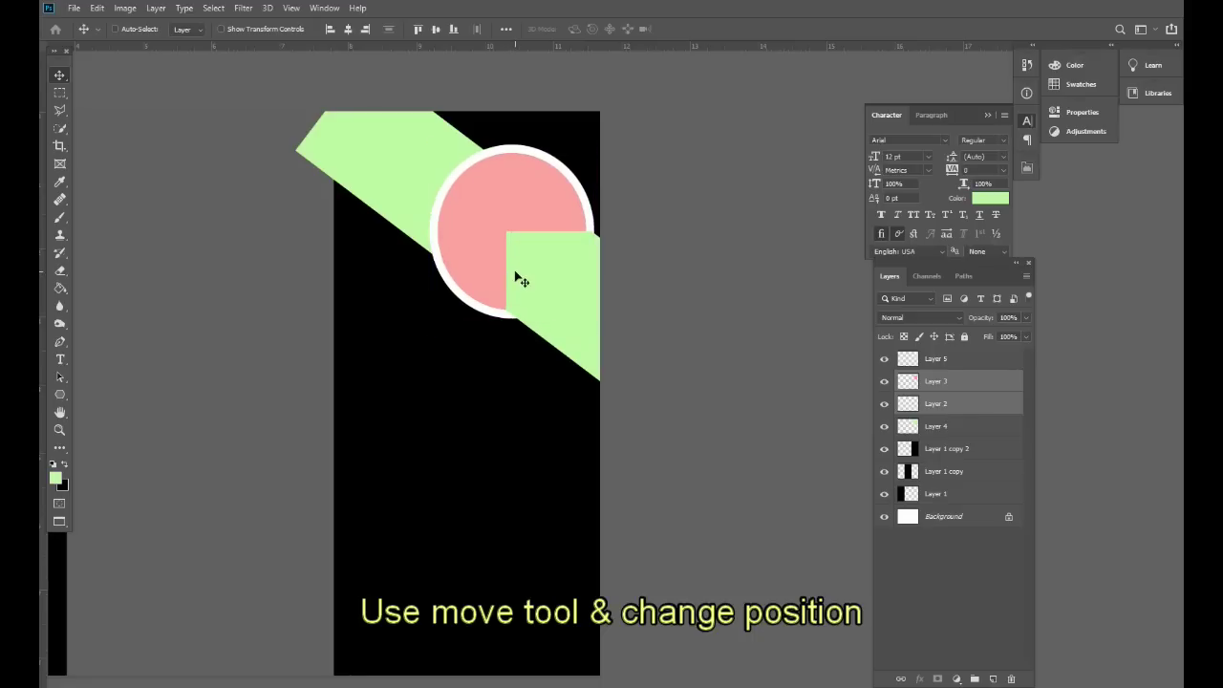
Step: Delete Layer 4's green band overhang to the left of the black panel
{"action": "key", "text": "m"}
{"action": "left_click_drag", "start_coordinate": [294, 112], "coordinate": [361, 287]}
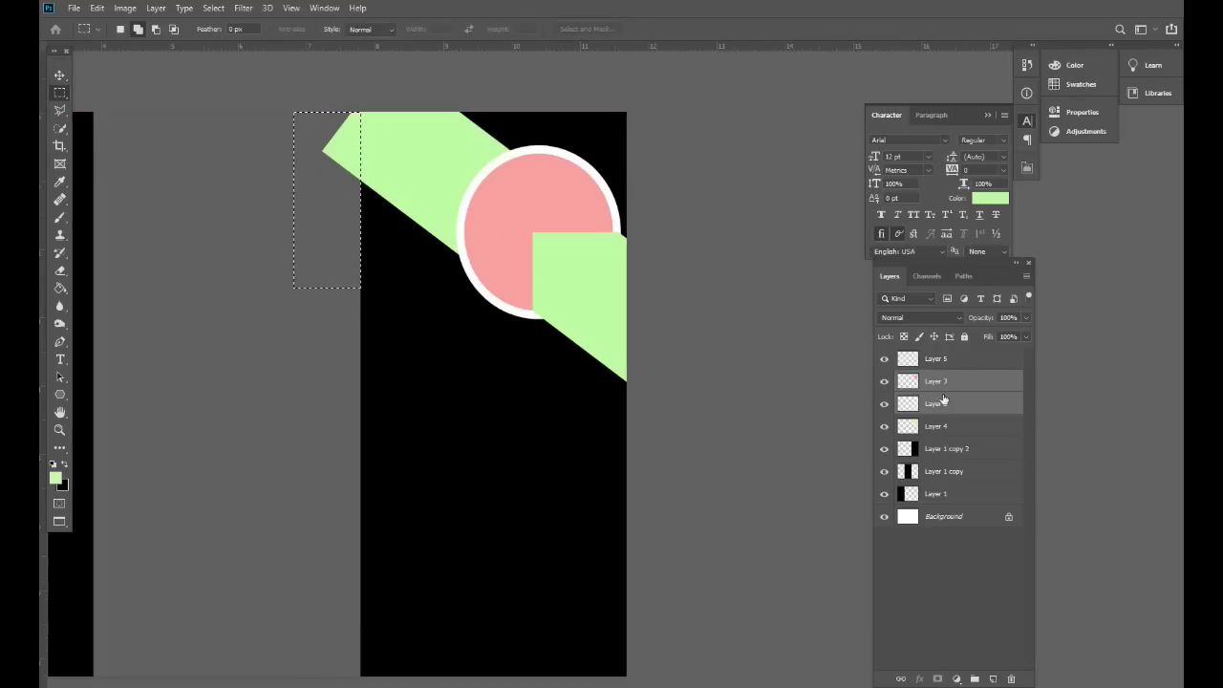
{"action": "left_click", "coordinate": [940, 429]}
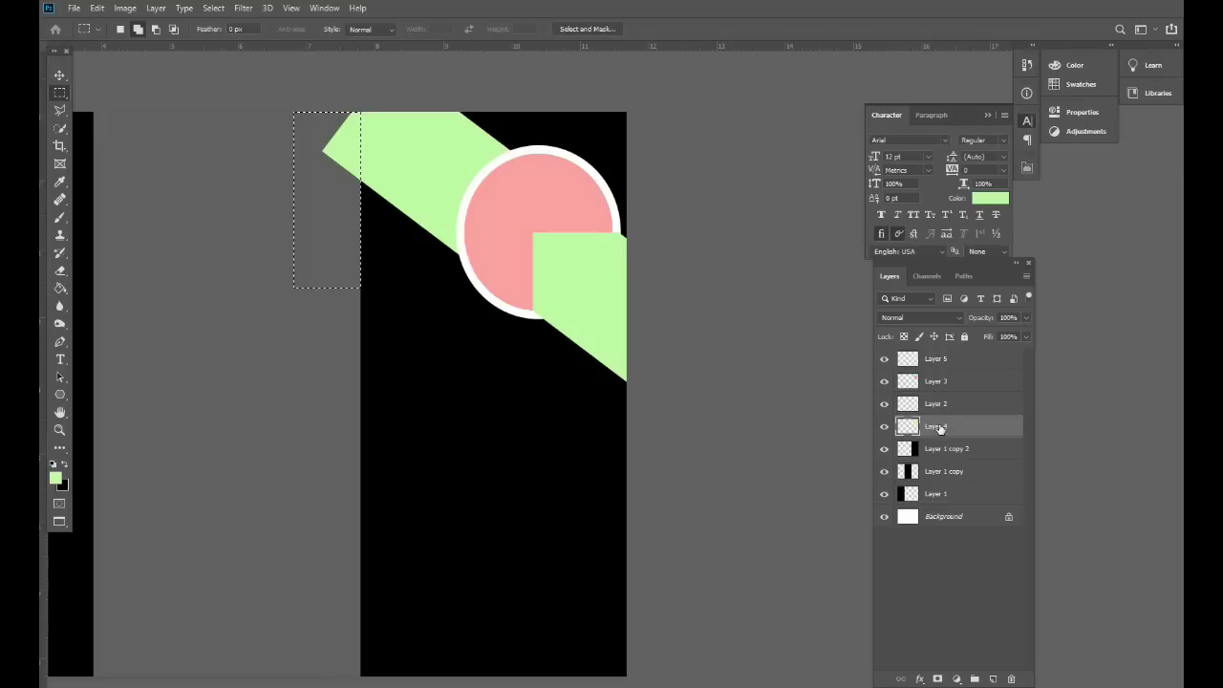
{"action": "left_click", "coordinate": [955, 371]}
{"action": "left_click", "coordinate": [963, 429]}
{"action": "key", "text": "Delete"}
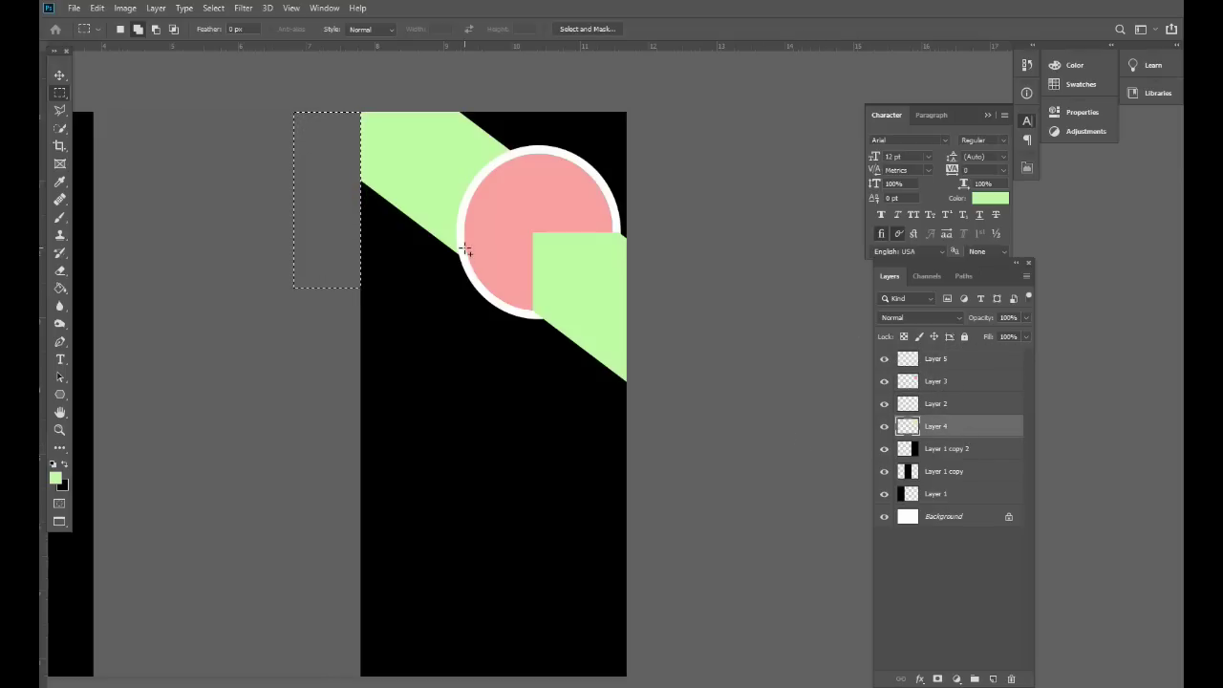
{"action": "key", "text": "ctrl+d"}
{"action": "left_click_drag", "start_coordinate": [461, 257], "coordinate": [469, 219]}
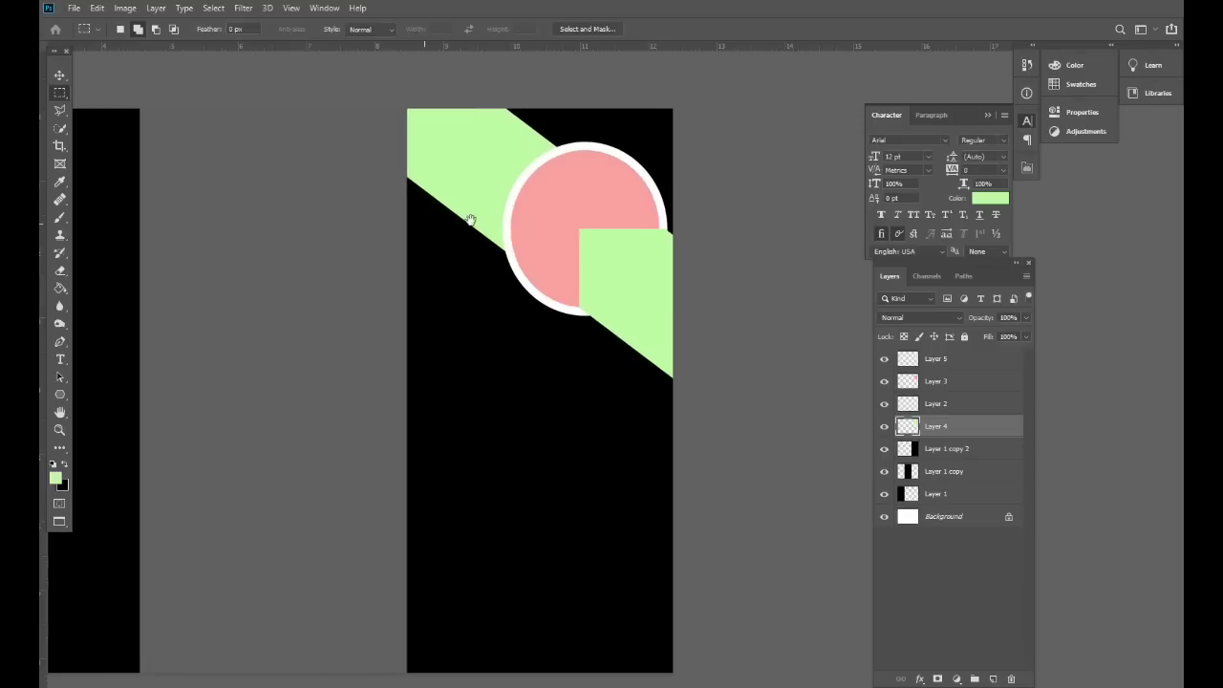
Step: Set the Gradient Overlay angle on Layer 5's block to -32 degrees
{"action": "key", "text": "v"}
{"action": "right_click", "coordinate": [620, 250]}
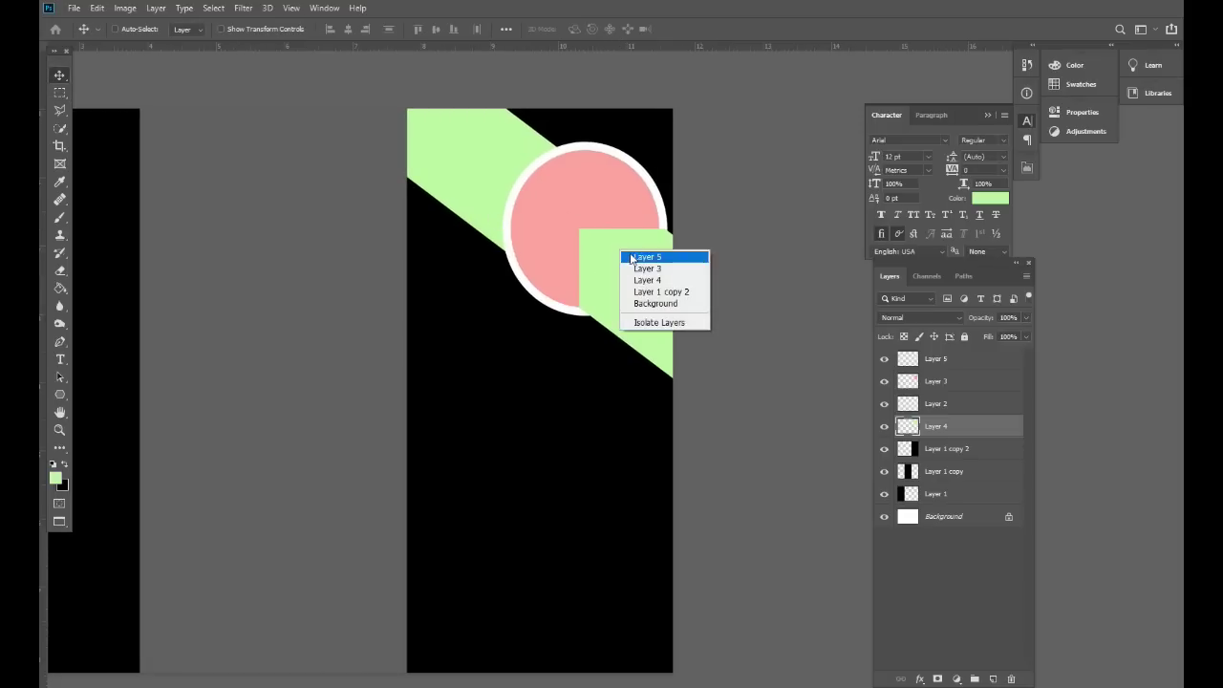
{"action": "left_click", "coordinate": [636, 255]}
{"action": "right_click", "coordinate": [988, 357]}
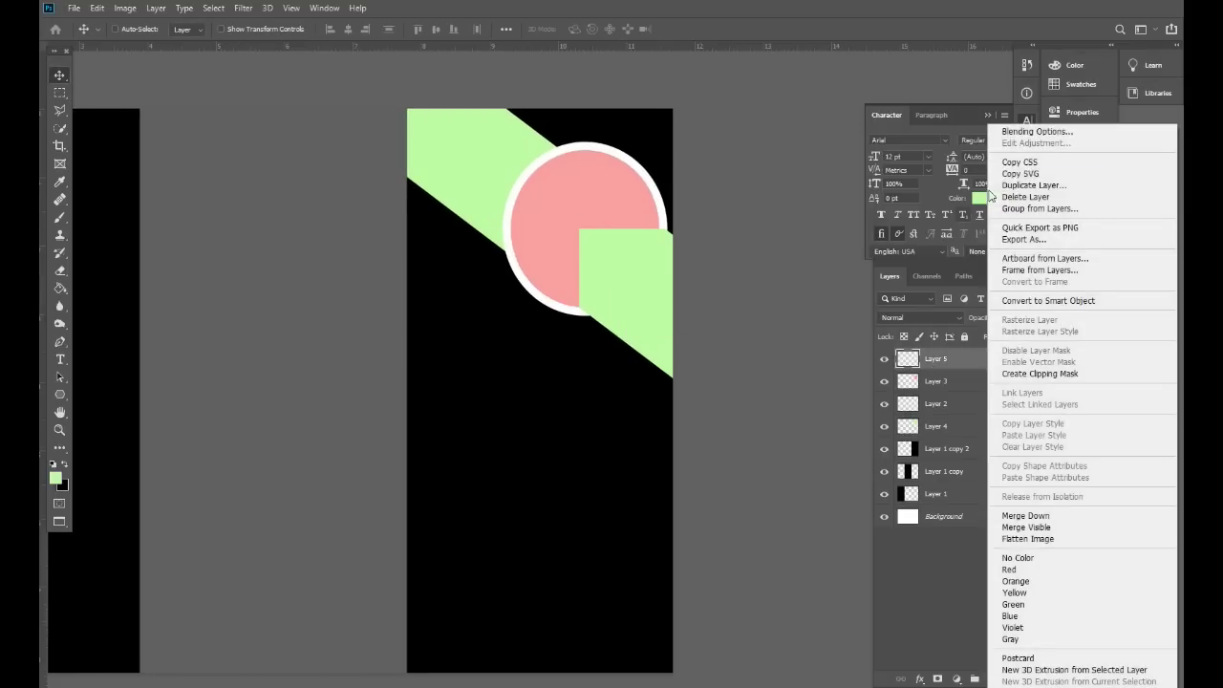
{"action": "key", "text": "Escape"}
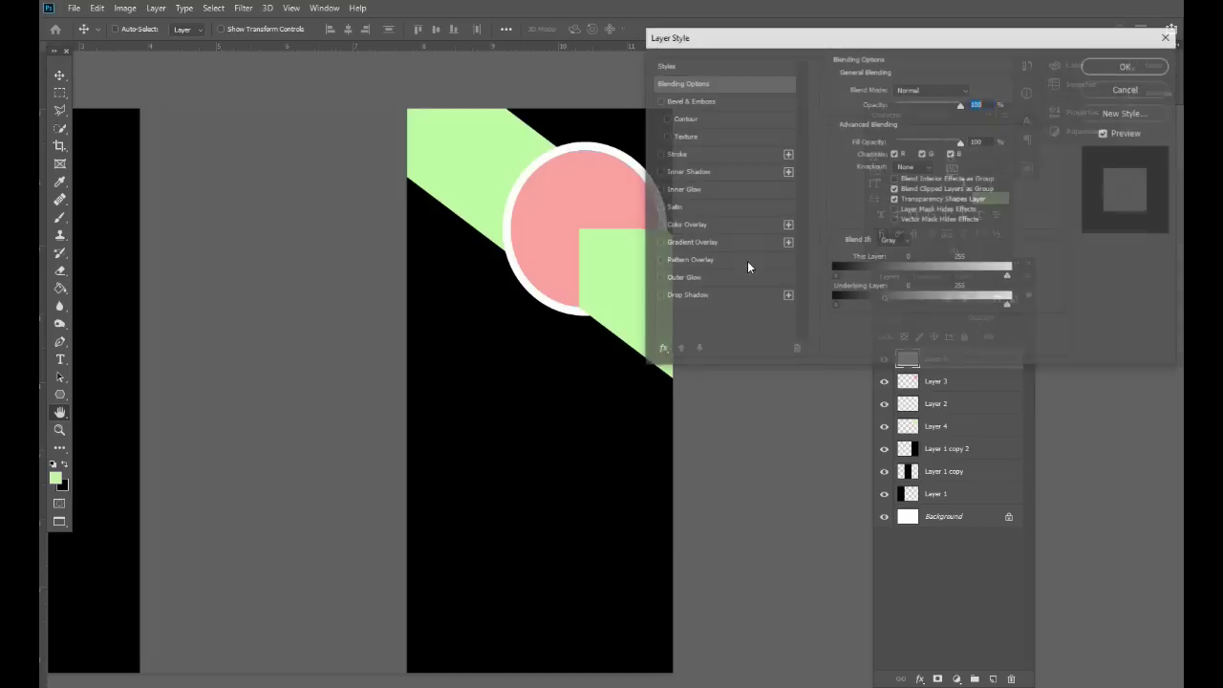
{"action": "left_click", "coordinate": [696, 244]}
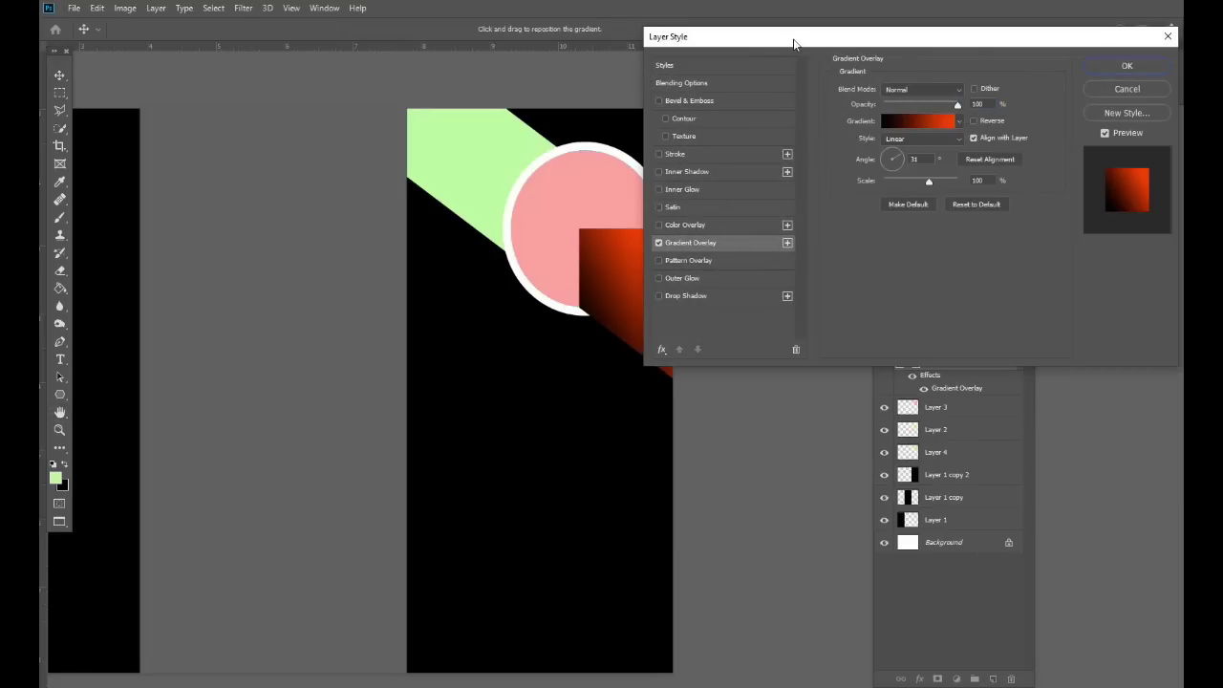
{"action": "mouse_move", "coordinate": [793, 44]}
{"action": "left_mouse_down"}
{"action": "mouse_move", "coordinate": [829, 70]}
{"action": "mouse_move", "coordinate": [824, 175]}
{"action": "left_mouse_up"}
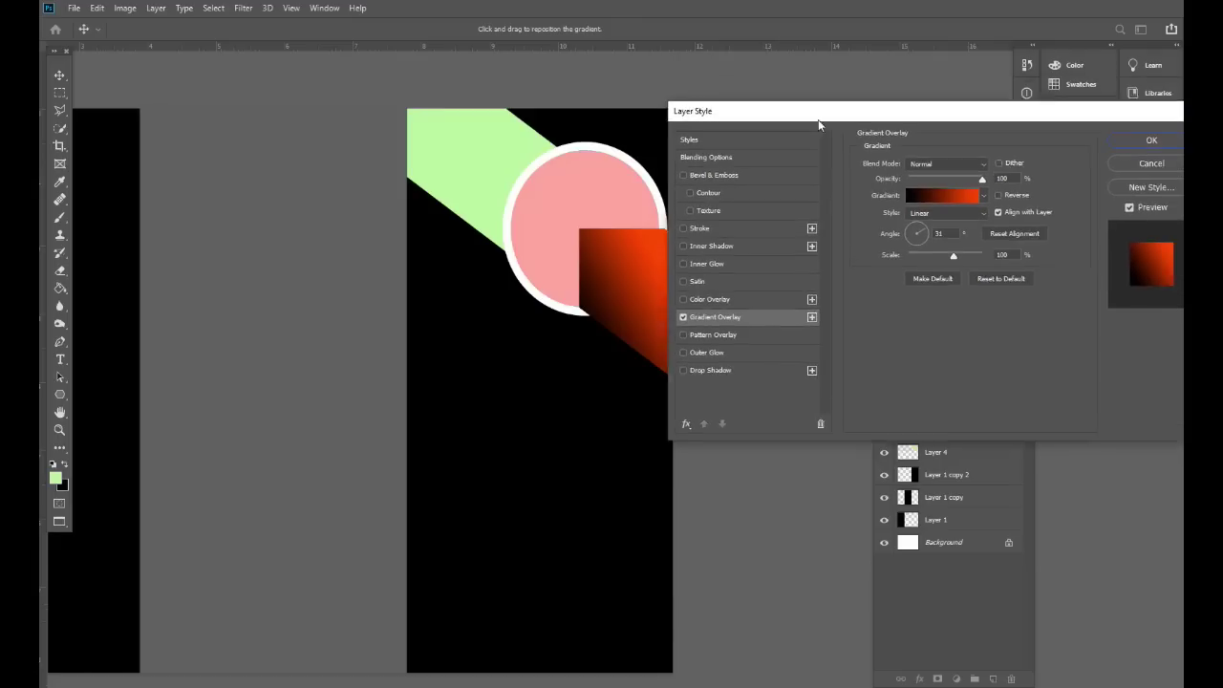
{"action": "left_click_drag", "start_coordinate": [587, 232], "coordinate": [481, 232]}
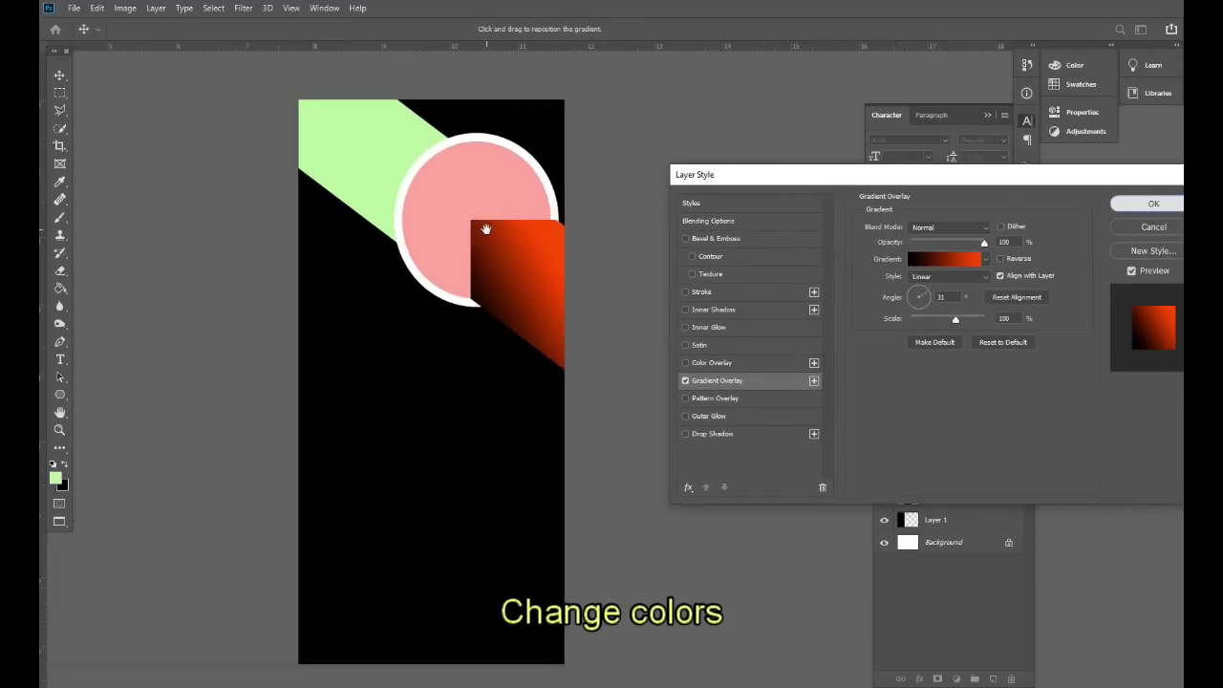
{"action": "left_click", "coordinate": [902, 299]}
{"action": "left_click_drag", "start_coordinate": [903, 299], "coordinate": [906, 304]}
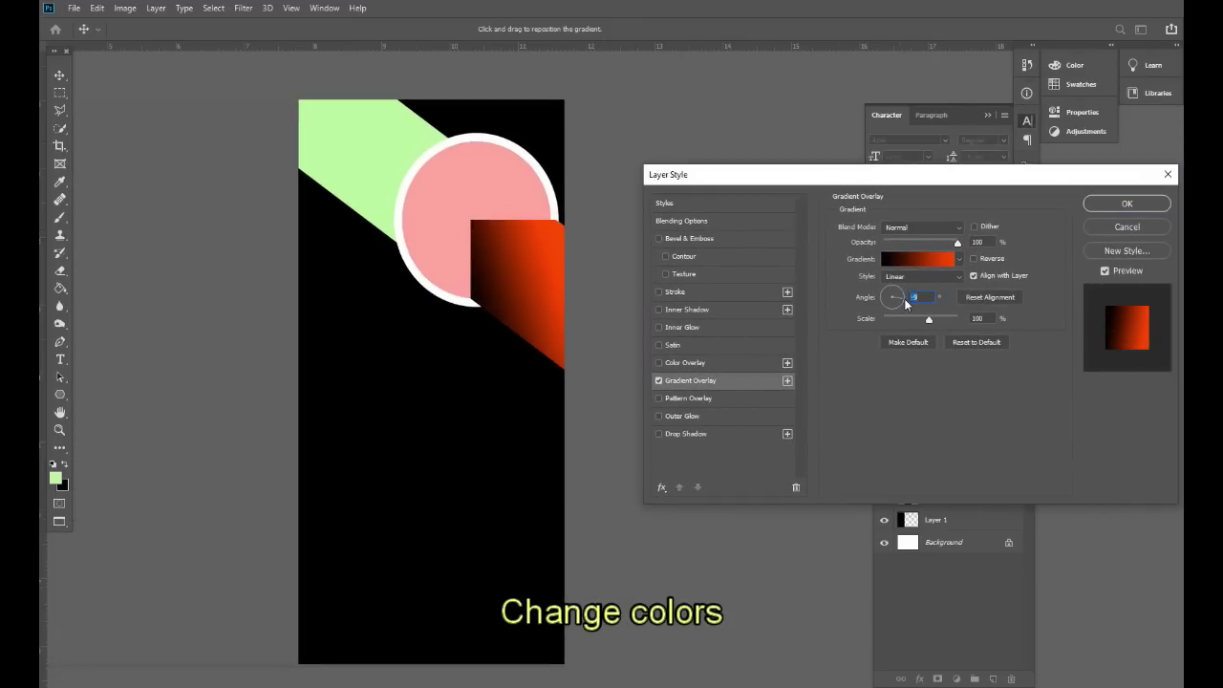
{"action": "type", "text": "34"}
{"action": "type", "text": "-21"}
{"action": "key", "text": "Return"}
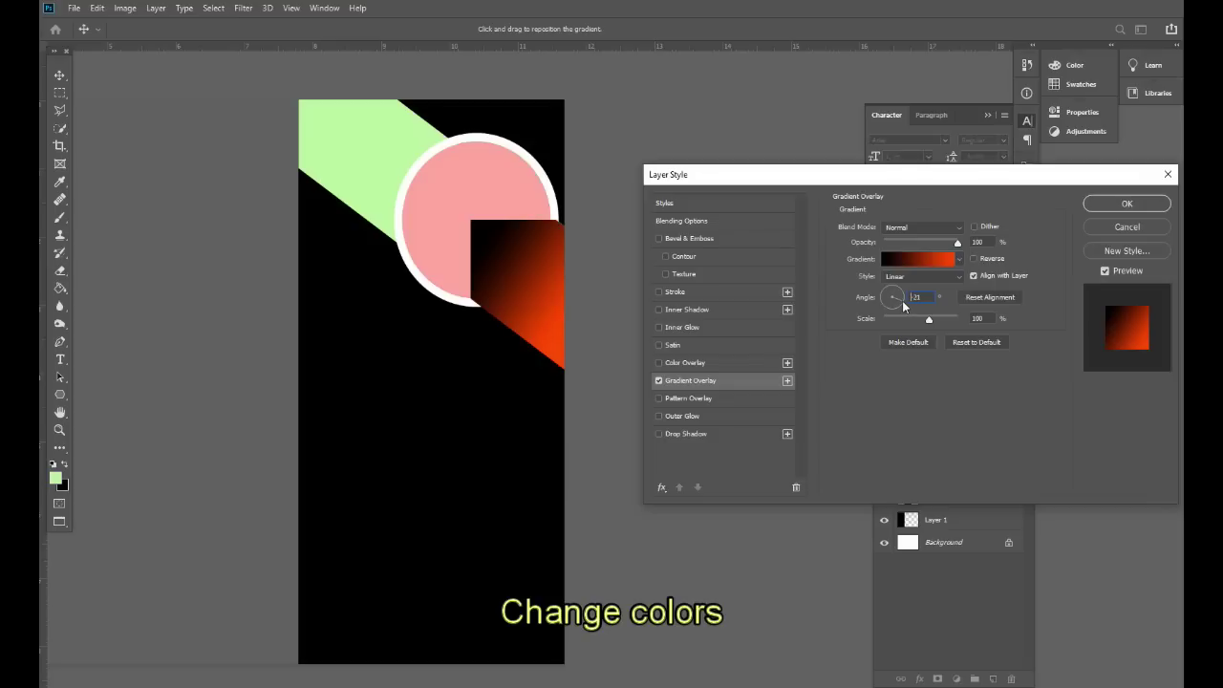
{"action": "key", "text": "Return"}
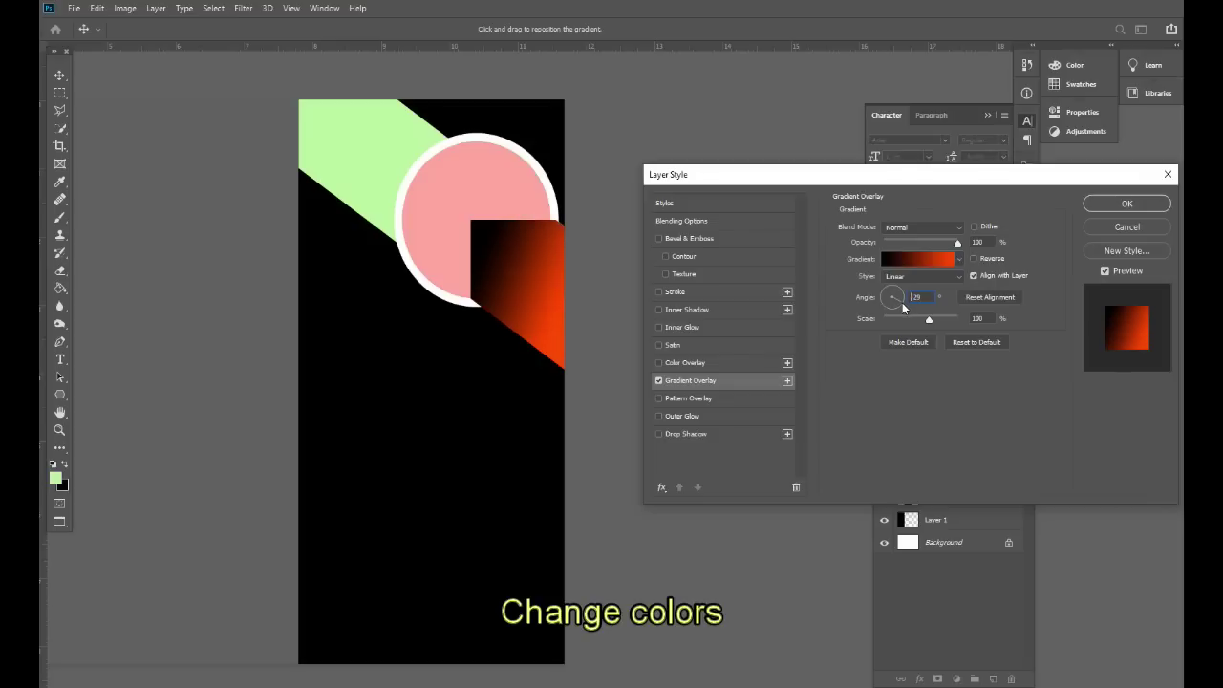
{"action": "key", "text": "Down"}
{"action": "key", "text": "Down"}
{"action": "key", "text": "Down"}
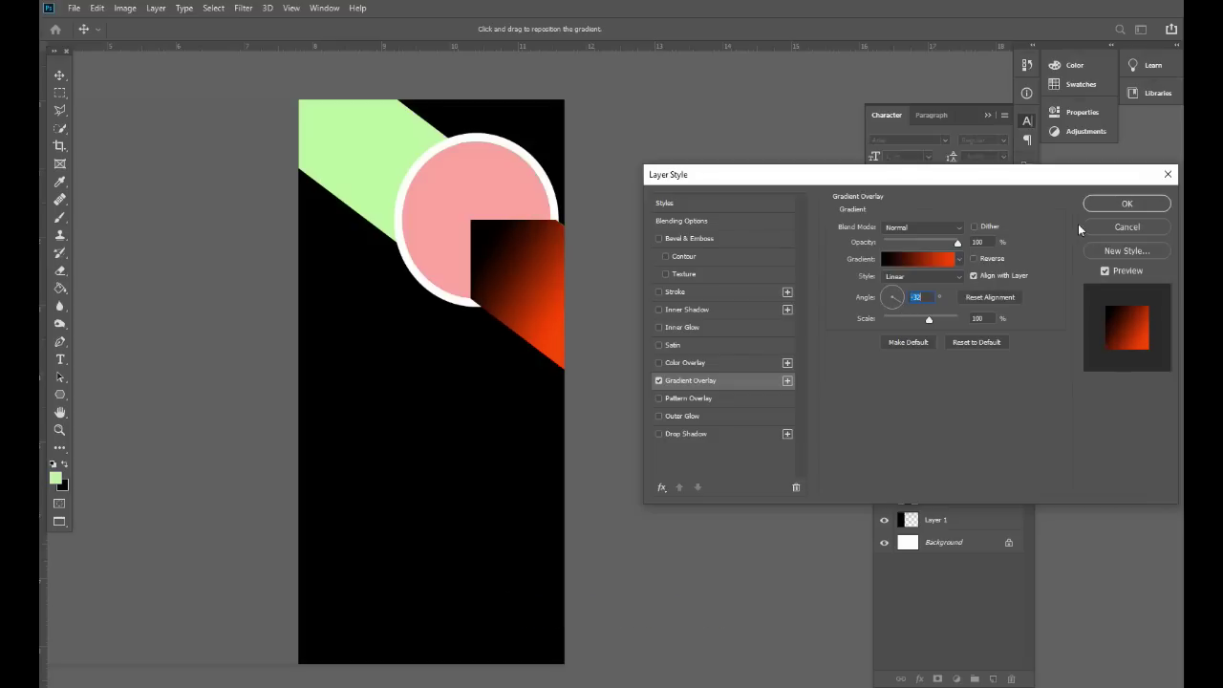
{"action": "left_click", "coordinate": [1127, 204]}
Step: Add a solid red Color Overlay to Layer 4's green diagonal band
{"action": "right_click", "coordinate": [364, 155]}
{"action": "left_click", "coordinate": [397, 160]}
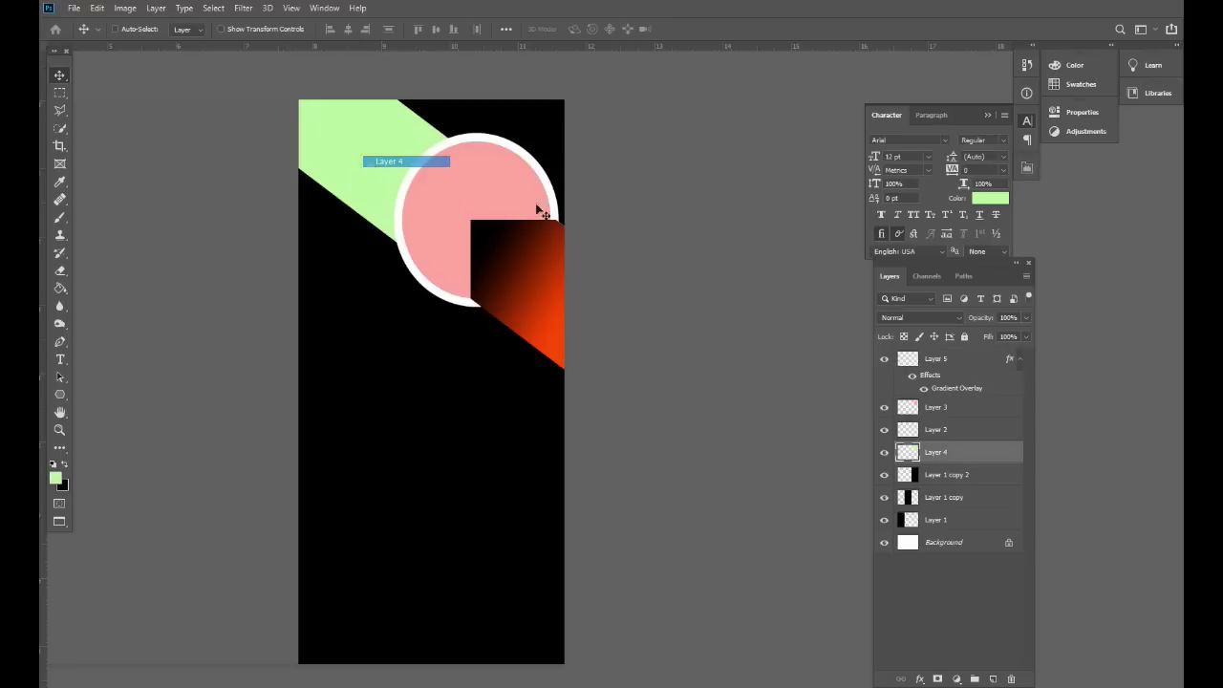
{"action": "right_click", "coordinate": [1006, 456]}
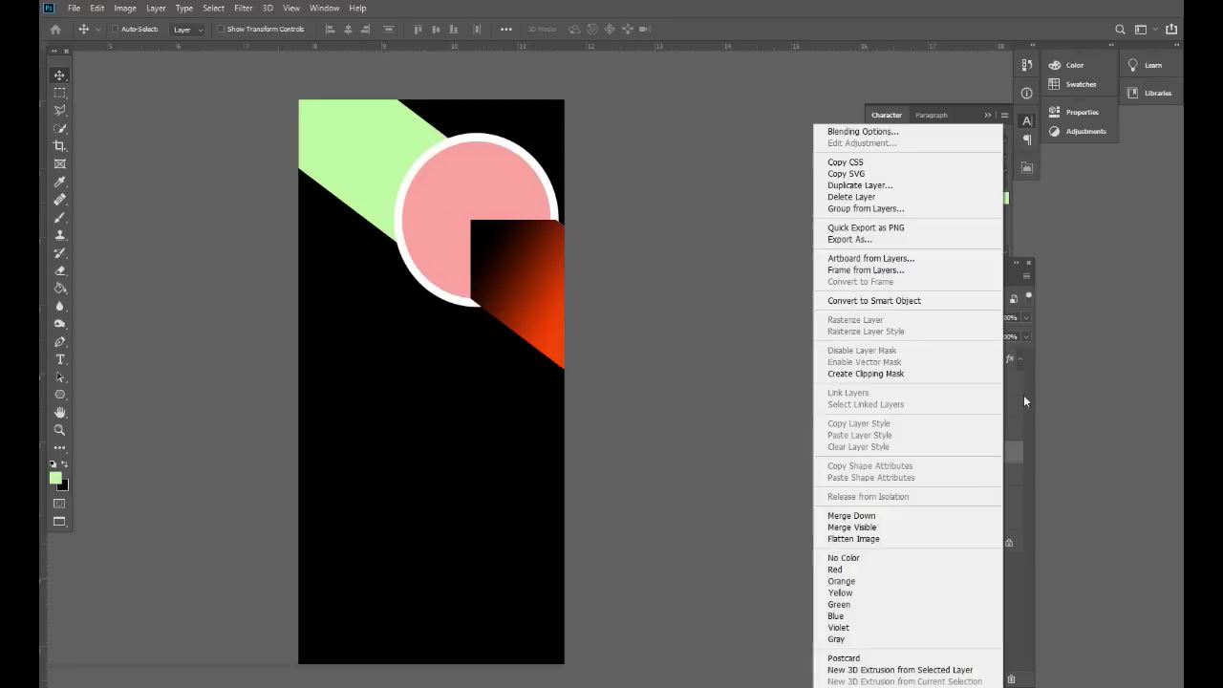
{"action": "left_click", "coordinate": [898, 133]}
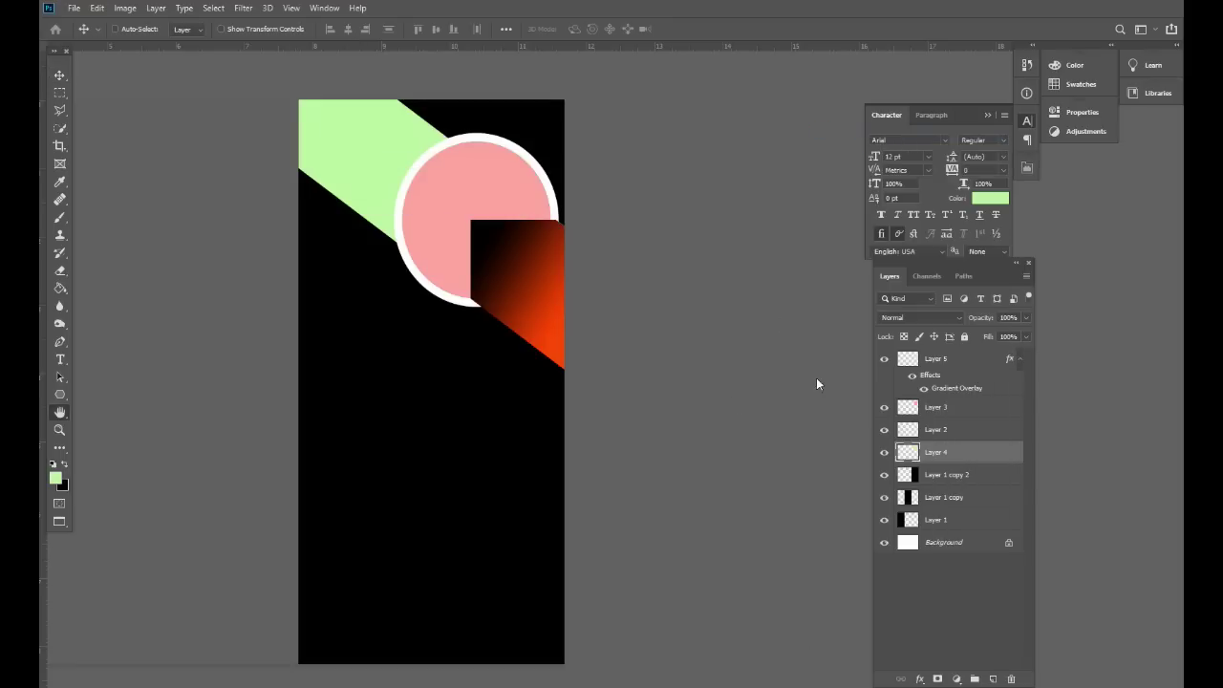
{"action": "left_click", "coordinate": [708, 363]}
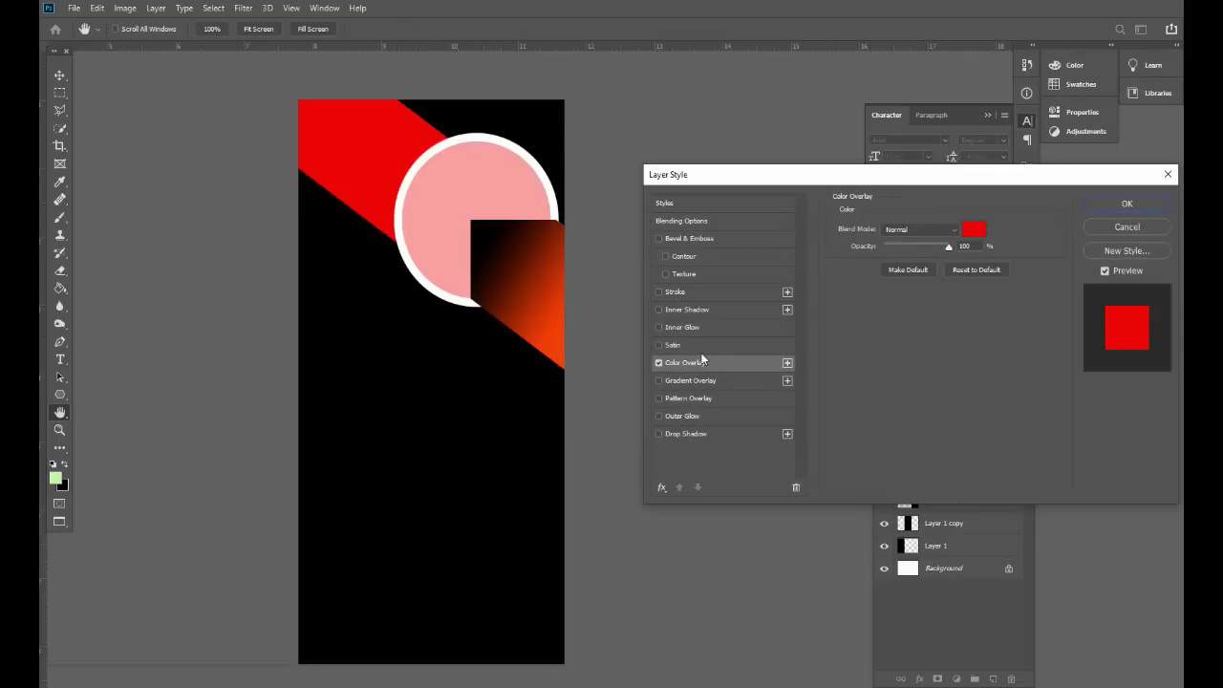
{"action": "key", "text": "Return"}
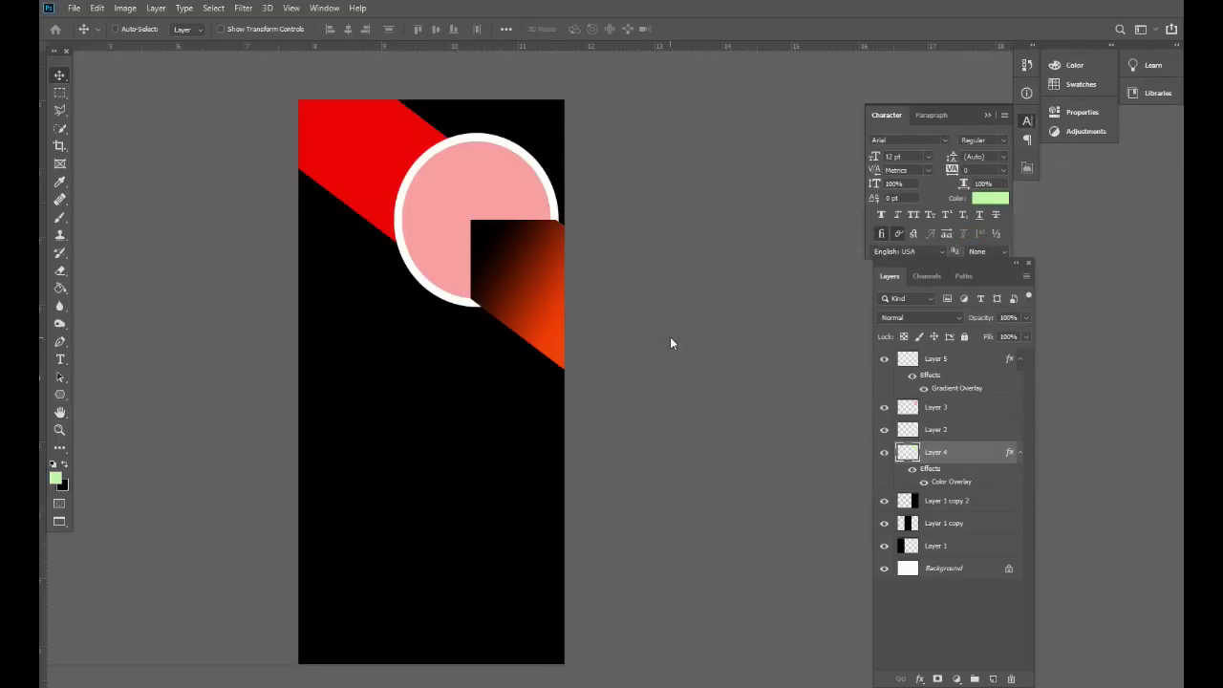
{"action": "left_click_drag", "start_coordinate": [663, 334], "coordinate": [600, 320]}
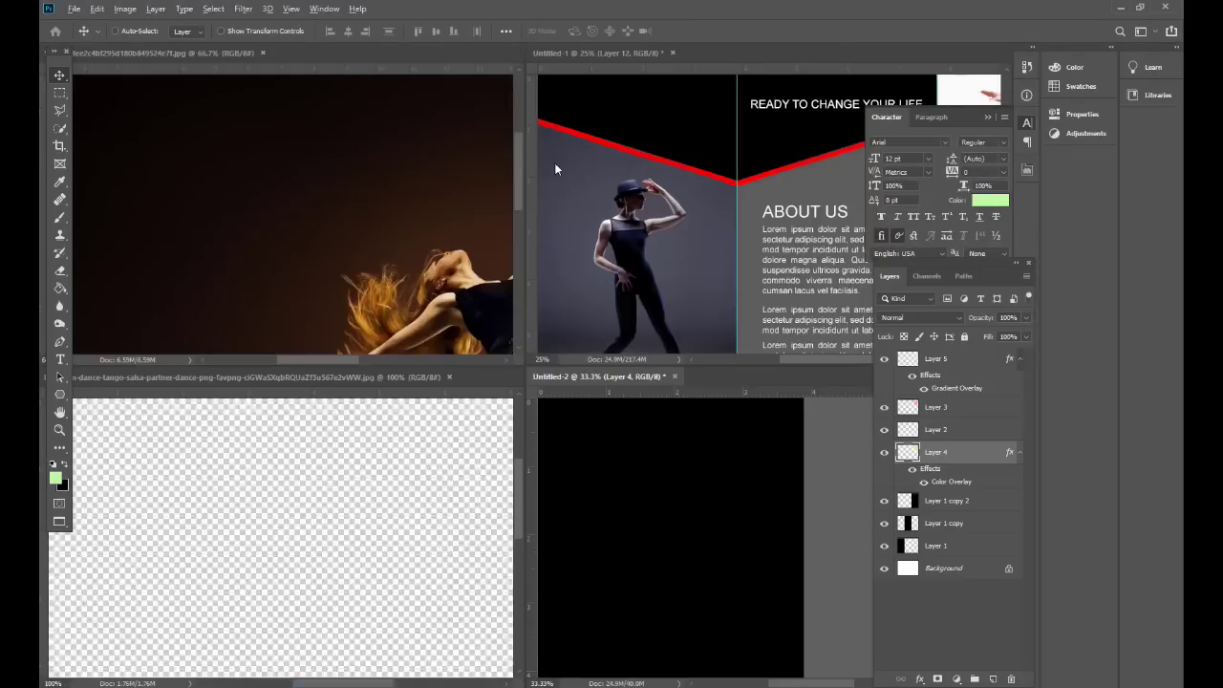
Step: Deselect and close the tango couple photo
{"action": "left_click_drag", "start_coordinate": [456, 287], "coordinate": [309, 198]}
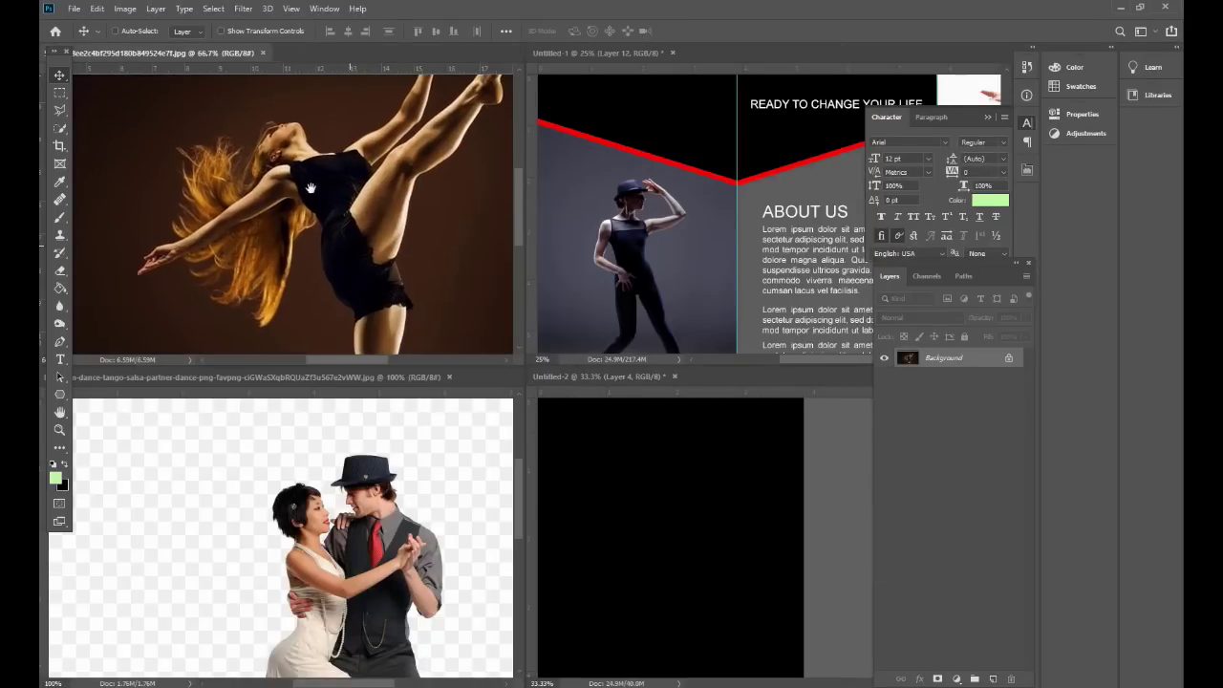
{"action": "left_click_drag", "start_coordinate": [372, 521], "coordinate": [326, 428]}
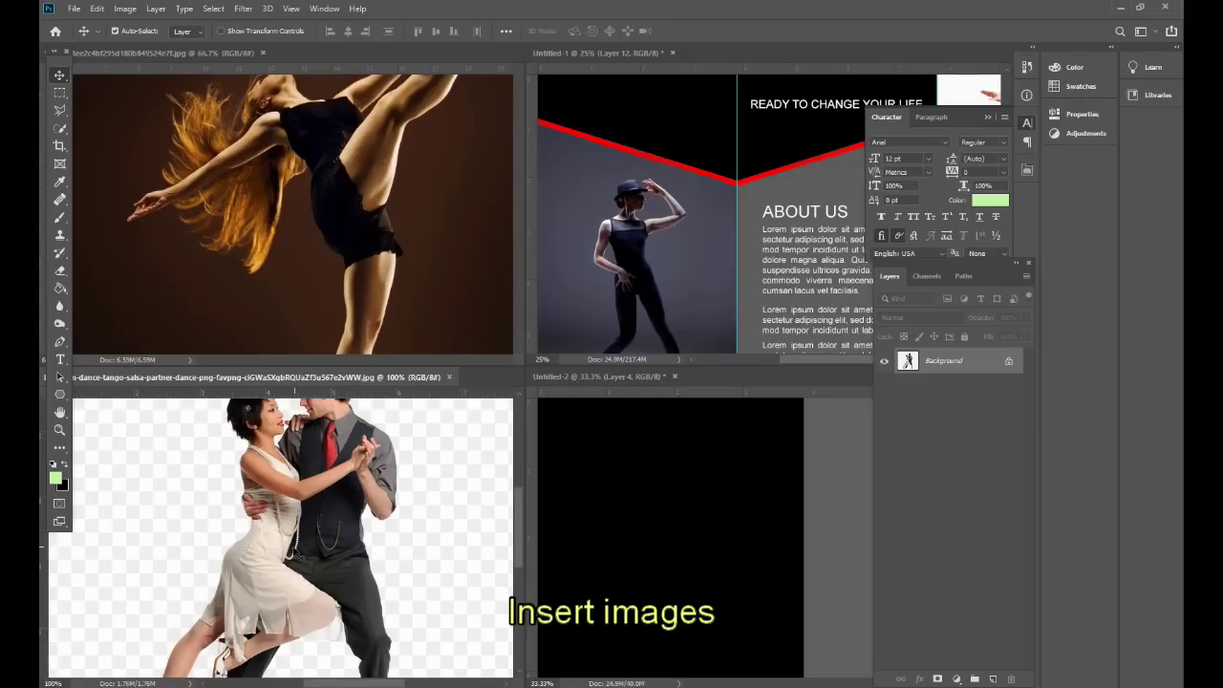
{"action": "left_click", "coordinate": [213, 9]}
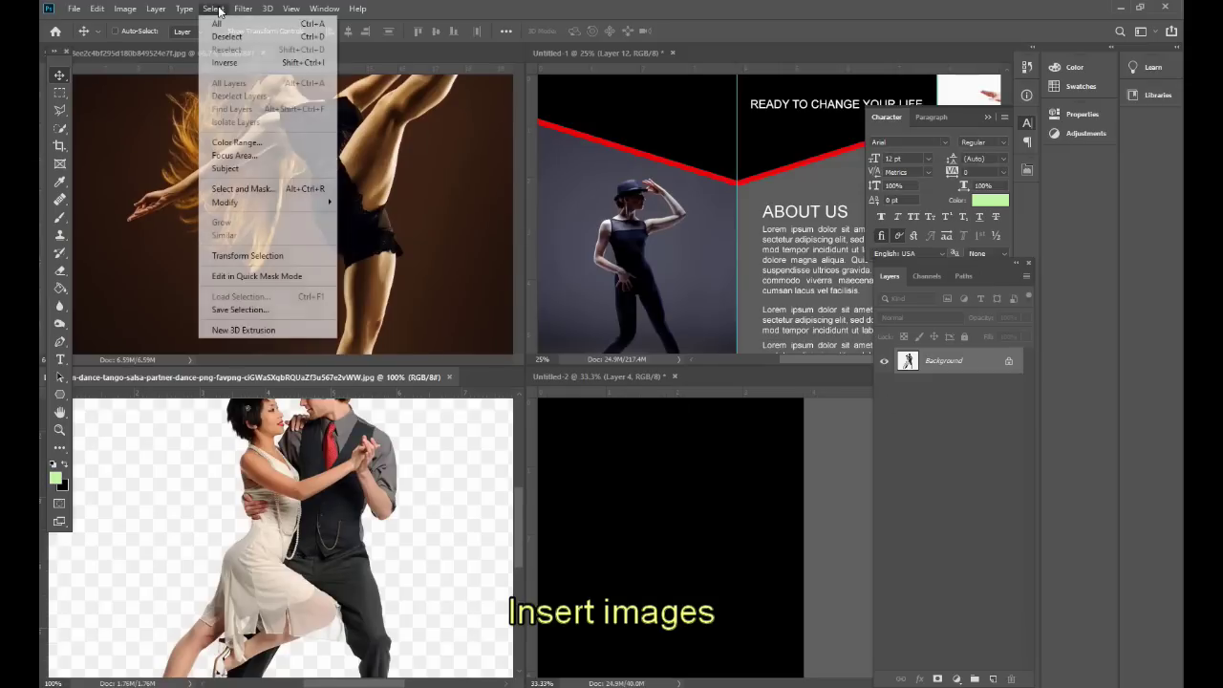
{"action": "left_click", "coordinate": [225, 36]}
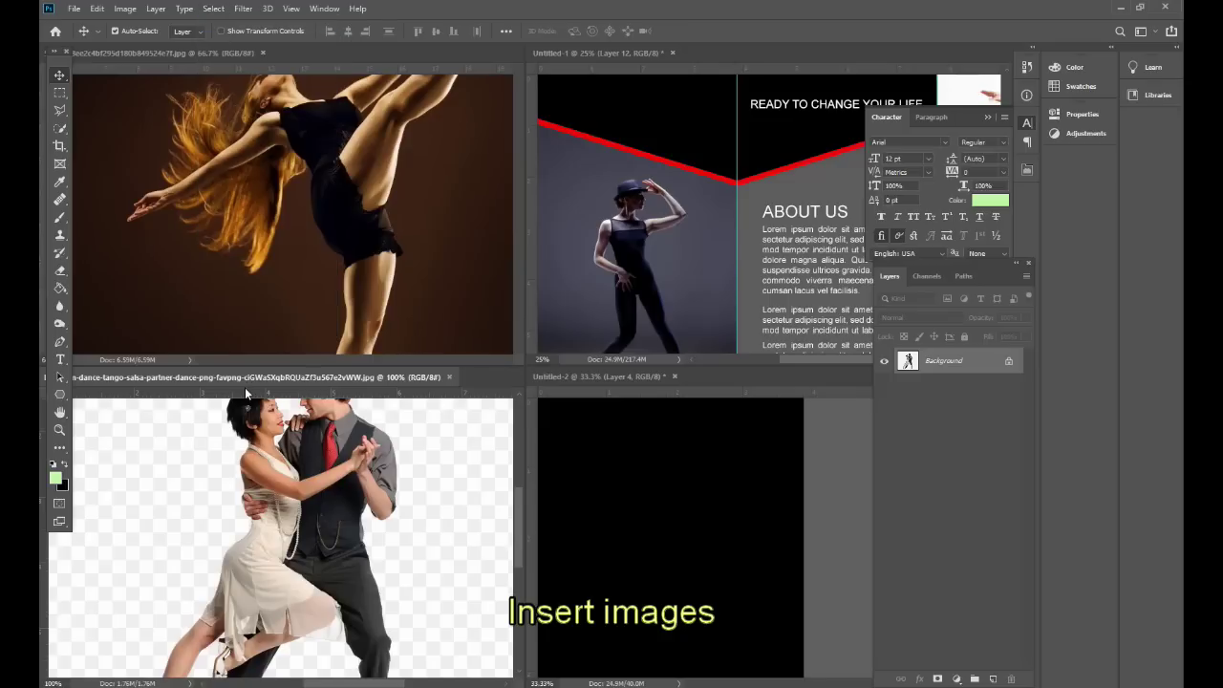
{"action": "left_click", "coordinate": [449, 379]}
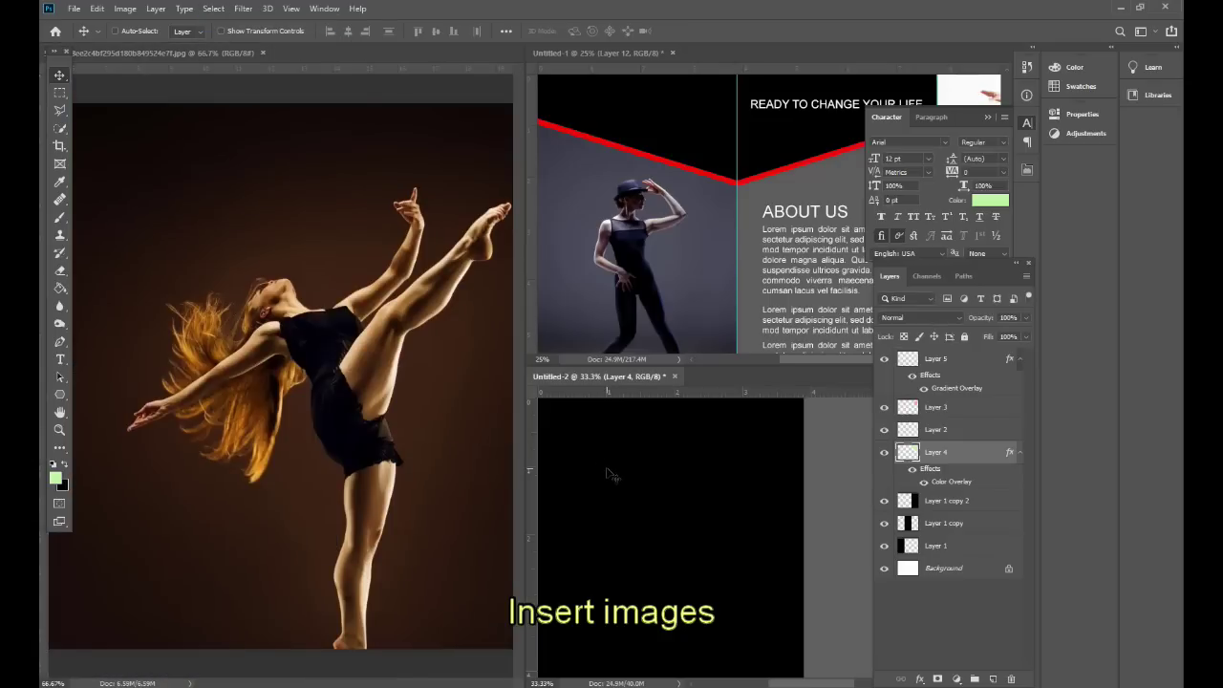
Step: Switch to full-screen mode without tabs and frame both brochure panels
{"action": "key", "text": "f"}
{"action": "left_click_drag", "start_coordinate": [519, 347], "coordinate": [295, 338]}
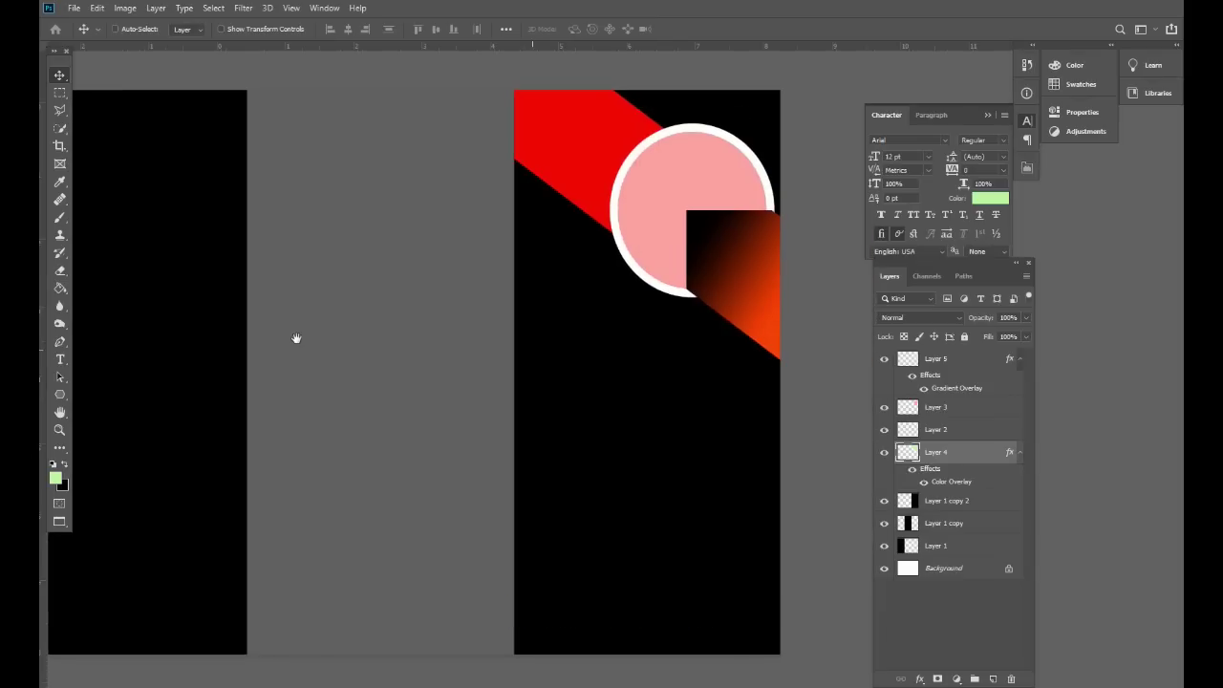
{"action": "left_click_drag", "start_coordinate": [611, 291], "coordinate": [491, 356]}
Step: Paste the tango couple into a selection of Layer 3's pink circle
{"action": "left_click", "coordinate": [910, 411]}
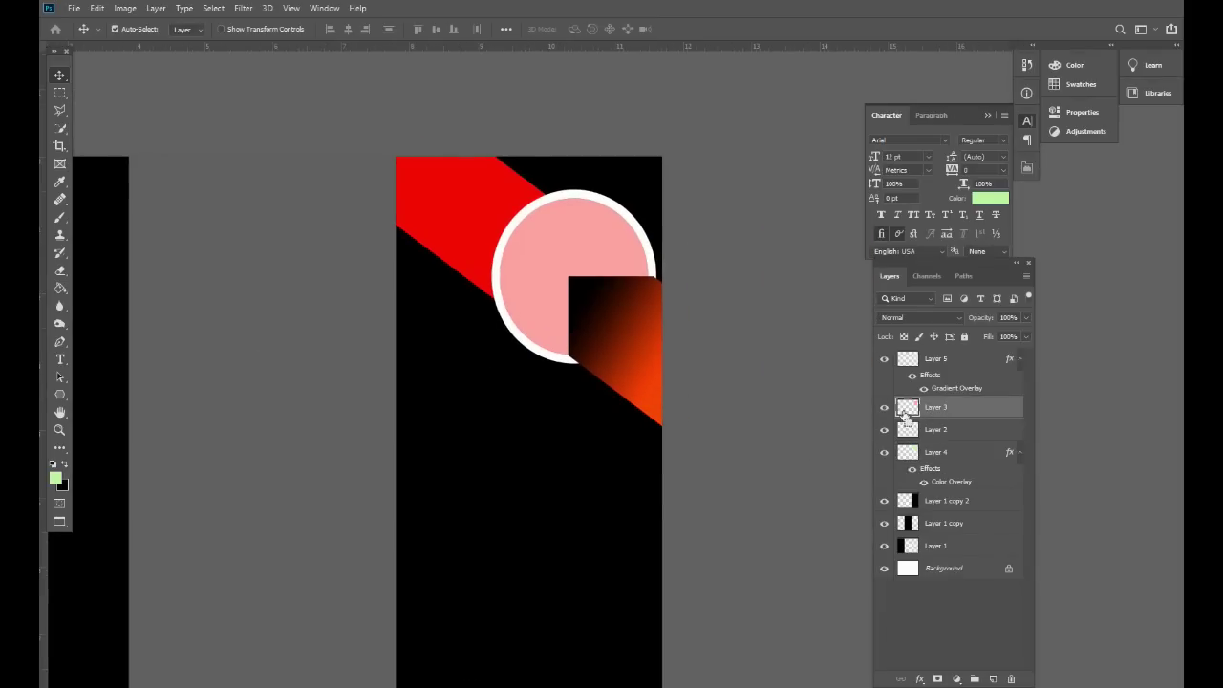
{"action": "left_click", "coordinate": [905, 411], "text": "ctrl"}
{"action": "key", "text": "ctrl+alt+shift+v"}
{"action": "left_click_drag", "start_coordinate": [593, 309], "coordinate": [595, 307]}
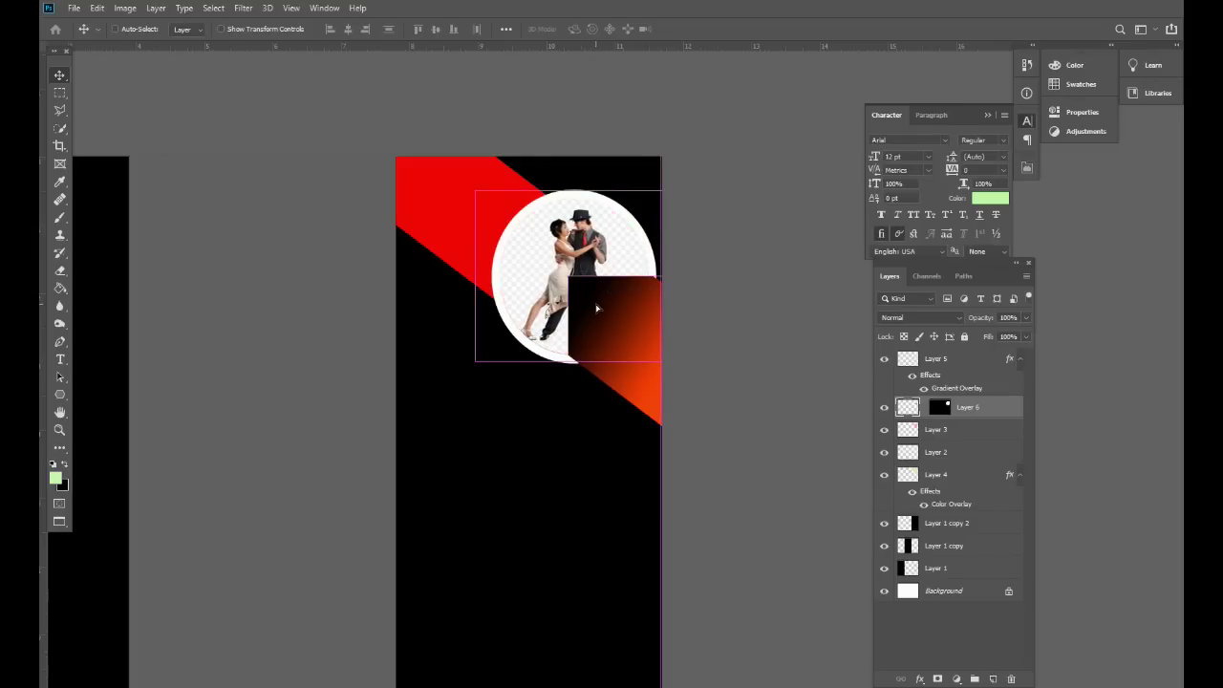
{"action": "scroll", "coordinate": [604, 306], "scroll_direction": "up", "scroll_amount": 1}
{"action": "key", "text": "ctrl+plus"}
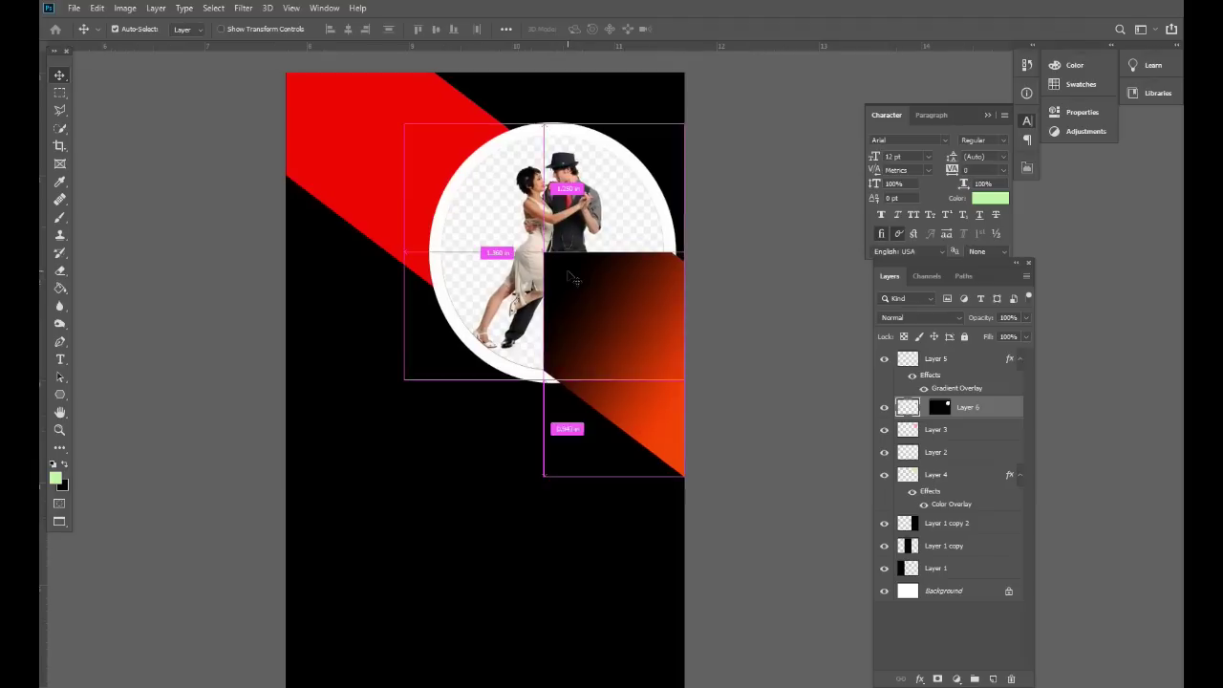
{"action": "left_click_drag", "start_coordinate": [570, 269], "coordinate": [579, 325]}
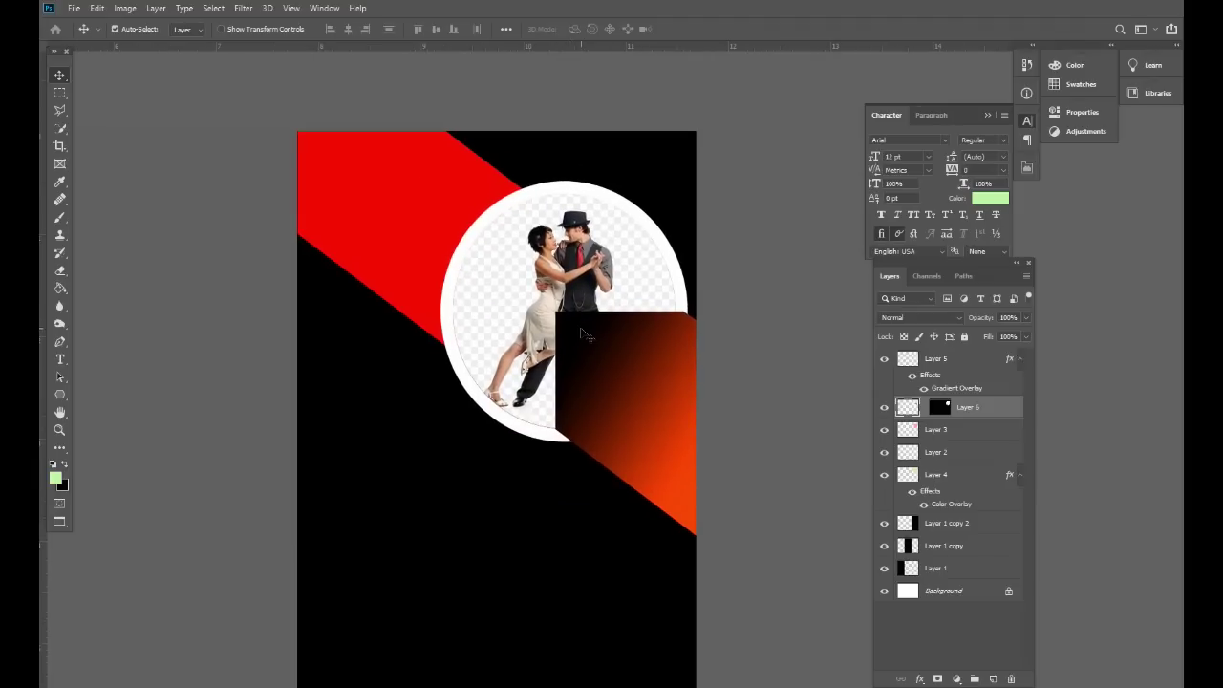
{"action": "key", "text": "ctrl+minus"}
{"action": "key", "text": "ctrl+minus"}
{"action": "key", "text": "ctrl+minus"}
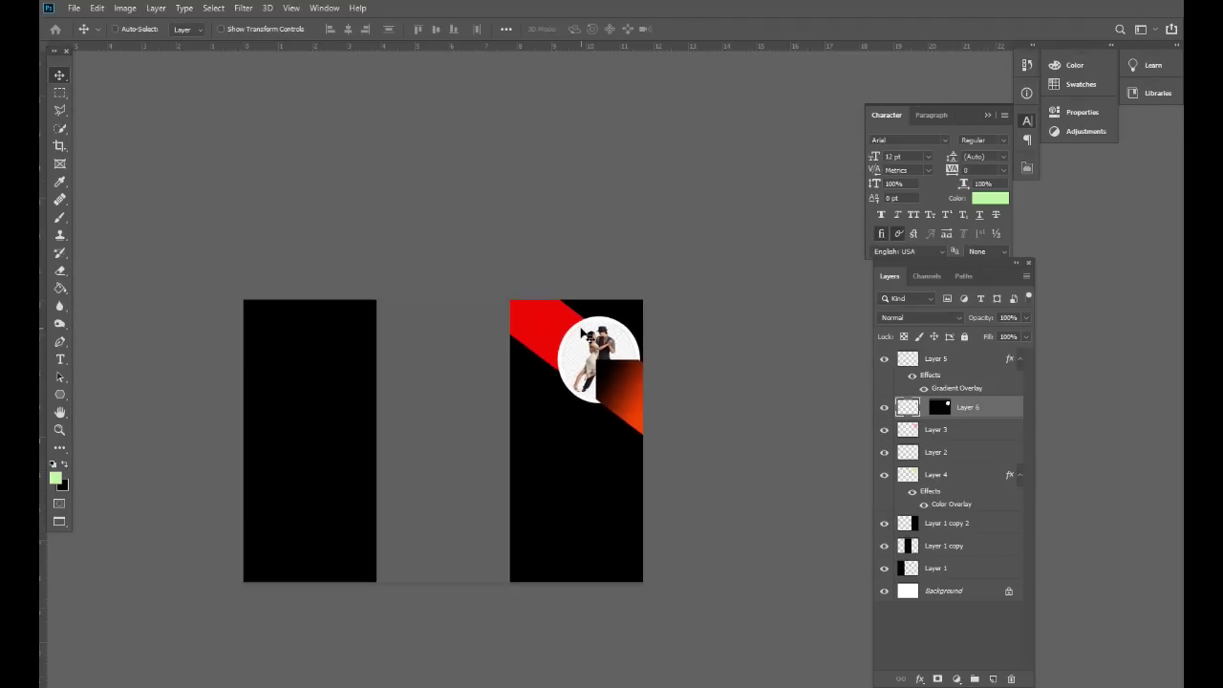
{"action": "key", "text": "ctrl+plus"}
{"action": "key", "text": "ctrl+plus"}
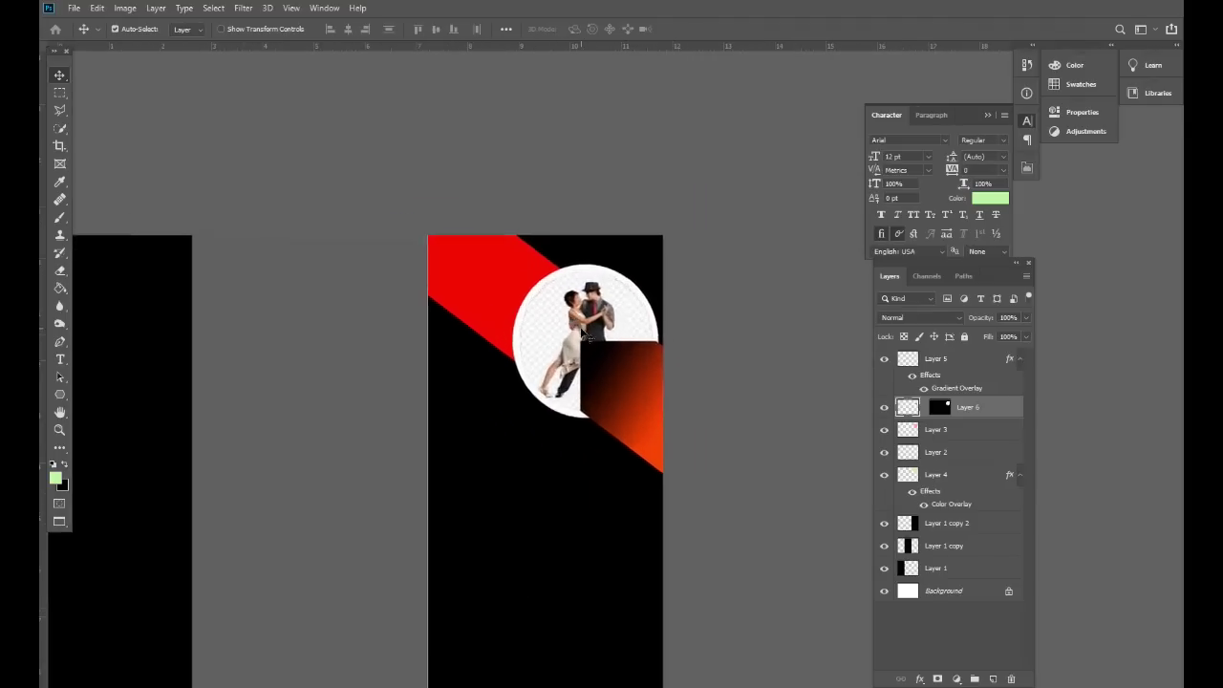
{"action": "key", "text": "ctrl+plus"}
{"action": "key", "text": "ctrl+plus"}
{"action": "left_click_drag", "start_coordinate": [556, 264], "coordinate": [507, 405]}
{"action": "key", "text": "ctrl+minus"}
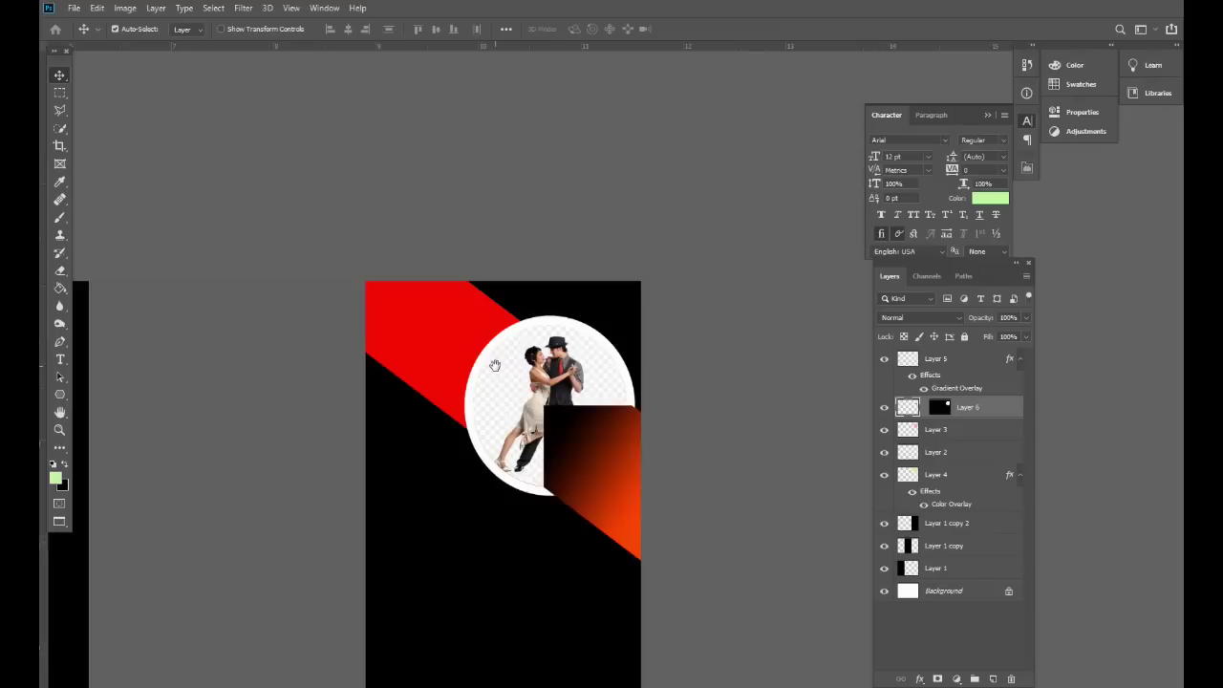
Step: Scale the tango couple to about 130% and rotate it roughly -25 degrees
{"action": "key", "text": "ctrl+t"}
{"action": "mouse_move", "coordinate": [640, 322]}
{"action": "left_mouse_down"}
{"action": "mouse_move", "coordinate": [671, 311]}
{"action": "mouse_move", "coordinate": [661, 333]}
{"action": "mouse_move", "coordinate": [605, 362]}
{"action": "left_mouse_up"}
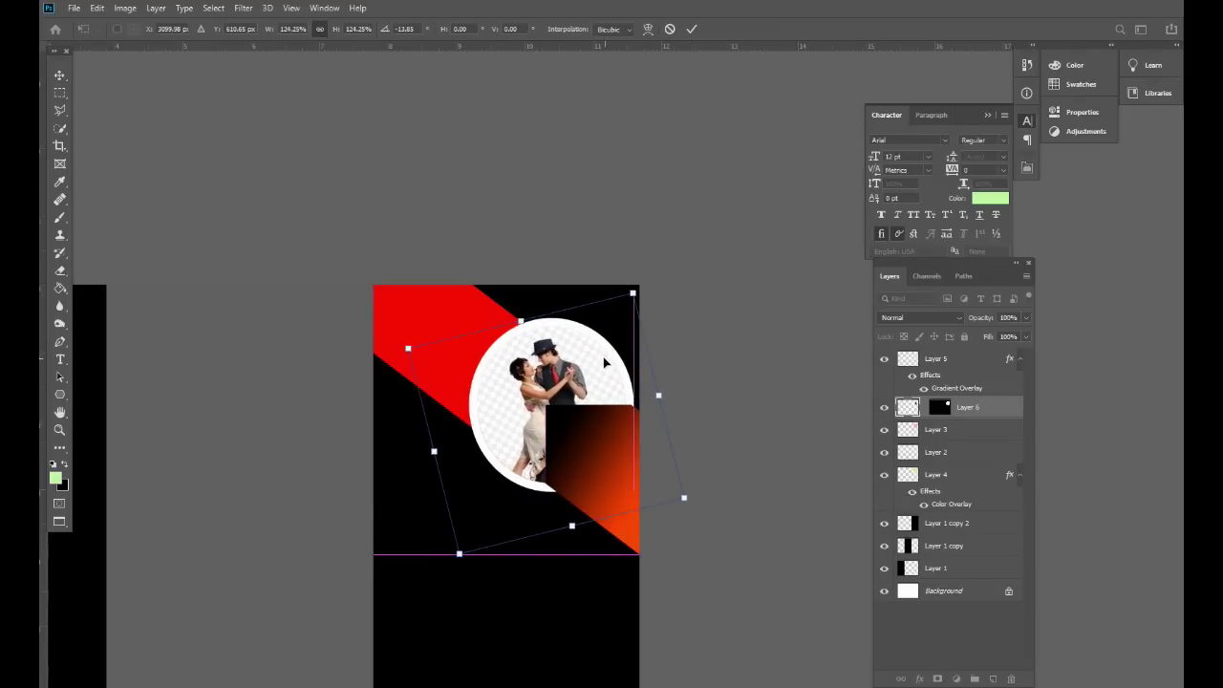
{"action": "left_click_drag", "start_coordinate": [703, 295], "coordinate": [684, 280]}
{"action": "left_click_drag", "start_coordinate": [611, 381], "coordinate": [602, 380]}
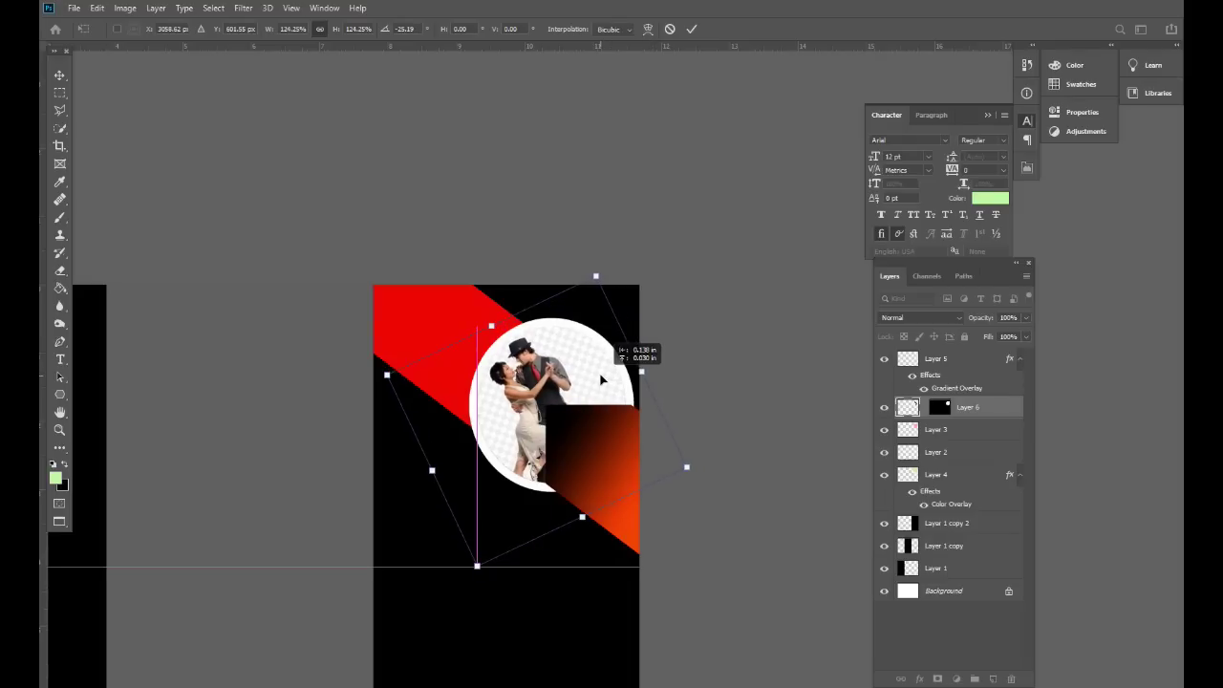
{"action": "left_click_drag", "start_coordinate": [596, 275], "coordinate": [605, 270]}
{"action": "left_click_drag", "start_coordinate": [592, 325], "coordinate": [598, 323]}
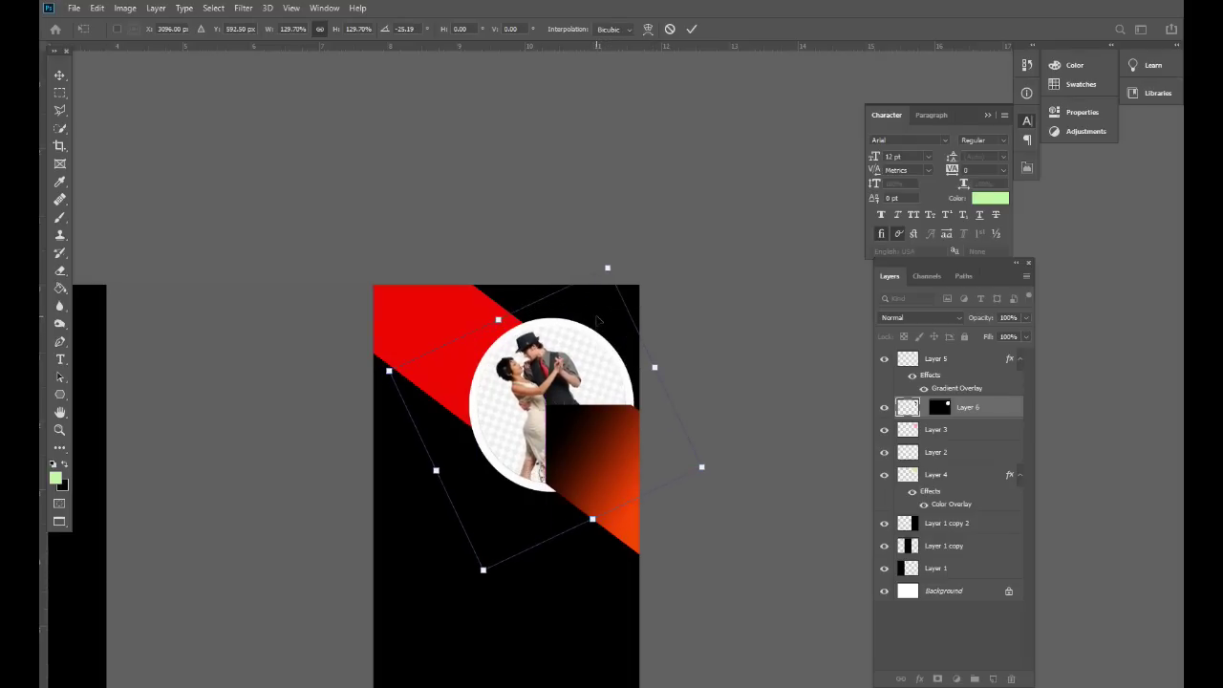
{"action": "key", "text": "Return"}
Step: Fill the empty area around the dancers with pink using a similar-colour selection
{"action": "left_click", "coordinate": [60, 128]}
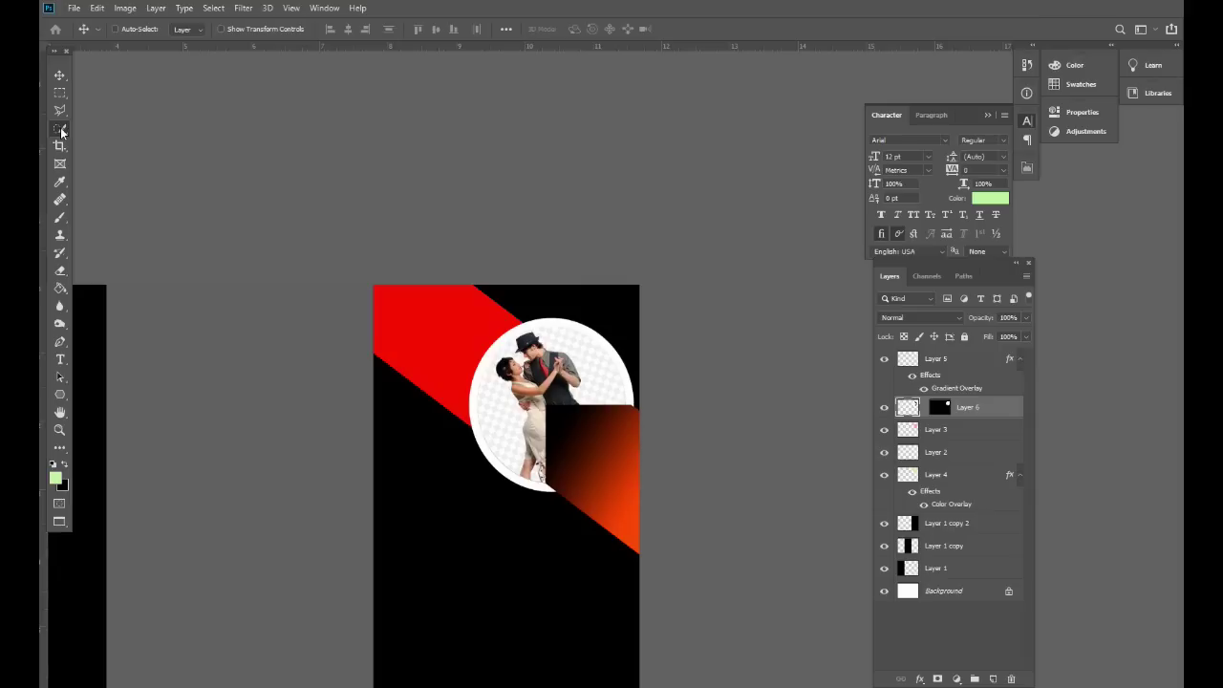
{"action": "left_click", "coordinate": [108, 143]}
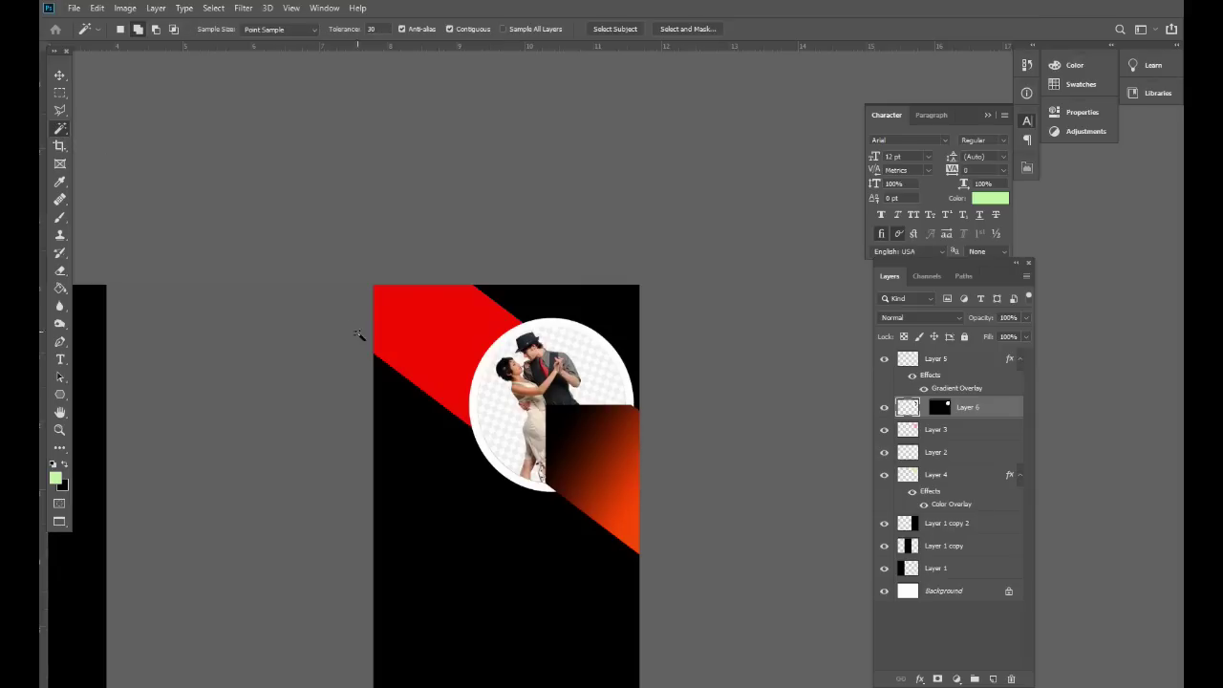
{"action": "left_click", "coordinate": [507, 417]}
{"action": "key", "text": "Delete"}
{"action": "key", "text": "ctrl+d"}
{"action": "key", "text": "v"}
Step: Fill the gap between the woman's neck and arm with pink
{"action": "scroll", "coordinate": [567, 397], "scroll_direction": "up", "scroll_amount": 3}
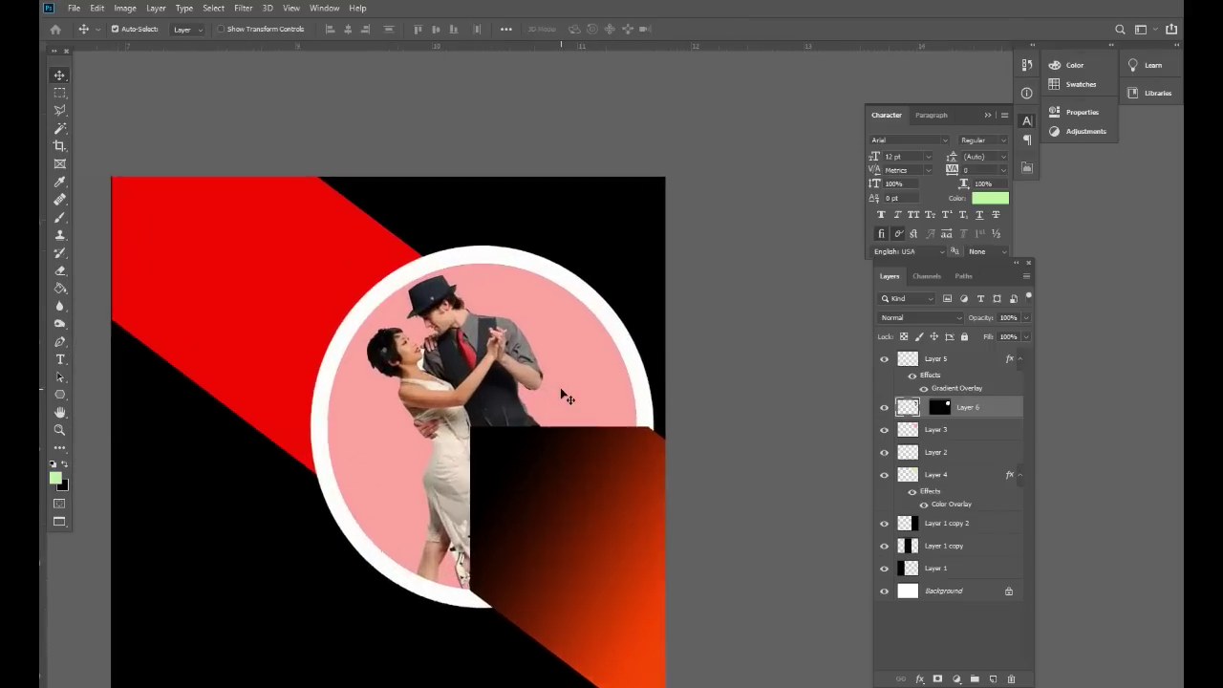
{"action": "scroll", "coordinate": [560, 391], "scroll_direction": "up", "scroll_amount": 3}
{"action": "scroll", "coordinate": [527, 391], "scroll_direction": "up", "scroll_amount": 3}
{"action": "left_click_drag", "start_coordinate": [578, 417], "coordinate": [599, 422]}
{"action": "key", "text": "w"}
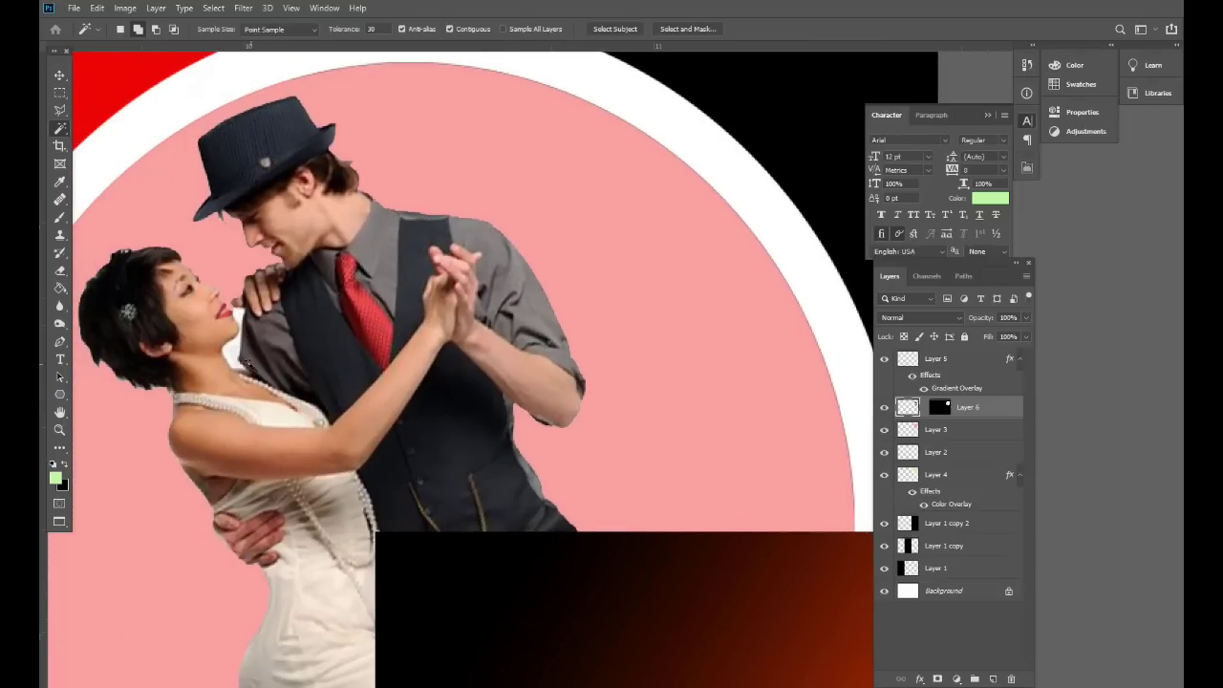
{"action": "left_click", "coordinate": [234, 349]}
{"action": "key", "text": "Delete"}
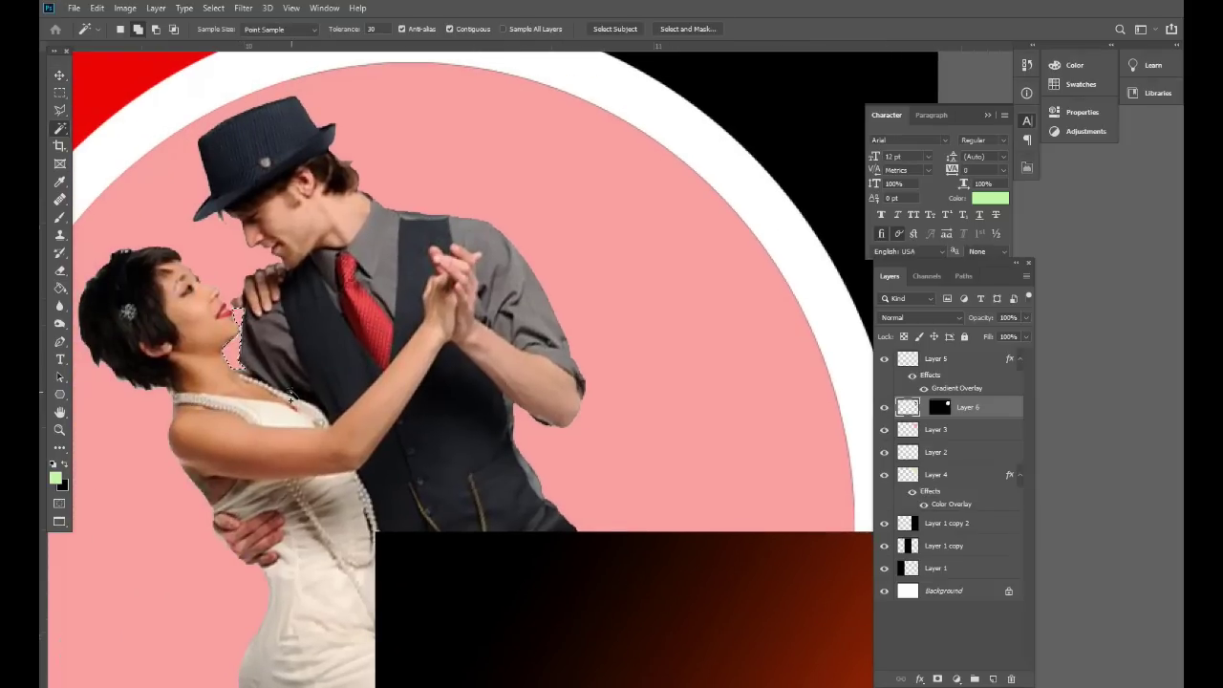
{"action": "key", "text": "ctrl+d"}
{"action": "key", "text": "v"}
Step: Hide the guides and zoom out so both brochure panels are visible
{"action": "key", "text": "ctrl+semicolon"}
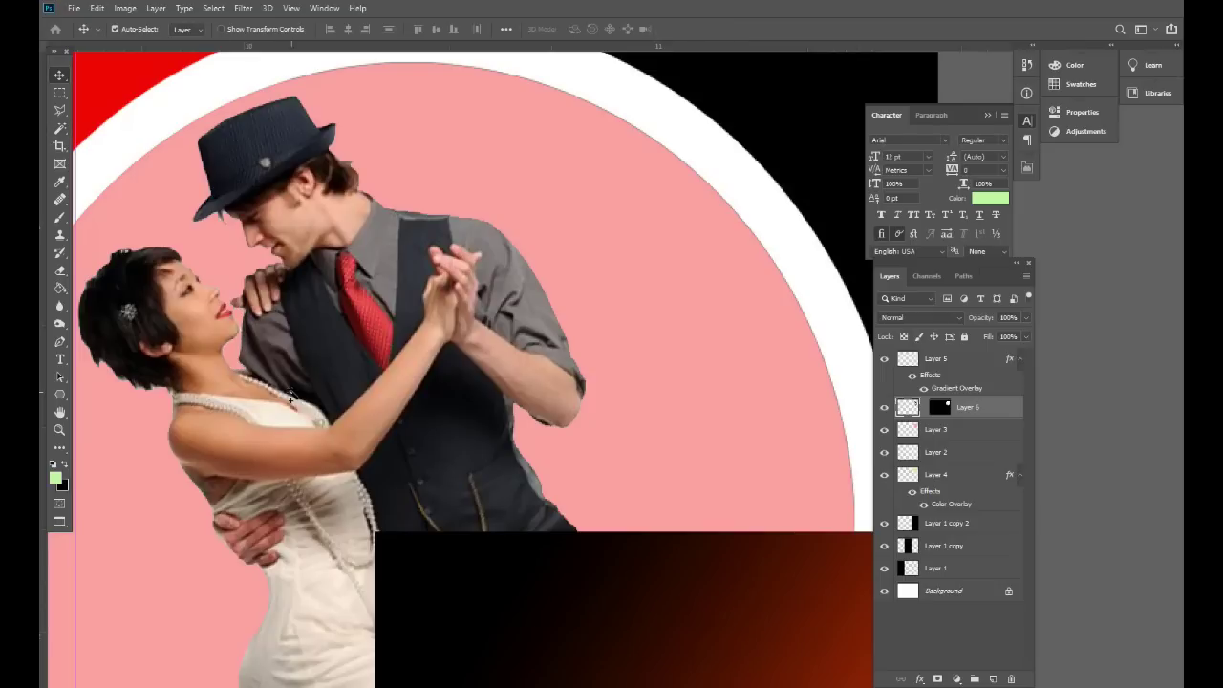
{"action": "key", "text": "ctrl+minus"}
{"action": "key", "text": "ctrl+minus"}
{"action": "key", "text": "ctrl+semicolon"}
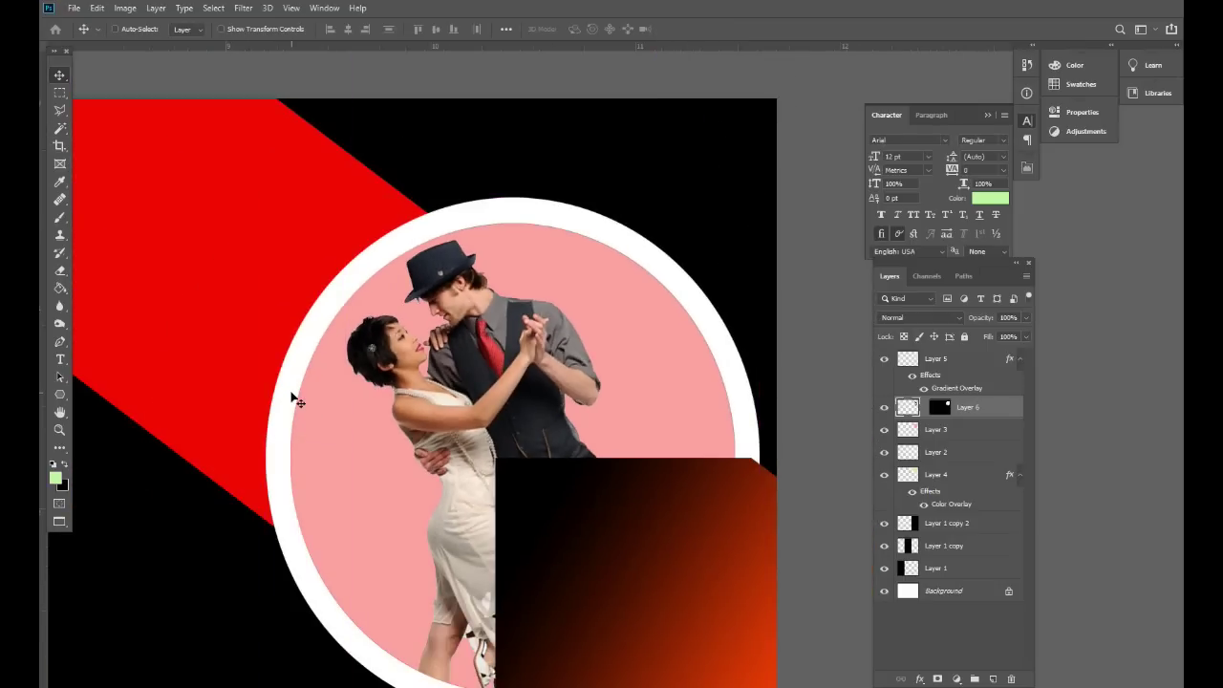
{"action": "key", "text": "ctrl+minus"}
{"action": "key", "text": "ctrl+minus"}
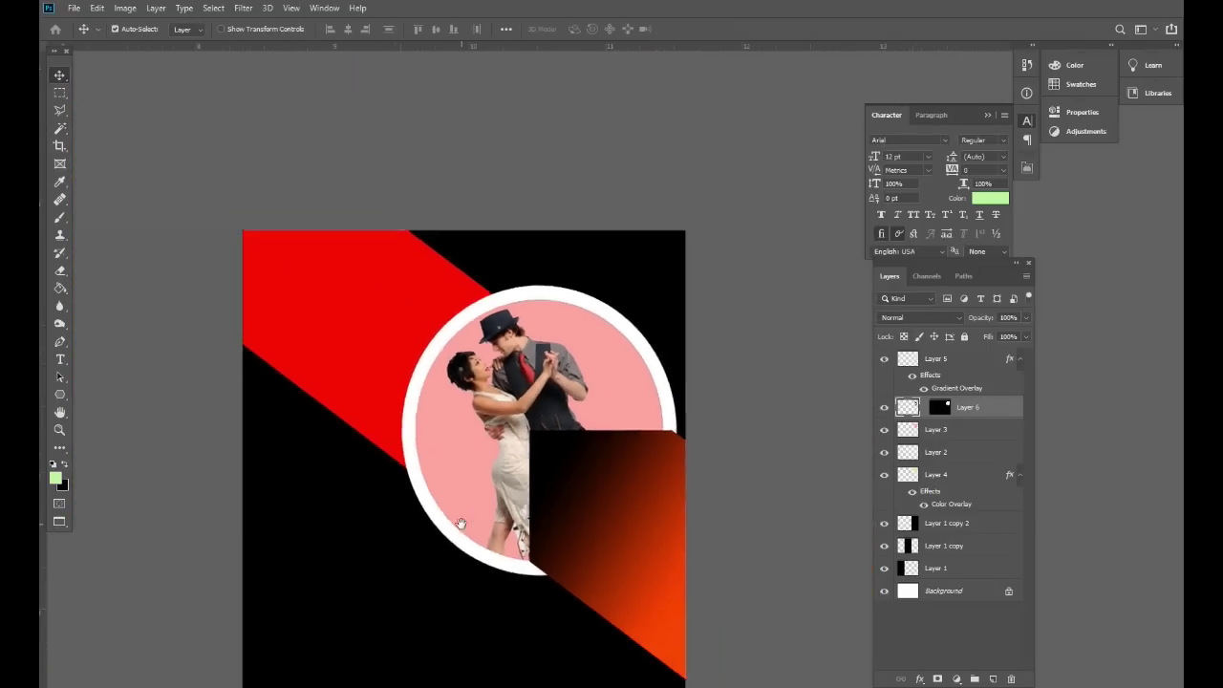
{"action": "key", "text": "ctrl+minus"}
{"action": "scroll", "coordinate": [469, 497], "scroll_direction": "down", "scroll_amount": 3}
{"action": "mouse_move", "coordinate": [514, 456]}
{"action": "left_mouse_down"}
{"action": "mouse_move", "coordinate": [456, 456]}
{"action": "mouse_move", "coordinate": [450, 418]}
{"action": "left_mouse_up"}
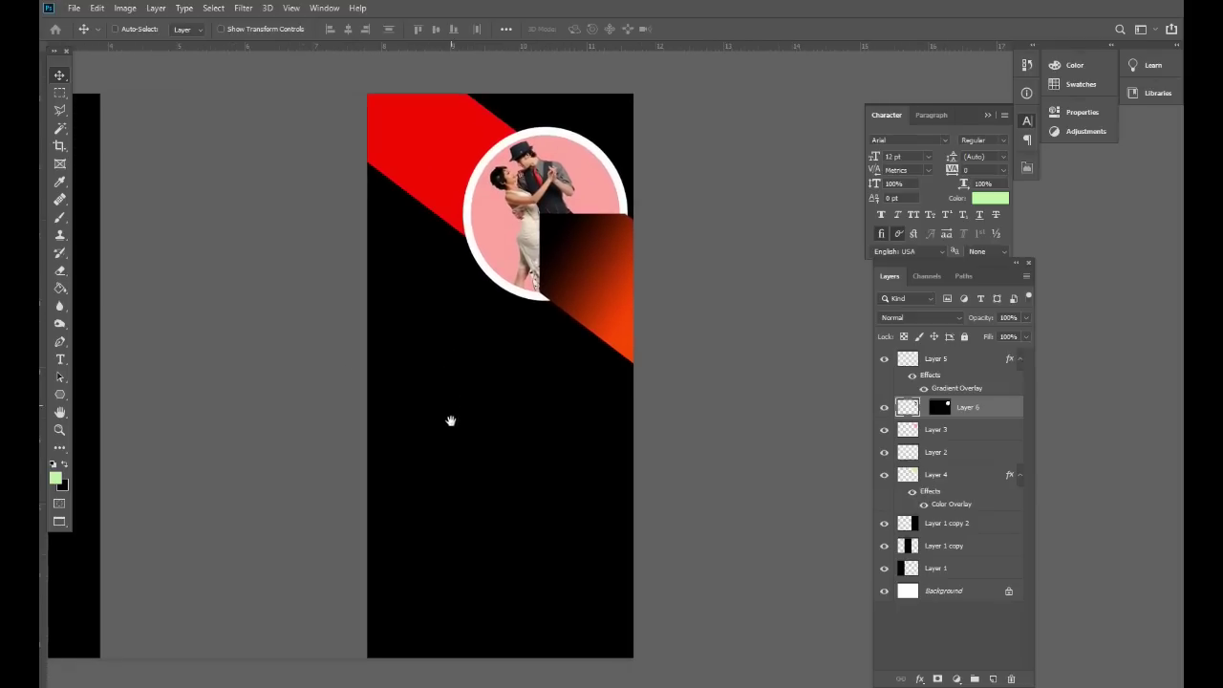
{"action": "left_click_drag", "start_coordinate": [396, 577], "coordinate": [543, 560]}
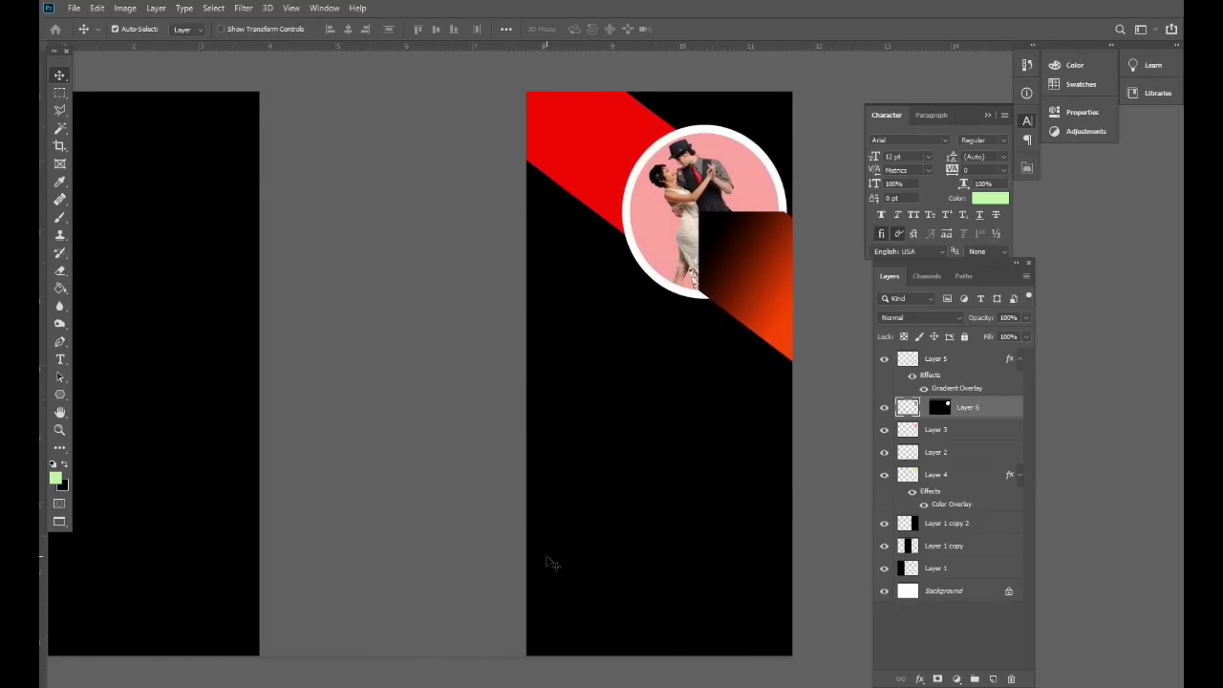
Step: Draw a triangular Polygonal Lasso selection across the lower left of the spread
{"action": "scroll", "coordinate": [551, 563], "scroll_direction": "down", "scroll_amount": 1}
{"action": "scroll", "coordinate": [551, 563], "scroll_direction": "down", "scroll_amount": 1}
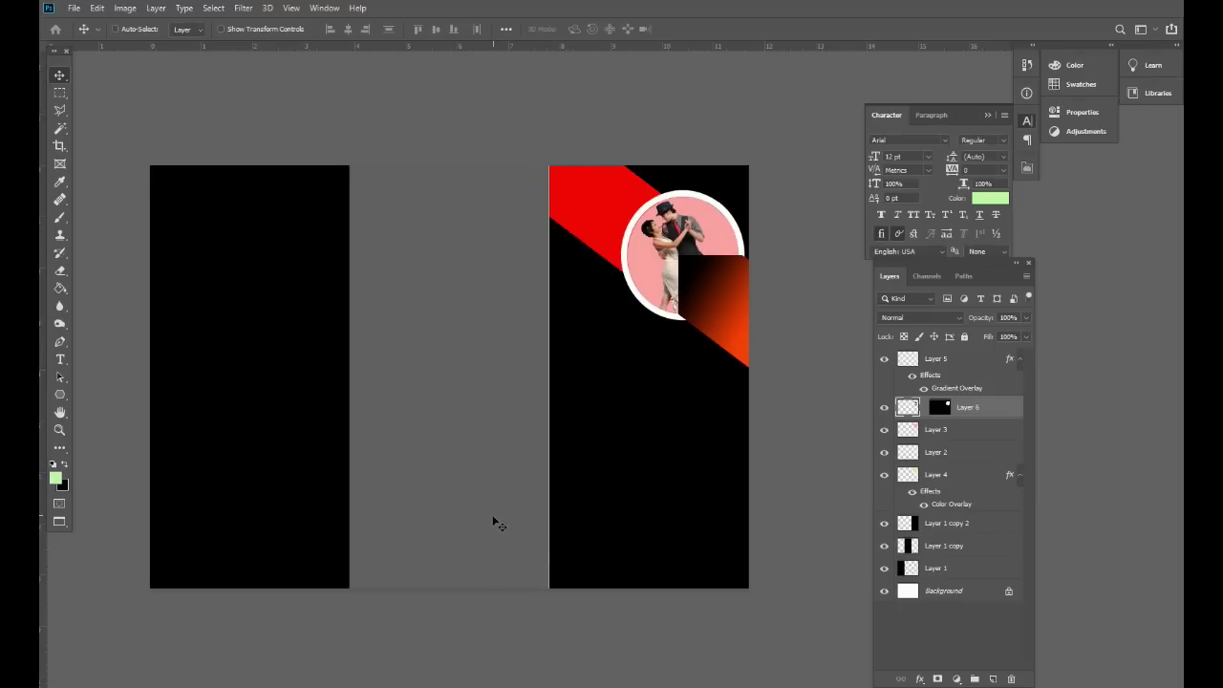
{"action": "key", "text": "m"}
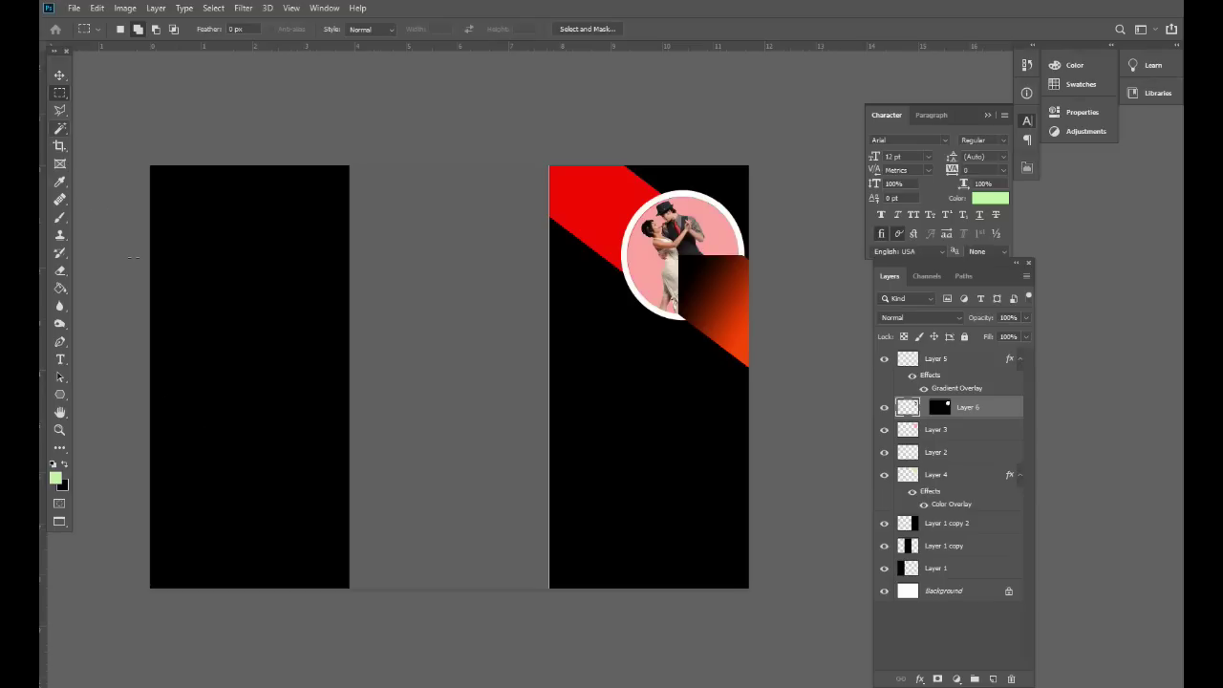
{"action": "scroll", "coordinate": [287, 388], "scroll_direction": "down", "scroll_amount": 2}
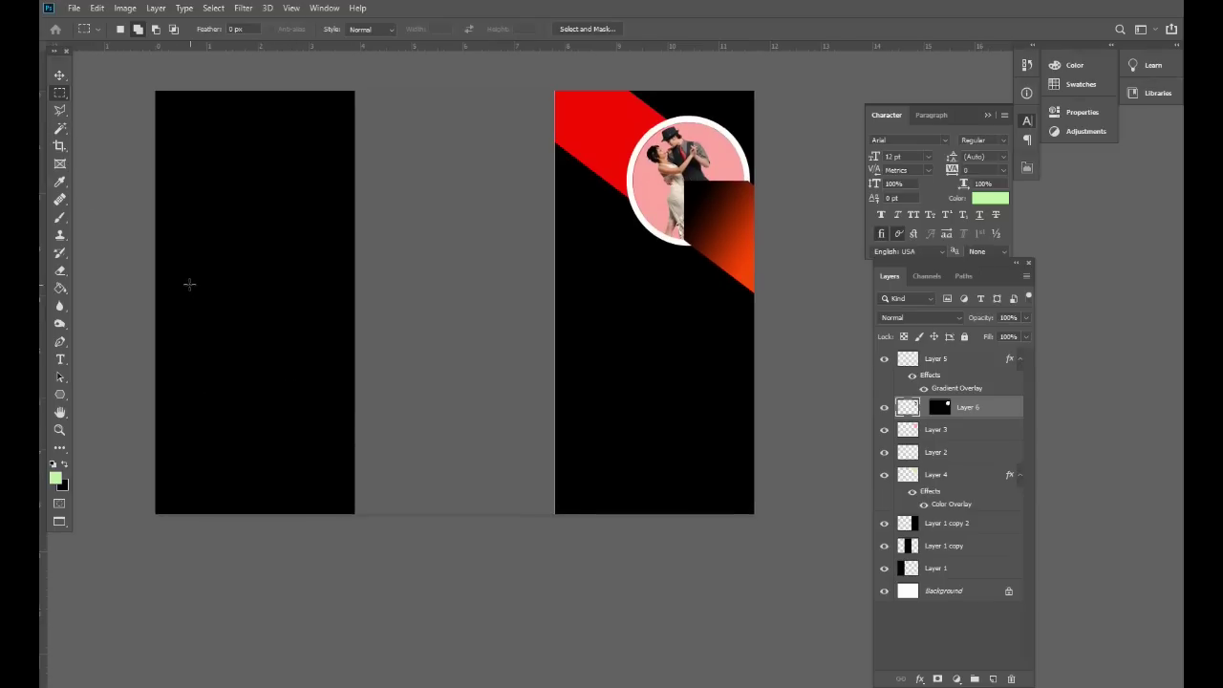
{"action": "scroll", "coordinate": [200, 306], "scroll_direction": "up", "scroll_amount": 2}
{"action": "left_click", "coordinate": [60, 110]}
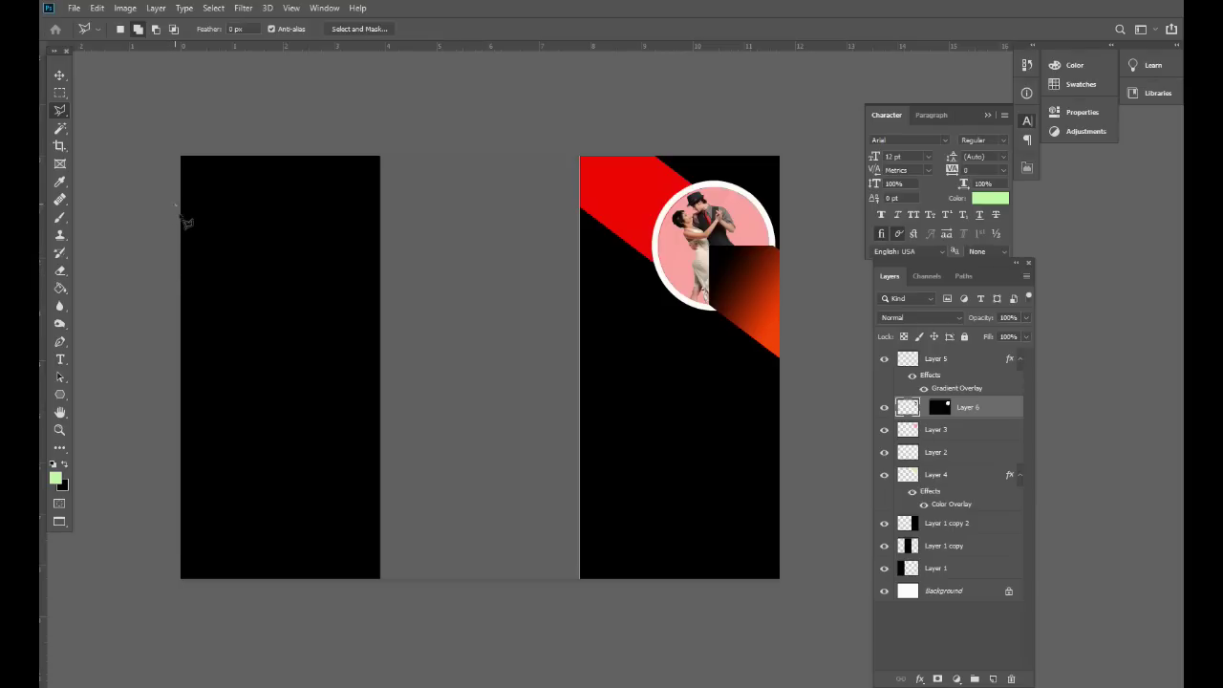
{"action": "left_click", "coordinate": [715, 586]}
{"action": "left_click", "coordinate": [284, 619]}
{"action": "left_click", "coordinate": [139, 580]}
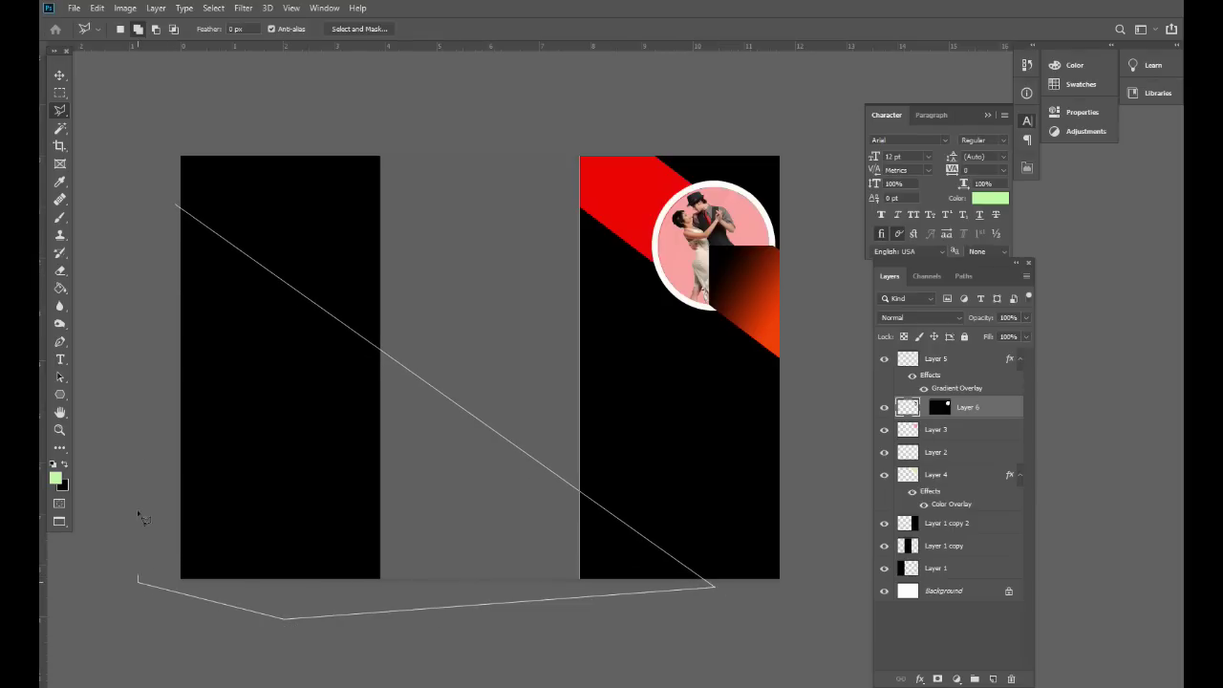
{"action": "double_click", "coordinate": [136, 256]}
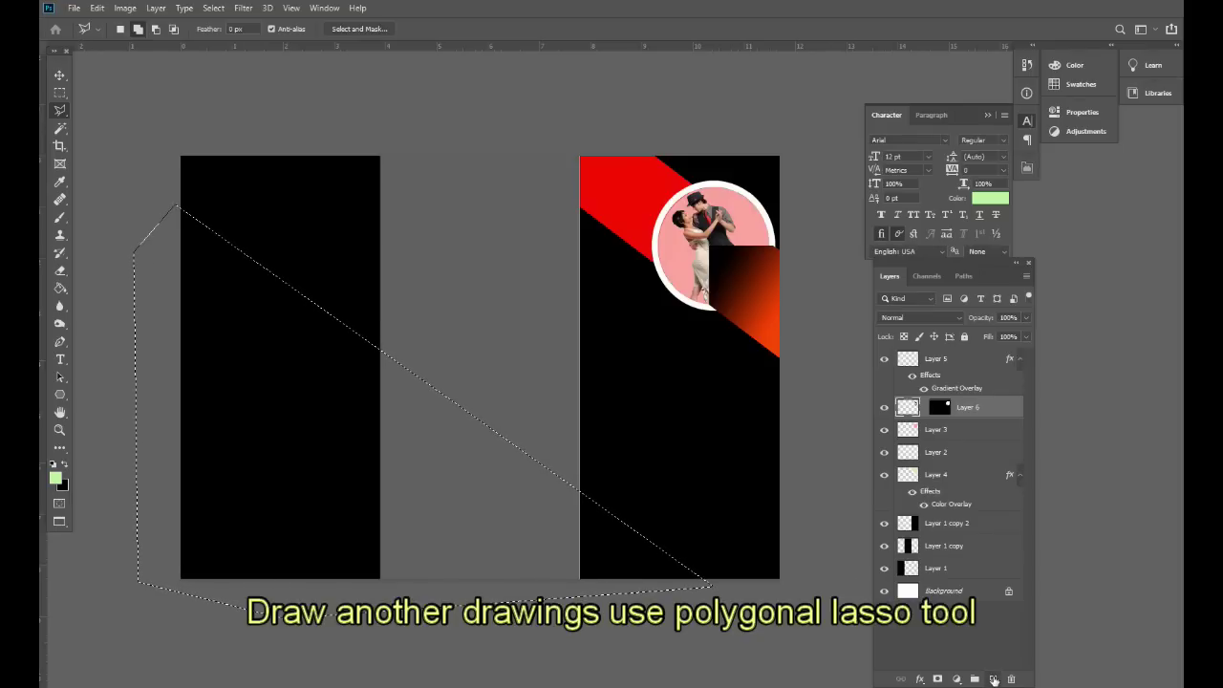
Step: Fill the triangle with light green on a new Layer 7, then deselect
{"action": "left_click", "coordinate": [992, 679]}
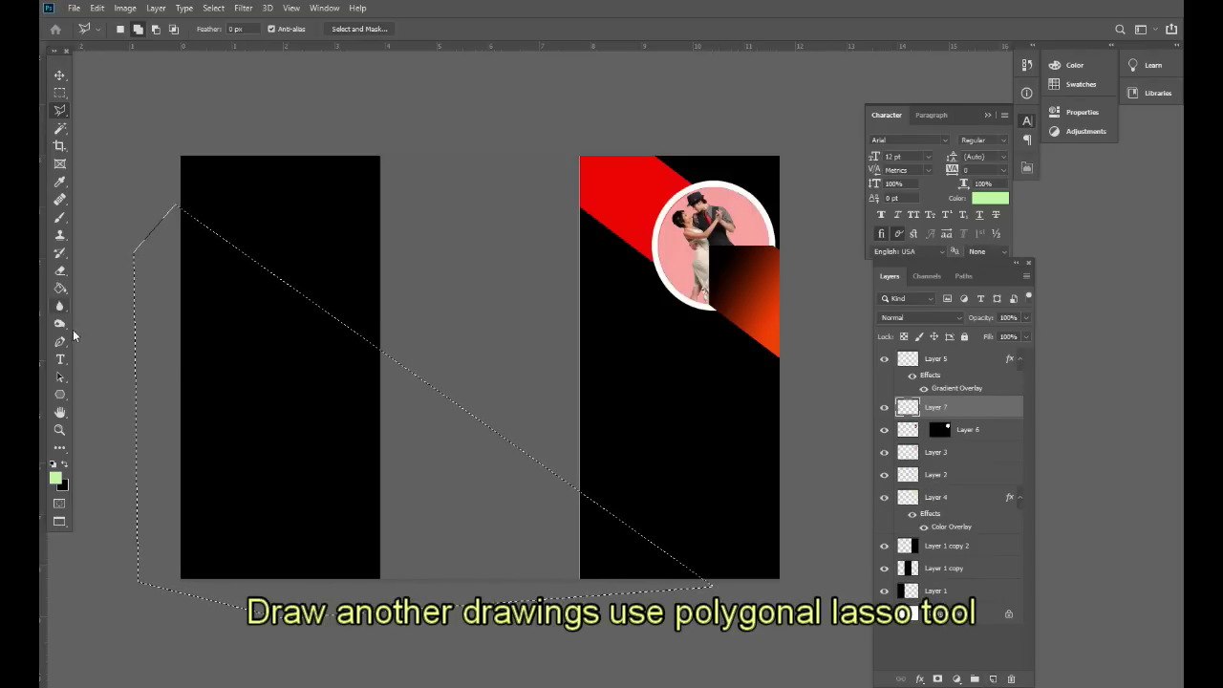
{"action": "left_click", "coordinate": [59, 287]}
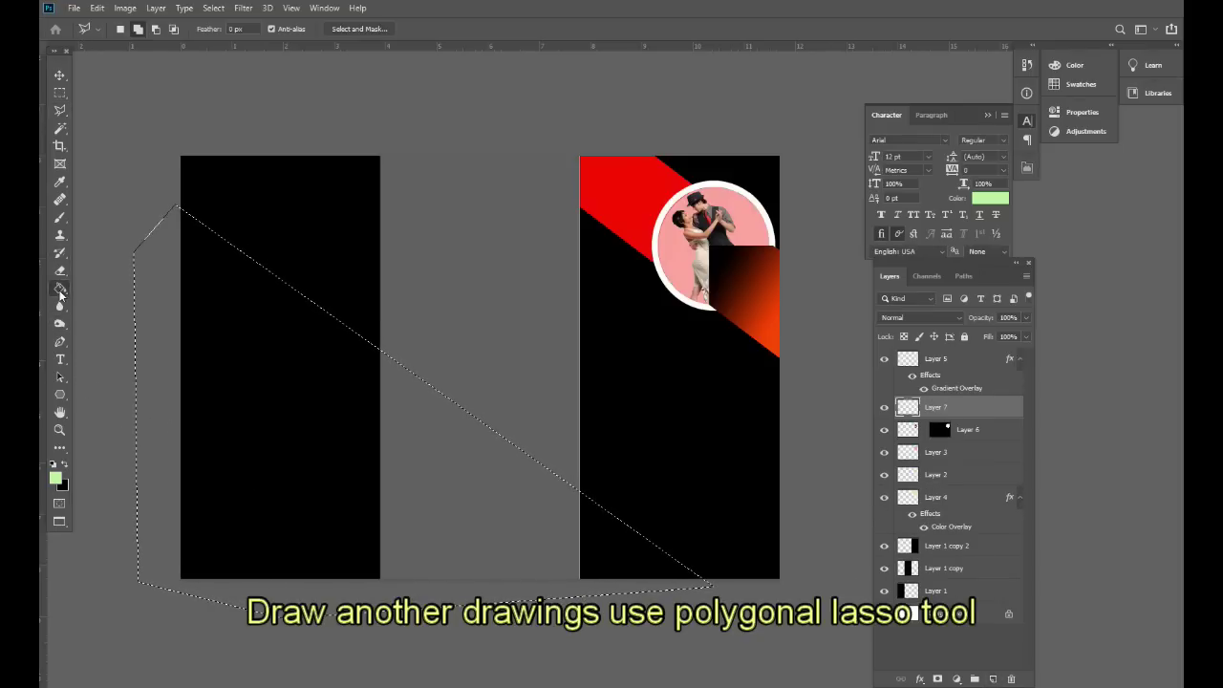
{"action": "left_click", "coordinate": [323, 432]}
{"action": "left_click", "coordinate": [213, 8]}
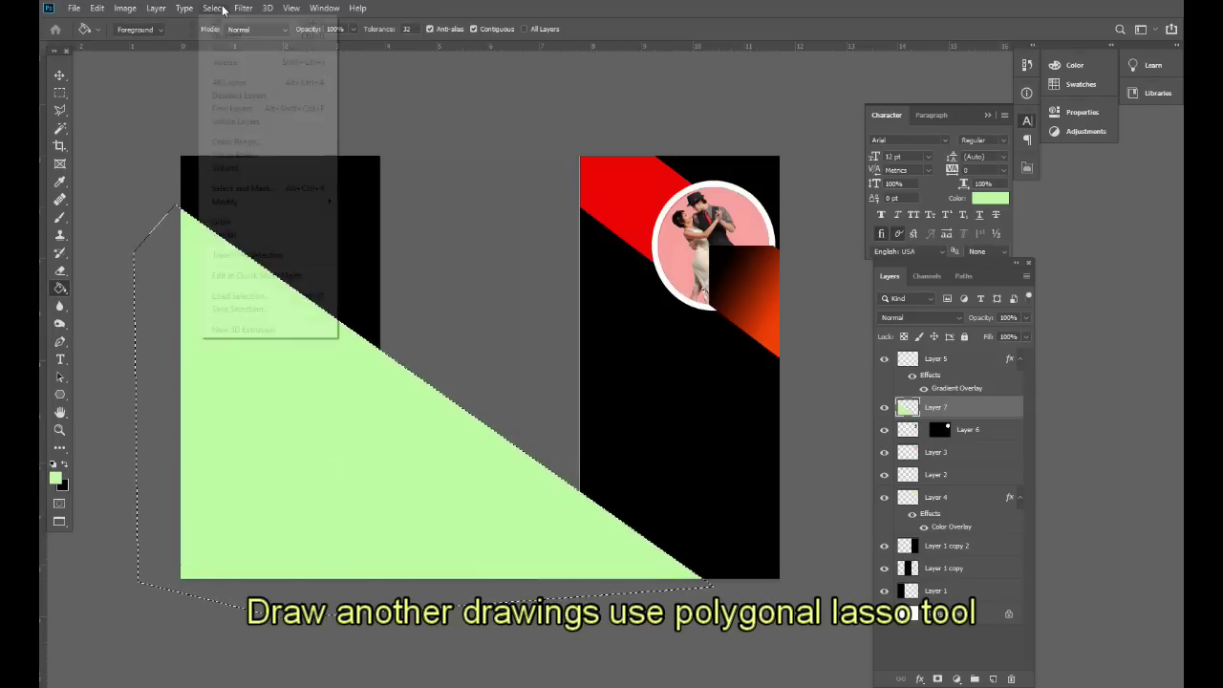
{"action": "left_click", "coordinate": [227, 37]}
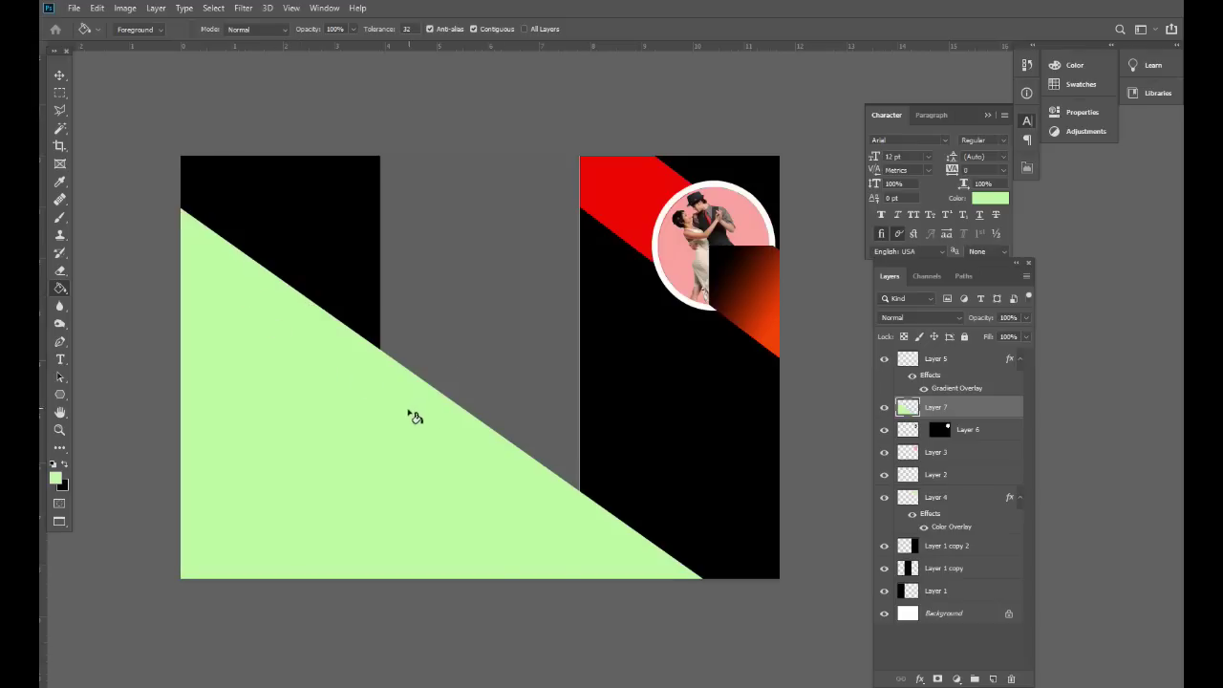
Step: Add a red Color Overlay to the Layer 7 triangle
{"action": "right_click", "coordinate": [1016, 407]}
{"action": "left_click", "coordinate": [888, 131]}
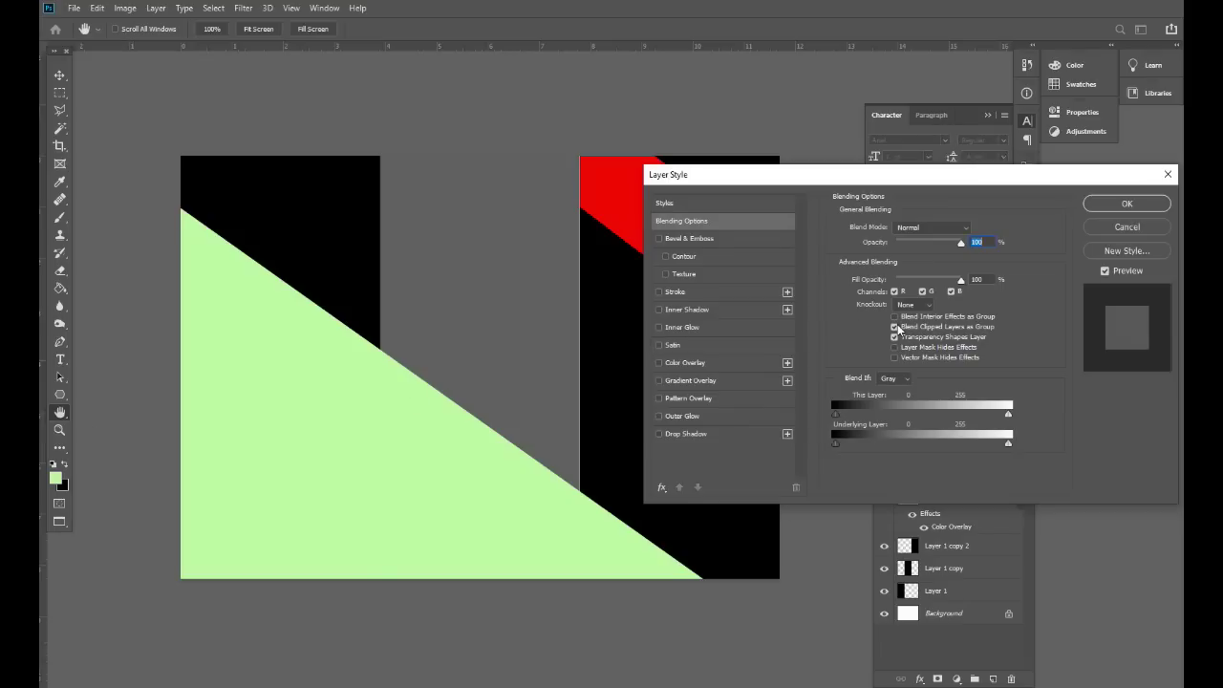
{"action": "left_click", "coordinate": [756, 359]}
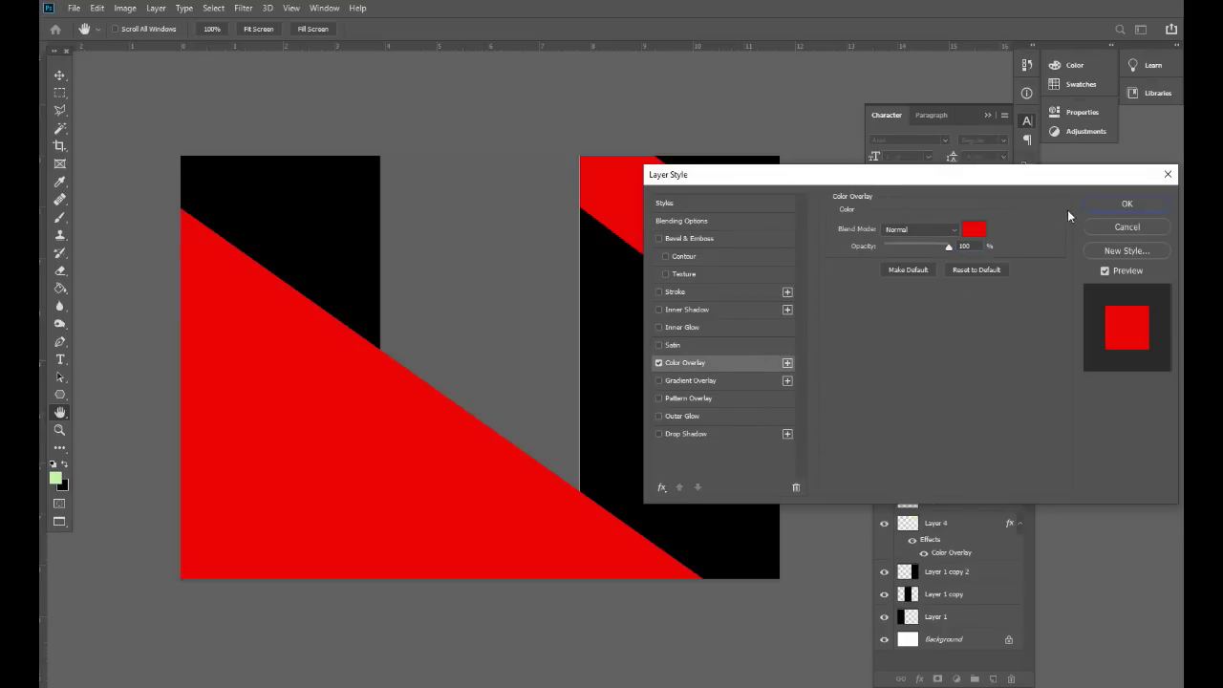
{"action": "left_click", "coordinate": [1153, 203]}
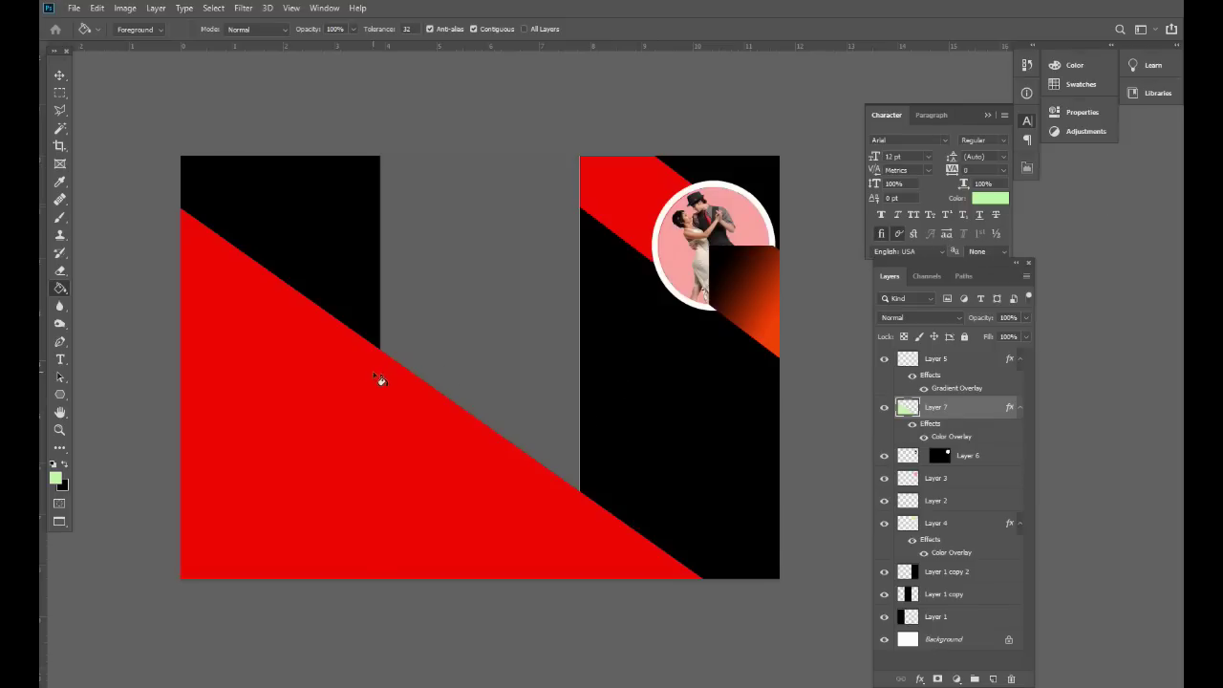
Step: Duplicate Layer 7 and set the copy's Color Overlay to black #000000
{"action": "right_click", "coordinate": [986, 413]}
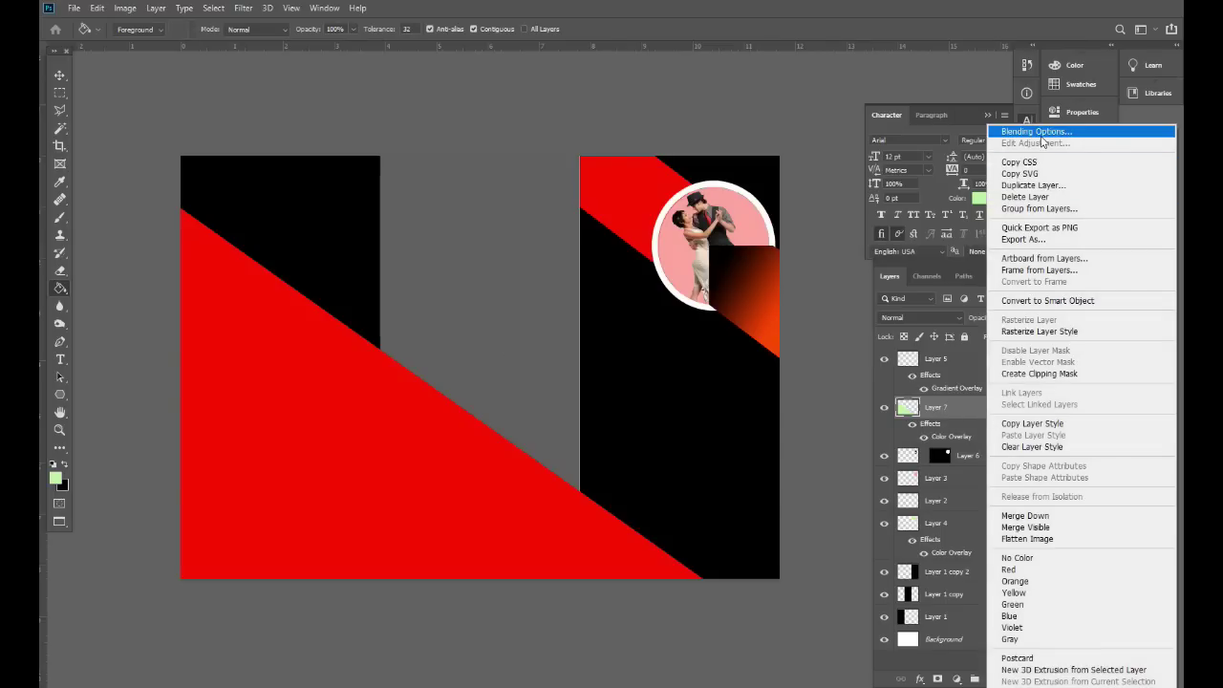
{"action": "left_click", "coordinate": [1032, 186]}
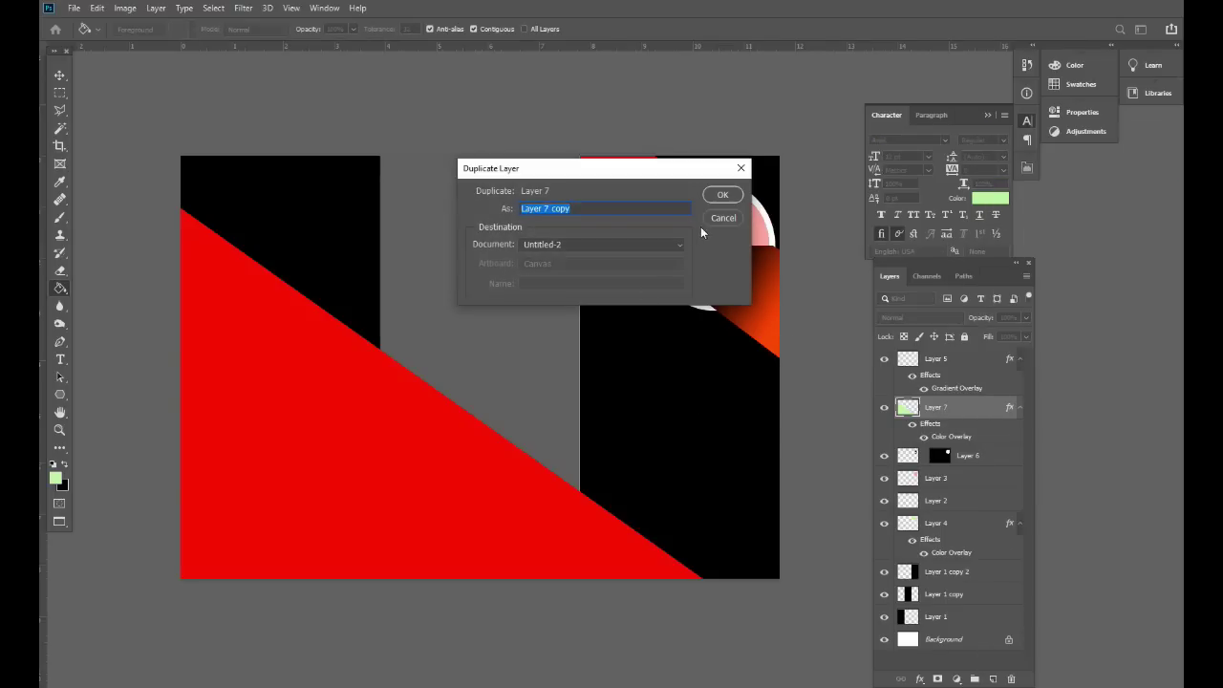
{"action": "left_click", "coordinate": [722, 195]}
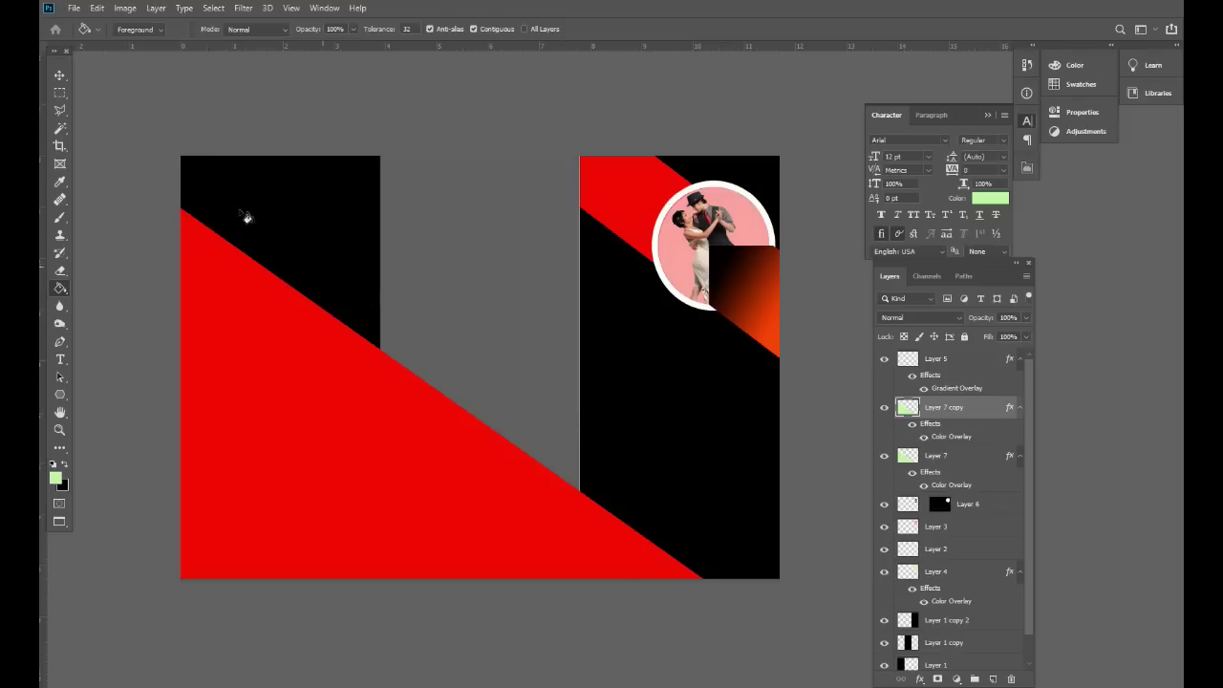
{"action": "left_click", "coordinate": [59, 75]}
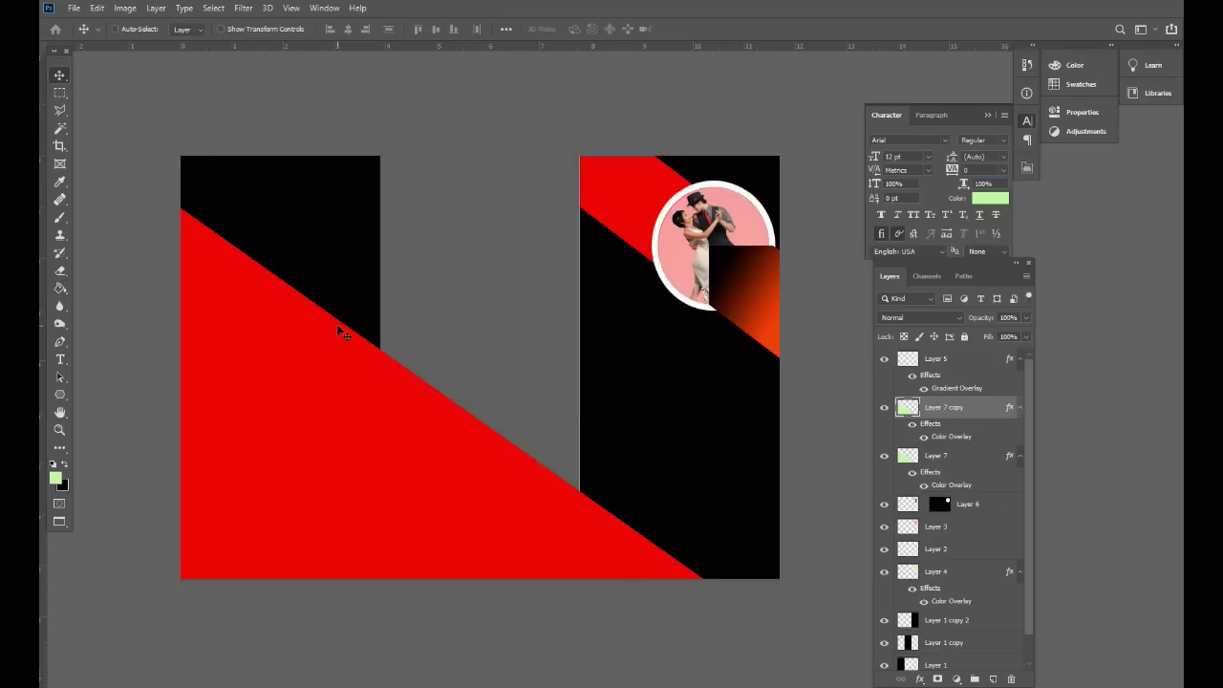
{"action": "right_click", "coordinate": [989, 421]}
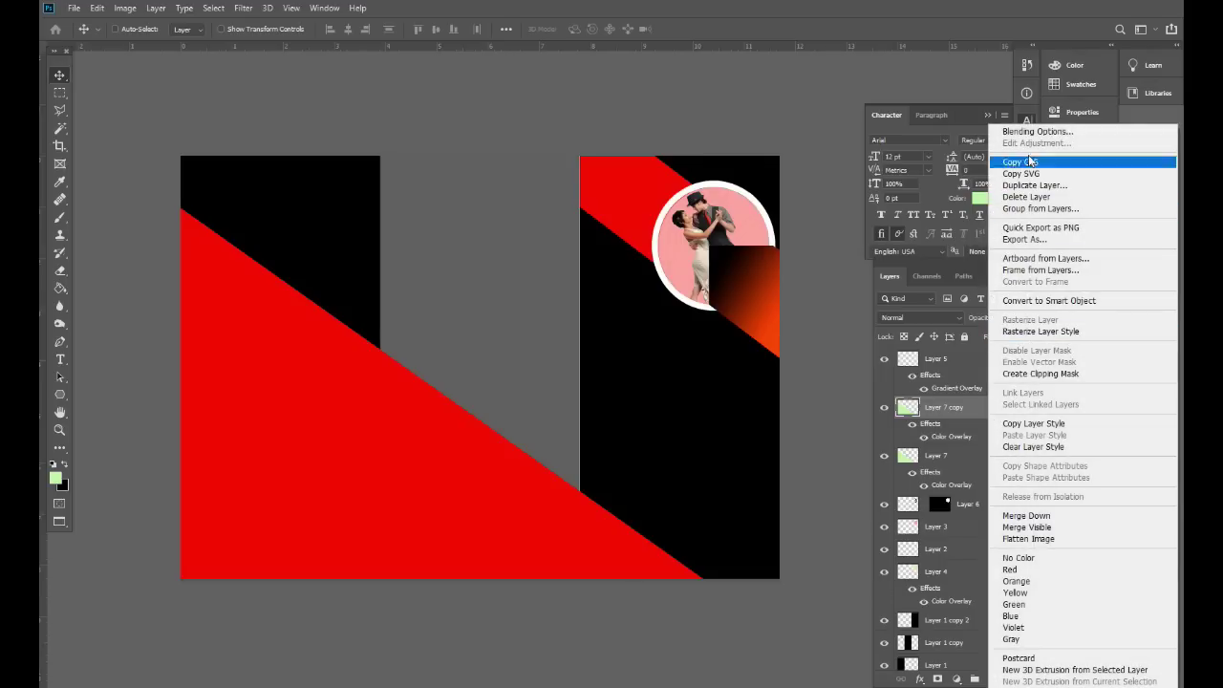
{"action": "left_click", "coordinate": [1037, 131]}
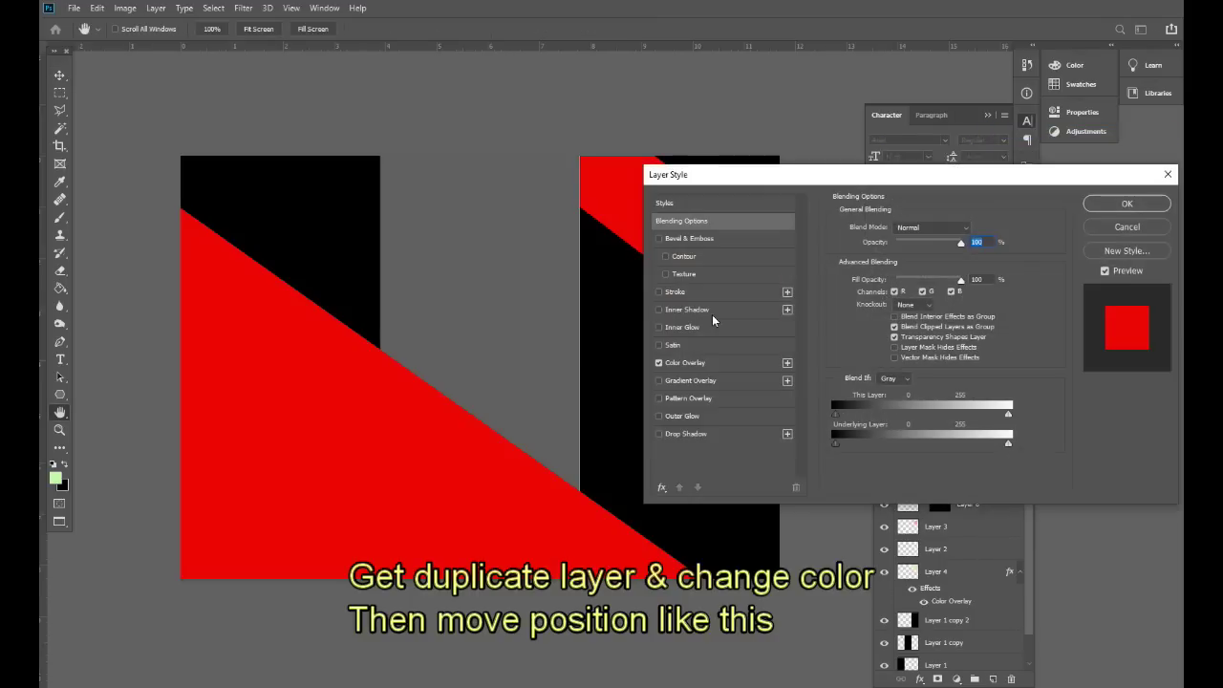
{"action": "left_click", "coordinate": [698, 363]}
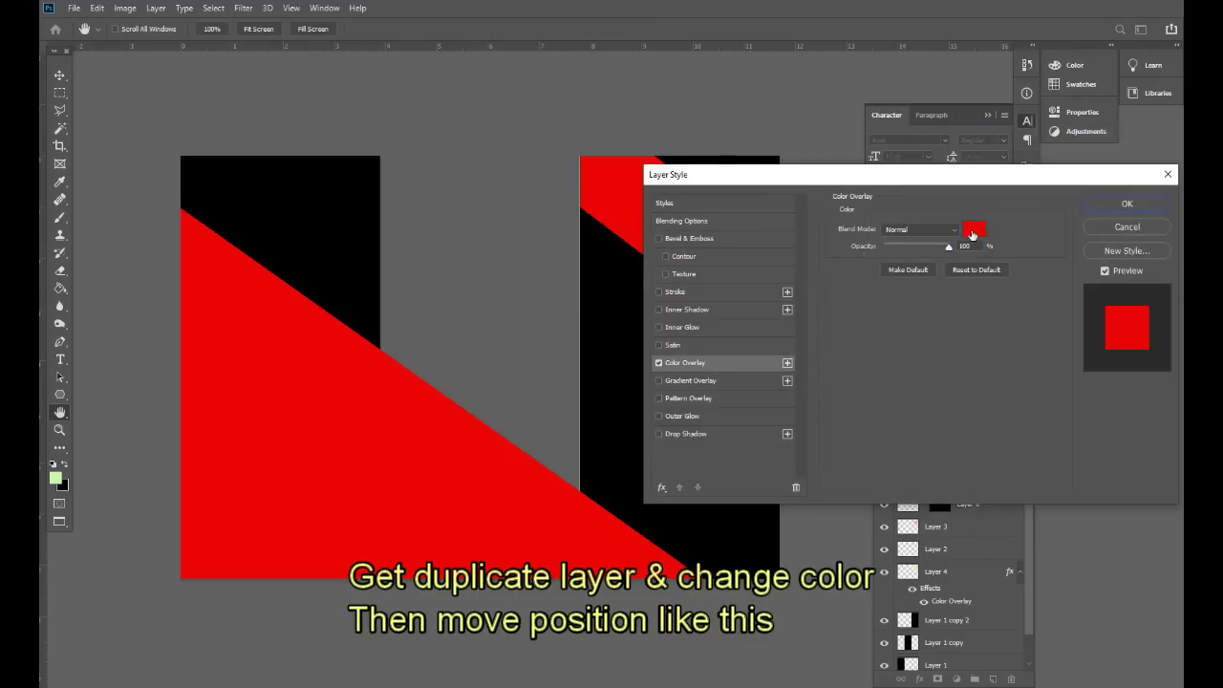
{"action": "left_click", "coordinate": [974, 232]}
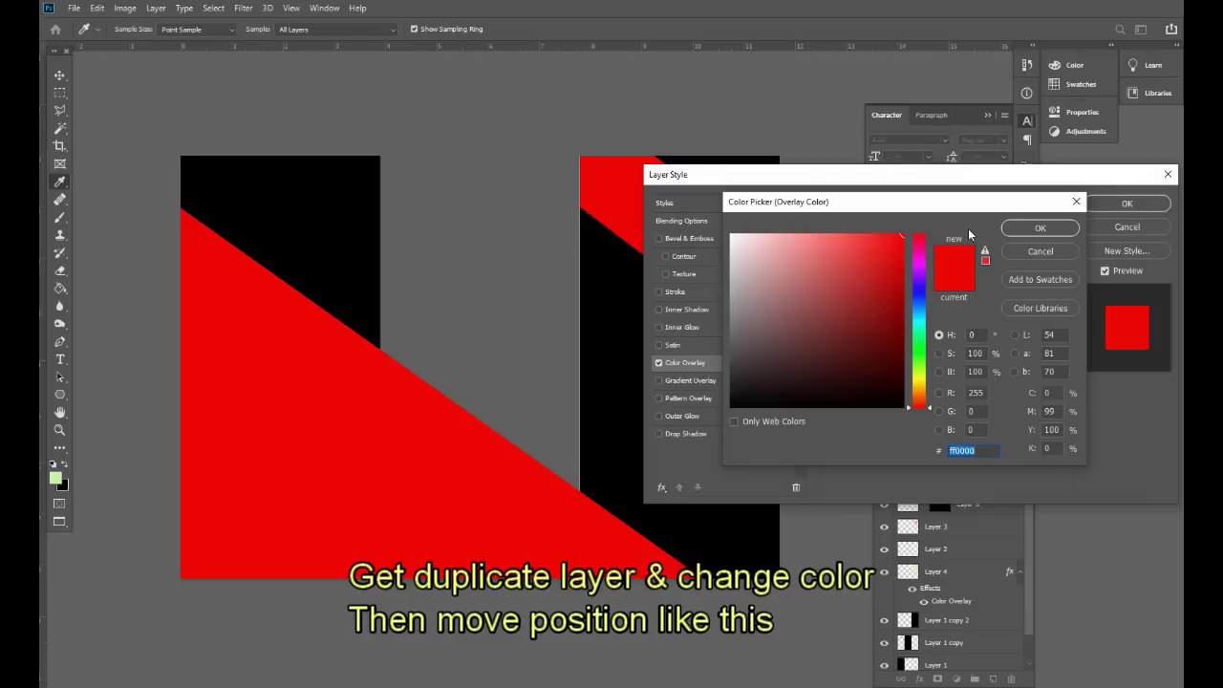
{"action": "left_click_drag", "start_coordinate": [753, 381], "coordinate": [733, 406]}
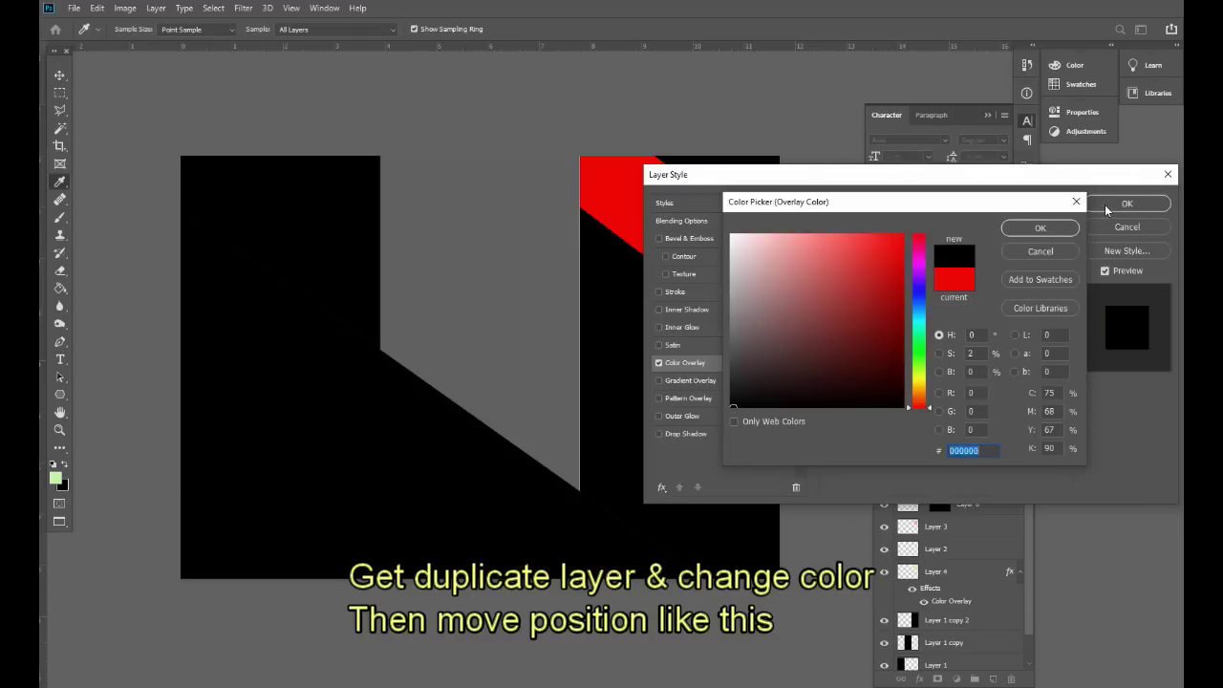
{"action": "left_click", "coordinate": [1040, 227]}
{"action": "key", "text": "v"}
{"action": "left_click", "coordinate": [1127, 204]}
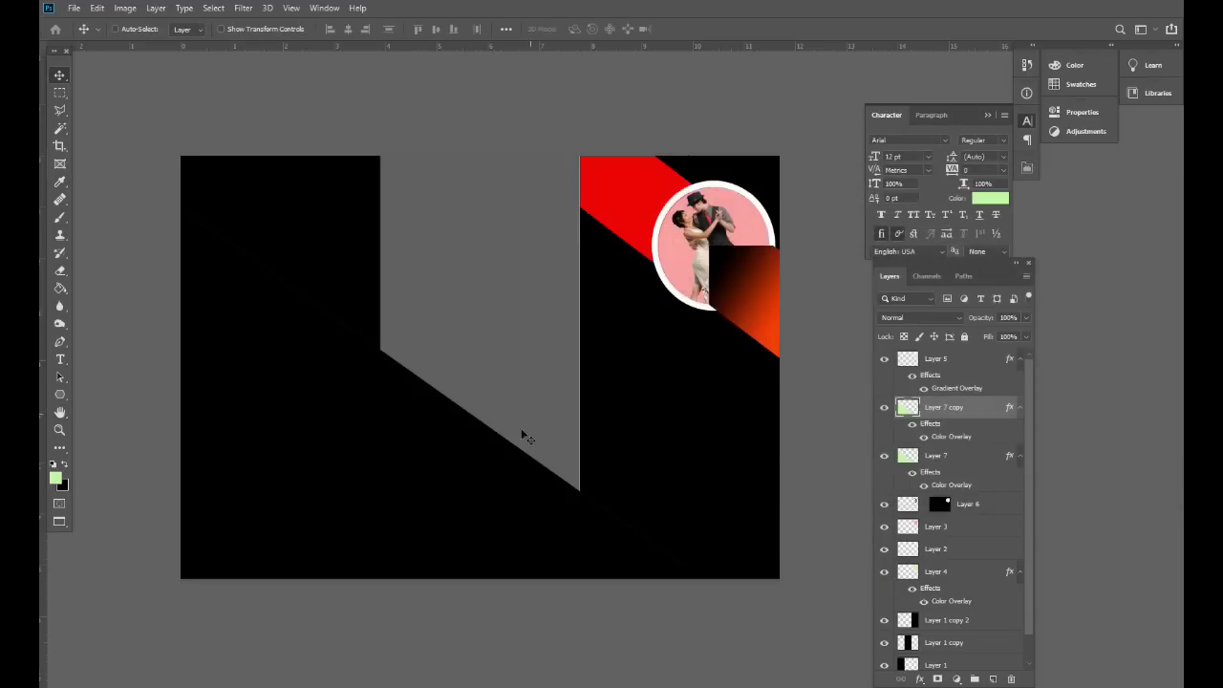
Step: Nudge Layer 7 copy slightly down so a thin red diagonal stripe shows
{"action": "left_click_drag", "start_coordinate": [486, 465], "coordinate": [480, 469]}
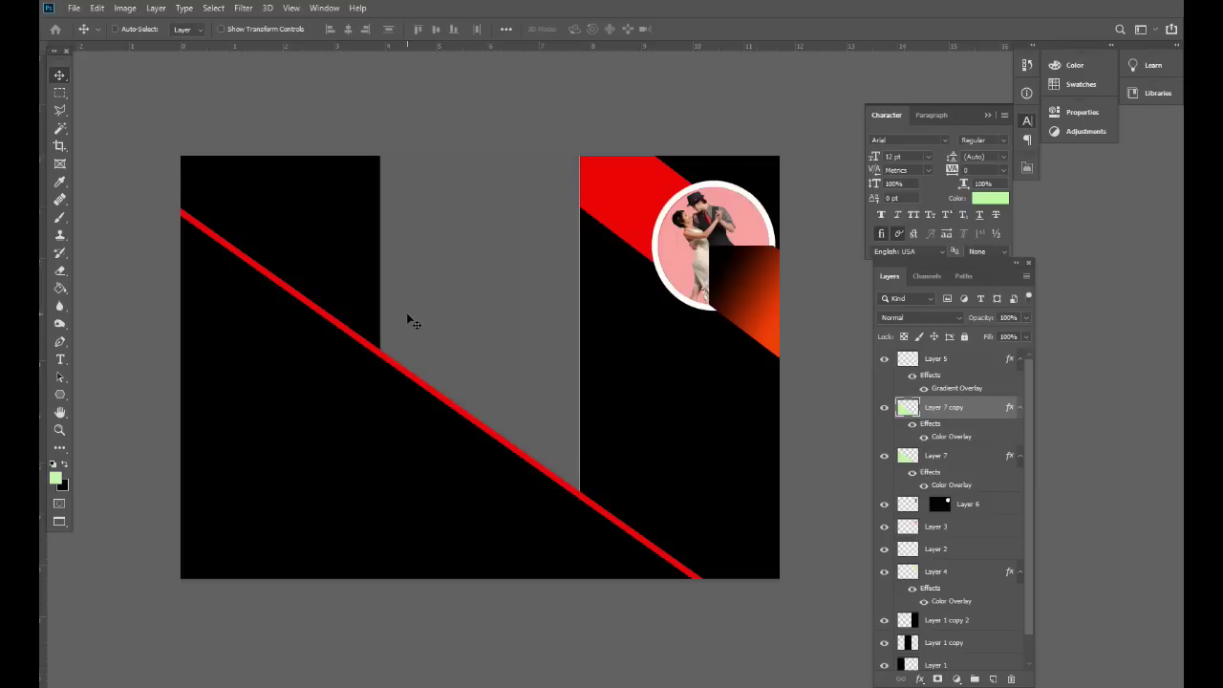
{"action": "left_click_drag", "start_coordinate": [407, 319], "coordinate": [348, 312]}
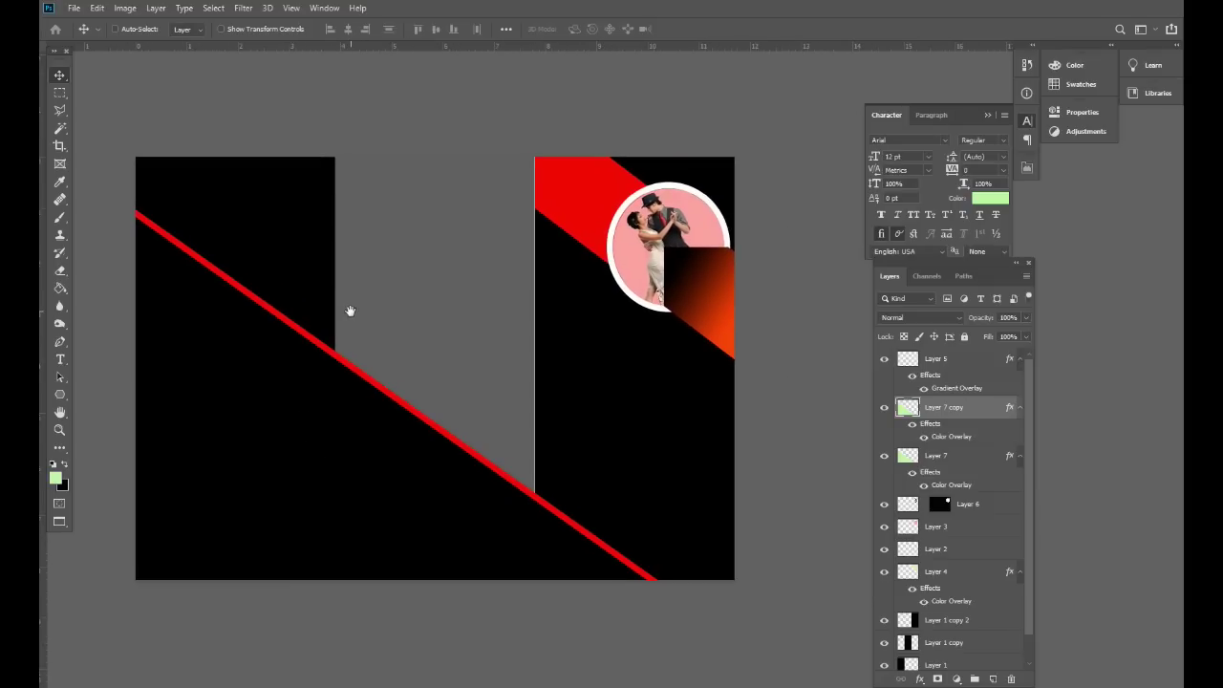
Step: Create the HEAD LINE headline on the right panel, enlarged to about 283%
{"action": "key", "text": "t"}
{"action": "left_click_drag", "start_coordinate": [560, 328], "coordinate": [692, 364]}
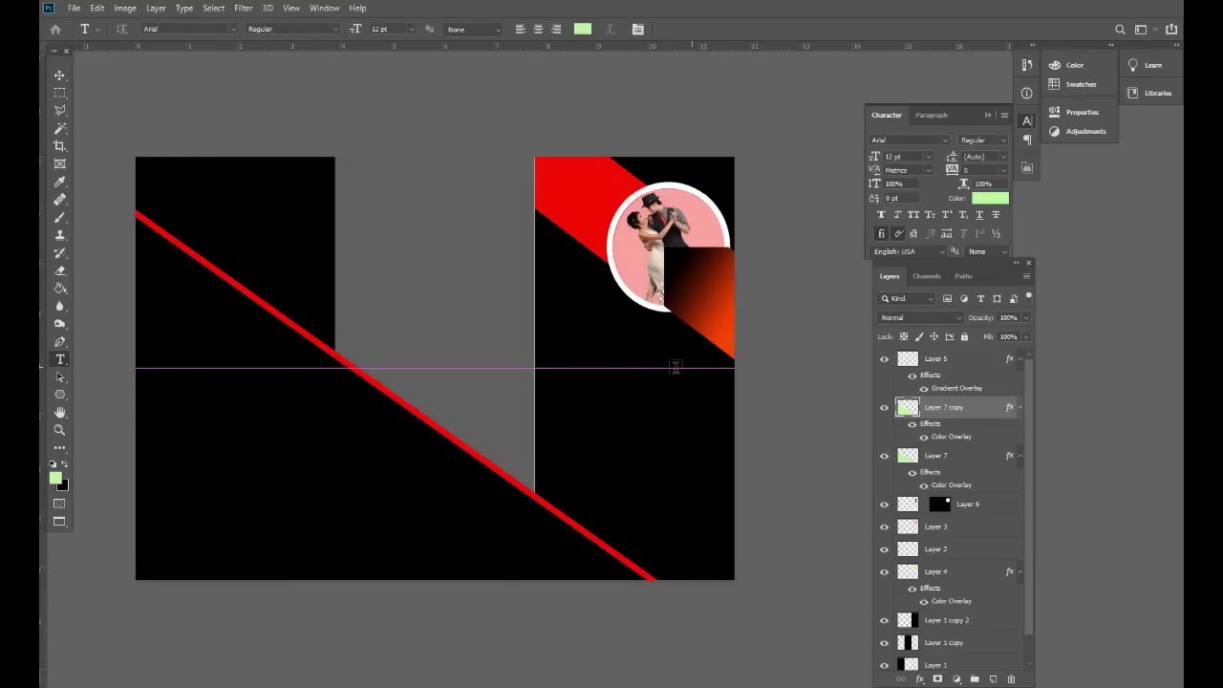
{"action": "key", "text": "Escape"}
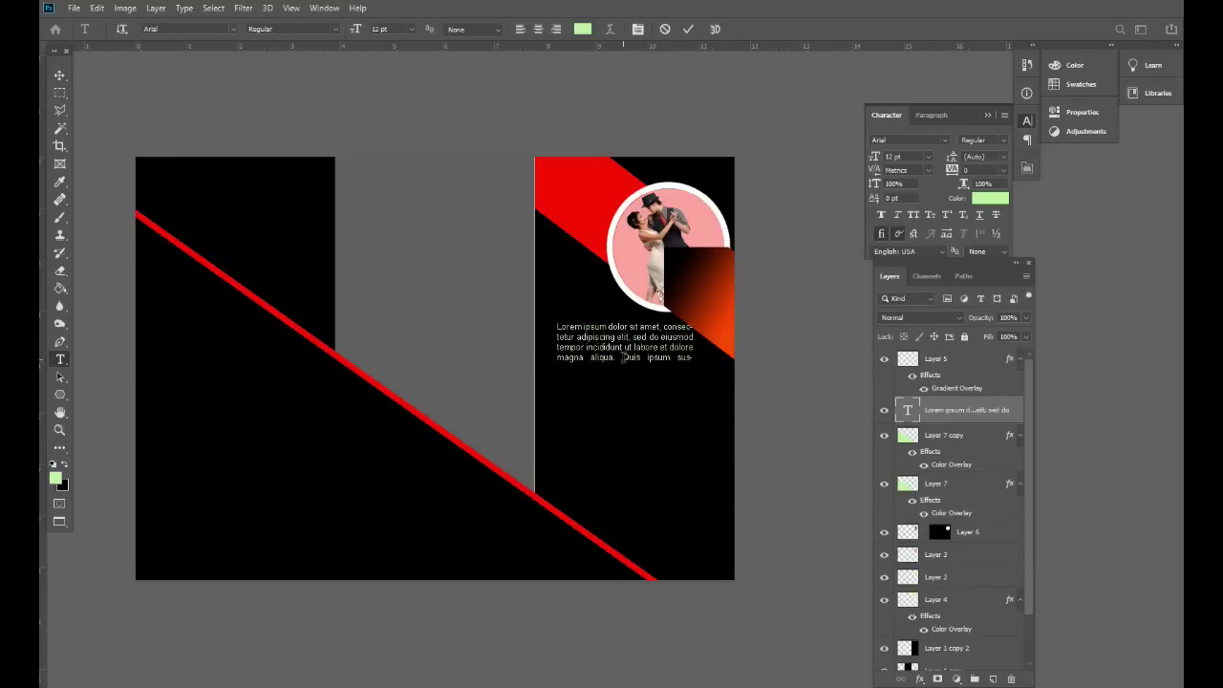
{"action": "key", "text": "ctrl+z"}
{"action": "key", "text": "BackSpace"}
{"action": "type", "text": "HEAD LINE"}
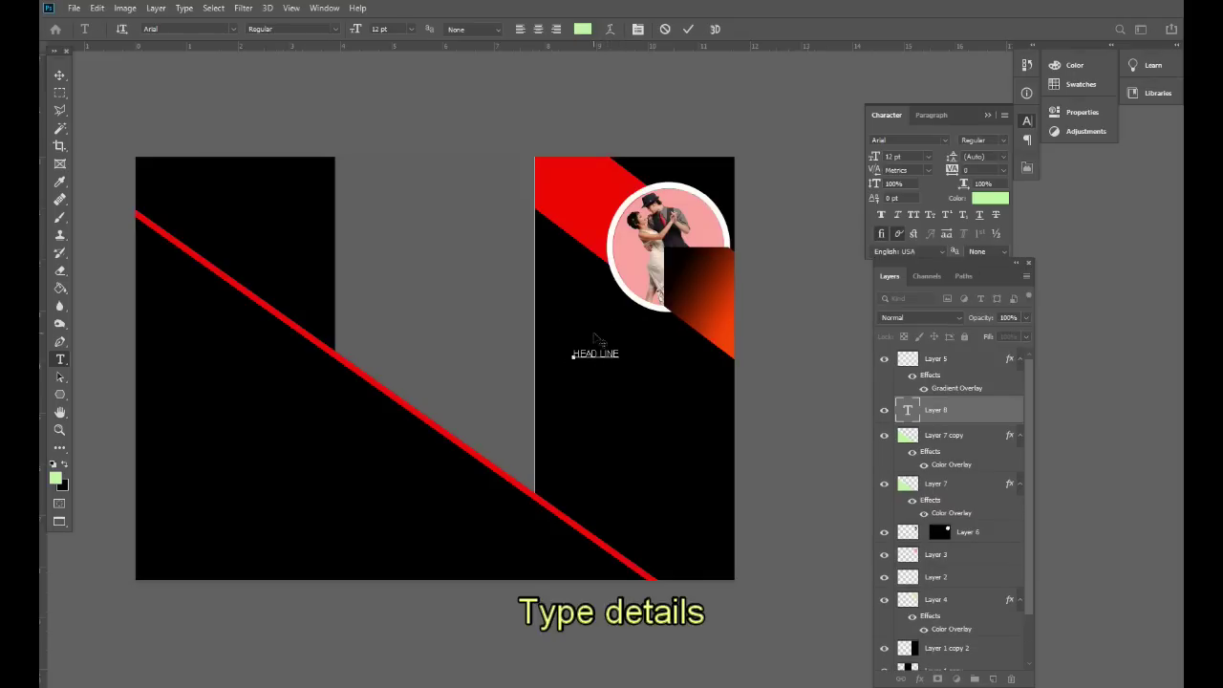
{"action": "key", "text": "ctrl+Return"}
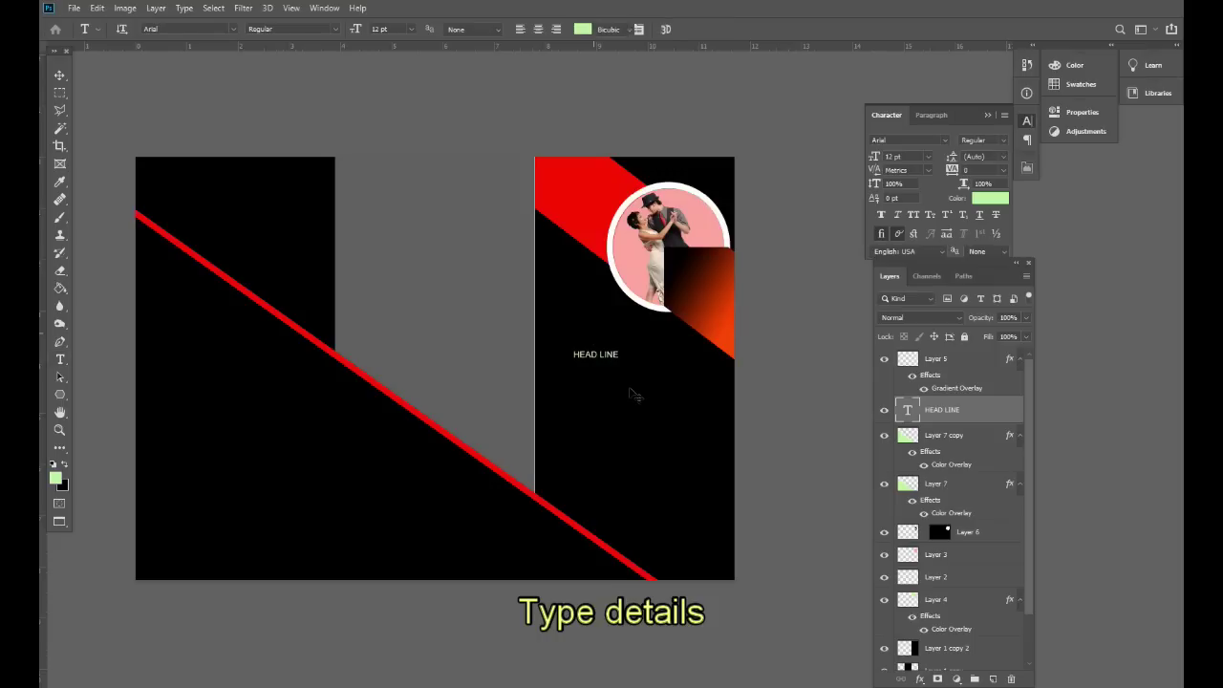
{"action": "key", "text": "ctrl+t"}
{"action": "left_click_drag", "start_coordinate": [620, 350], "coordinate": [664, 339]}
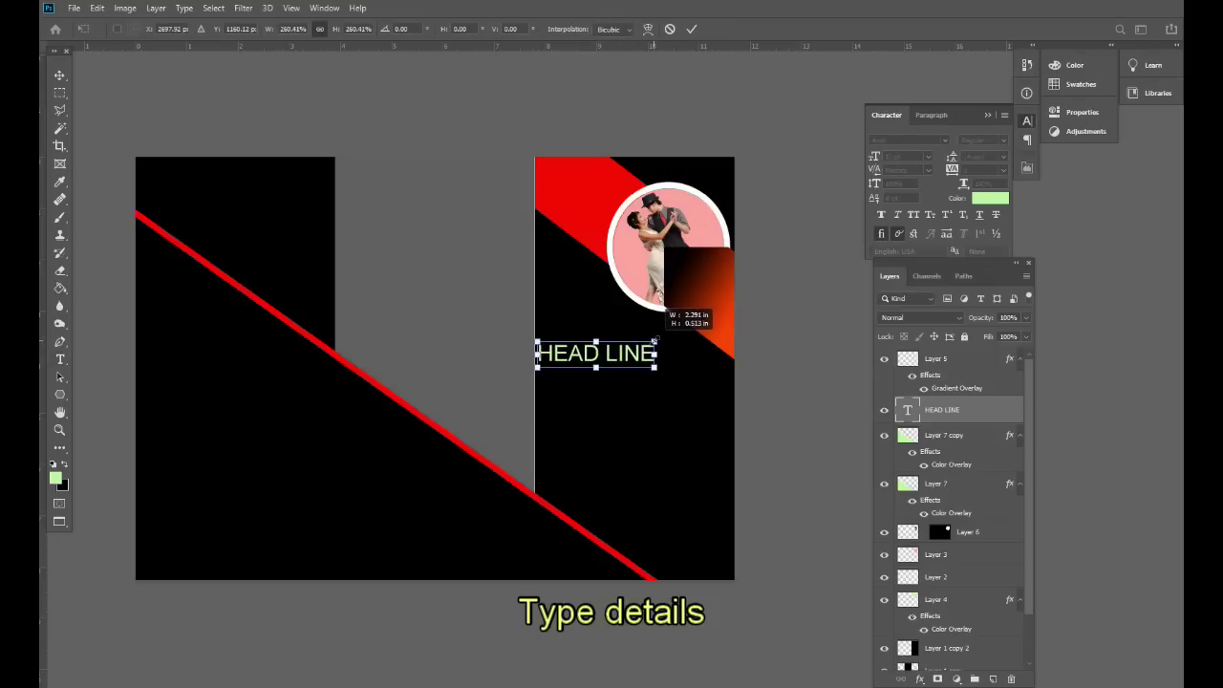
{"action": "key", "text": "Return"}
{"action": "left_click_drag", "start_coordinate": [637, 321], "coordinate": [664, 331]}
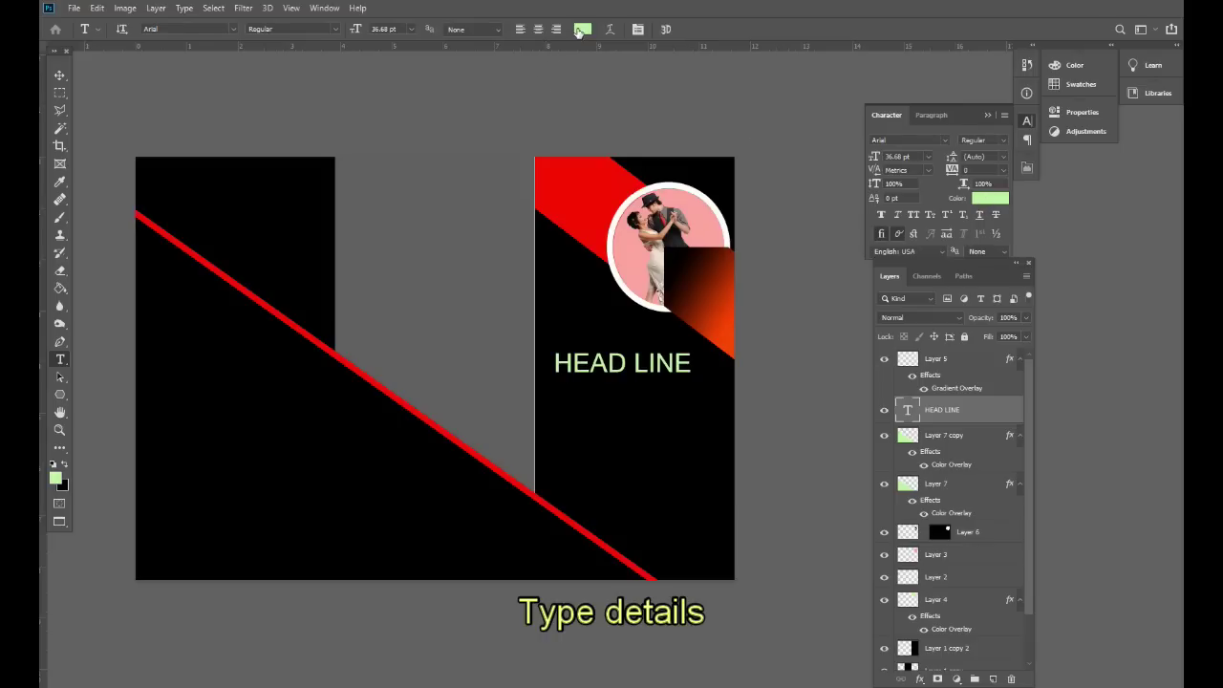
Step: Color the headline white with LINE in red ff0000, then start a text line below
{"action": "left_click", "coordinate": [582, 30]}
{"action": "left_click_drag", "start_coordinate": [771, 311], "coordinate": [731, 235]}
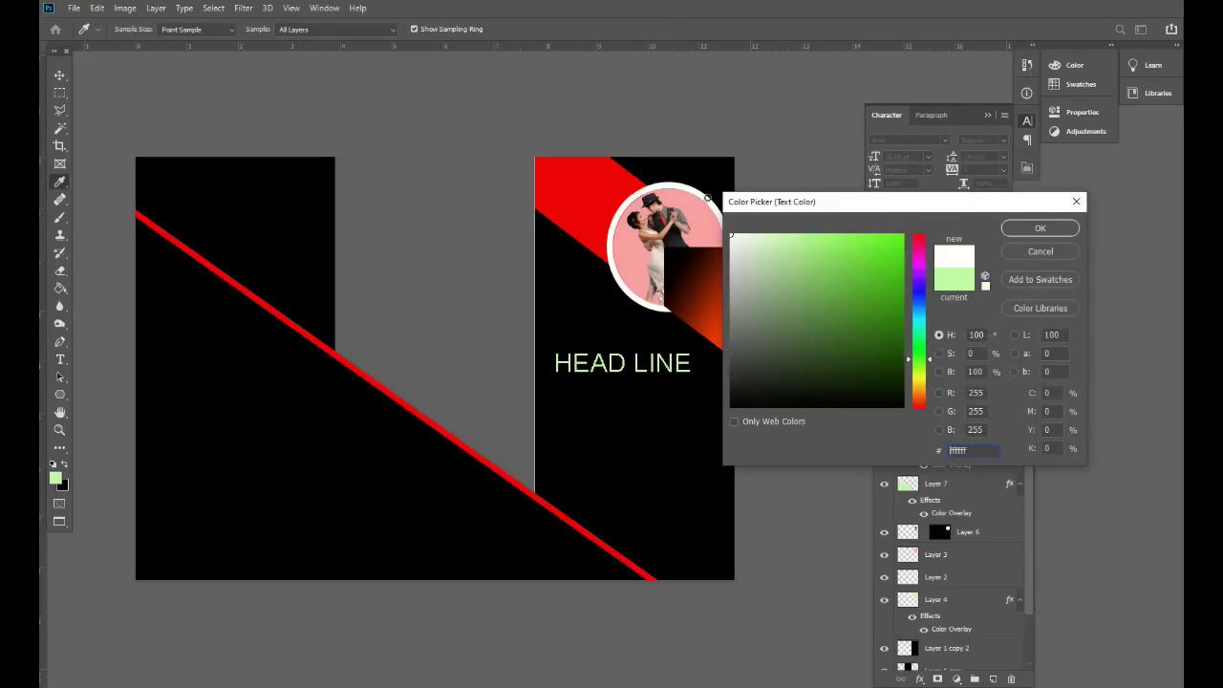
{"action": "key", "text": "Return"}
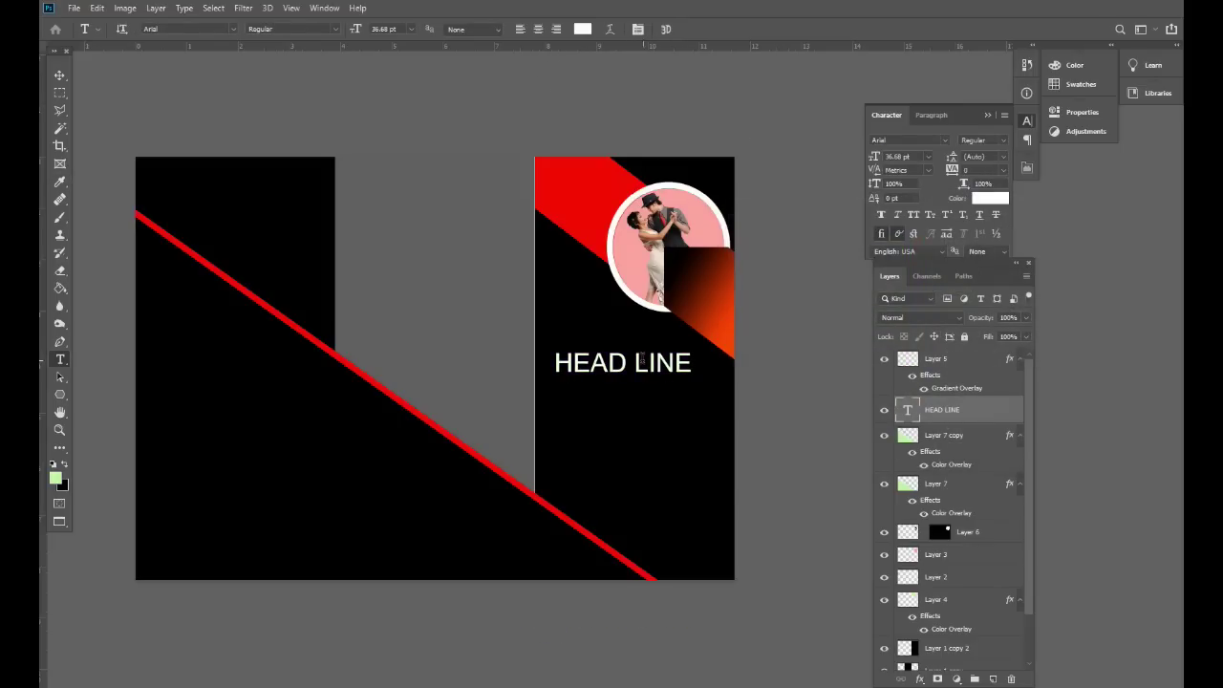
{"action": "left_click_drag", "start_coordinate": [640, 361], "coordinate": [697, 360]}
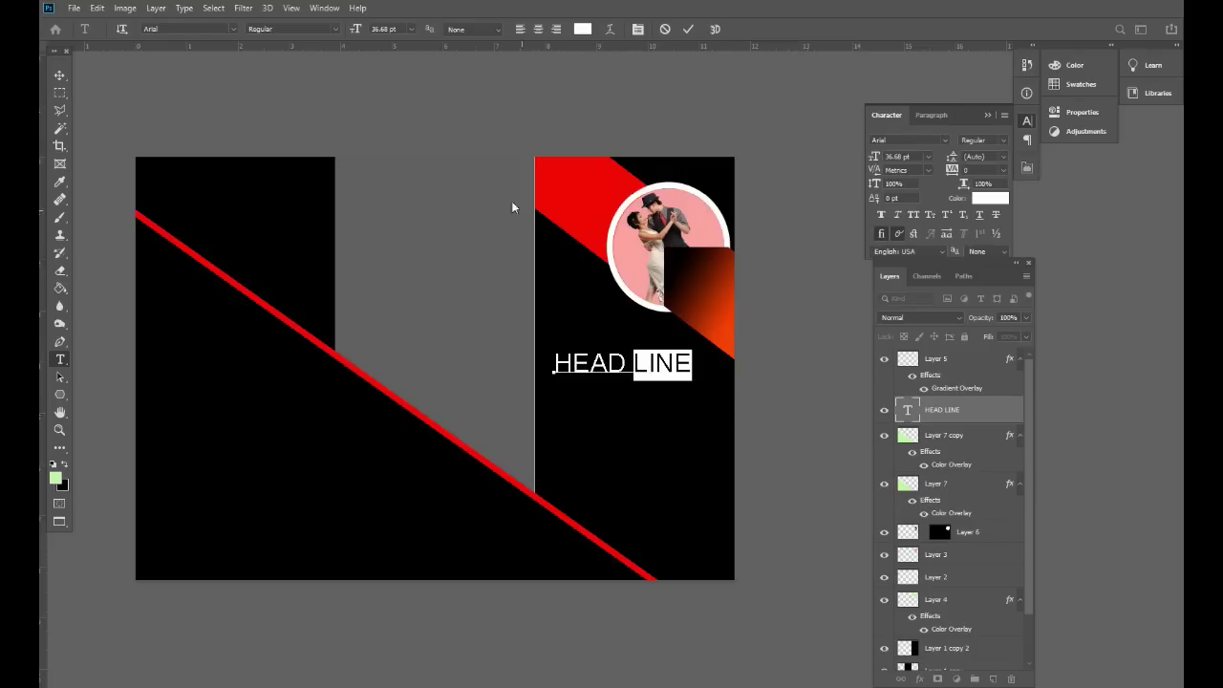
{"action": "left_click", "coordinate": [582, 29]}
{"action": "left_click", "coordinate": [899, 235]}
{"action": "key", "text": "Return"}
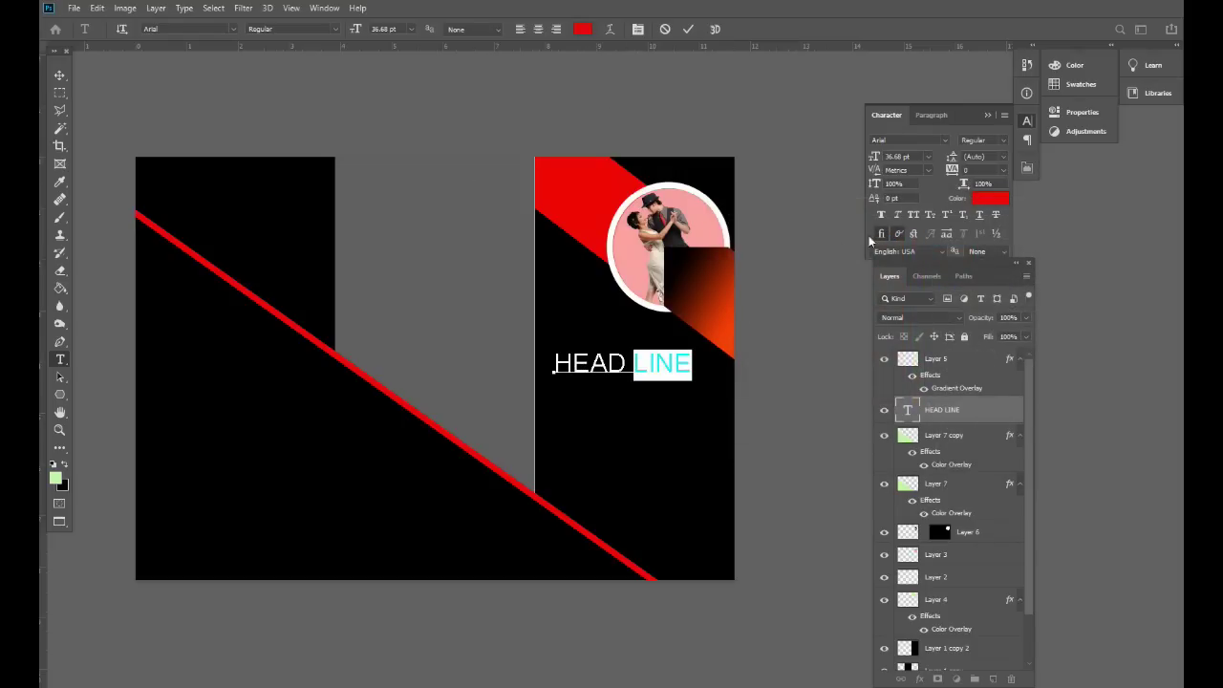
{"action": "left_click", "coordinate": [810, 245]}
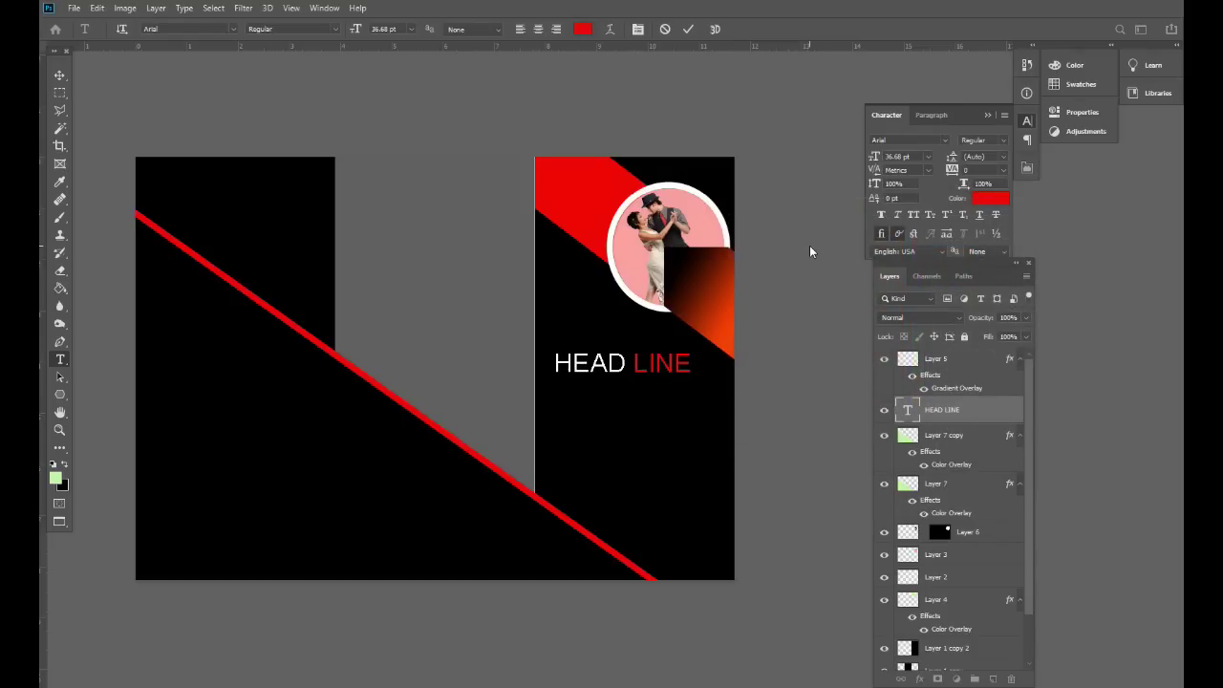
{"action": "left_click", "coordinate": [559, 384]}
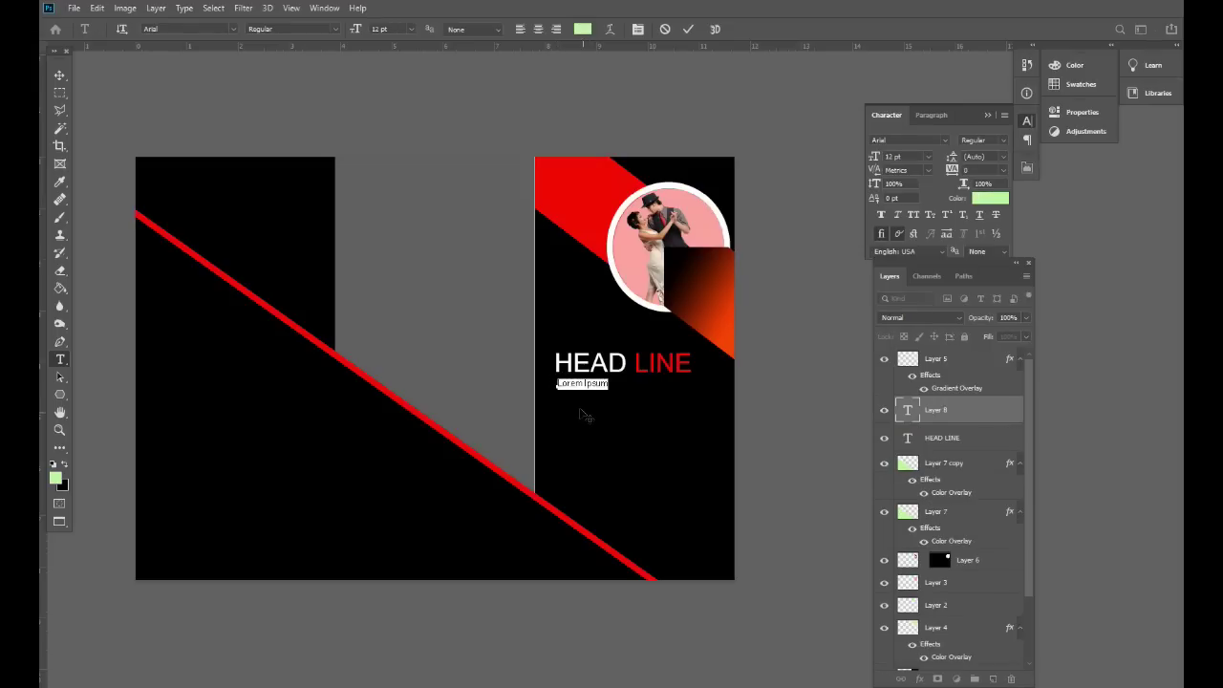
Step: Add a 20 pt LOREMIPSUM subtitle text line below the headline
{"action": "key", "text": "Escape"}
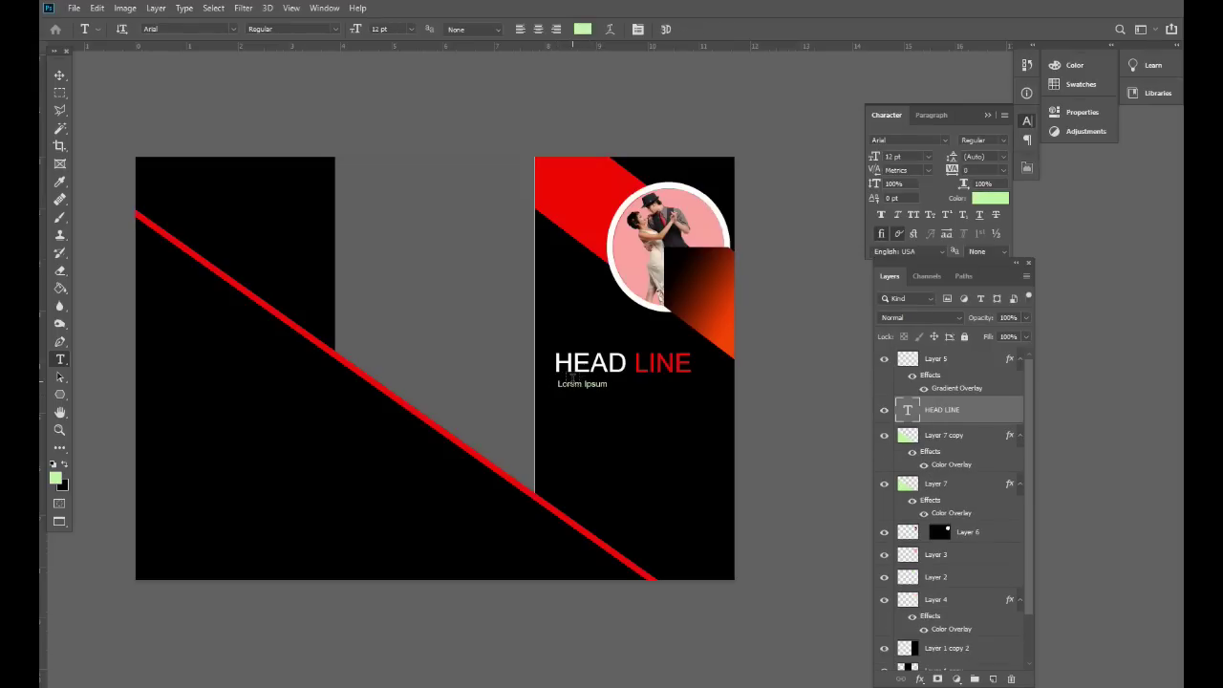
{"action": "left_click_drag", "start_coordinate": [556, 383], "coordinate": [692, 390]}
{"action": "left_click_drag", "start_coordinate": [690, 394], "coordinate": [692, 400]}
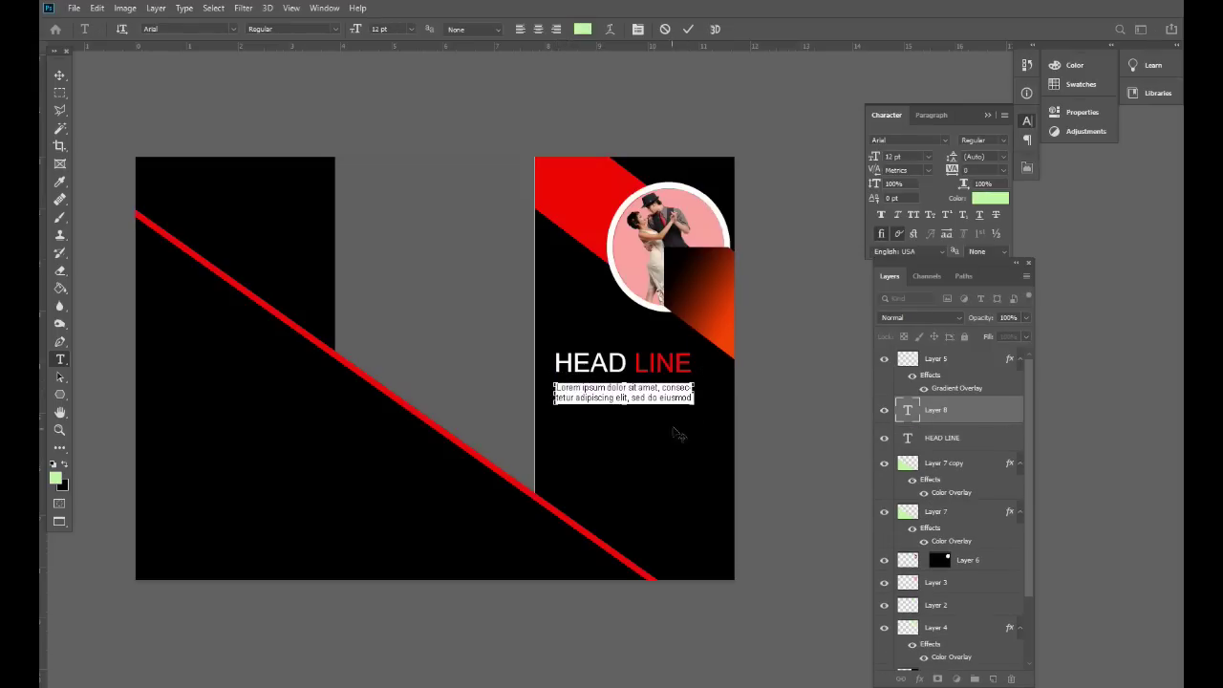
{"action": "left_click", "coordinate": [893, 156]}
{"action": "key", "text": "Up"}
{"action": "key", "text": "Up"}
{"action": "key", "text": "Up"}
{"action": "key", "text": "Up"}
{"action": "key", "text": "Up"}
{"action": "key", "text": "Up"}
{"action": "key", "text": "Up"}
{"action": "key", "text": "Up"}
{"action": "key", "text": "ctrl+Return"}
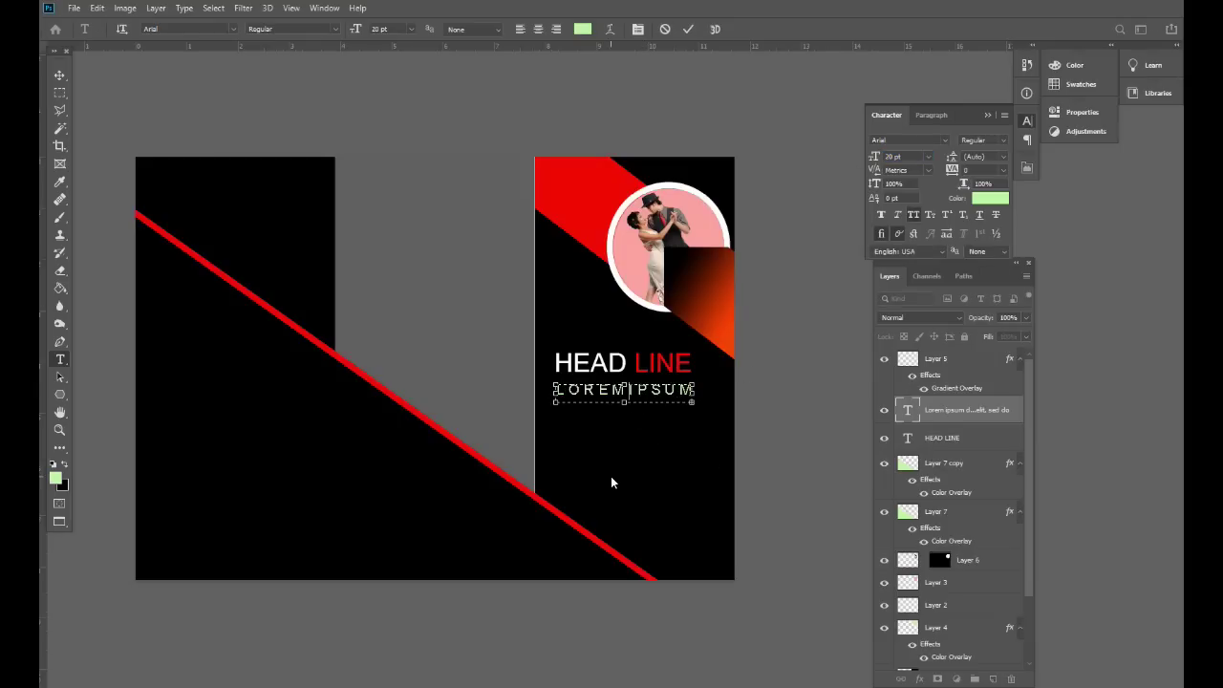
Step: Add a 12 pt Justify All placeholder paragraph under LOREMIPSUM and open the company logo
{"action": "left_click_drag", "start_coordinate": [555, 402], "coordinate": [690, 497]}
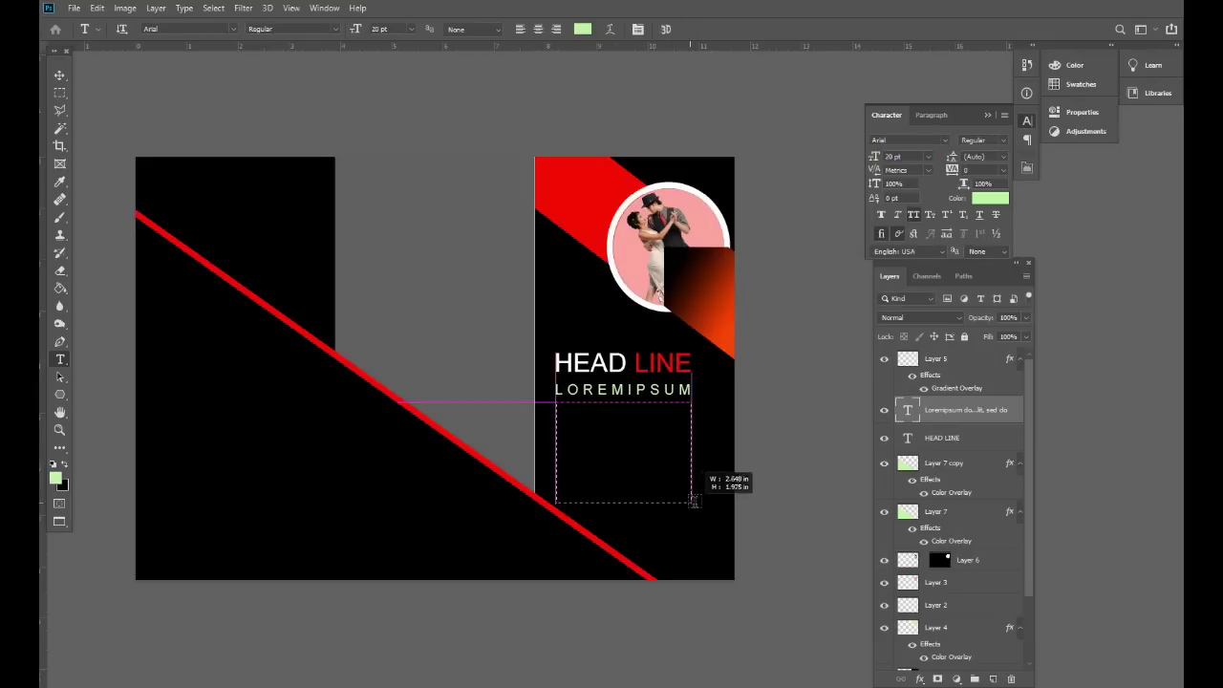
{"action": "key", "text": "Down"}
{"action": "key", "text": "Down"}
{"action": "key", "text": "Down"}
{"action": "key", "text": "Down"}
{"action": "key", "text": "Down"}
{"action": "key", "text": "Down"}
{"action": "key", "text": "Down"}
{"action": "left_click", "coordinate": [932, 115]}
{"action": "left_click", "coordinate": [882, 140]}
{"action": "left_click", "coordinate": [938, 140]}
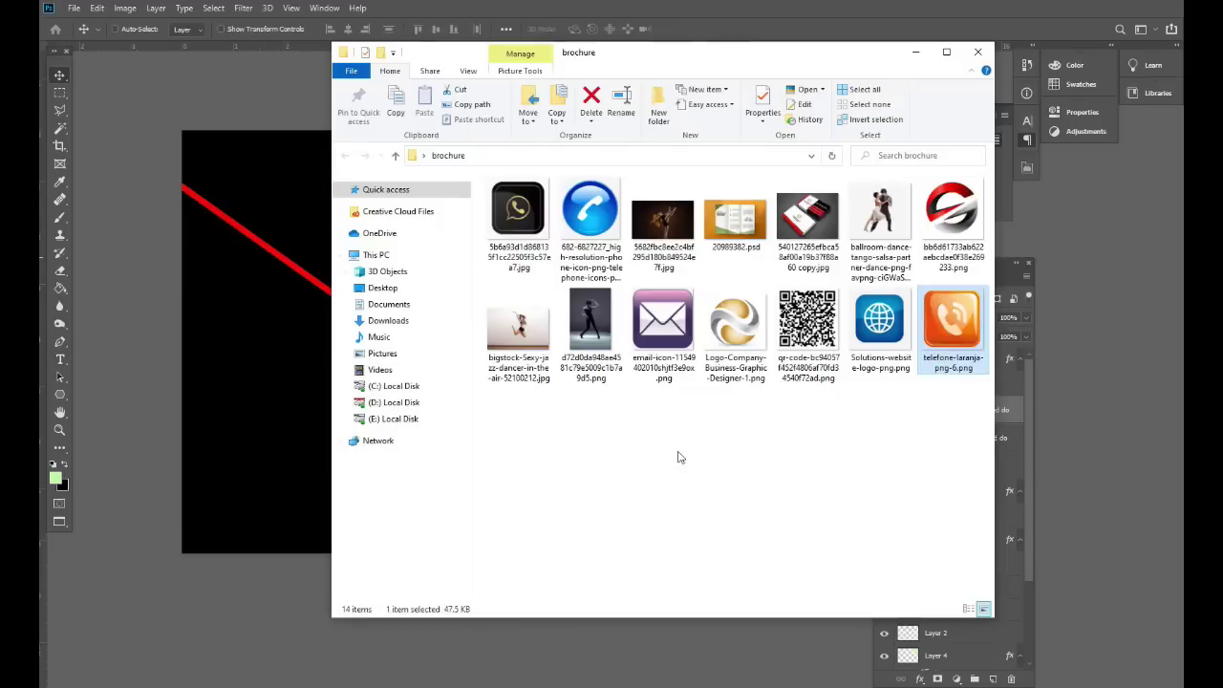
{"action": "left_click_drag", "start_coordinate": [734, 325], "coordinate": [751, 22]}
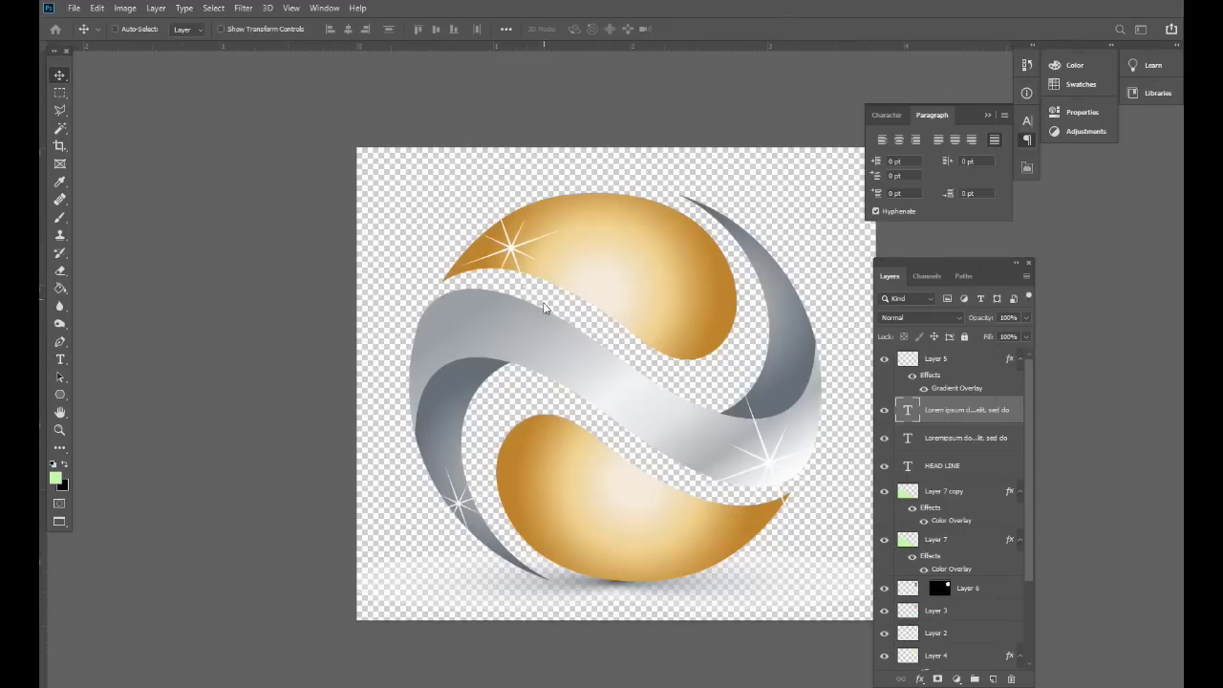
Step: Copy the whole logo, paste it as Layer 8, and shrink it into the brochure's bottom-left corner
{"action": "left_click", "coordinate": [214, 8]}
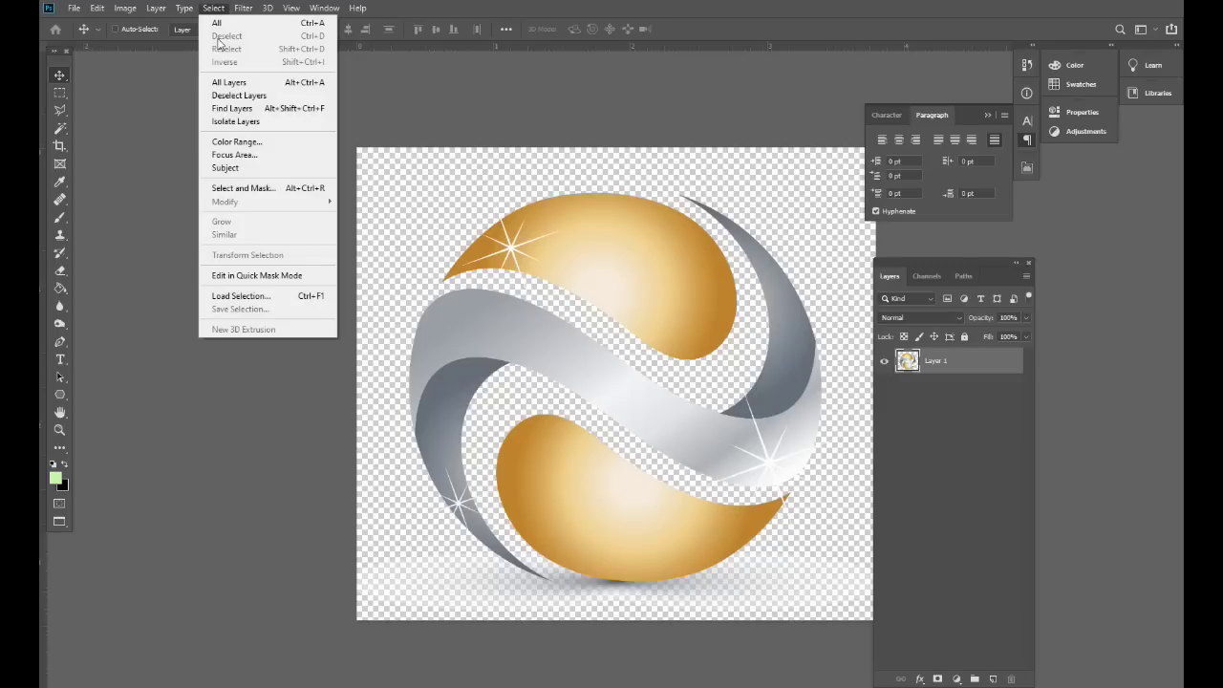
{"action": "left_click", "coordinate": [217, 22]}
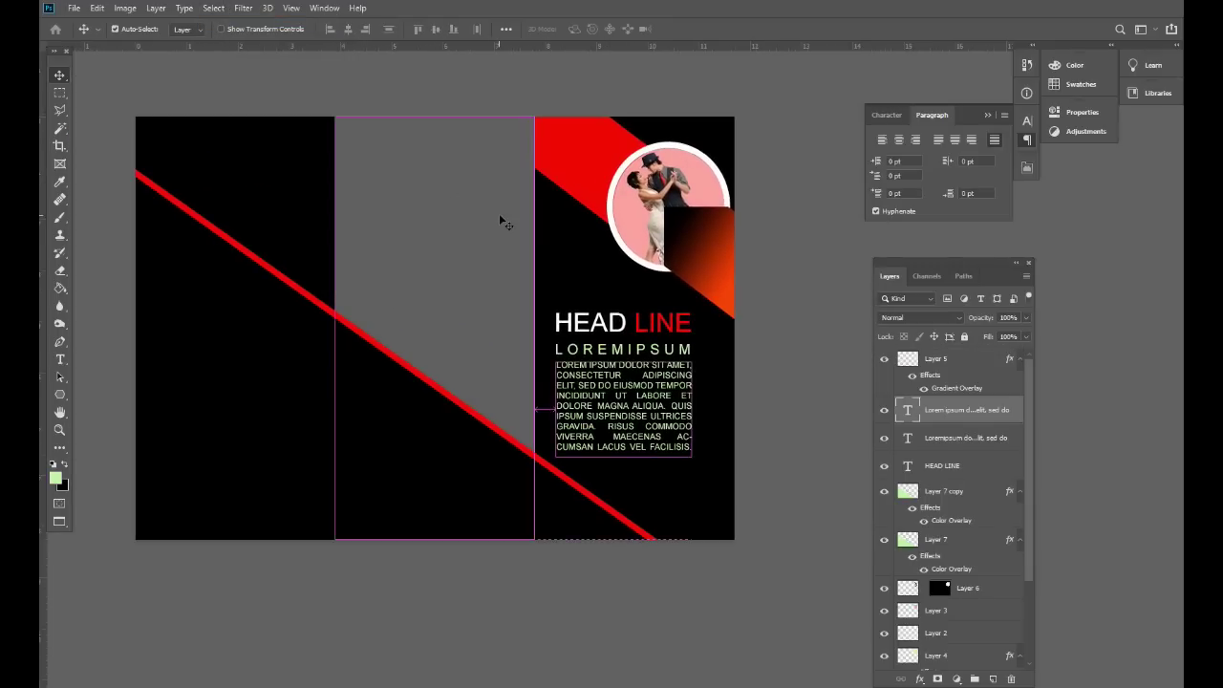
{"action": "key", "text": "ctrl+v"}
{"action": "mouse_move", "coordinate": [492, 306]}
{"action": "left_mouse_down"}
{"action": "mouse_move", "coordinate": [402, 375]}
{"action": "mouse_move", "coordinate": [540, 371]}
{"action": "mouse_move", "coordinate": [399, 356]}
{"action": "mouse_move", "coordinate": [235, 477]}
{"action": "left_mouse_up"}
{"action": "key", "text": "ctrl+t"}
{"action": "key", "text": "Return"}
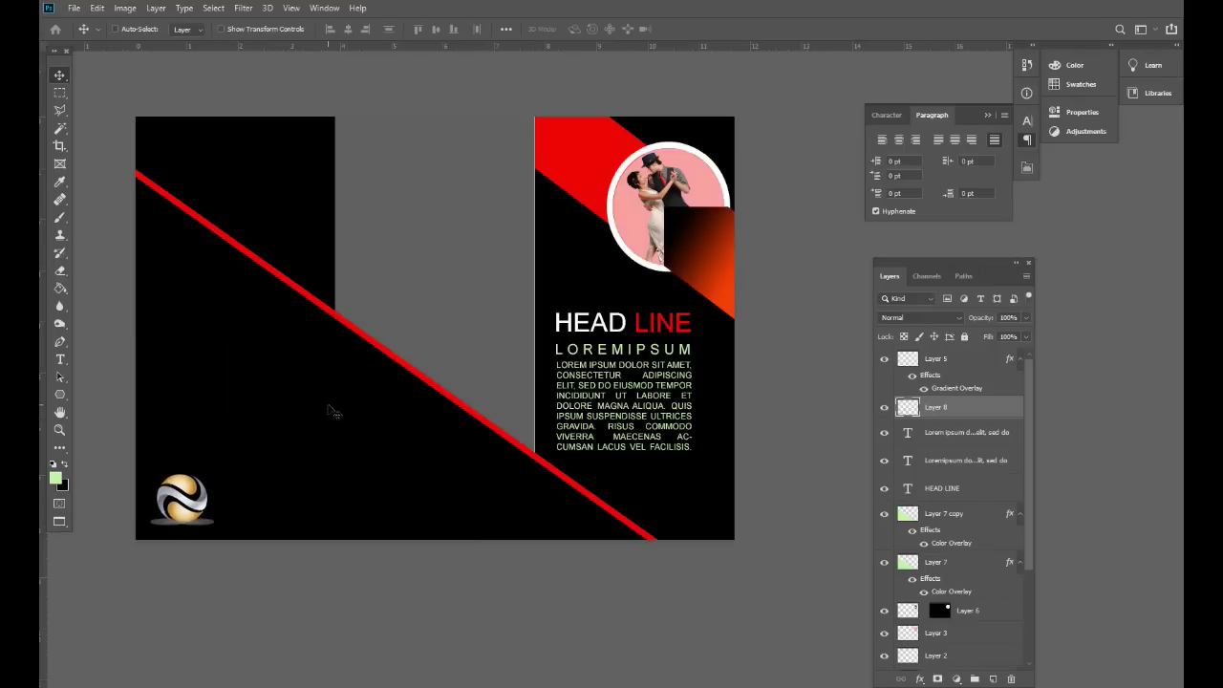
{"action": "scroll", "coordinate": [331, 411], "scroll_direction": "left", "scroll_amount": 2}
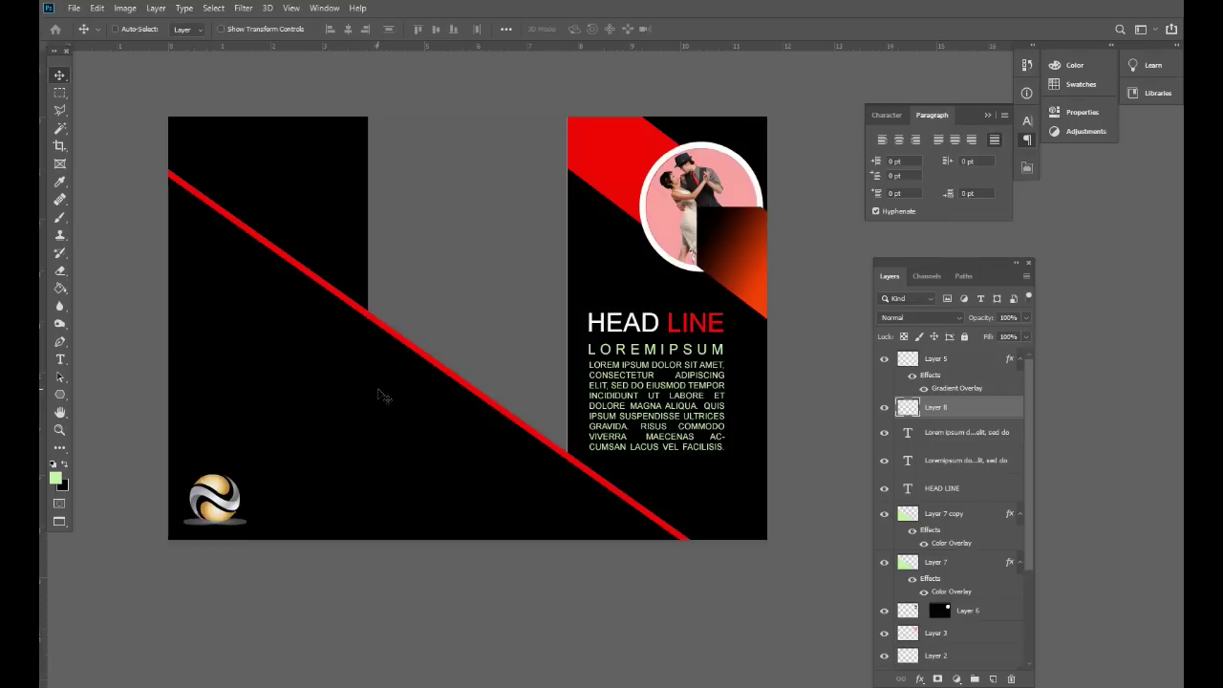
Step: Draw a placeholder paragraph in the middle panel with its last line centred
{"action": "left_click_drag", "start_coordinate": [395, 336], "coordinate": [409, 358]}
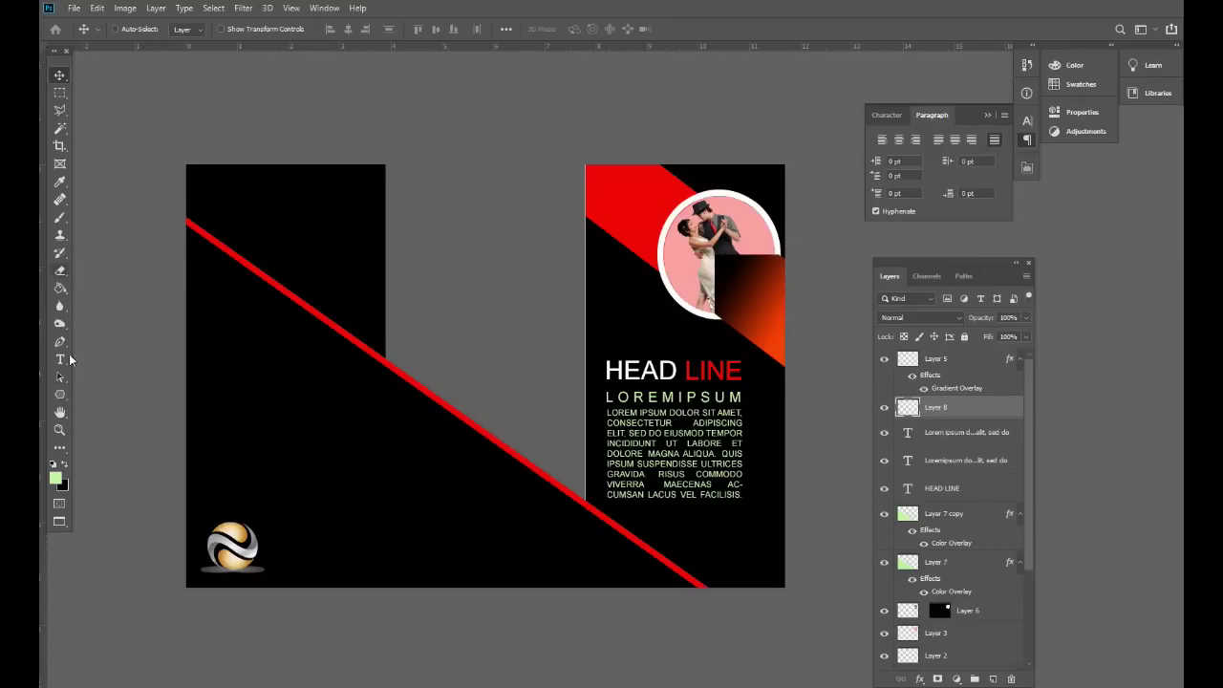
{"action": "left_click", "coordinate": [60, 359]}
{"action": "left_click_drag", "start_coordinate": [407, 190], "coordinate": [560, 360]}
{"action": "key", "text": "Escape"}
{"action": "left_click", "coordinate": [955, 140]}
Step: Duplicate the paragraph below the first, trim its trailing text, and colour the text white
{"action": "key", "text": "v"}
{"action": "left_click_drag", "start_coordinate": [491, 278], "coordinate": [490, 377]}
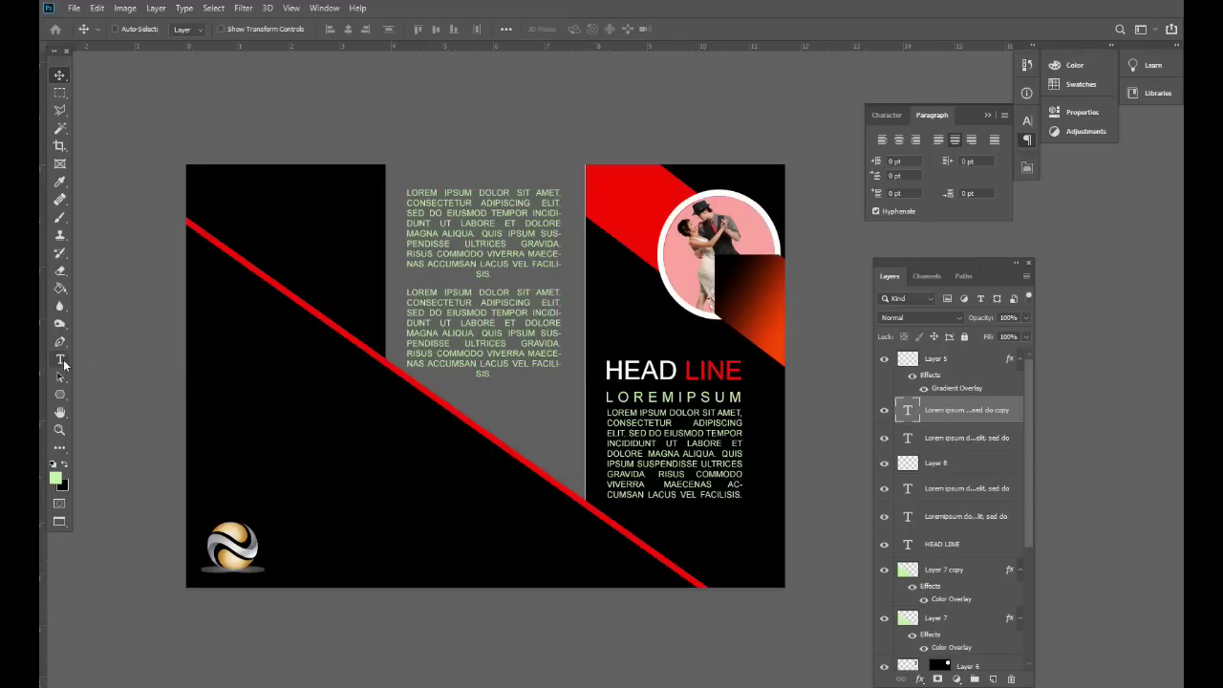
{"action": "left_click", "coordinate": [60, 359]}
{"action": "left_click", "coordinate": [449, 380]}
{"action": "key", "text": "BackSpace"}
{"action": "key", "text": "BackSpace"}
{"action": "key", "text": "BackSpace"}
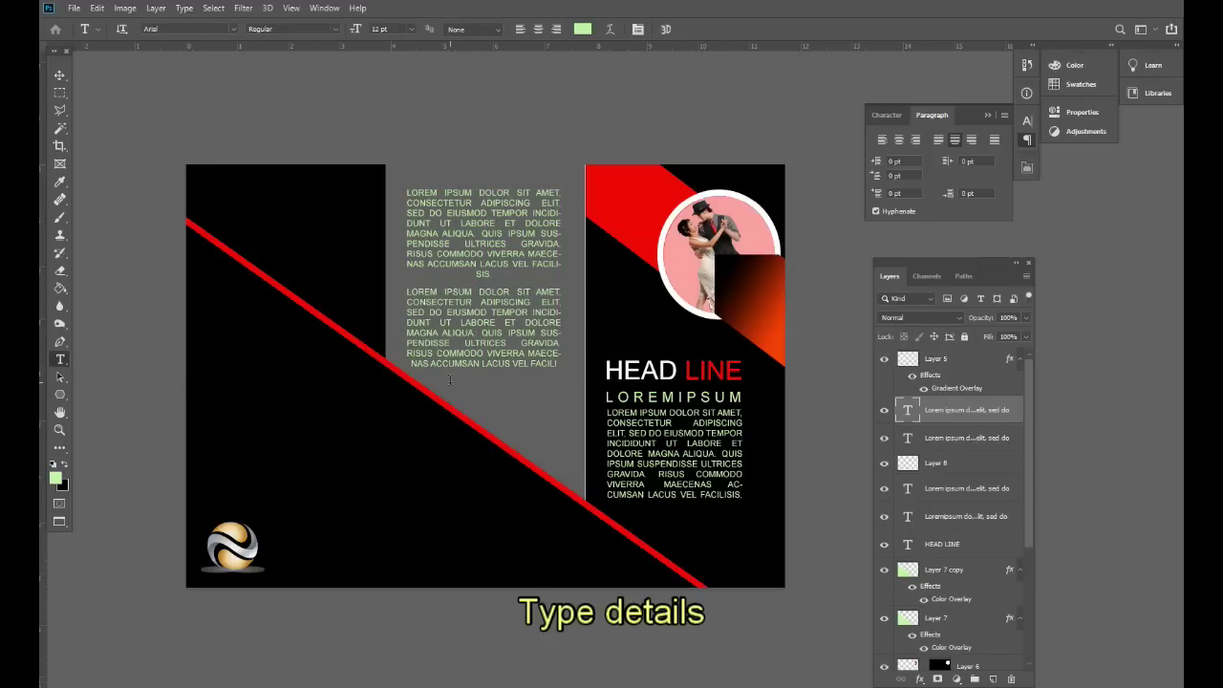
{"action": "left_click", "coordinate": [582, 29]}
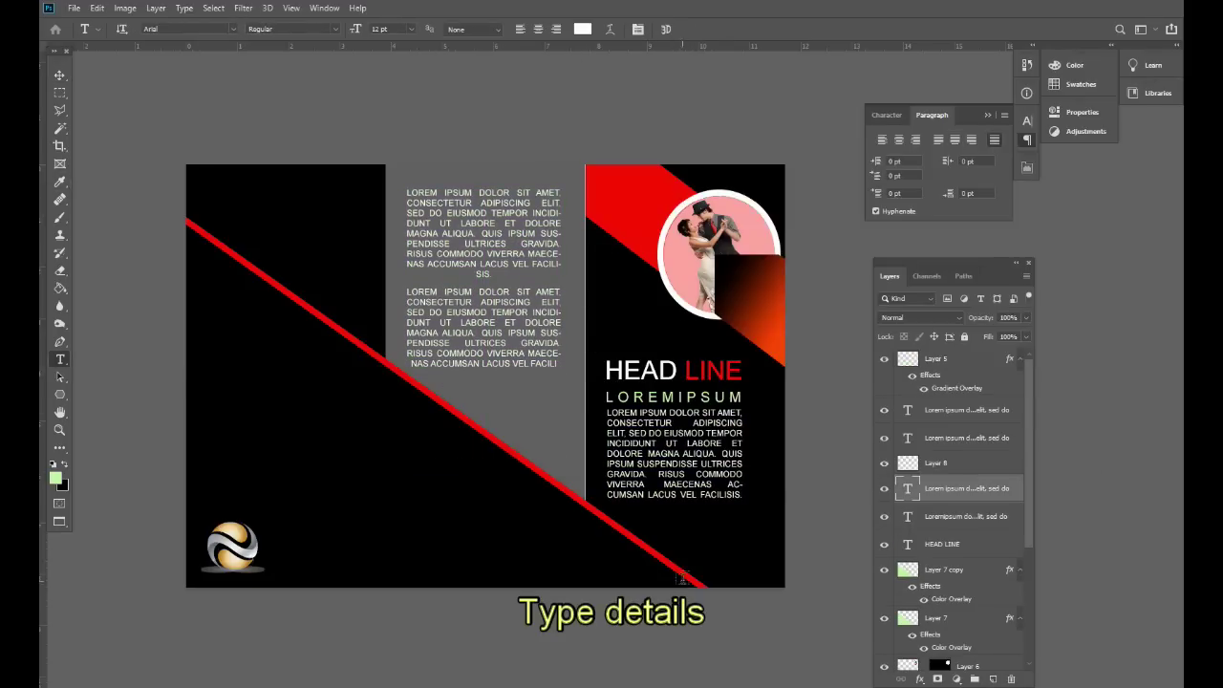
{"action": "left_click", "coordinate": [659, 407]}
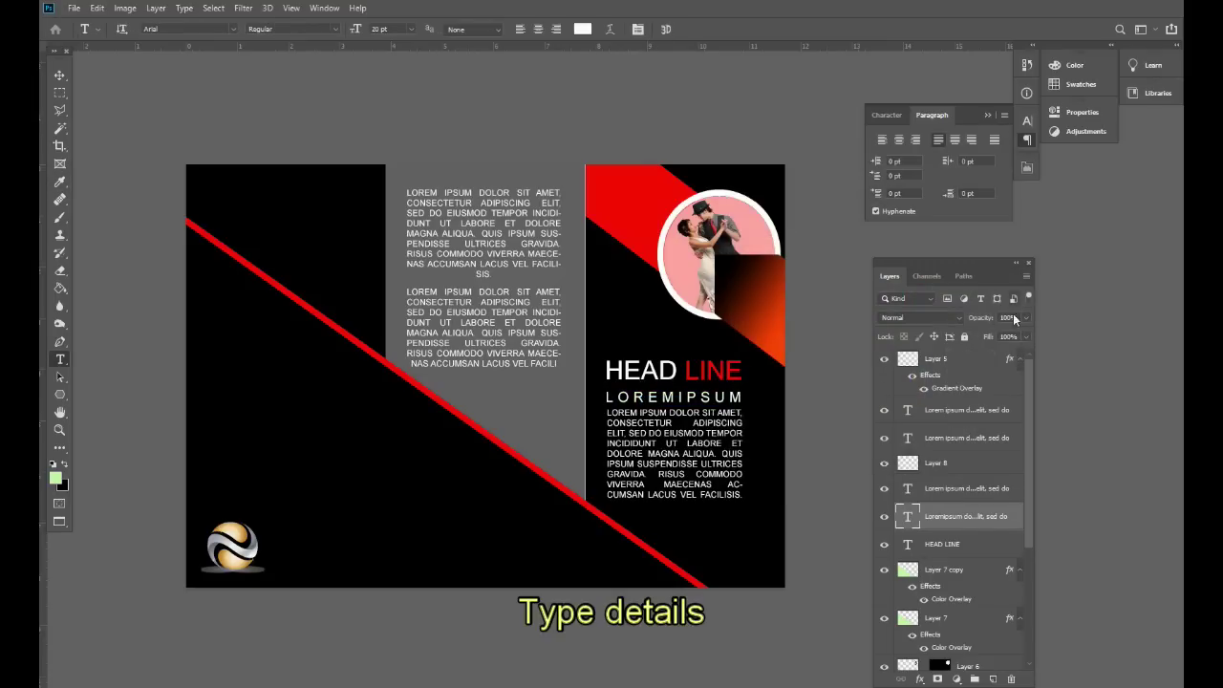
Step: Dim the LOREMIPSUM subtitle to 30% opacity and add a vertical guide at the first fold
{"action": "left_click_drag", "start_coordinate": [1026, 317], "coordinate": [979, 338]}
{"action": "left_click_drag", "start_coordinate": [390, 505], "coordinate": [438, 434]}
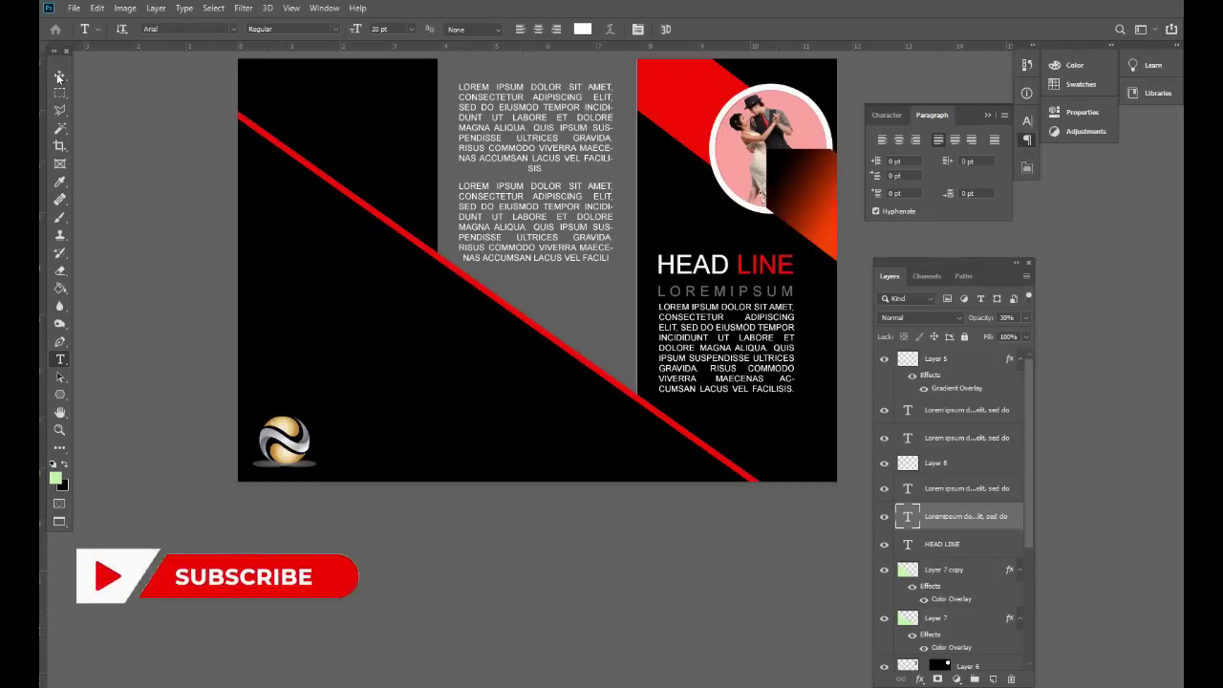
{"action": "key", "text": "v"}
{"action": "left_click_drag", "start_coordinate": [48, 549], "coordinate": [438, 562]}
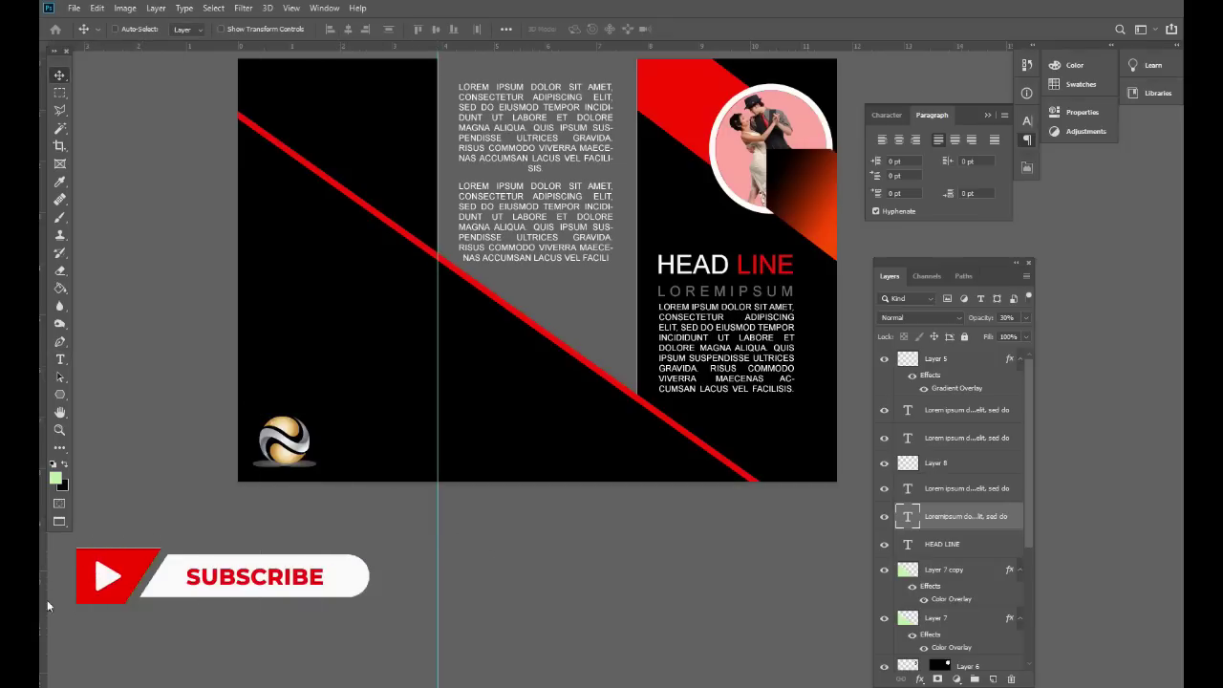
Step: Add a vertical guide at the second fold, about 7.78 in, and switch to the brochure folder
{"action": "left_click_drag", "start_coordinate": [46, 571], "coordinate": [636, 531]}
{"action": "mouse_move", "coordinate": [562, 315]}
{"action": "left_mouse_down"}
{"action": "mouse_move", "coordinate": [528, 415]}
{"action": "mouse_move", "coordinate": [508, 366]}
{"action": "left_mouse_up"}
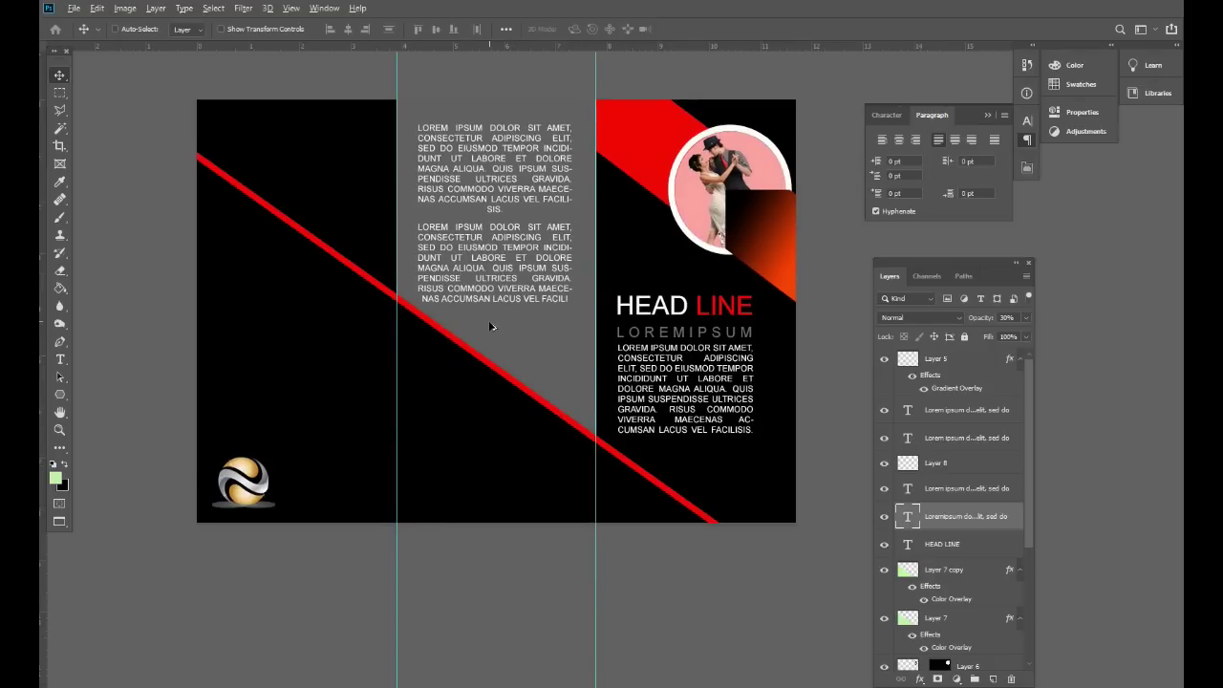
{"action": "key", "text": "alt+Tab"}
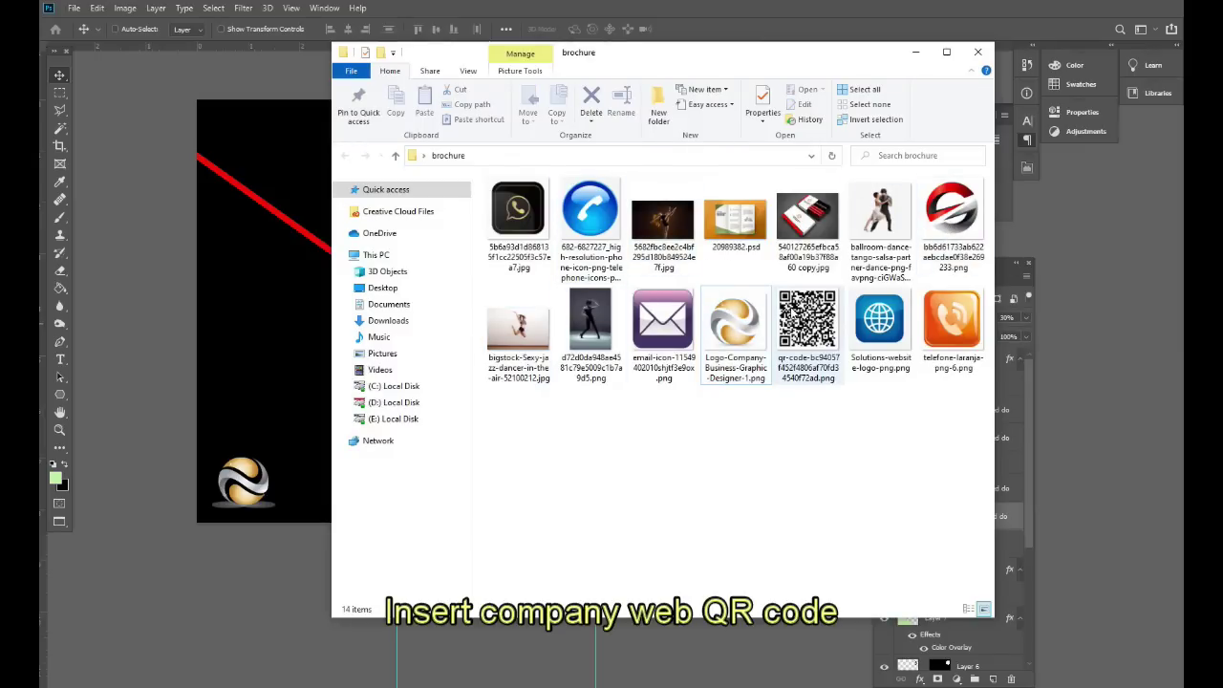
Step: Bring in the QR-code image, copy all of it, and close it without saving
{"action": "left_click_drag", "start_coordinate": [807, 320], "coordinate": [961, 28]}
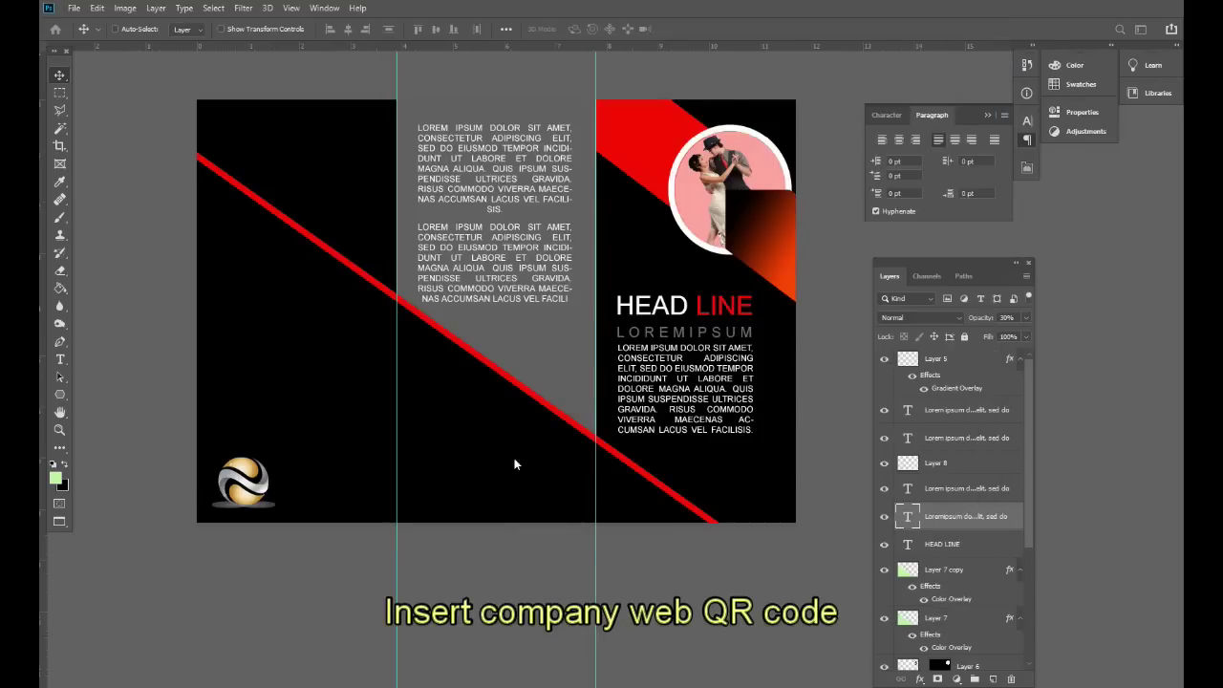
{"action": "key", "text": "ctrl+a"}
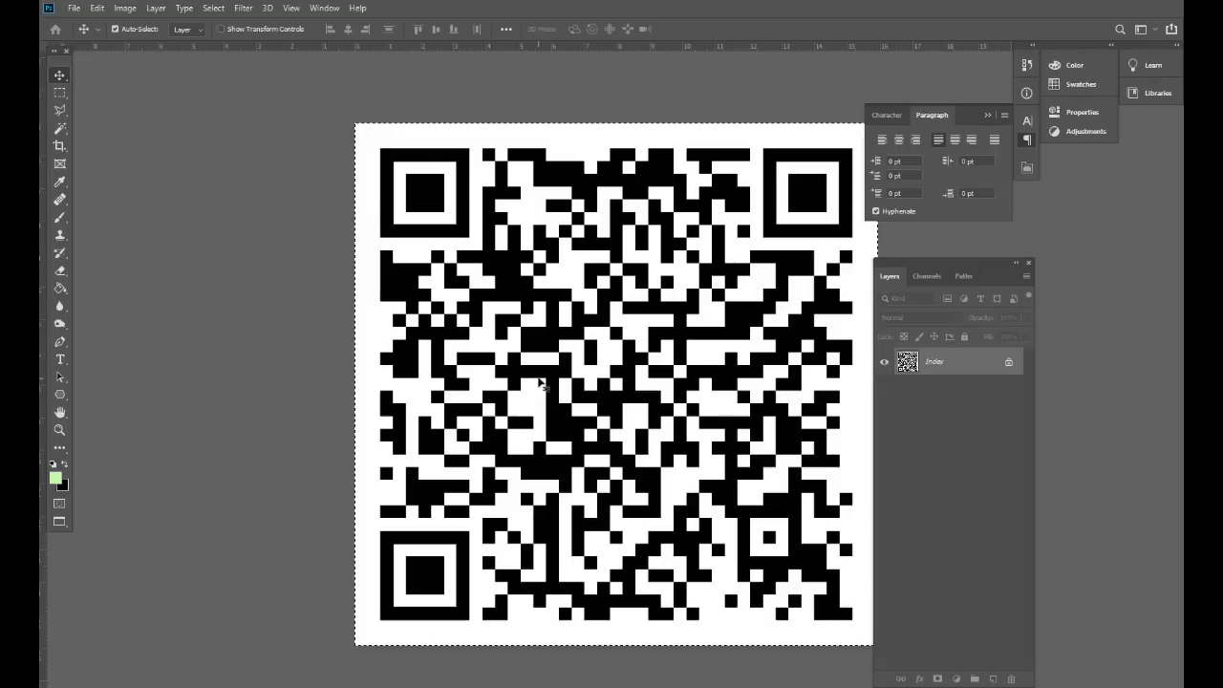
{"action": "left_click", "coordinate": [213, 8]}
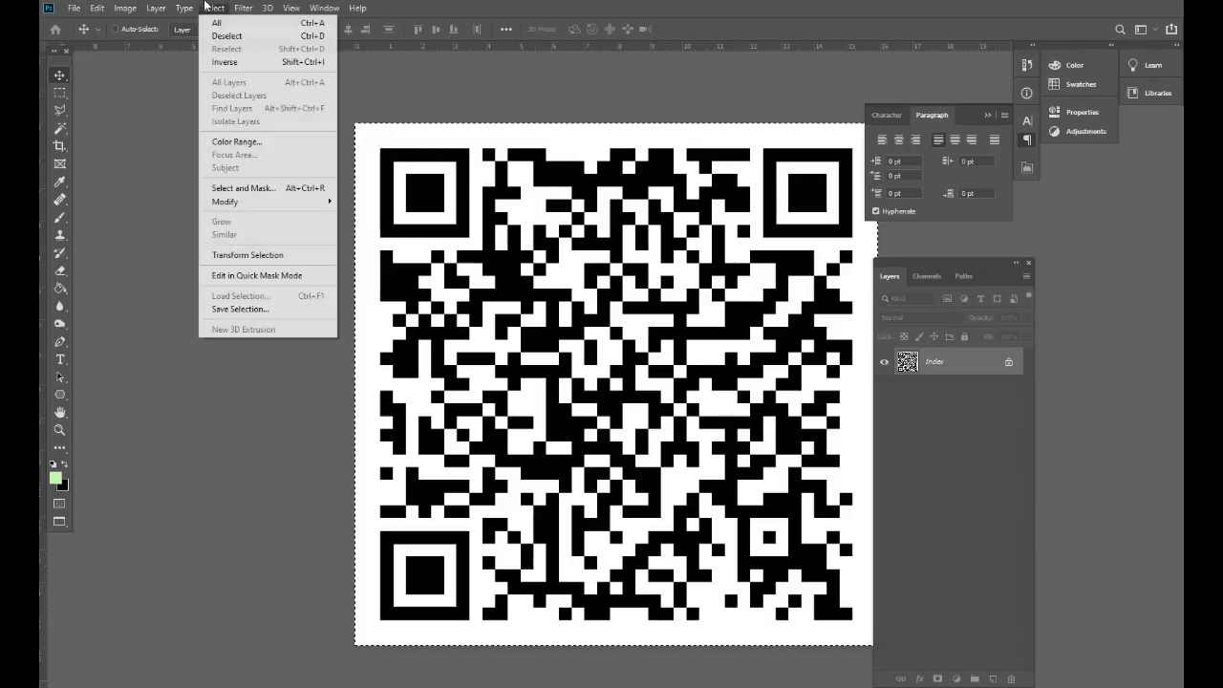
{"action": "left_click", "coordinate": [243, 36]}
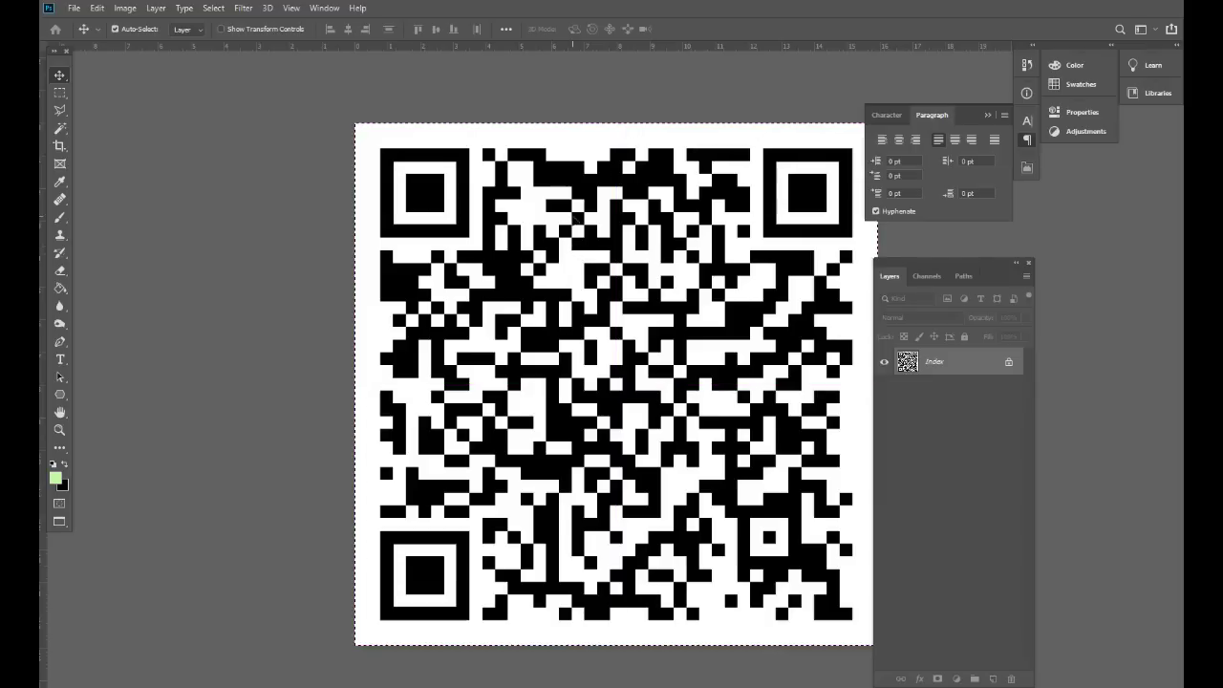
{"action": "key", "text": "ctrl"}
{"action": "key", "text": "ctrl+w"}
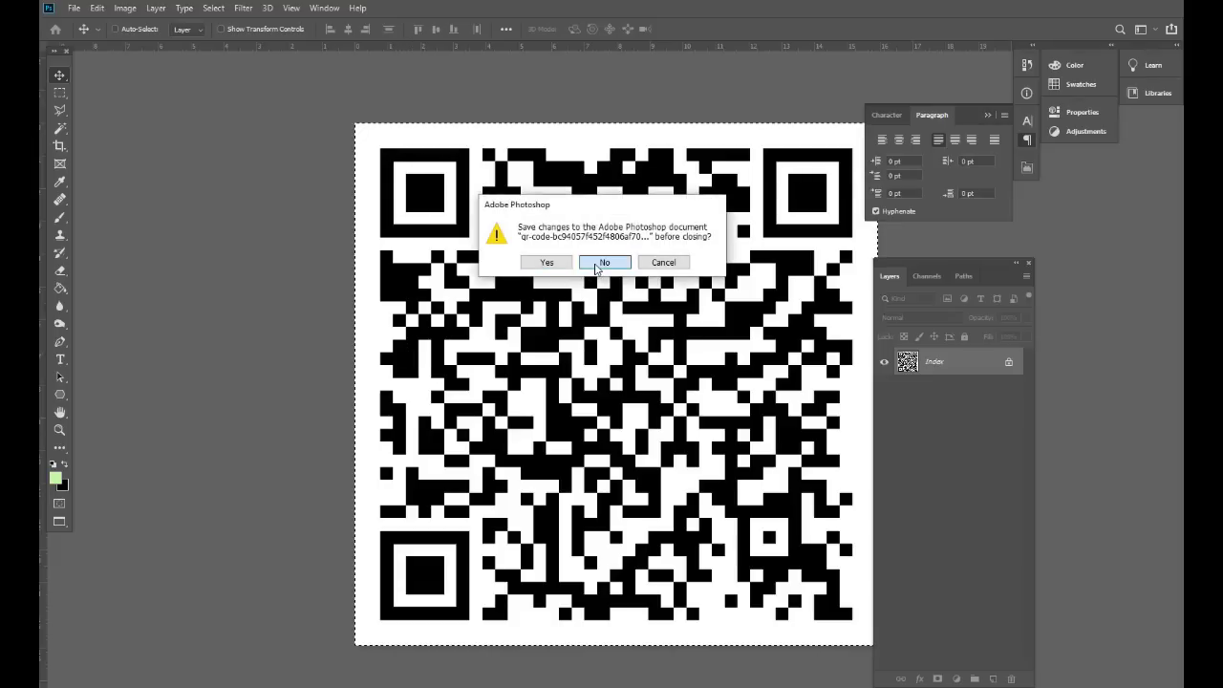
{"action": "left_click", "coordinate": [537, 263]}
Step: Paste the QR code above Layer 7 copy, scaled to 1 in square at the middle panel's bottom-left
{"action": "right_click", "coordinate": [387, 358]}
{"action": "left_click", "coordinate": [419, 361]}
{"action": "key", "text": "ctrl+v"}
{"action": "mouse_move", "coordinate": [411, 260]}
{"action": "left_mouse_down"}
{"action": "mouse_move", "coordinate": [397, 358]}
{"action": "mouse_move", "coordinate": [449, 357]}
{"action": "left_mouse_up"}
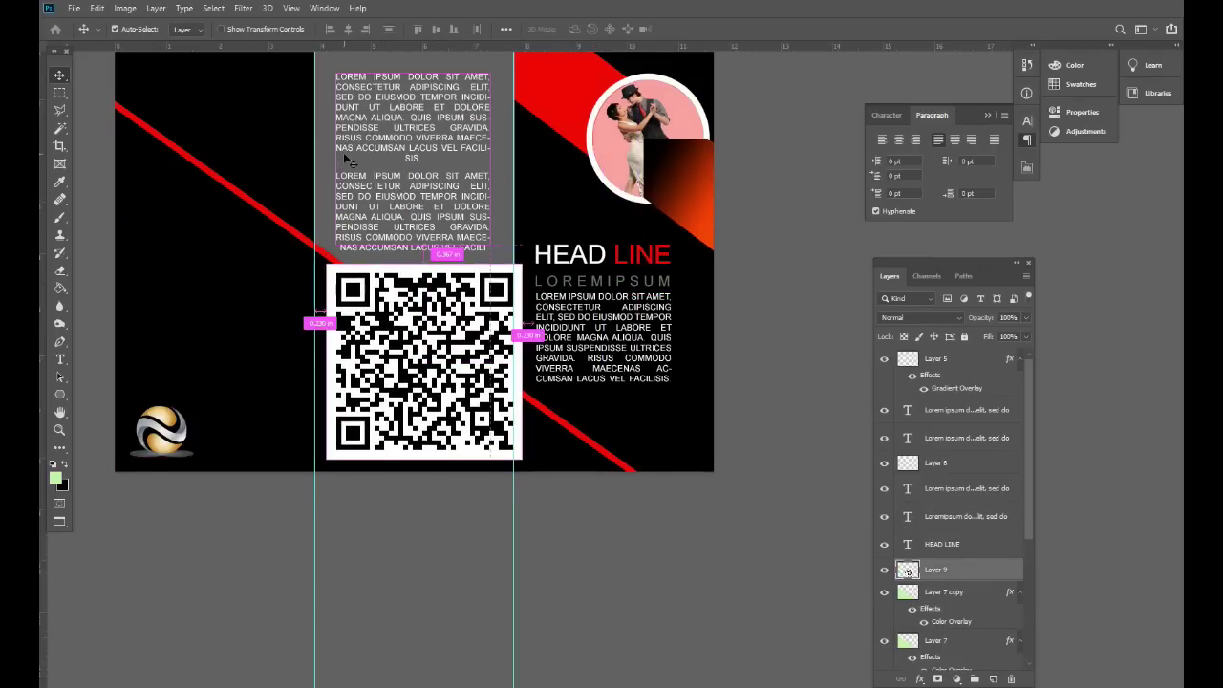
{"action": "key", "text": "ctrl+t"}
{"action": "left_click_drag", "start_coordinate": [514, 260], "coordinate": [382, 404]}
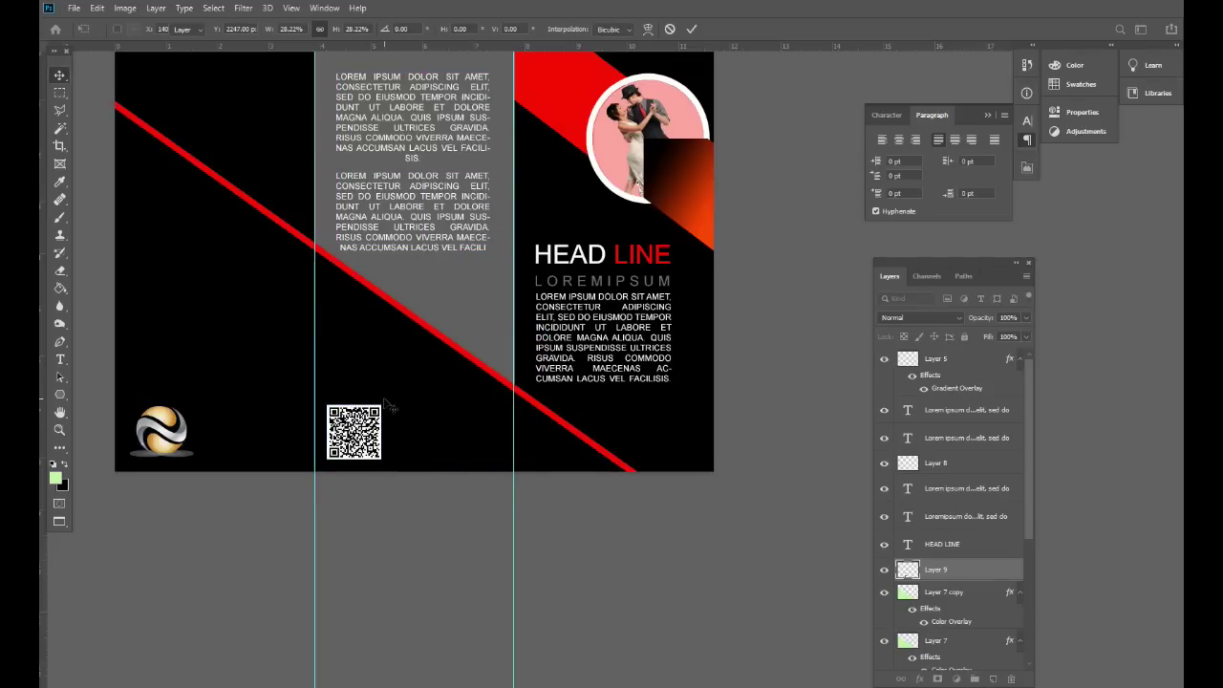
{"action": "key", "text": "Return"}
{"action": "key", "text": "ctrl+plus"}
{"action": "scroll", "coordinate": [392, 421], "scroll_direction": "left", "scroll_amount": 1}
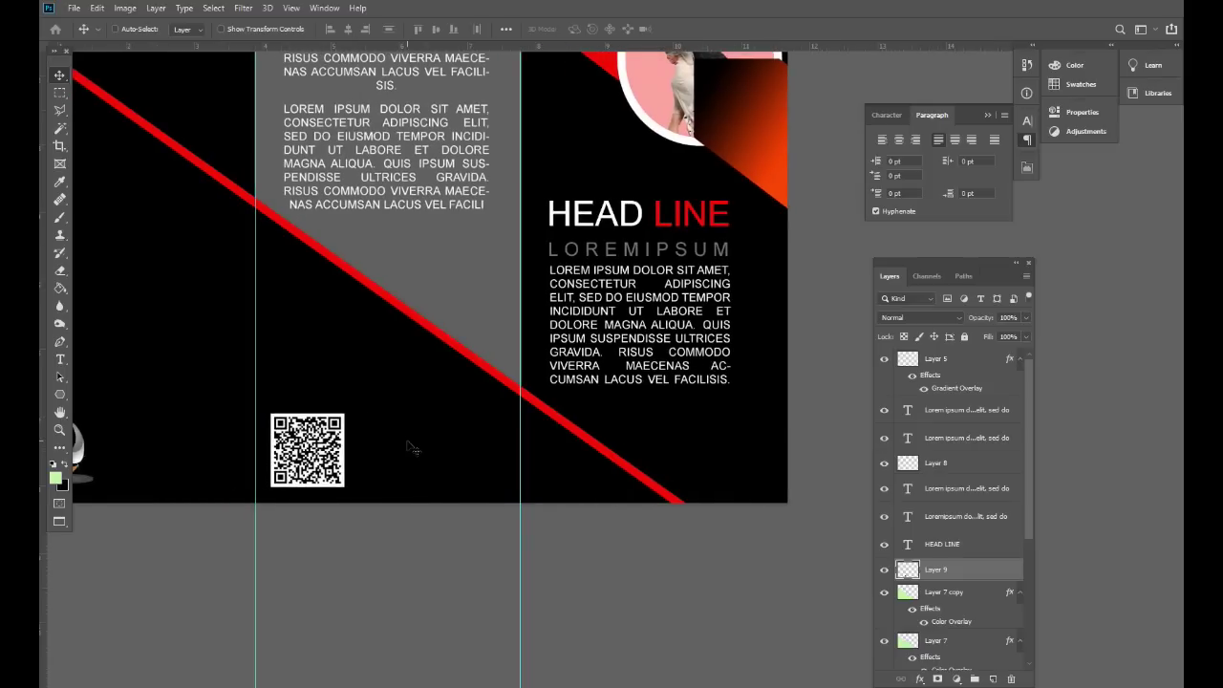
Step: Add a LOREM IPSUM caption beside the QR code and a contact phone-number line above it
{"action": "key", "text": "t"}
{"action": "left_click", "coordinate": [368, 441]}
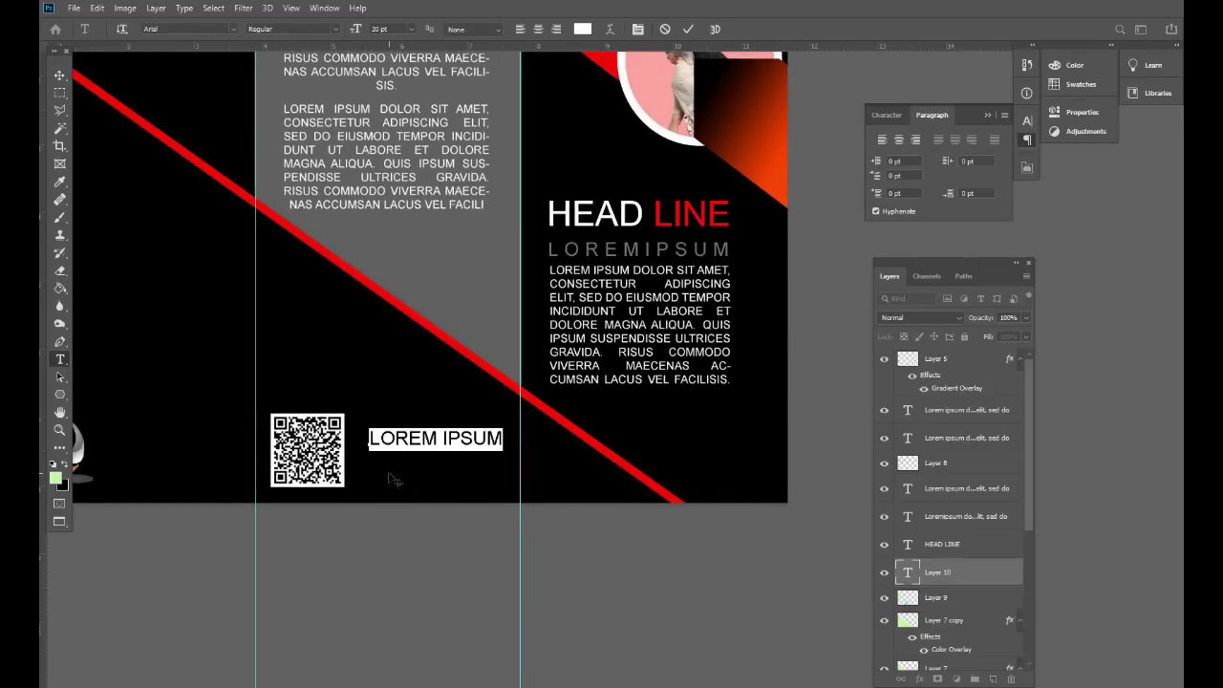
{"action": "mouse_move", "coordinate": [391, 469]}
{"action": "left_mouse_down"}
{"action": "mouse_move", "coordinate": [410, 459]}
{"action": "mouse_move", "coordinate": [409, 487]}
{"action": "left_mouse_up"}
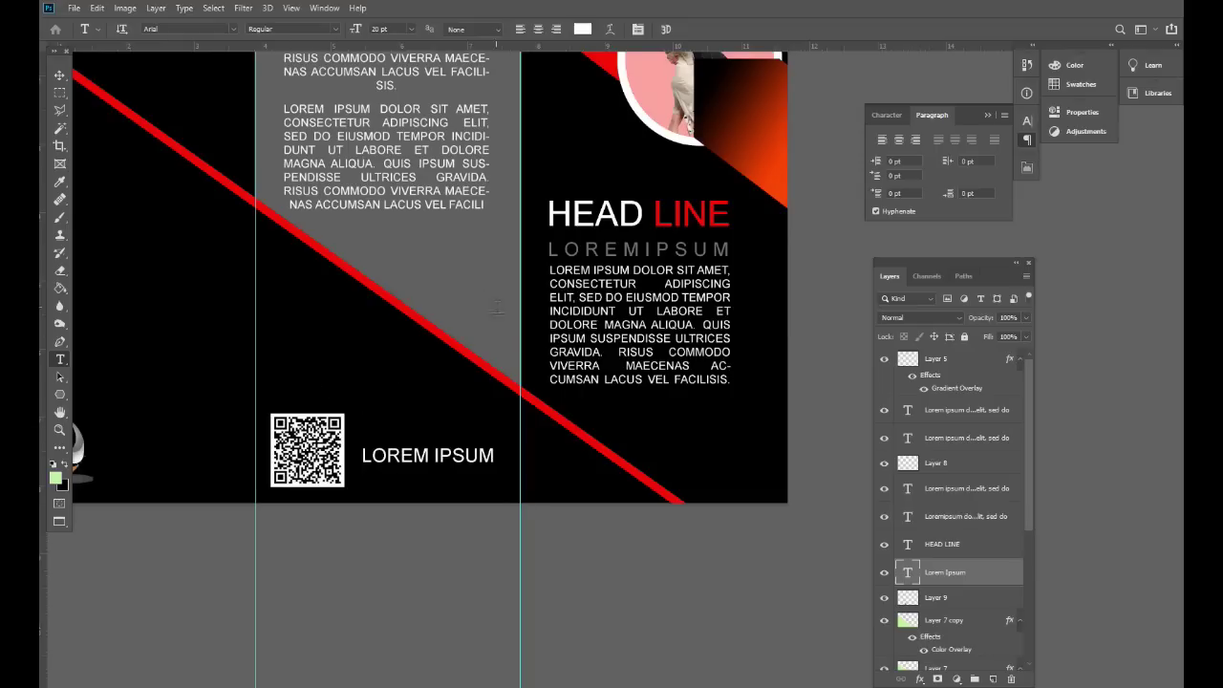
{"action": "left_click", "coordinate": [299, 372]}
{"action": "mouse_move", "coordinate": [379, 401]}
{"action": "left_mouse_down"}
{"action": "mouse_move", "coordinate": [405, 412]}
{"action": "mouse_move", "coordinate": [400, 397]}
{"action": "left_mouse_up"}
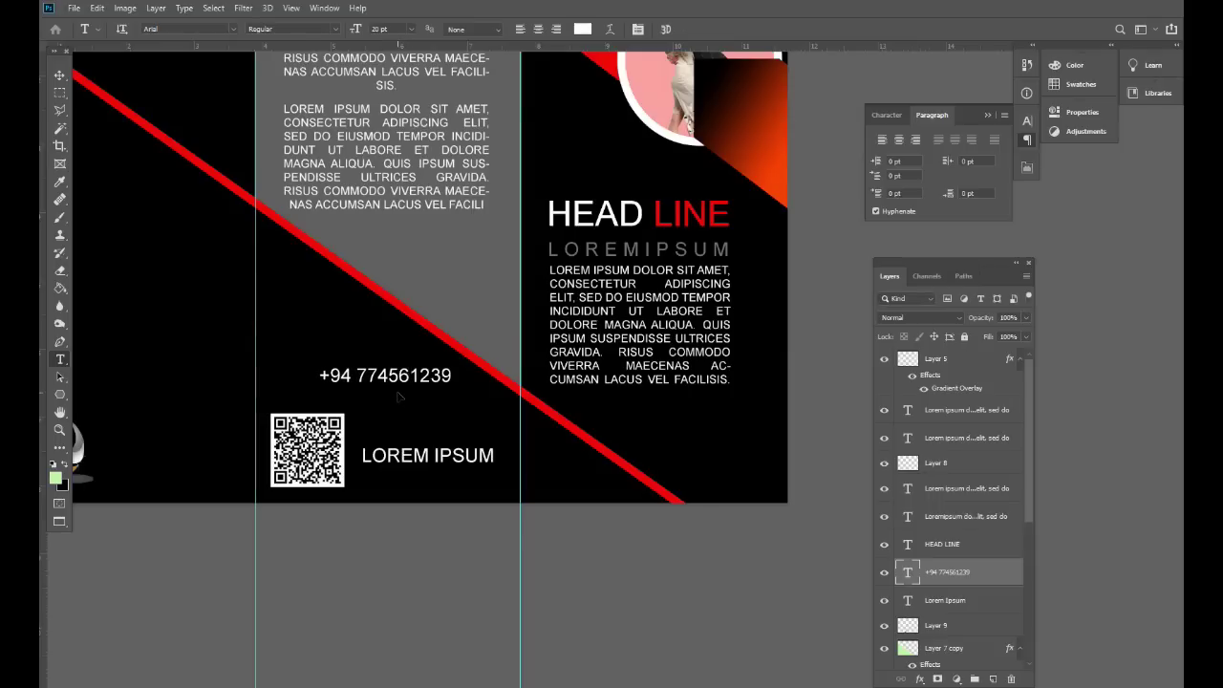
Step: Bring the orange phone icon into the brochure and shrink it beside the phone number
{"action": "key", "text": "v"}
{"action": "key", "text": "alt+Tab"}
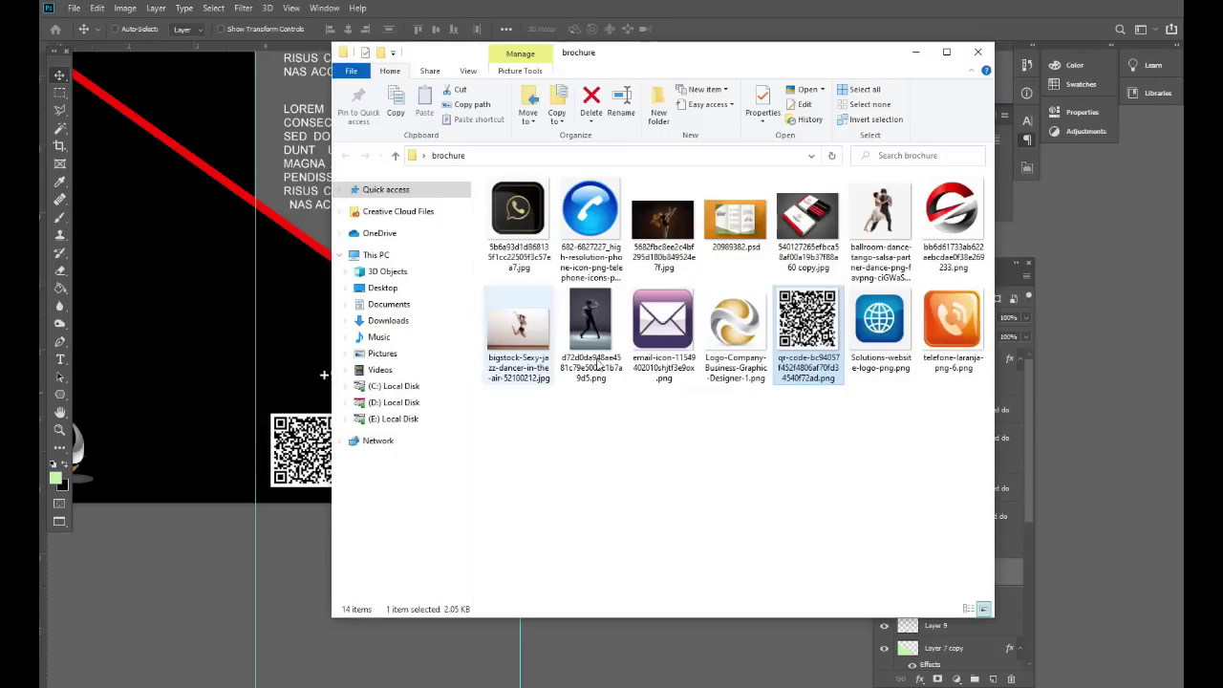
{"action": "double_click", "coordinate": [942, 329]}
{"action": "left_click_drag", "start_coordinate": [602, 355], "coordinate": [424, 277]}
{"action": "key", "text": "ctrl+t"}
{"action": "mouse_move", "coordinate": [505, 227]}
{"action": "left_mouse_down"}
{"action": "mouse_move", "coordinate": [428, 260]}
{"action": "mouse_move", "coordinate": [298, 373]}
{"action": "left_mouse_up"}
{"action": "key", "text": "Return"}
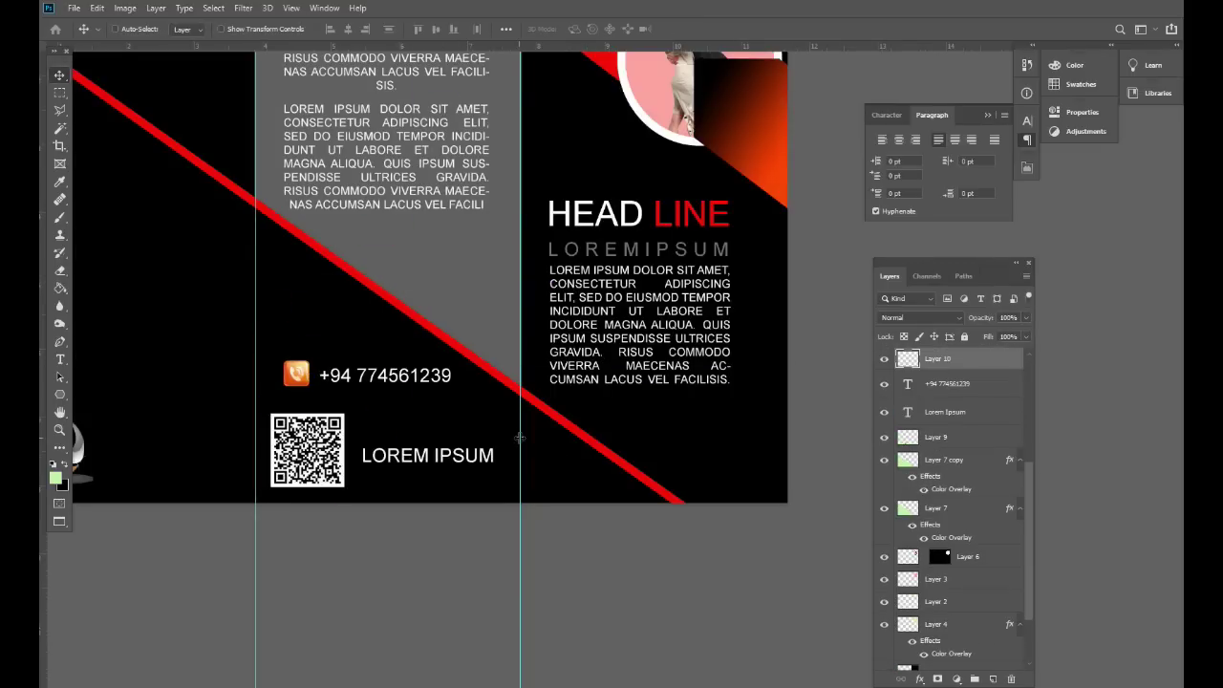
Step: Shift the phone icon's hue to about -37 with Hue/Saturation, turning it pinkish red
{"action": "left_click", "coordinate": [127, 8]}
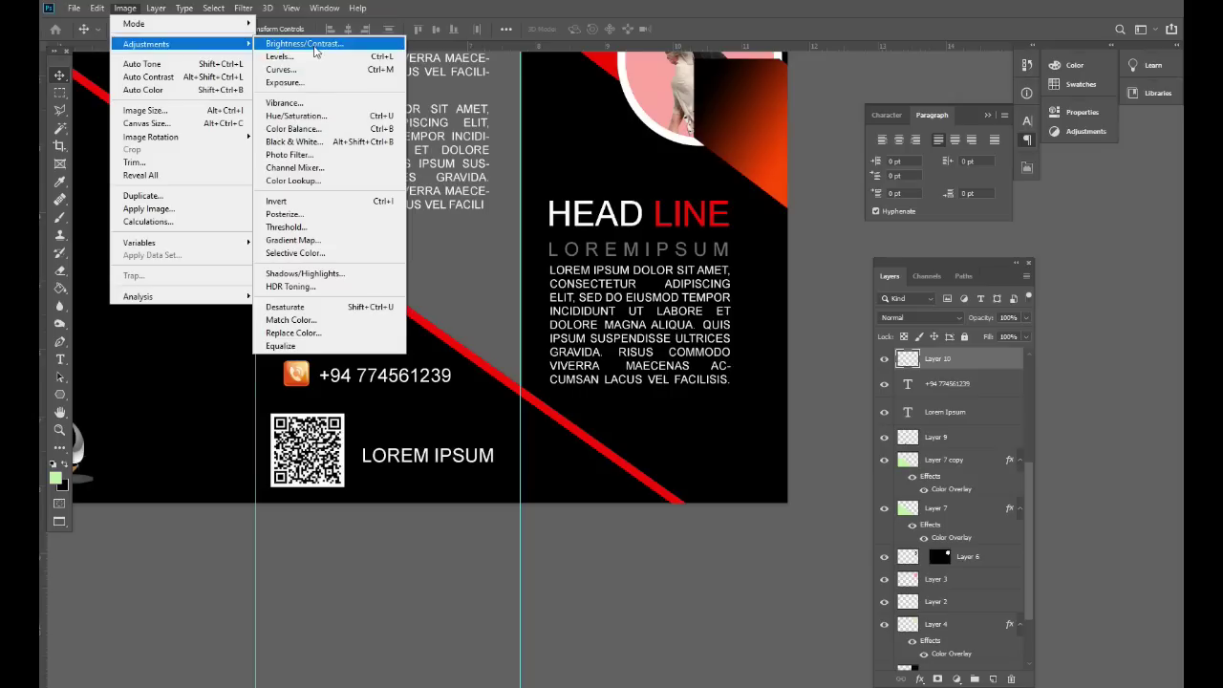
{"action": "left_click", "coordinate": [297, 116]}
{"action": "left_click_drag", "start_coordinate": [863, 219], "coordinate": [852, 218]}
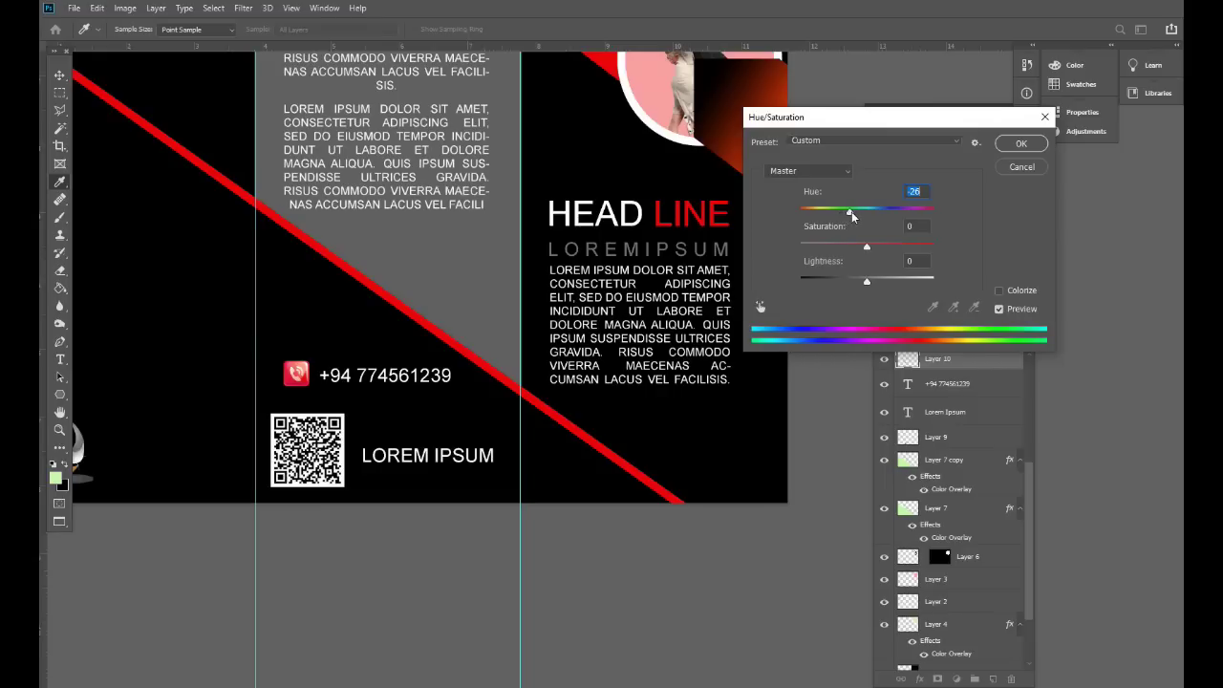
{"action": "key", "text": "Return"}
{"action": "key", "text": "ctrl+0"}
{"action": "key", "text": "ctrl+plus"}
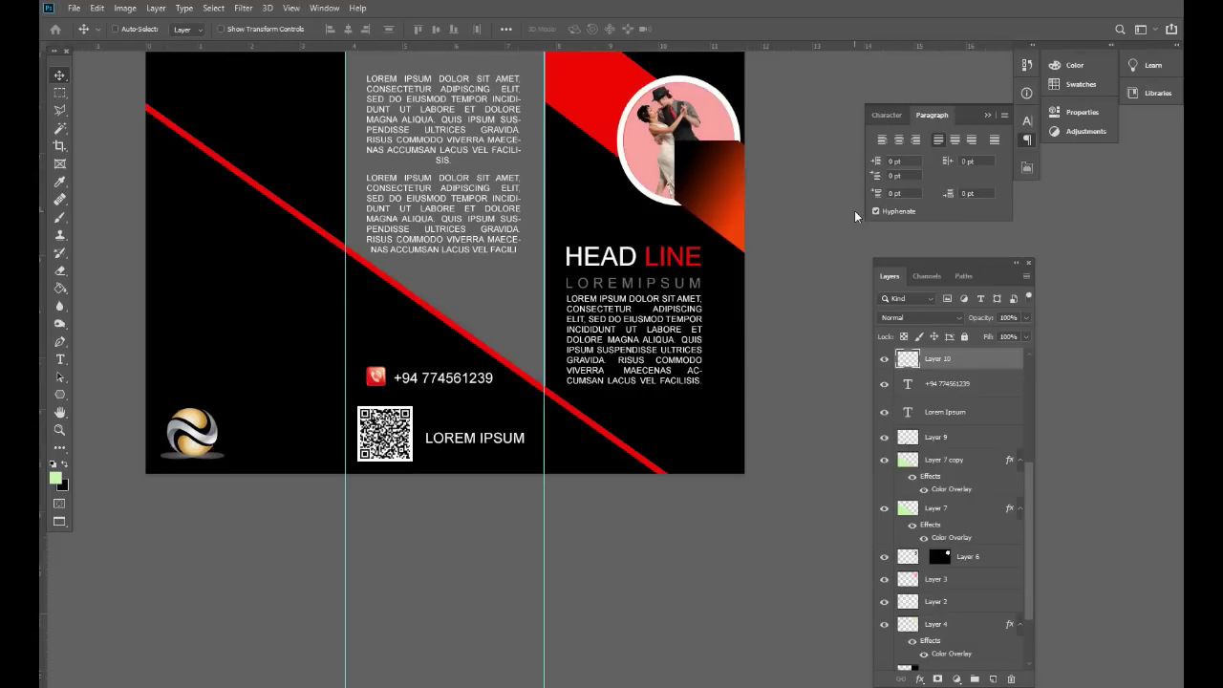
Step: Tile all open documents, select the entire dancer photo, and return to the brochure reverse
{"action": "left_click_drag", "start_coordinate": [420, 350], "coordinate": [517, 436]}
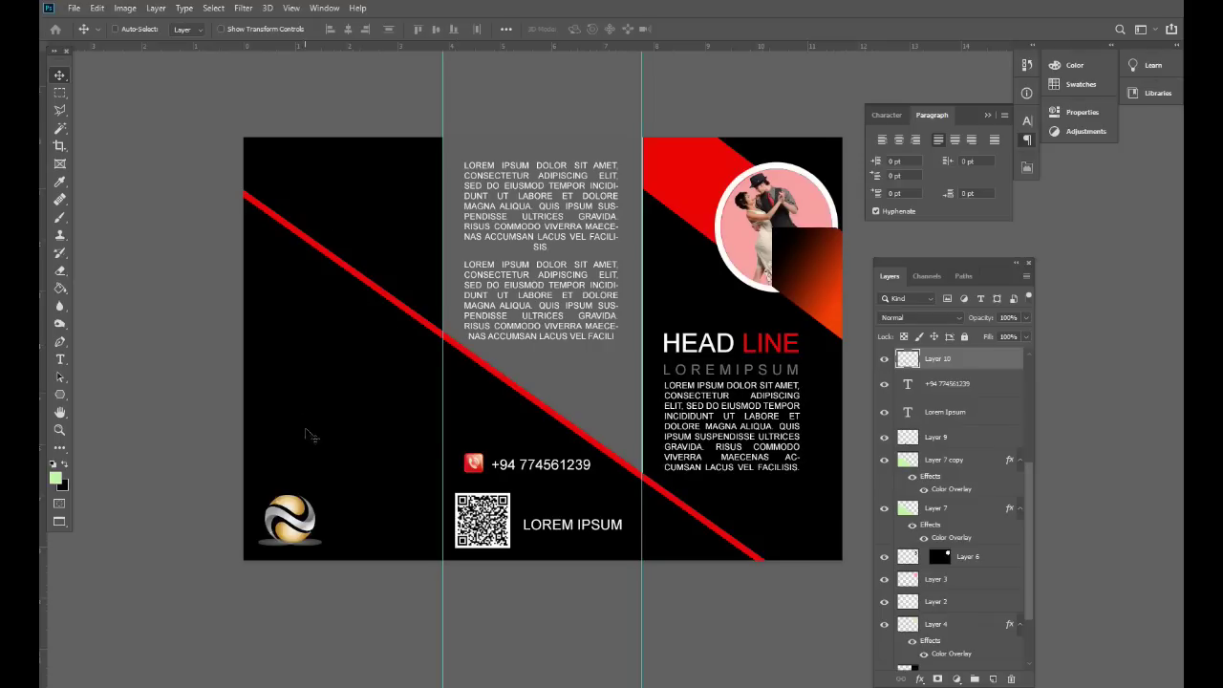
{"action": "left_click", "coordinate": [324, 8]}
{"action": "mouse_move", "coordinate": [344, 23]}
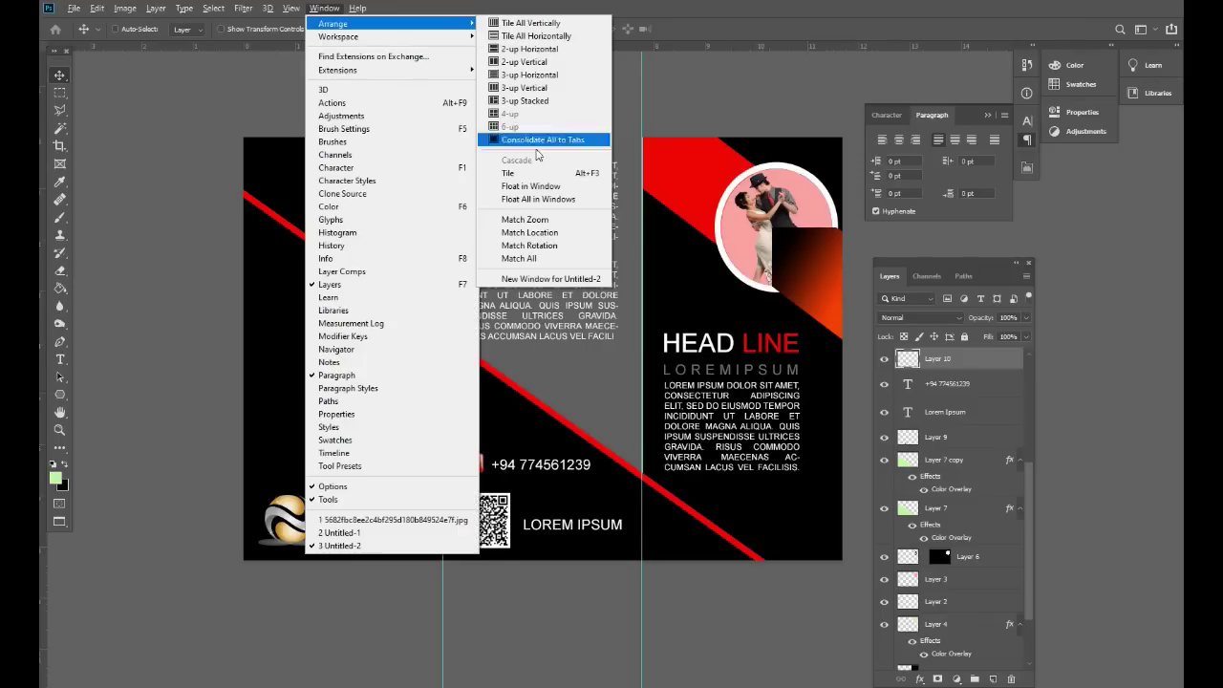
{"action": "left_click", "coordinate": [517, 173]}
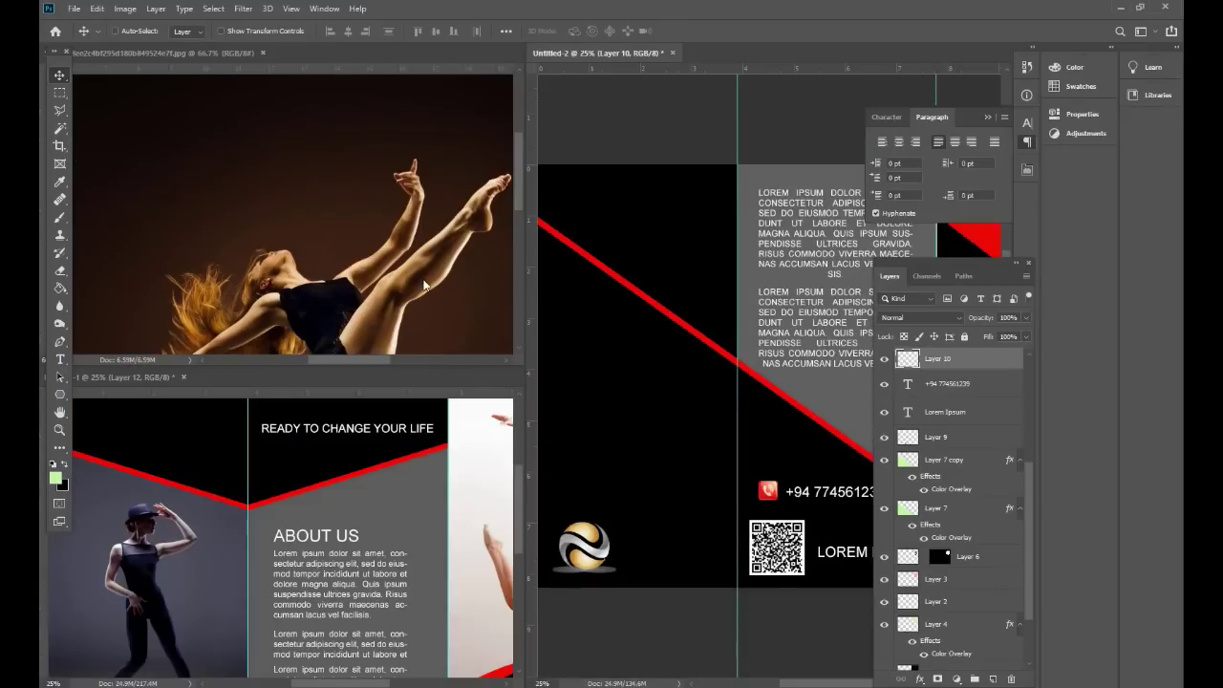
{"action": "left_click_drag", "start_coordinate": [422, 277], "coordinate": [291, 180]}
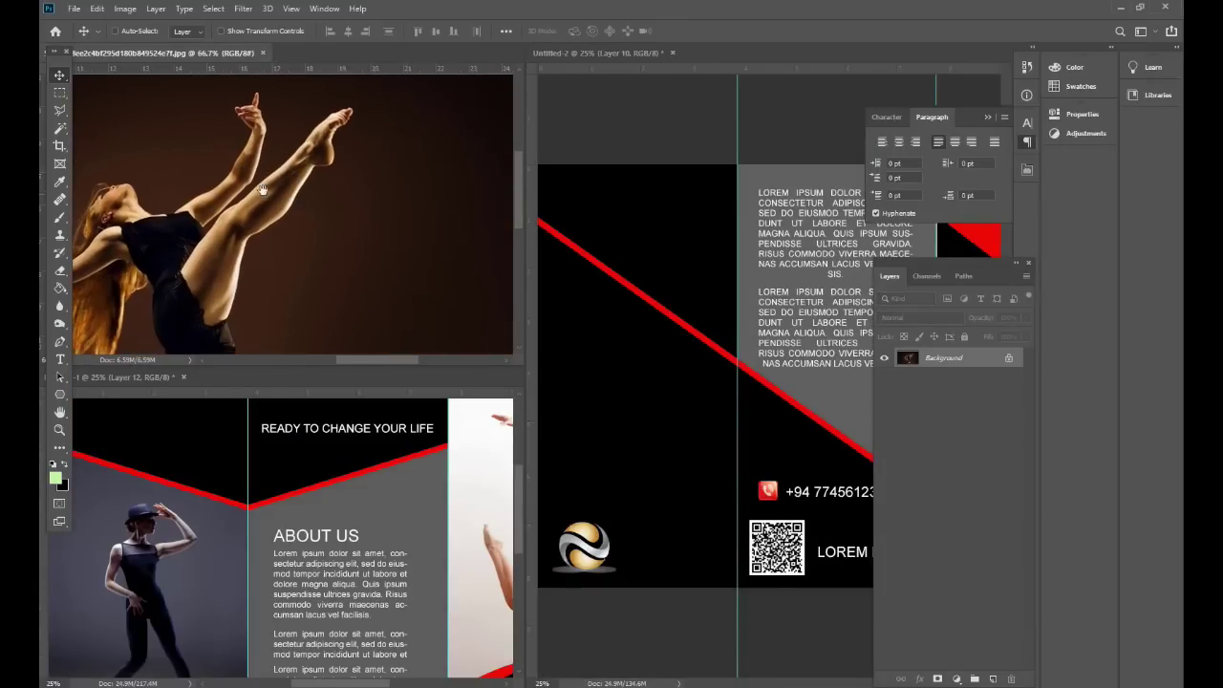
{"action": "left_click", "coordinate": [214, 9]}
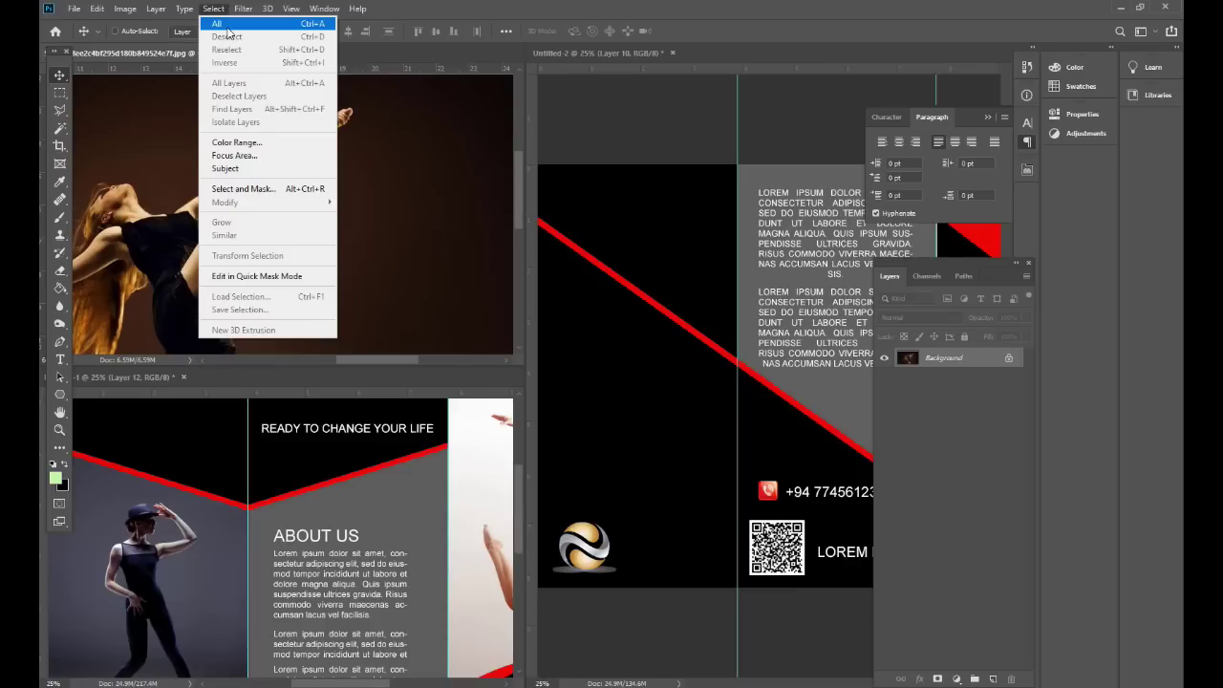
{"action": "left_click", "coordinate": [222, 21]}
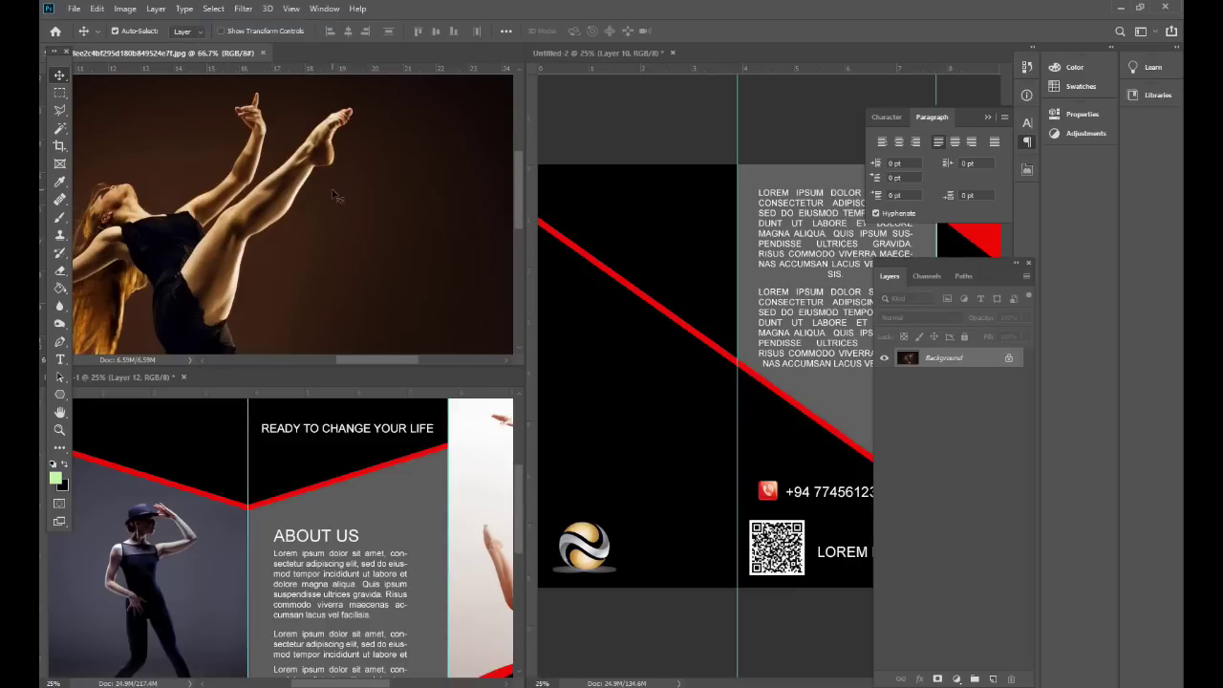
{"action": "left_click_drag", "start_coordinate": [335, 196], "coordinate": [957, 371]}
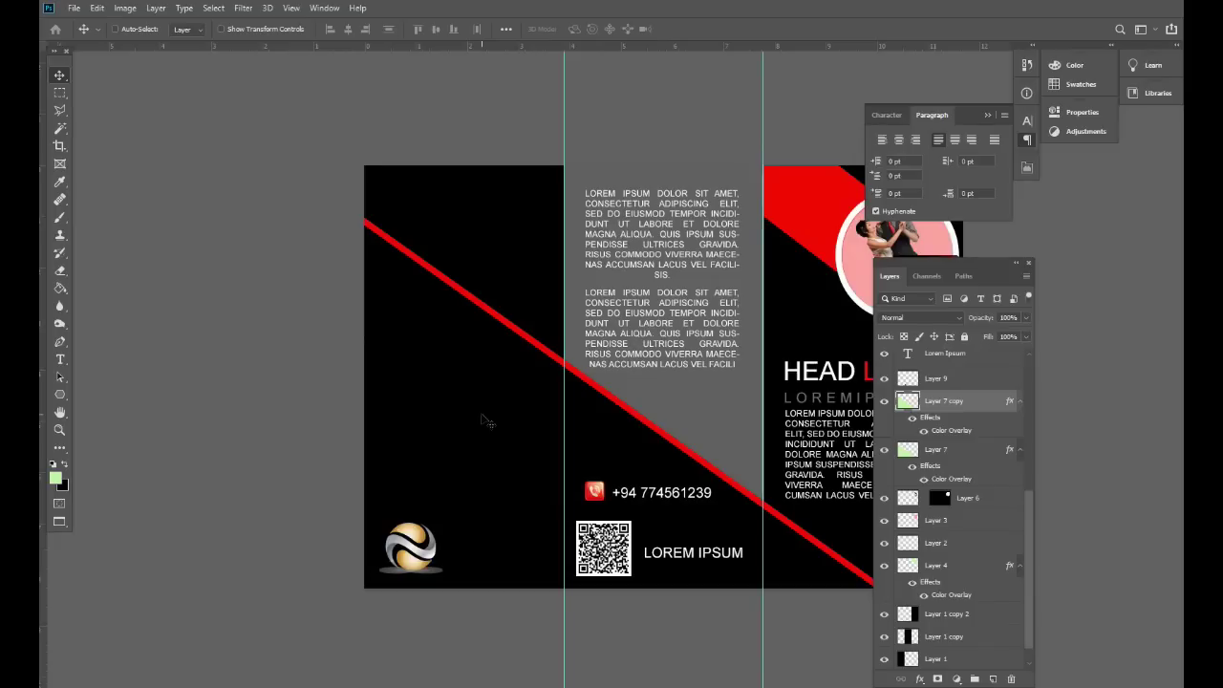
Step: Load the left panel's selection from Layer 1's thumbnail
{"action": "right_click", "coordinate": [444, 198]}
{"action": "left_click", "coordinate": [461, 201]}
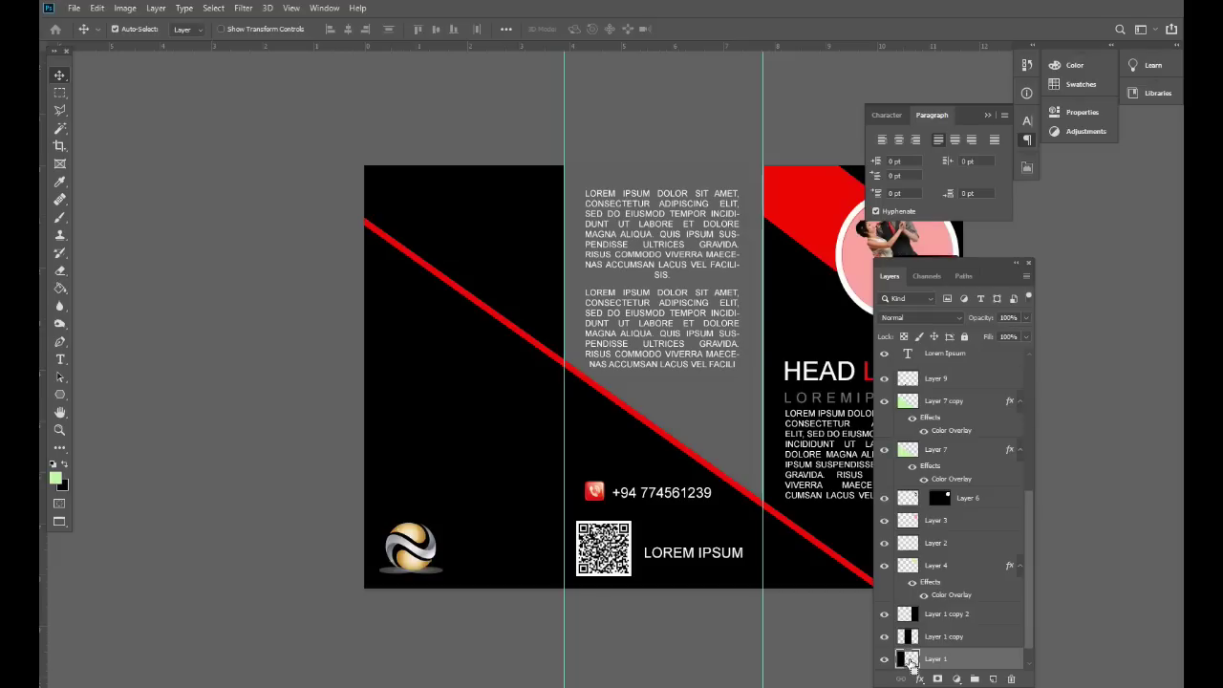
{"action": "left_click", "coordinate": [908, 660], "text": "ctrl"}
Step: Copy the panel area from Layer 7 copy into a new Layer 11 and reload its selection
{"action": "right_click", "coordinate": [428, 384]}
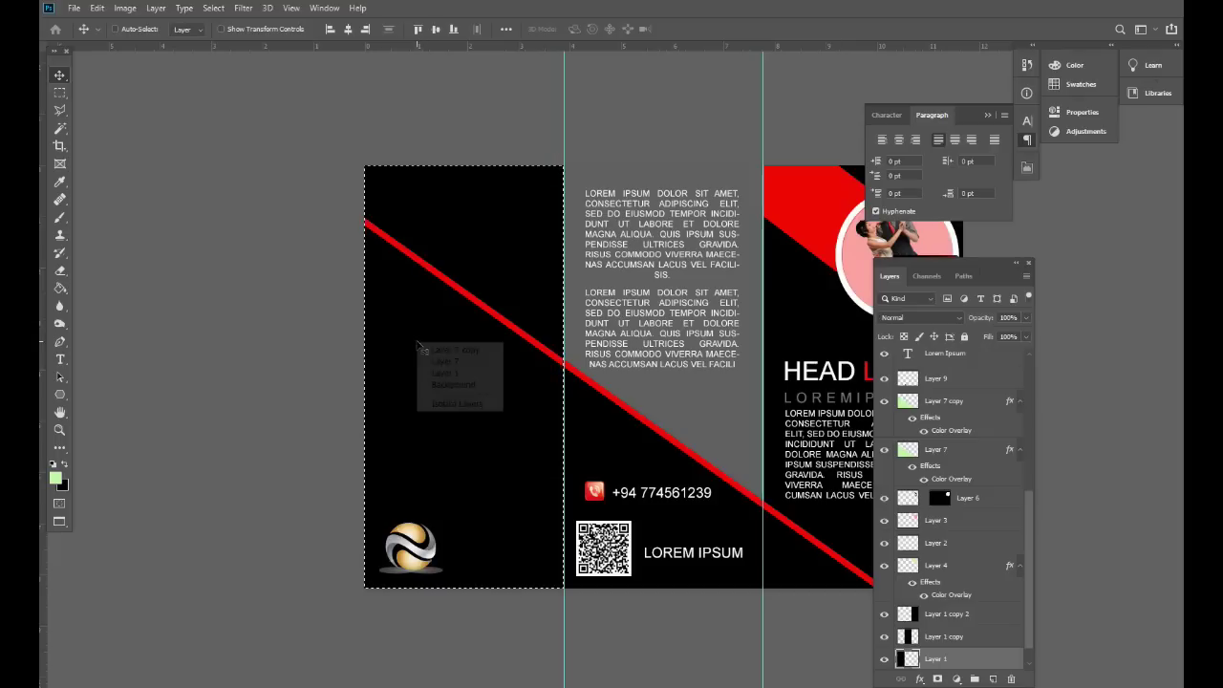
{"action": "left_click", "coordinate": [449, 348]}
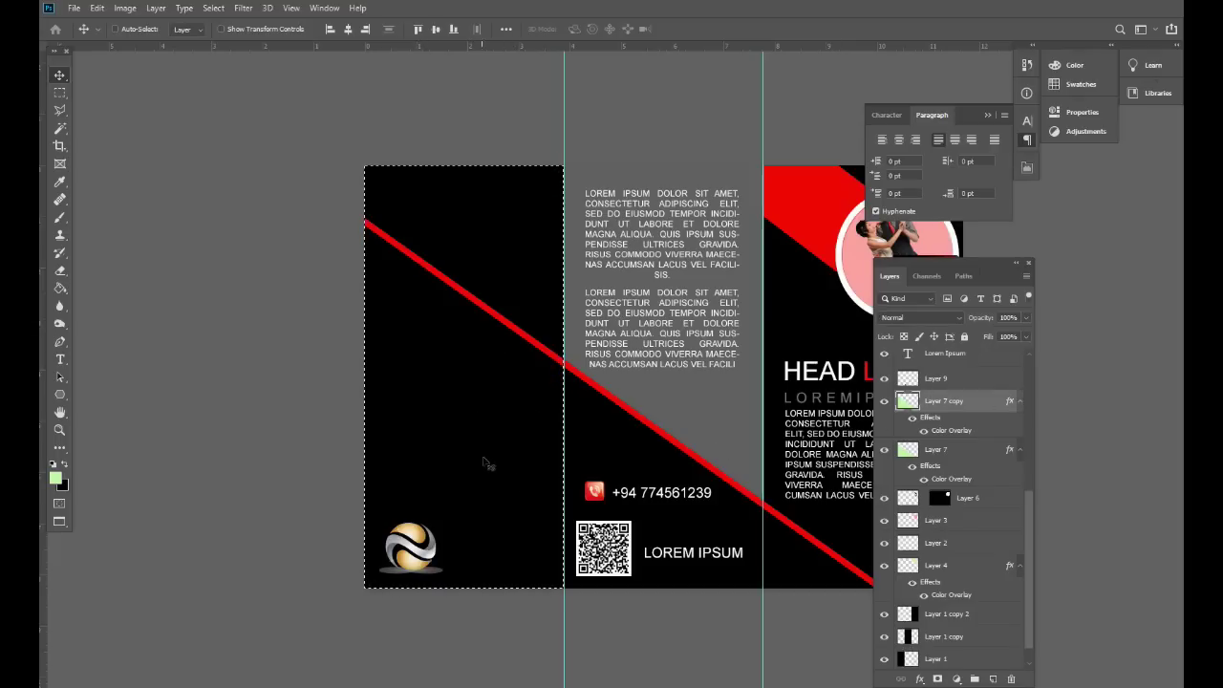
{"action": "key", "text": "ctrl"}
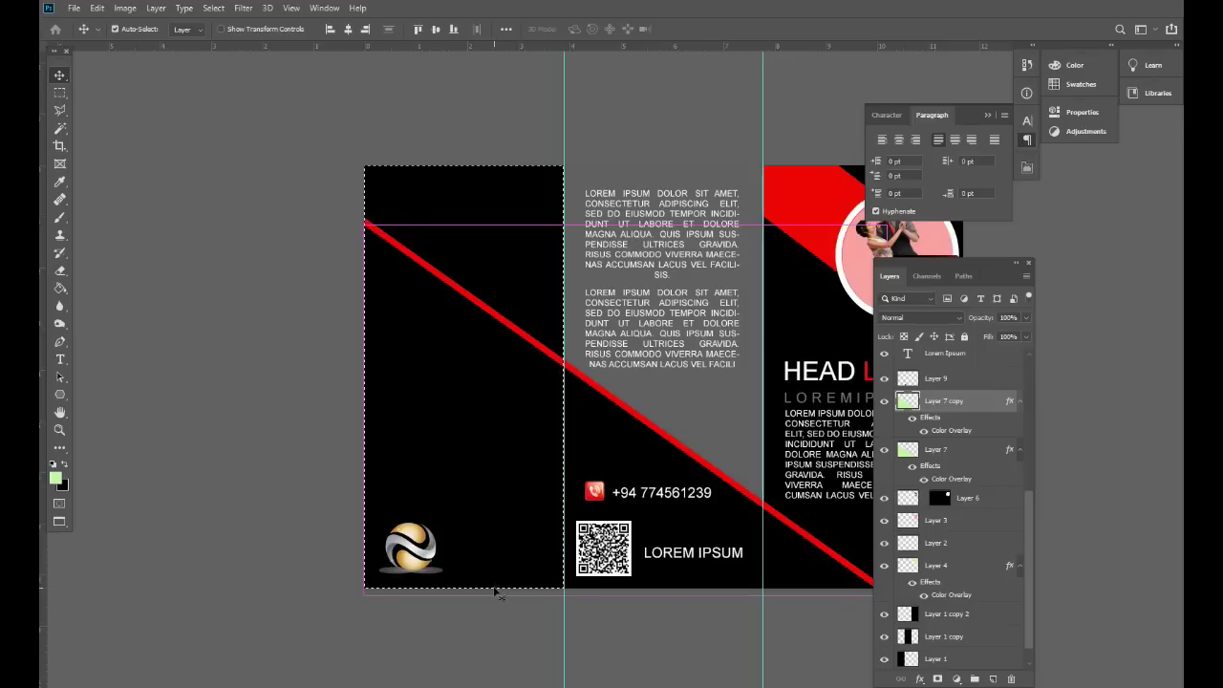
{"action": "key", "text": "ctrl+j"}
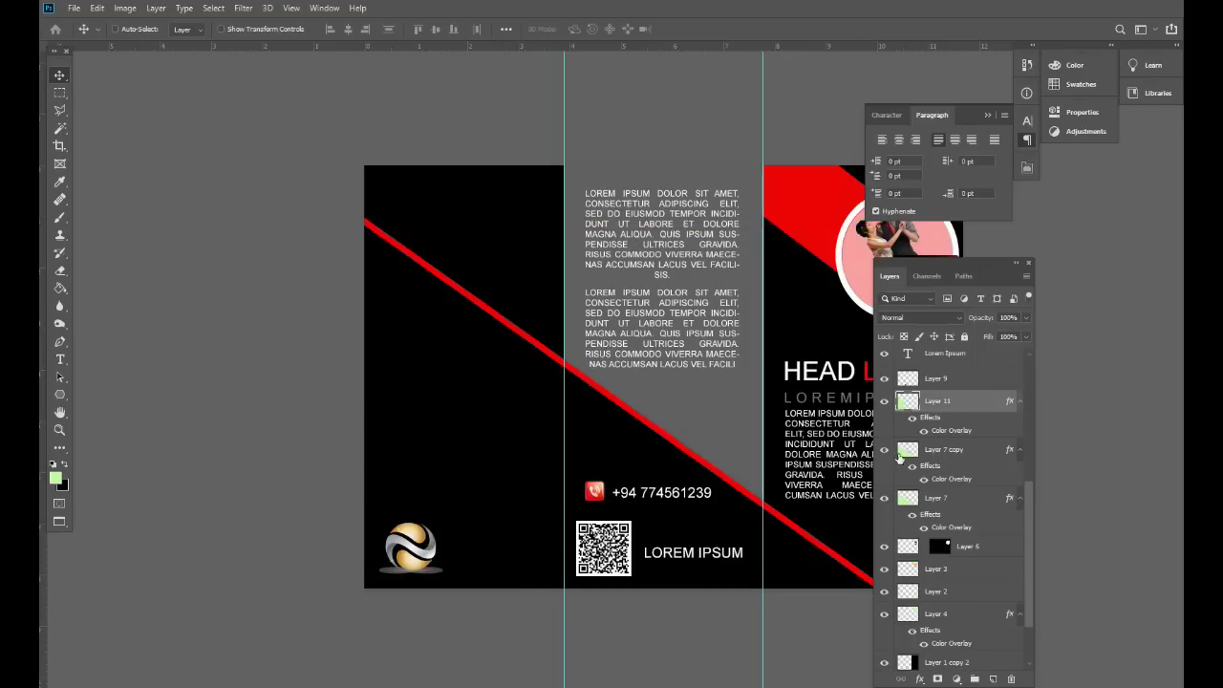
{"action": "key", "text": "ctrl"}
{"action": "left_click", "coordinate": [911, 407], "text": "ctrl"}
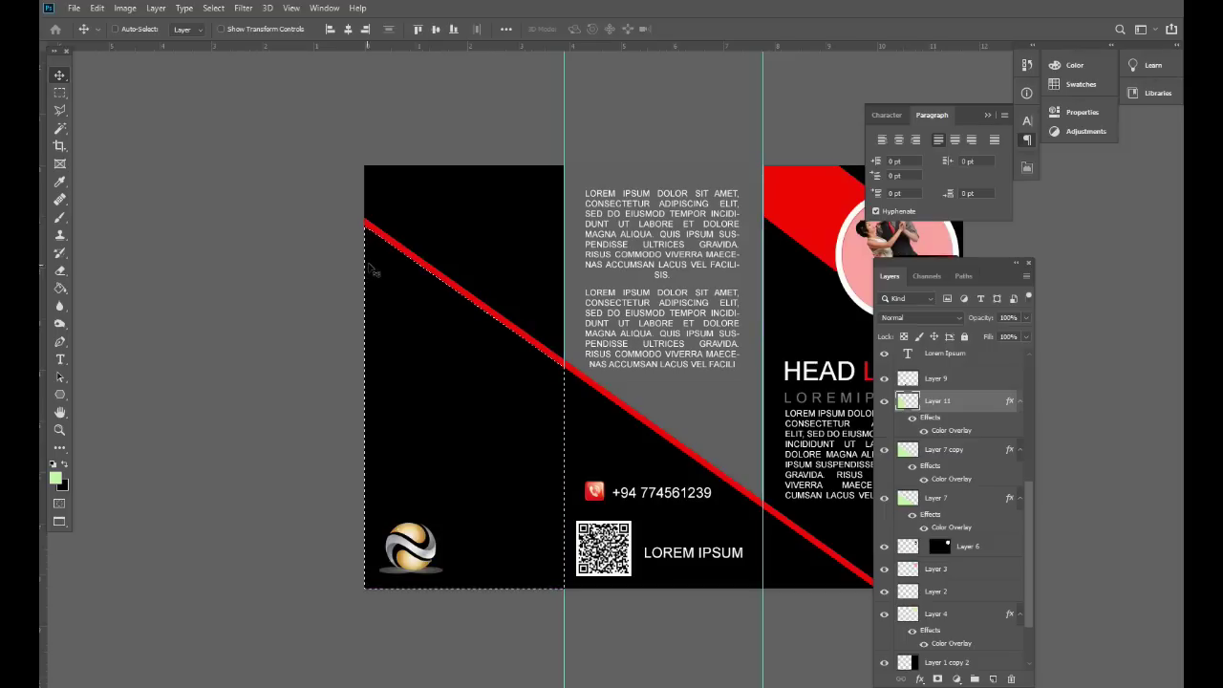
{"action": "key", "text": "ctrl"}
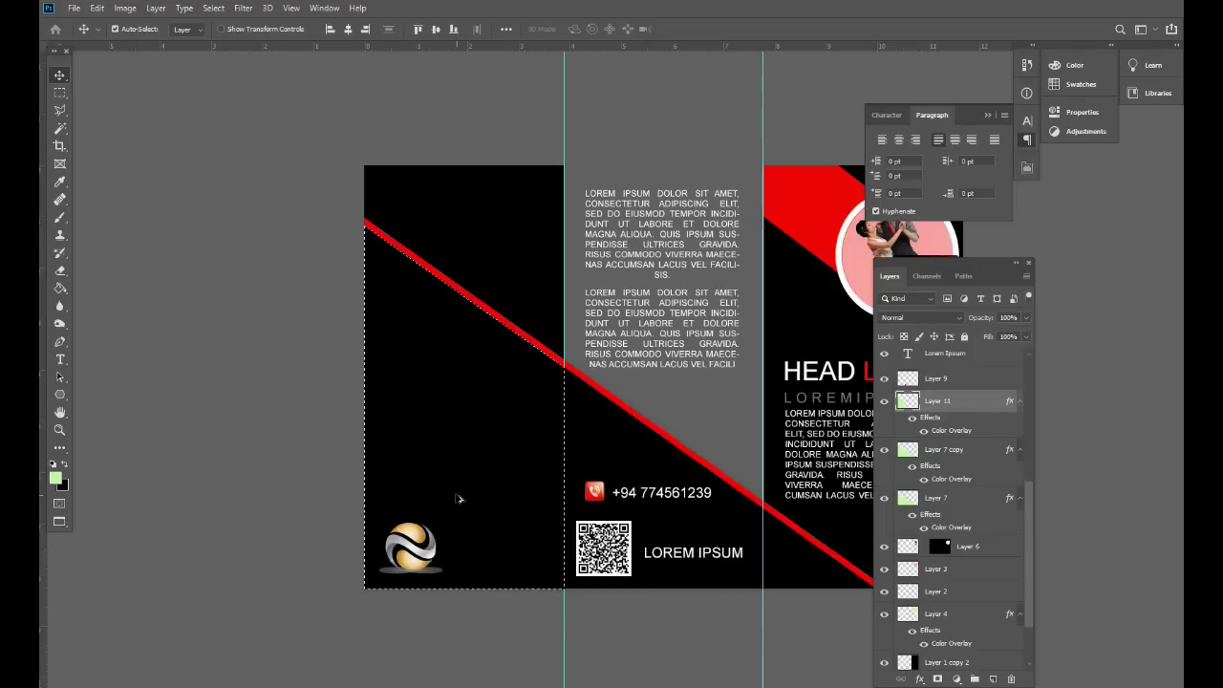
Step: Paste the dancer photo into the panel selection, enlarged to about 129% and shifted left
{"action": "key", "text": "ctrl+shift+alt+v"}
{"action": "left_click_drag", "start_coordinate": [501, 435], "coordinate": [500, 522]}
{"action": "key", "text": "ctrl+t"}
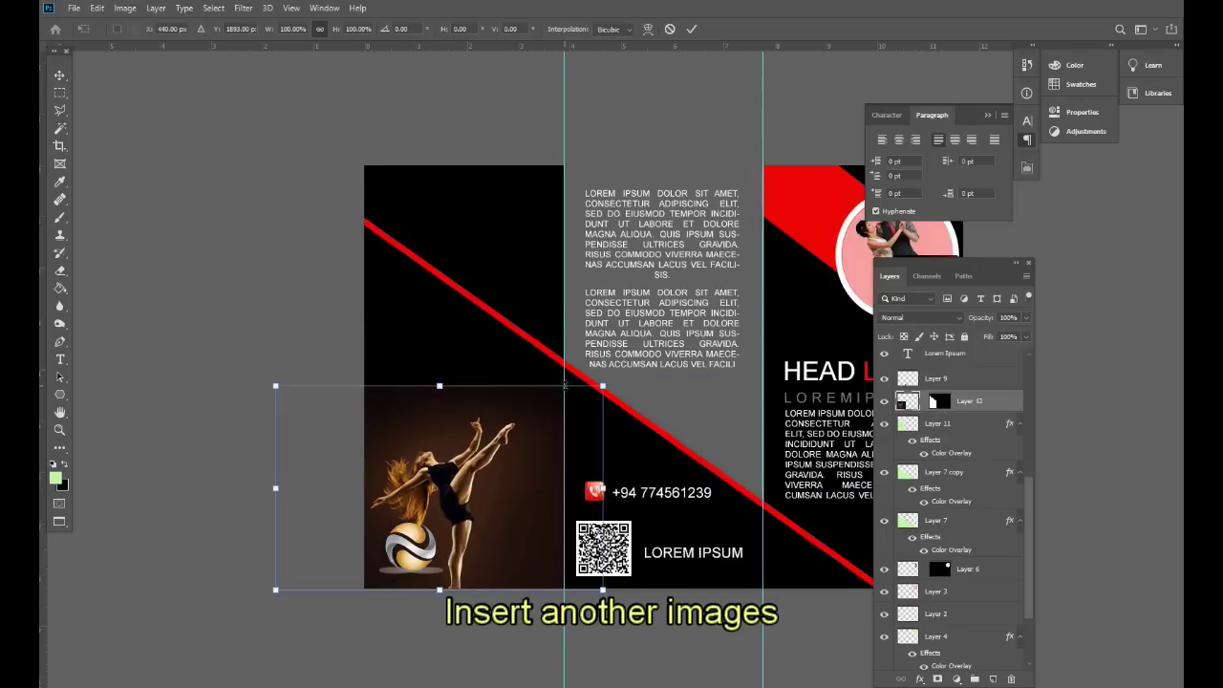
{"action": "left_click_drag", "start_coordinate": [603, 385], "coordinate": [678, 309]}
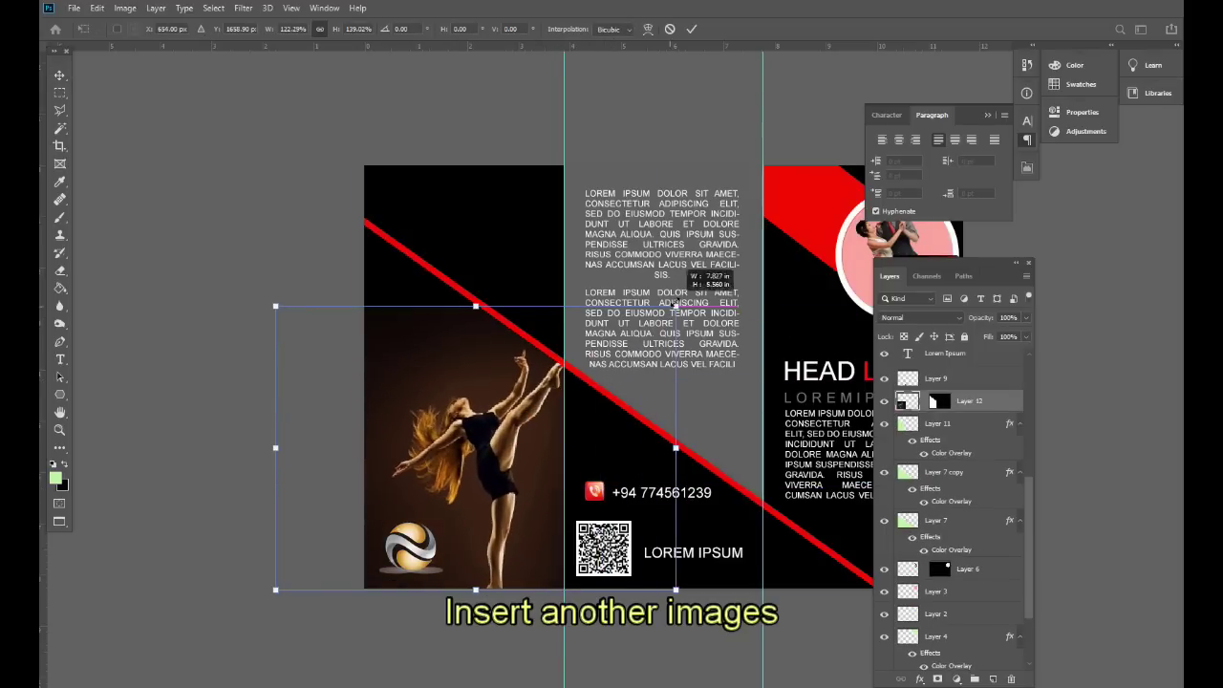
{"action": "key", "text": "ctrl+z"}
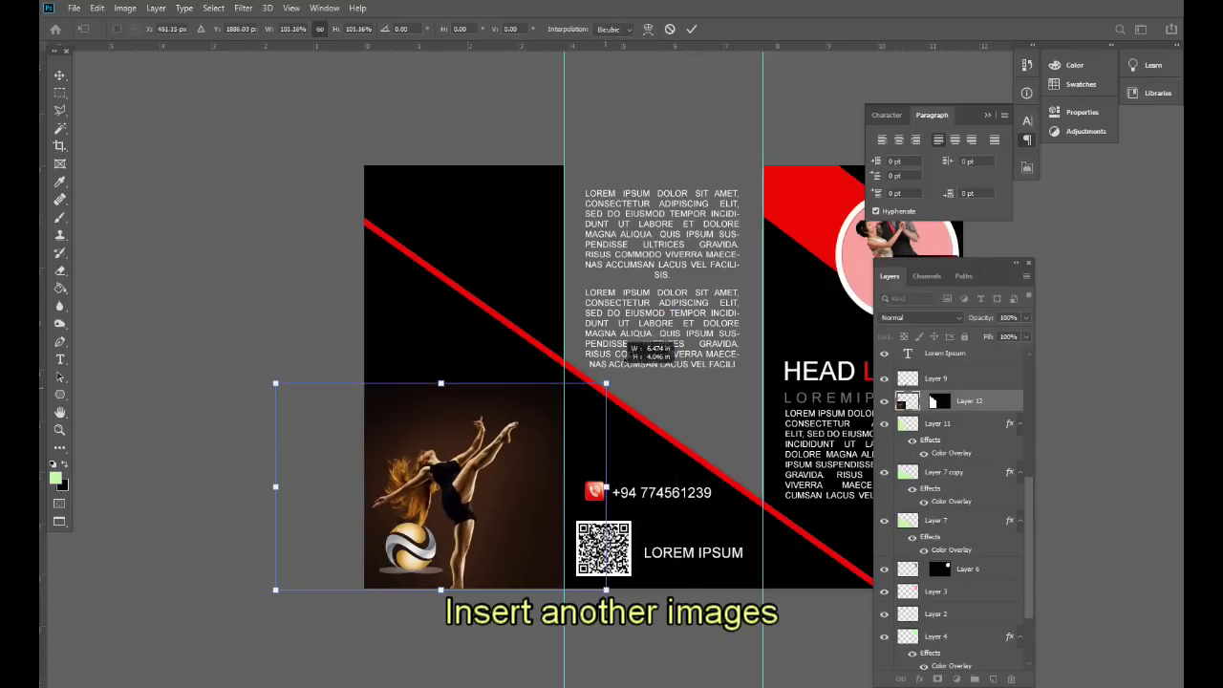
{"action": "left_click_drag", "start_coordinate": [604, 385], "coordinate": [697, 328]}
{"action": "left_click_drag", "start_coordinate": [606, 422], "coordinate": [585, 427]}
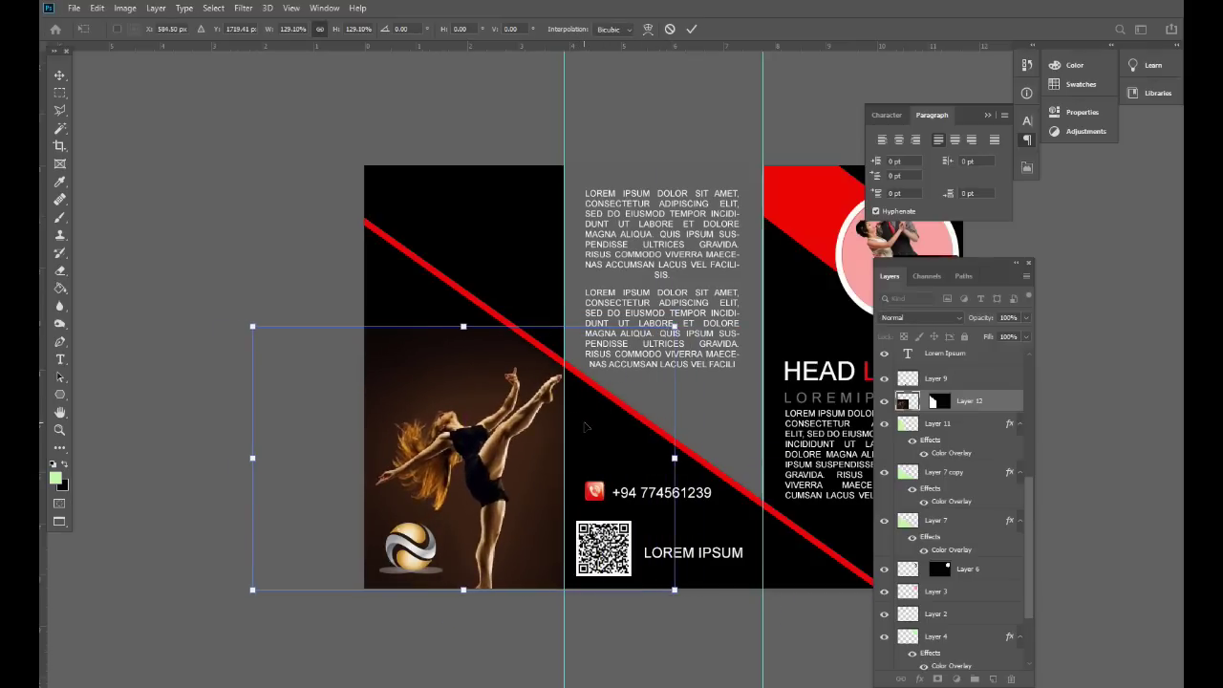
{"action": "key", "text": "Return"}
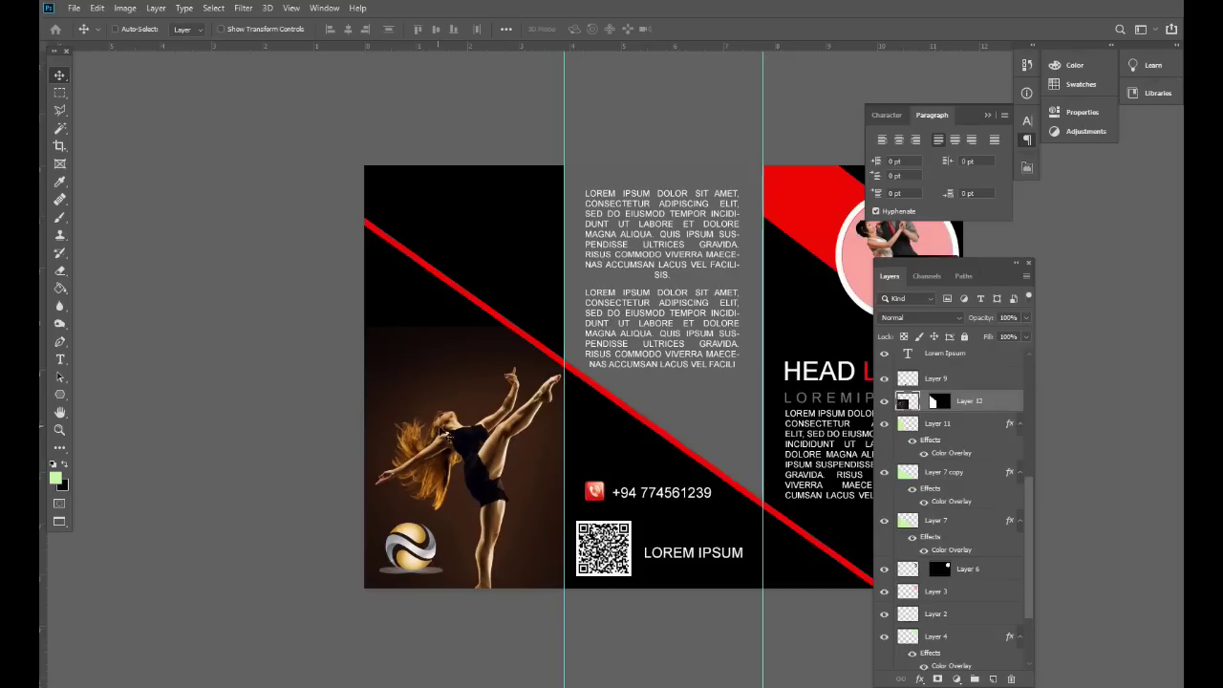
Step: Pick a smaller eraser briefly, then return to the Move tool and view the whole brochure
{"action": "key", "text": "e"}
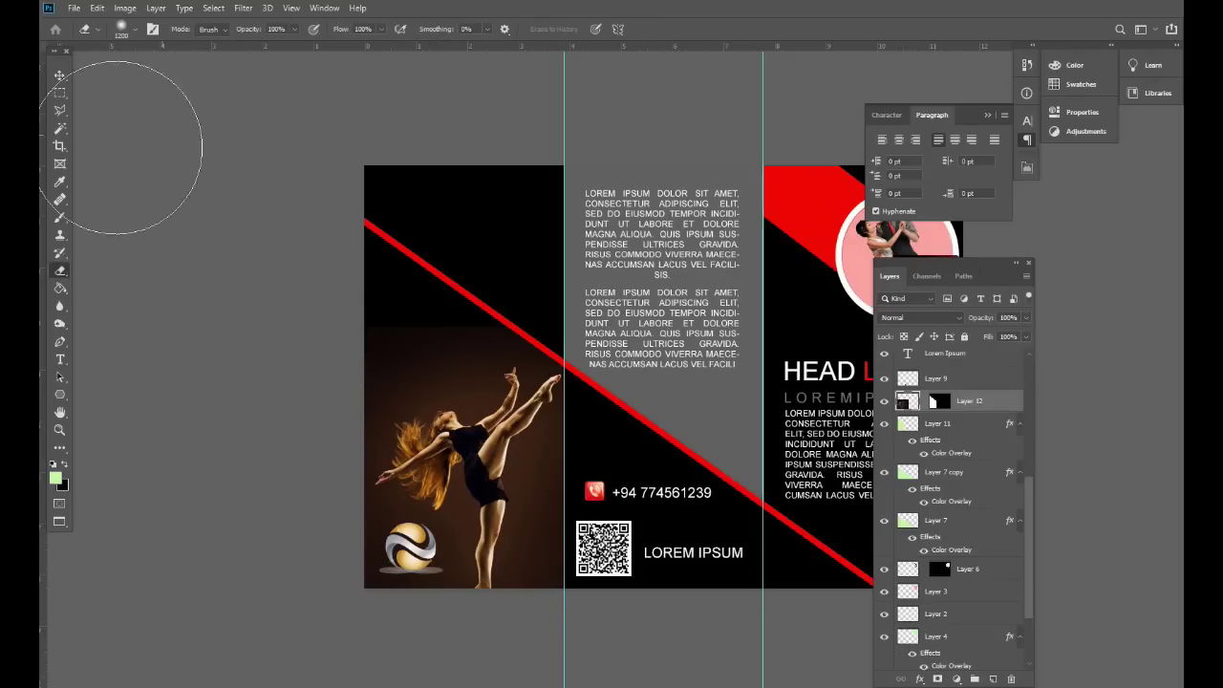
{"action": "key", "text": "bracketleft"}
{"action": "key", "text": "bracketleft"}
{"action": "key", "text": "bracketleft"}
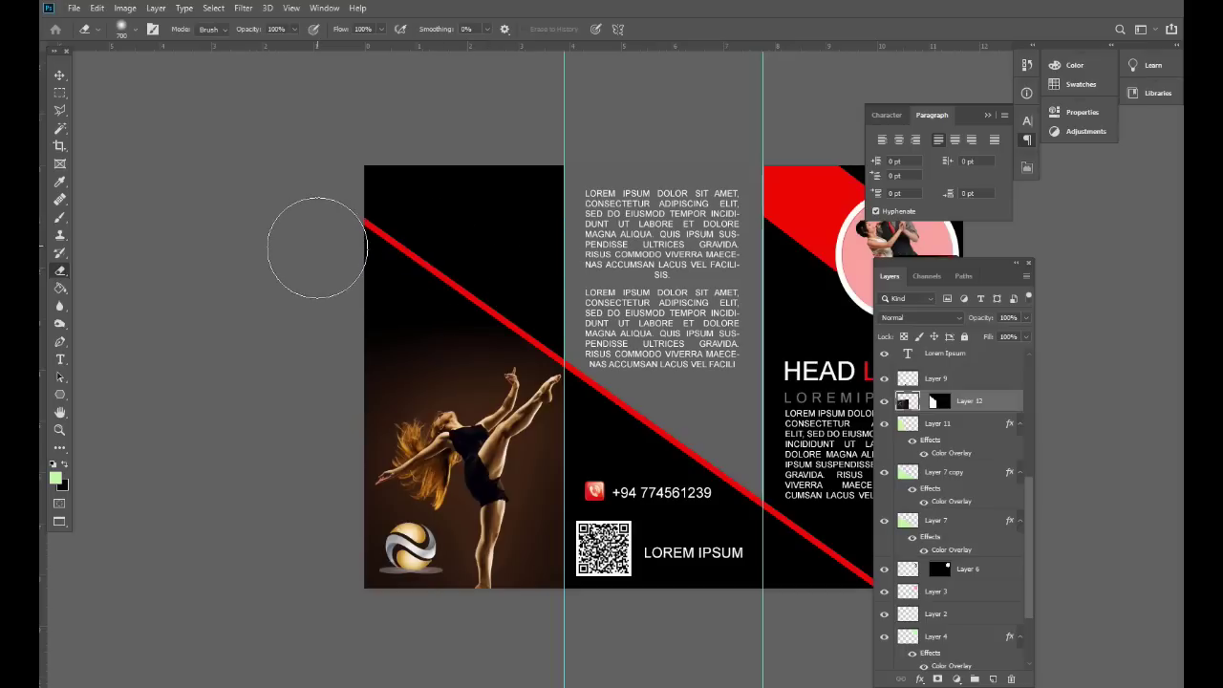
{"action": "key", "text": "v"}
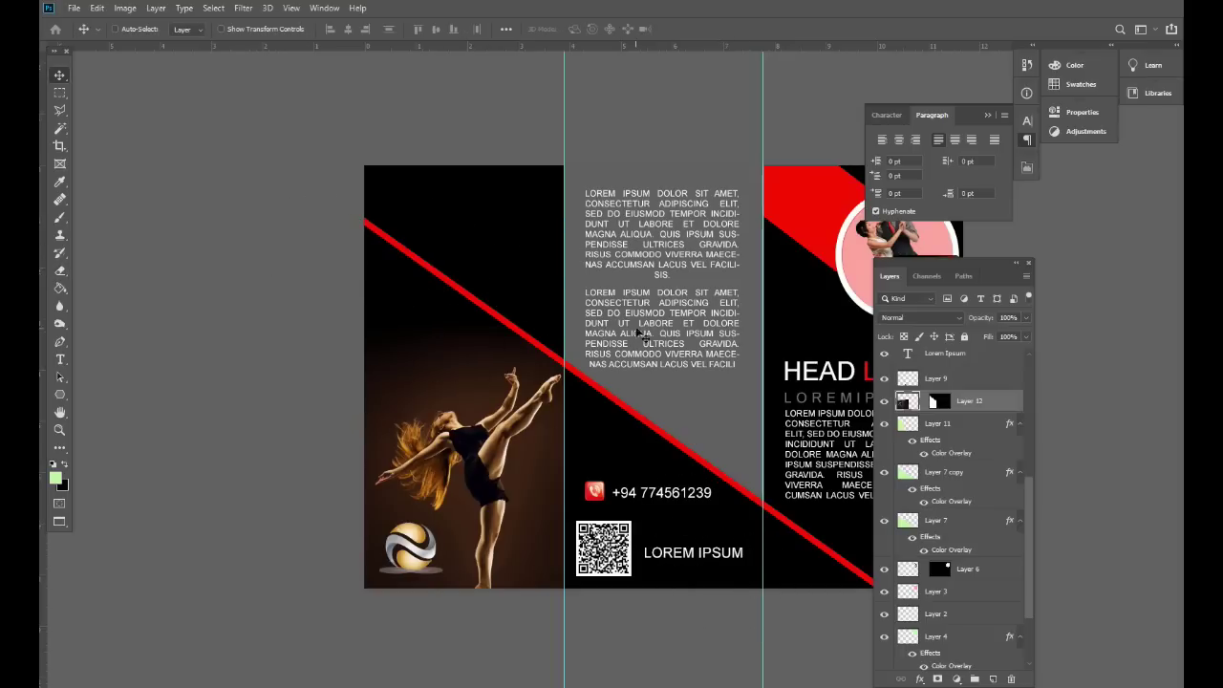
{"action": "left_click_drag", "start_coordinate": [648, 332], "coordinate": [476, 299]}
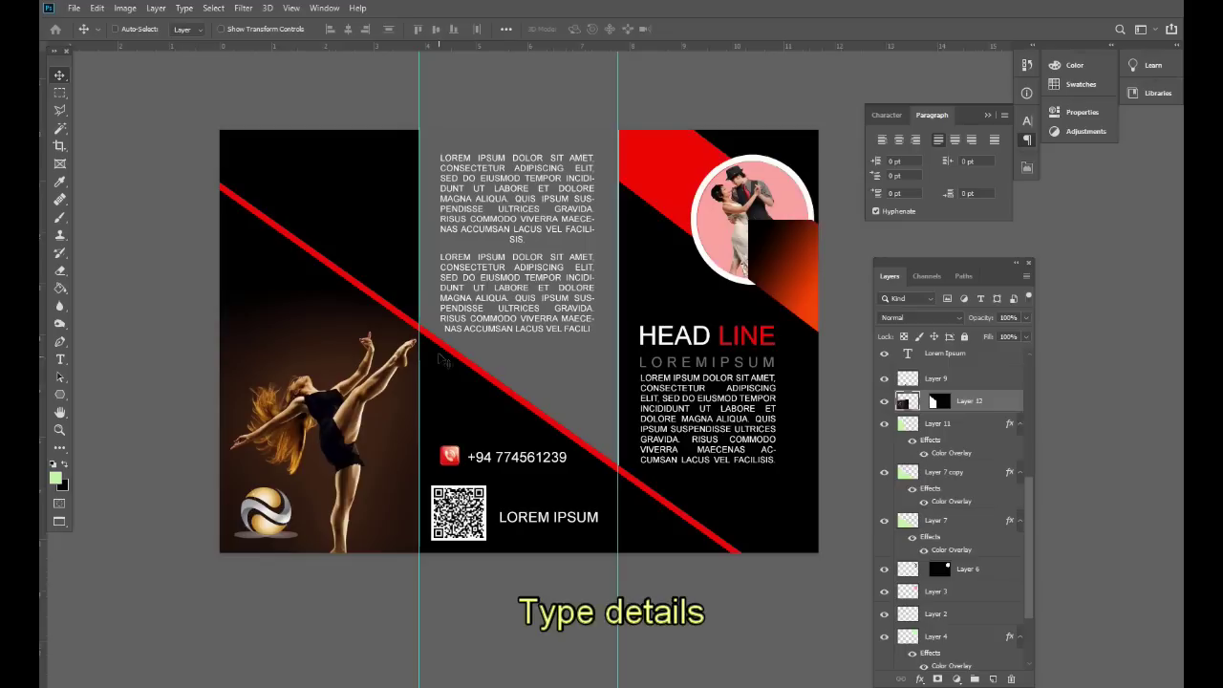
Step: Add a HEAD LINE title atop the dancer panel and enlarge it
{"action": "left_click_drag", "start_coordinate": [434, 298], "coordinate": [456, 315]}
{"action": "key", "text": "t"}
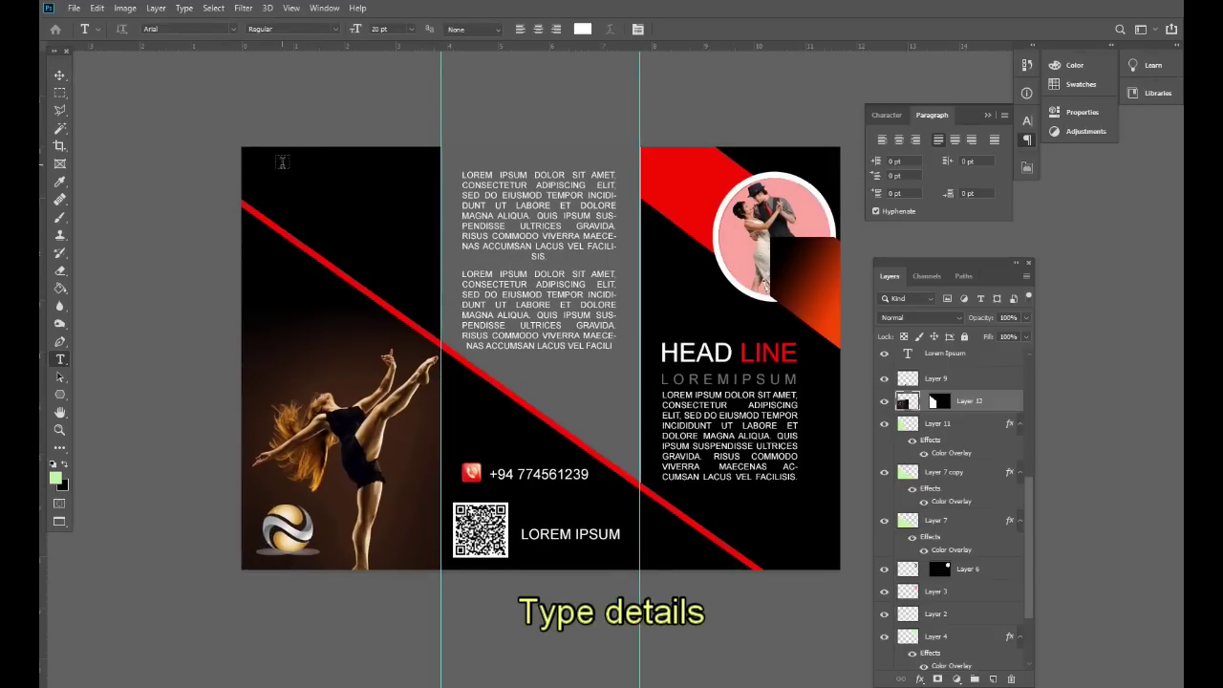
{"action": "left_click", "coordinate": [269, 171]}
{"action": "type", "text": "HEAD LINE"}
{"action": "key", "text": "ctrl+Return"}
{"action": "key", "text": "ctrl+t"}
{"action": "left_click_drag", "start_coordinate": [344, 179], "coordinate": [413, 192]}
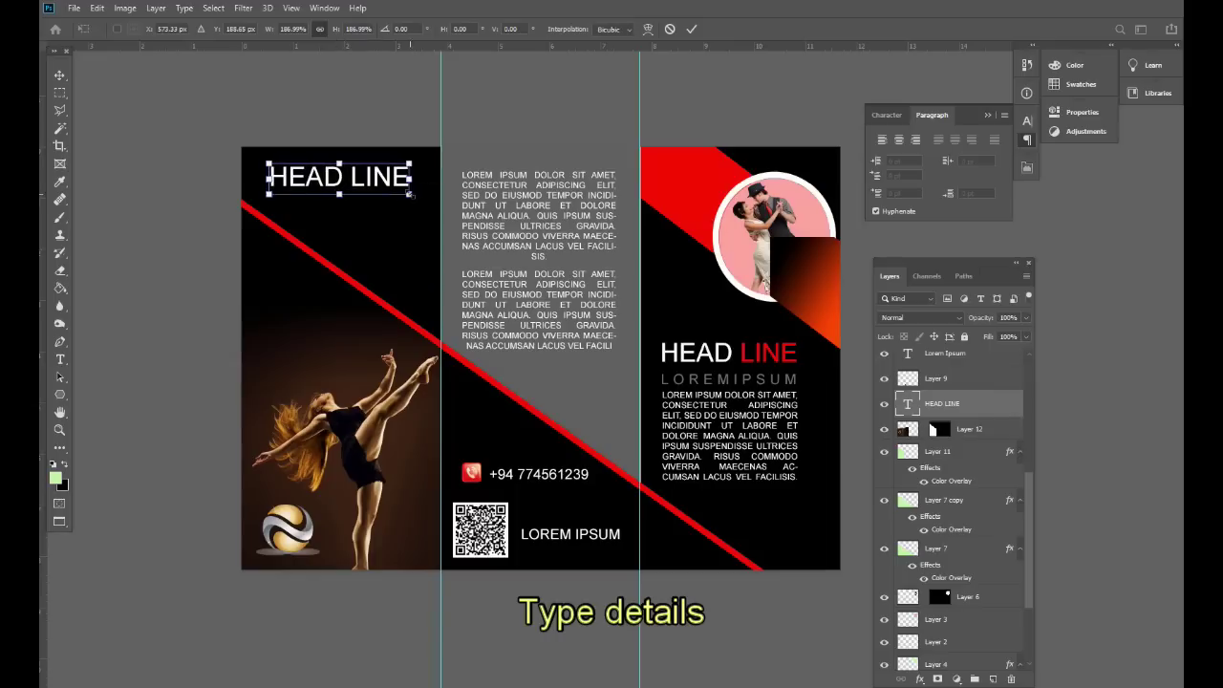
{"action": "key", "text": "Return"}
Step: Add a LOREM IPSUM subtitle centred under HEAD LINE with reduced opacity
{"action": "left_click", "coordinate": [279, 204]}
{"action": "key", "text": "ctrl+Return"}
{"action": "left_click_drag", "start_coordinate": [333, 235], "coordinate": [347, 229]}
{"action": "left_click_drag", "start_coordinate": [1006, 336], "coordinate": [999, 339]}
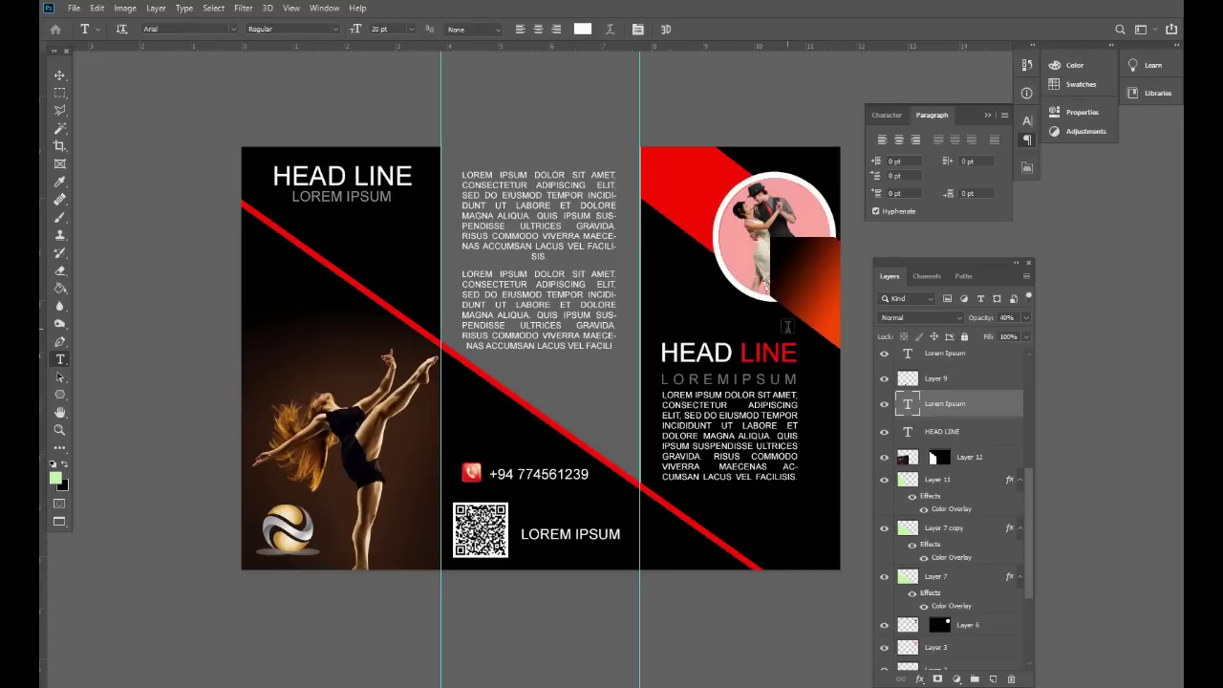
{"action": "scroll", "coordinate": [789, 331], "scroll_direction": "down", "scroll_amount": 2}
{"action": "scroll", "coordinate": [792, 334], "scroll_direction": "up", "scroll_amount": 1}
{"action": "scroll", "coordinate": [793, 333], "scroll_direction": "up", "scroll_amount": 1}
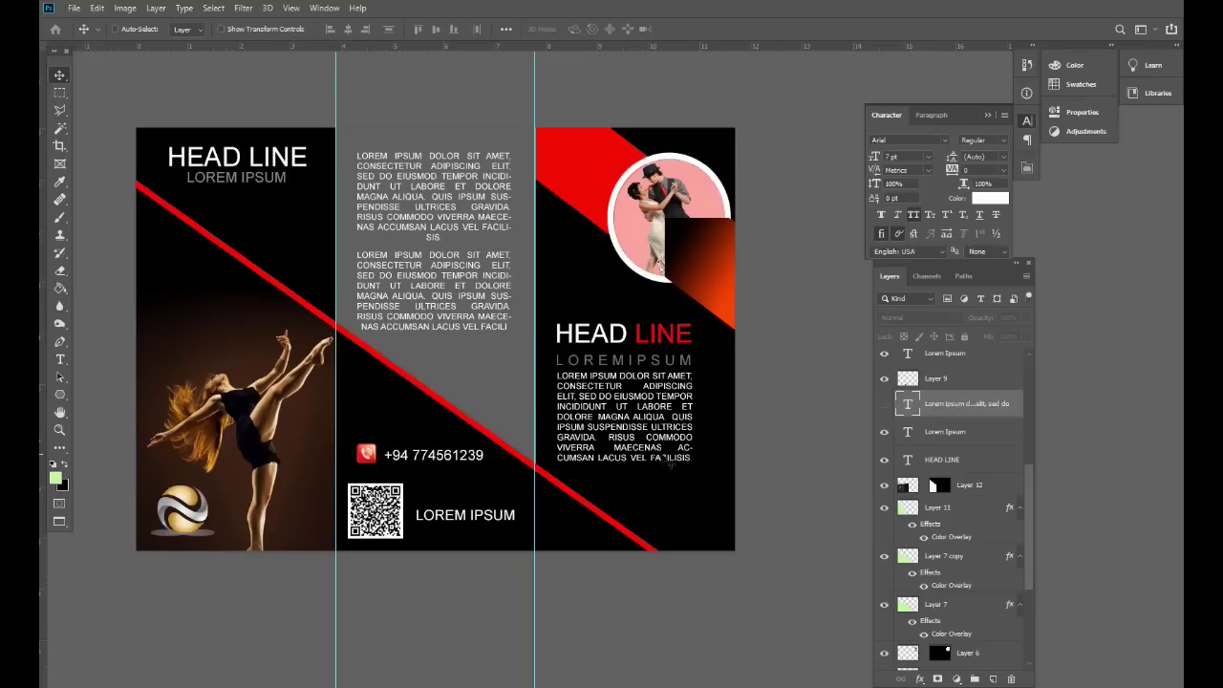
Step: Nudge the right panel's HEAD LINE, subheading and body text slightly right and down
{"action": "right_click", "coordinate": [581, 336]}
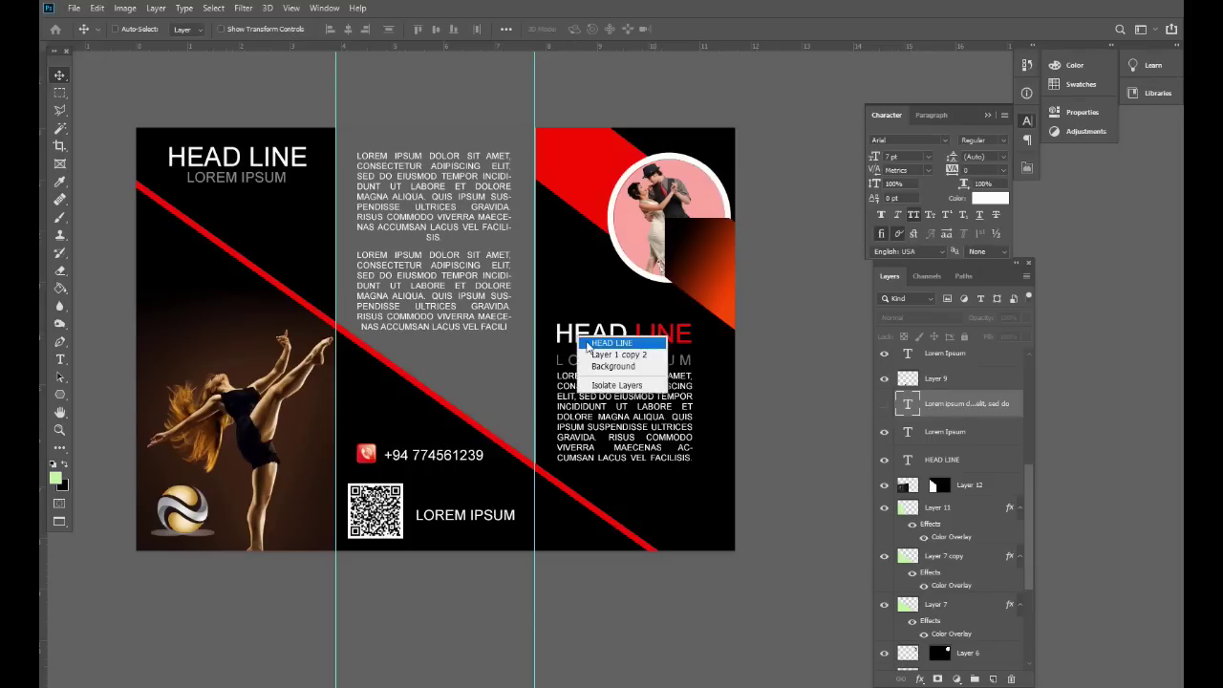
{"action": "left_click", "coordinate": [591, 344]}
{"action": "right_click", "coordinate": [601, 364]}
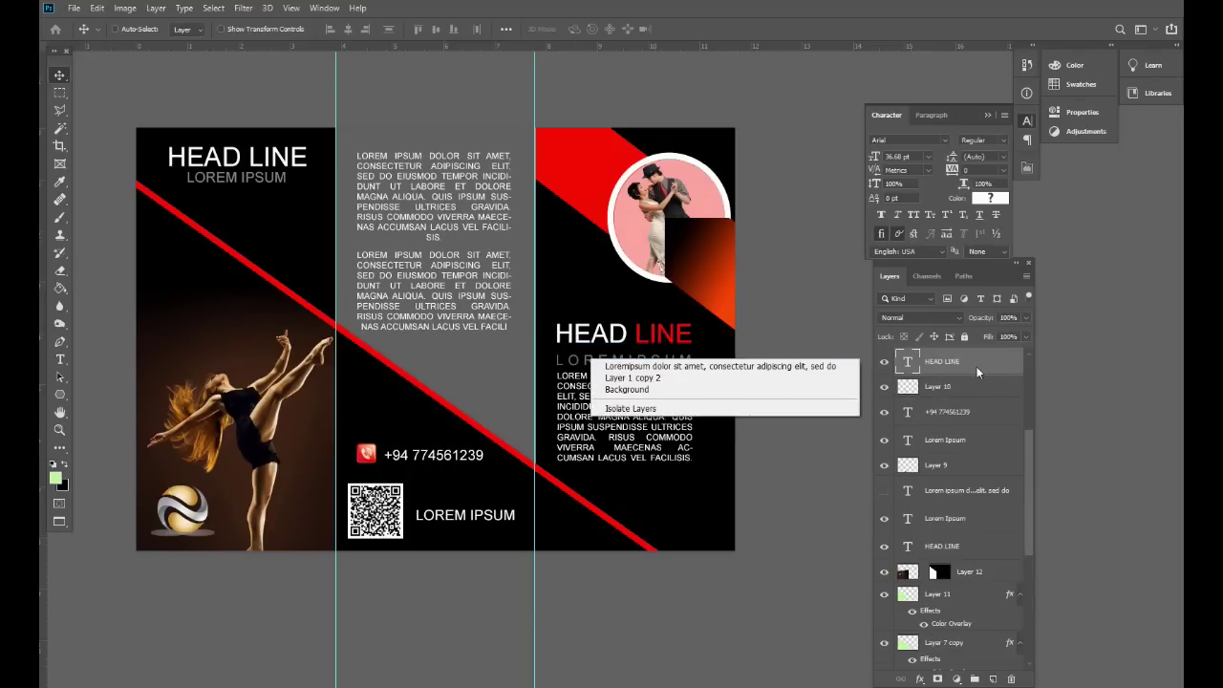
{"action": "key", "text": "Escape"}
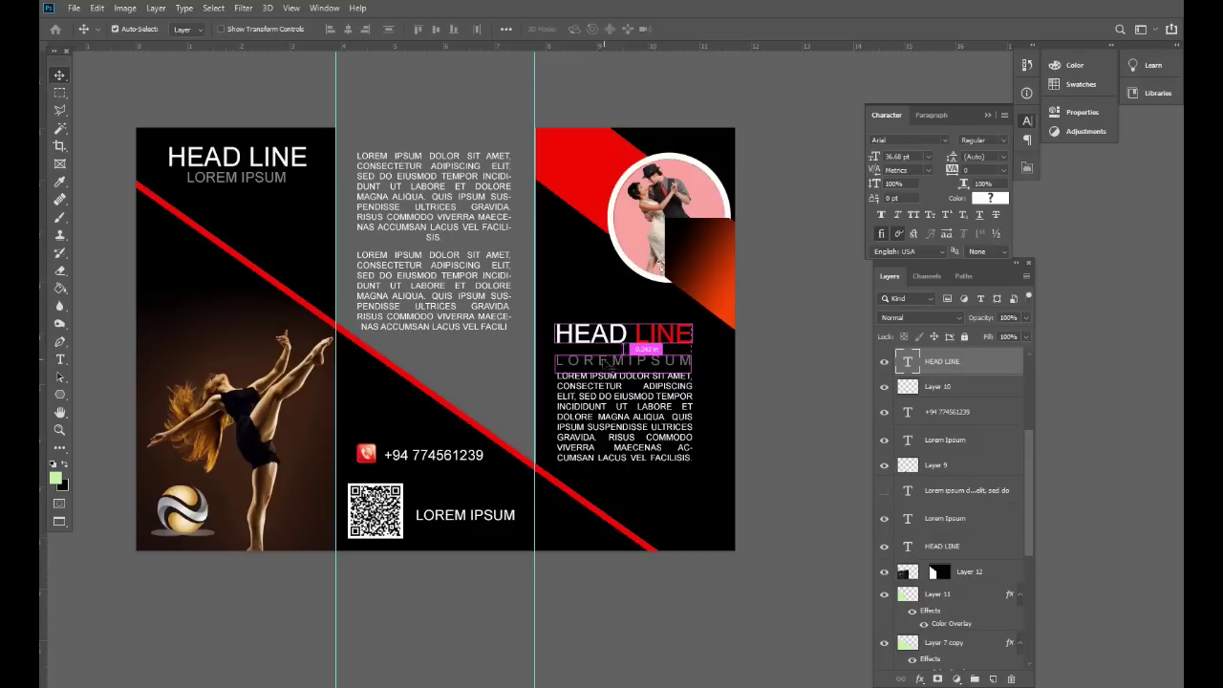
{"action": "left_click", "coordinate": [607, 375], "text": "shift"}
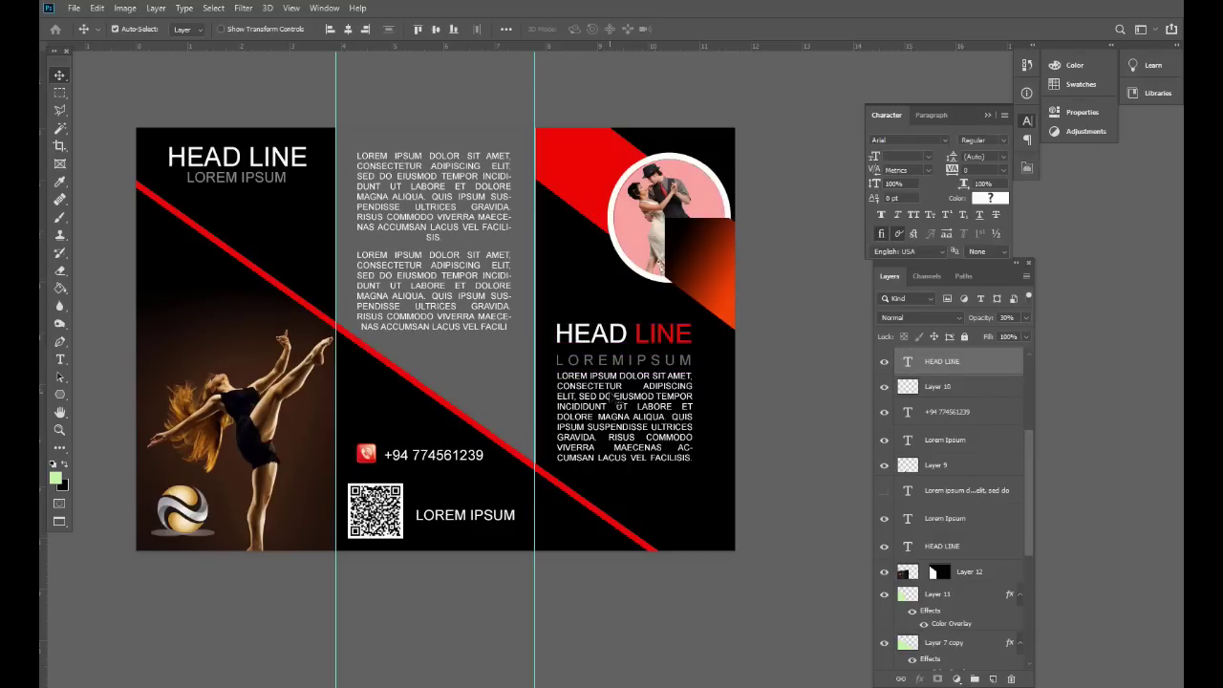
{"action": "left_click_drag", "start_coordinate": [613, 396], "coordinate": [624, 403]}
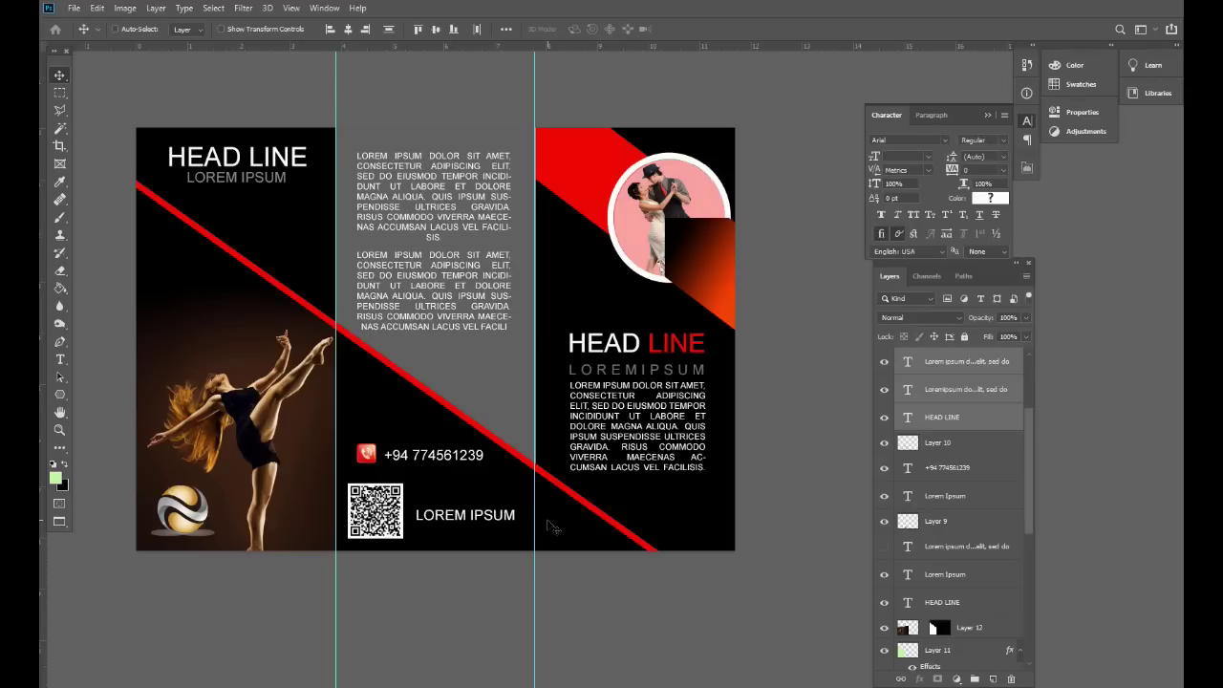
{"action": "key", "text": "ctrl+plus"}
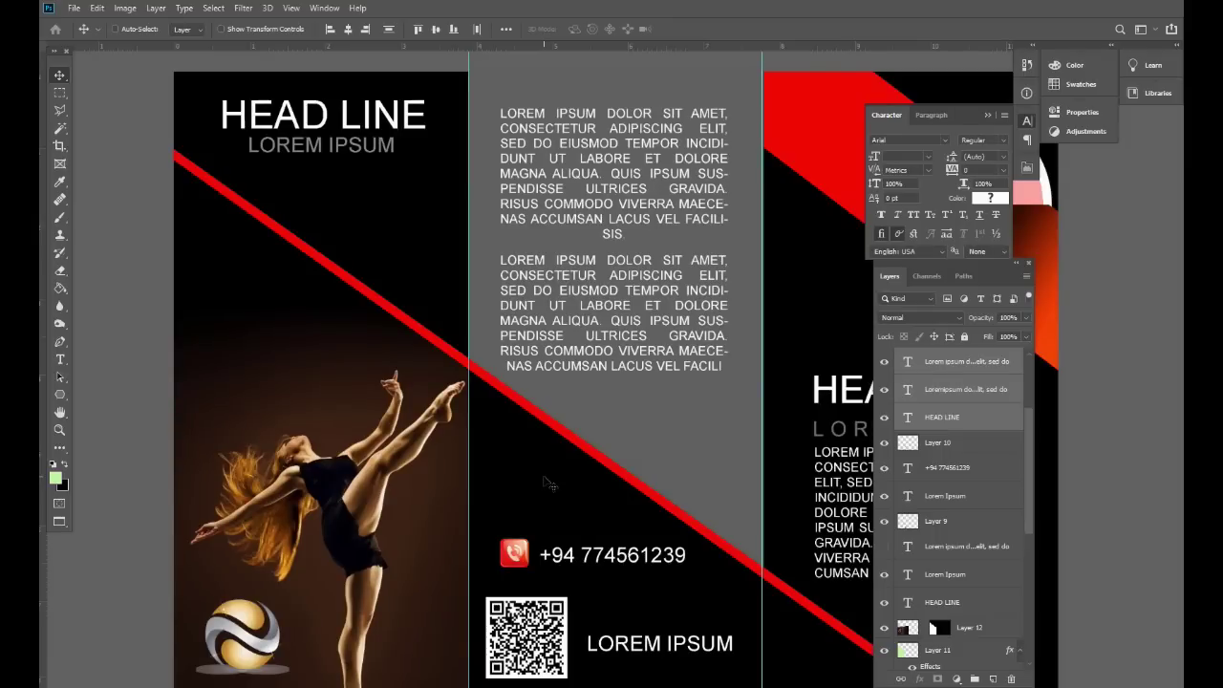
{"action": "left_click", "coordinate": [839, 342]}
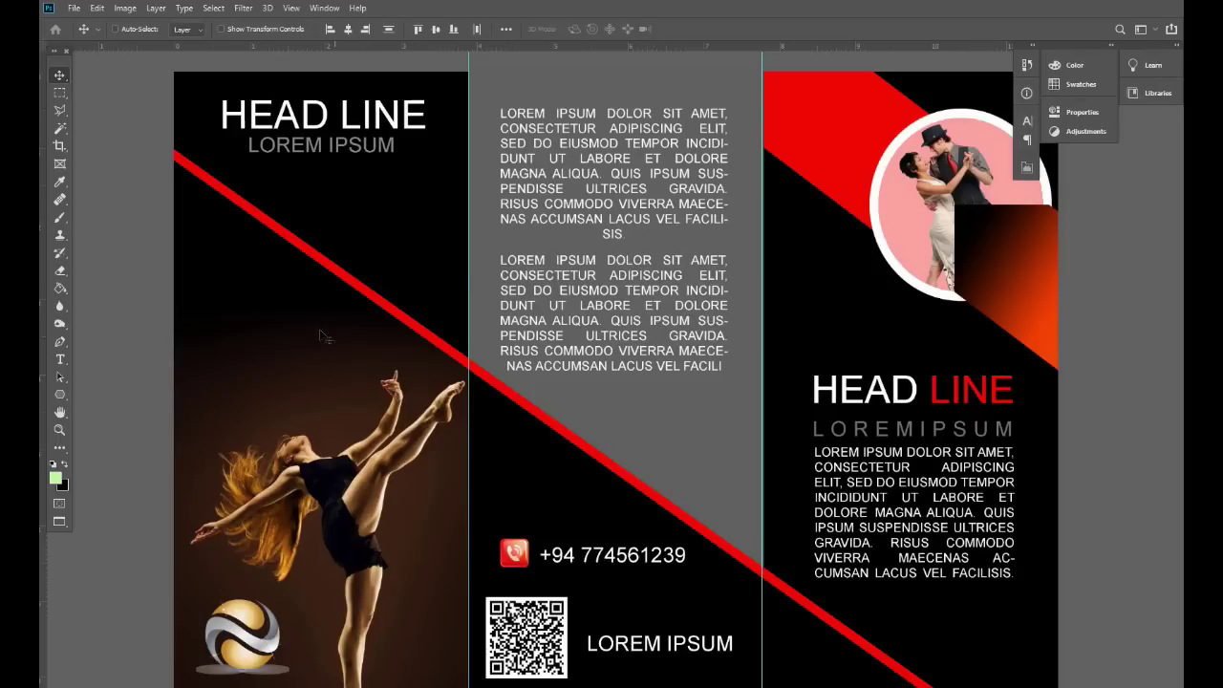
Step: Zoom out and check the right panel text block's alignment
{"action": "key", "text": "ctrl+minus"}
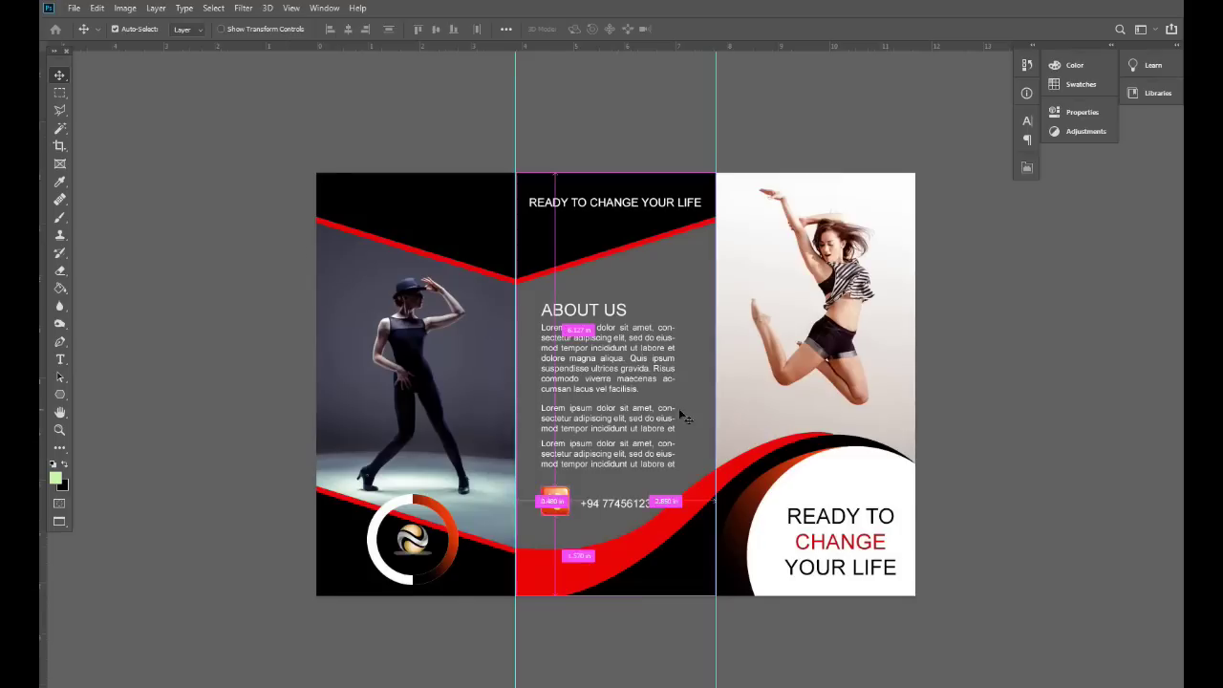
{"action": "left_click_drag", "start_coordinate": [679, 408], "coordinate": [765, 400]}
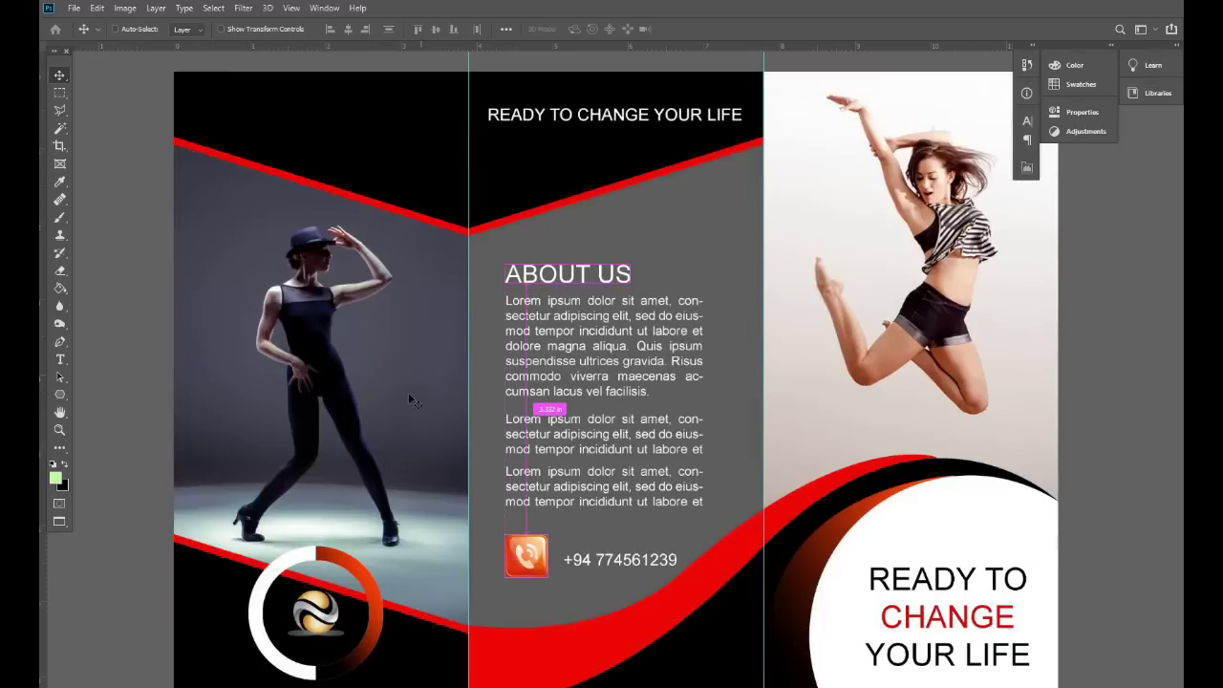
{"action": "left_click_drag", "start_coordinate": [703, 406], "coordinate": [697, 426]}
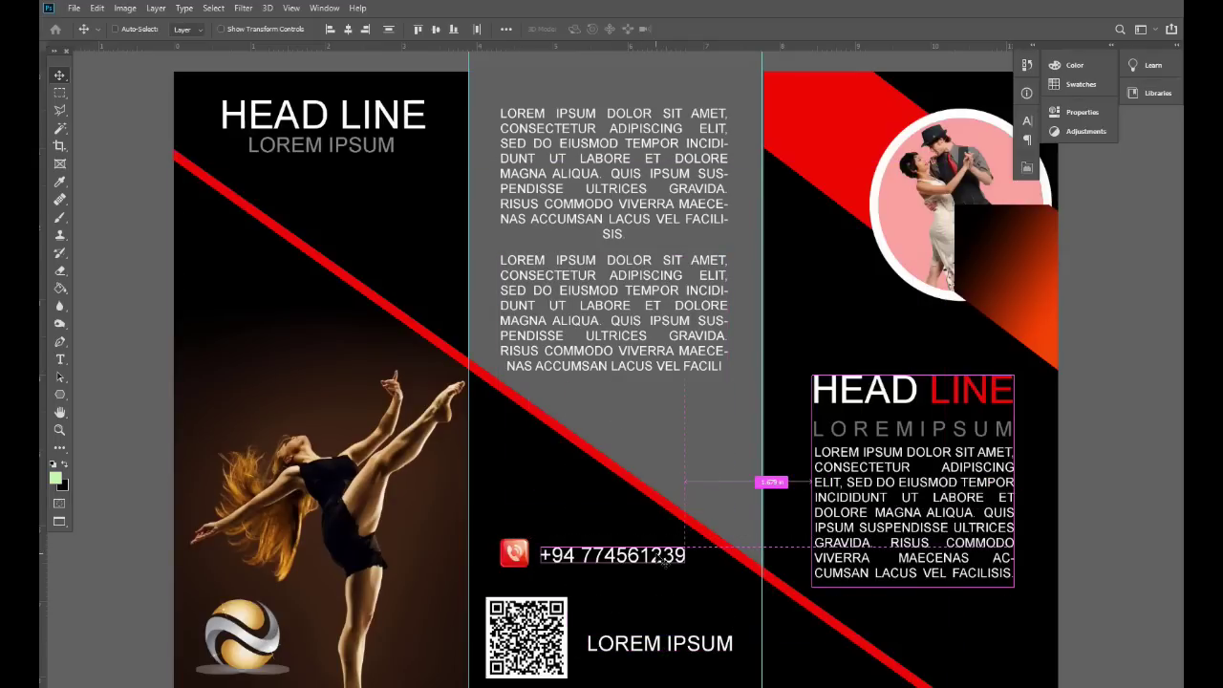
Step: Copy the golden logo ball into the right panel's bottom-right corner and shrink it
{"action": "right_click", "coordinate": [259, 625]}
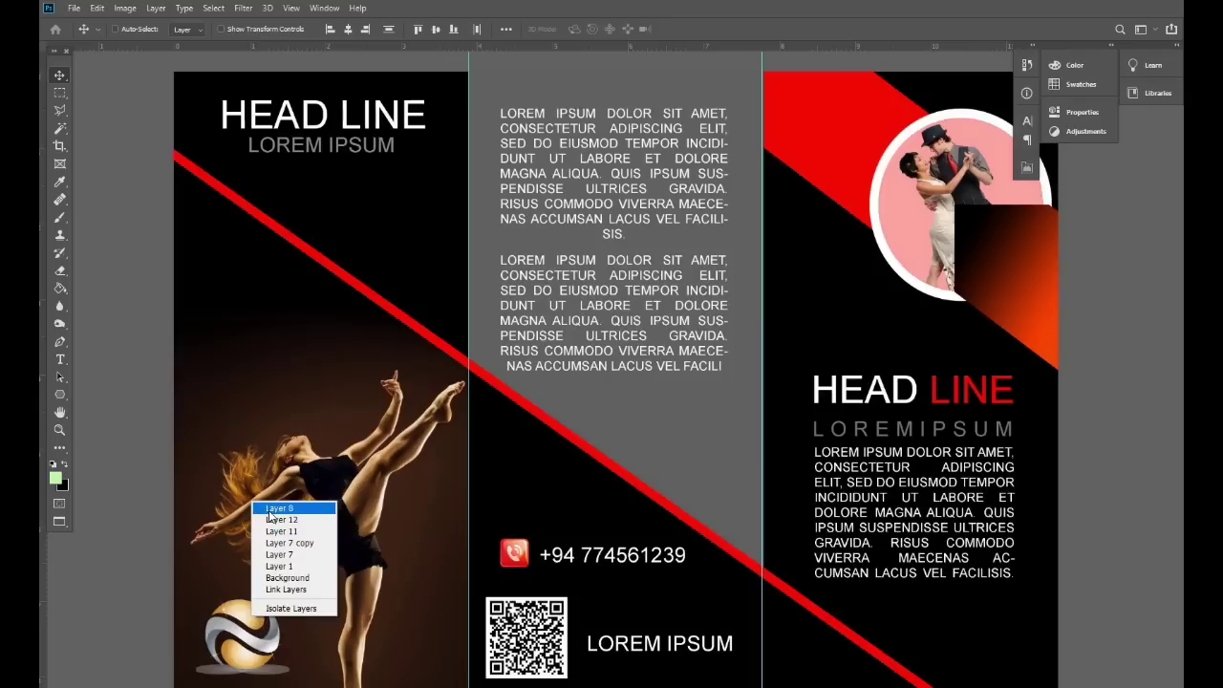
{"action": "left_click", "coordinate": [270, 519]}
{"action": "mouse_move", "coordinate": [254, 632]}
{"action": "left_mouse_down"}
{"action": "mouse_move", "coordinate": [937, 591]}
{"action": "mouse_move", "coordinate": [770, 572]}
{"action": "left_mouse_up"}
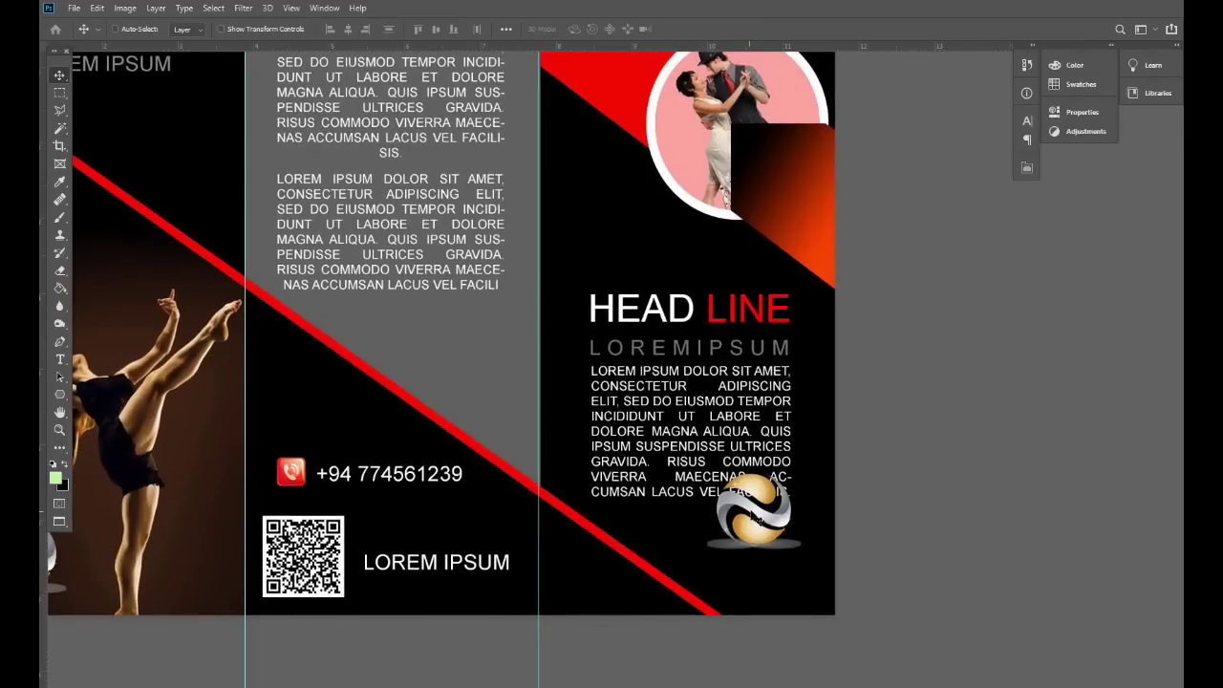
{"action": "left_click_drag", "start_coordinate": [770, 571], "coordinate": [770, 562]}
{"action": "key", "text": "ctrl+t"}
{"action": "left_click_drag", "start_coordinate": [725, 524], "coordinate": [770, 554]}
{"action": "key", "text": "Return"}
{"action": "key", "text": "ctrl+plus"}
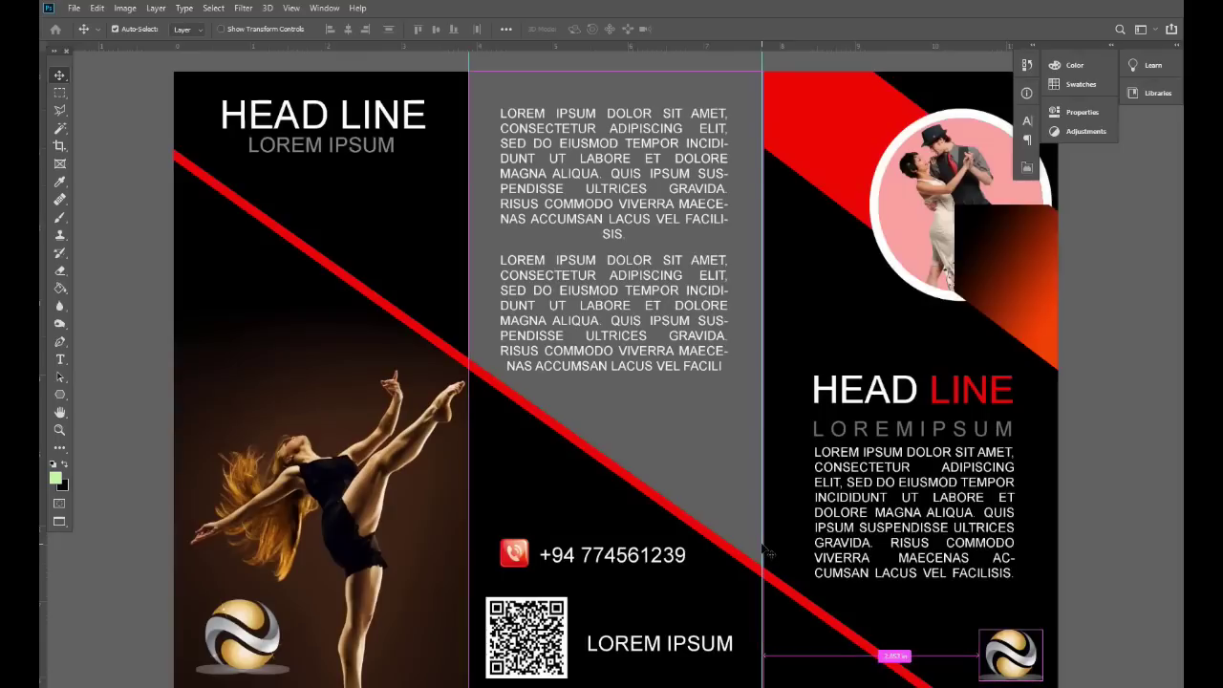
{"action": "left_click", "coordinate": [75, 7]}
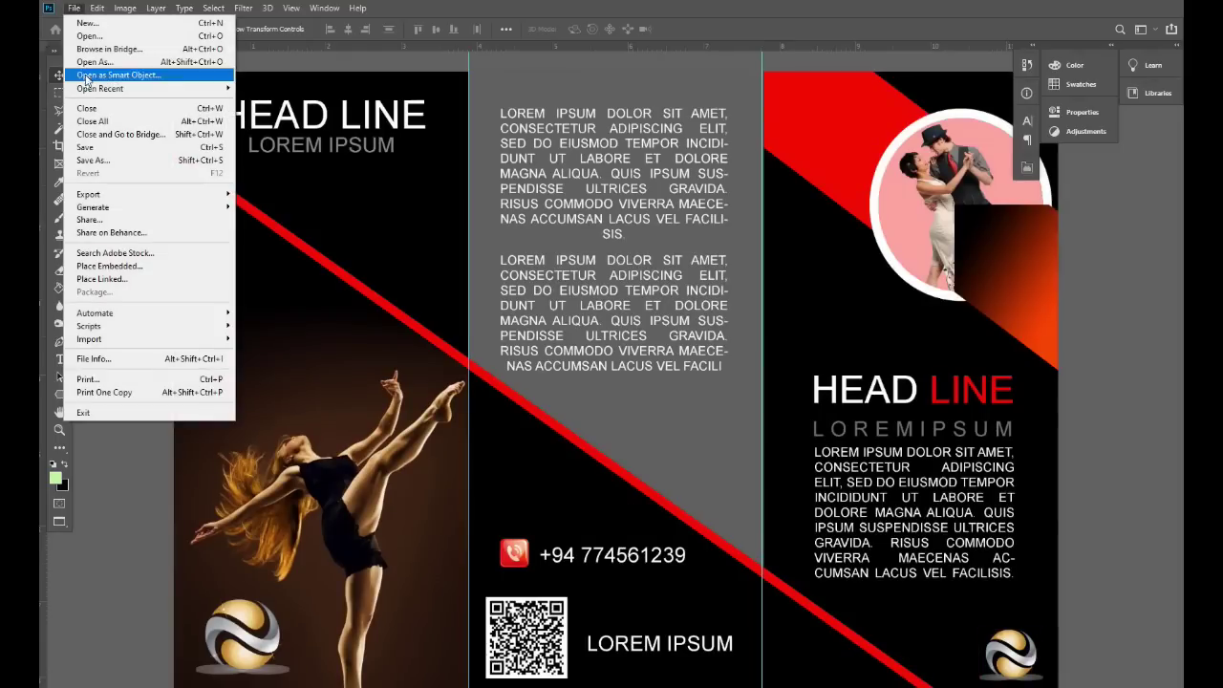
Step: Create a new OK folder inside Desktop\brochure as the save location
{"action": "left_click", "coordinate": [105, 161]}
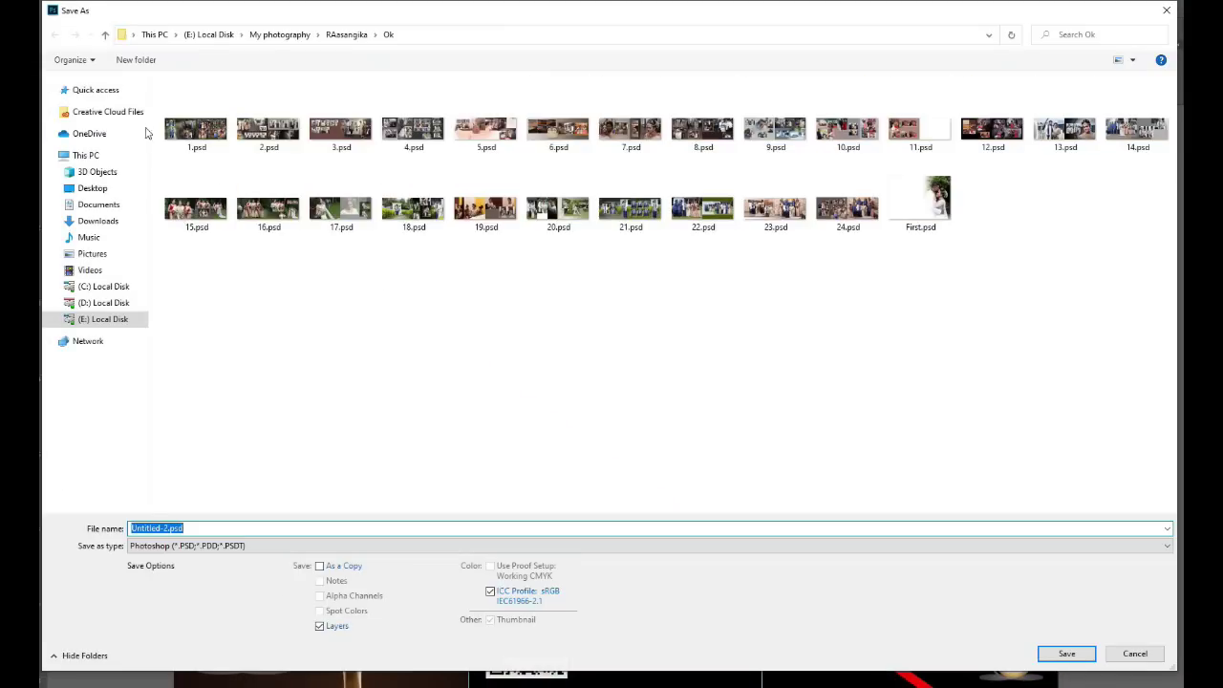
{"action": "left_click", "coordinate": [93, 190]}
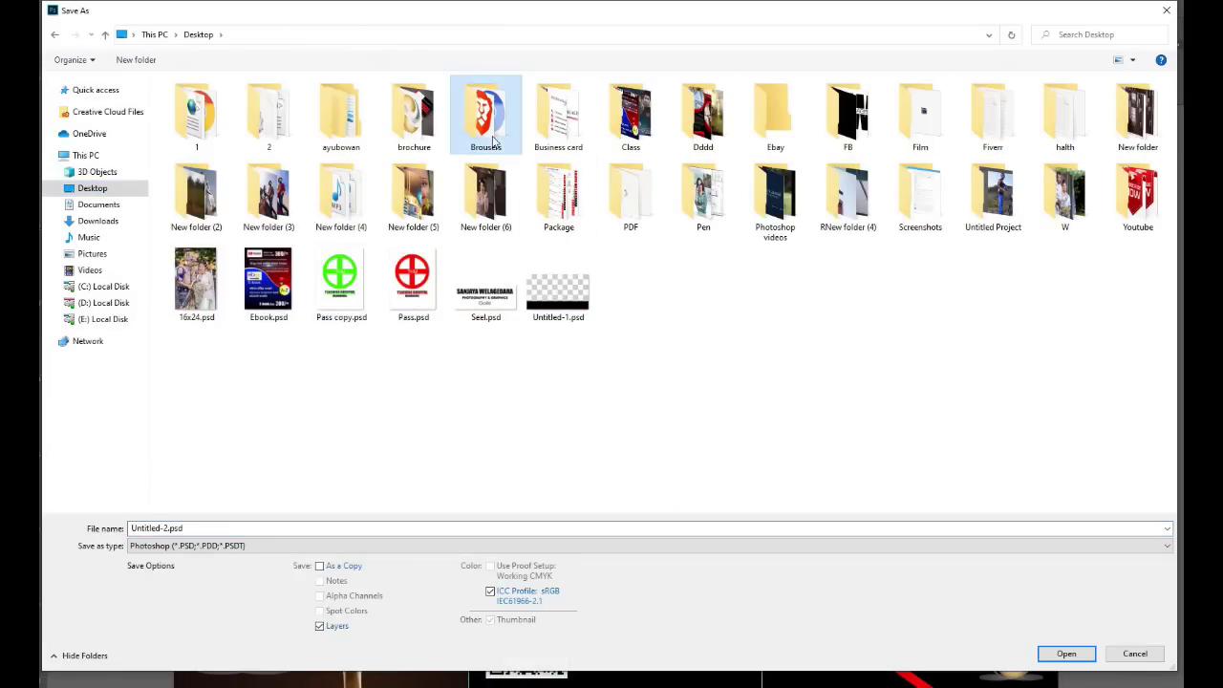
{"action": "left_click", "coordinate": [423, 141]}
{"action": "key", "text": "Return"}
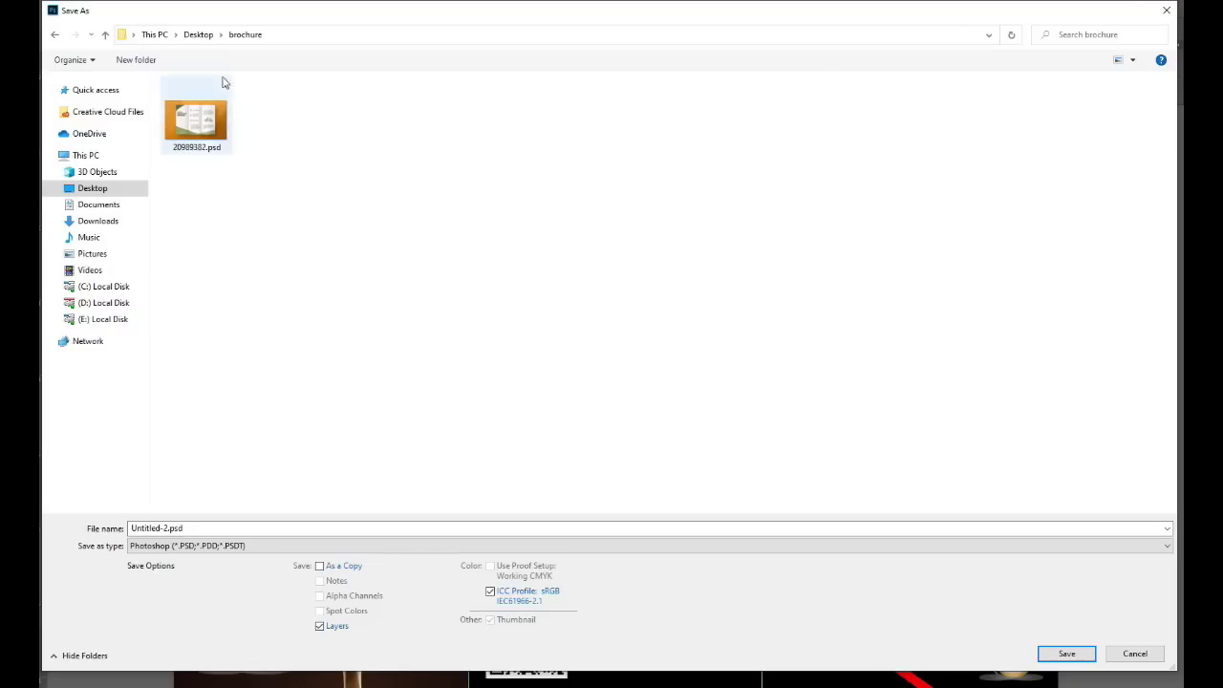
{"action": "left_click", "coordinate": [139, 59]}
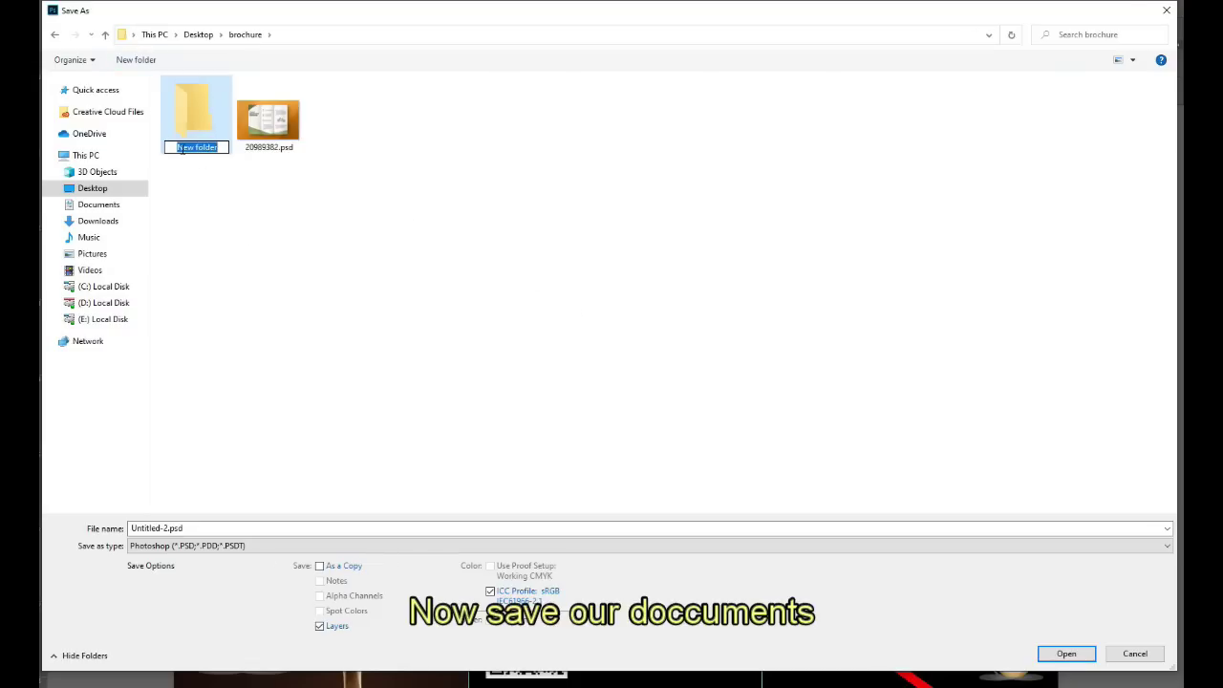
{"action": "type", "text": "OK"}
{"action": "key", "text": "Return"}
{"action": "double_click", "coordinate": [188, 115]}
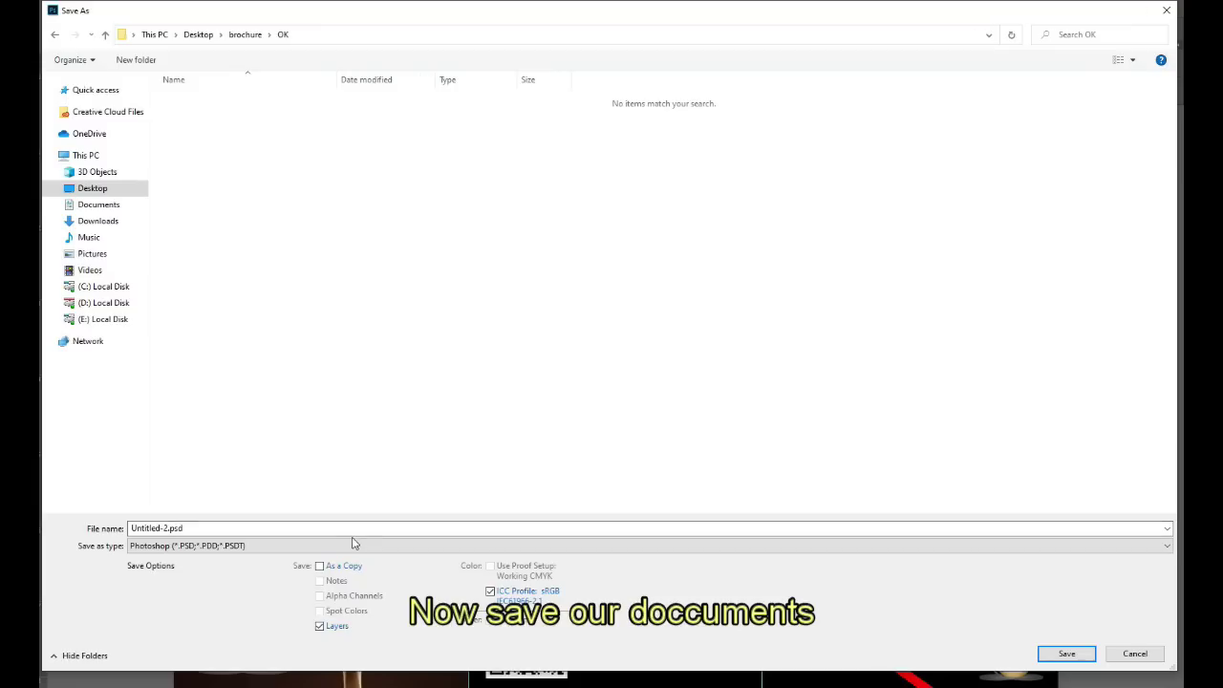
Step: Save the reverse side as JPEG named 1.jpg, accepting the quality options
{"action": "left_click", "coordinate": [318, 547]}
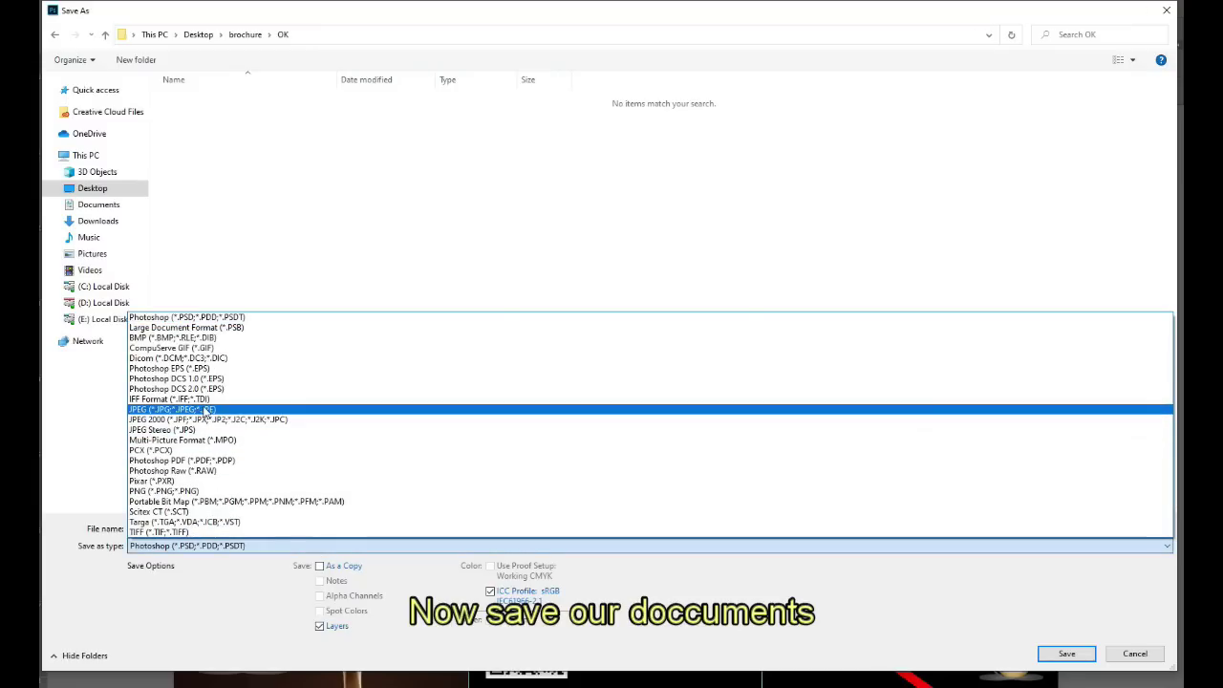
{"action": "left_click", "coordinate": [205, 411]}
{"action": "double_click", "coordinate": [262, 531]}
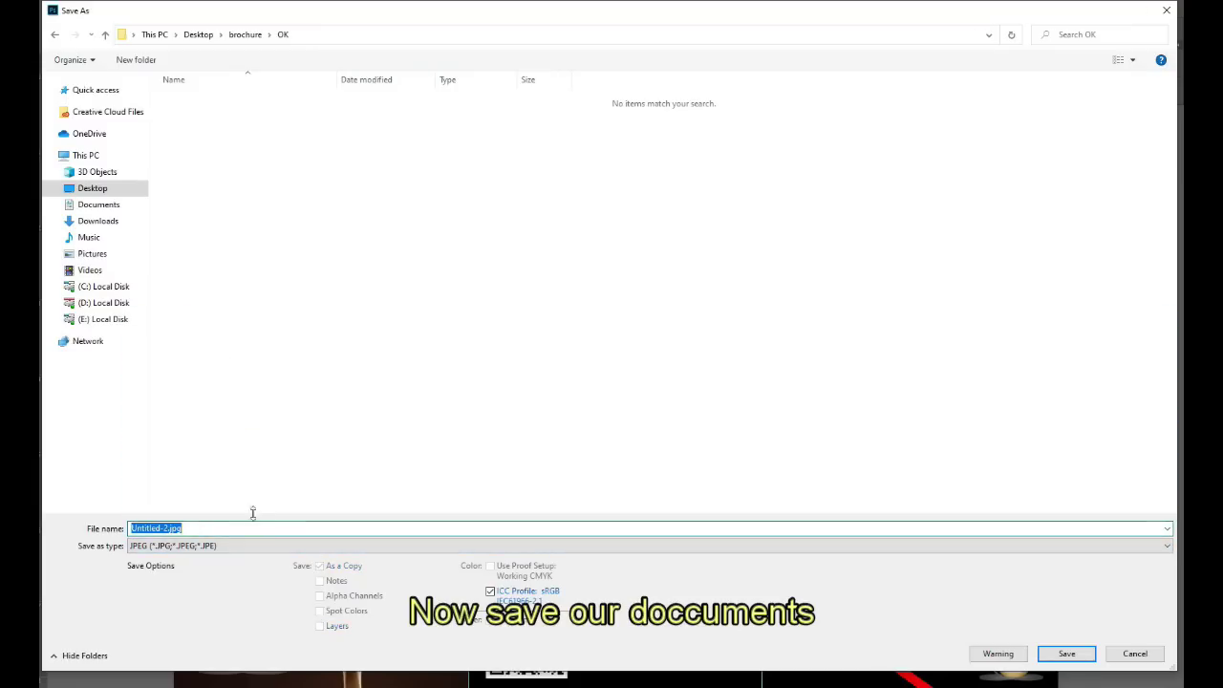
{"action": "type", "text": "1"}
{"action": "key", "text": "Return"}
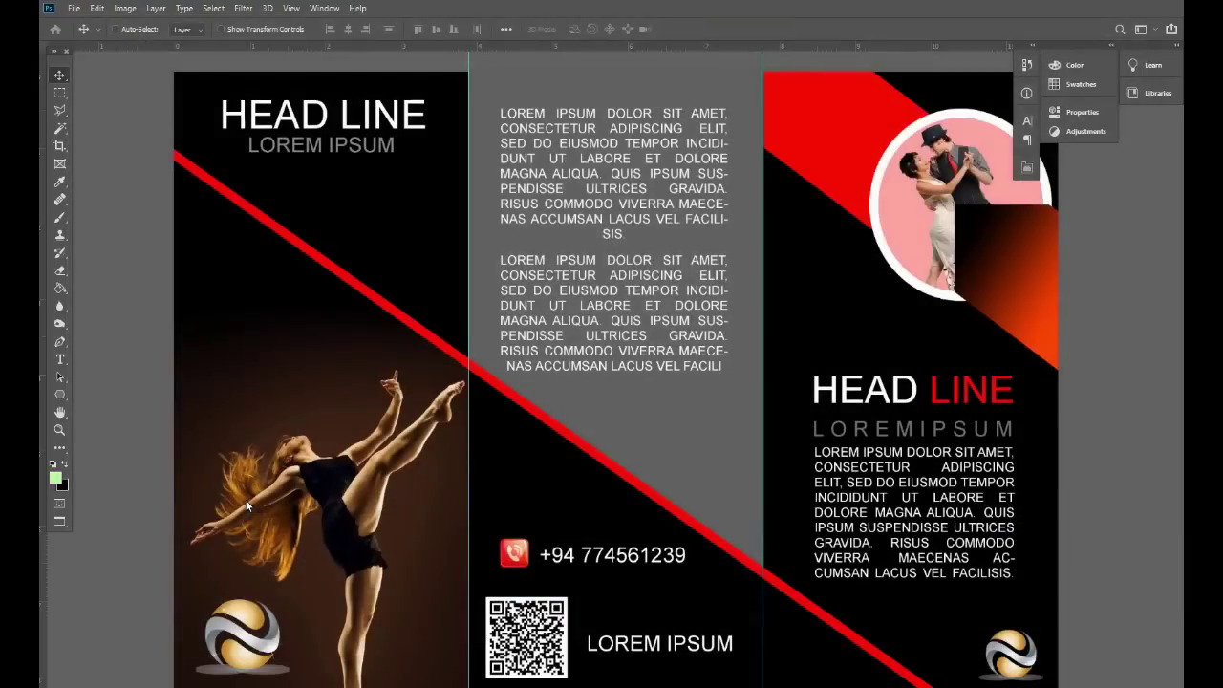
{"action": "key", "text": "Return"}
{"action": "key", "text": "v"}
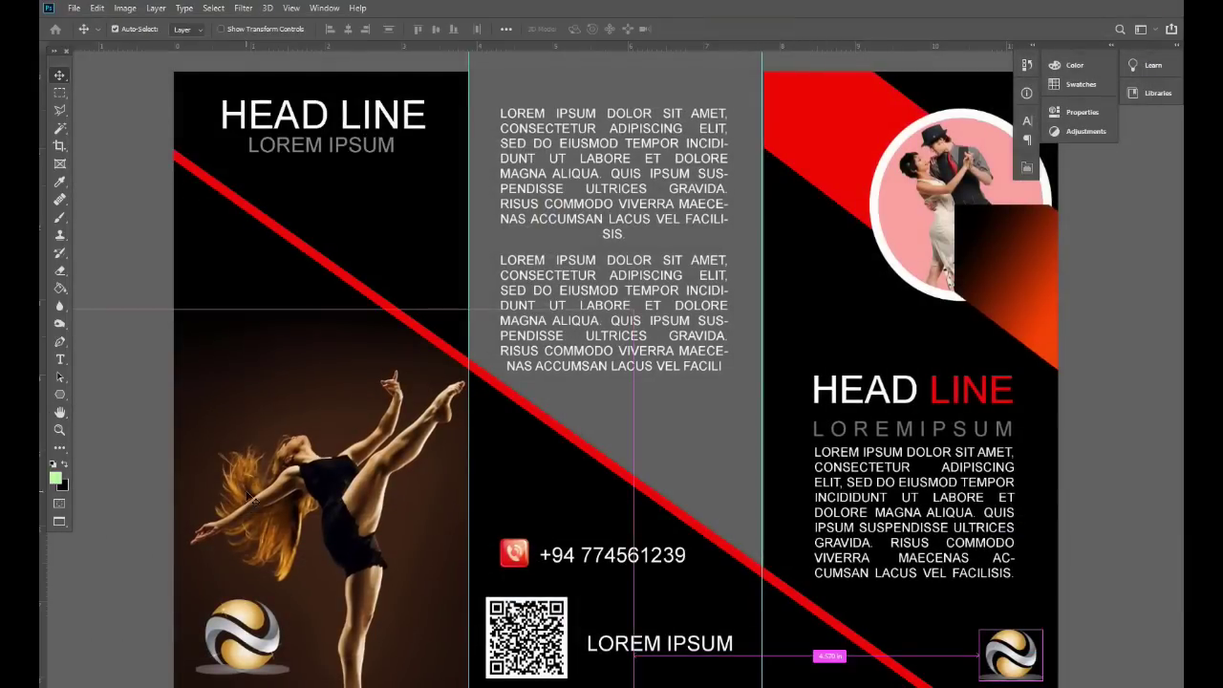
Step: Save the front-side document as JPEG named 2.jpg
{"action": "key", "text": "ctrl+Tab"}
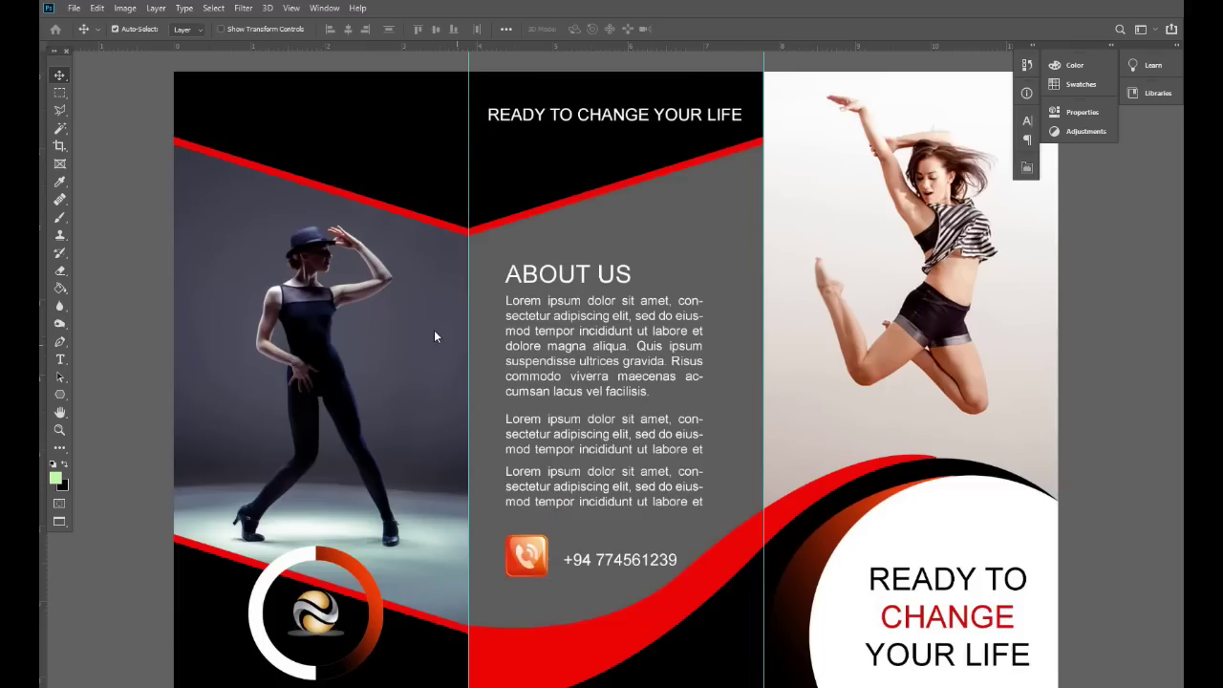
{"action": "key", "text": "ctrl+shift+s"}
{"action": "left_click", "coordinate": [246, 546]}
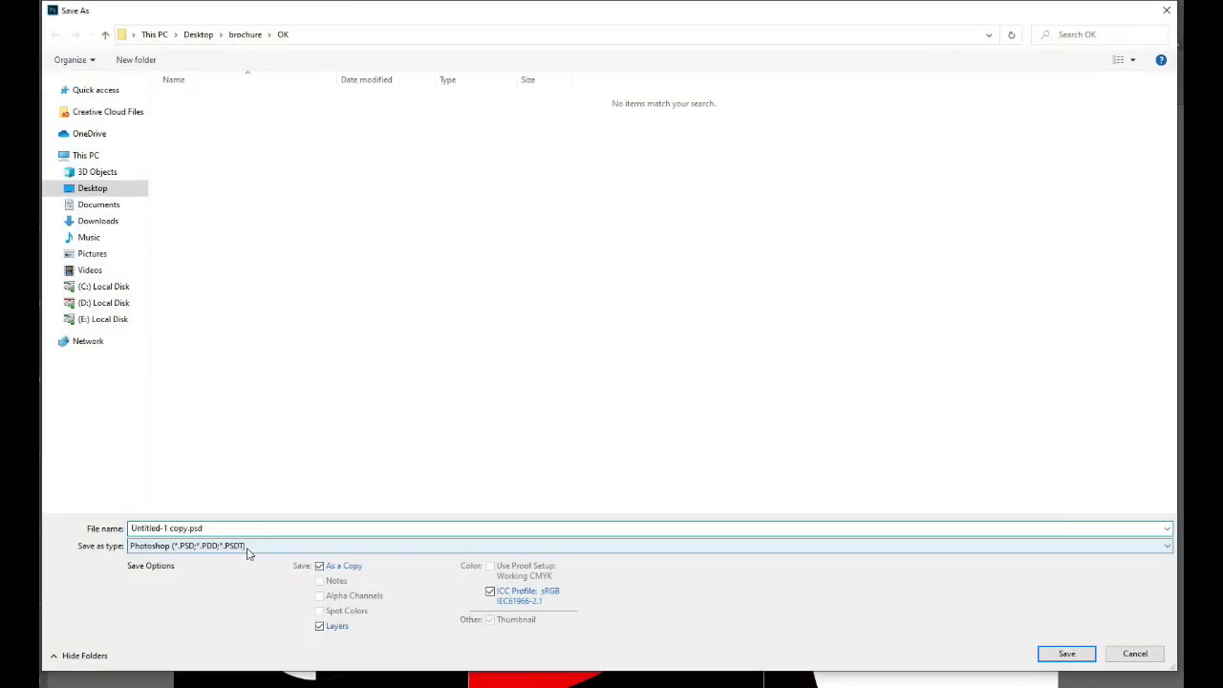
{"action": "key", "text": "j"}
{"action": "left_click", "coordinate": [238, 527]}
{"action": "type", "text": "2"}
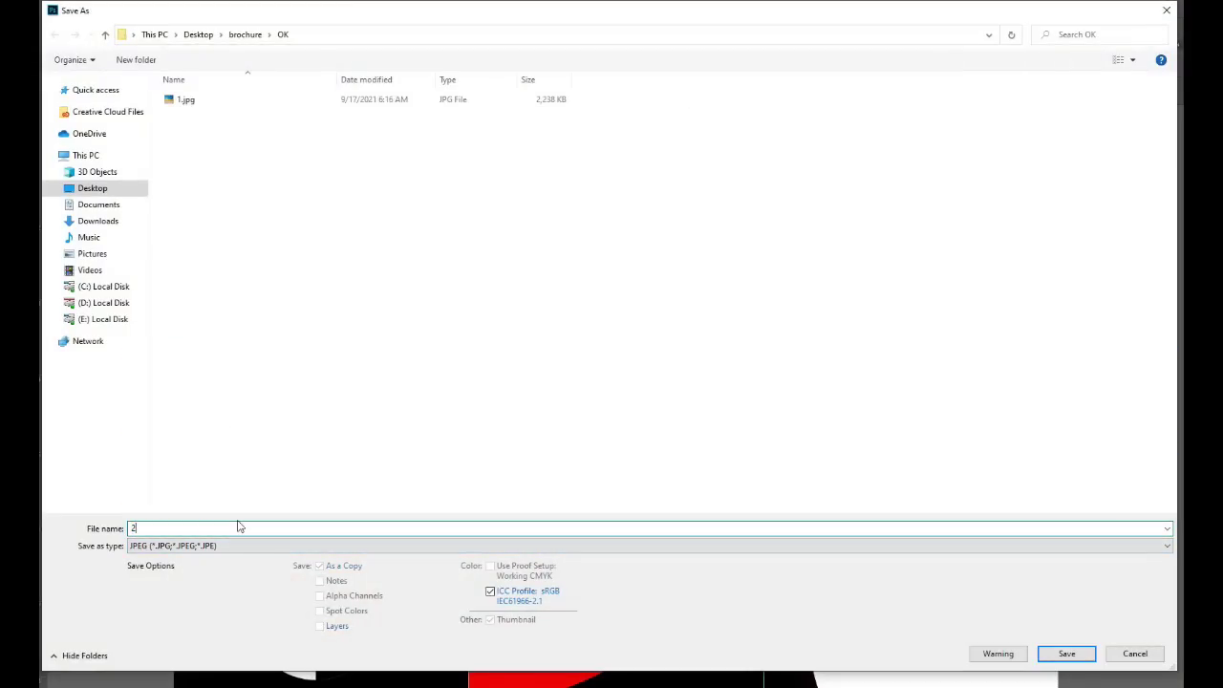
{"action": "key", "text": "Return"}
{"action": "key", "text": "Return"}
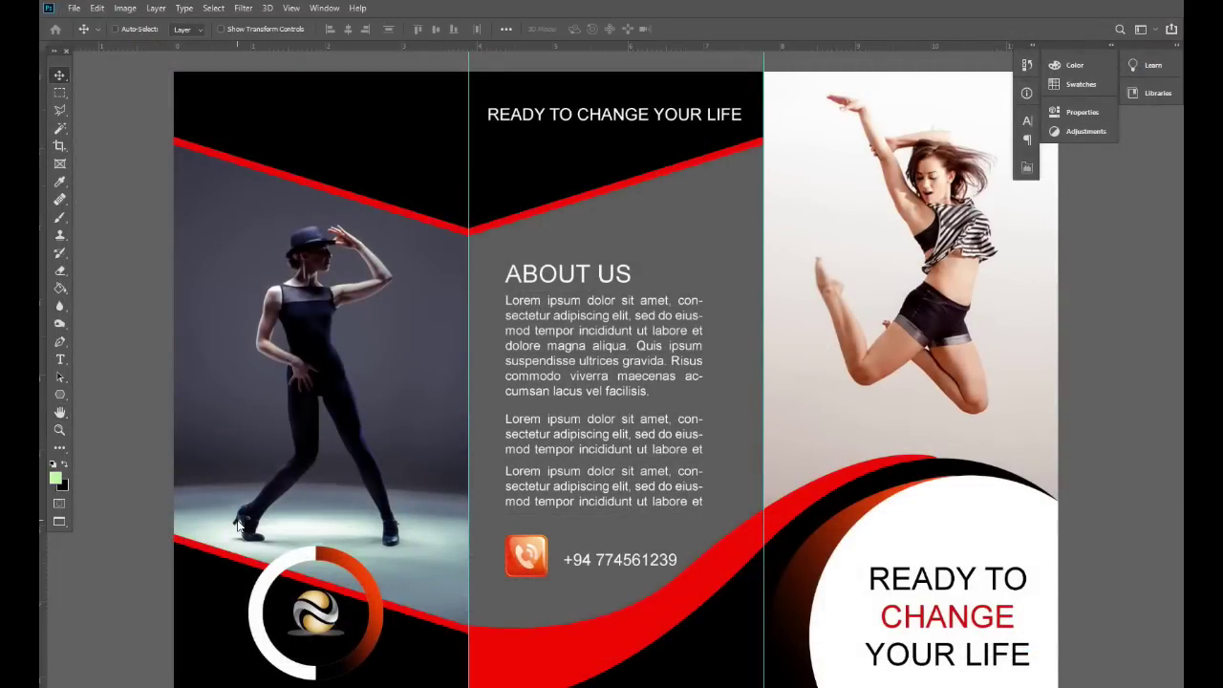